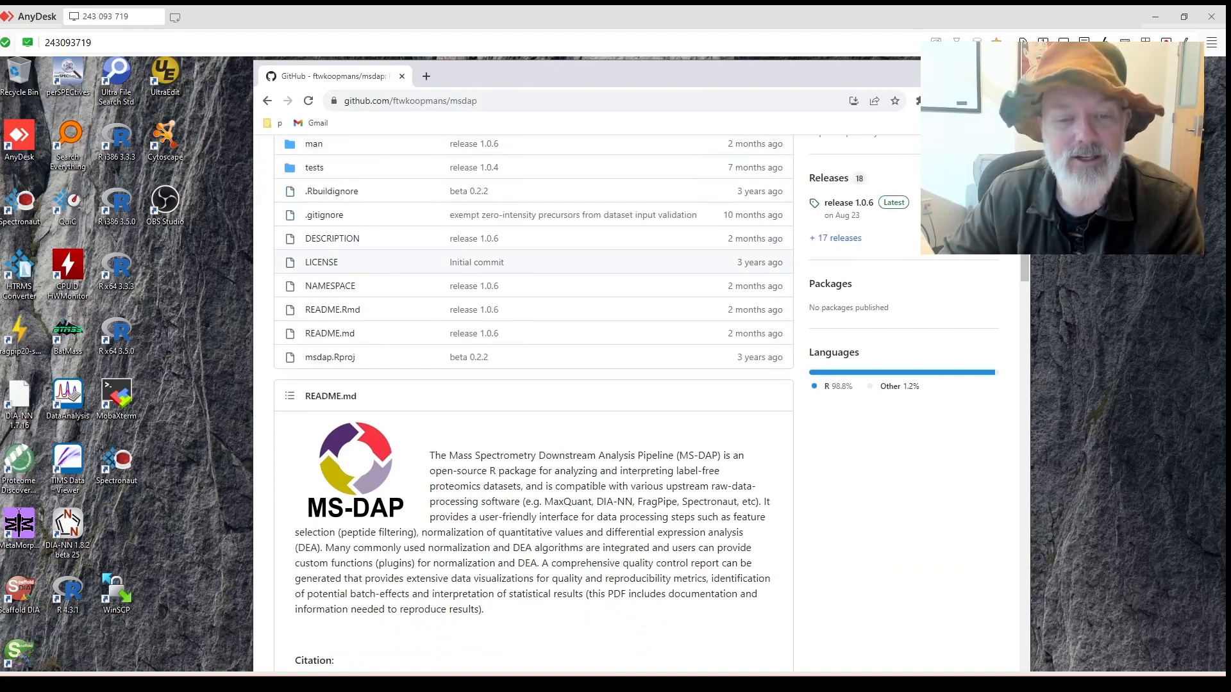
Scroll through the currently open page to review it.
scroll(533, 384, down, 1)
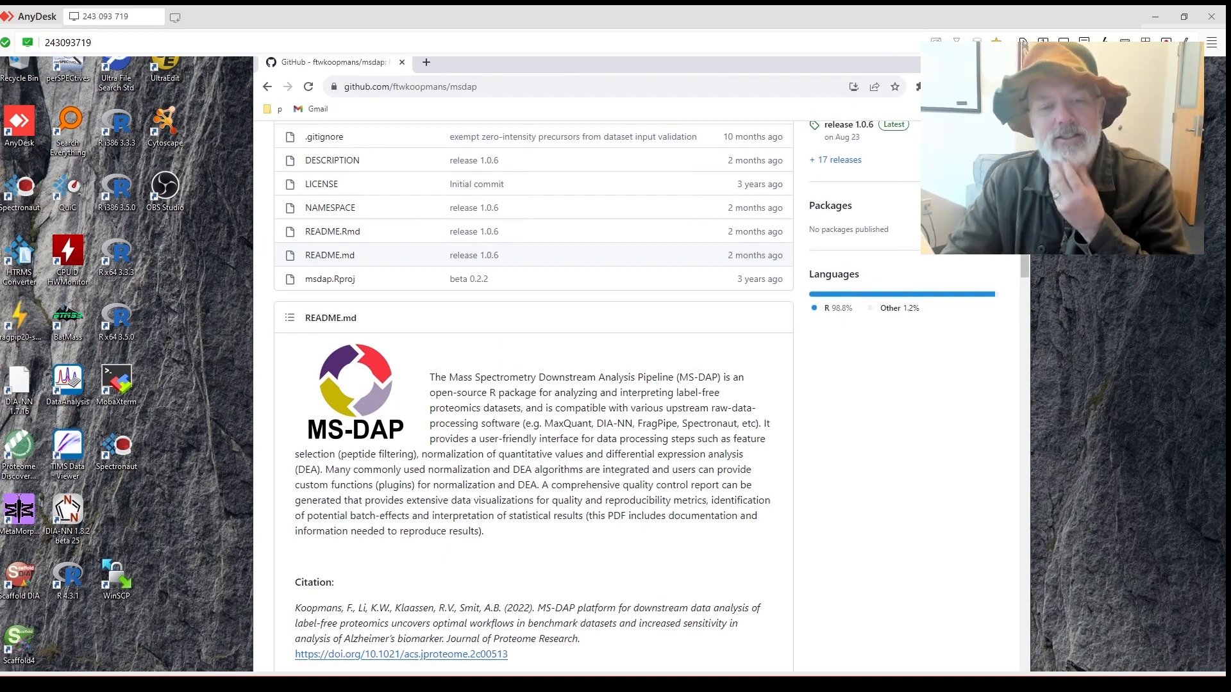
scroll(533, 397, down, 1)
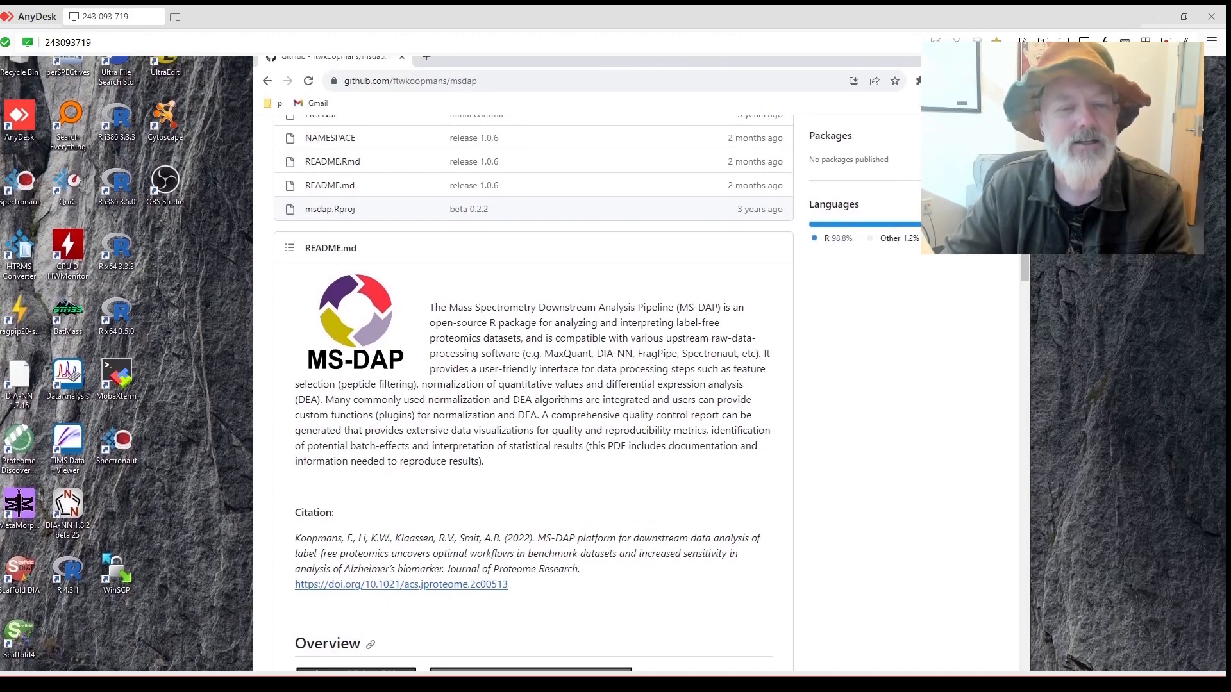
scroll(532, 385, down, 3)
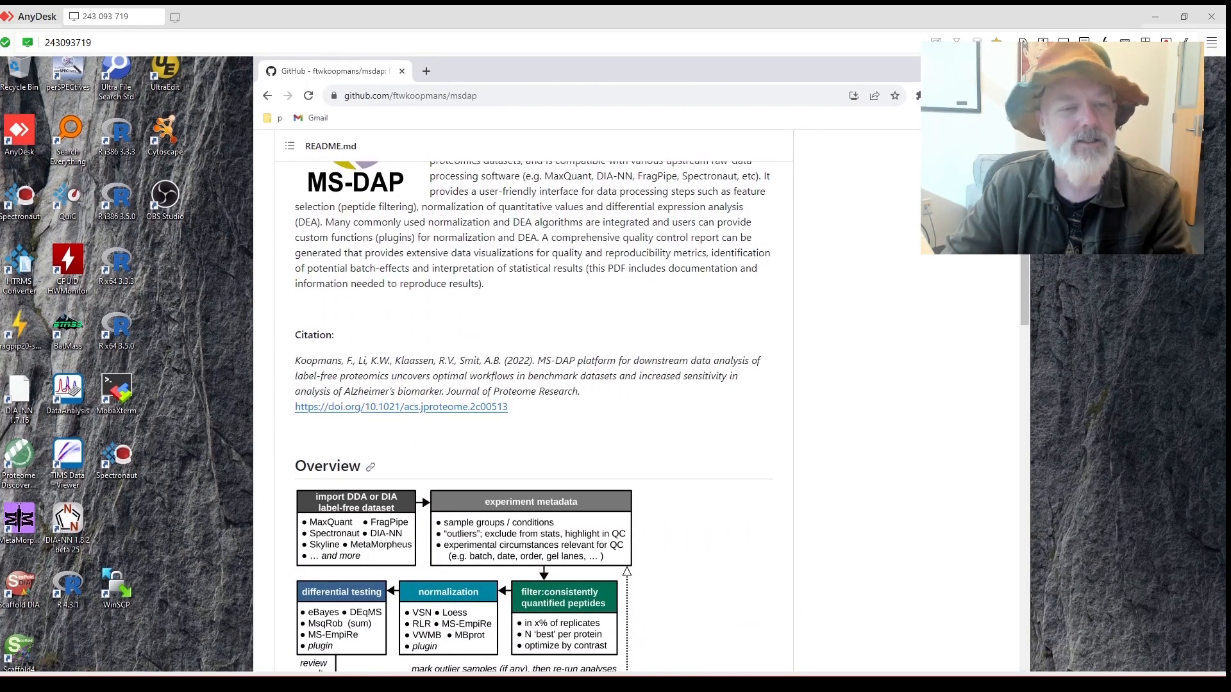
scroll(532, 410, down, 1)
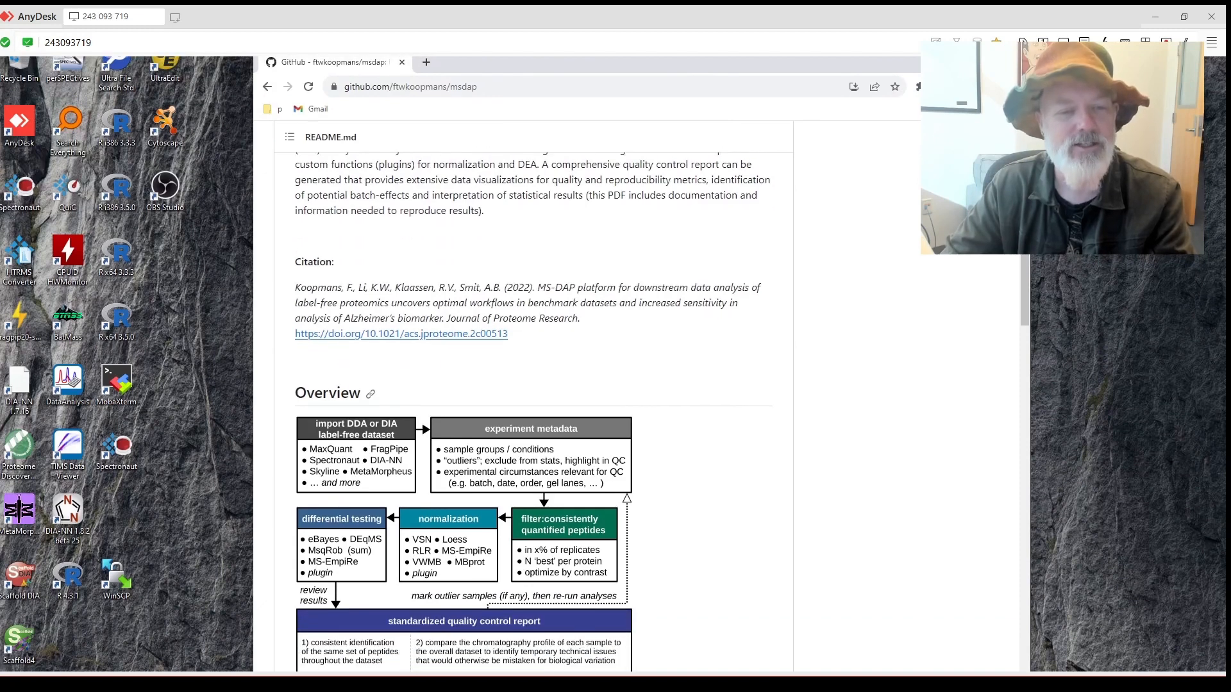
scroll(532, 410, down, 1)
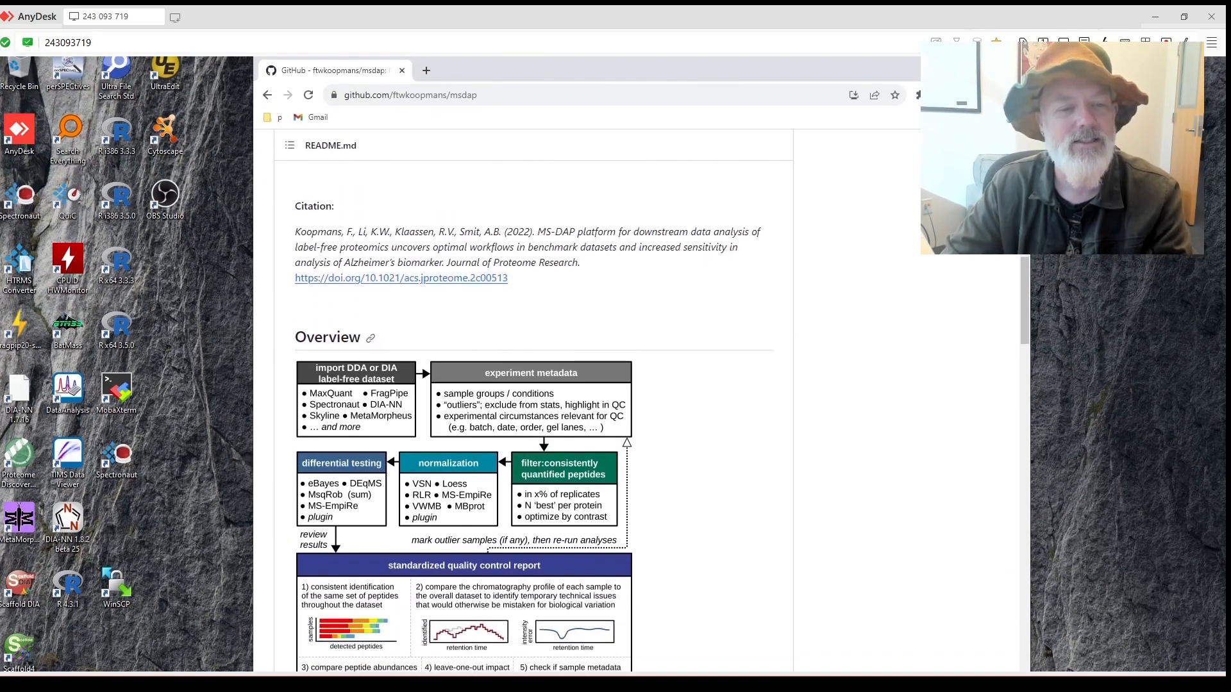
scroll(532, 410, down, 3)
scroll(532, 410, up, 3)
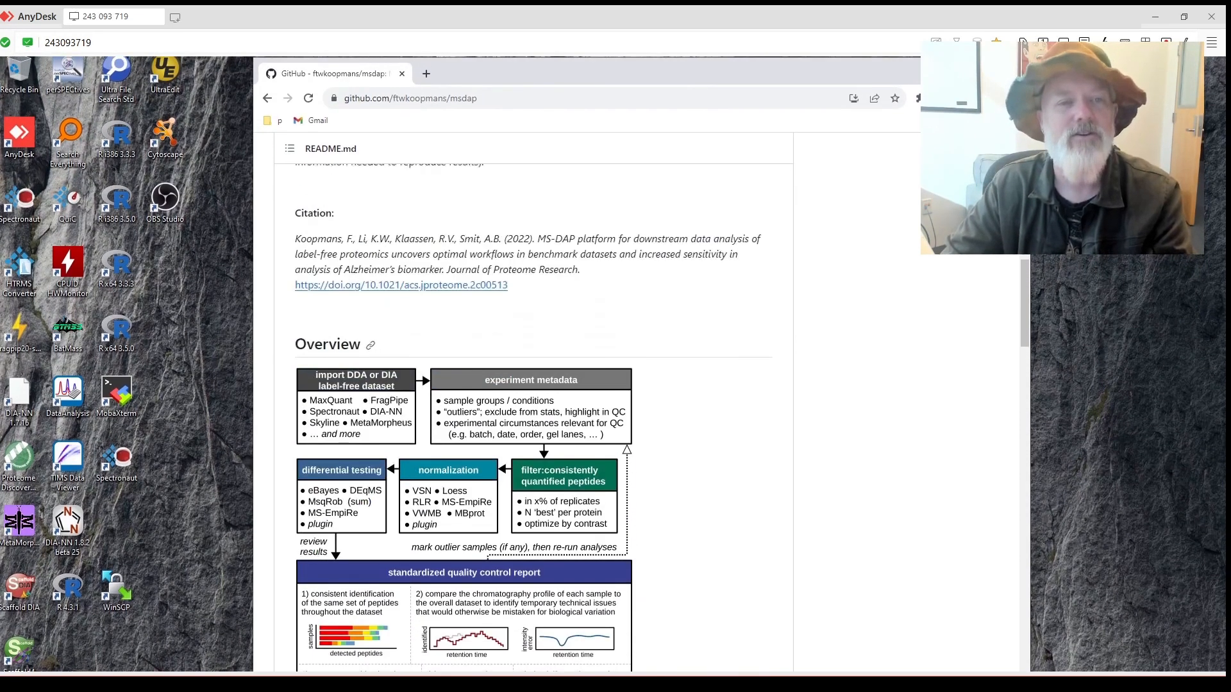
scroll(532, 411, up, 2)
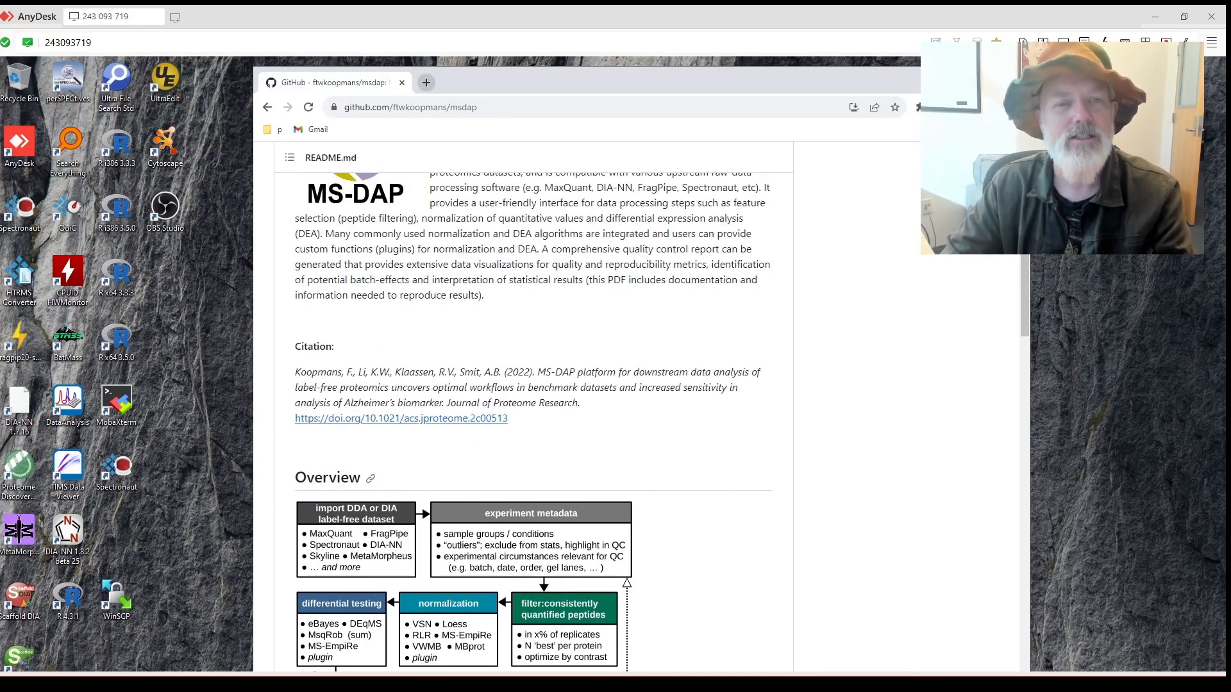
Search Google for 'msdap proteomics' in a new tab.
click(426, 83)
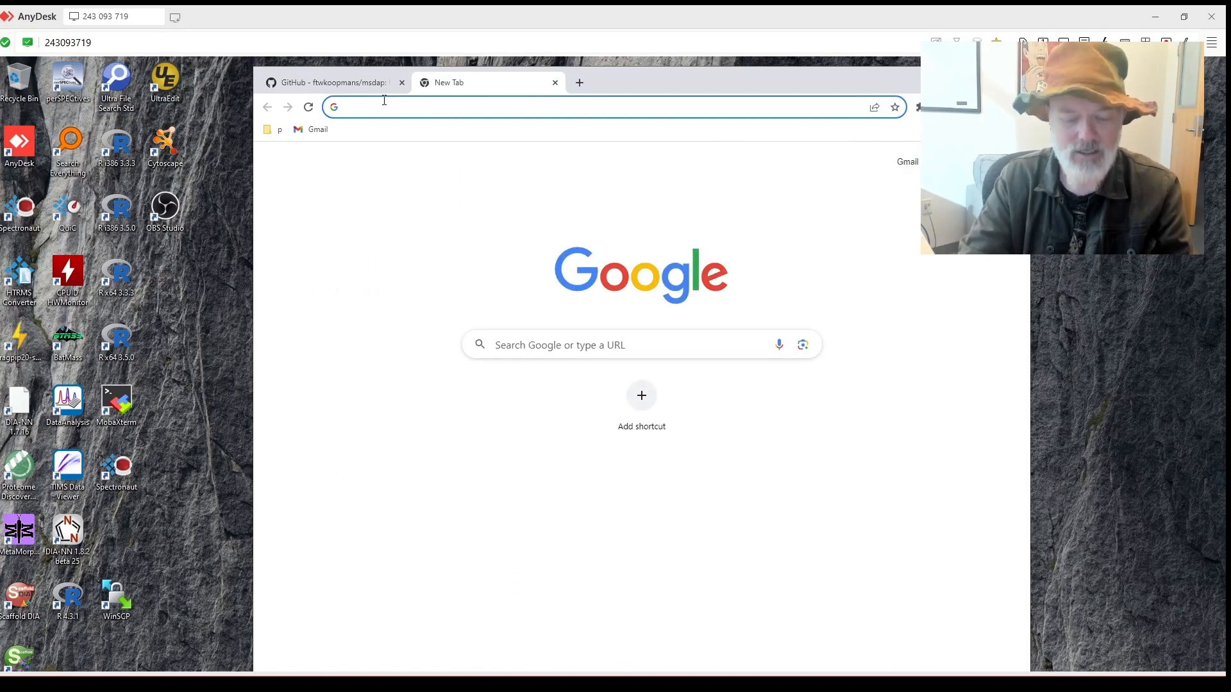
text(msdap proteo)
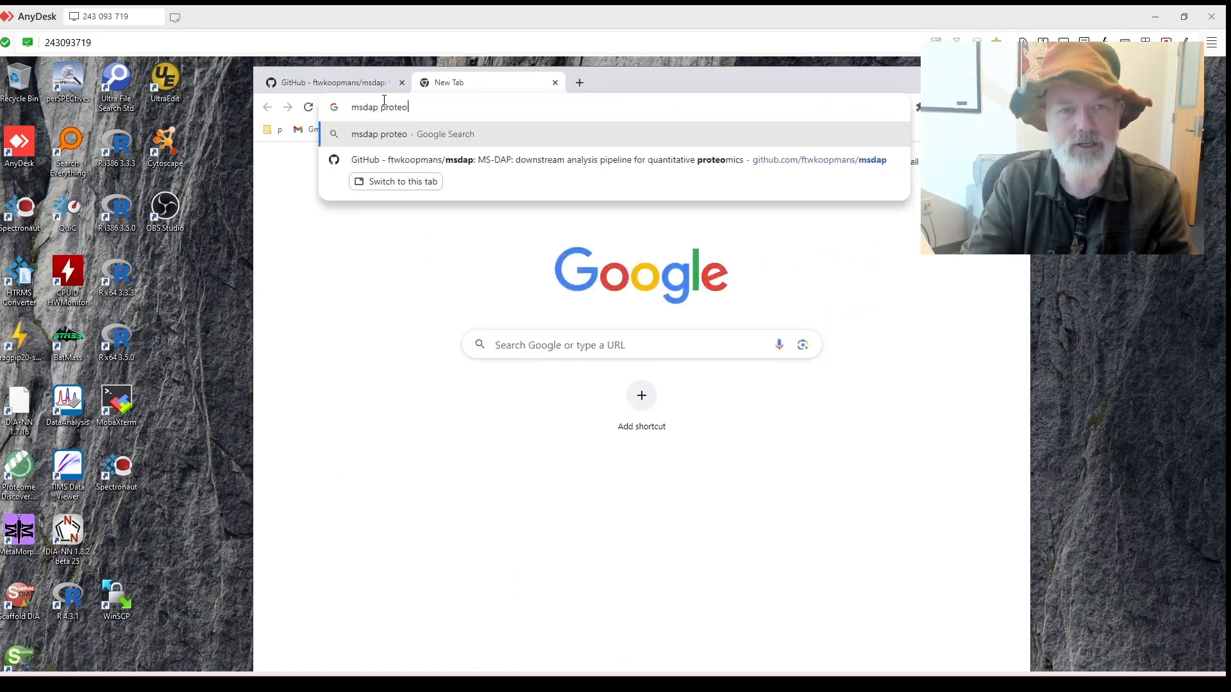
text(mics)
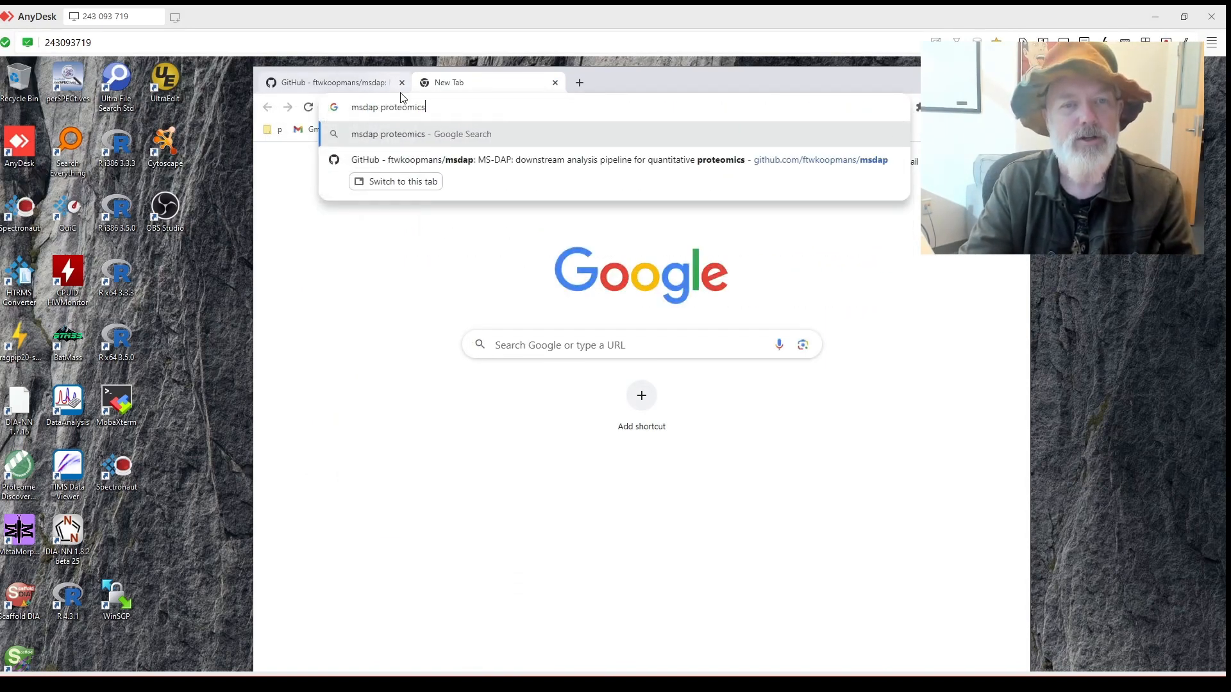
key(Return)
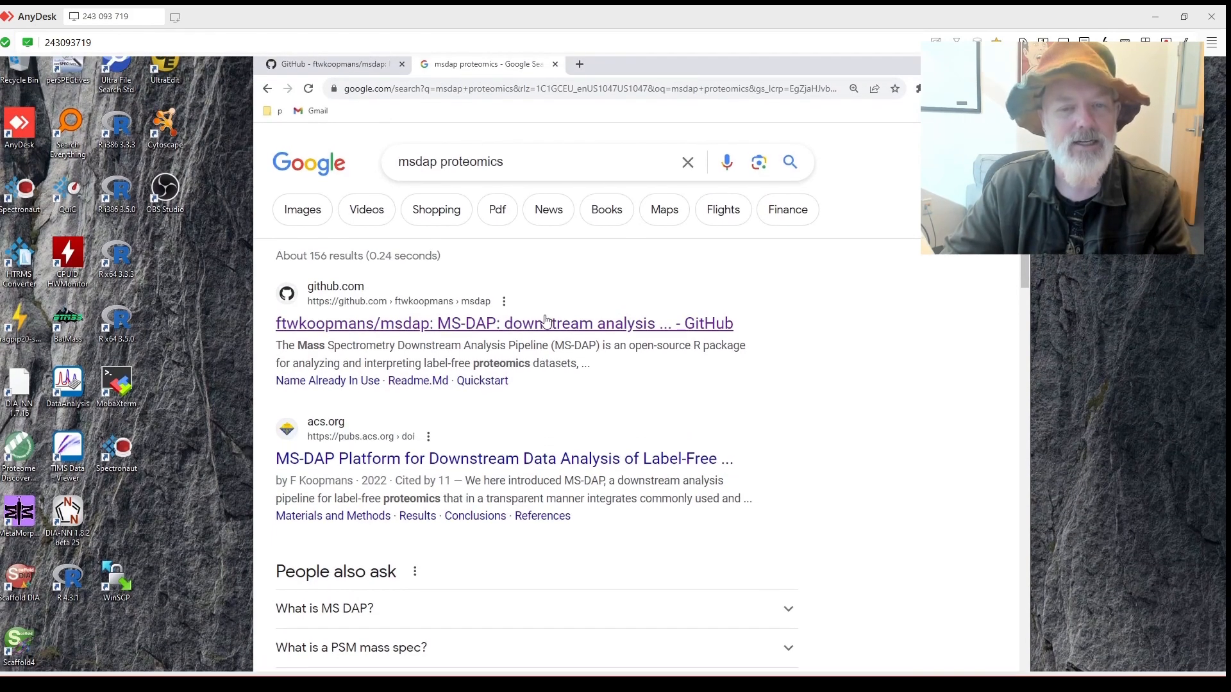
Check the msdap GitHub result, then open the MS-DAP article on the ACS site.
click(492, 323)
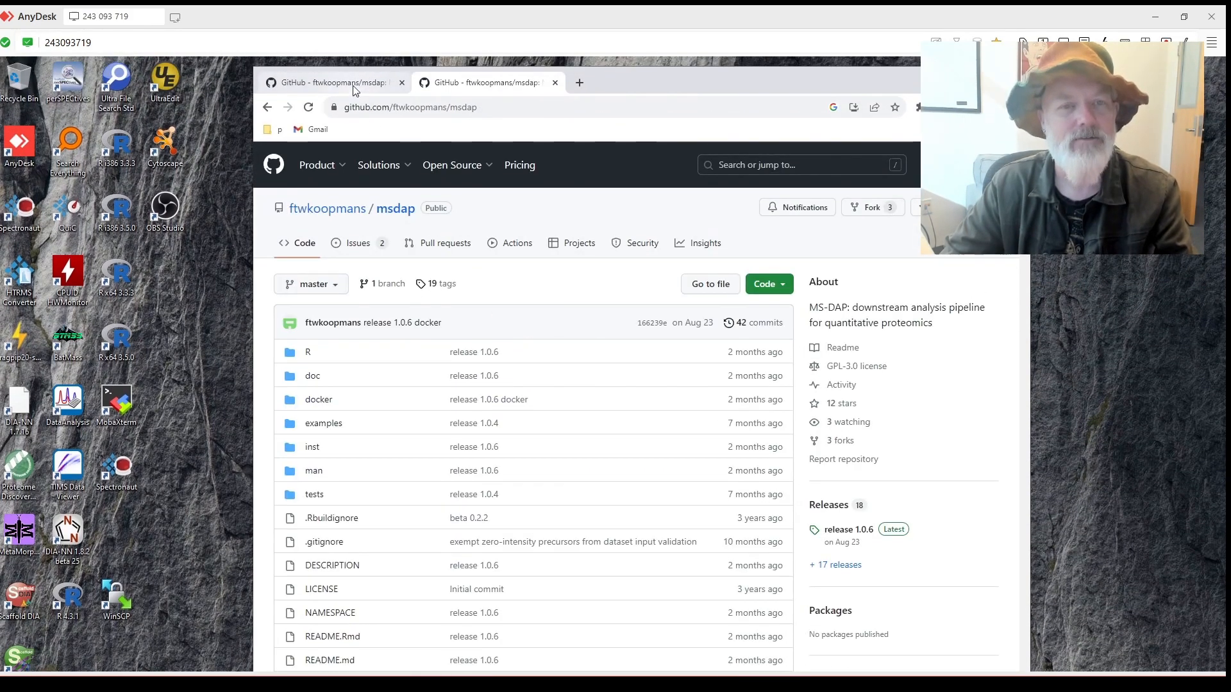
click(356, 88)
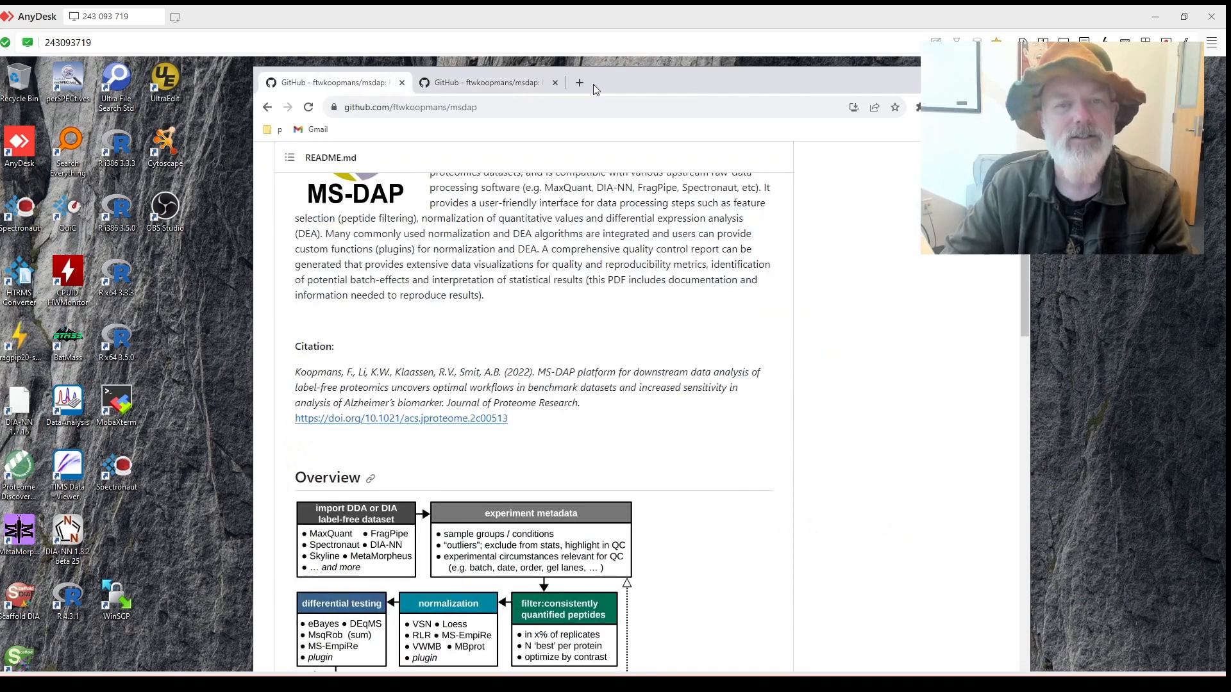
click(527, 84)
click(268, 108)
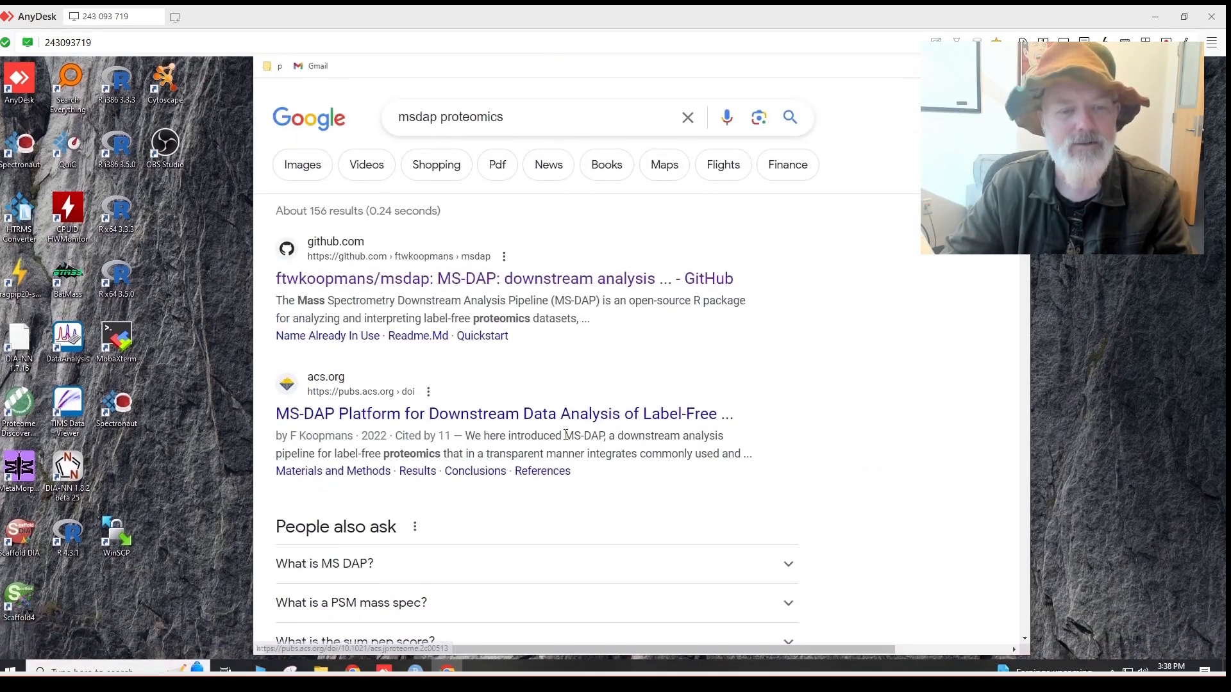
click(561, 423)
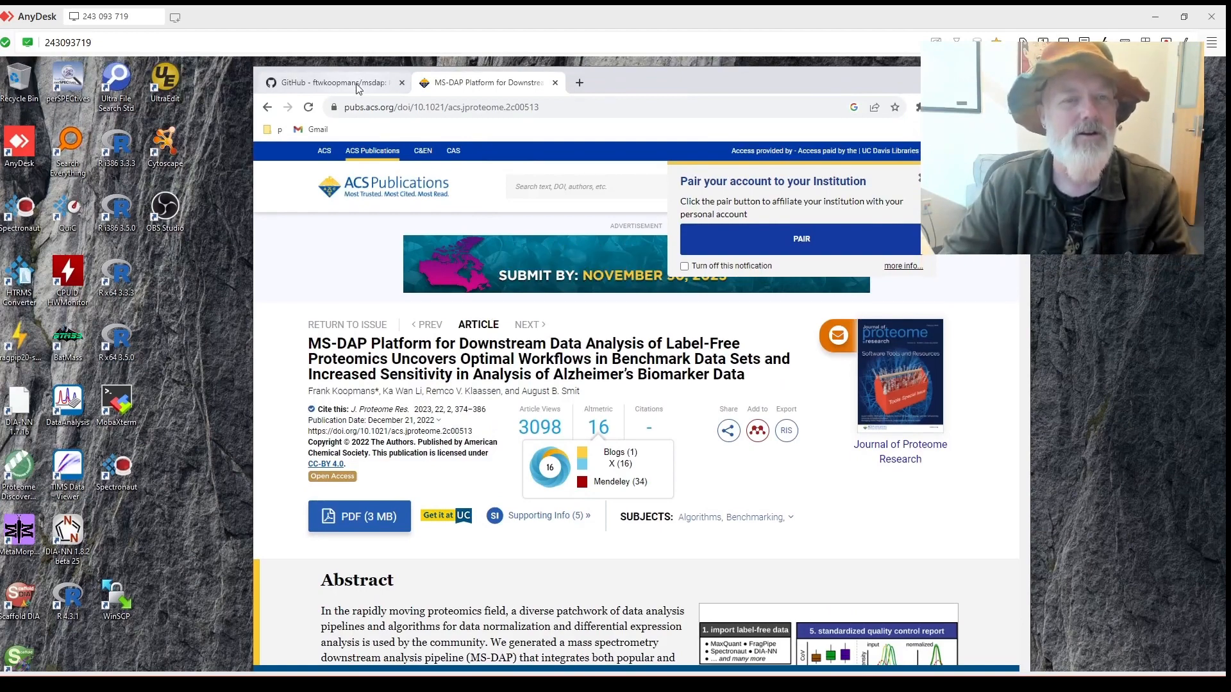
Switch to the msdap README and scroll past Docker back to the Quickstart R installation commands.
click(358, 88)
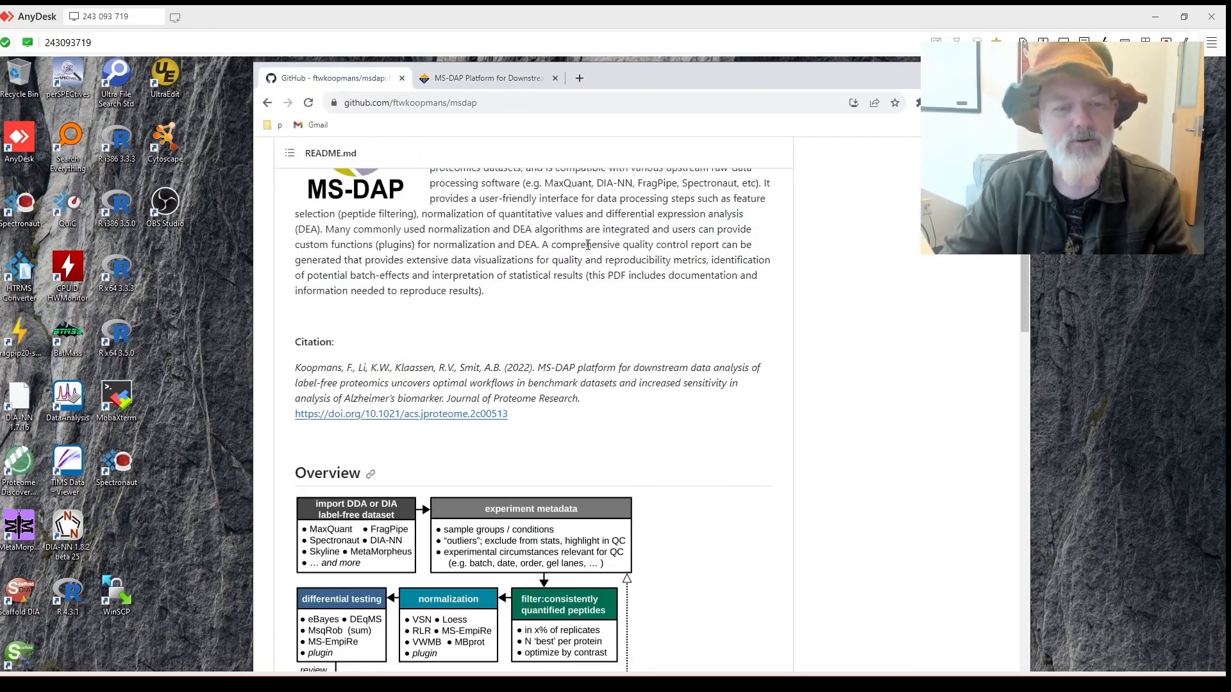
scroll(614, 336, down, 5)
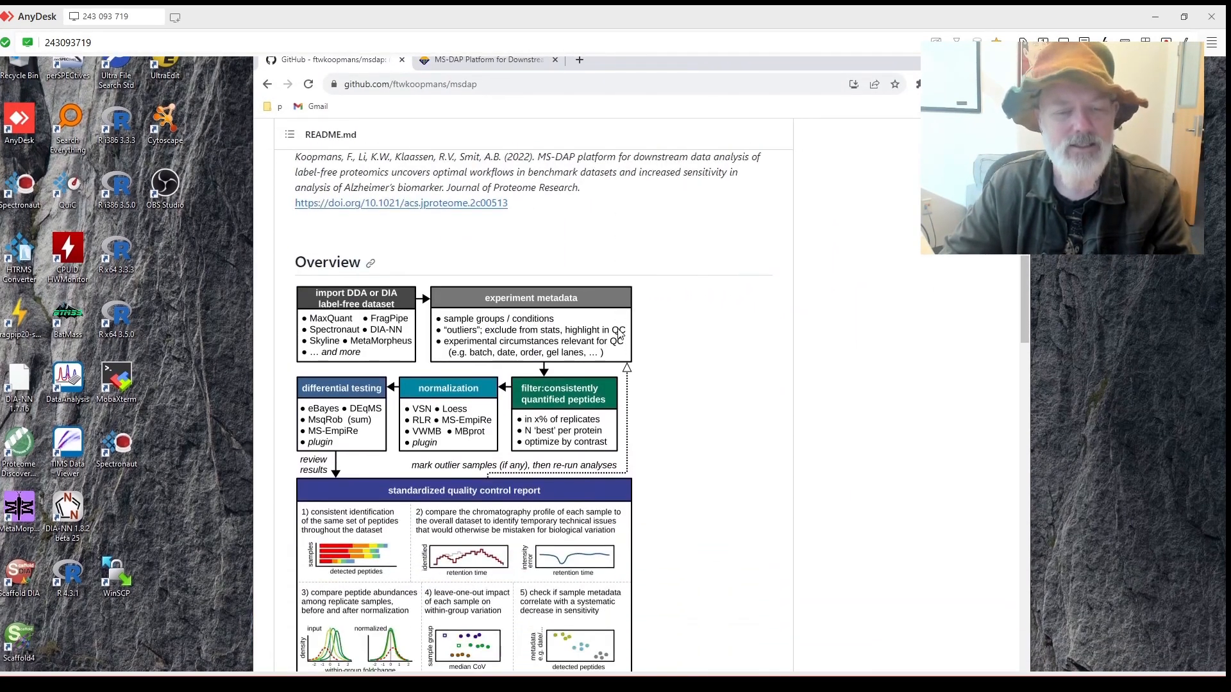
scroll(621, 329, down, 6)
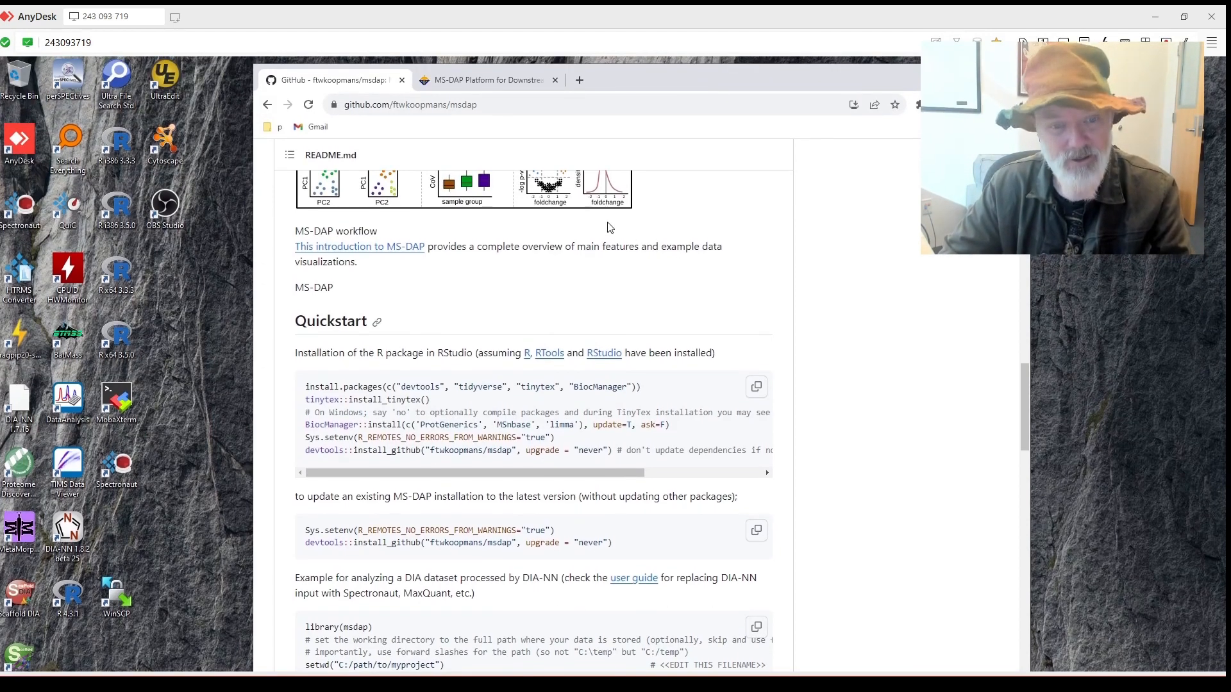
scroll(609, 227, down, 4)
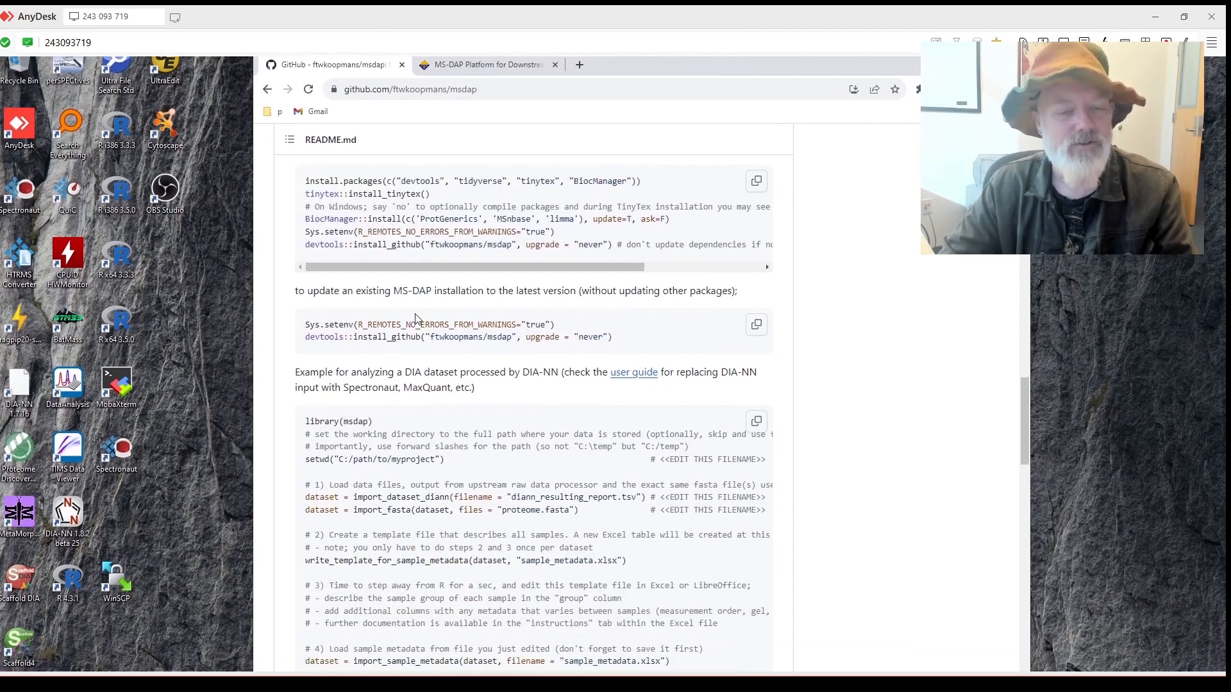
scroll(422, 317, down, 13)
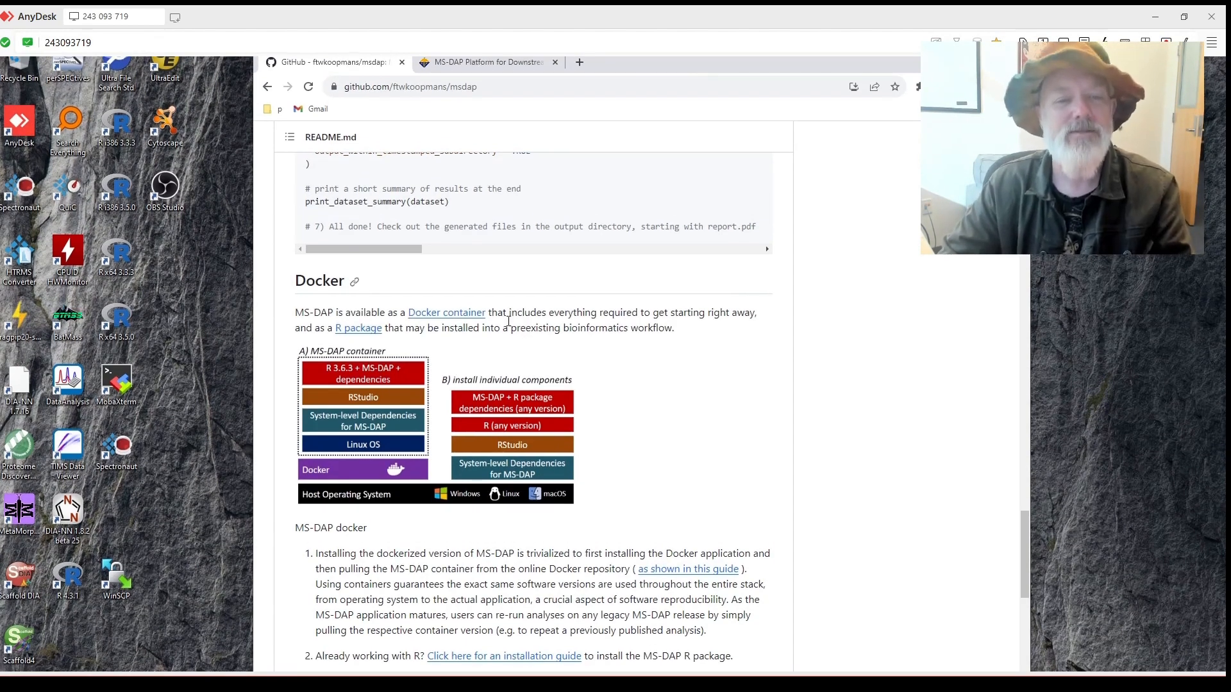
scroll(508, 321, down, 1)
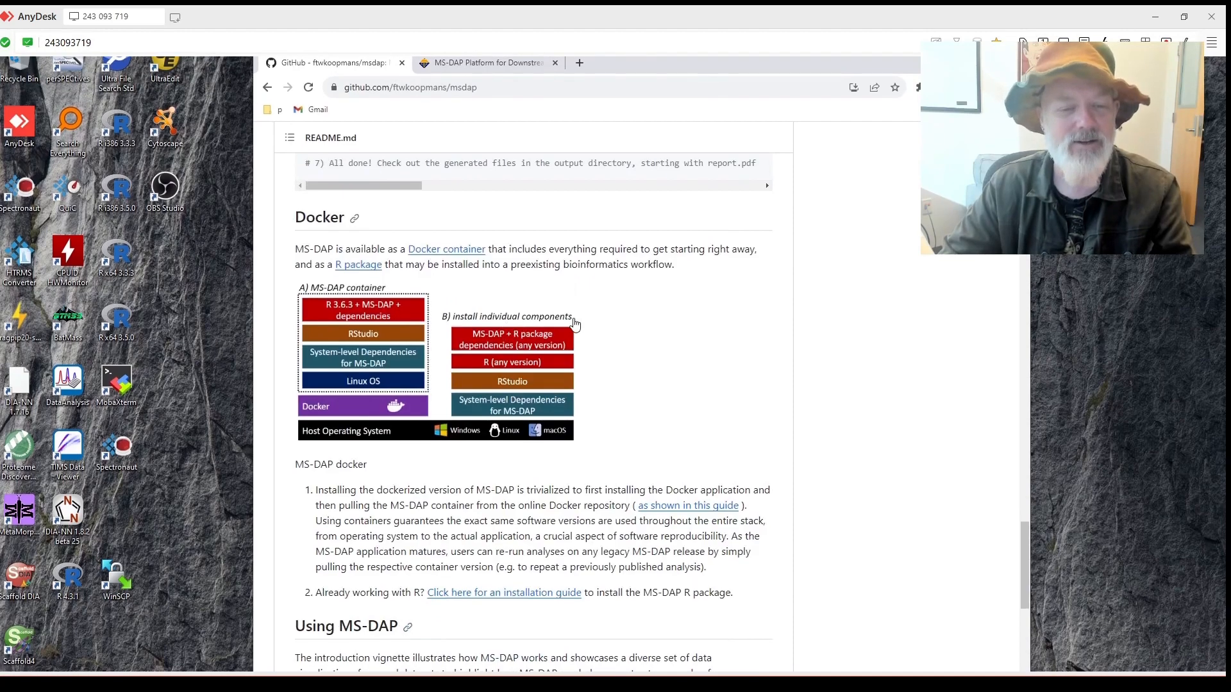
scroll(575, 325, down, 2)
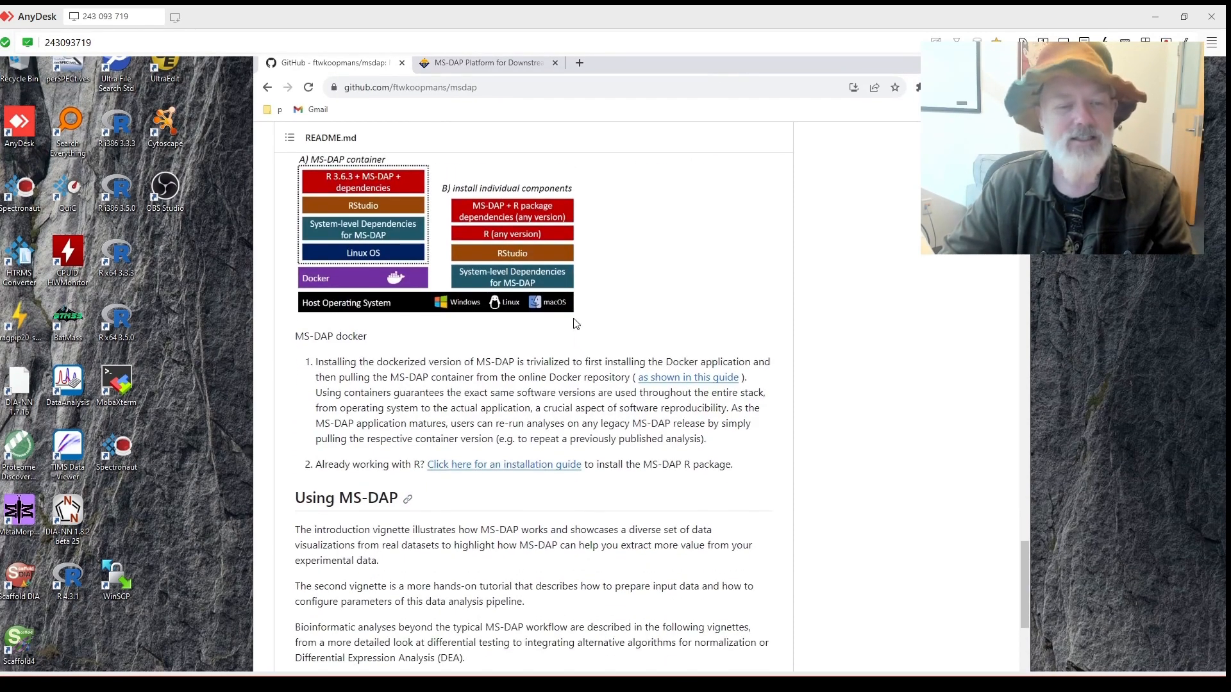
scroll(575, 323, up, 3)
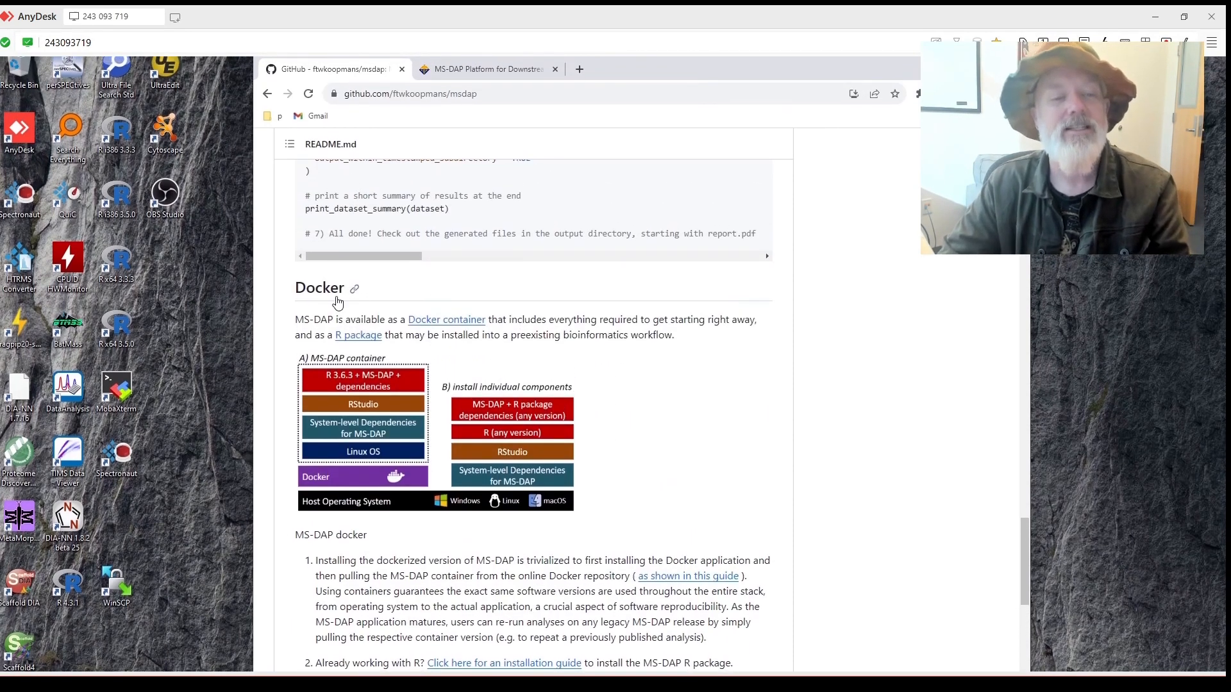
scroll(385, 311, up, 12)
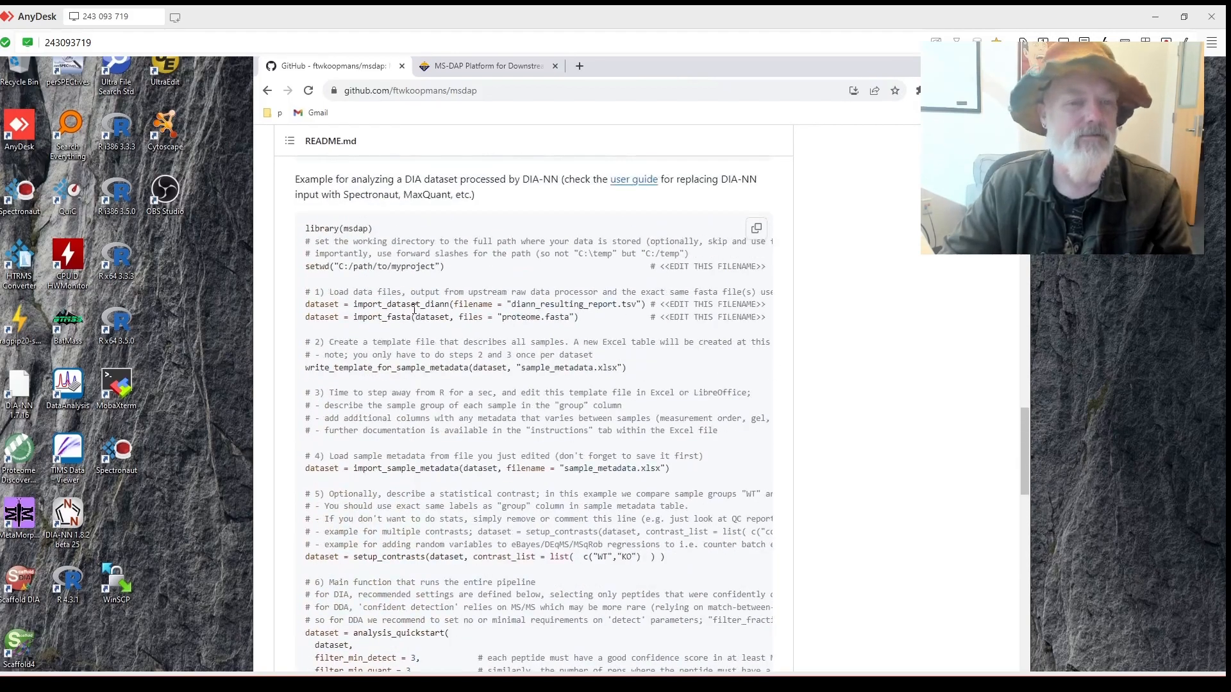
scroll(415, 310, up, 20)
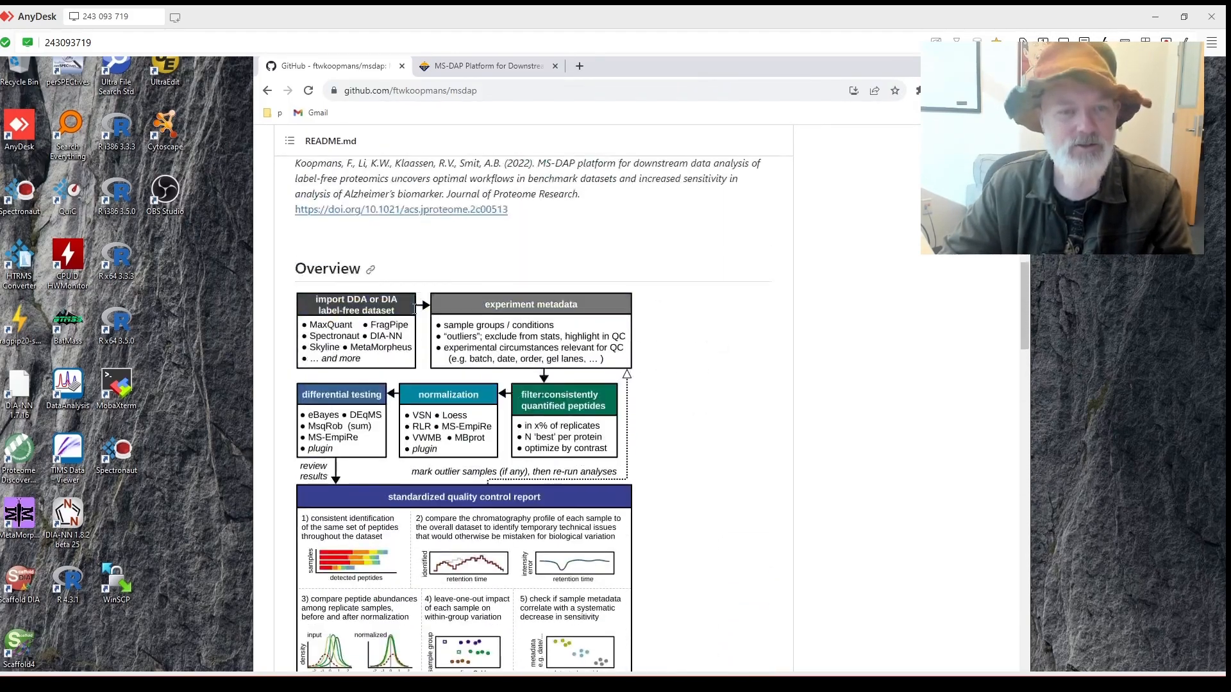
scroll(415, 306, up, 4)
scroll(414, 308, down, 13)
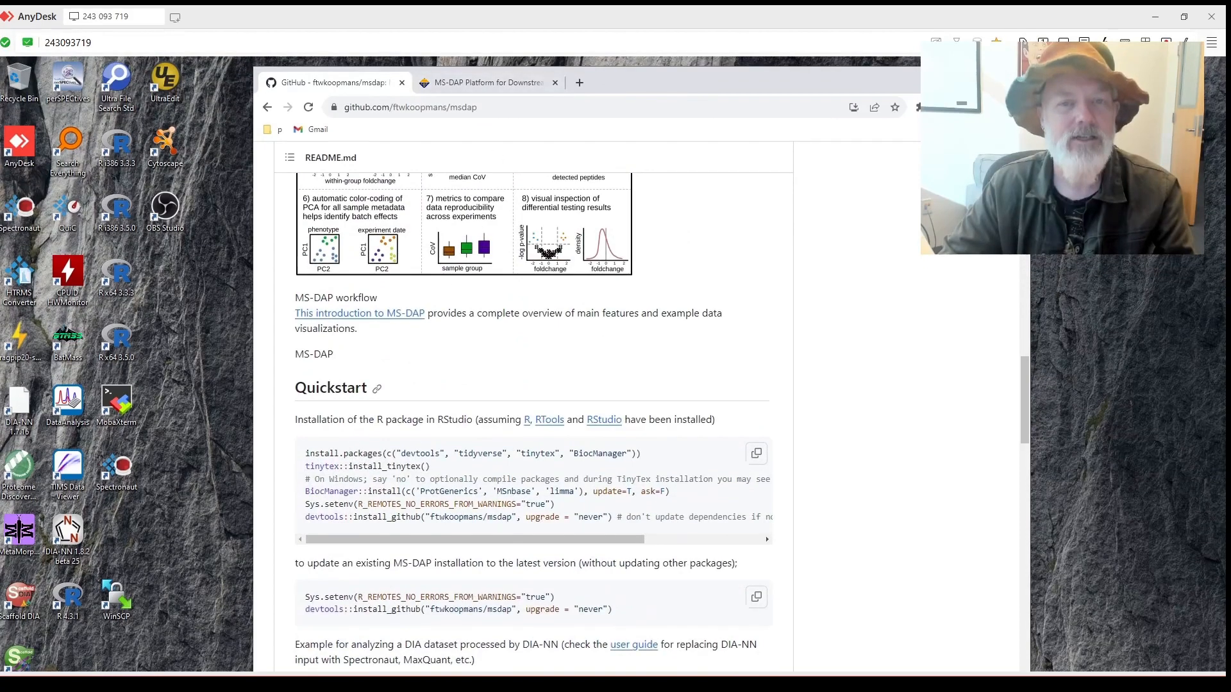
Place the README beside RStudio and copy the Quickstart MS-DAP installation code.
drag(634, 81, 1129, 137)
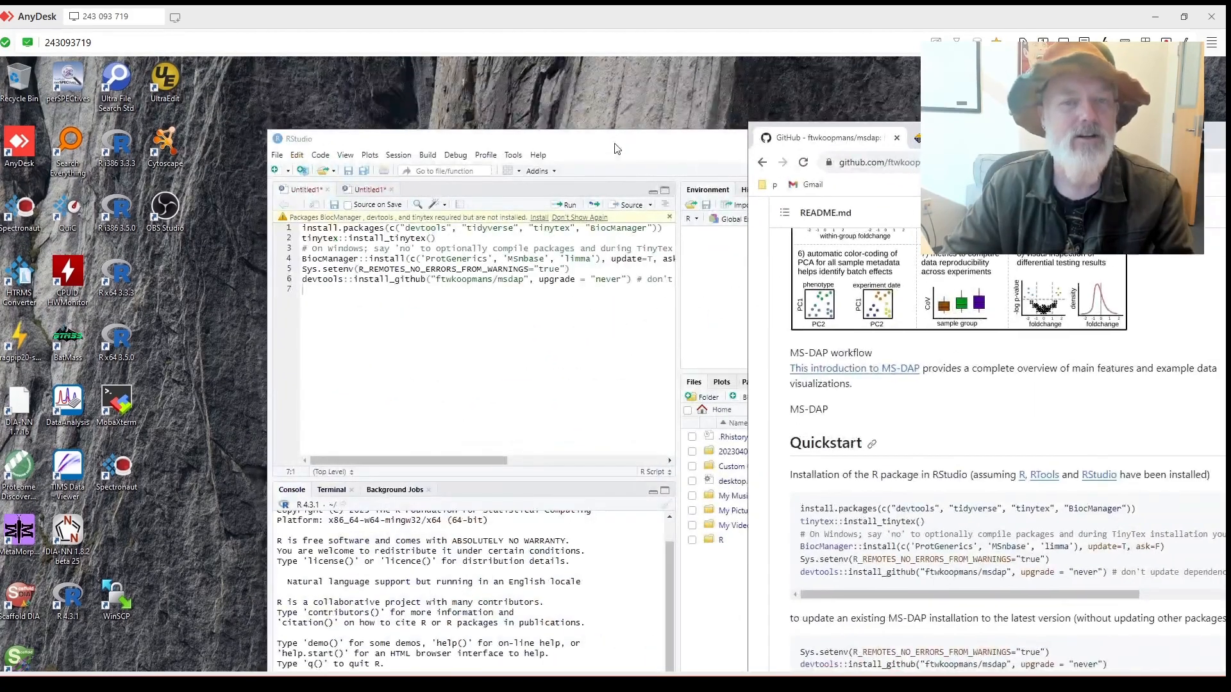
drag(617, 149, 396, 80)
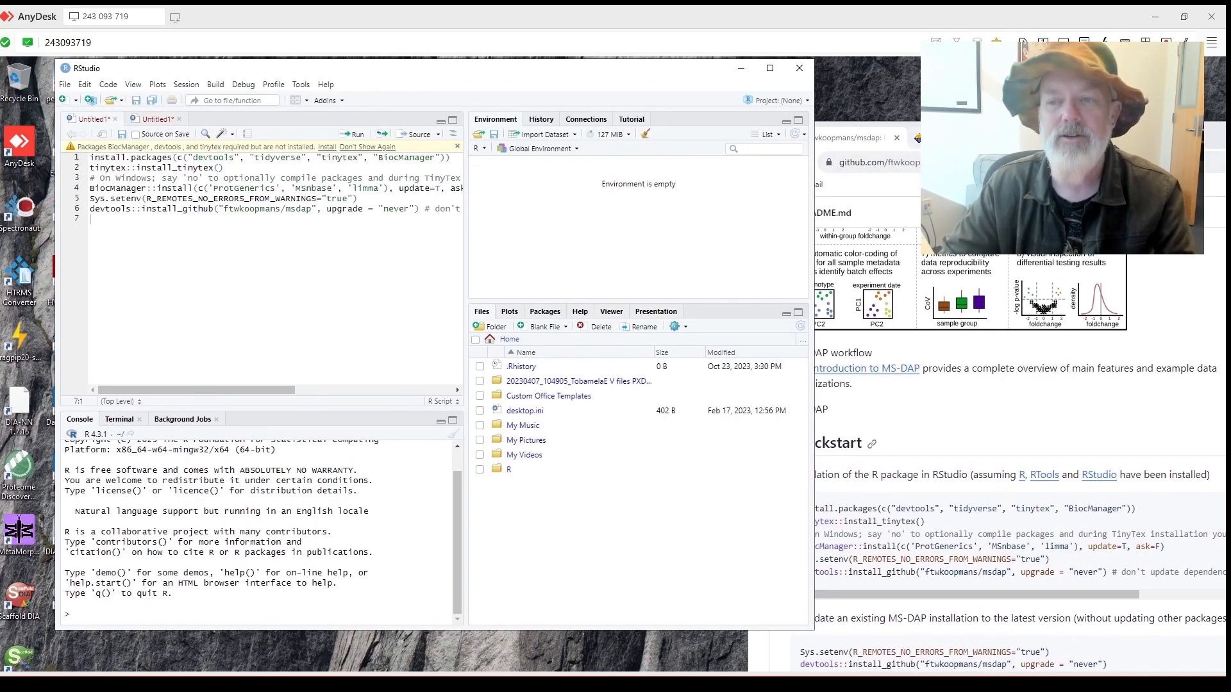
drag(1092, 139, 803, 75)
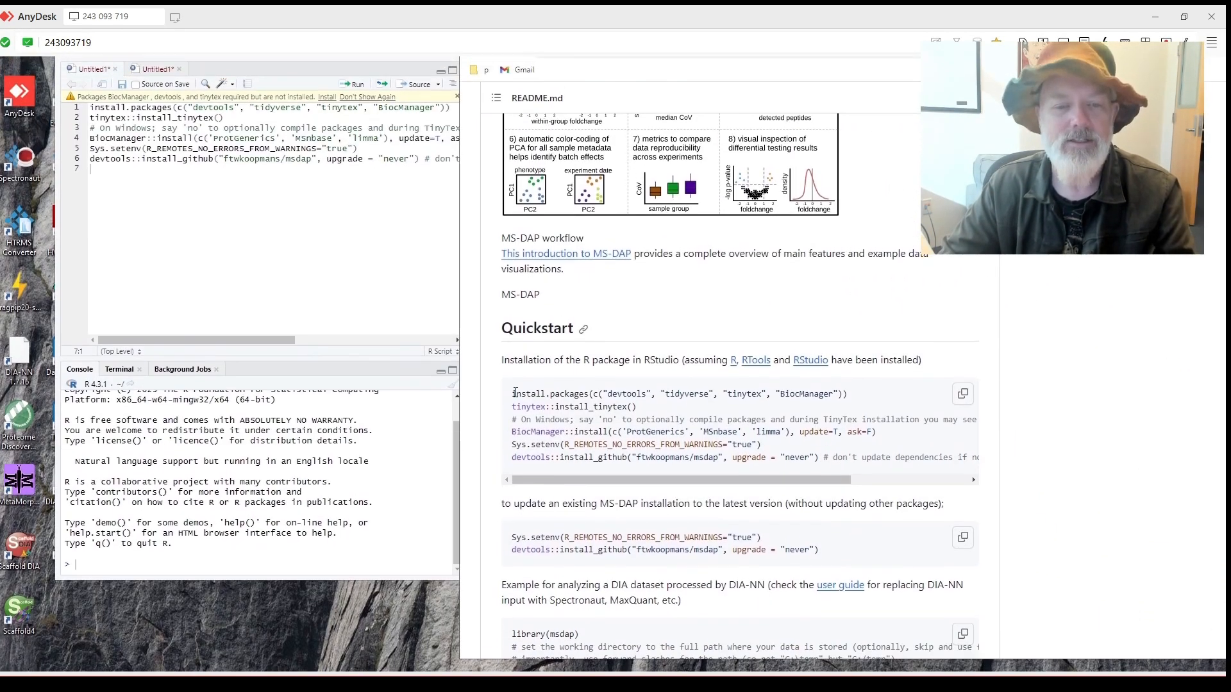
drag(511, 396, 876, 447)
click(962, 395)
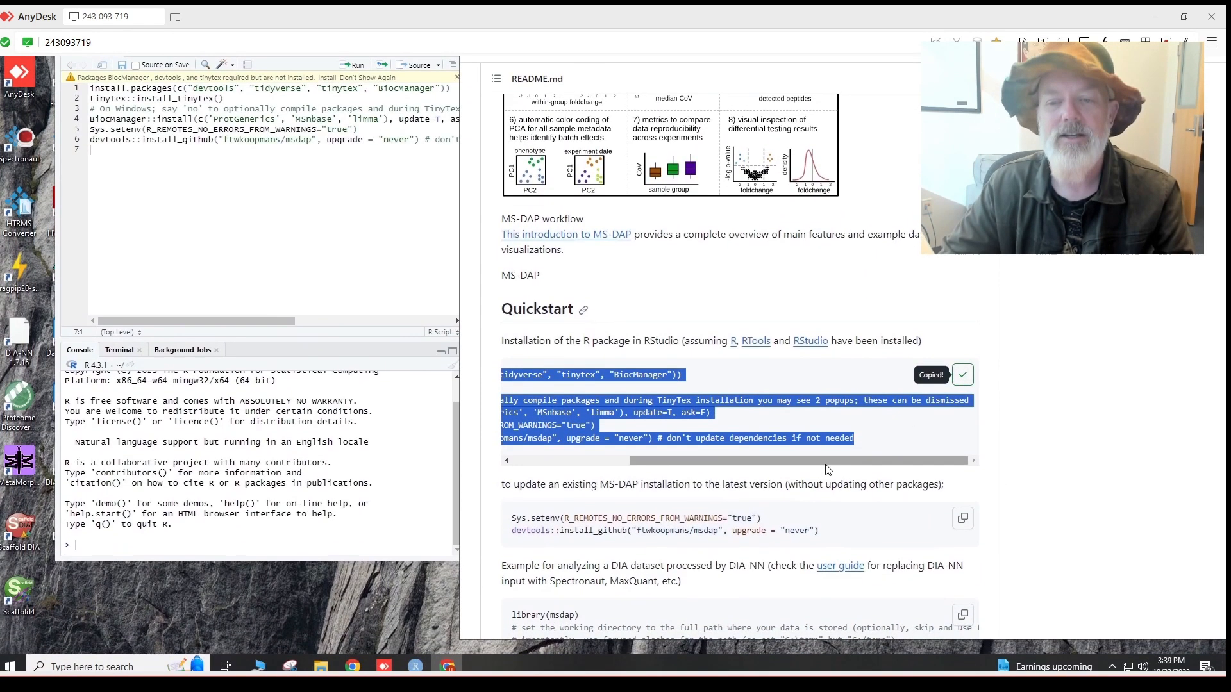
drag(805, 463, 585, 453)
In RStudio, install the packages flagged as missing on the warning bar.
click(212, 223)
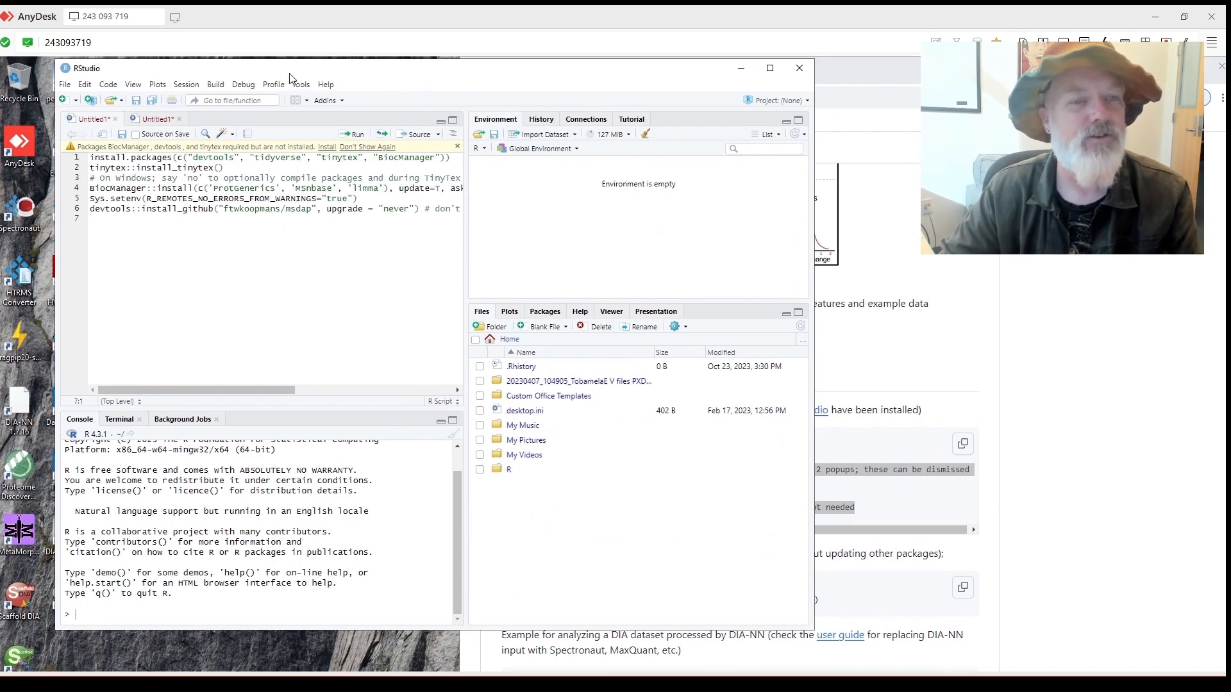
drag(293, 73, 373, 81)
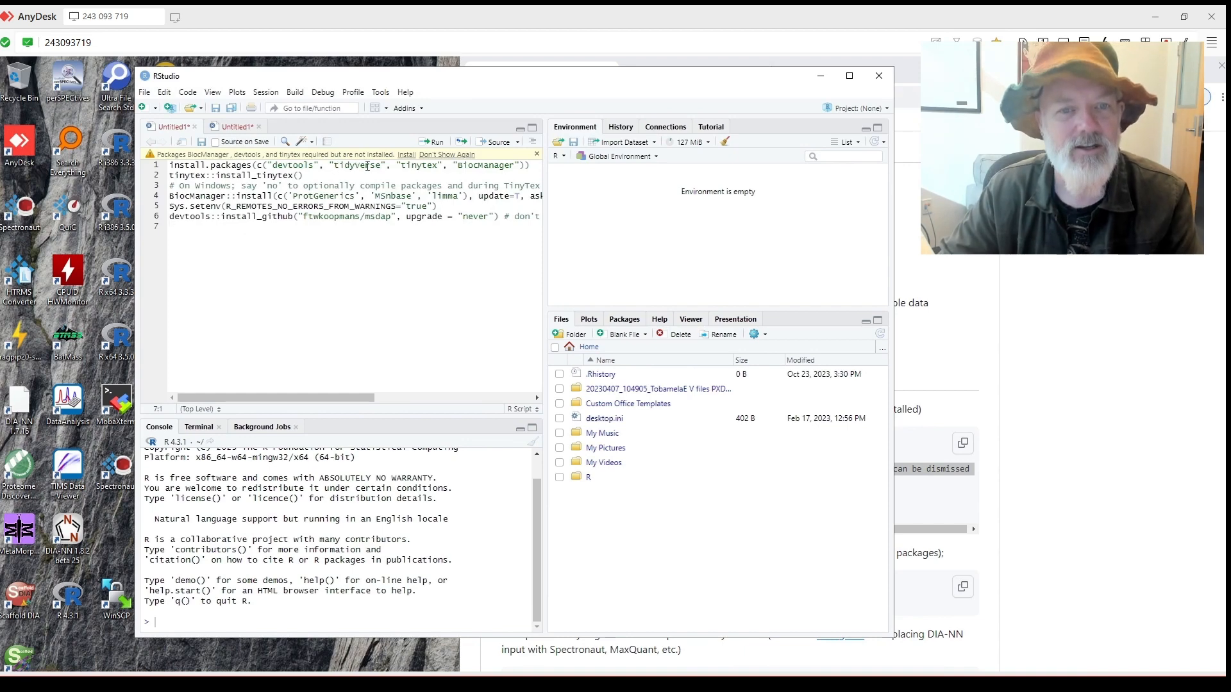
click(405, 156)
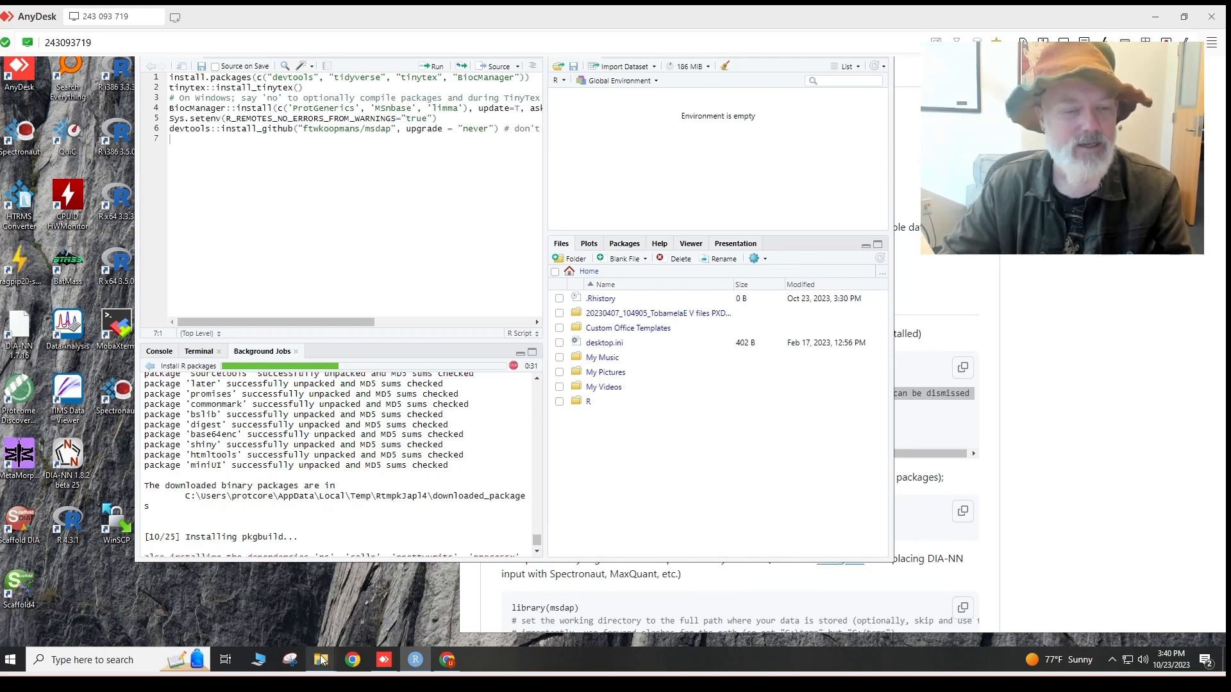
Browse protcore (T:) > Data > lab to the ShortCourse_2023 folder.
mouse_move(322, 660)
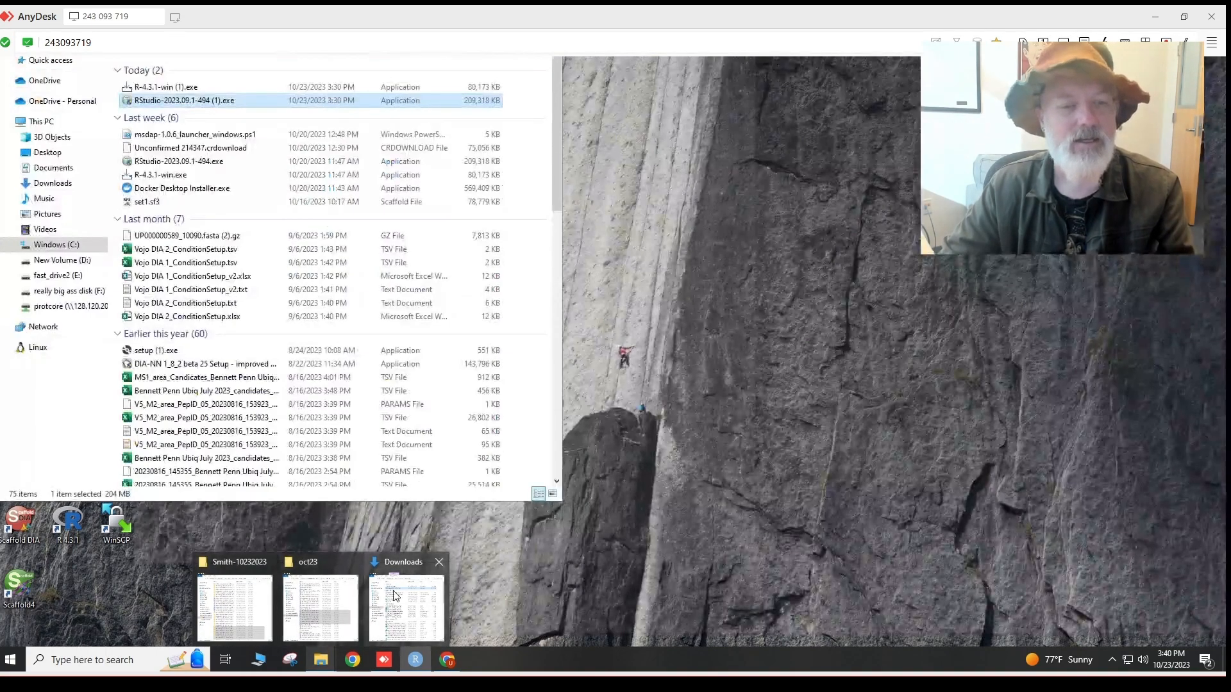
click(395, 596)
click(78, 351)
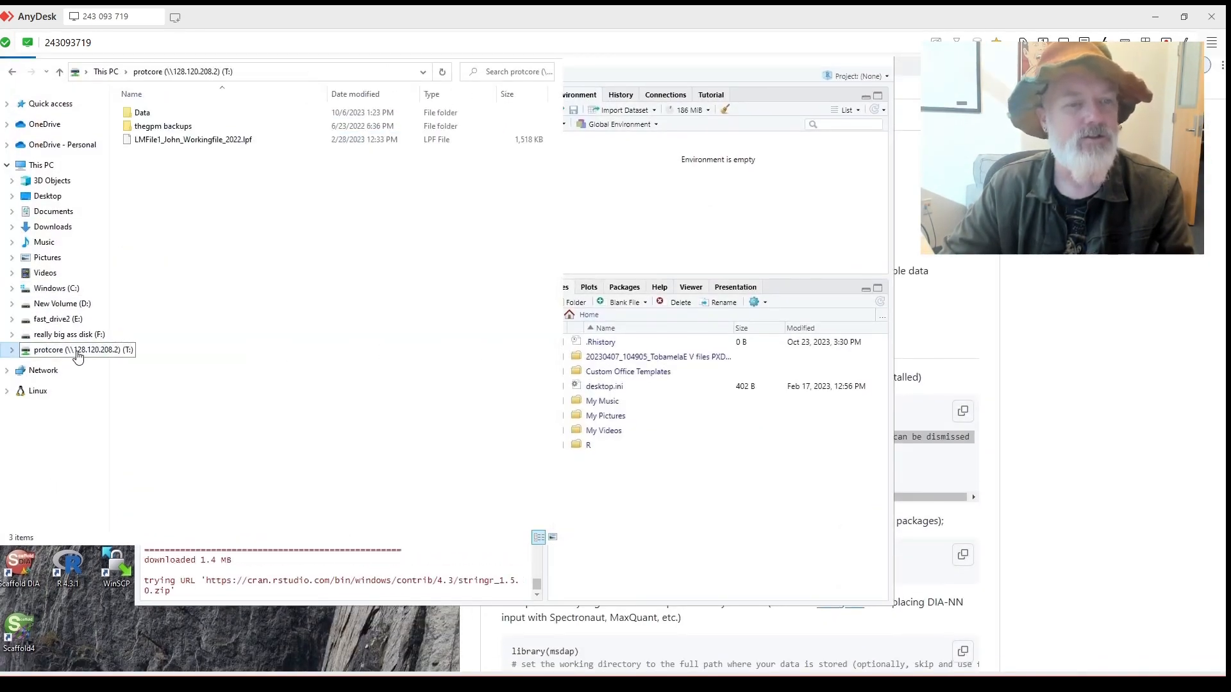
double_click(159, 153)
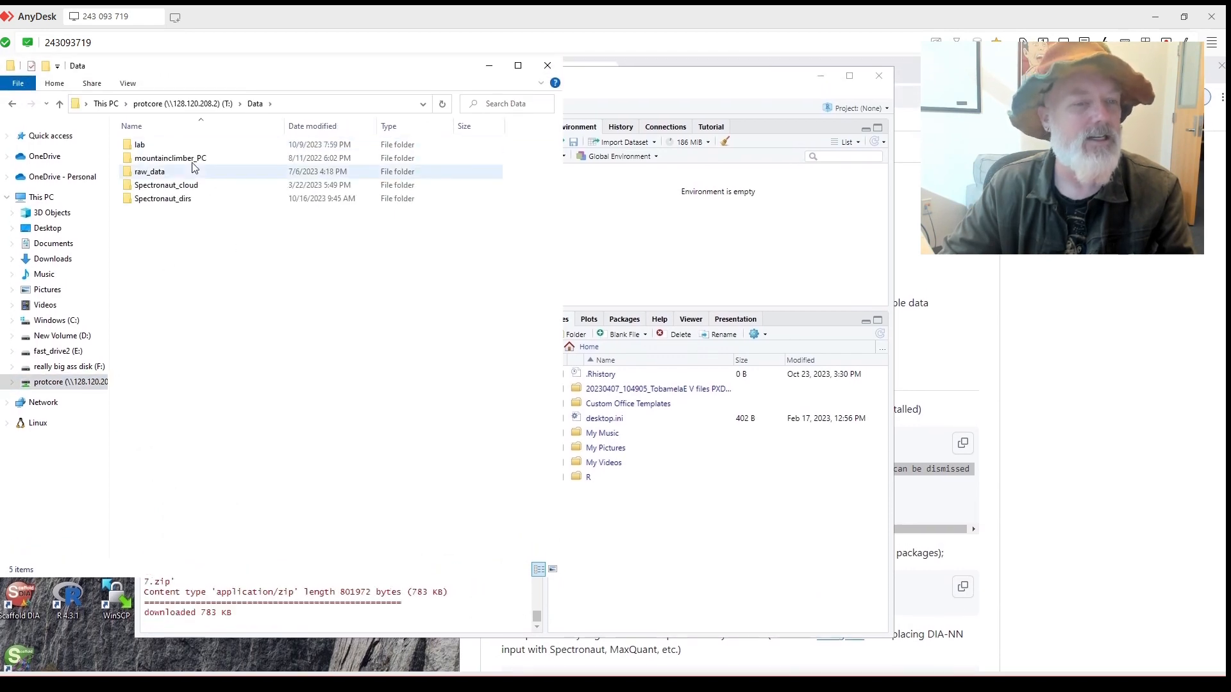
click(193, 146)
double_click(193, 147)
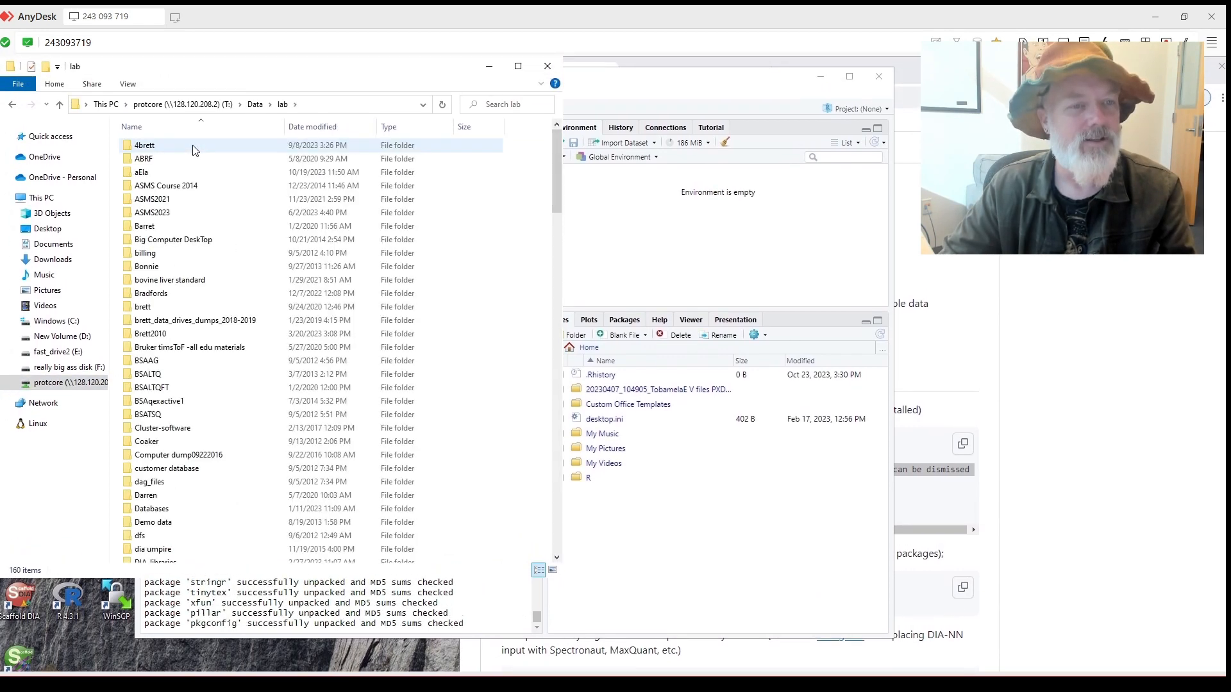
scroll(253, 334, down, 12)
scroll(269, 331, down, 12)
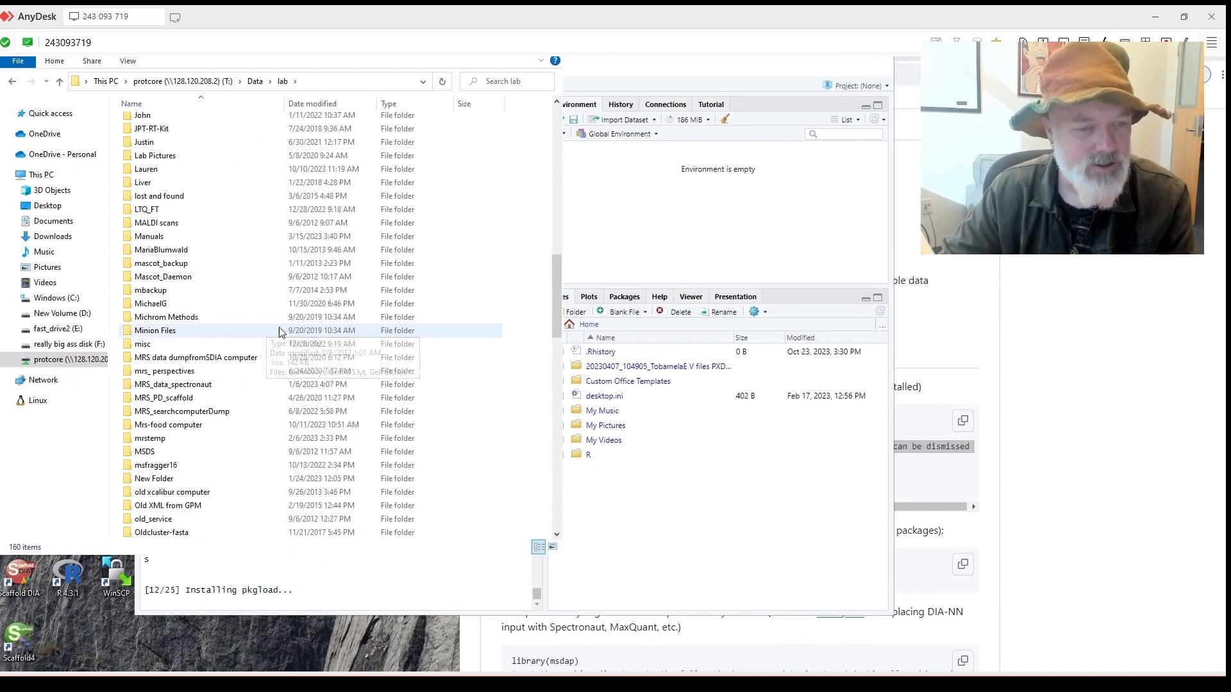
scroll(279, 332, down, 9)
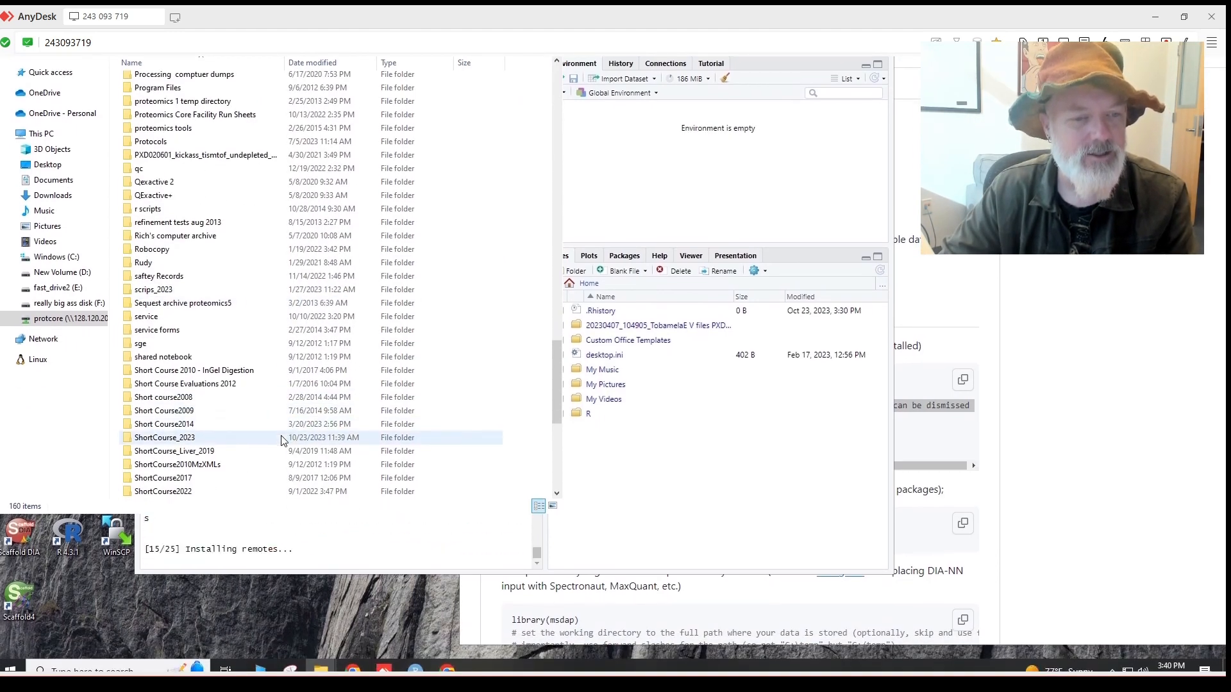
double_click(283, 437)
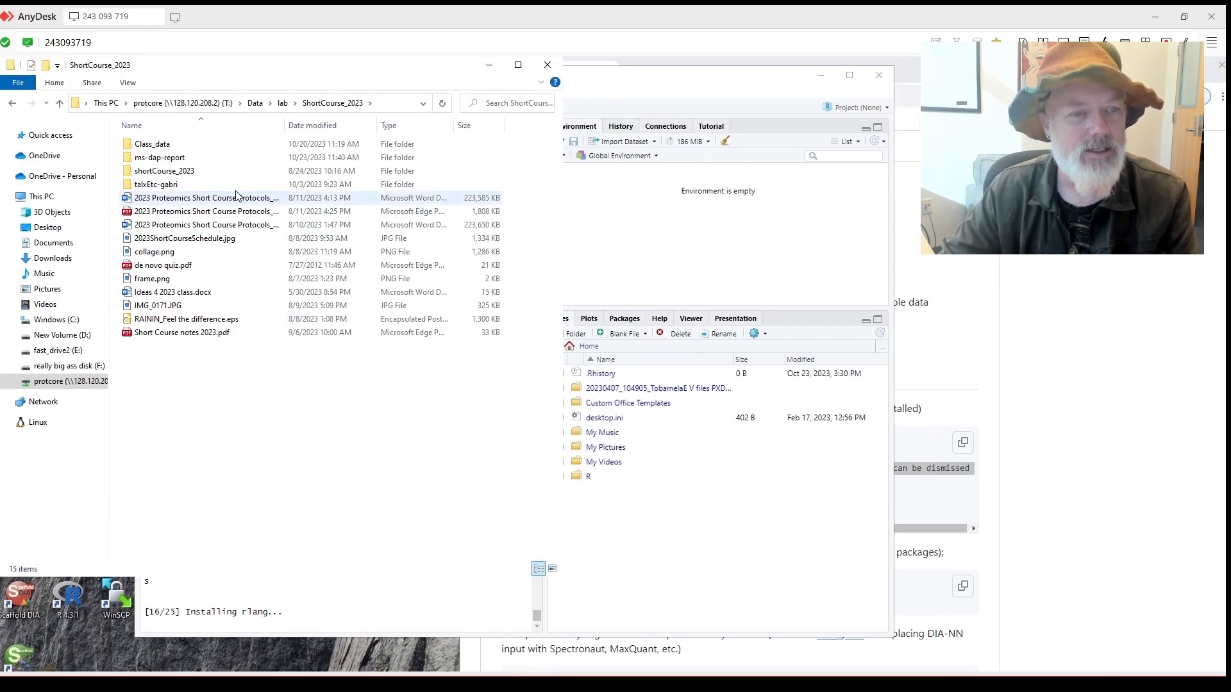
Copy the ms-dap-report folder, then open the fast_drive2 (E:) drive.
double_click(222, 158)
key(alt+Left)
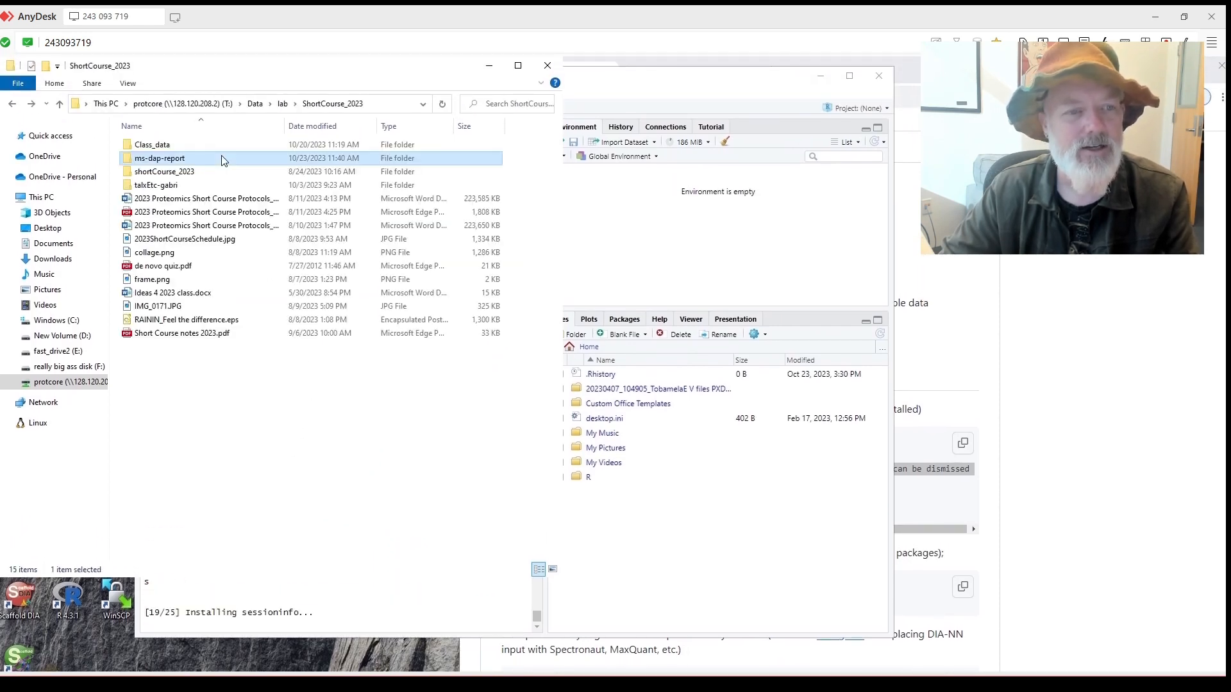
right_click(213, 157)
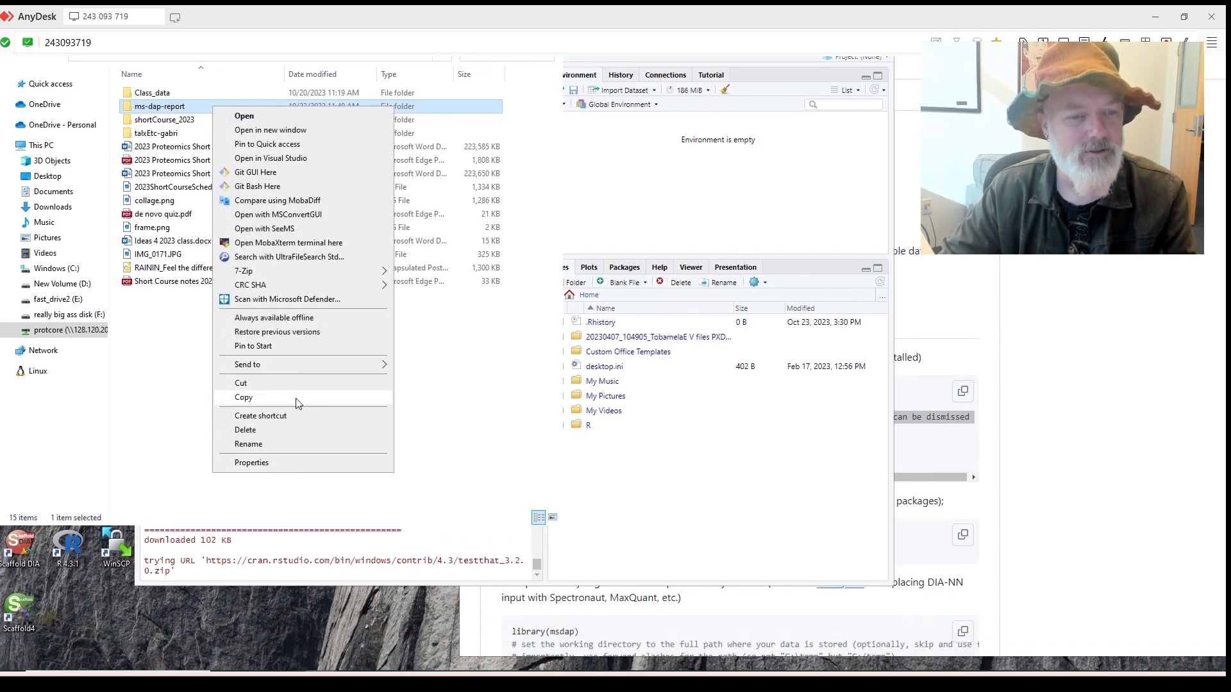
click(297, 403)
click(58, 344)
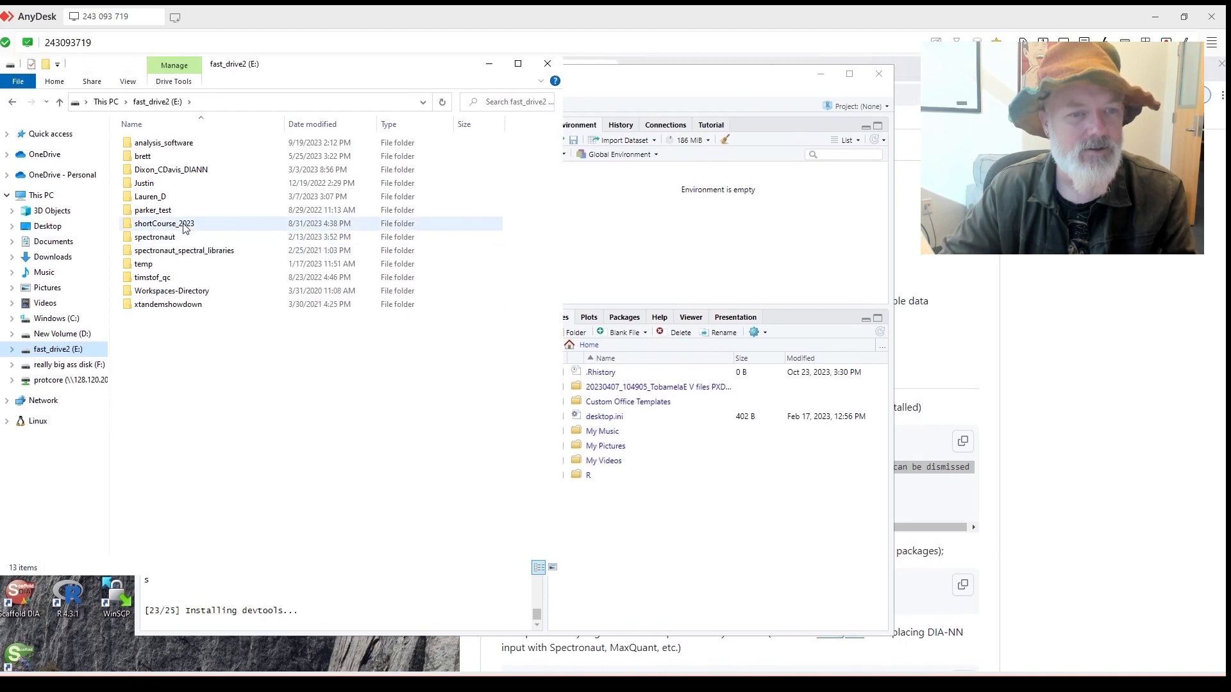
Paste ms-dap-report into shortCourse_2023 on fast_drive2 (E:) and bring RStudio back in front.
double_click(185, 224)
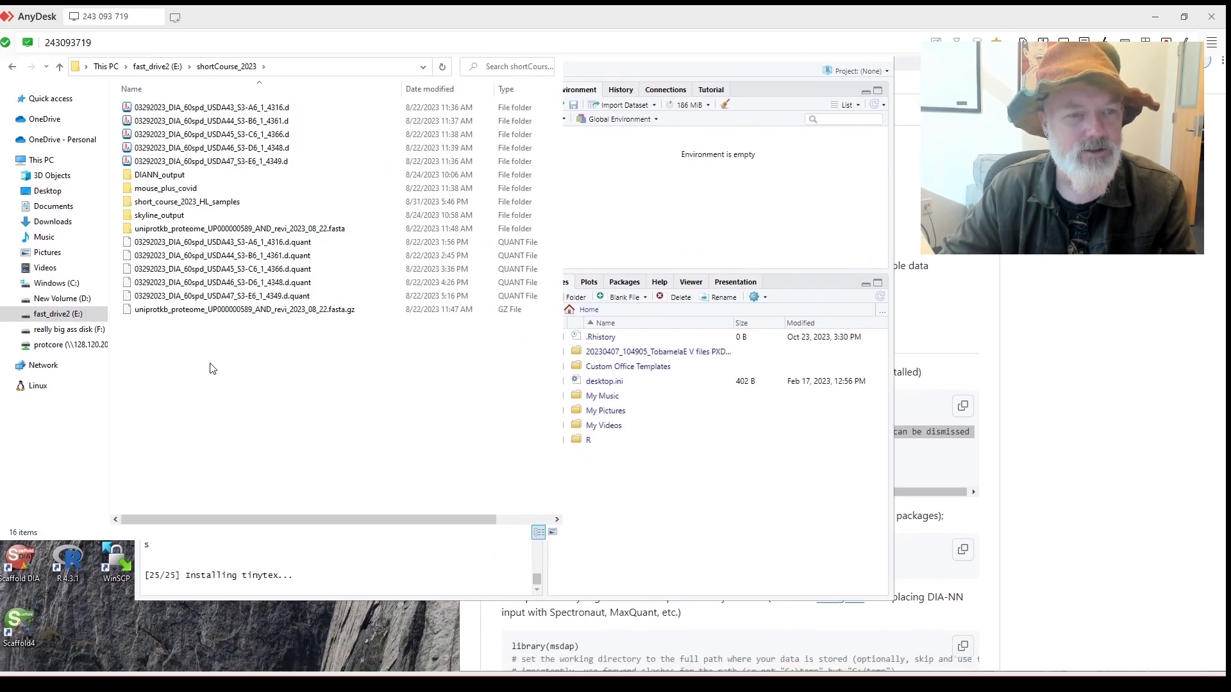
right_click(211, 366)
click(298, 433)
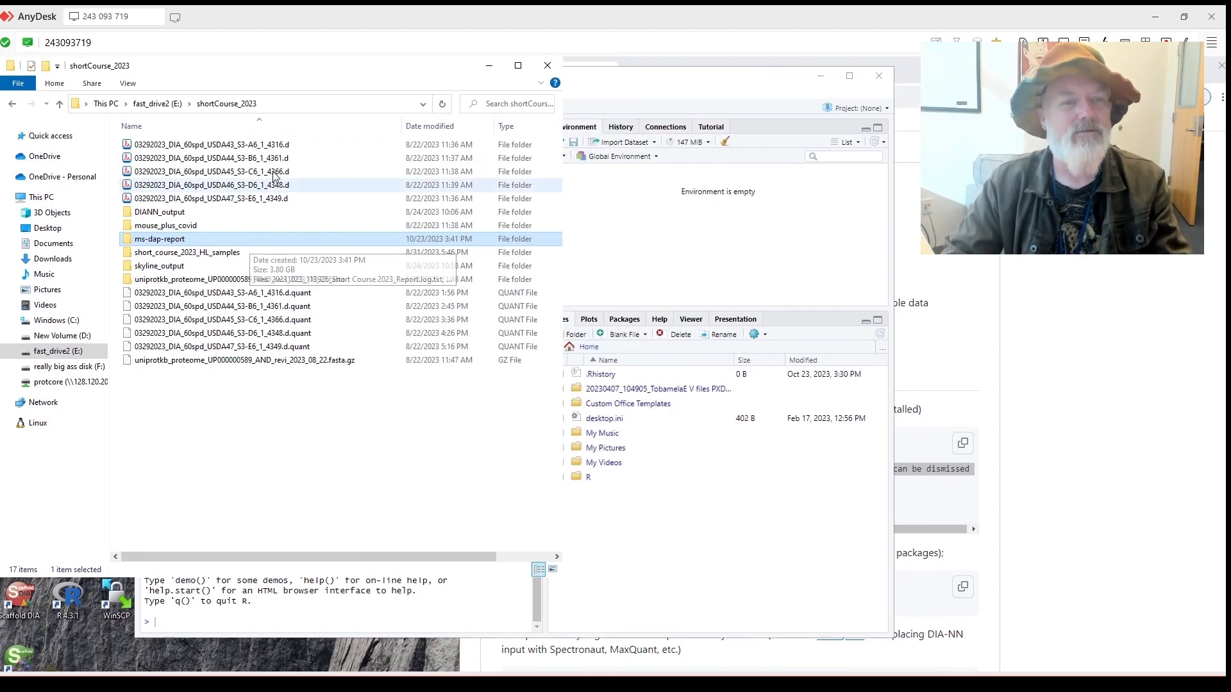
drag(271, 74, 354, 95)
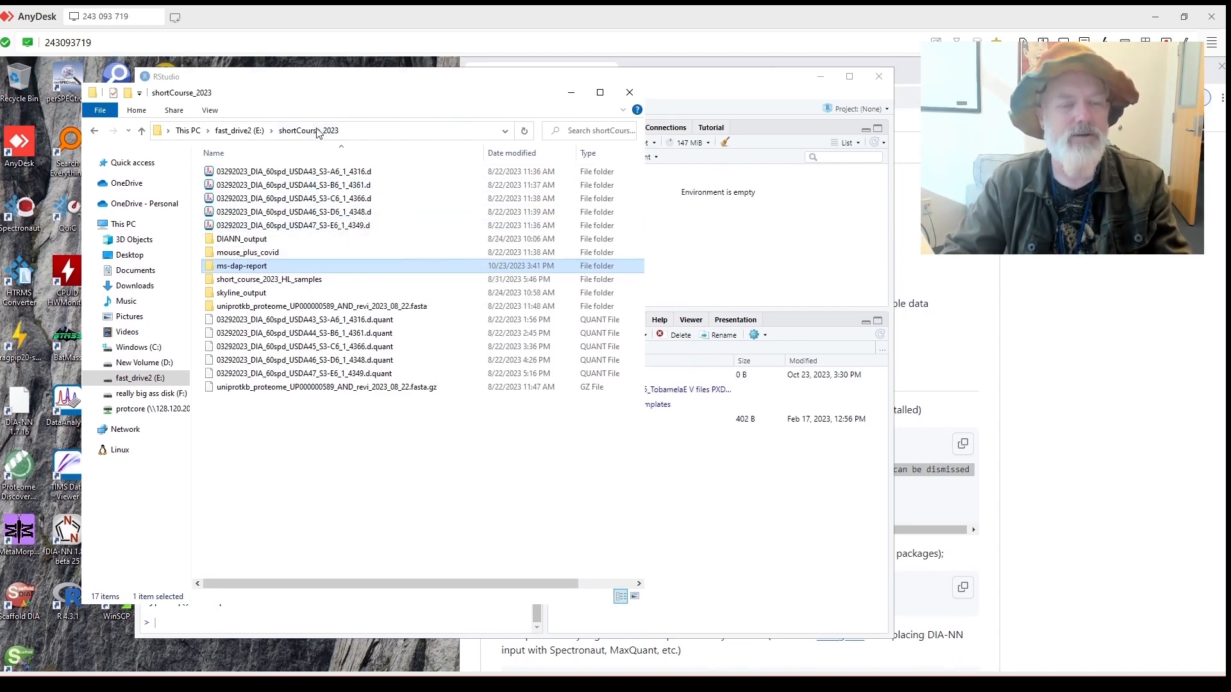
drag(309, 82, 423, 112)
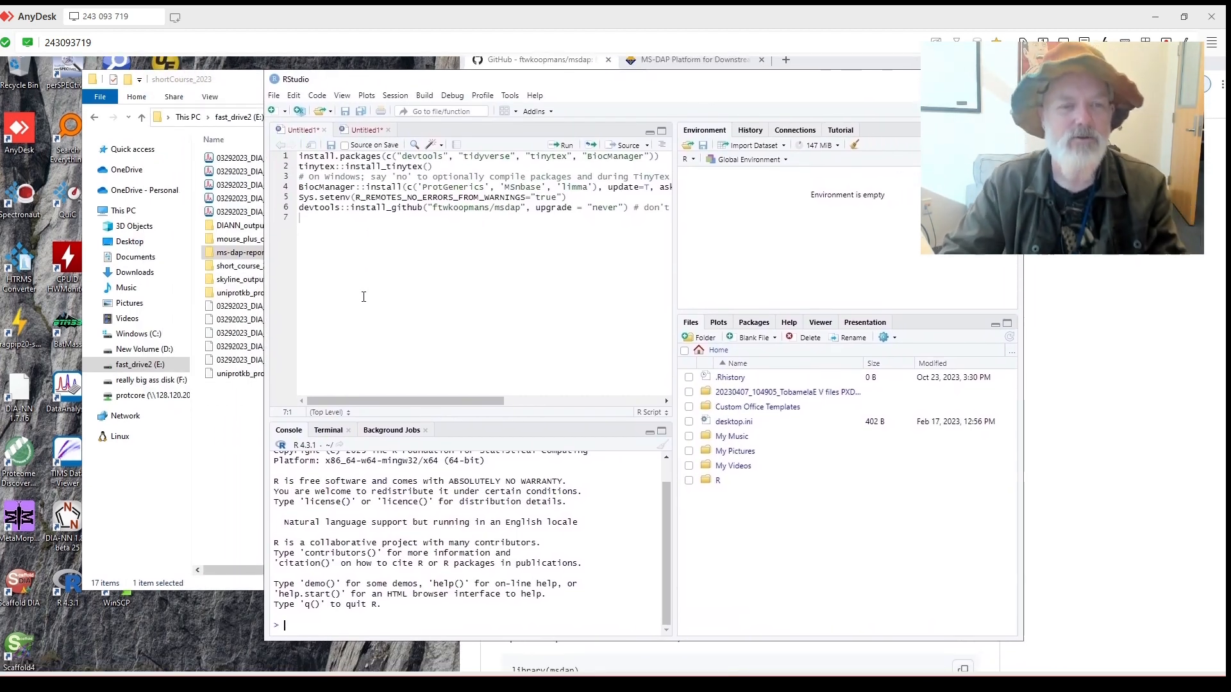
Close the second Untitled1 script without saving and return to the README in Chrome.
click(368, 147)
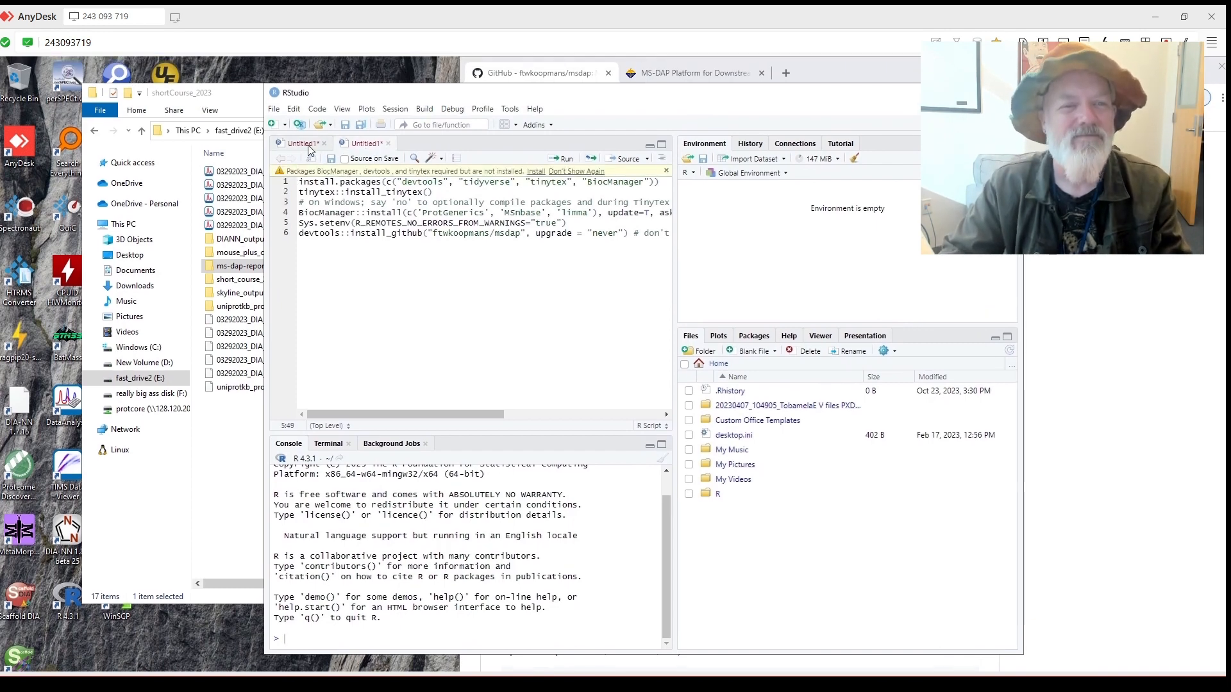
click(312, 146)
click(370, 147)
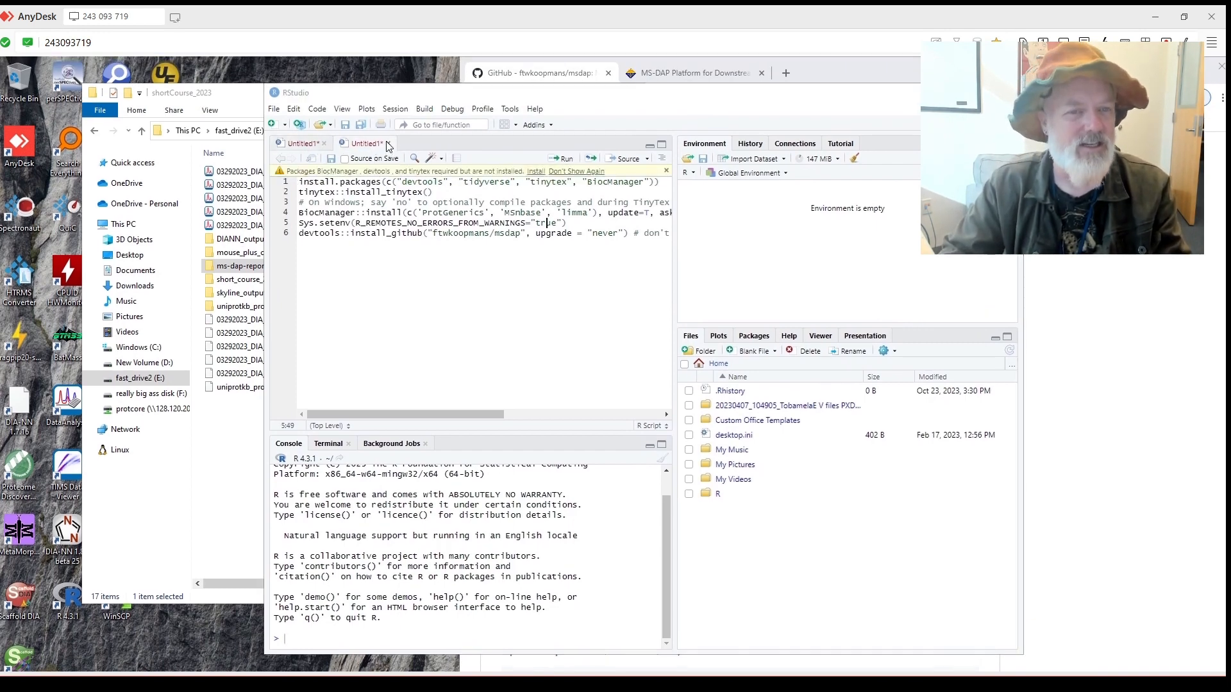
click(388, 143)
click(586, 356)
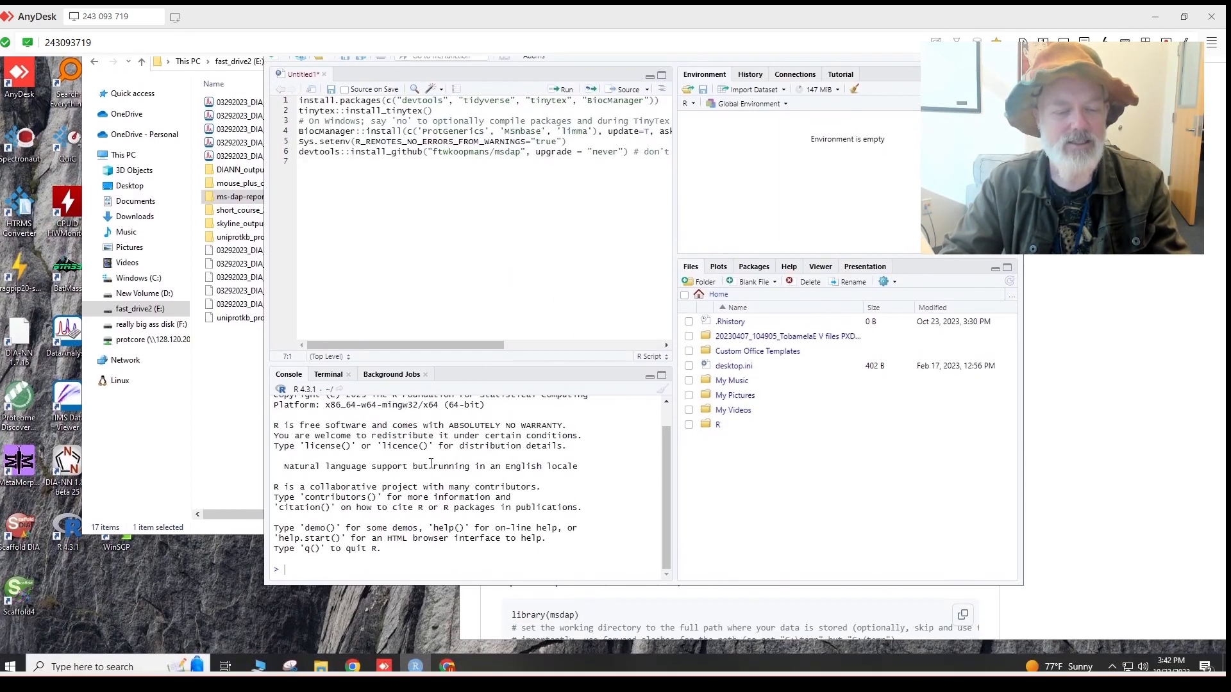
click(448, 661)
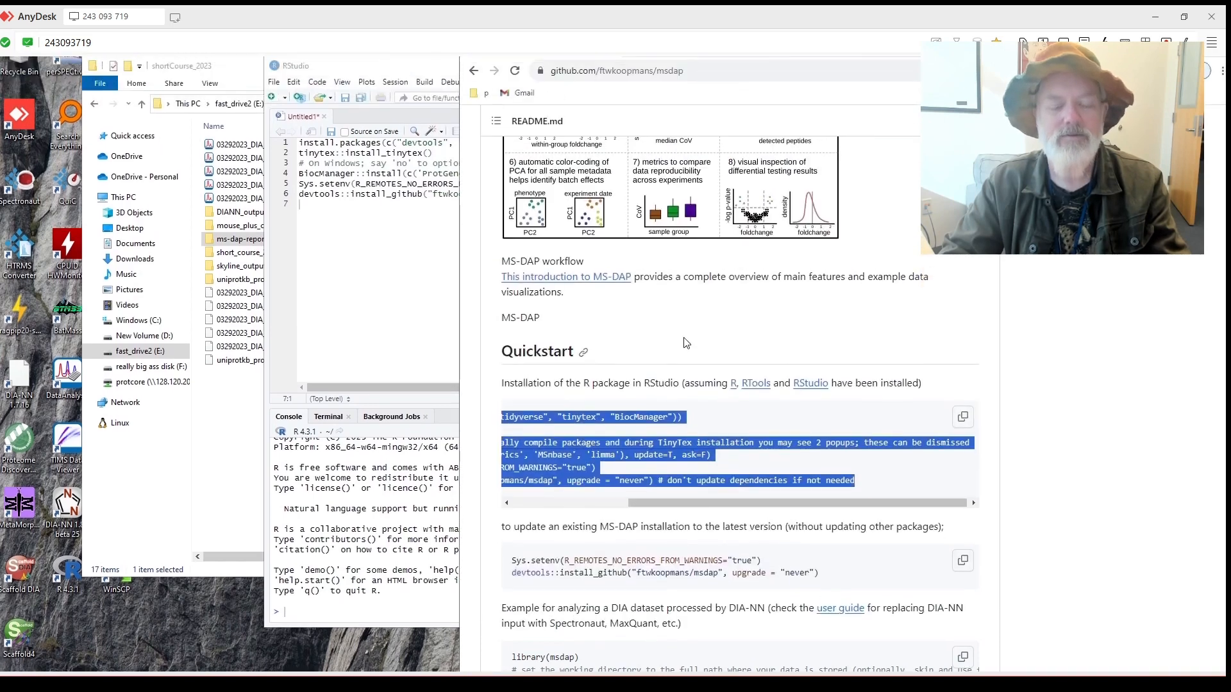
Copy the README's DIA-NN example analysis code block and return to RStudio.
scroll(705, 359, down, 5)
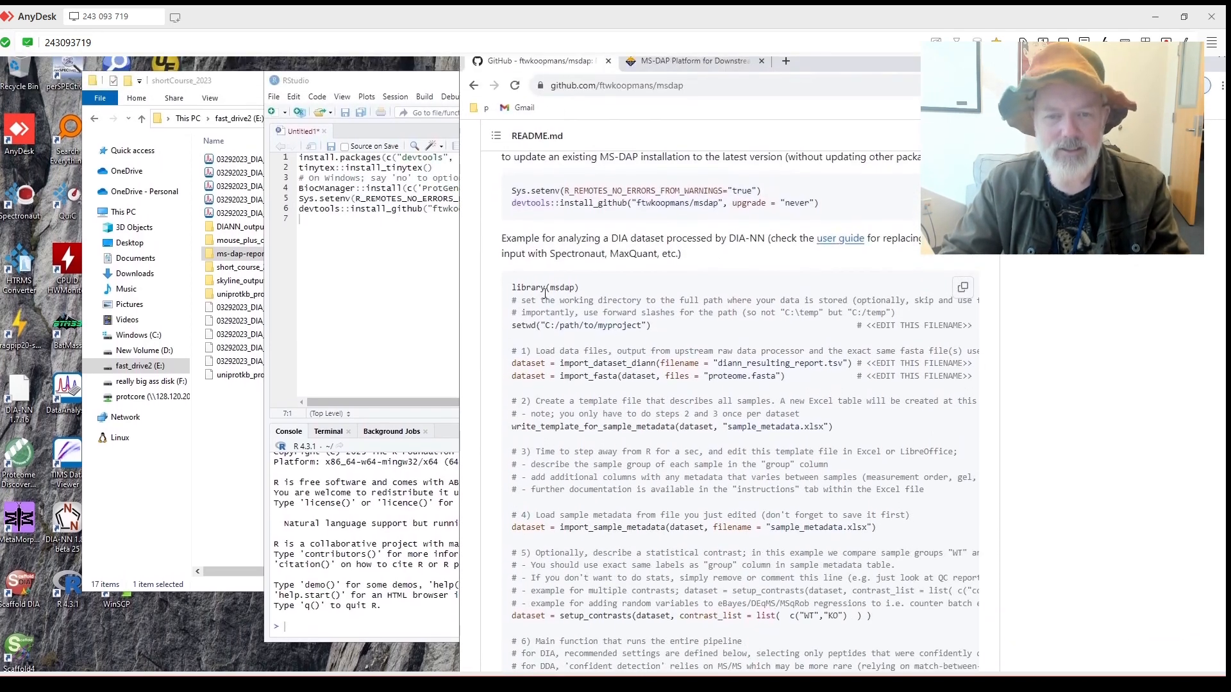
drag(512, 293, 685, 277)
scroll(685, 277, up, 10)
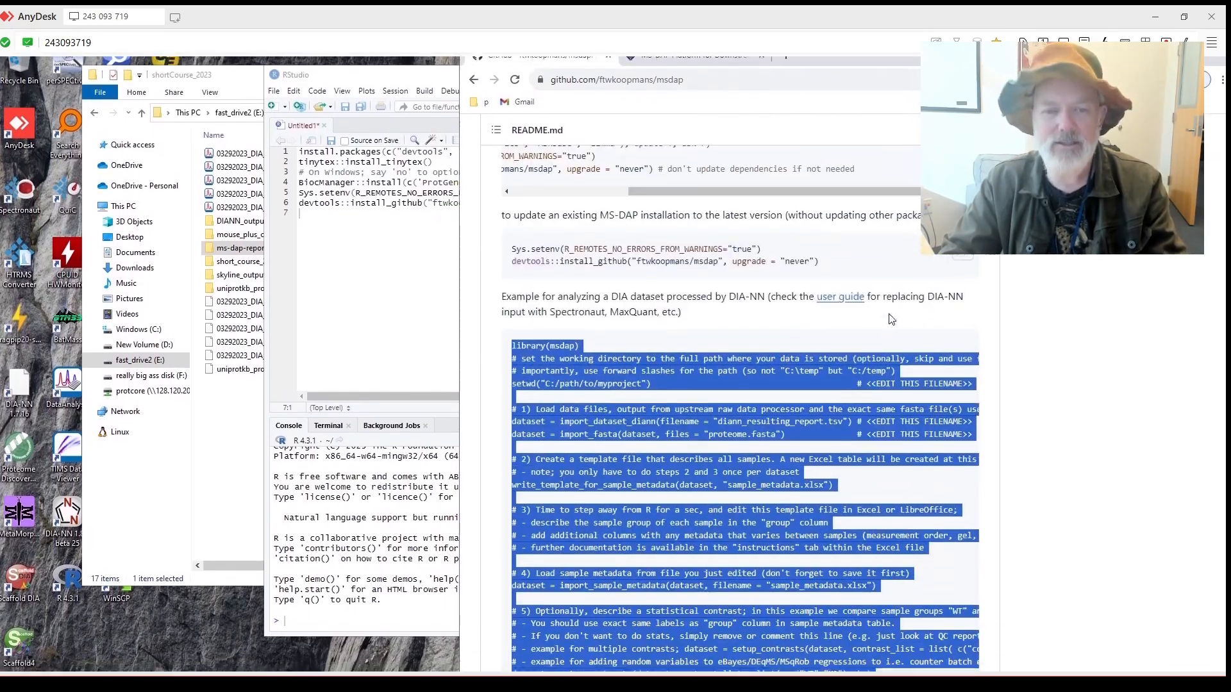
click(887, 328)
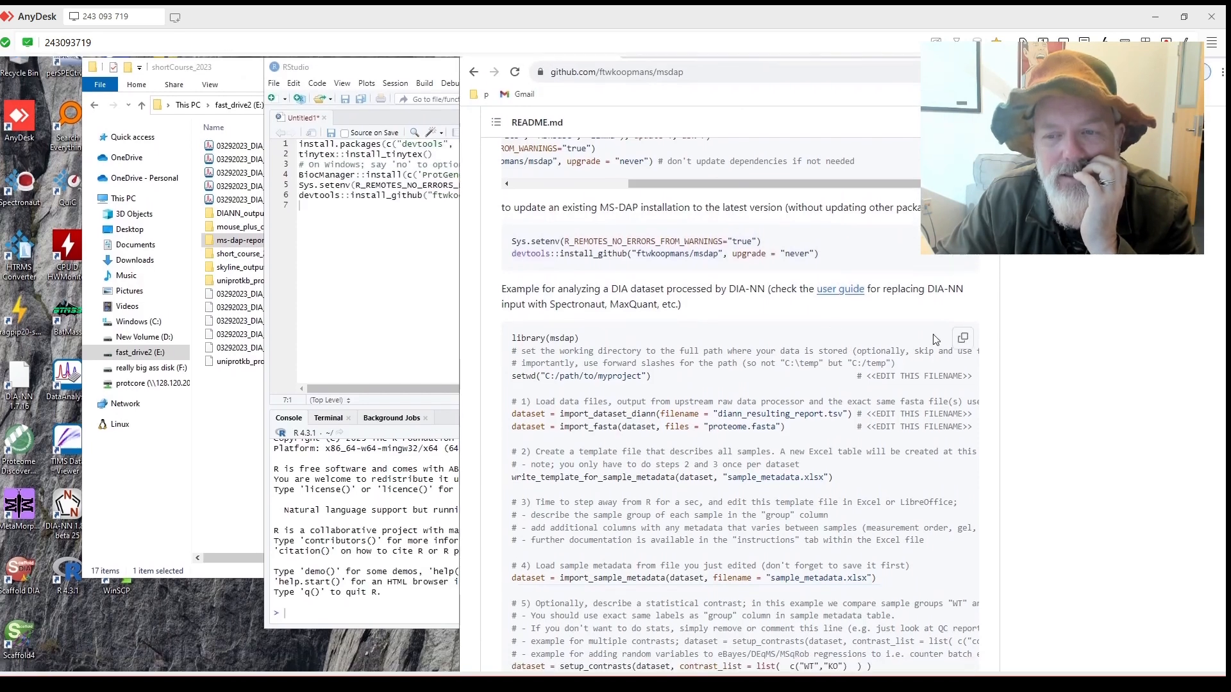
click(962, 329)
click(355, 266)
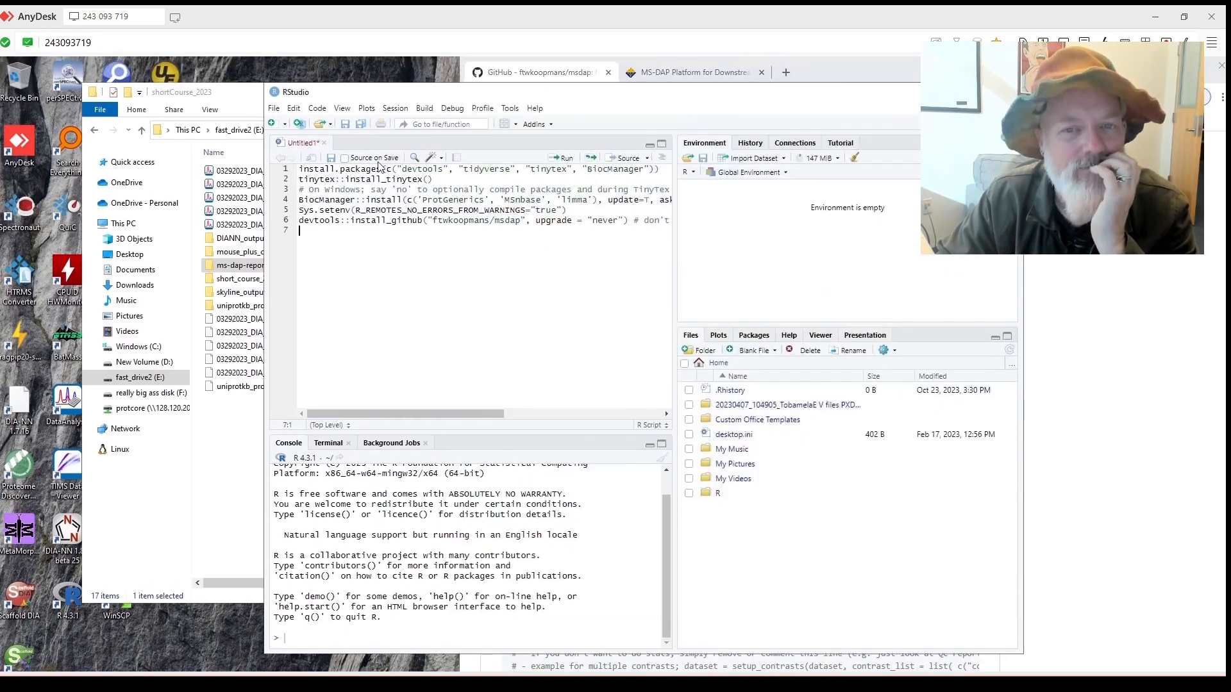
Paste the example analysis code into a new R script and scroll back to line 1.
click(275, 110)
mouse_move(285, 125)
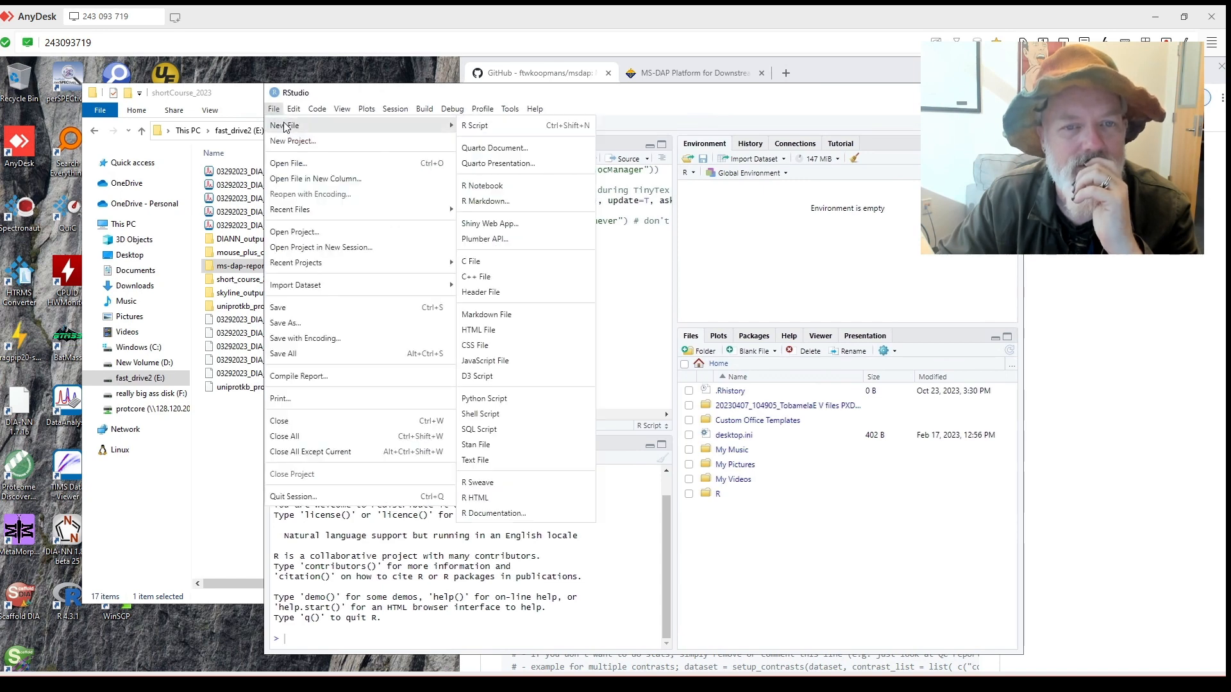
click(519, 131)
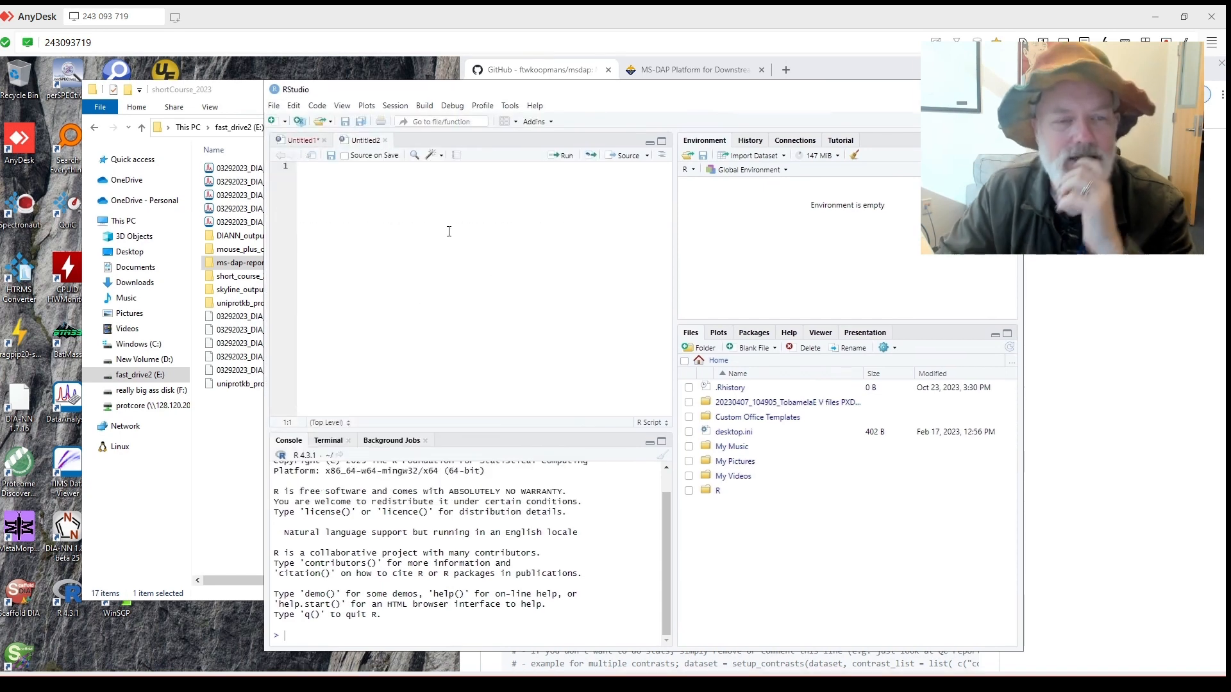
key(ctrl+v)
scroll(385, 320, up, 10)
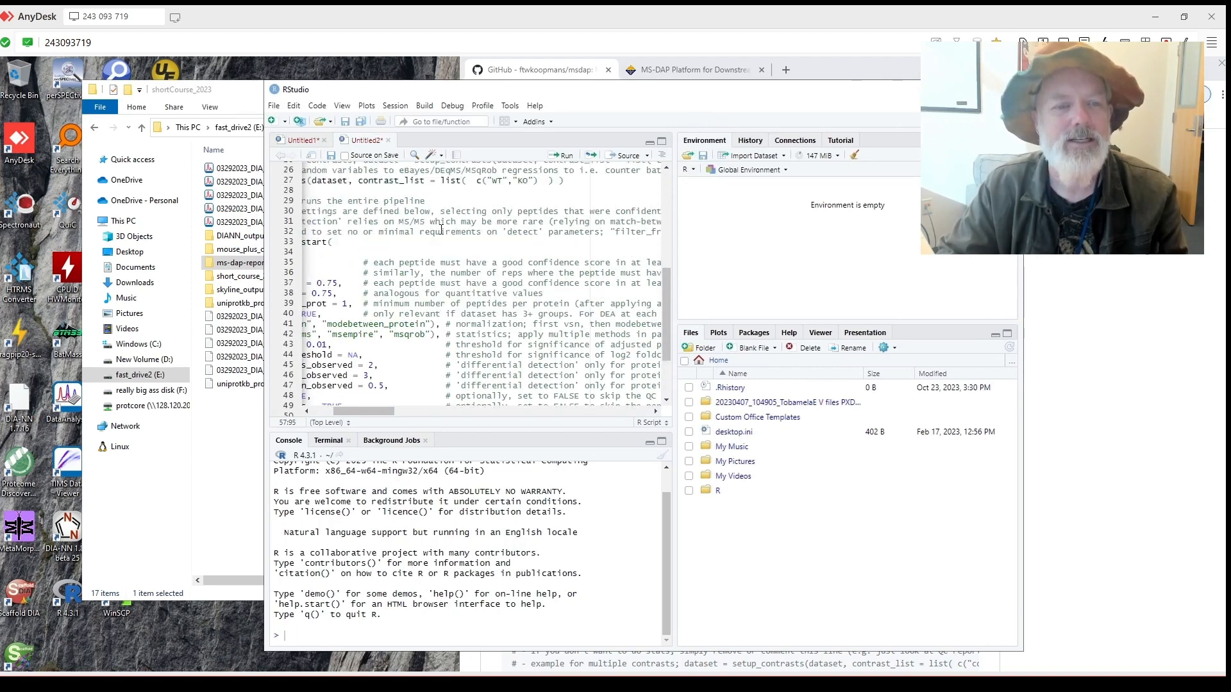
scroll(346, 370, left, 5)
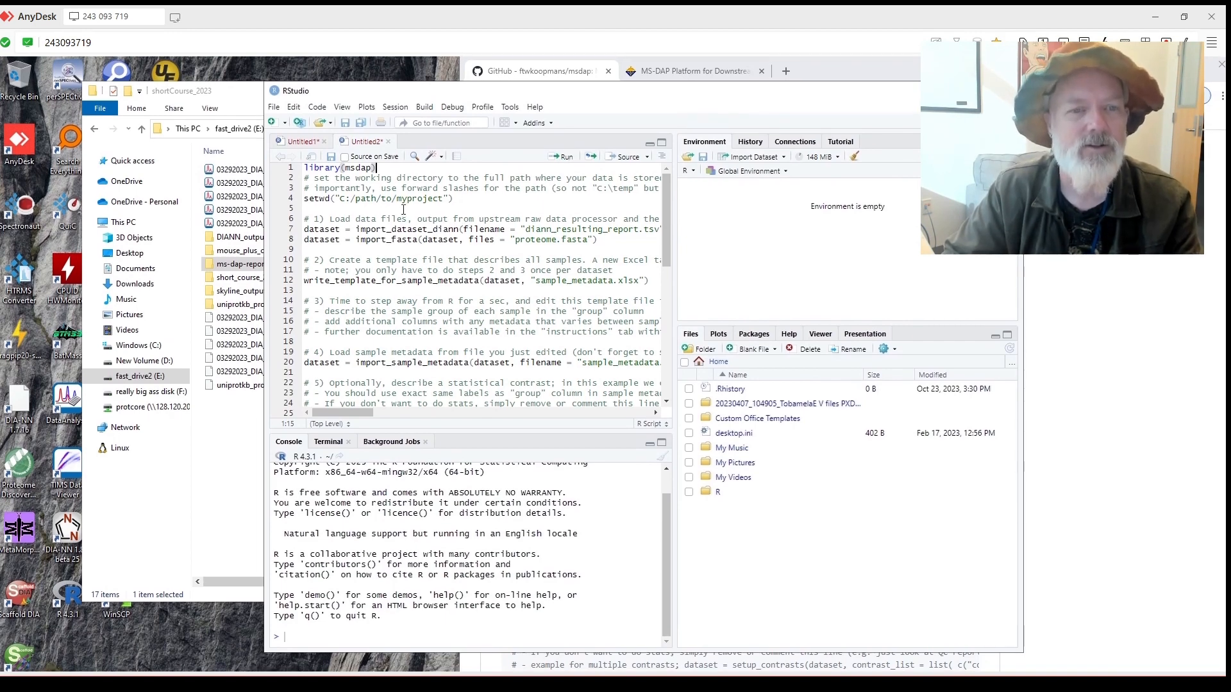
Run the library(msdap) line, then switch to the Untitled1 installation script.
click(555, 164)
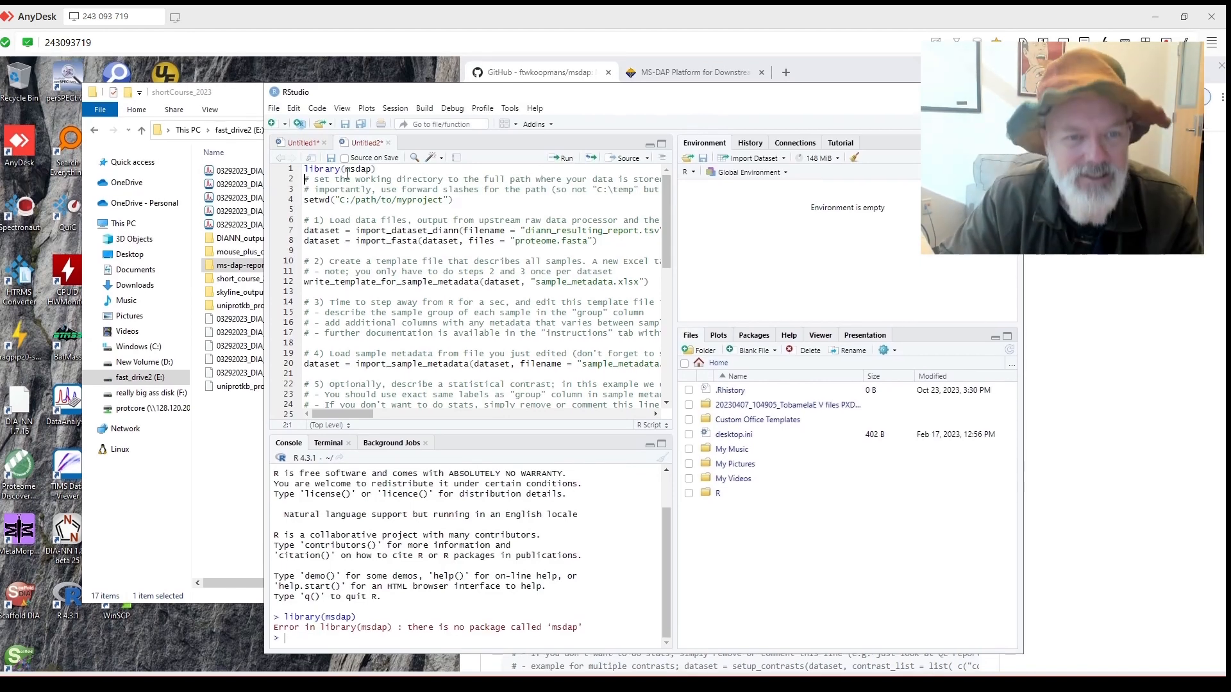
click(306, 142)
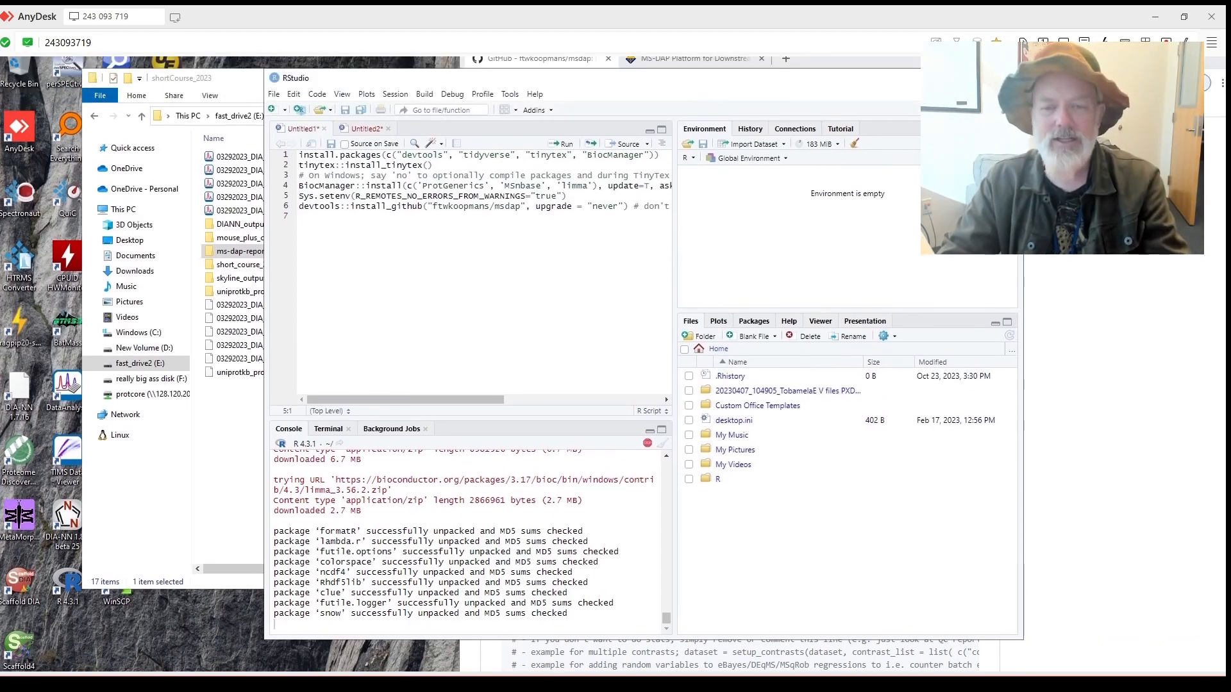
Maximize the browser, scroll to the README's DIA-NN example, and follow its 'user guide' link.
drag(971, 83, 824, 74)
drag(916, 73, 727, 57)
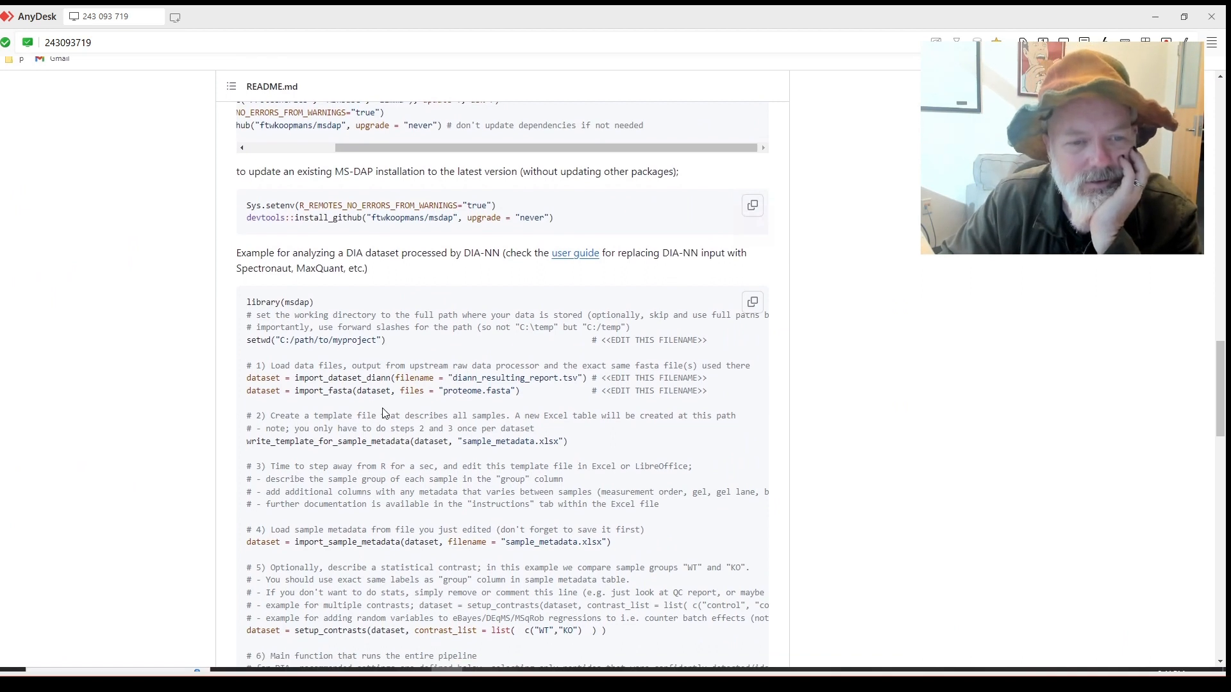
scroll(388, 410, down, 2)
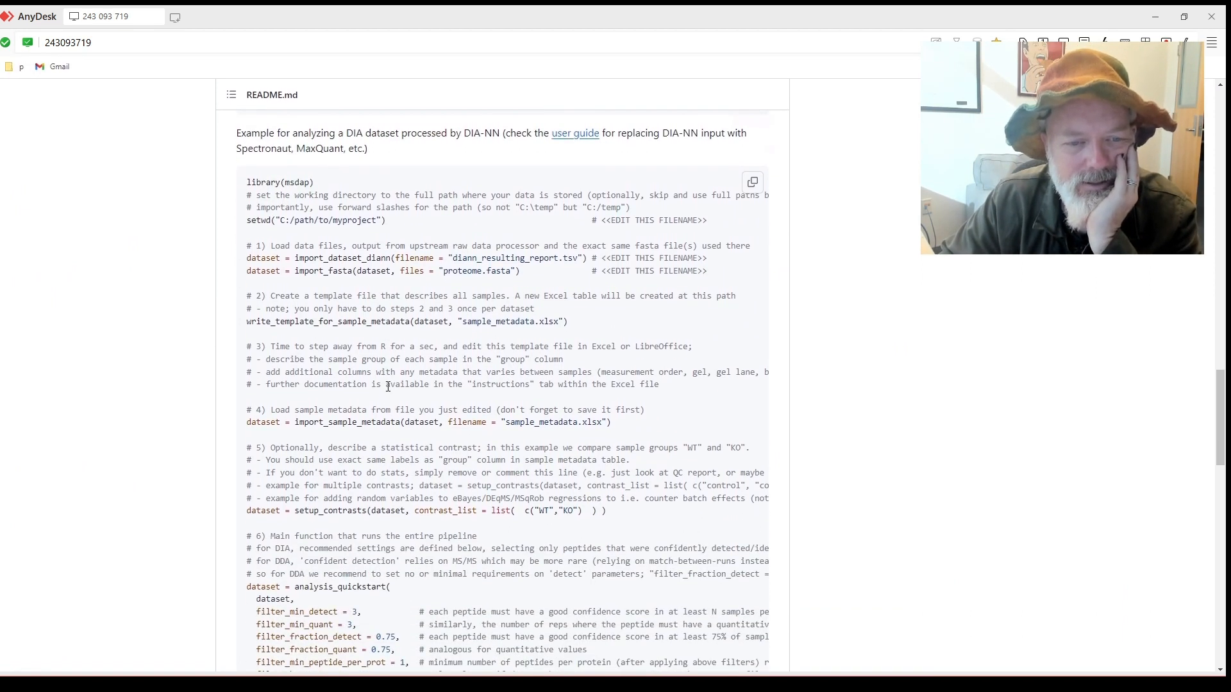
scroll(388, 387, down, 1)
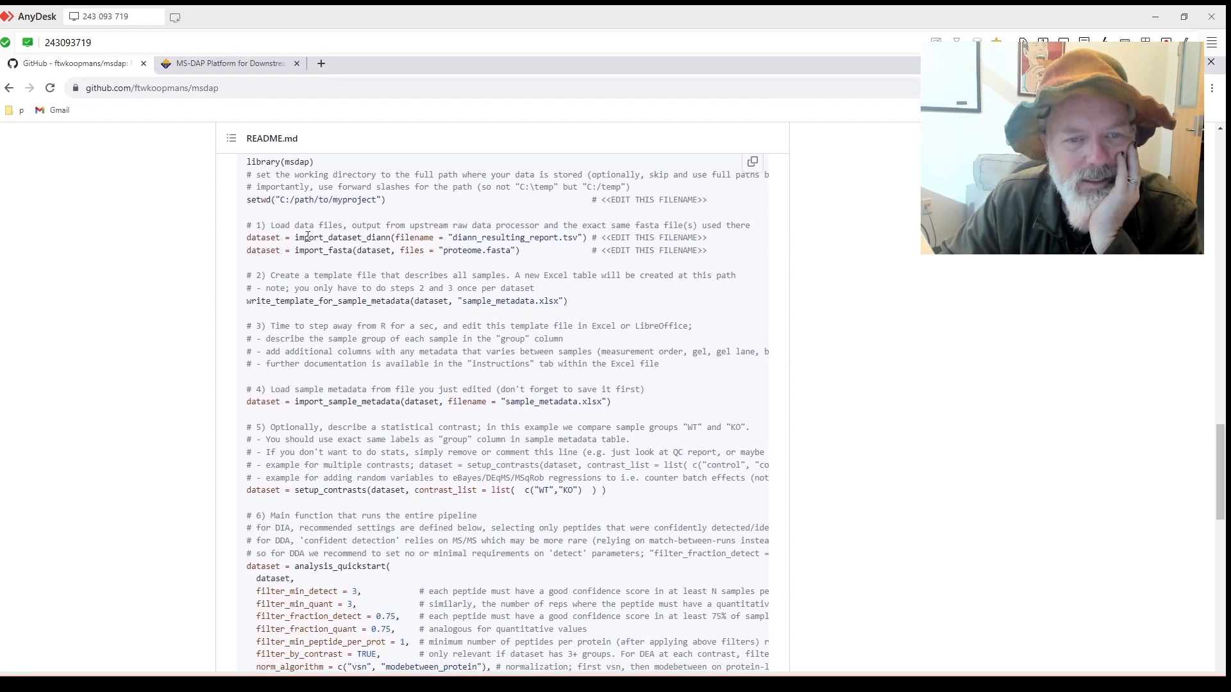
drag(442, 238, 611, 238)
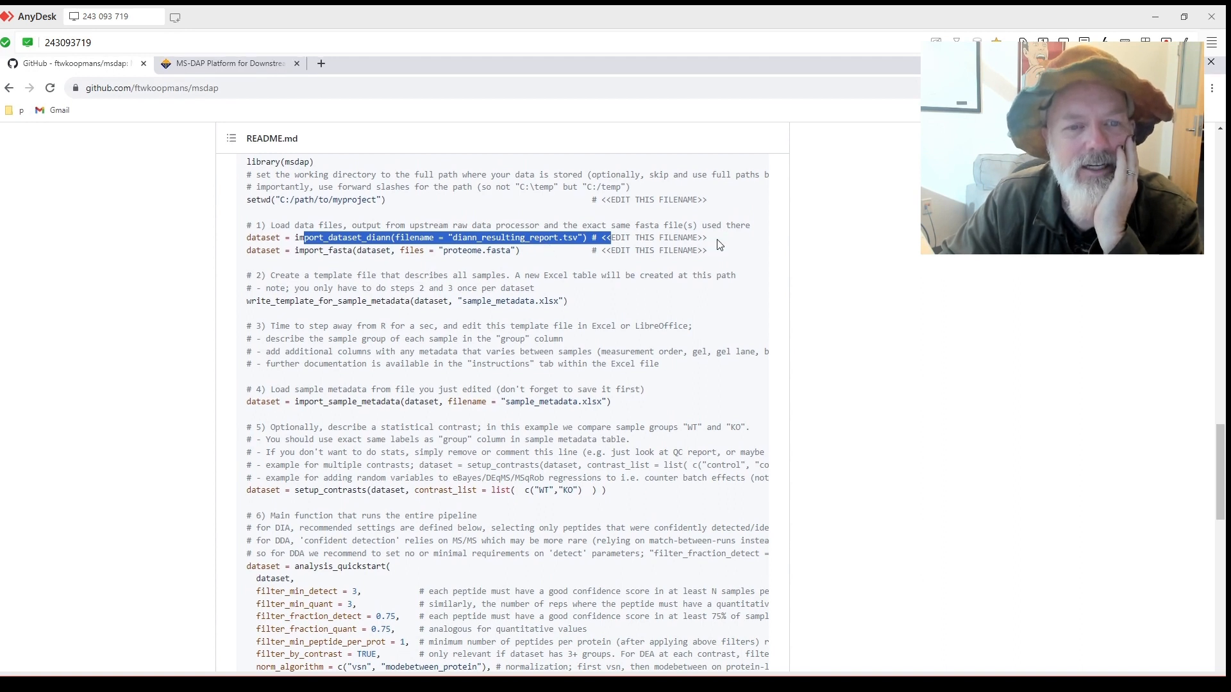
scroll(522, 277, up, 3)
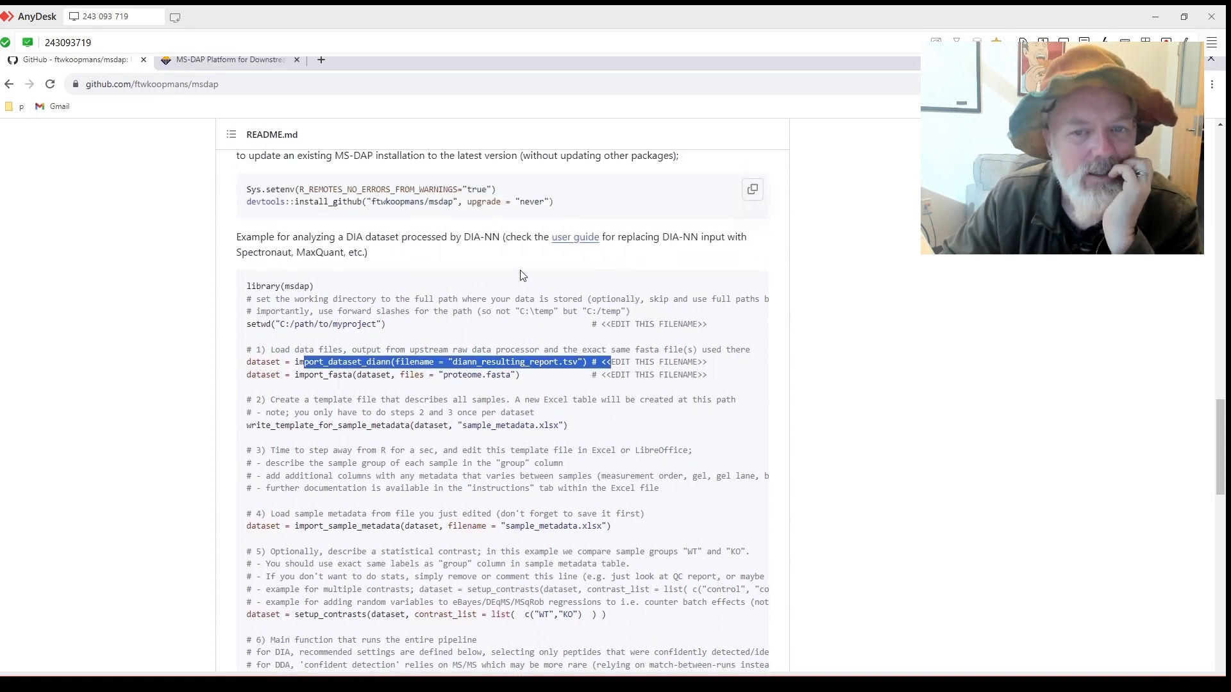
scroll(519, 277, up, 9)
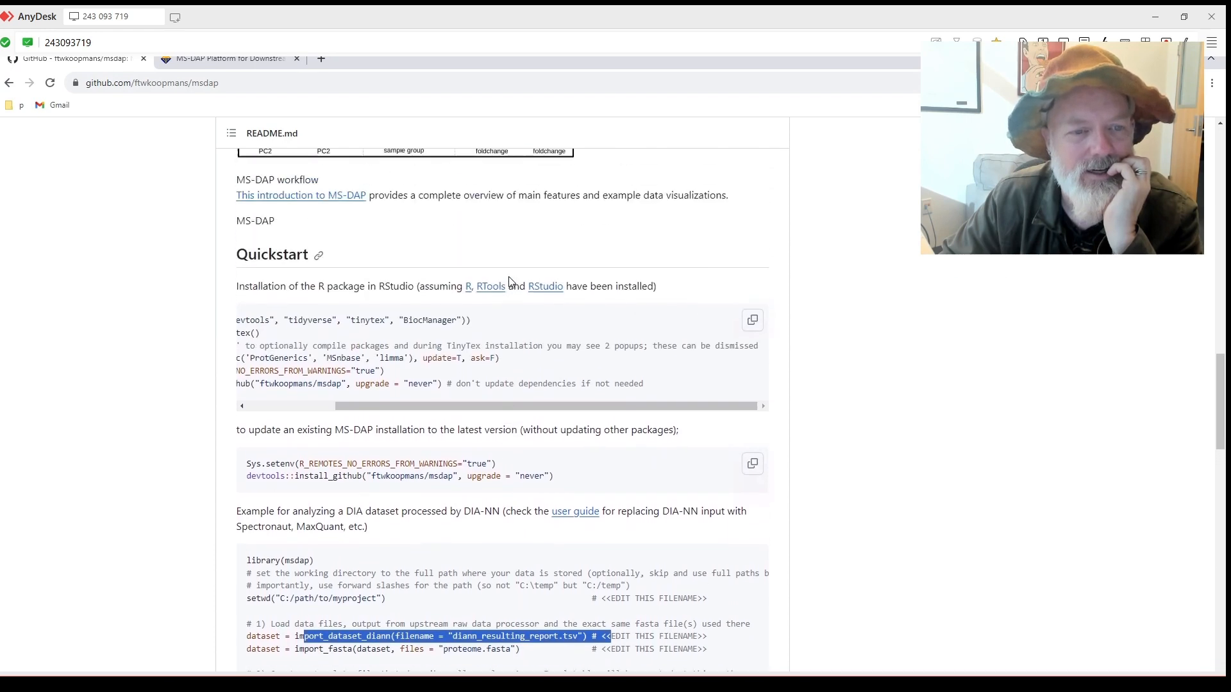
scroll(507, 282, down, 3)
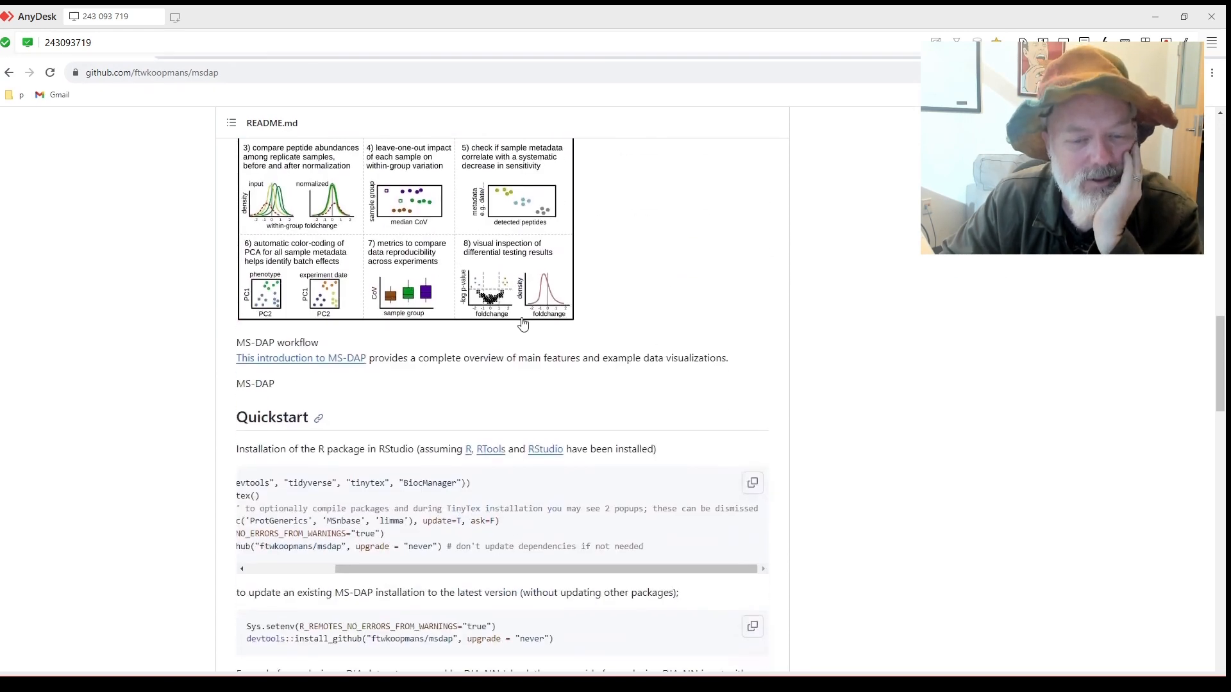
scroll(481, 353, down, 2)
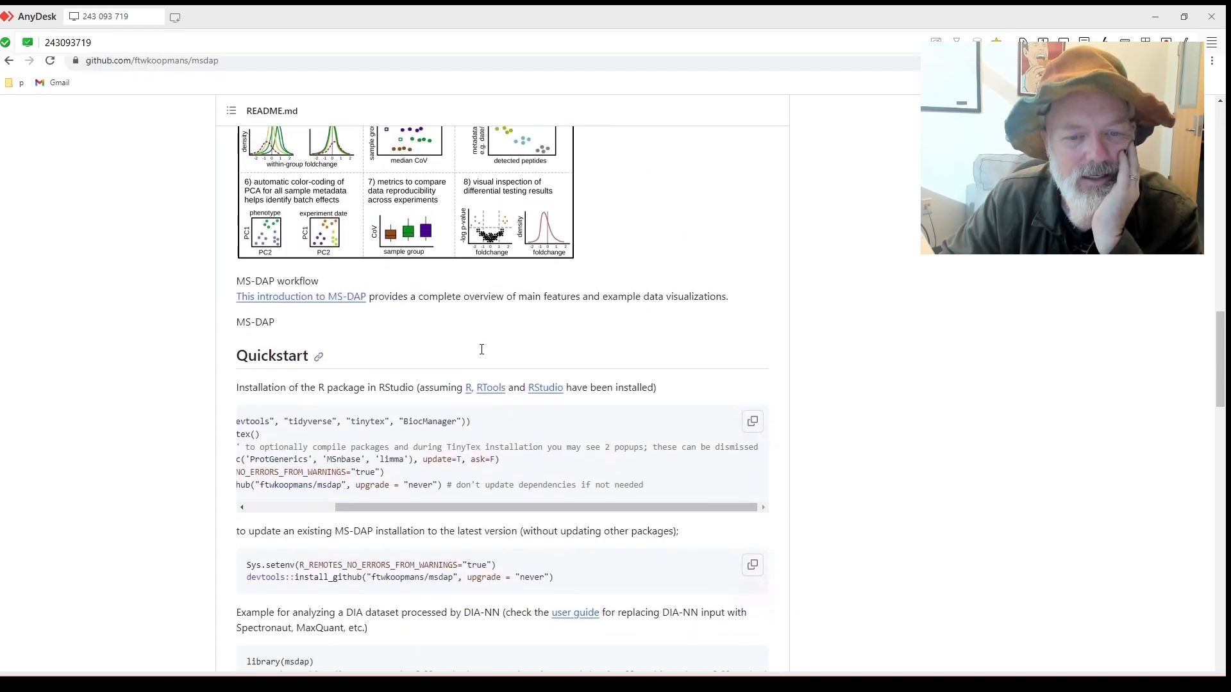
scroll(485, 354, up, 1)
scroll(486, 355, down, 4)
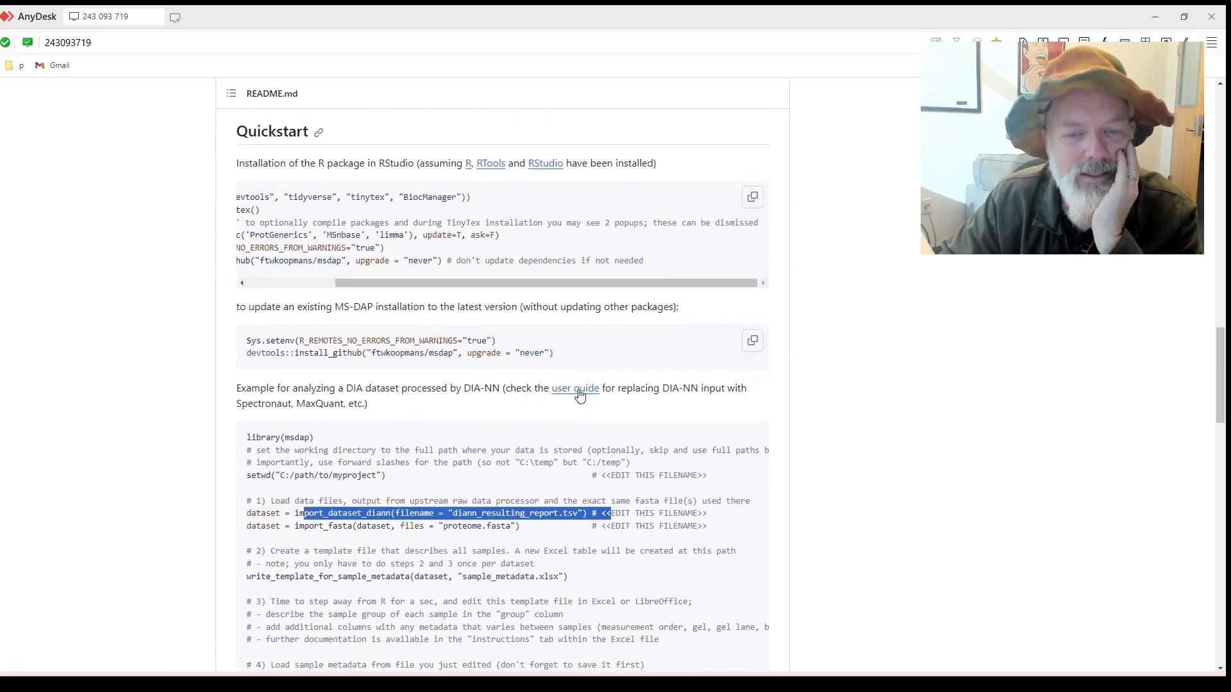
click(583, 391)
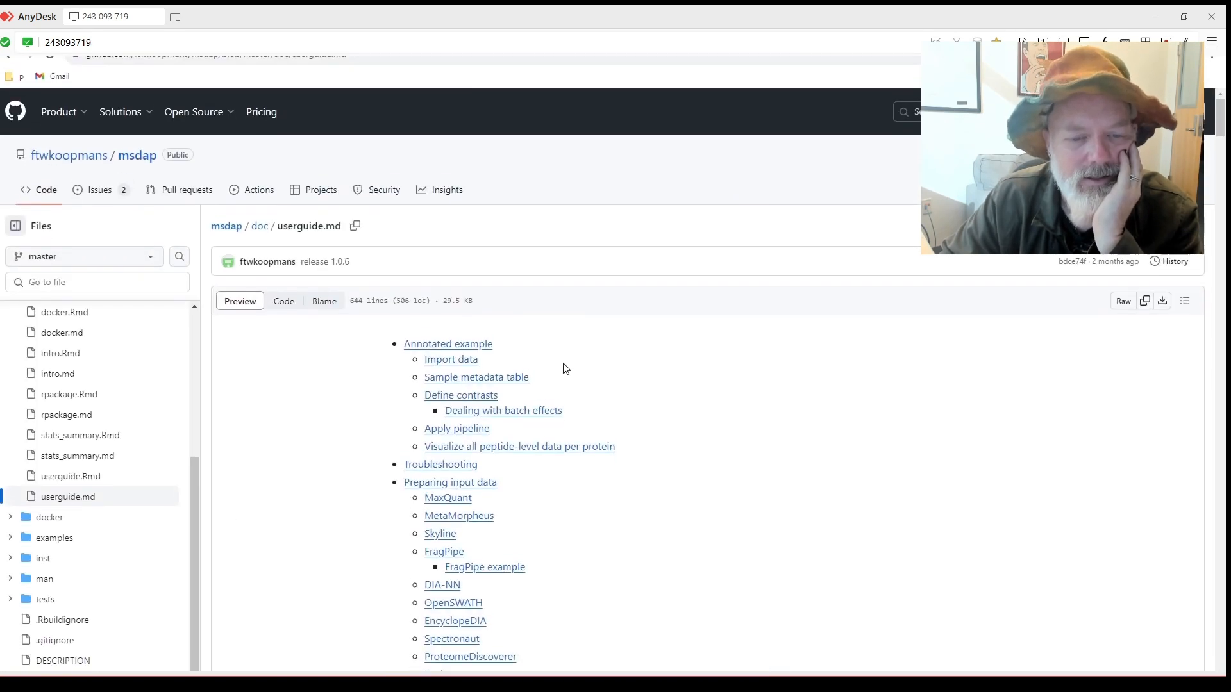
Jump to the user guide's Spectronaut section, read the report-schema export steps, then un-maximize the browser.
scroll(563, 365, down, 3)
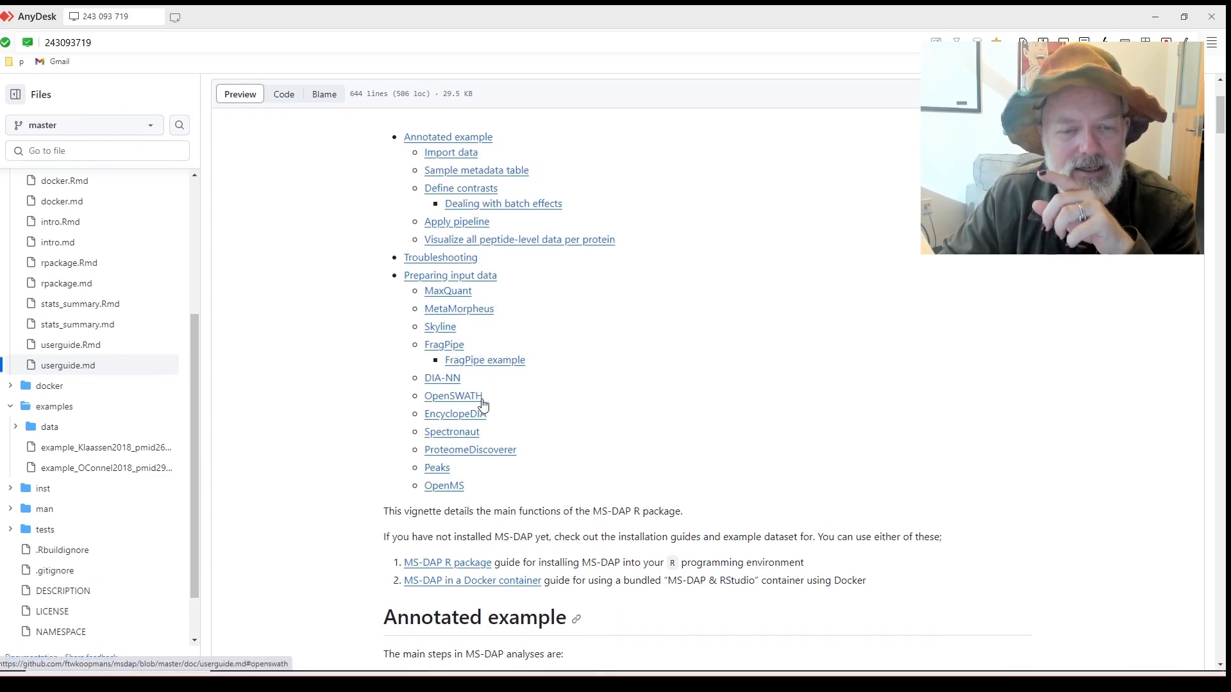
scroll(483, 403, down, 1)
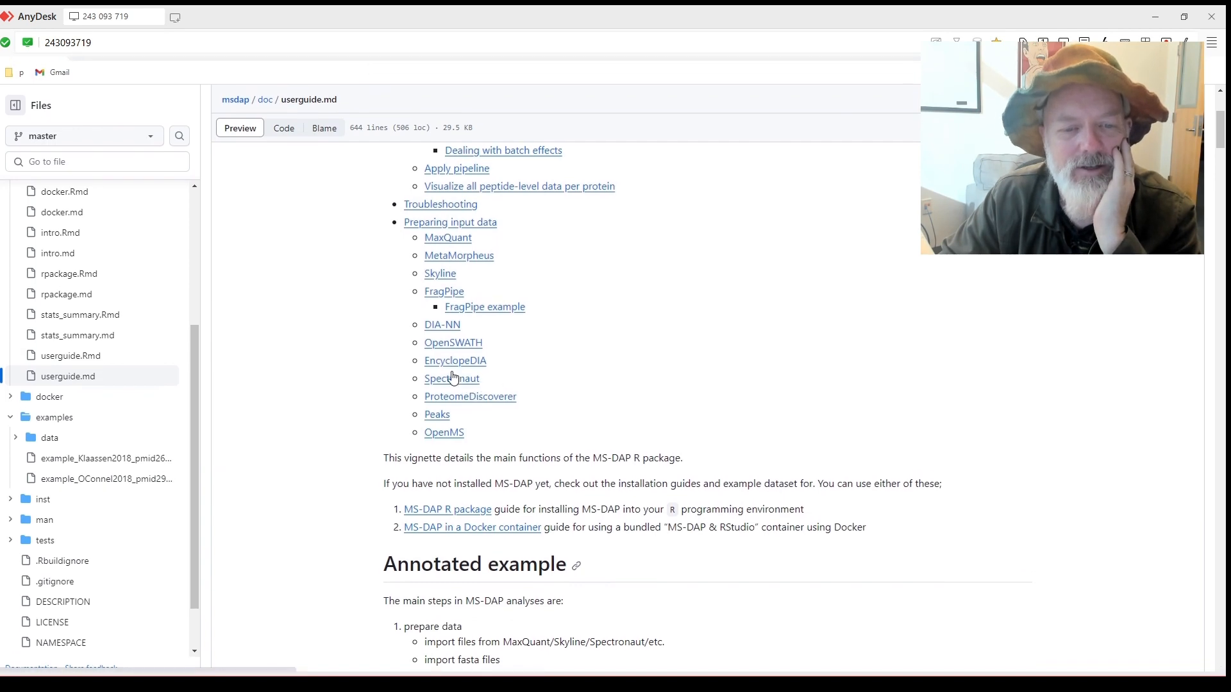
click(465, 378)
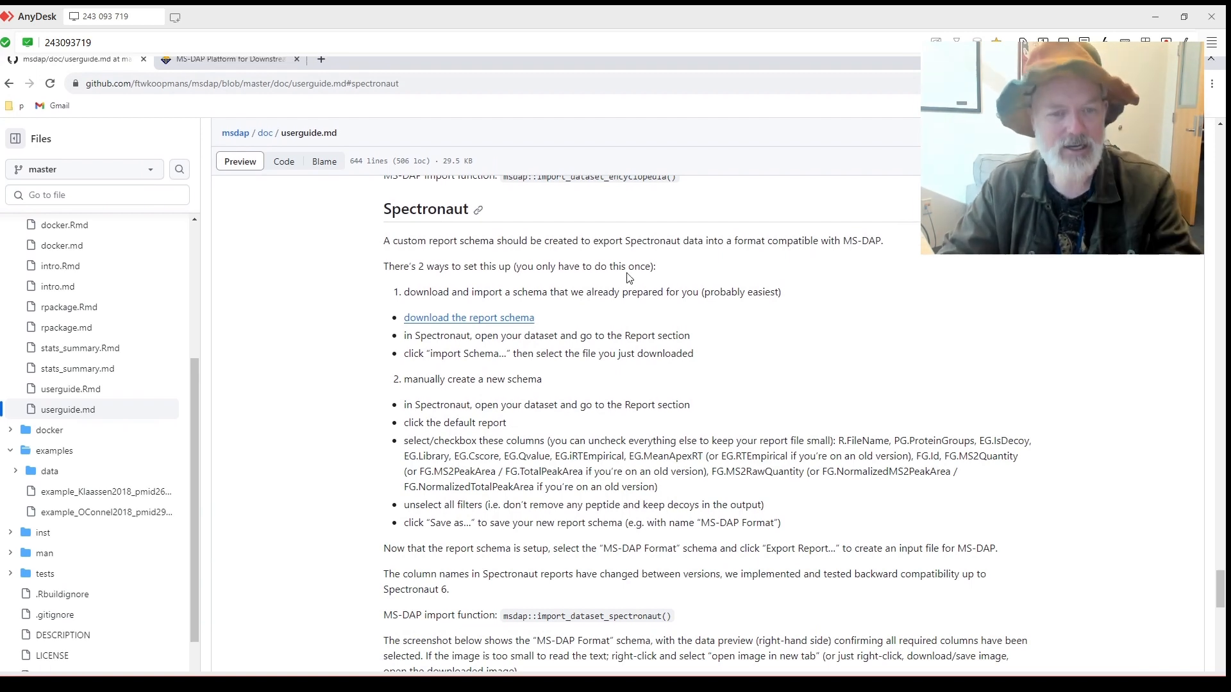
scroll(513, 269, down, 1)
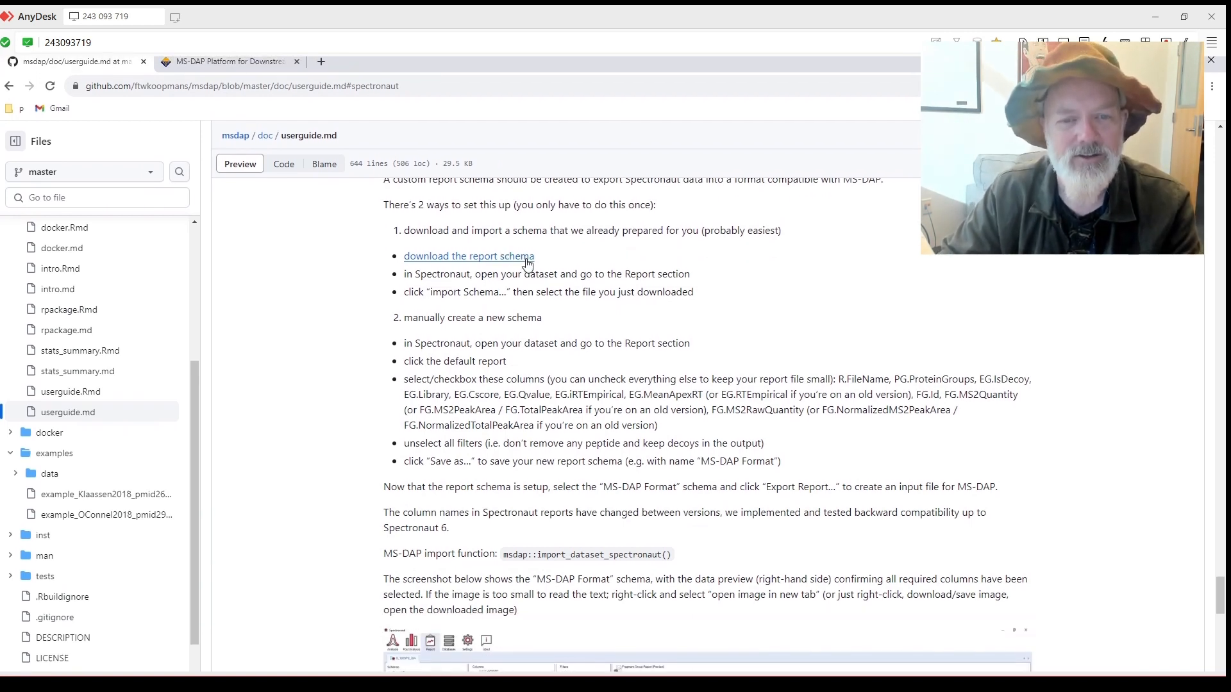
scroll(522, 257, down, 1)
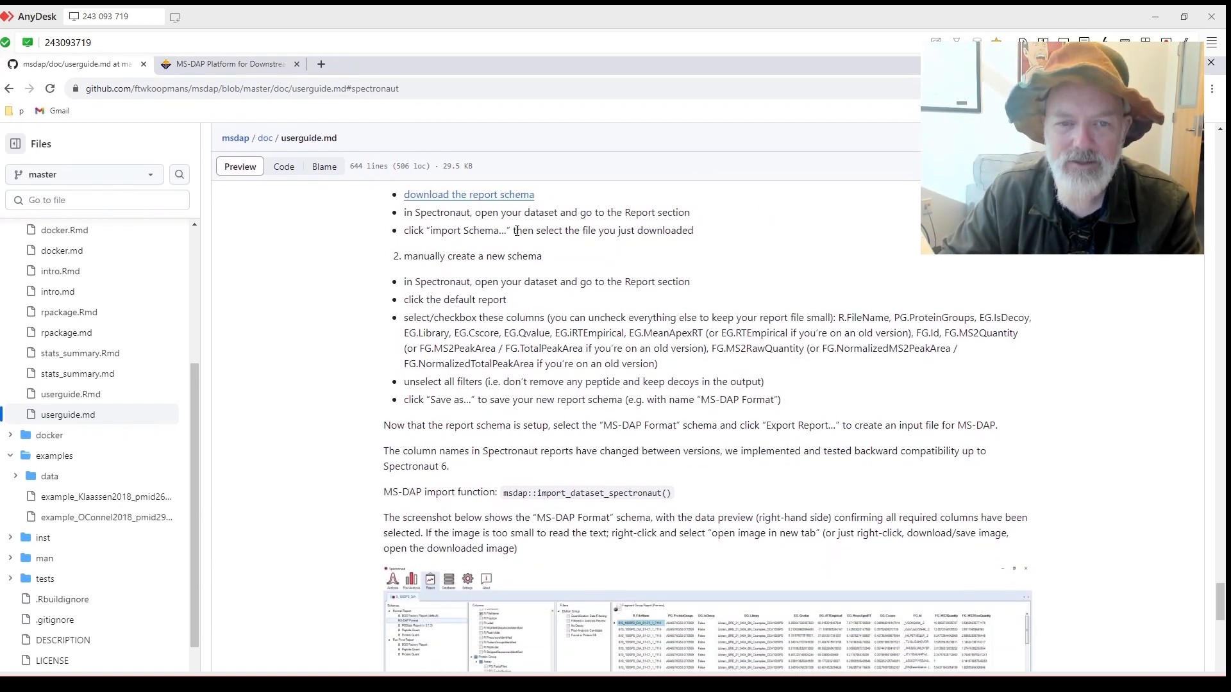
scroll(516, 231, up, 1)
scroll(434, 255, down, 1)
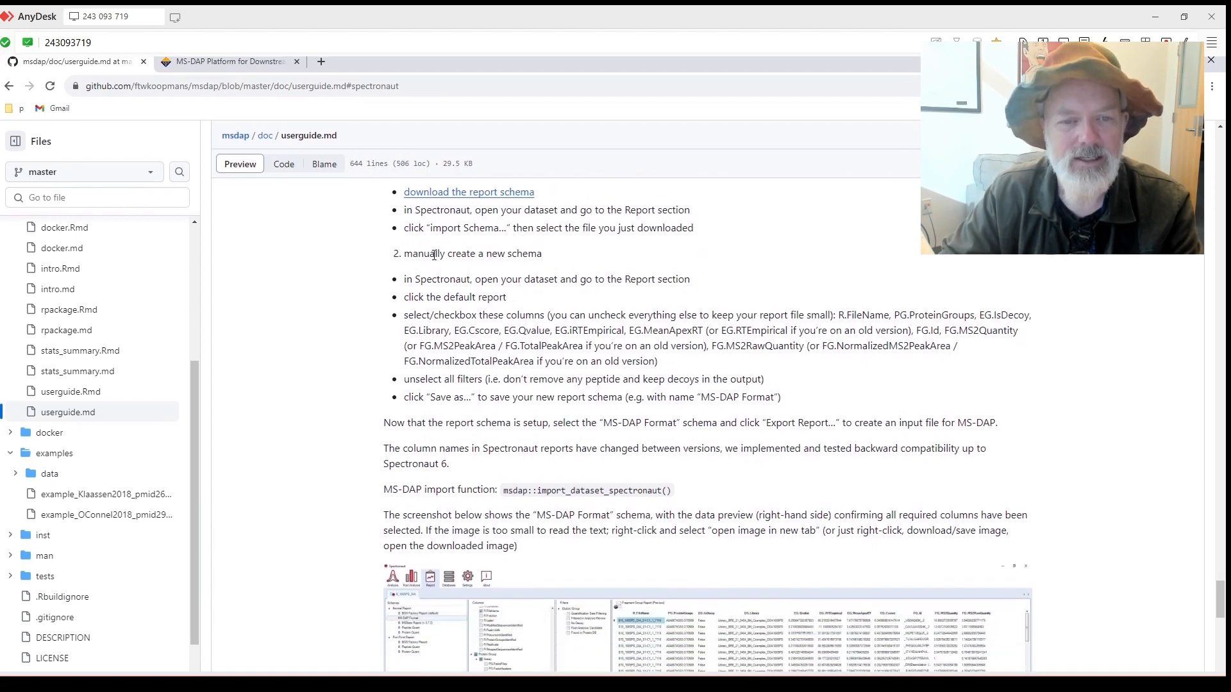
scroll(486, 281, down, 3)
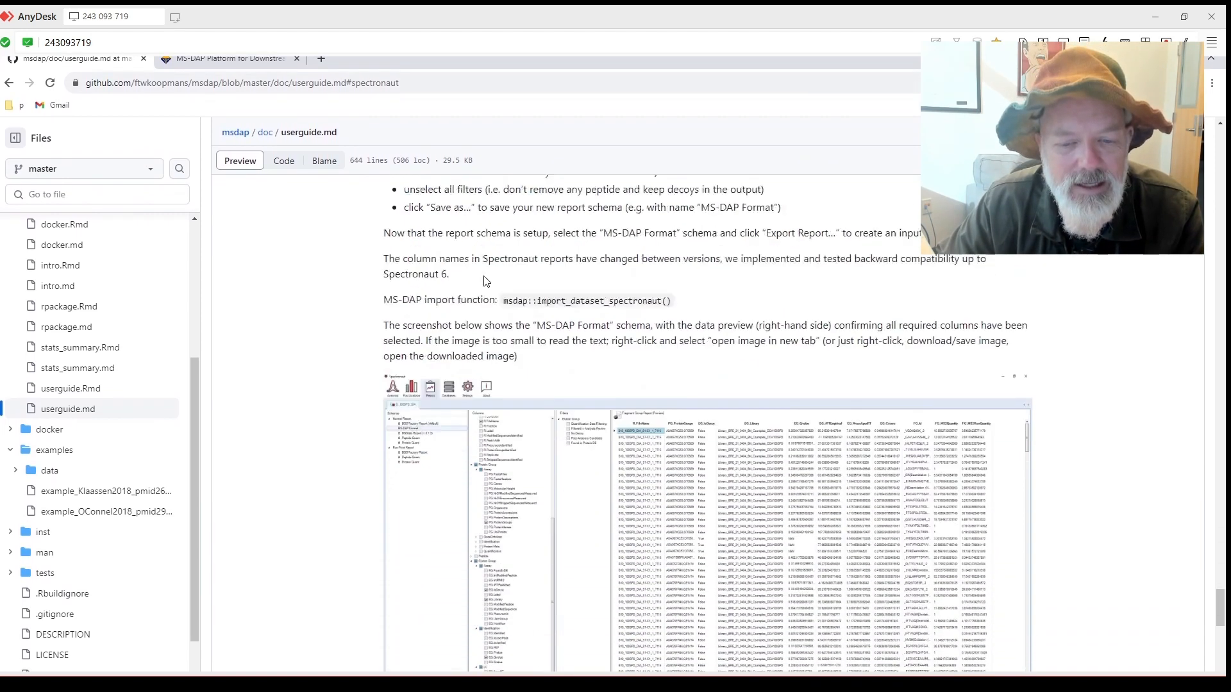
scroll(485, 281, down, 1)
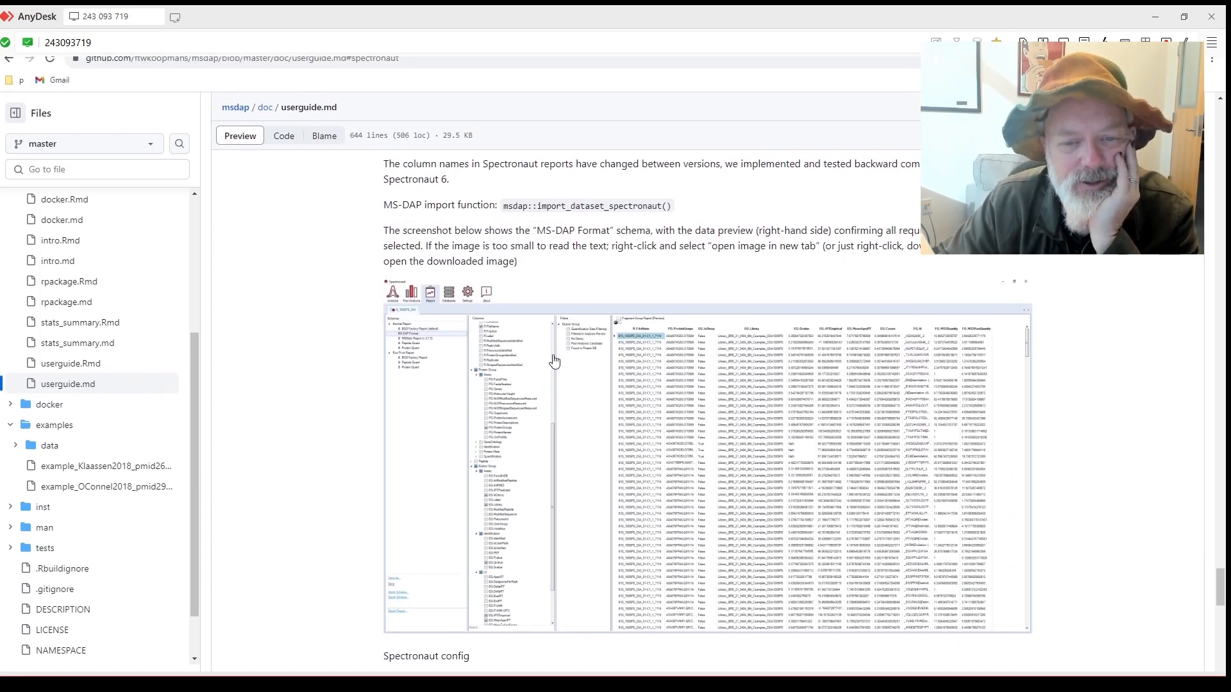
scroll(555, 346, down, 2)
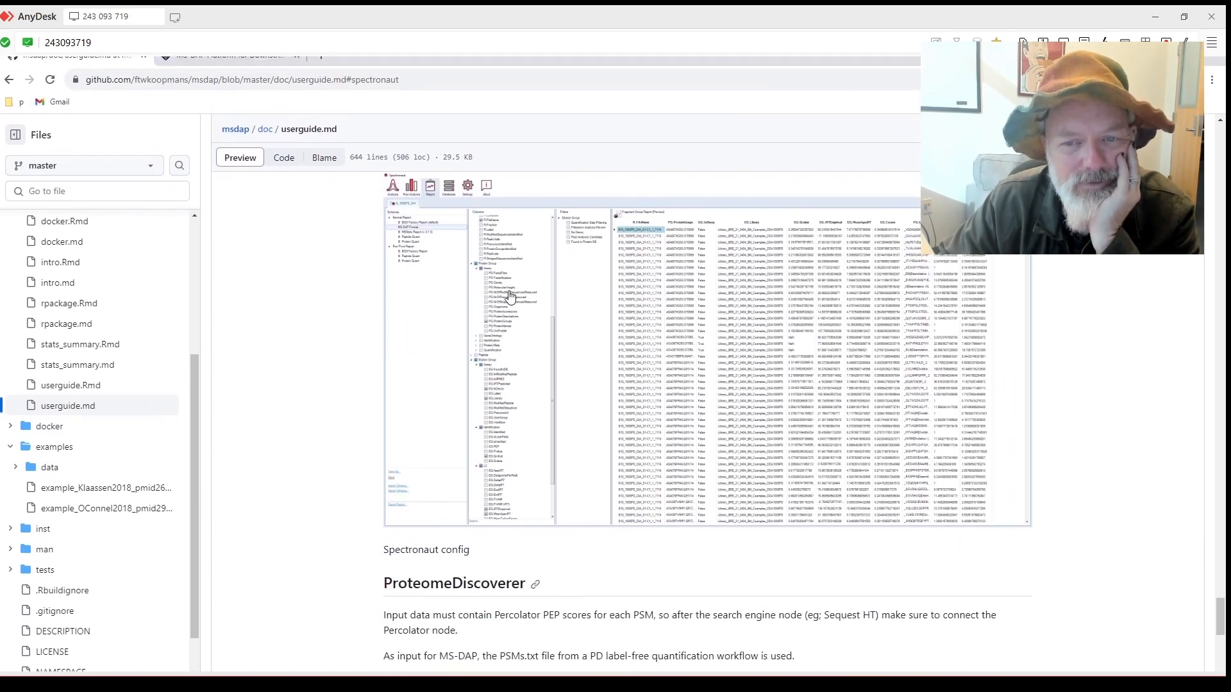
scroll(510, 296, down, 2)
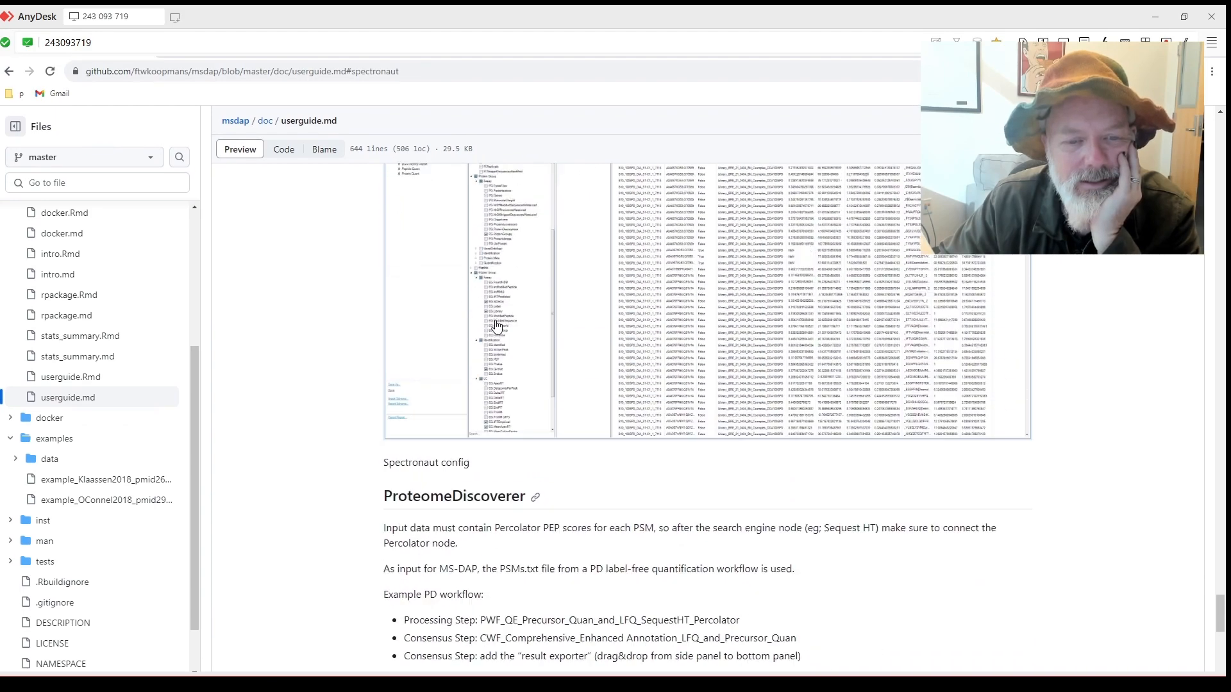
scroll(497, 326, up, 5)
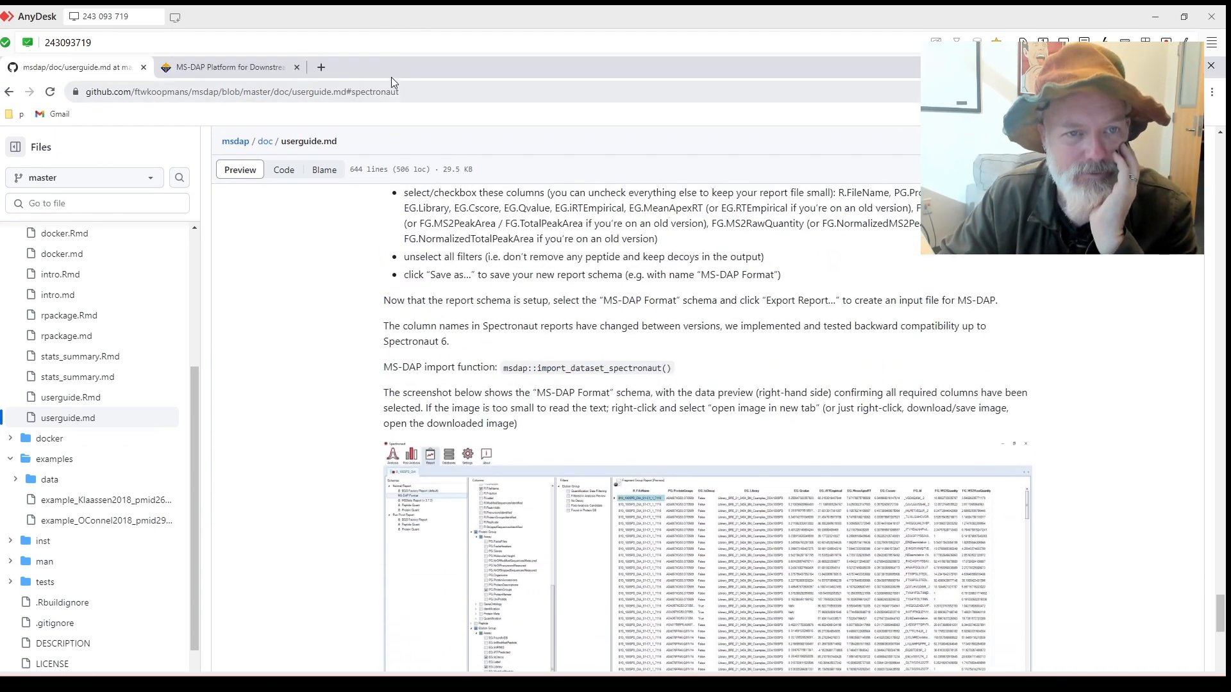
drag(400, 67, 620, 64)
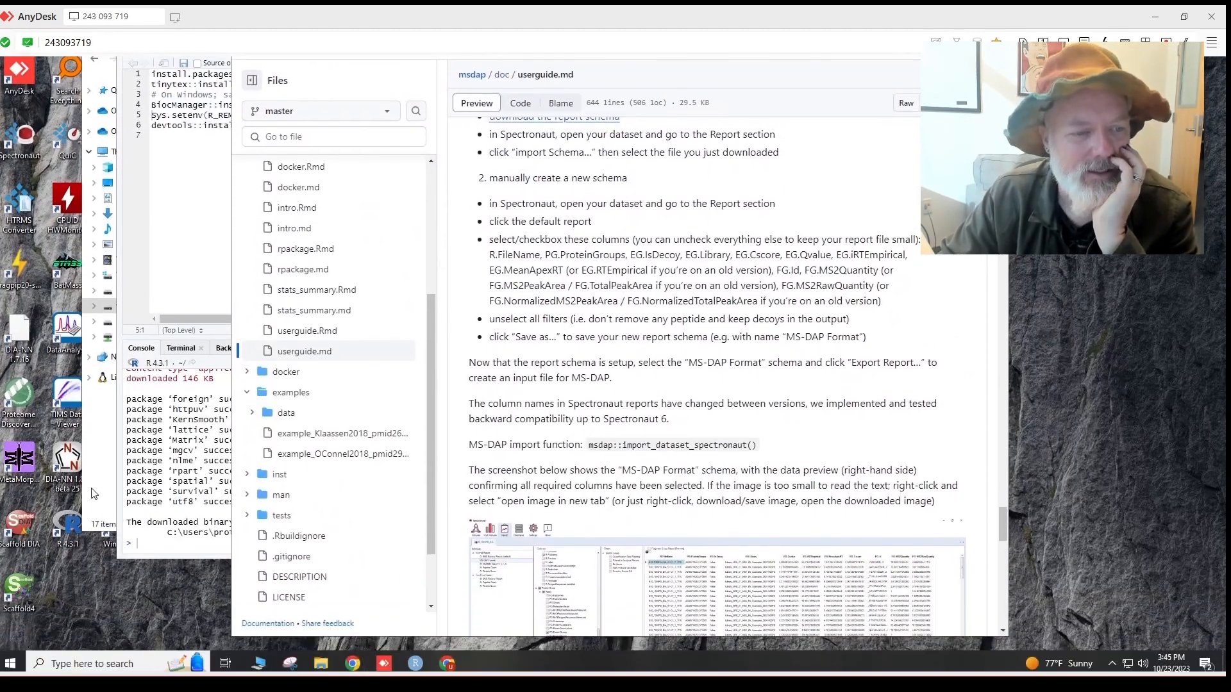
Open the ms-dap-report folder, widening the window and Name column to show full report file names.
click(93, 487)
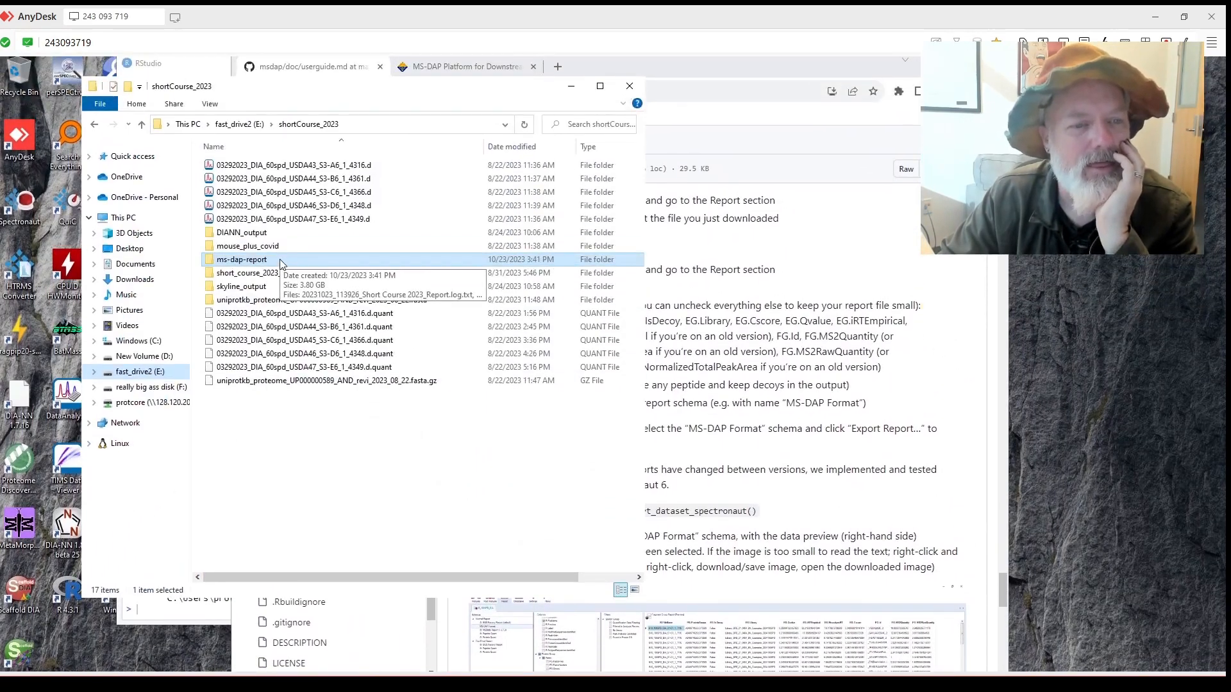
double_click(281, 259)
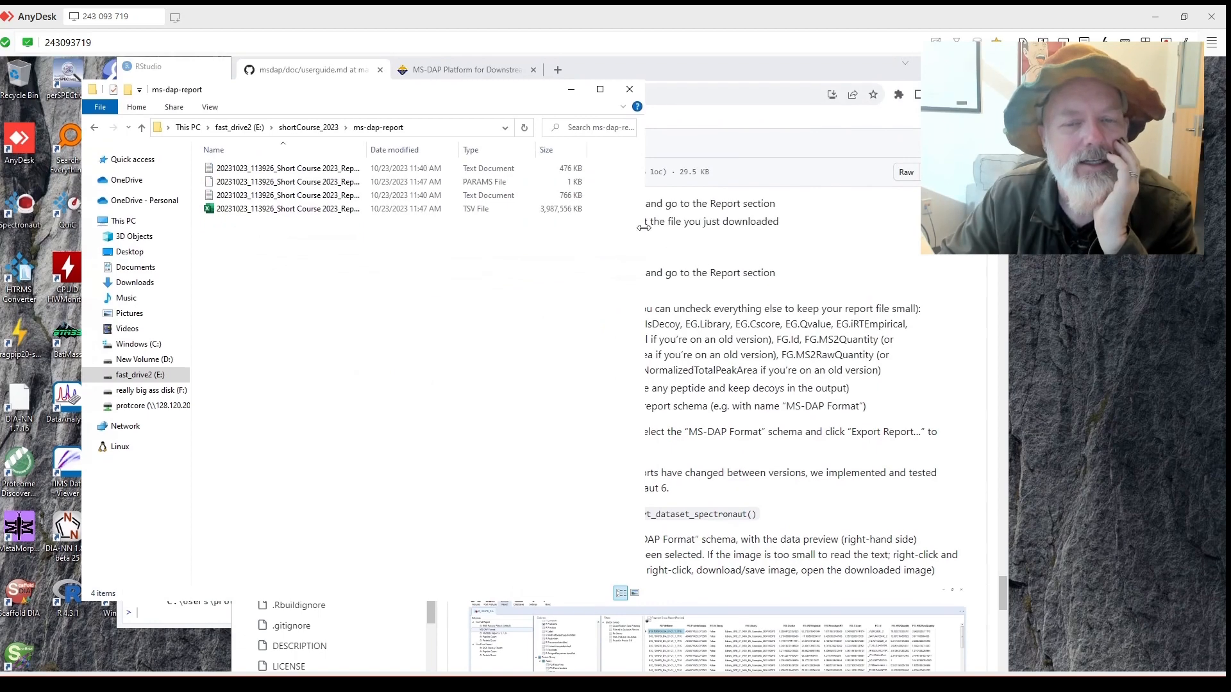
drag(649, 235, 978, 238)
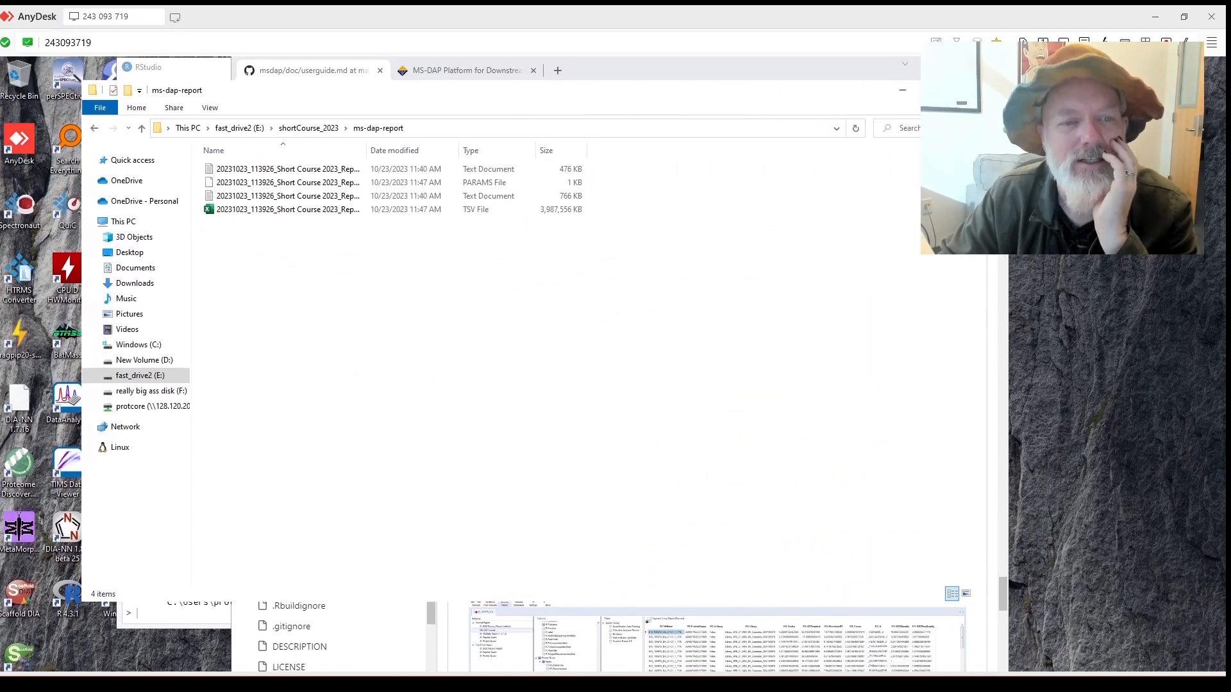
drag(366, 152, 487, 154)
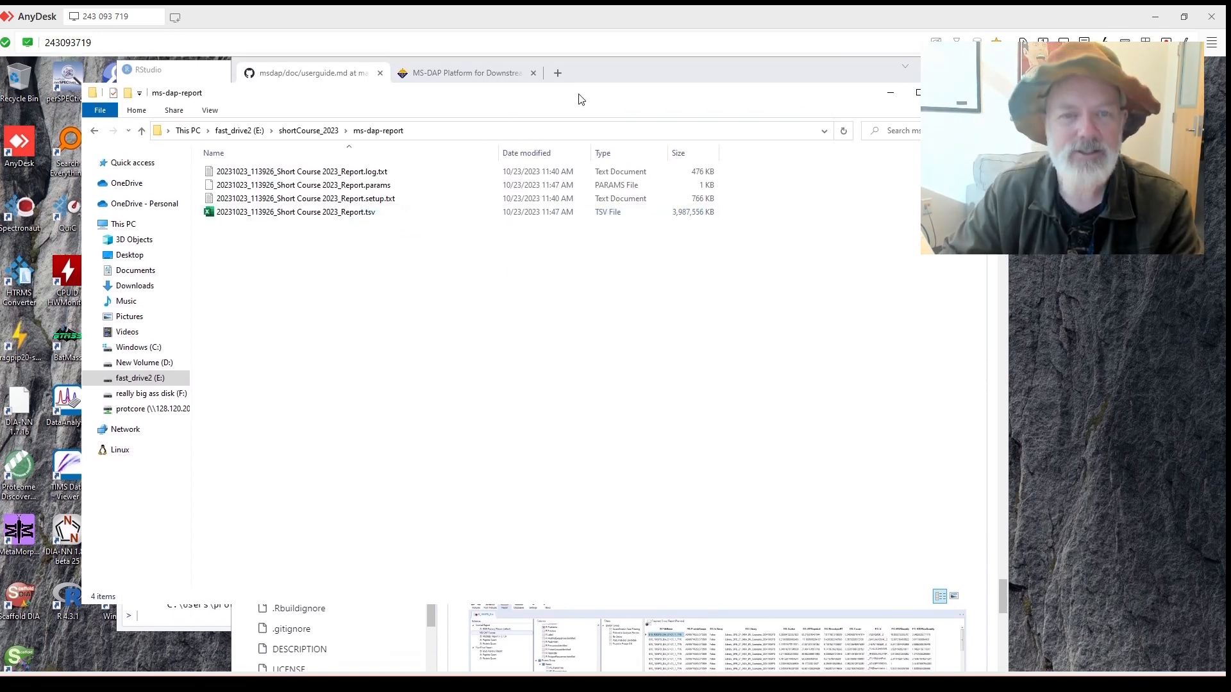
drag(573, 98, 878, 204)
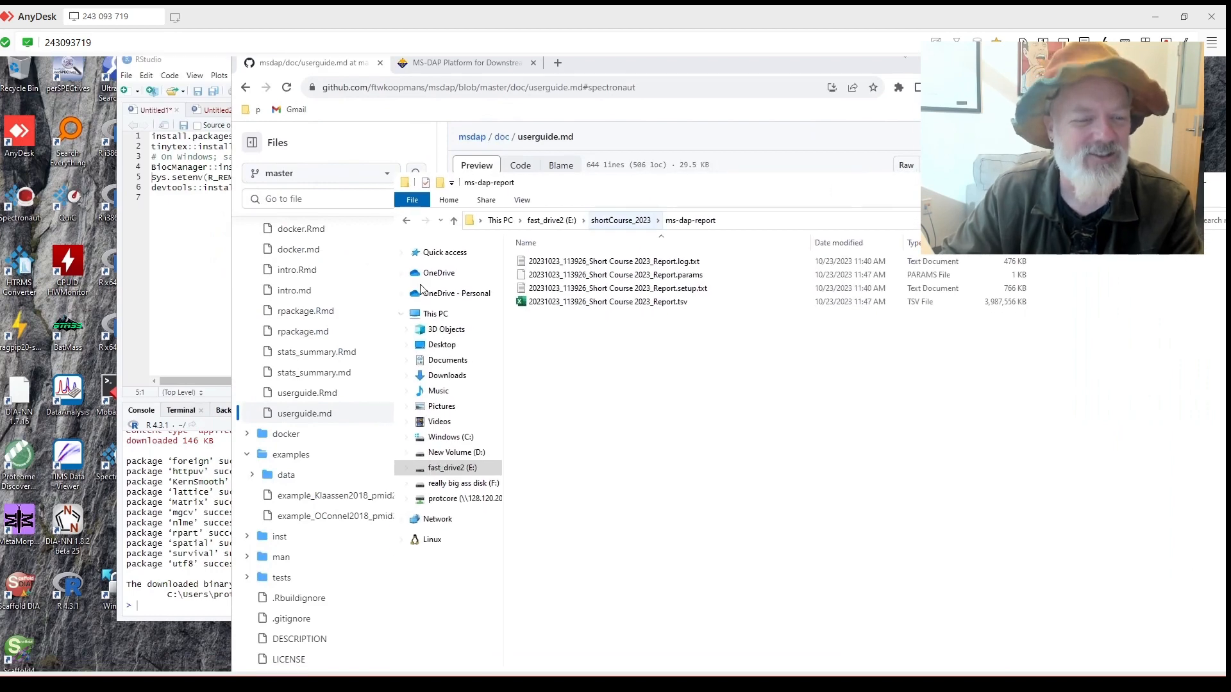
click(225, 307)
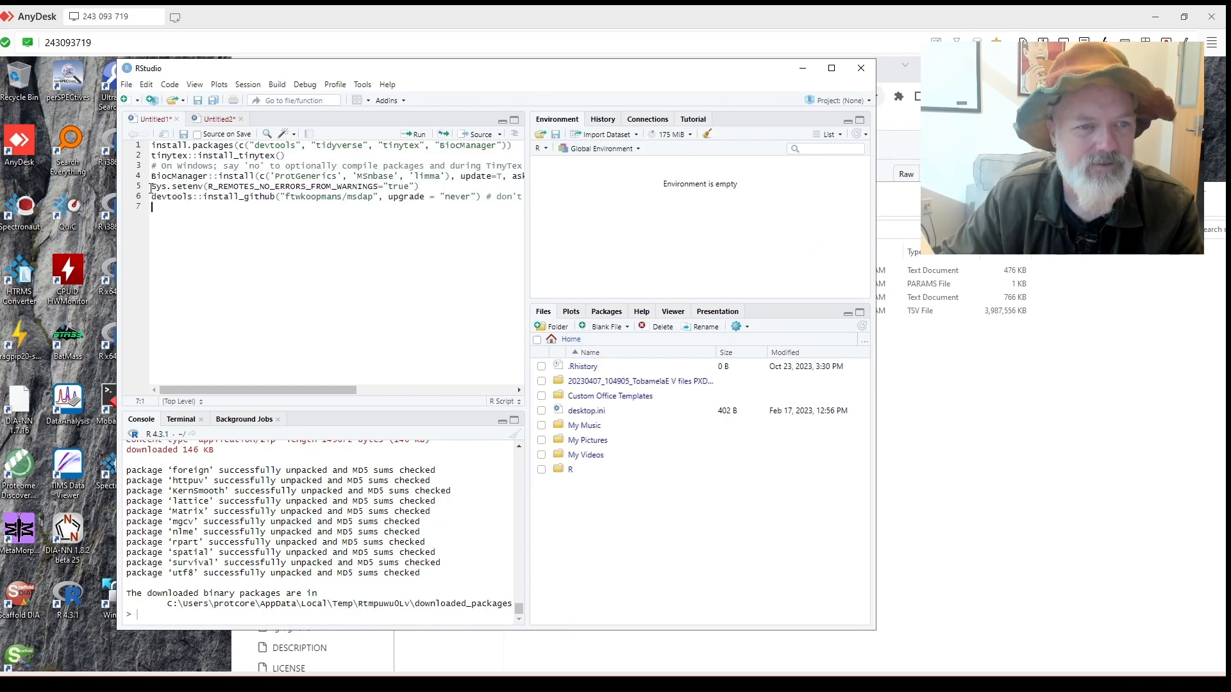
Run the Sys.setenv and devtools::install_github lines so msdap downloads from GitHub.
click(150, 188)
click(415, 134)
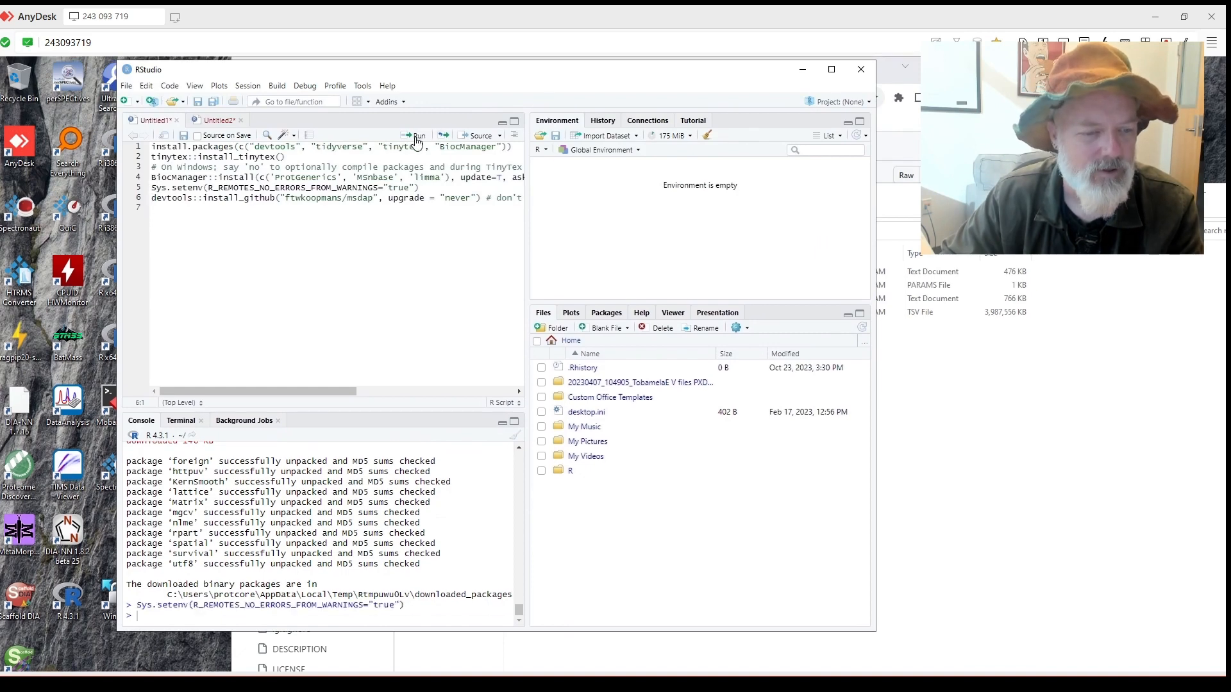
click(415, 137)
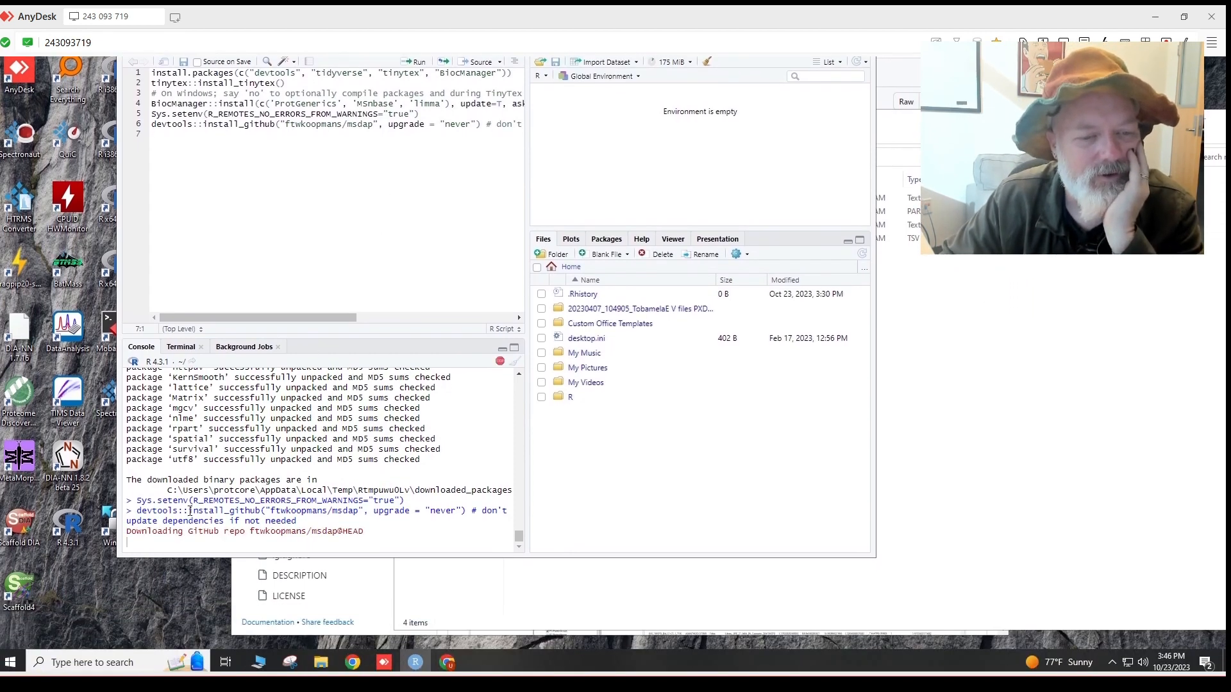
drag(168, 512, 137, 511)
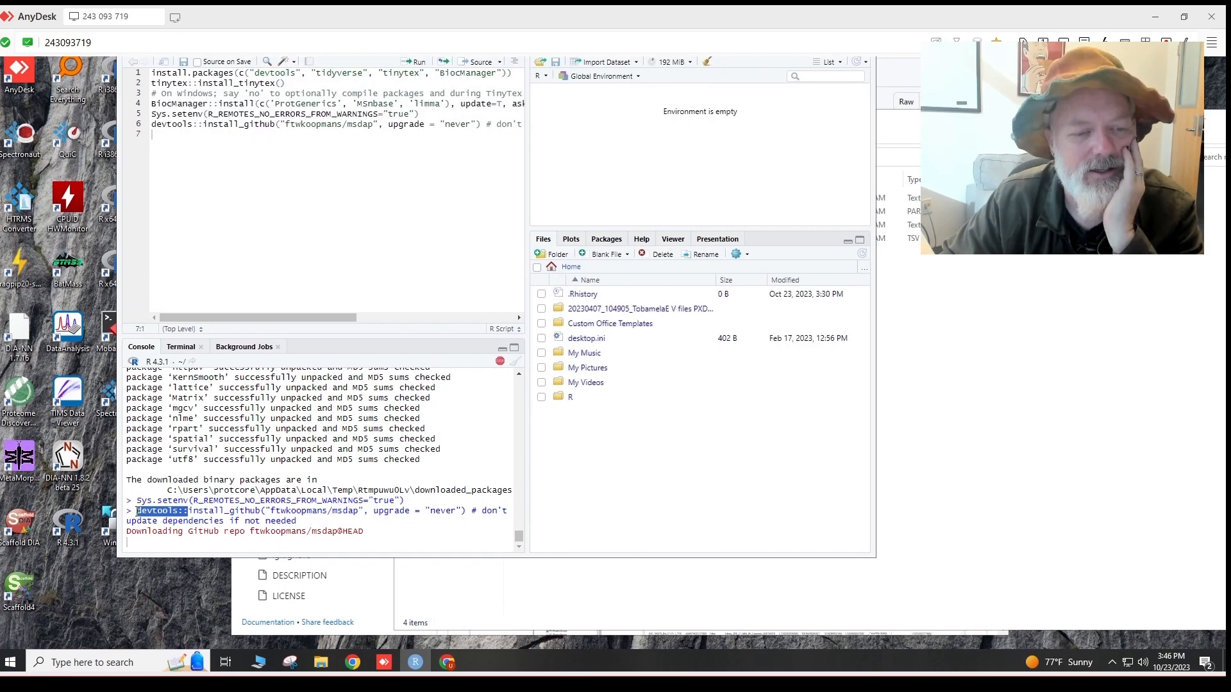
Open a new Chrome tab and start typing 'devto' into the search box.
click(448, 660)
click(558, 73)
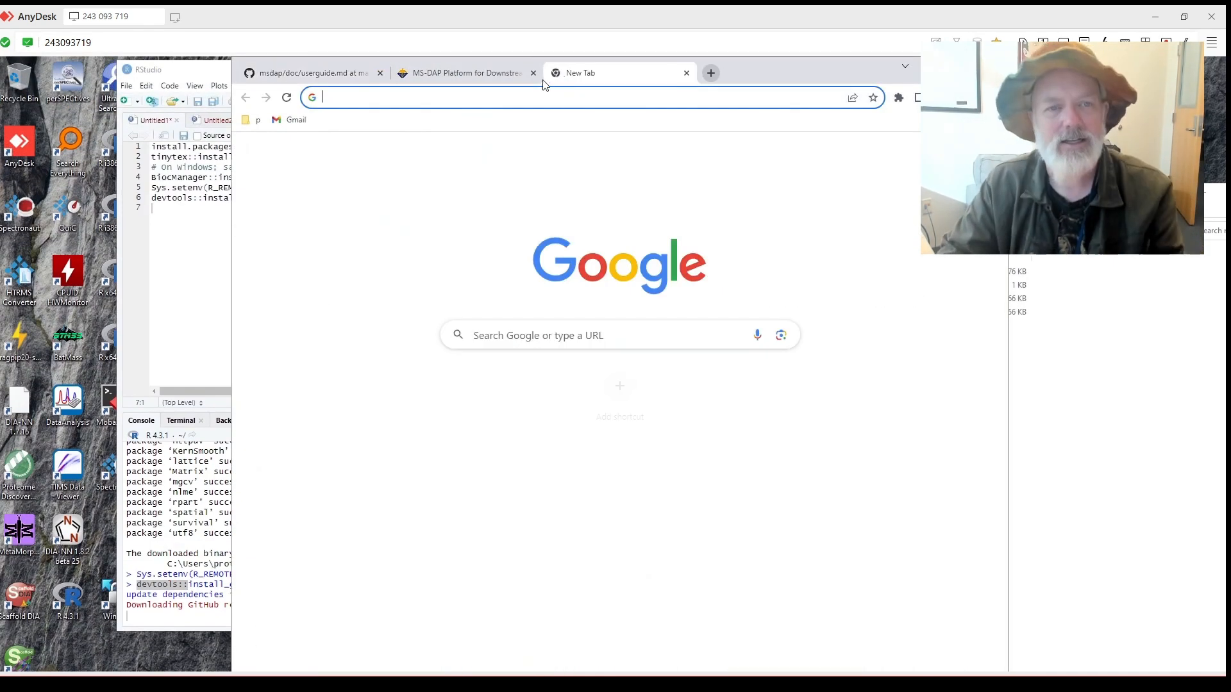
text(dev)
text(tools)
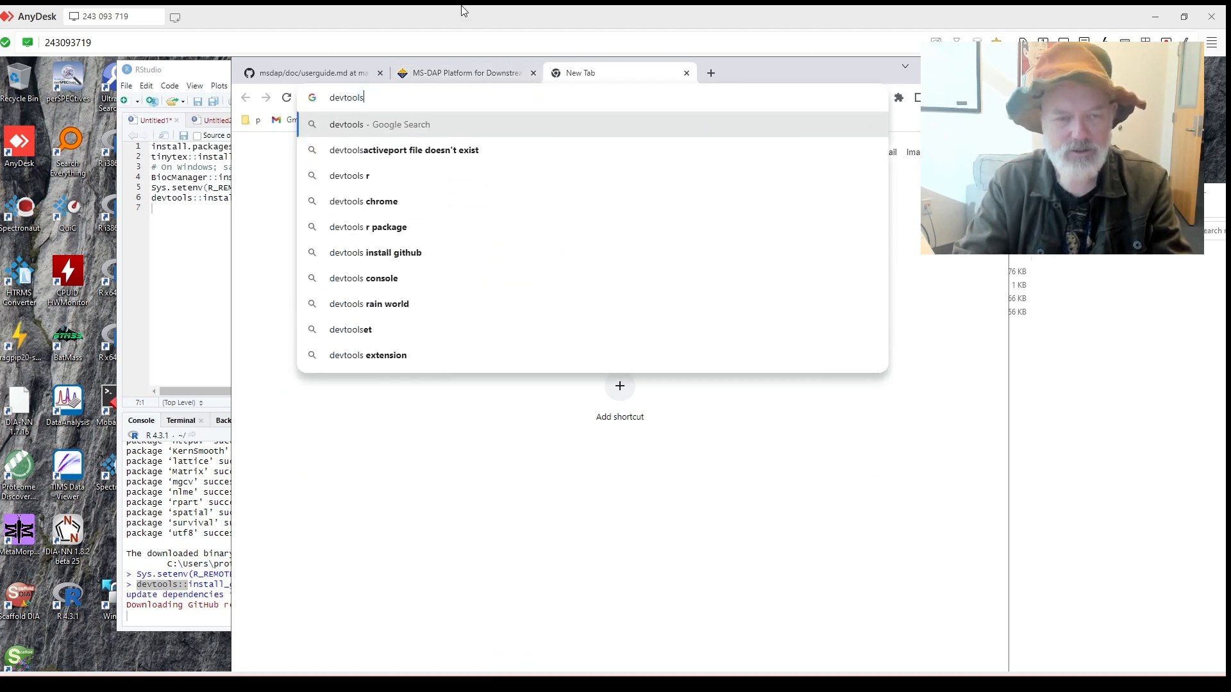
Search Google for 'devtools r' and scroll through the results.
key(Return)
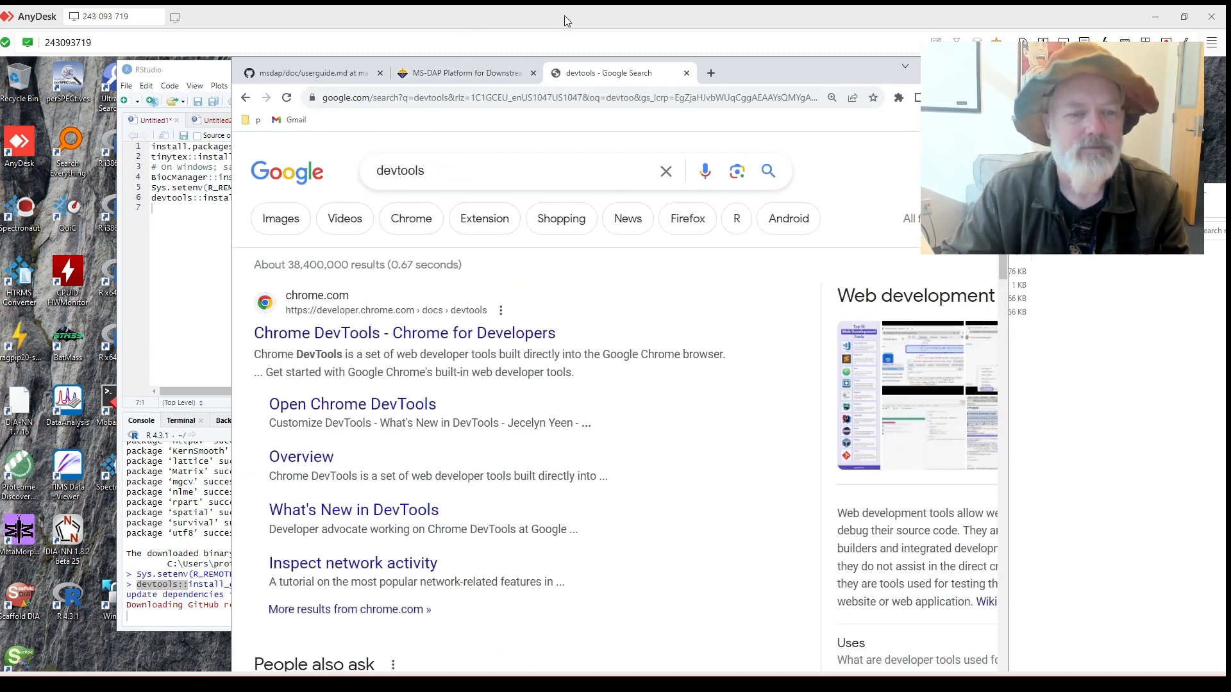
click(436, 173)
text(r)
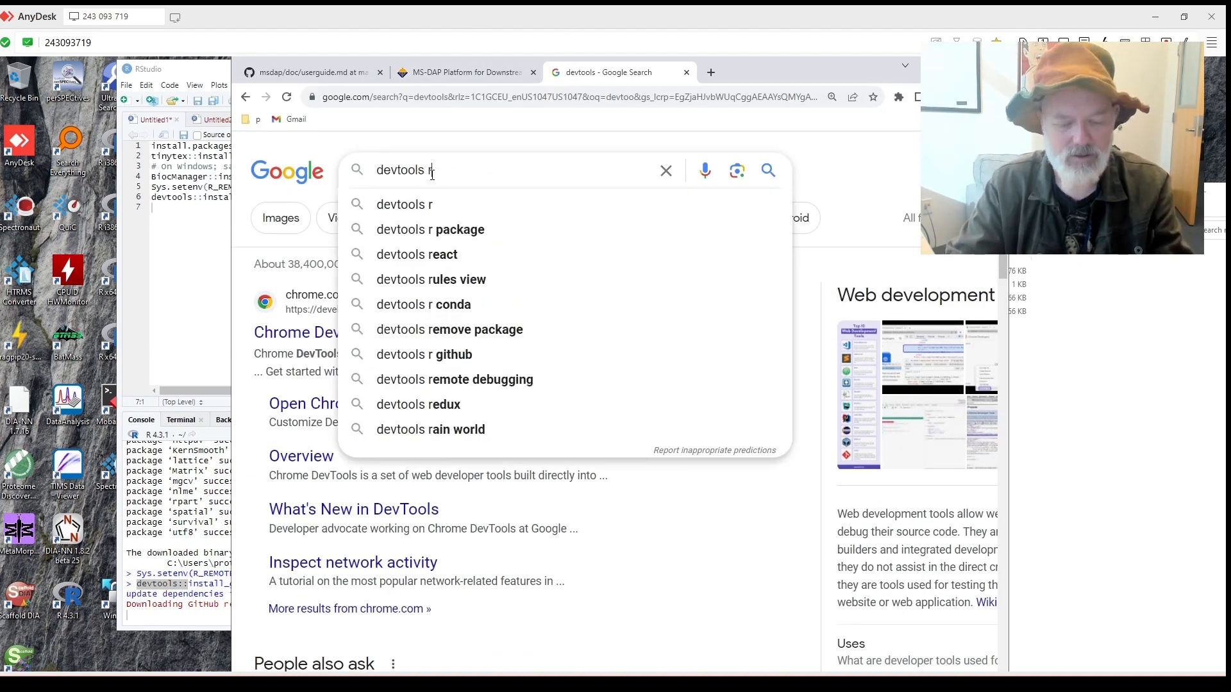
key(Return)
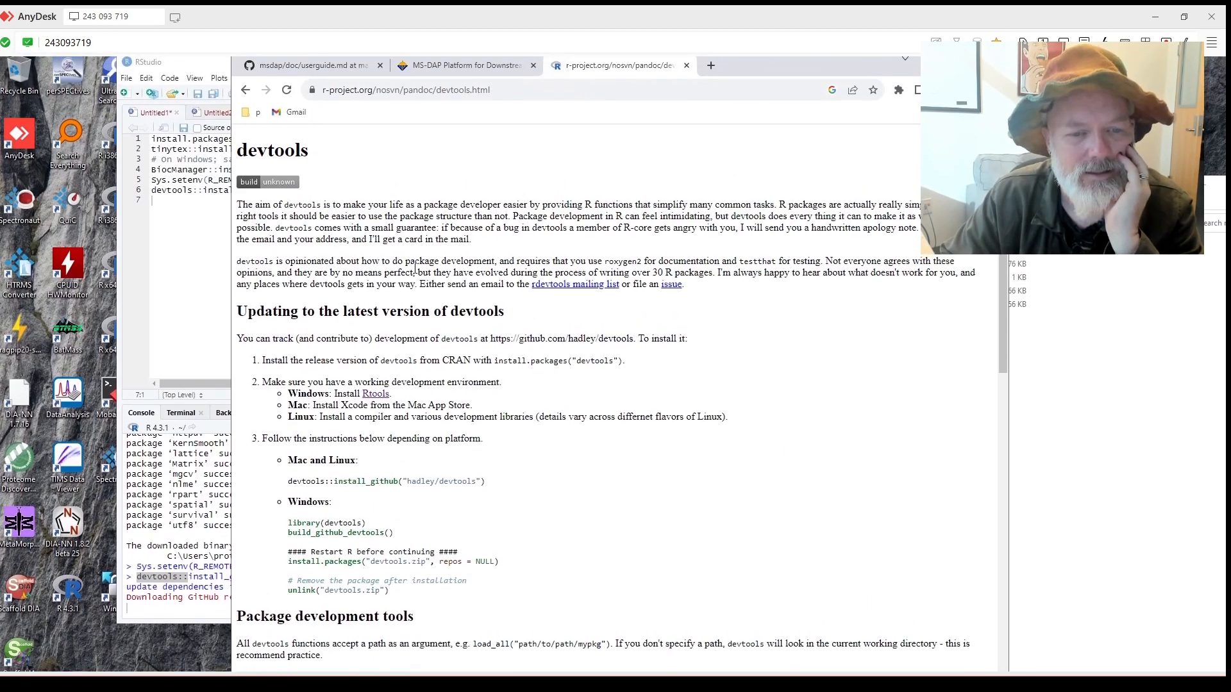
scroll(384, 308, down, 1)
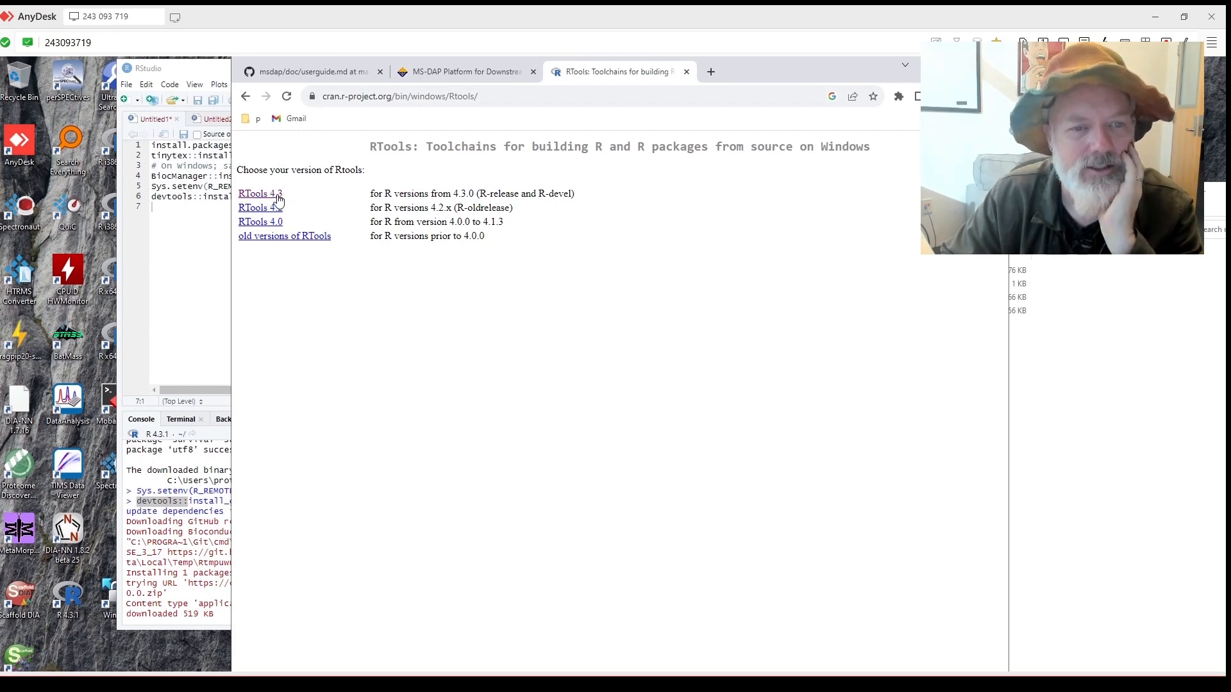
Return to the devtools page and select its Windows library(devtools)/build_github_devtools() install commands.
click(246, 97)
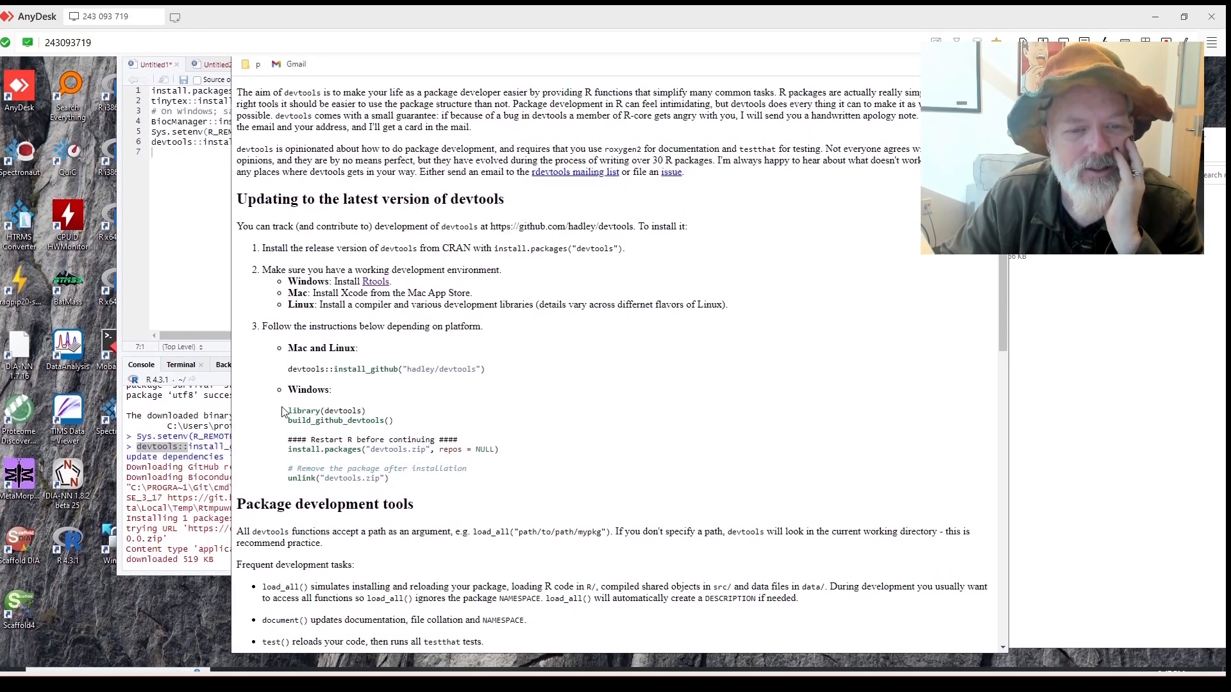
drag(280, 410, 406, 418)
scroll(406, 419, down, 1)
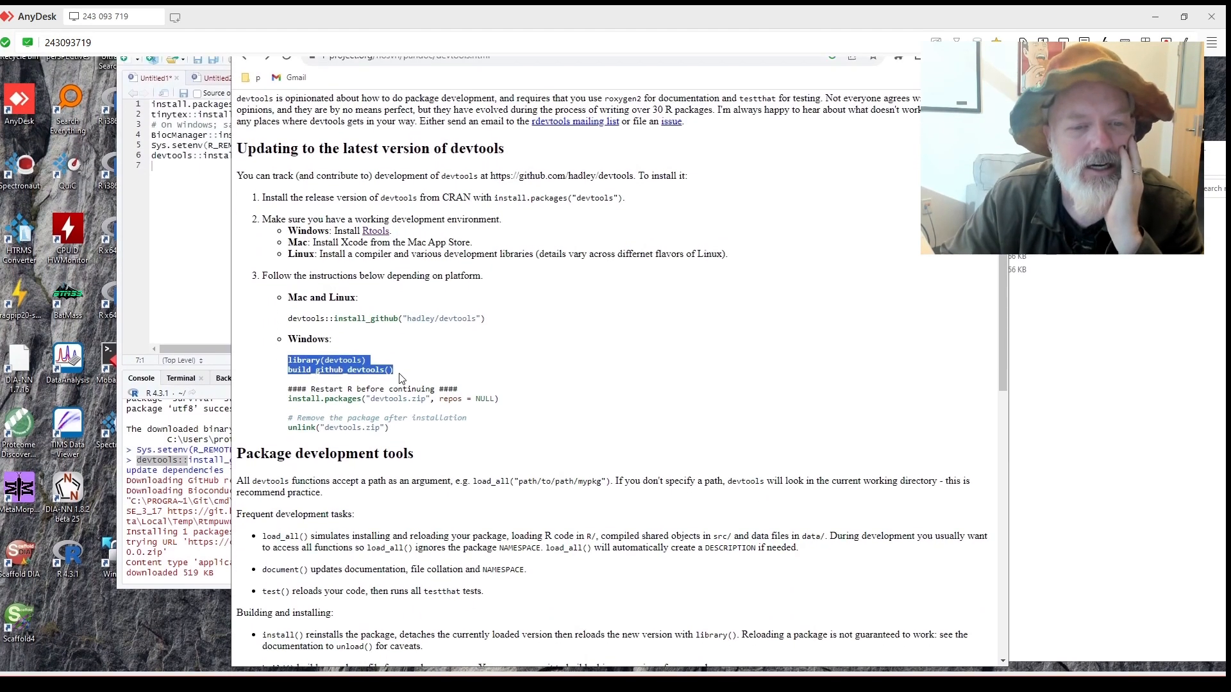
click(228, 328)
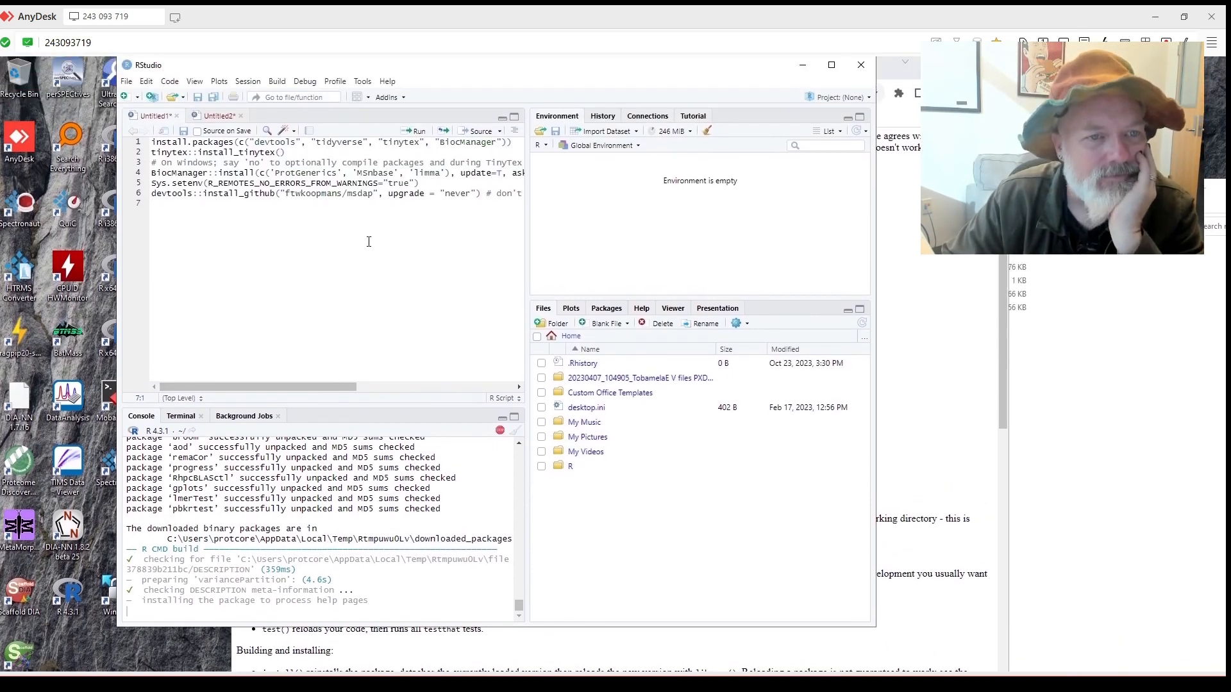
Switch to the Untitled2 msdap script and accept installing the additional build tools (Rtools).
click(214, 123)
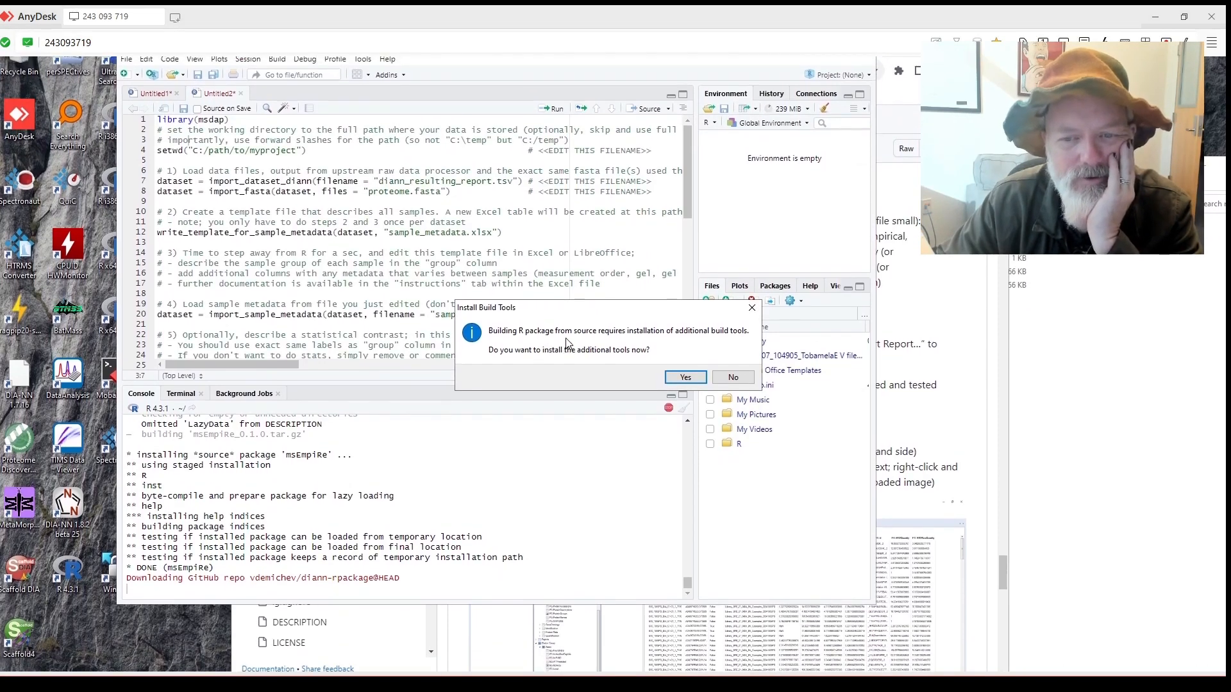
click(685, 366)
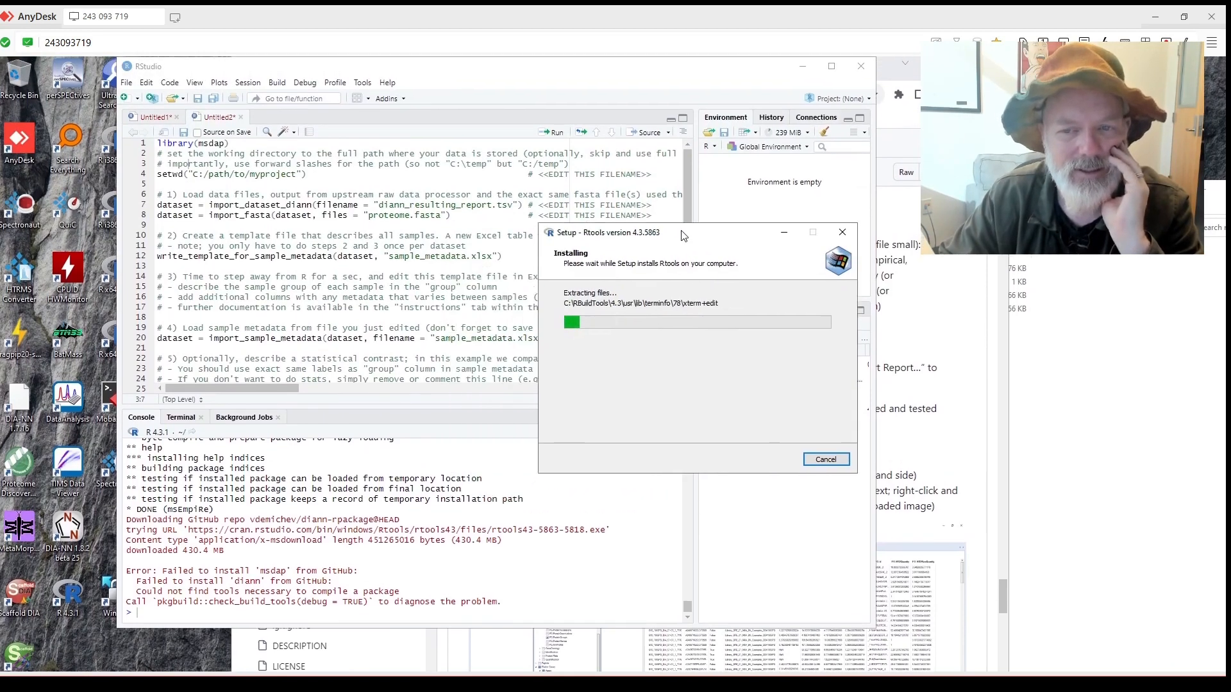
Move the Rtools installer aside and select msdap::import_dataset_spectronaut() in the GitHub user guide.
drag(591, 273, 865, 161)
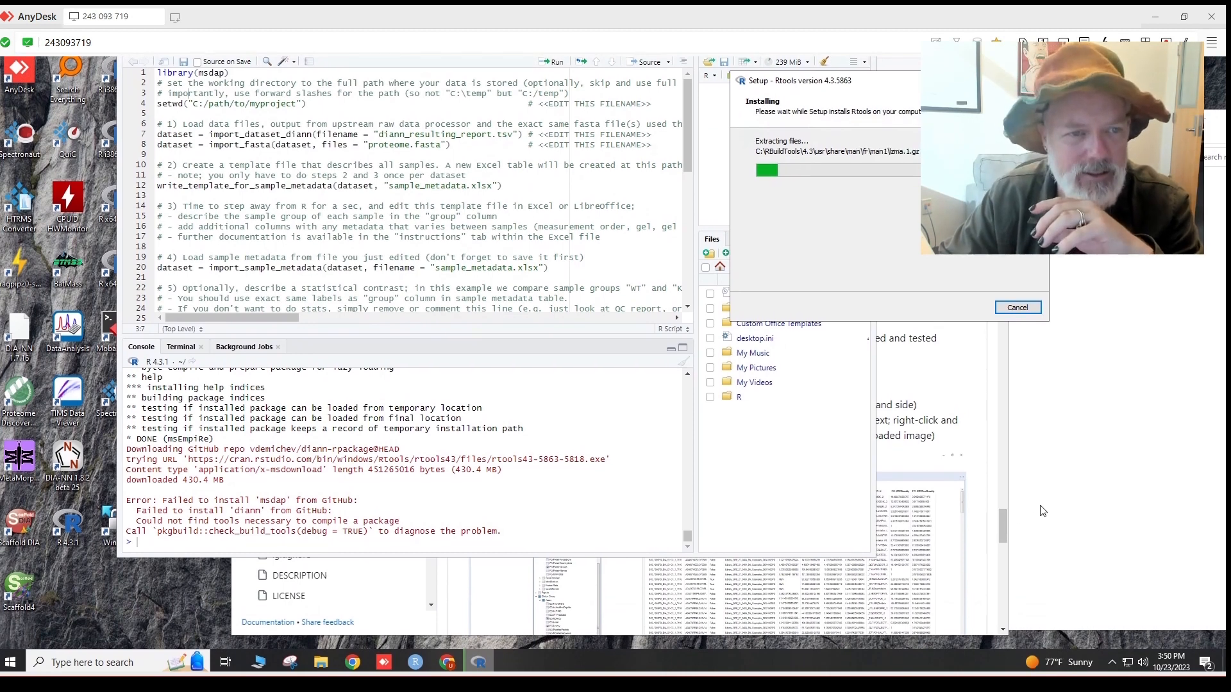
click(1004, 525)
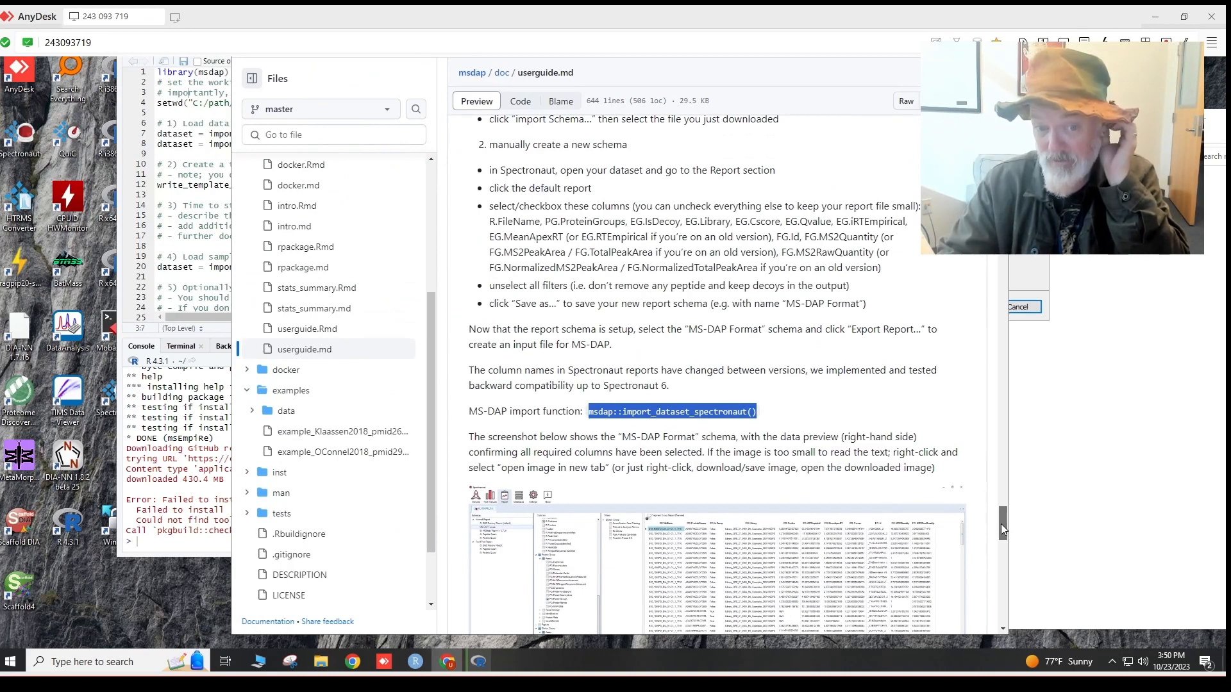
drag(1002, 524, 1000, 524)
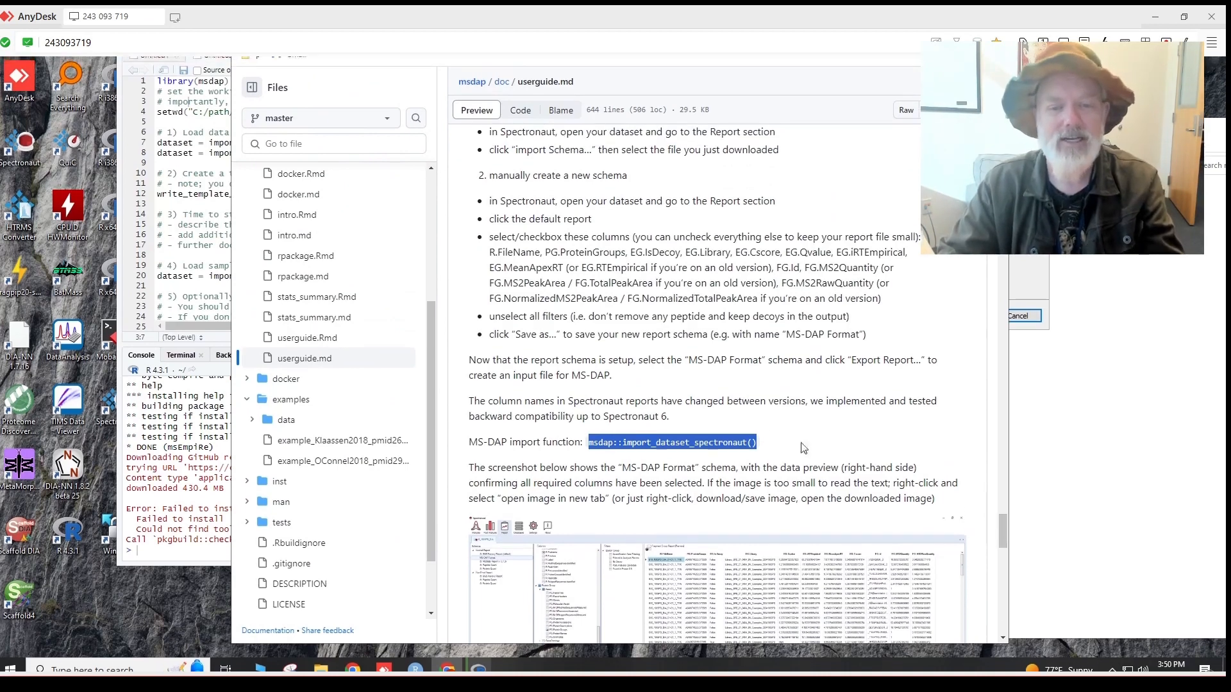
click(766, 444)
drag(765, 444, 589, 444)
key(ctrl+c)
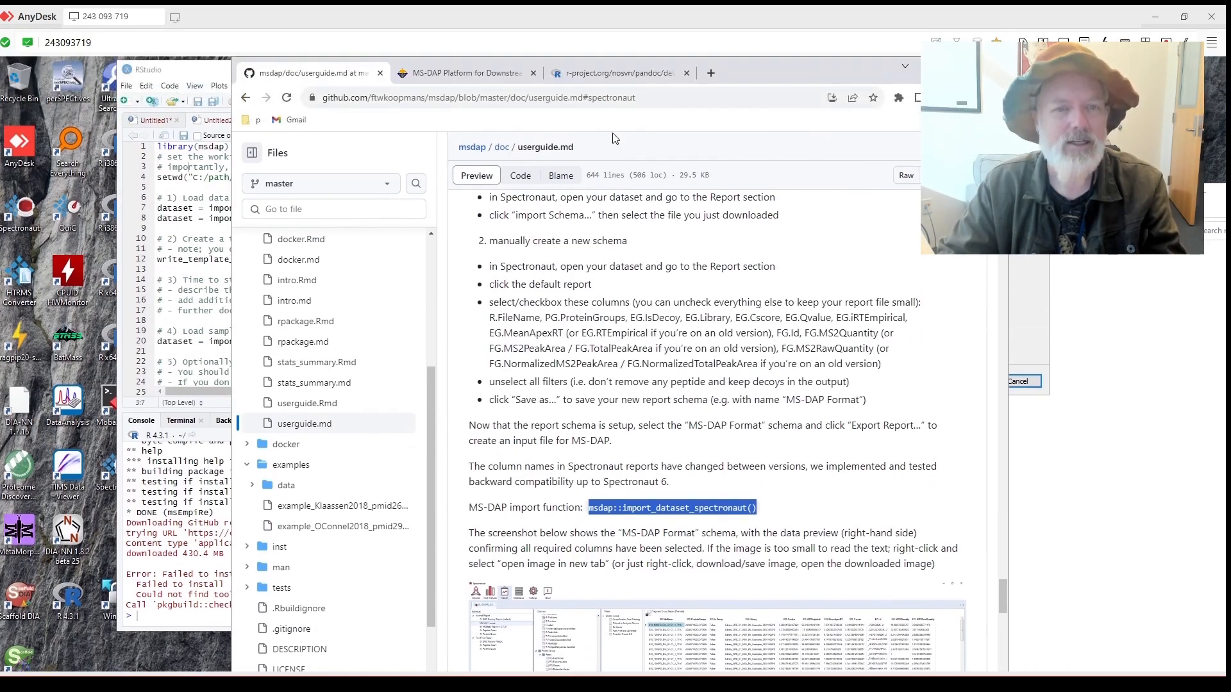
double_click(807, 72)
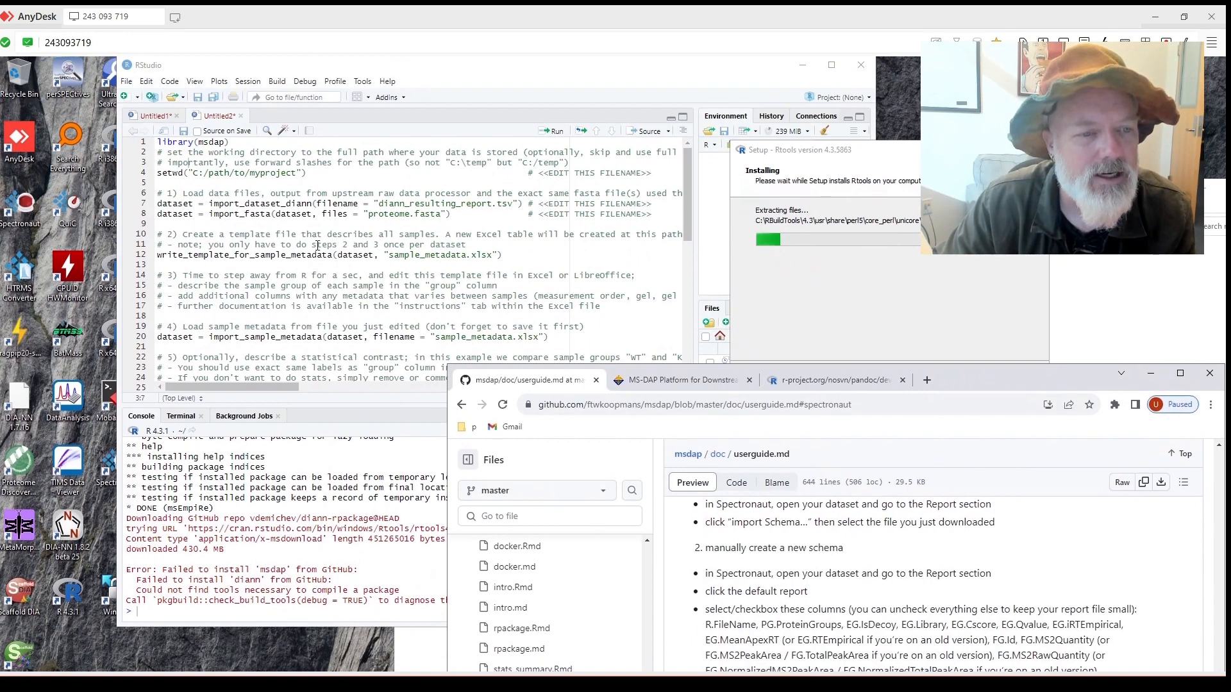
click(314, 245)
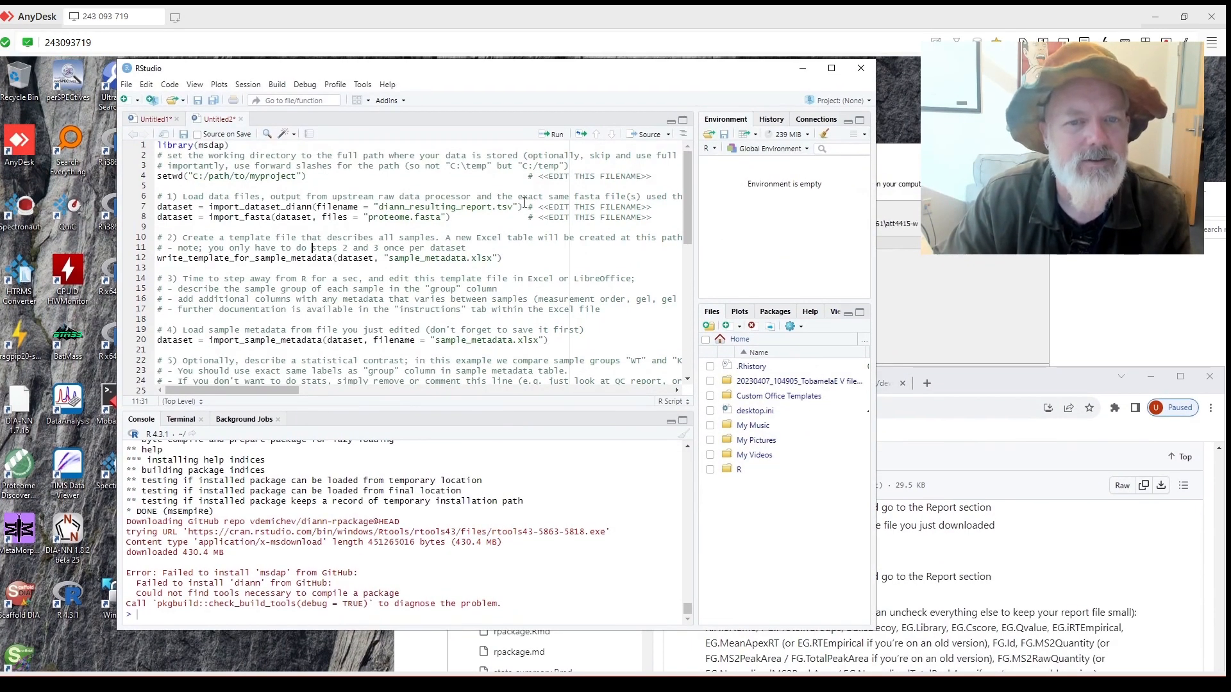
Paste msdap::import_dataset_spectronaut() over line 7, then paste the ms-dap-report path into setwd, fixing slashes.
drag(534, 206, 139, 211)
key(ctrl+v)
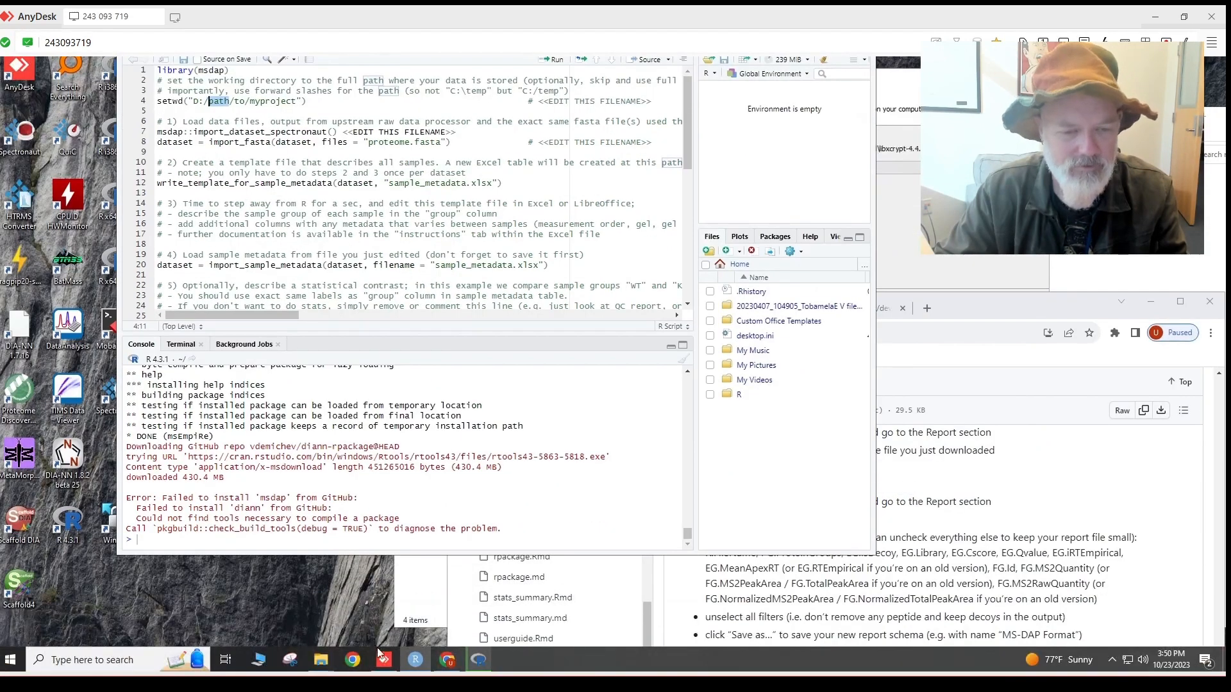
mouse_move(321, 660)
click(353, 616)
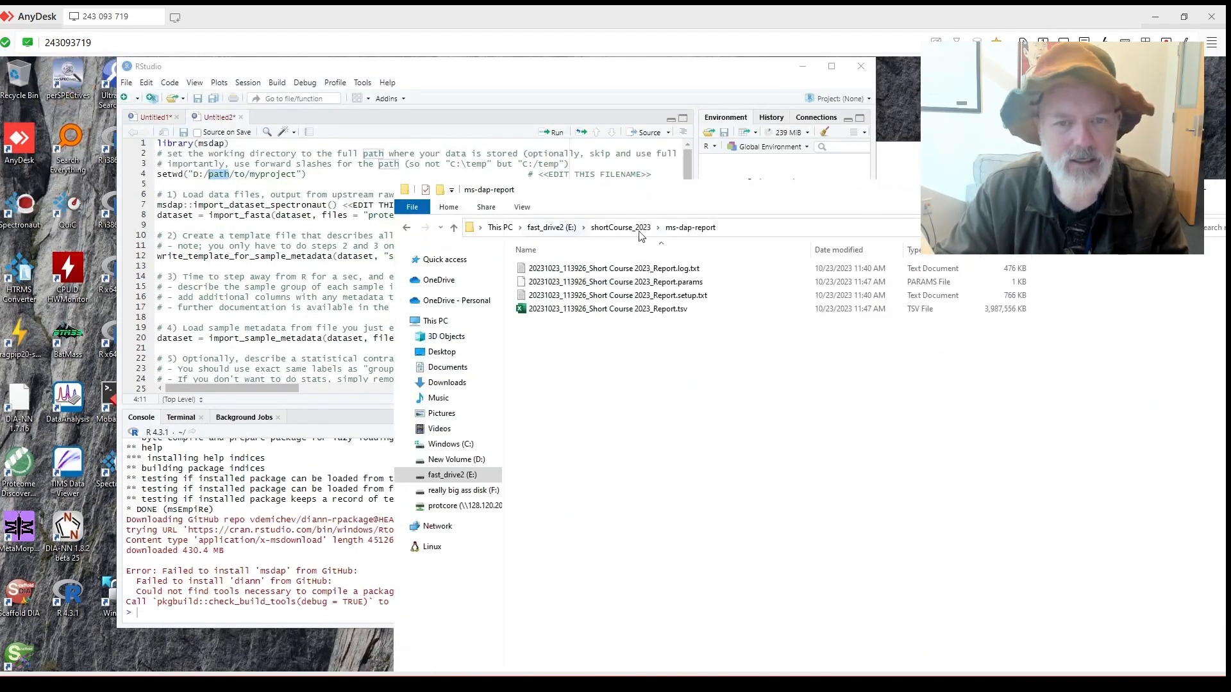
click(742, 232)
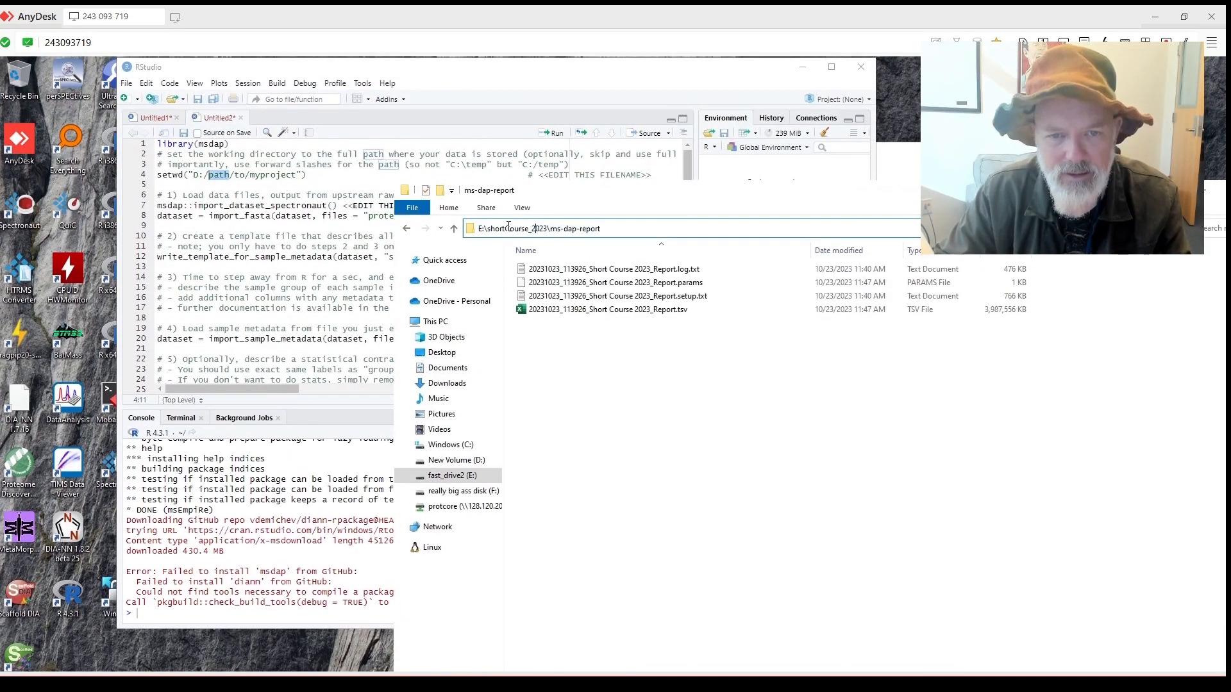
mouse_move(487, 228)
mouse_down()
mouse_move(635, 234)
mouse_move(475, 230)
mouse_up()
key(ctrl+c)
click(251, 204)
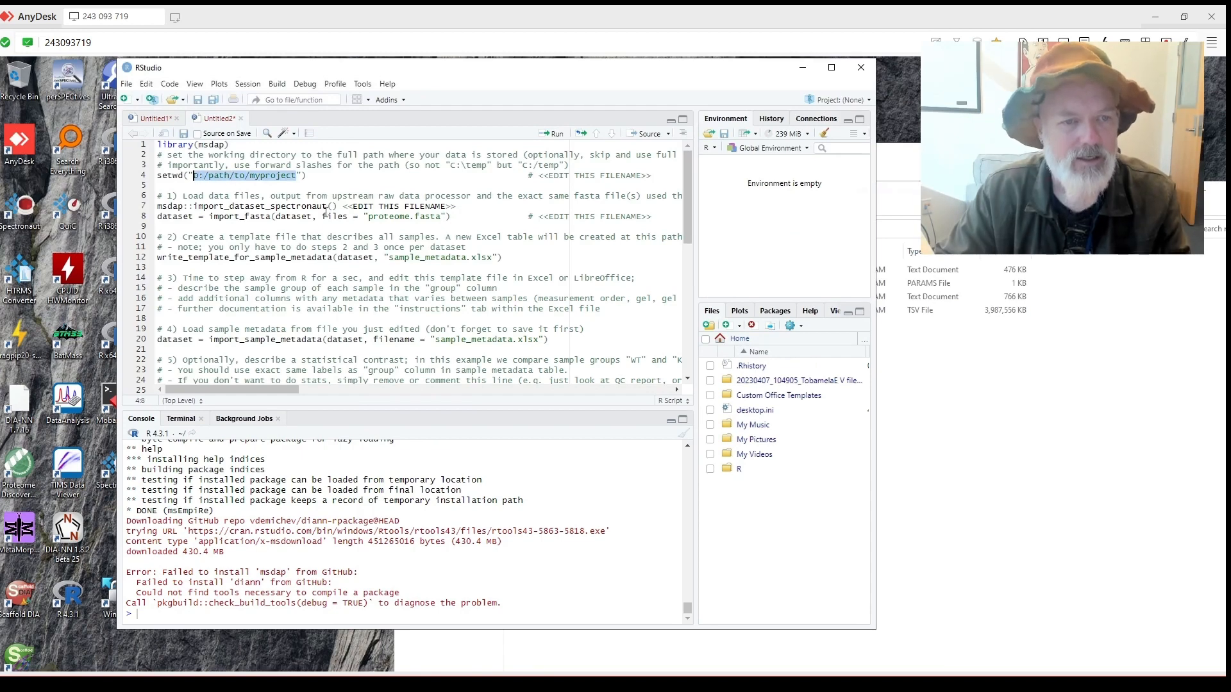
key(ctrl+v)
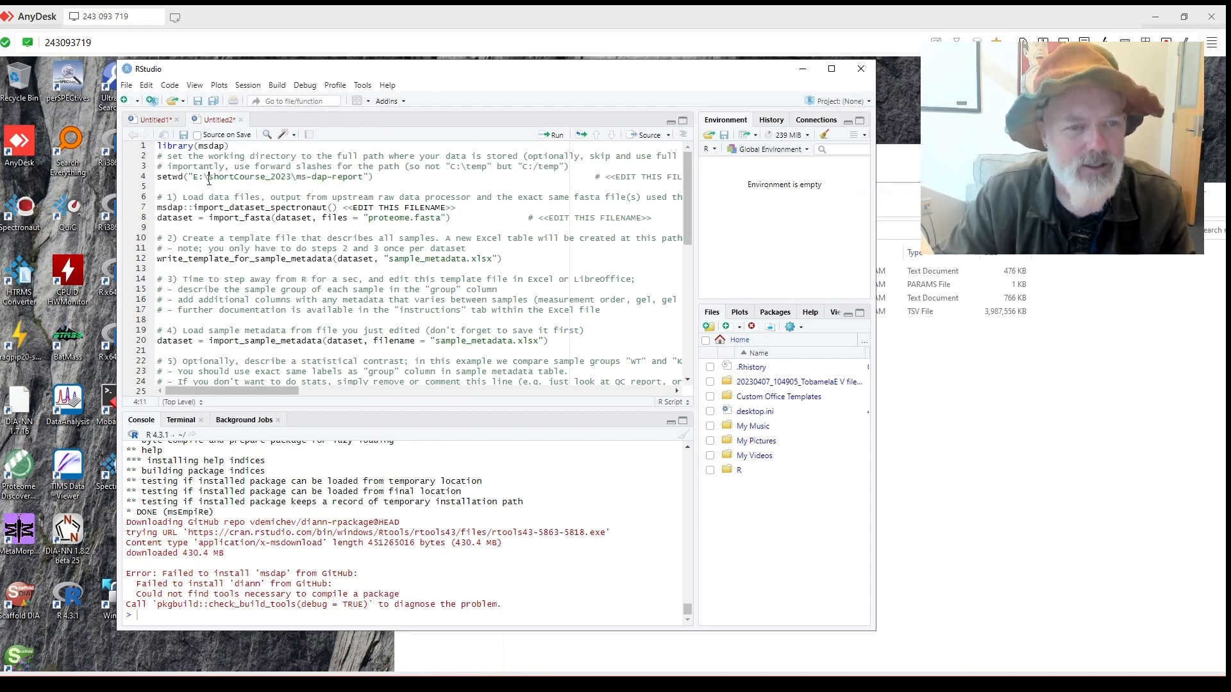
text(\)
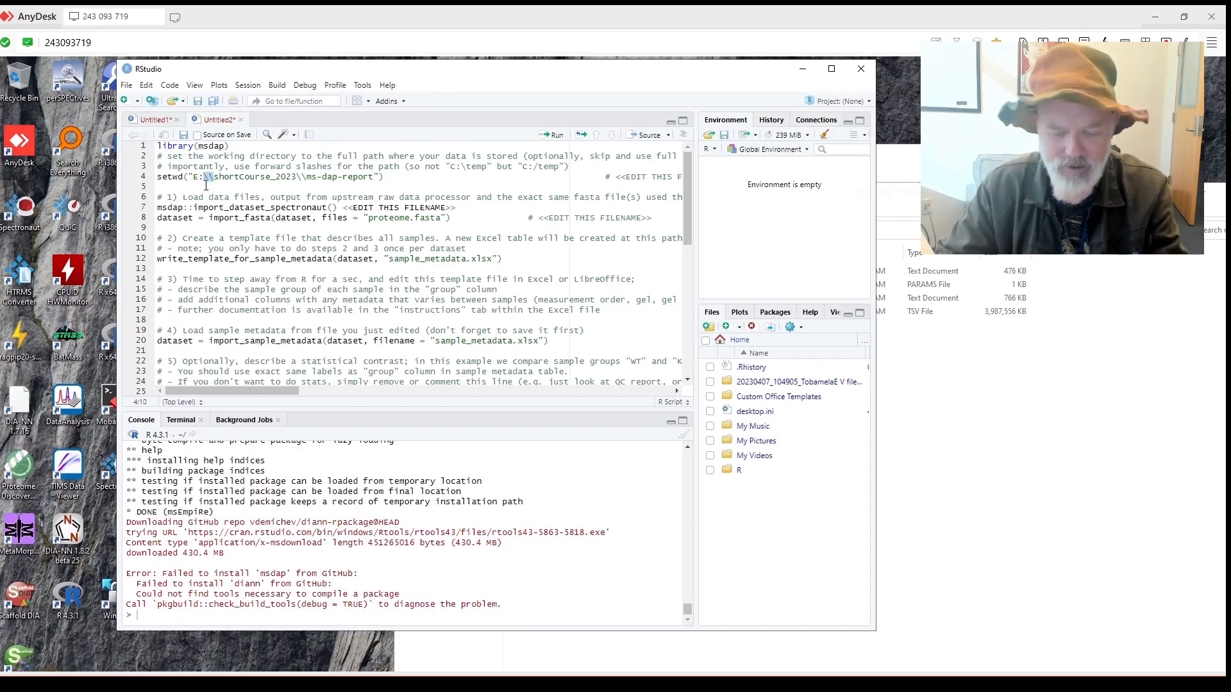
text(\)
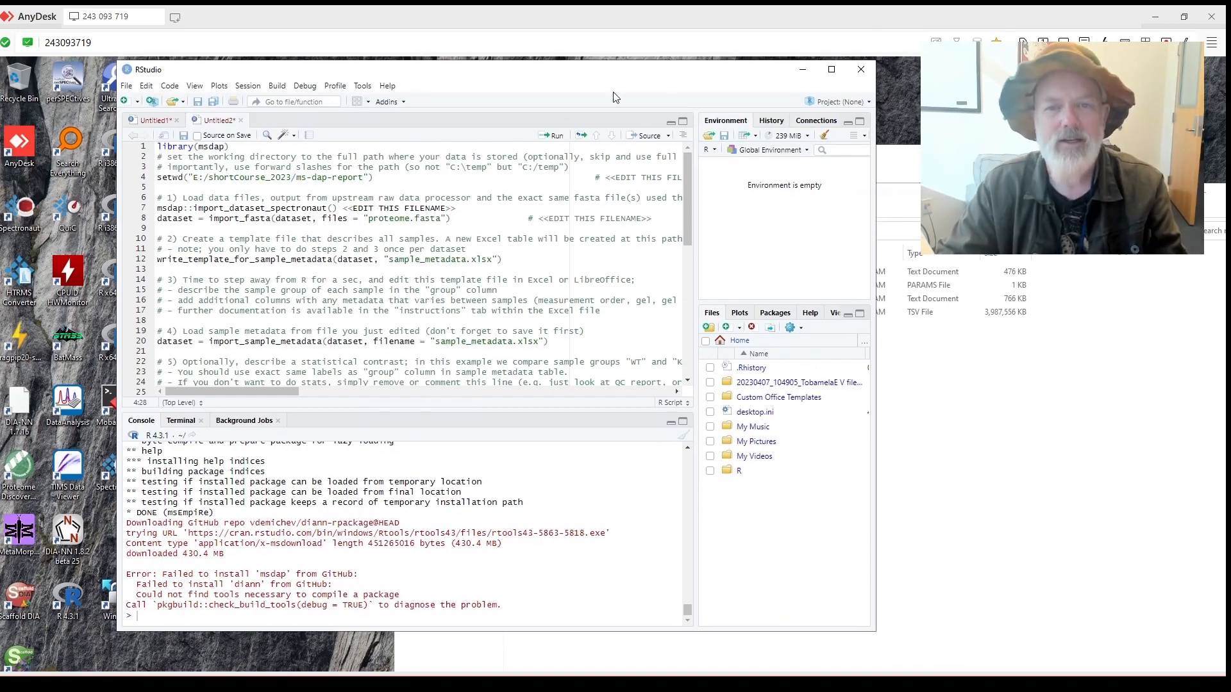
Check the Rtools installer progress and bring the ms-dap-report folder window forward.
drag(610, 78, 654, 95)
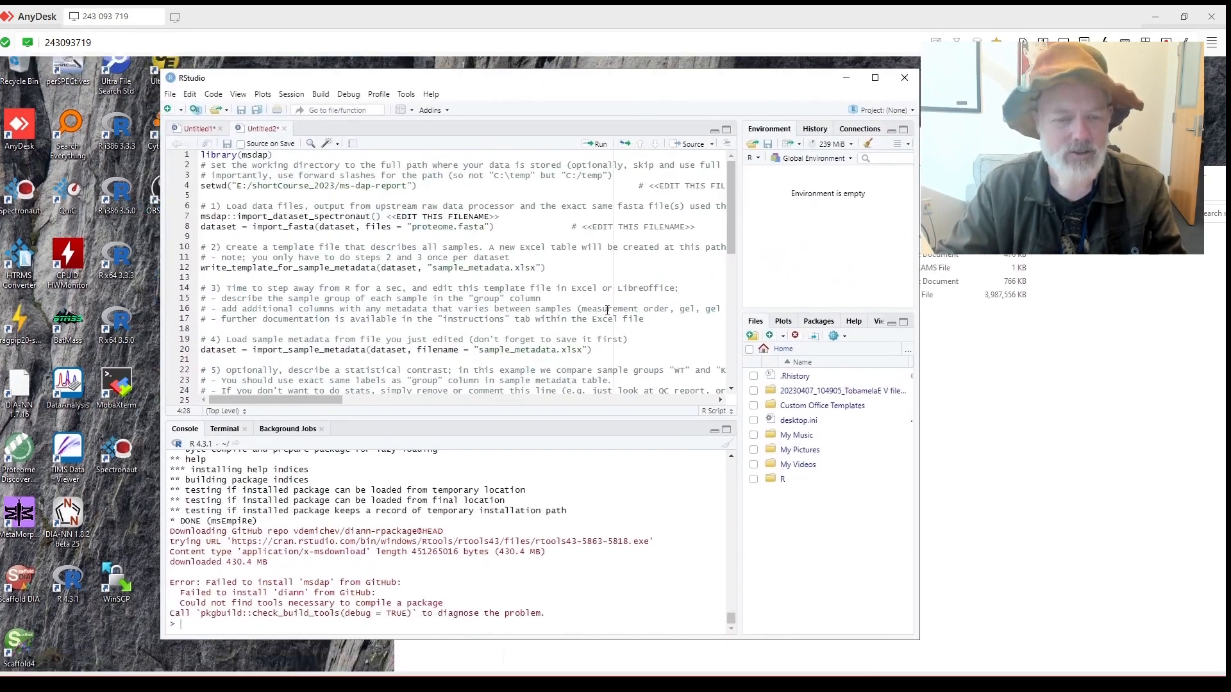
click(450, 661)
click(477, 660)
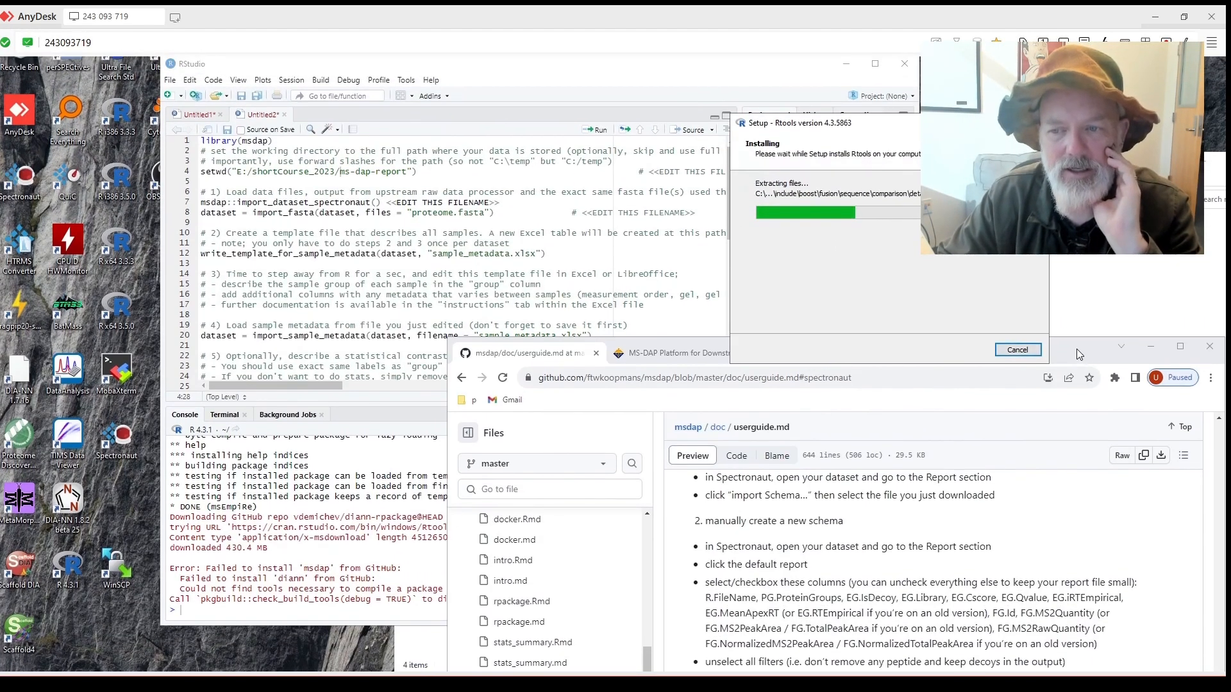
click(1076, 349)
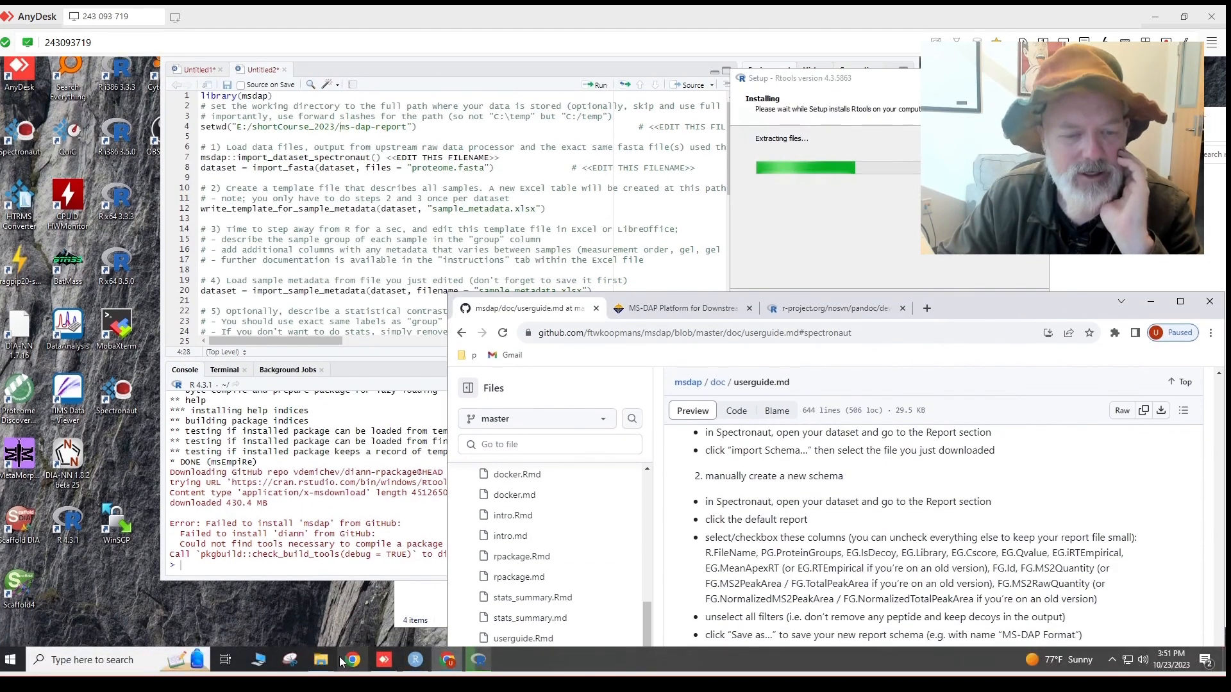
mouse_move(324, 658)
click(388, 623)
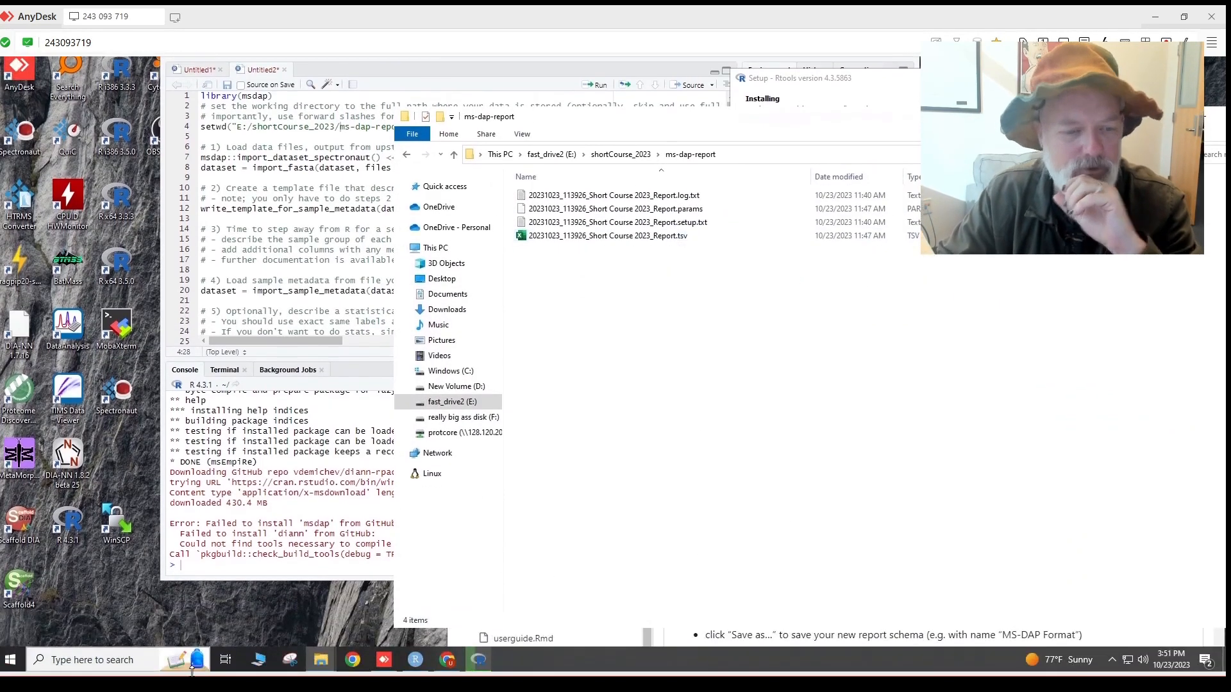
Search 'spec' in the taskbar and launch Spectronaut.
click(145, 655)
text(sp)
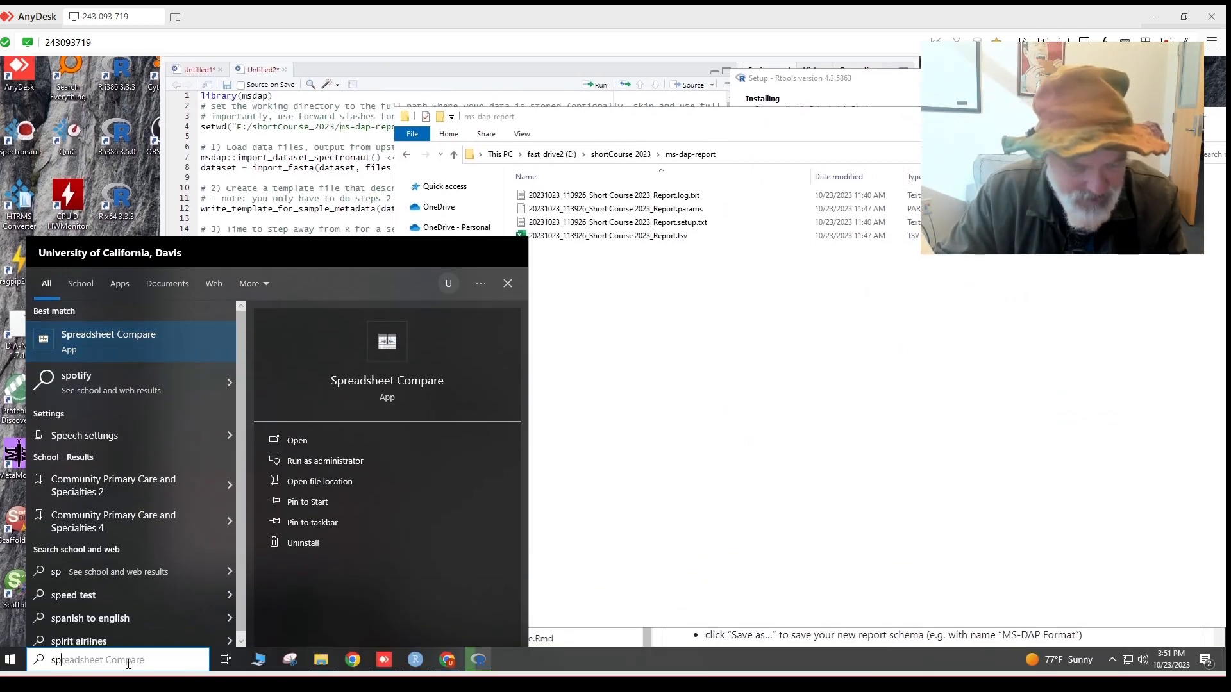
text(ec)
click(140, 369)
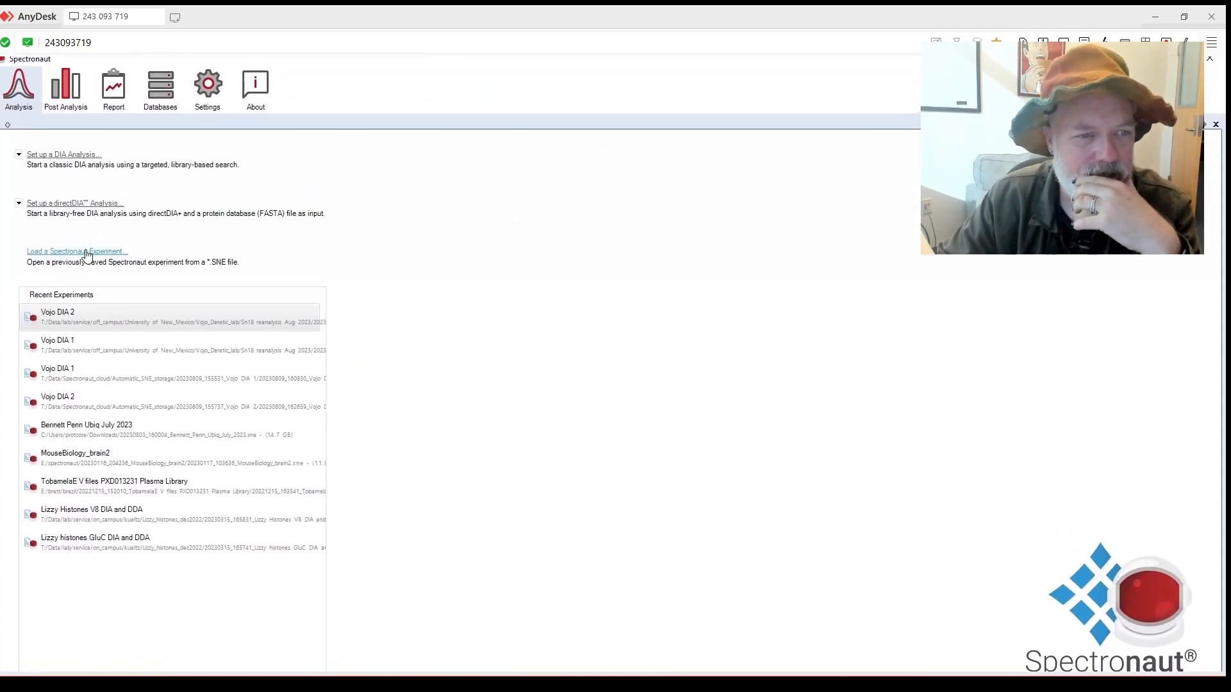
Open Spectronaut's Report section and download the MS-DAP report schema file from the GitHub user guide.
click(114, 96)
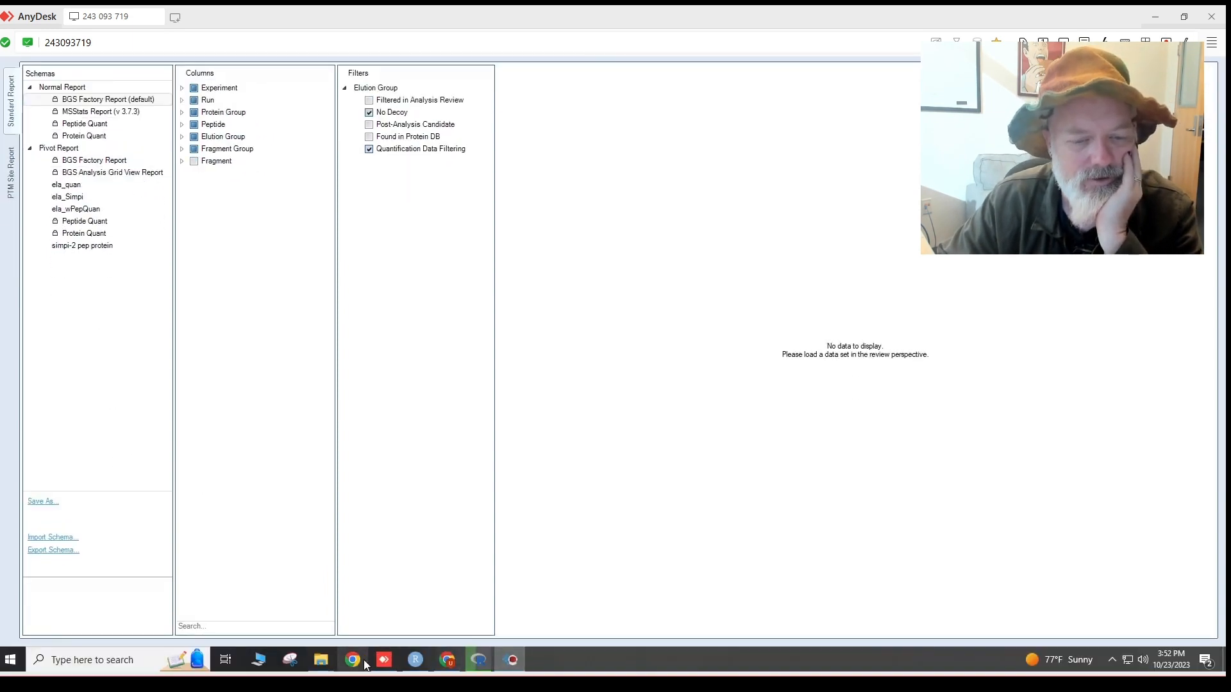
click(366, 665)
drag(1002, 345, 807, 143)
scroll(743, 397, up, 3)
scroll(759, 391, down, 4)
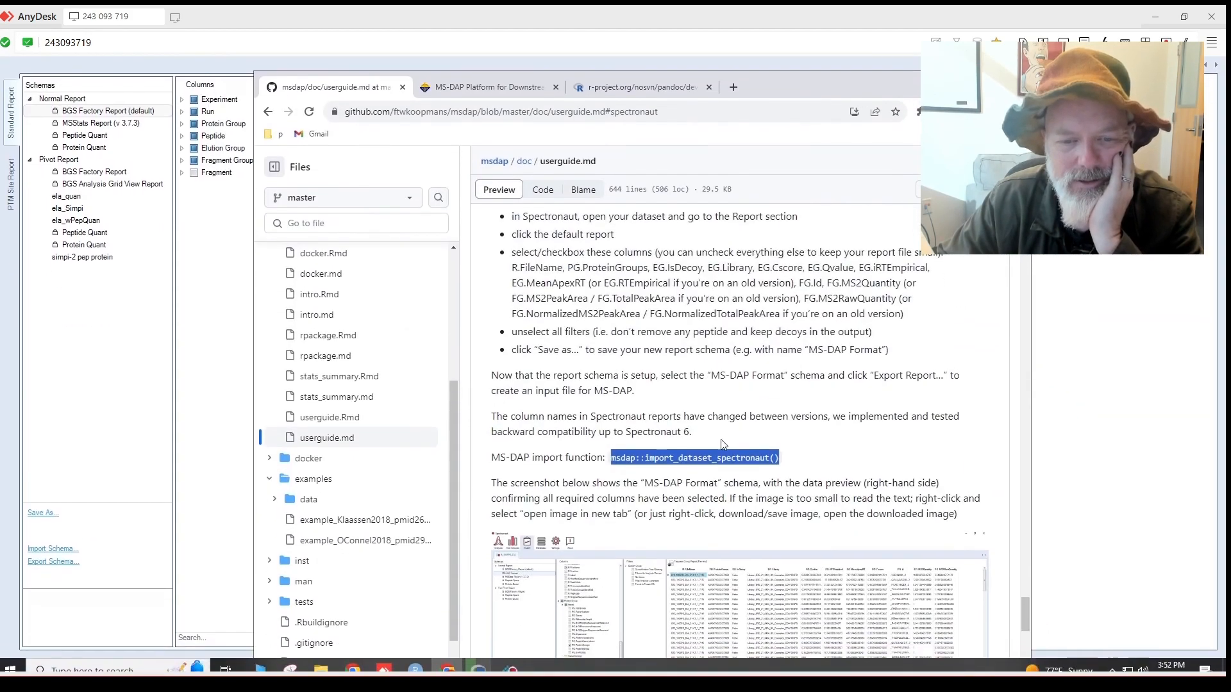
scroll(722, 444, up, 4)
click(596, 392)
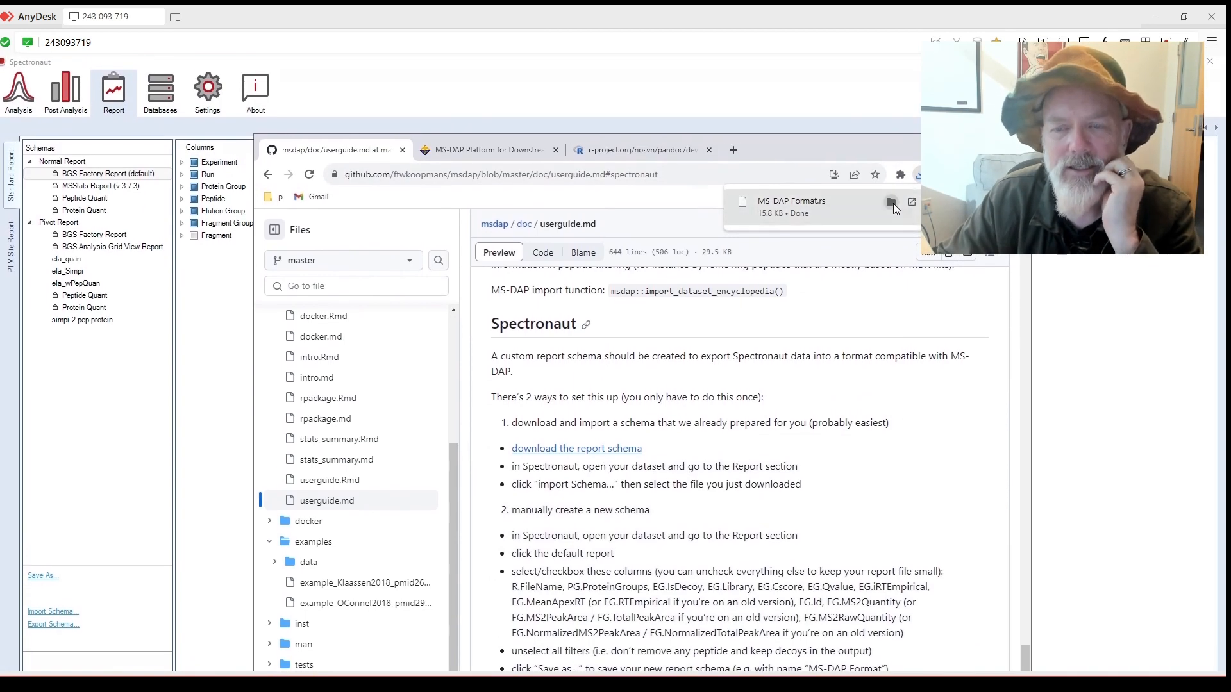
click(892, 203)
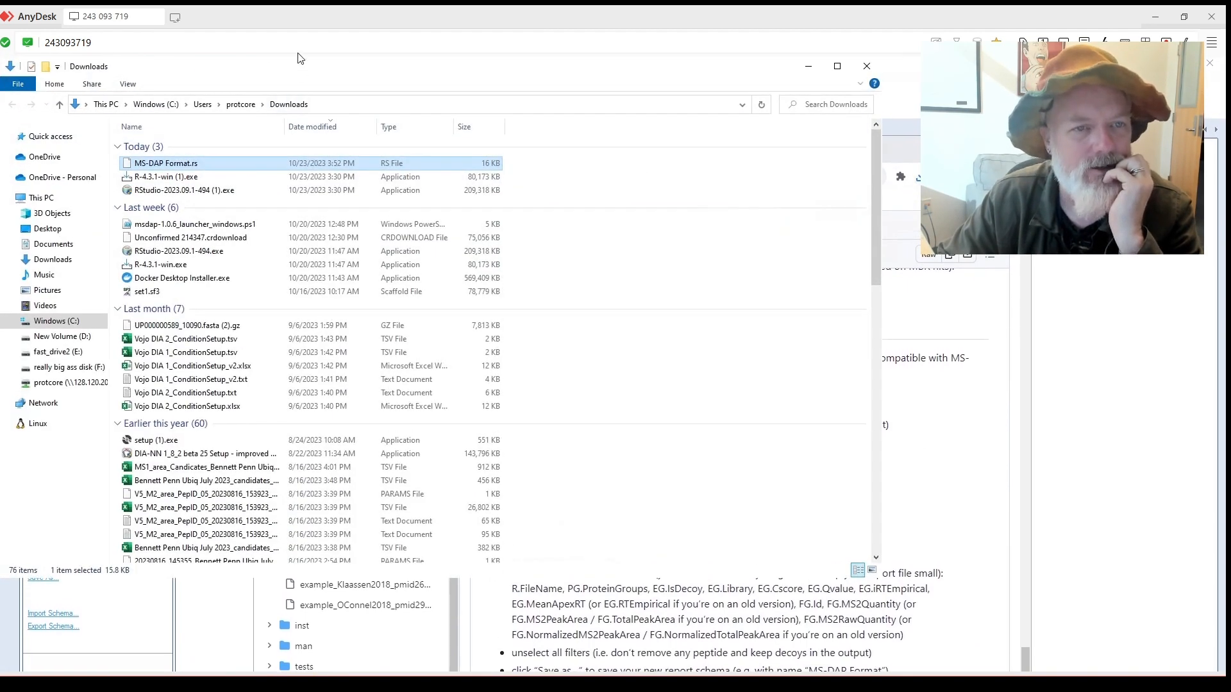
click(698, 222)
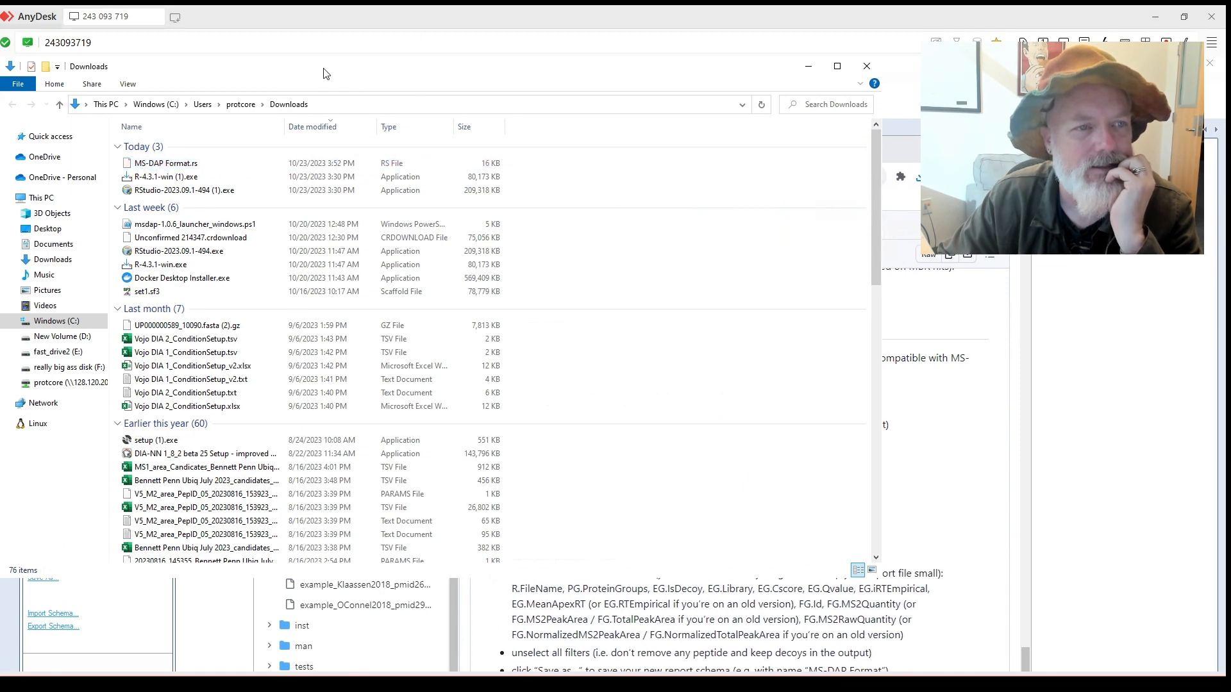
drag(318, 70, 804, 170)
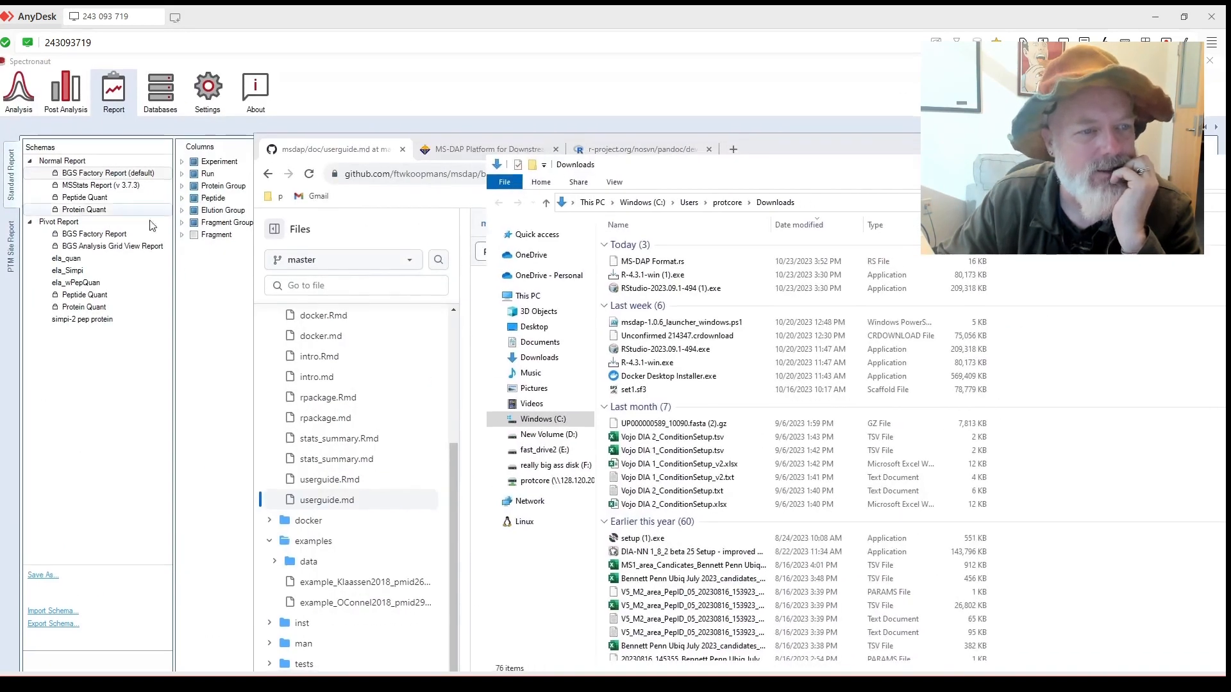
Import the MS-DAP Format.rs schema from Downloads into Spectronaut.
click(49, 539)
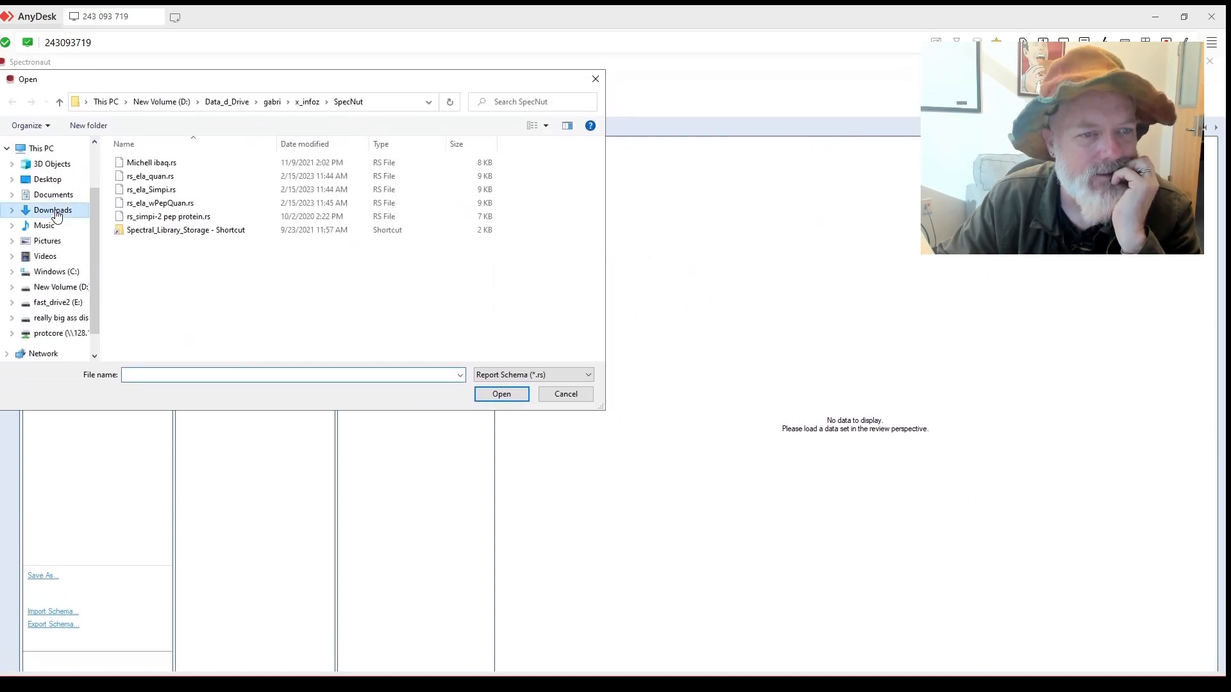
click(51, 212)
click(145, 182)
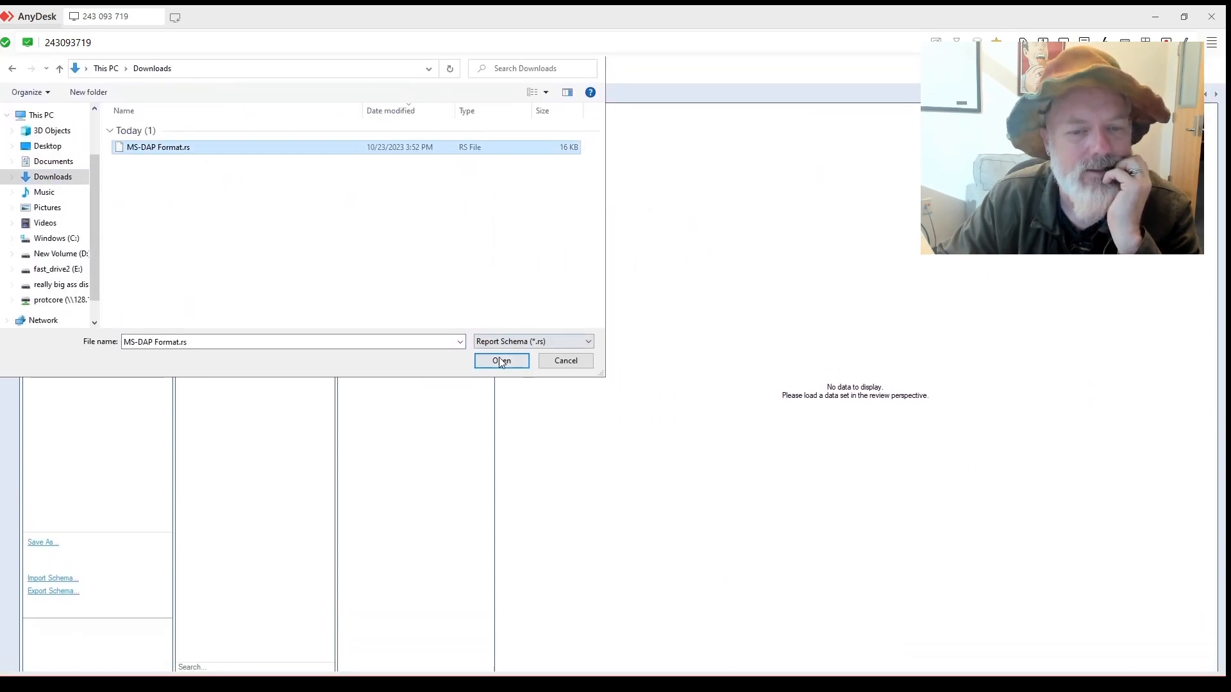
click(501, 359)
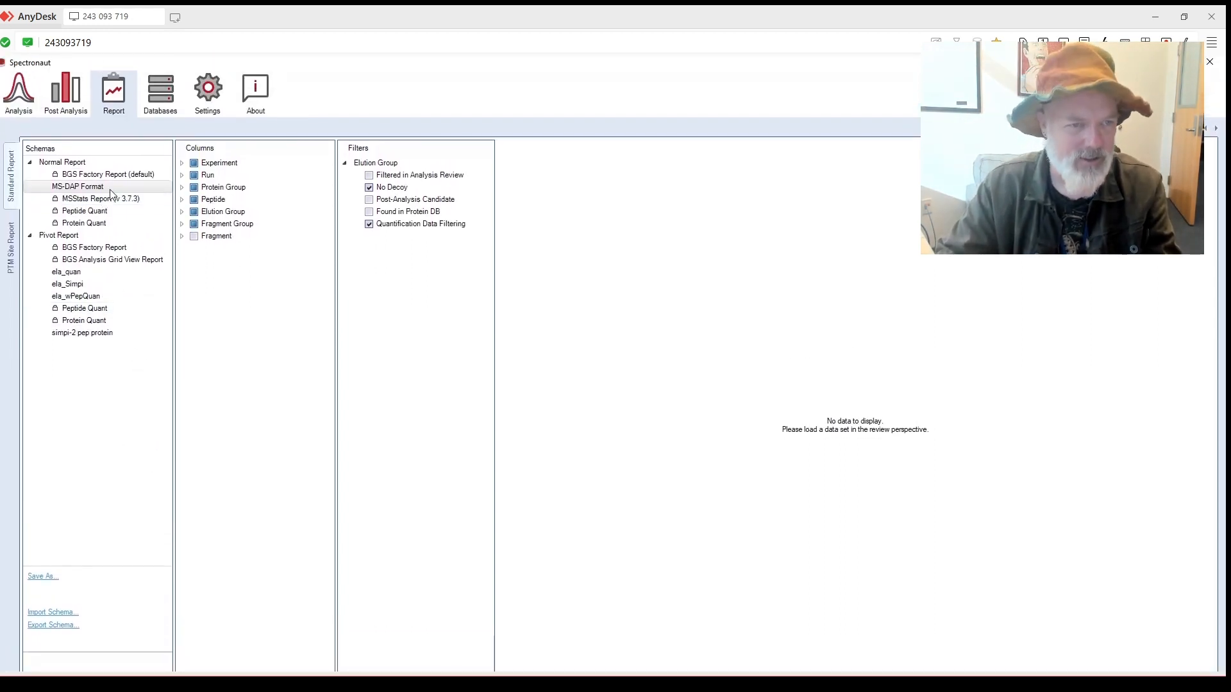
Minimize Spectronaut and the Downloads window, move Chrome down, and raise RStudio's install script.
double_click(252, 66)
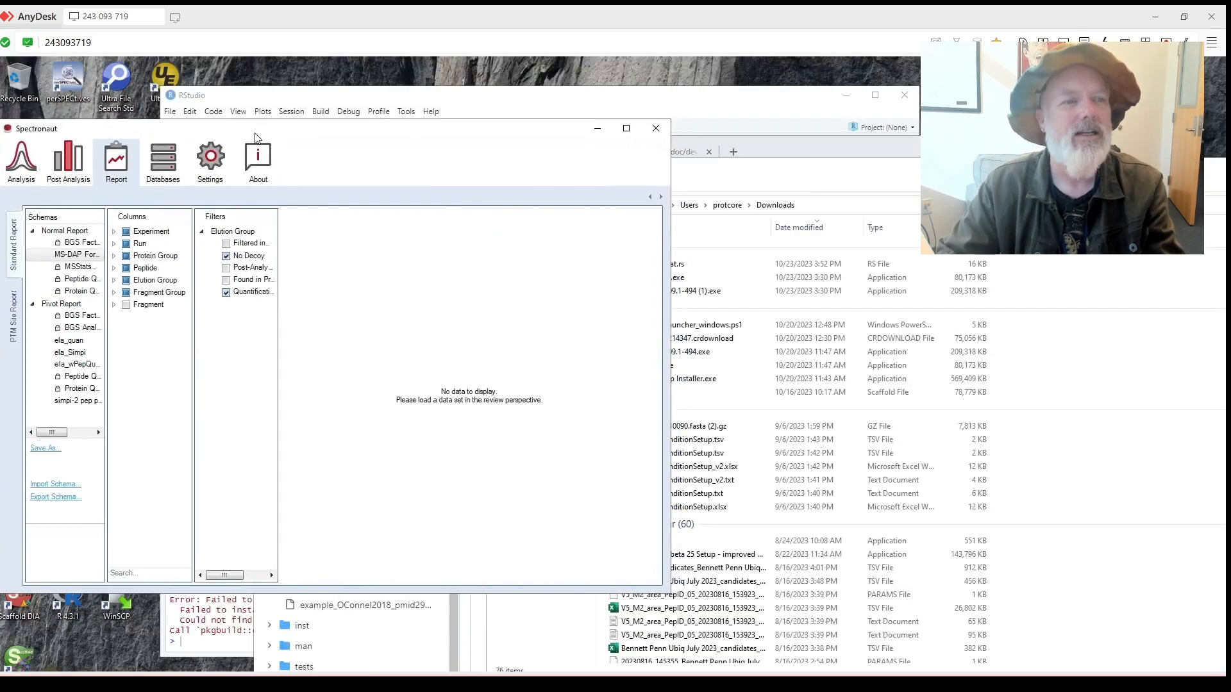
click(611, 126)
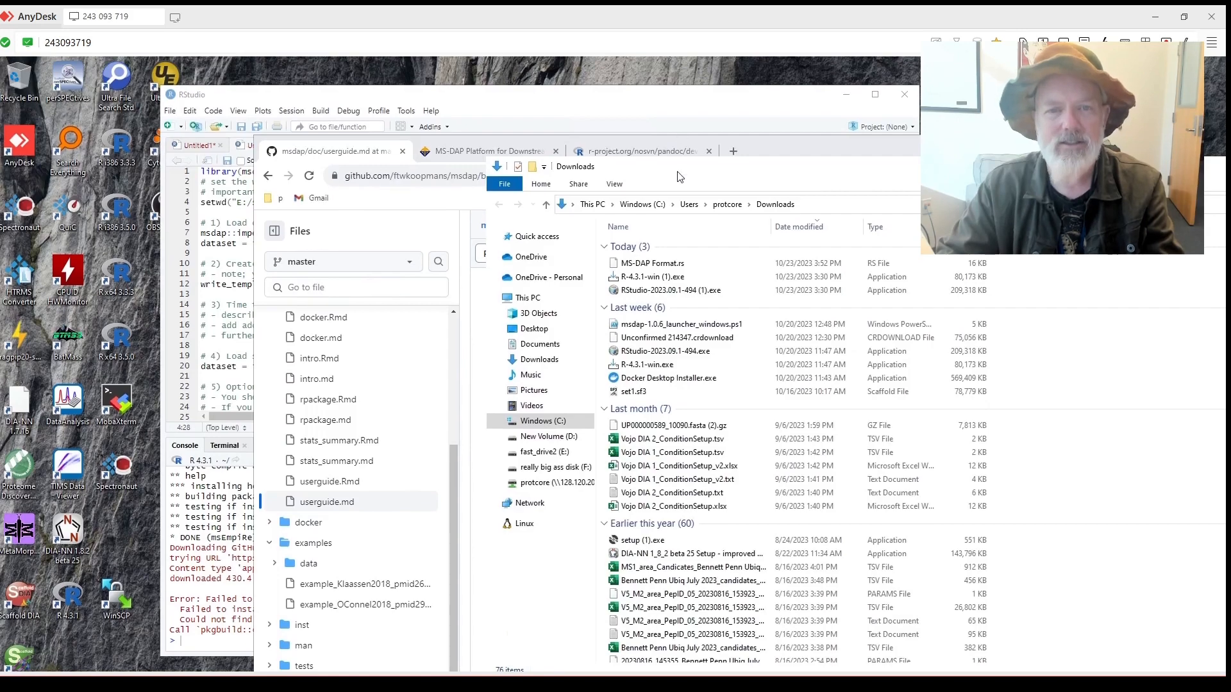
click(692, 63)
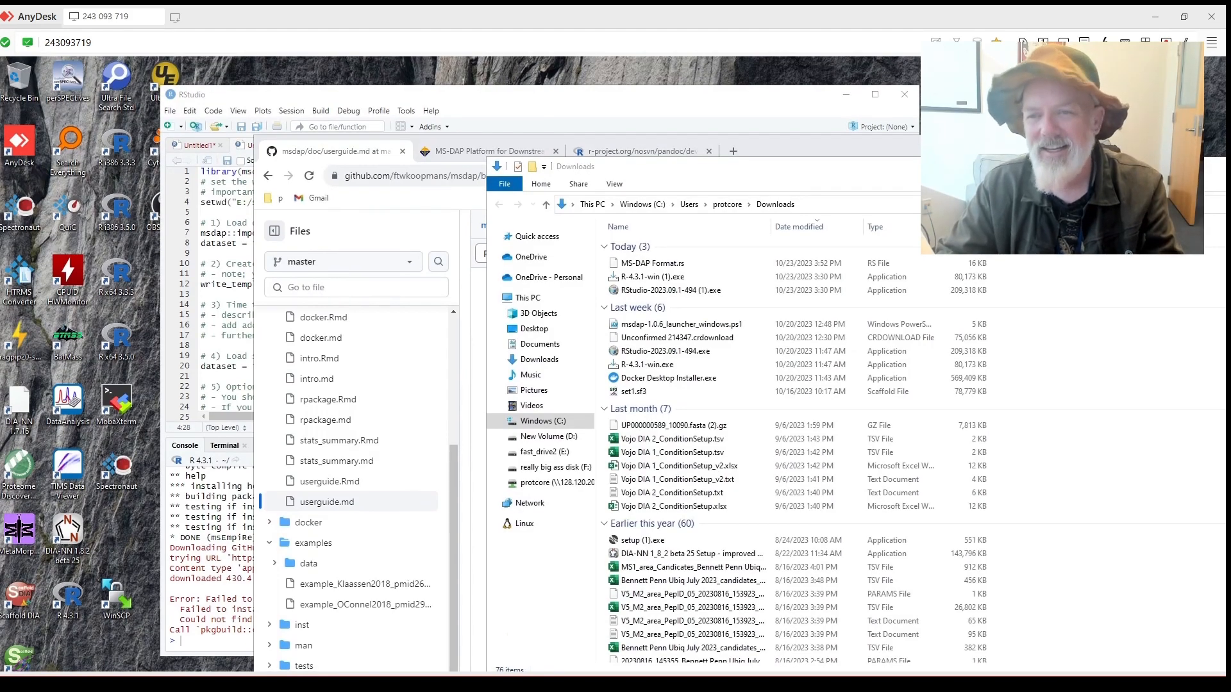
drag(1087, 169, 689, 160)
click(892, 156)
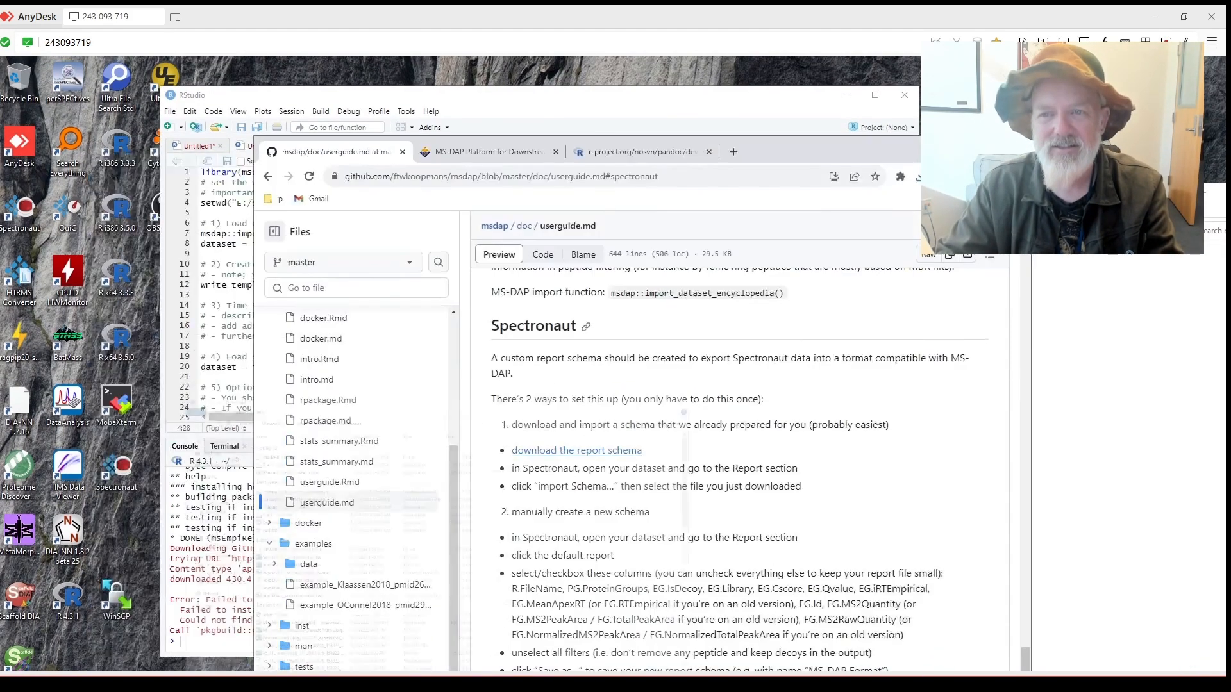
drag(770, 147, 885, 527)
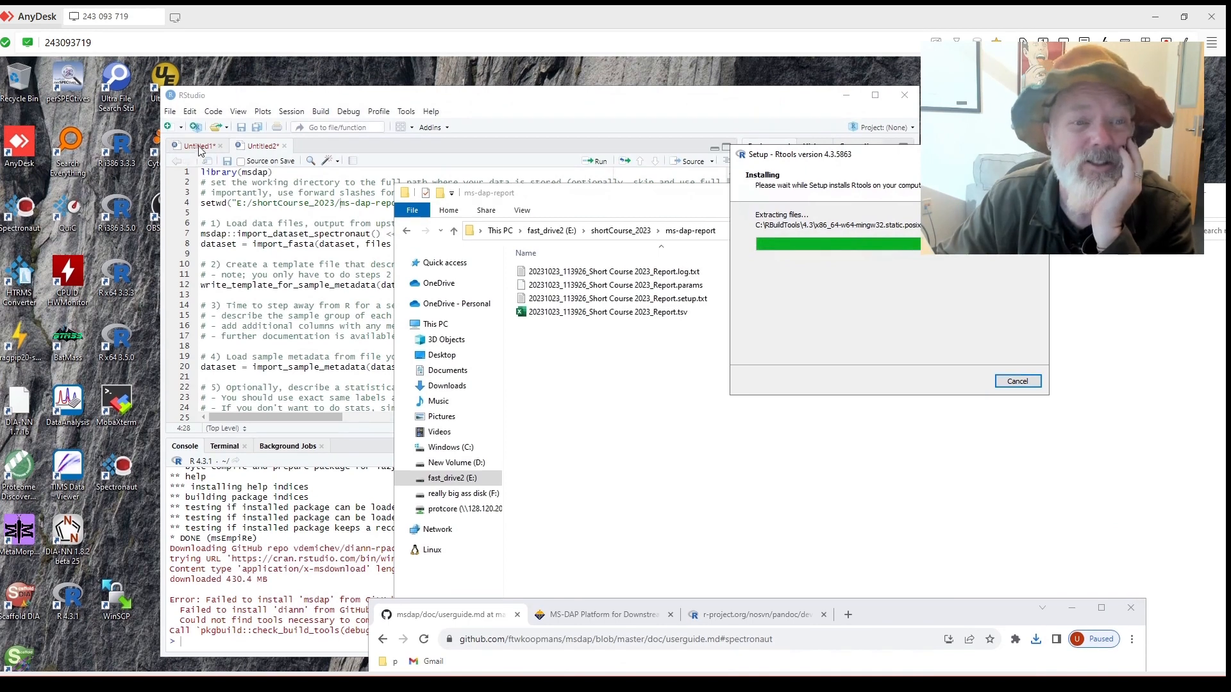
click(198, 147)
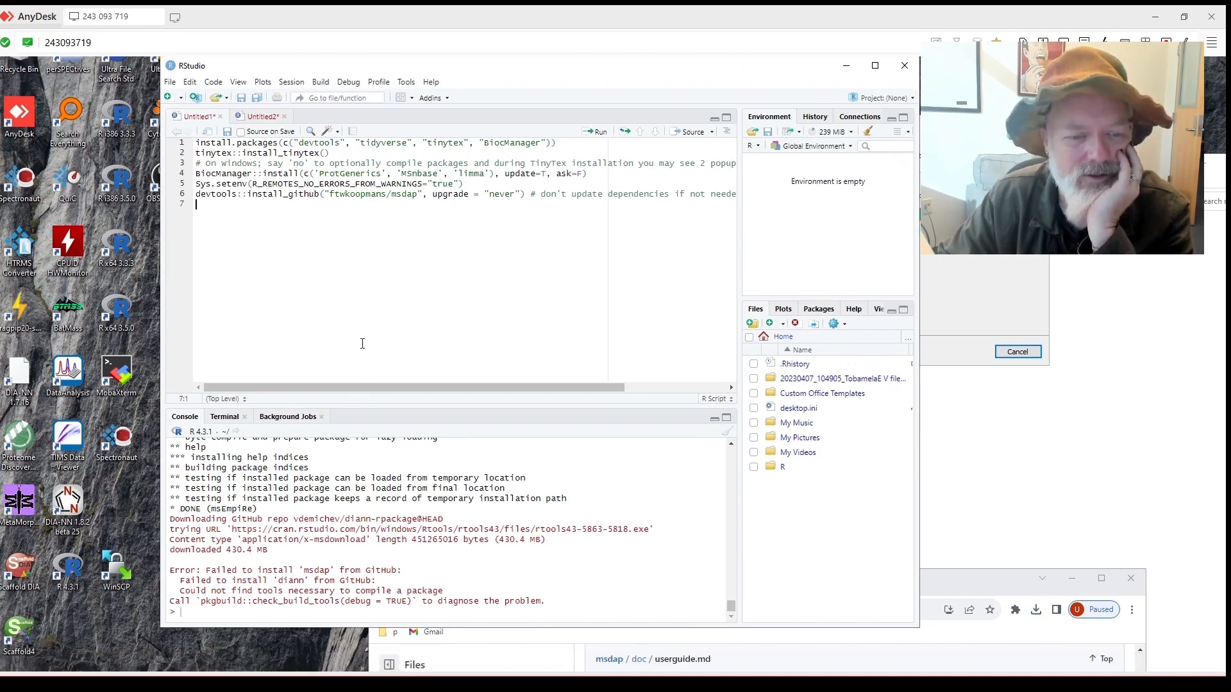
Run the script's tinytex::install_tinytex() line.
scroll(353, 489, up, 4)
scroll(354, 489, up, 2)
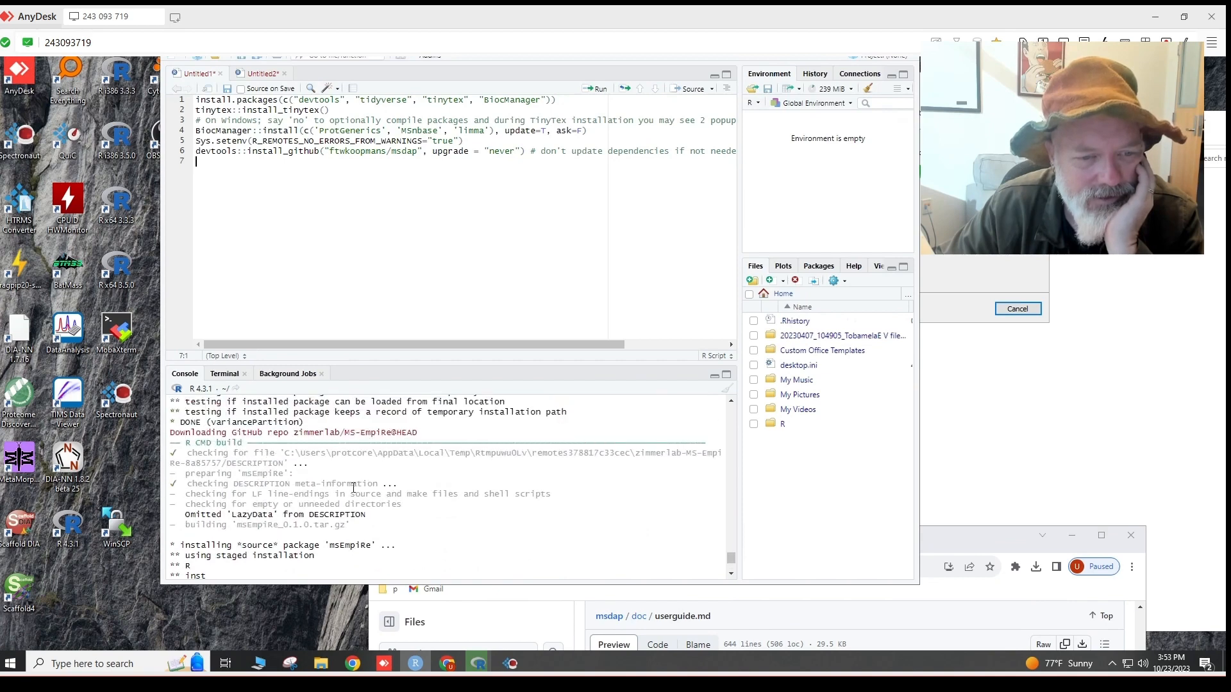
scroll(353, 489, up, 6)
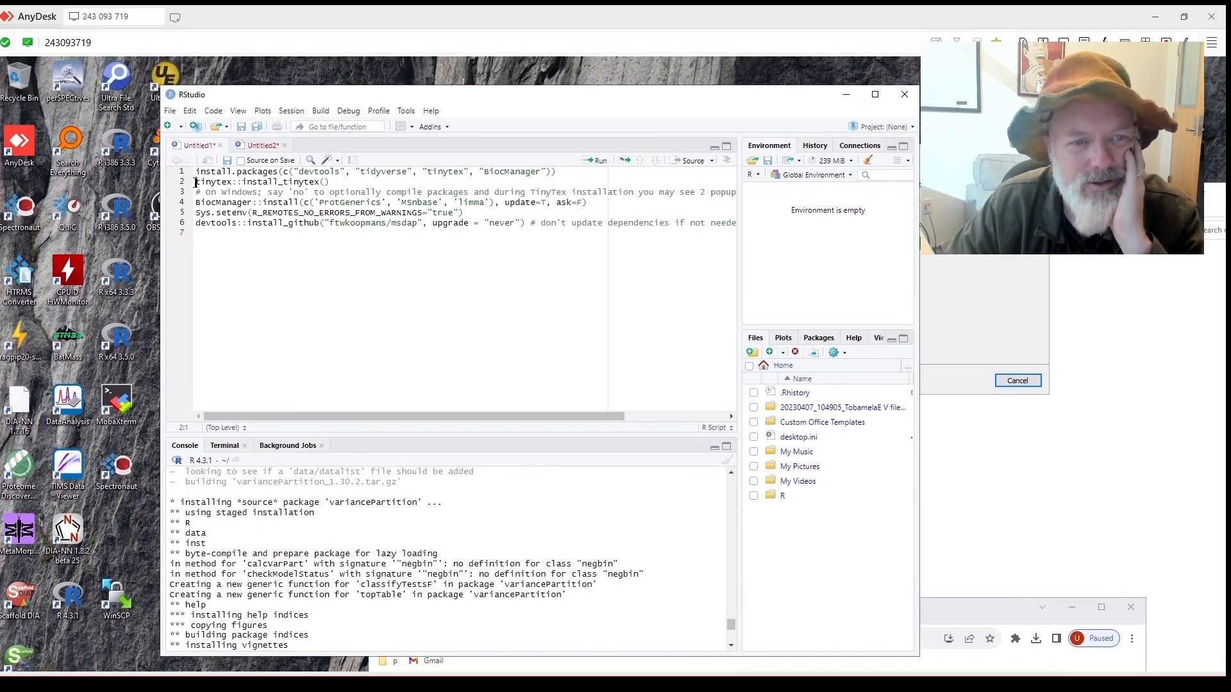
click(595, 162)
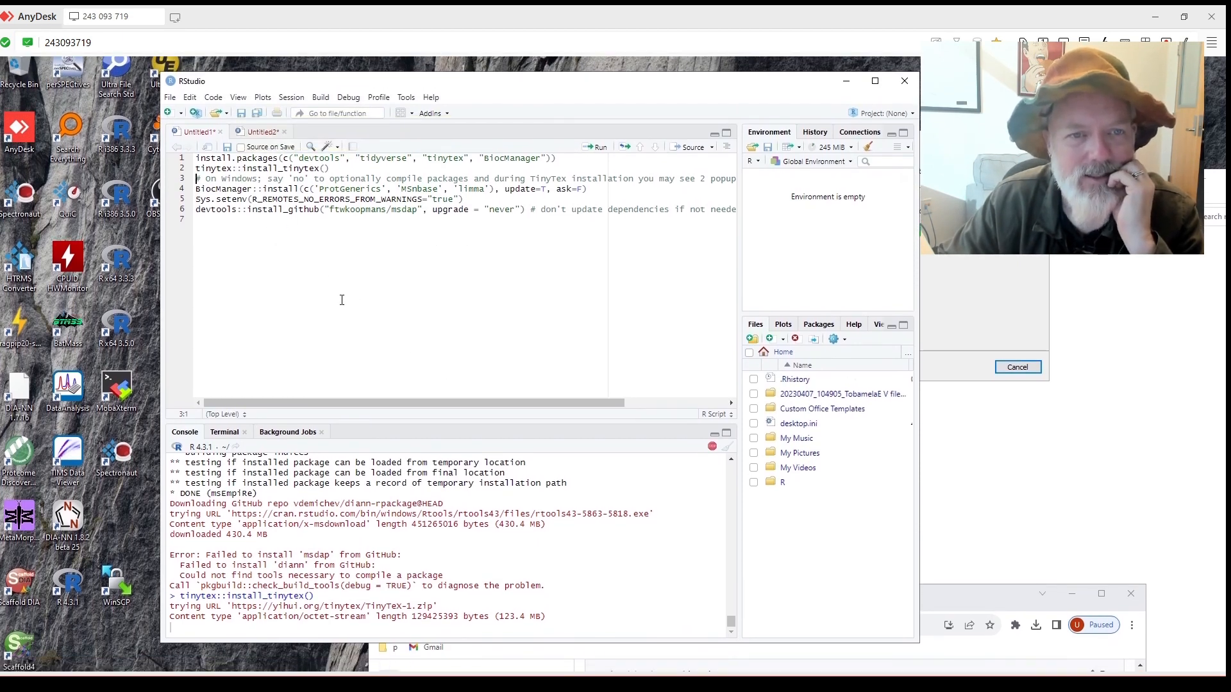
click(405, 114)
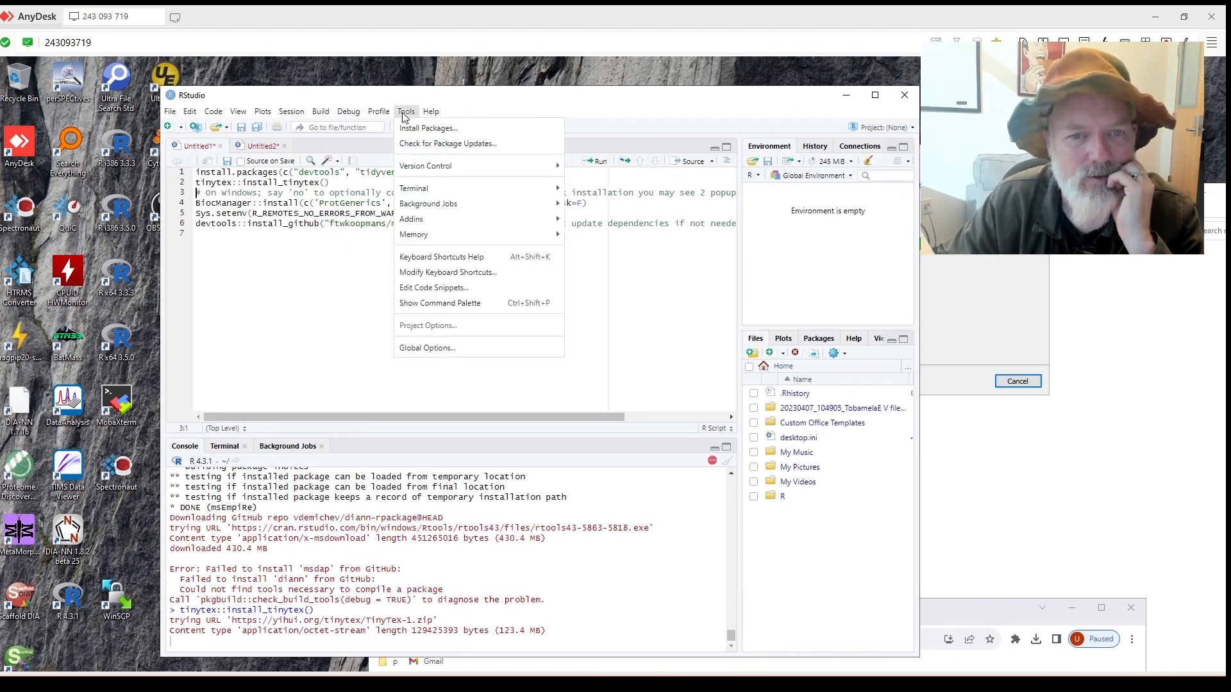
click(430, 111)
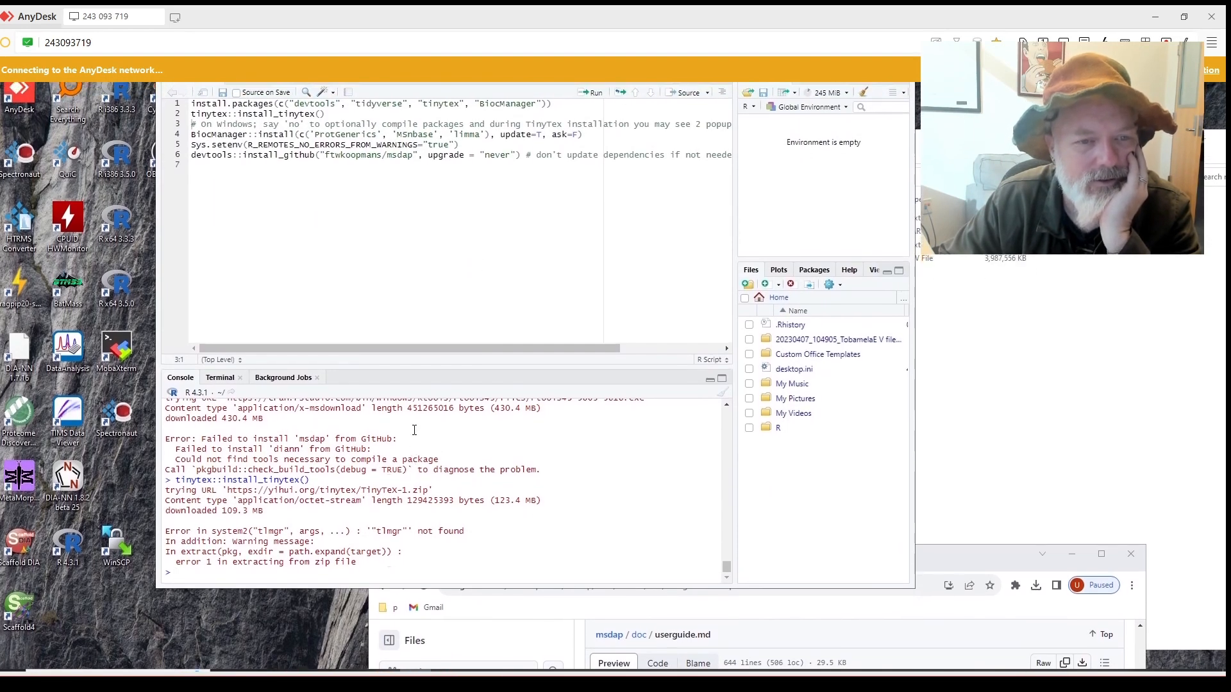
Rerun tinytex::install_tinytex() from line 2 and select 'tinytex' in that line.
scroll(414, 425, up, 2)
click(192, 193)
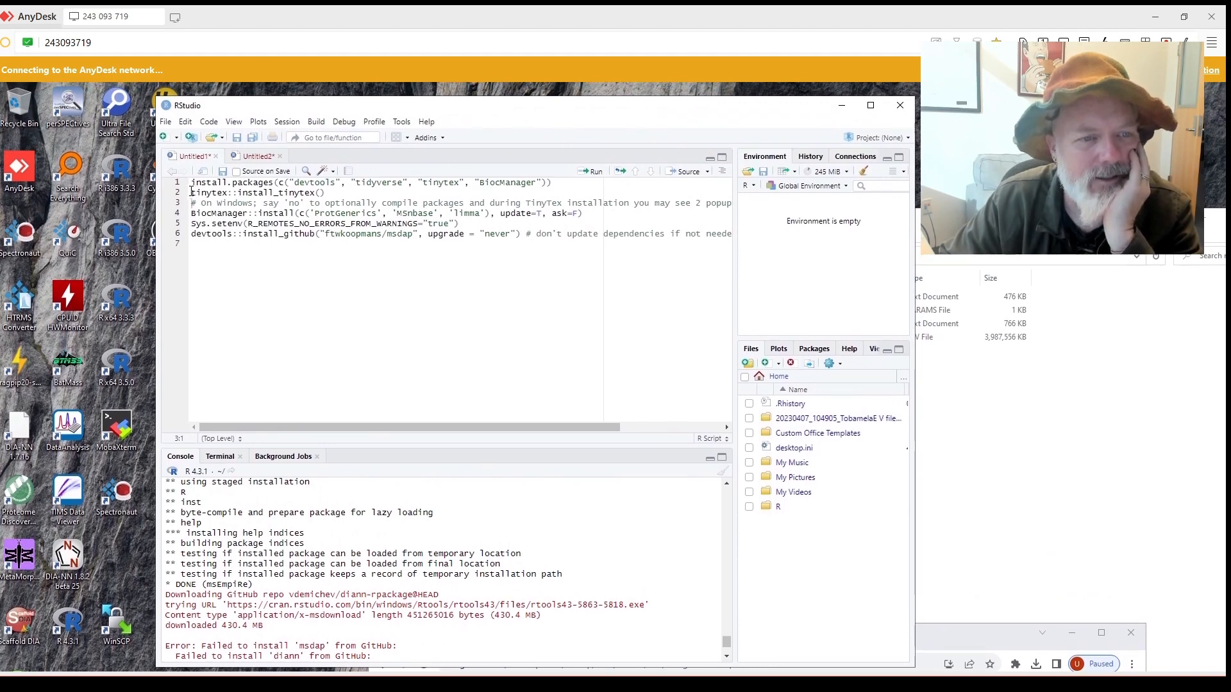
click(584, 172)
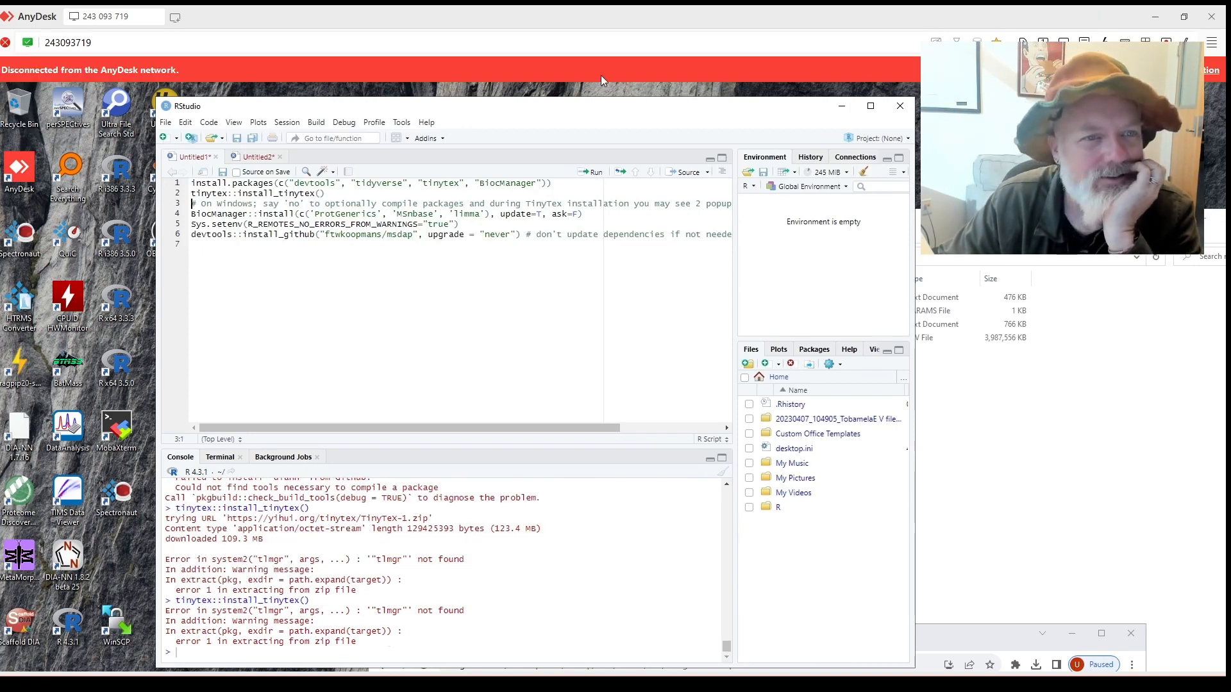
drag(571, 114, 606, 111)
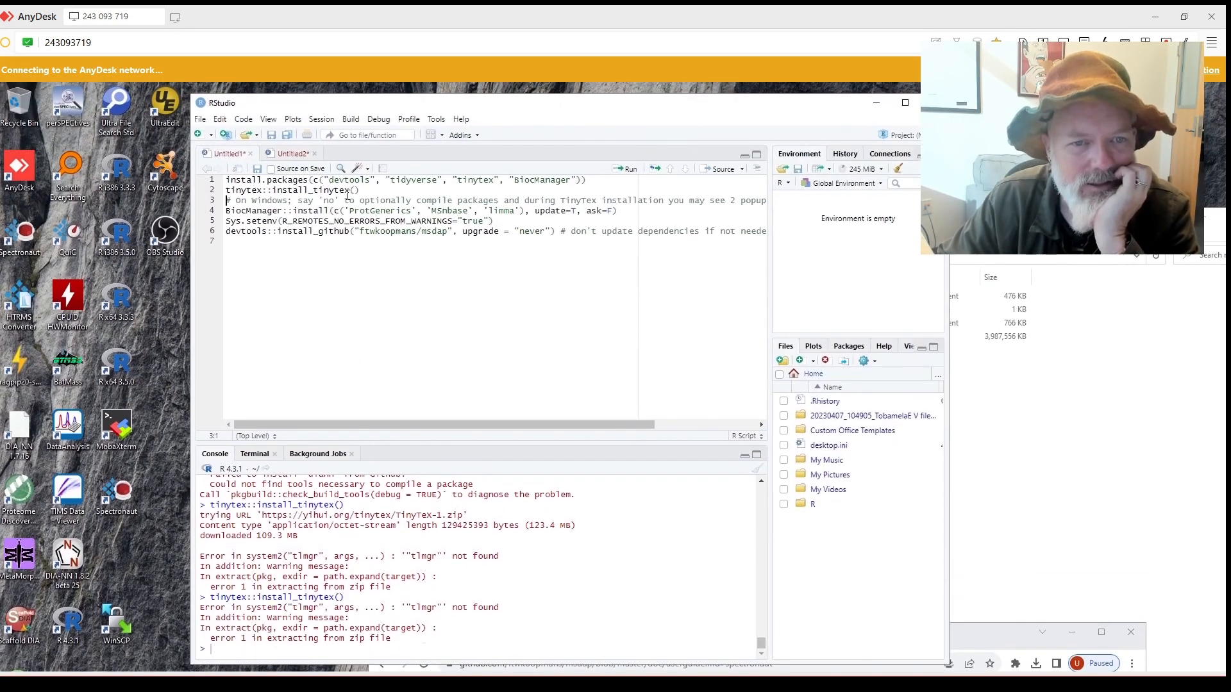
drag(351, 191, 334, 191)
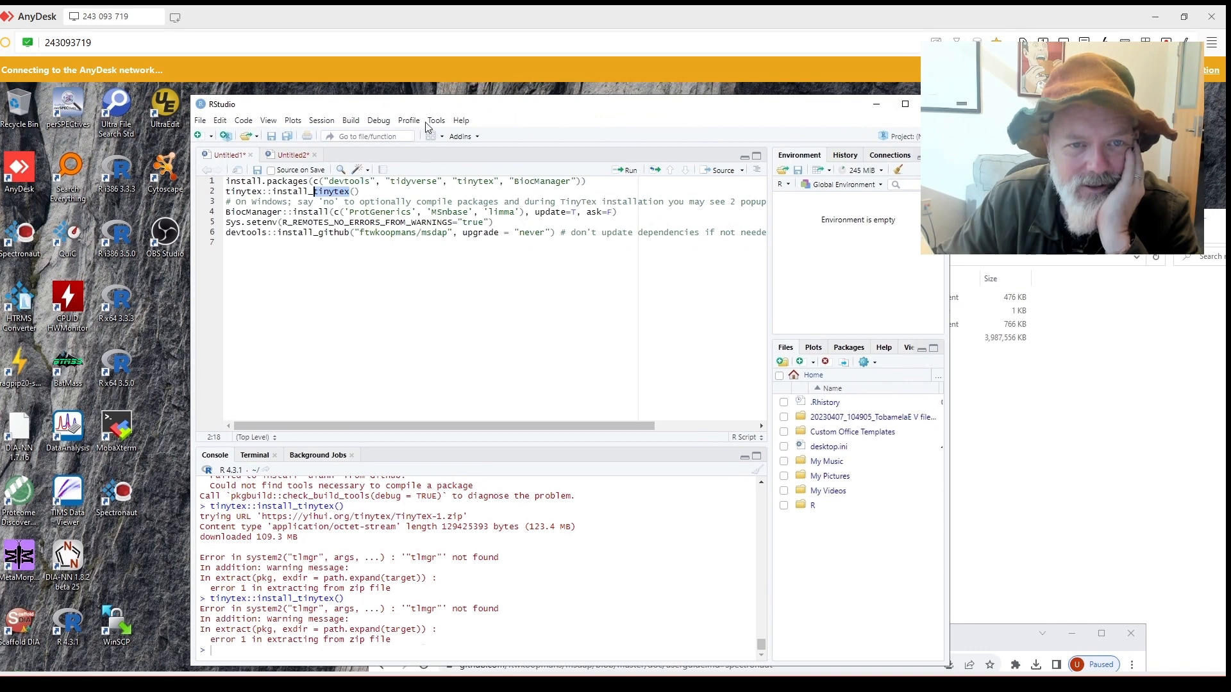
Open Tools > Install Packages and enter tinytex as the package name.
click(436, 120)
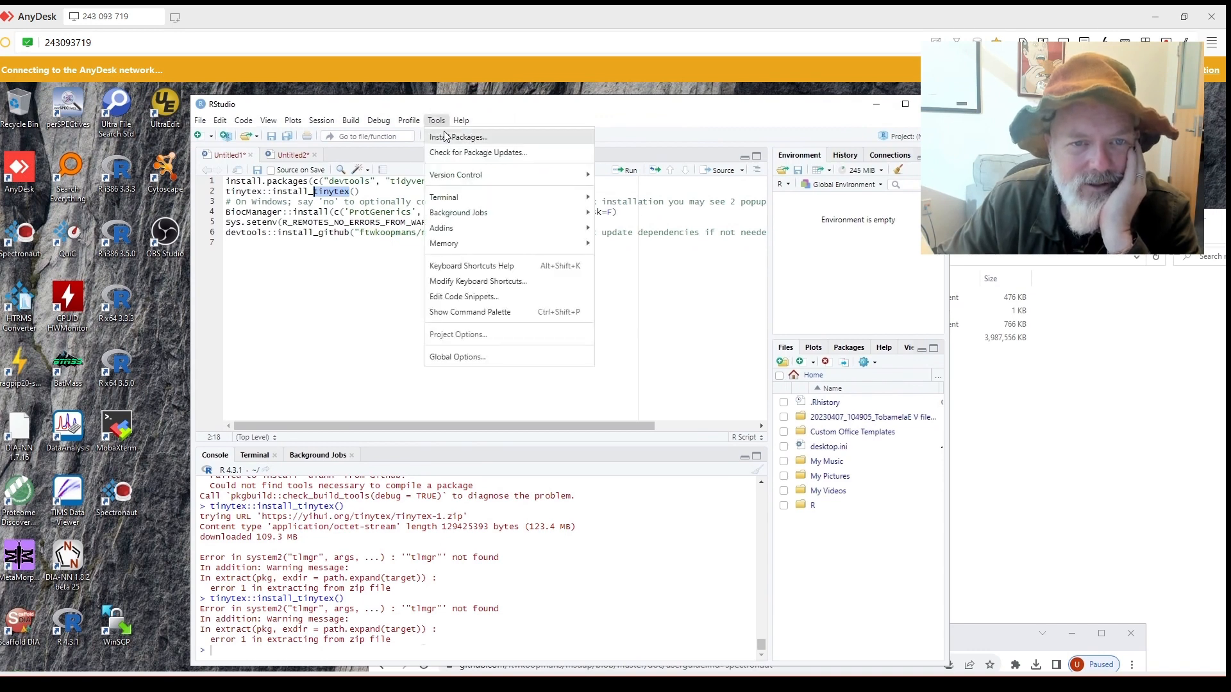
click(447, 136)
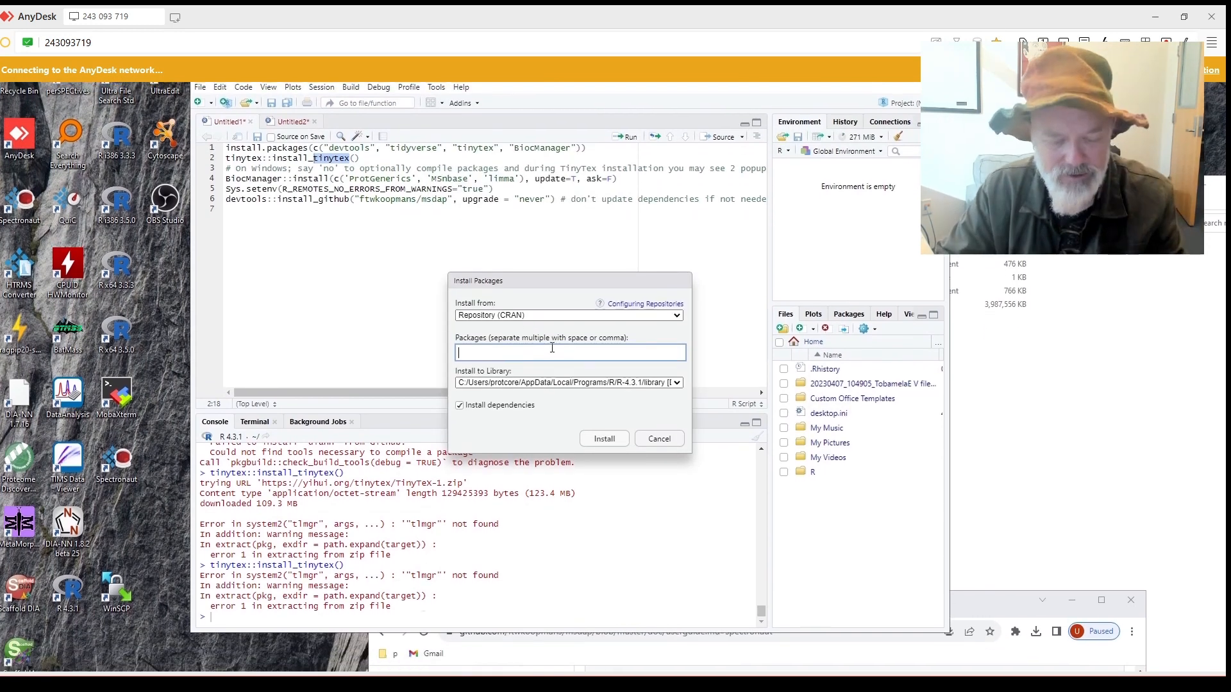
text(E:\shortCourse_2023\ms-dap-report)
drag(624, 357, 366, 332)
key(BackSpace)
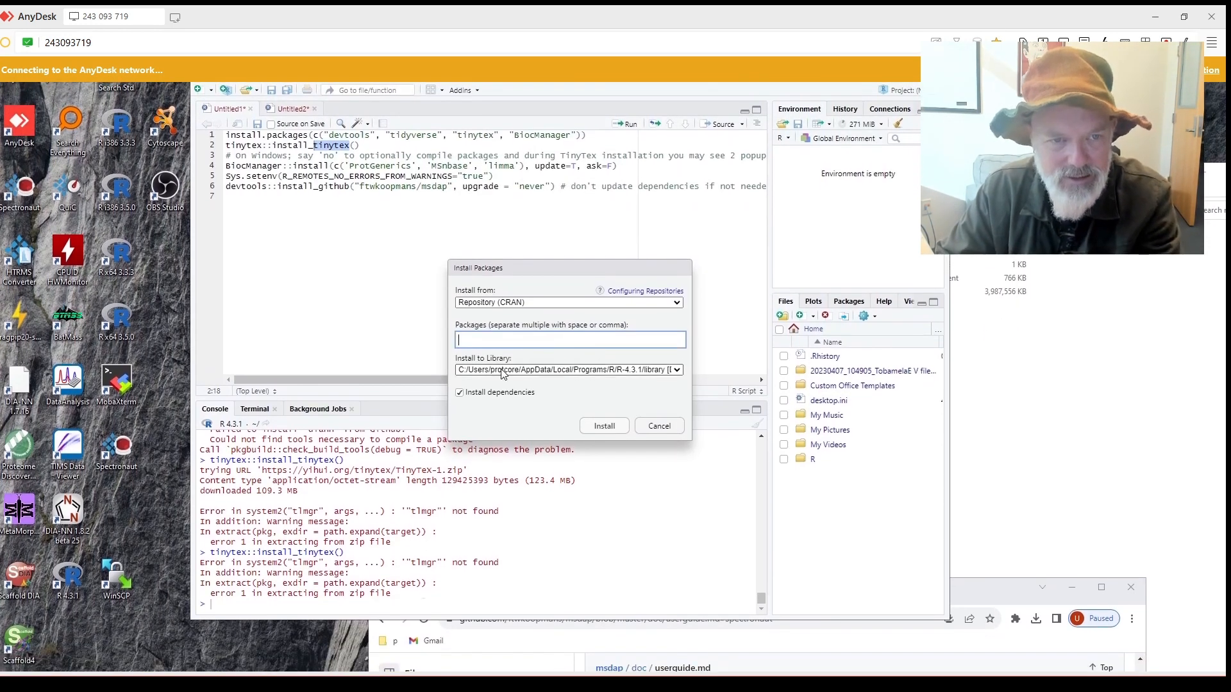
text(tinytex)
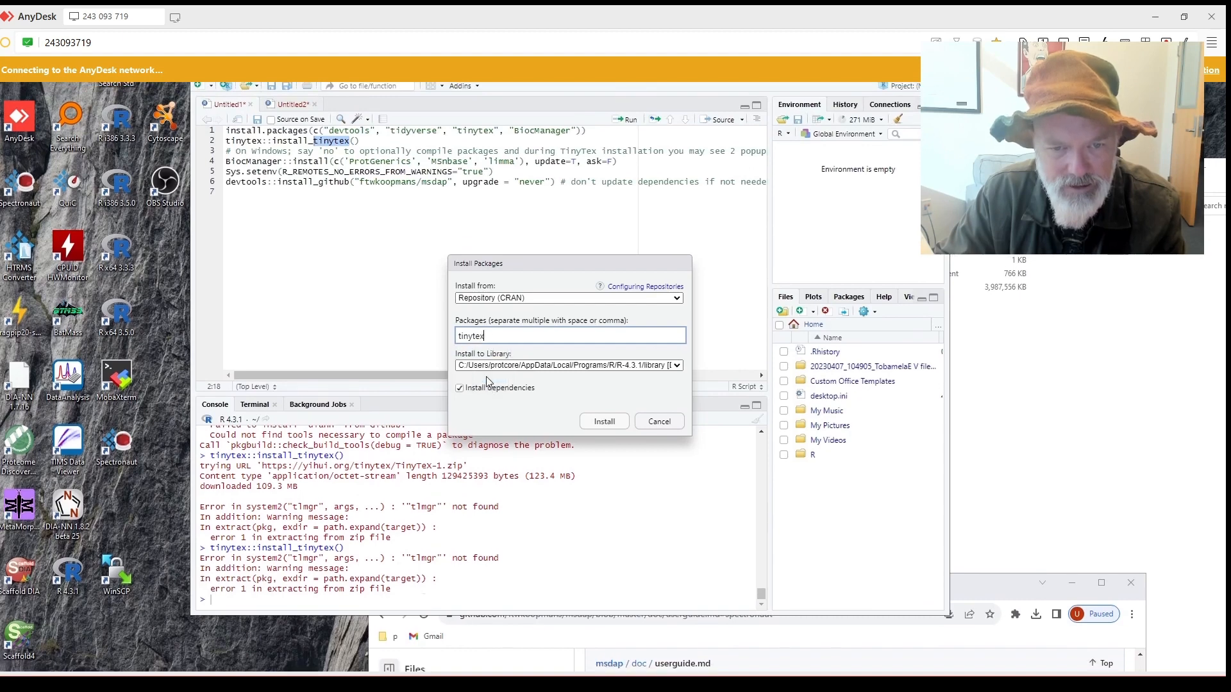
Install tinytex, restarting R first and agreeing to crash reporting.
click(603, 406)
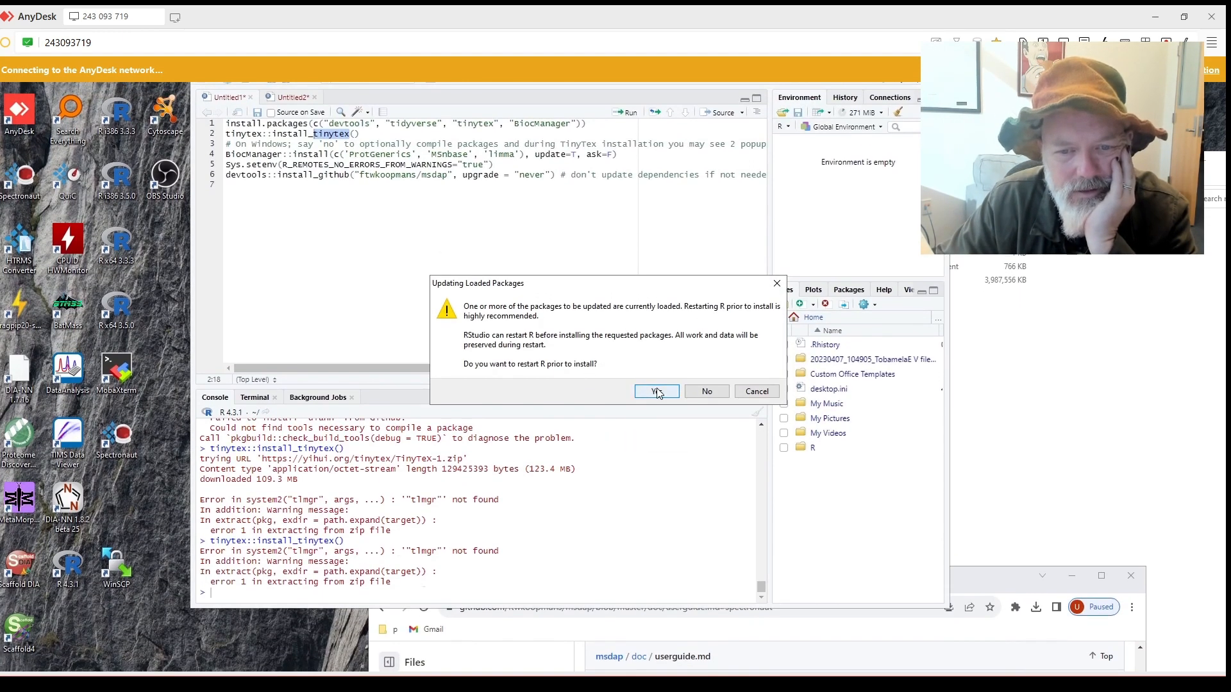
click(657, 391)
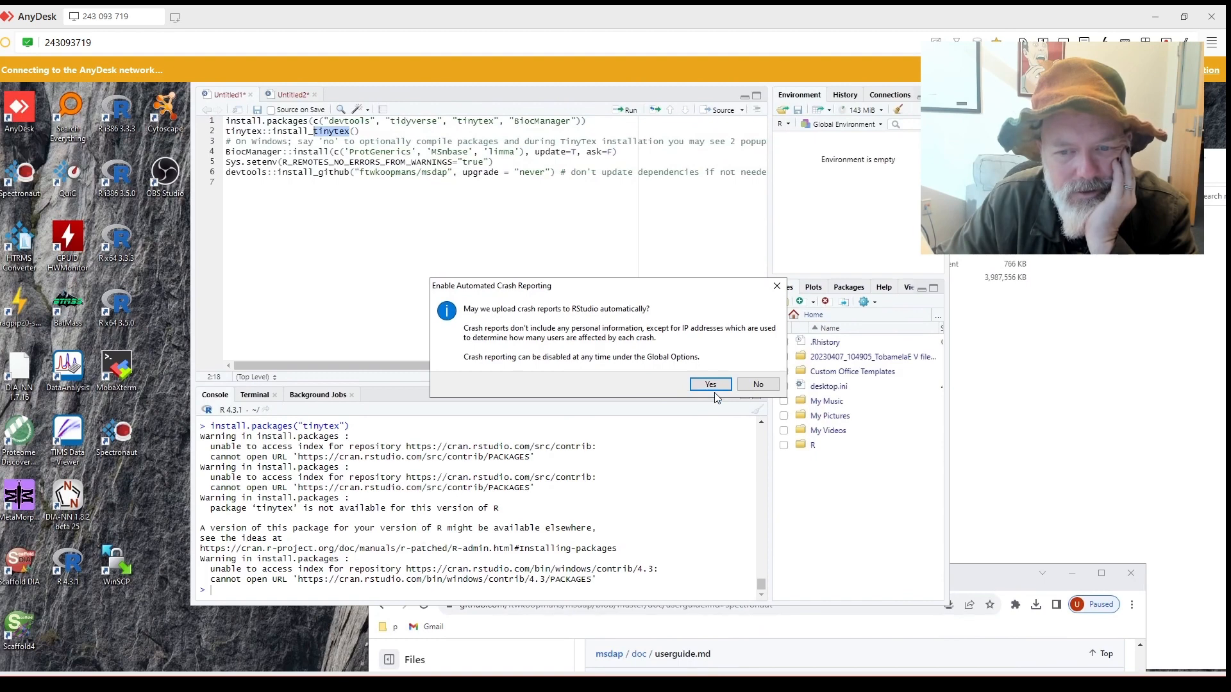
click(713, 388)
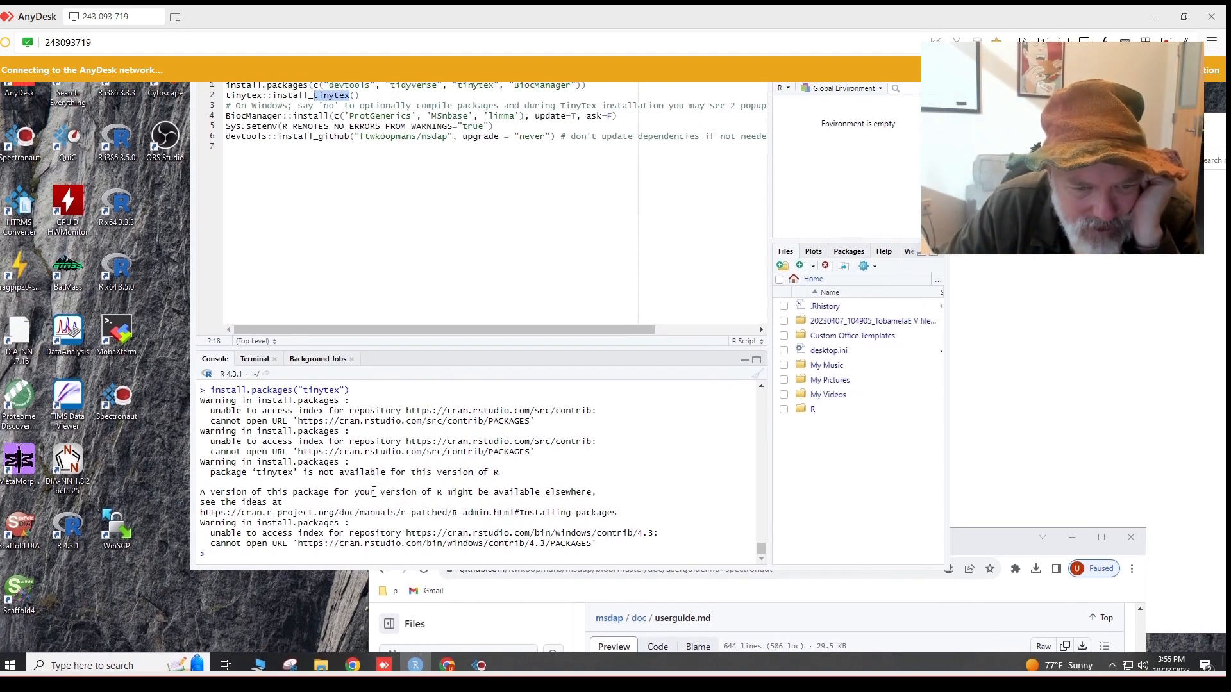
Rerun tinytex::install_tinytex() from line 2, select 'tinytex' in the console, and raise Chrome.
scroll(372, 493, up, 2)
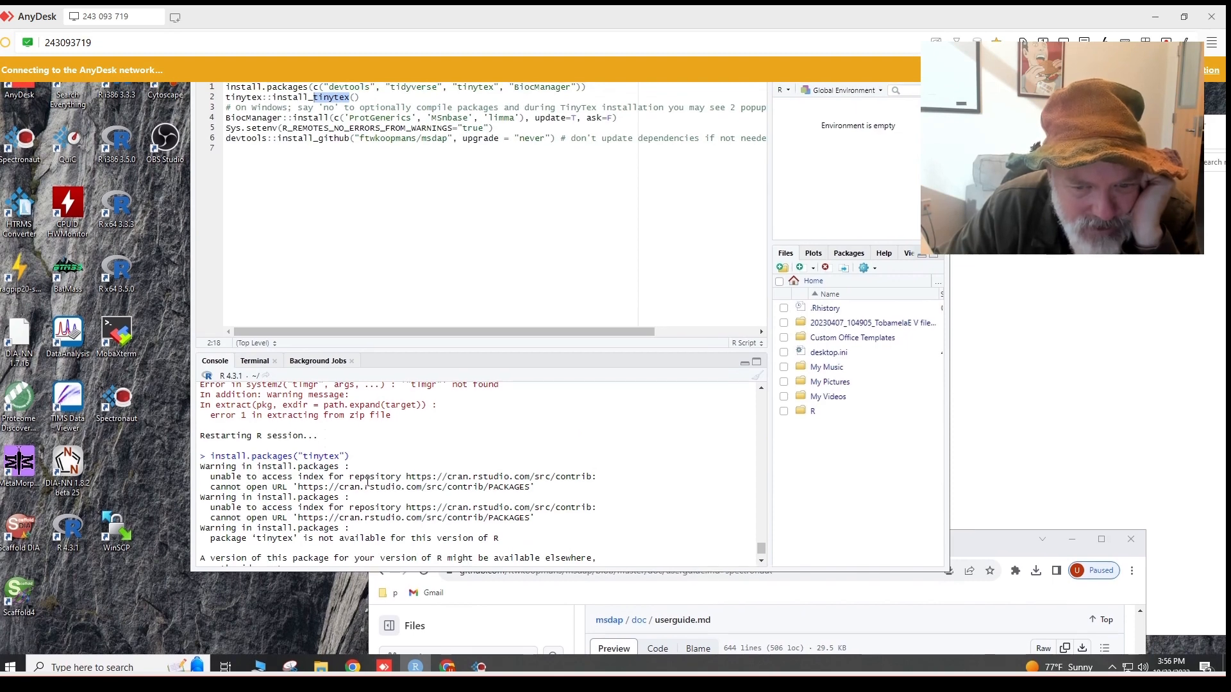
scroll(372, 475, down, 2)
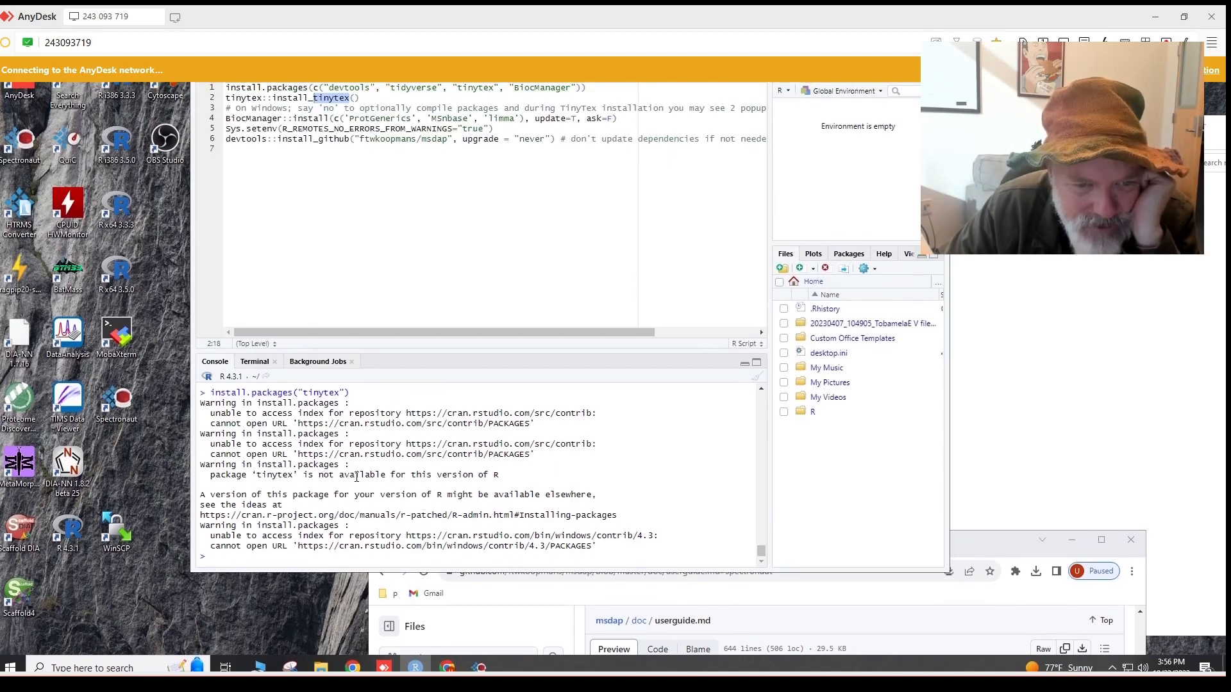
scroll(351, 479, up, 2)
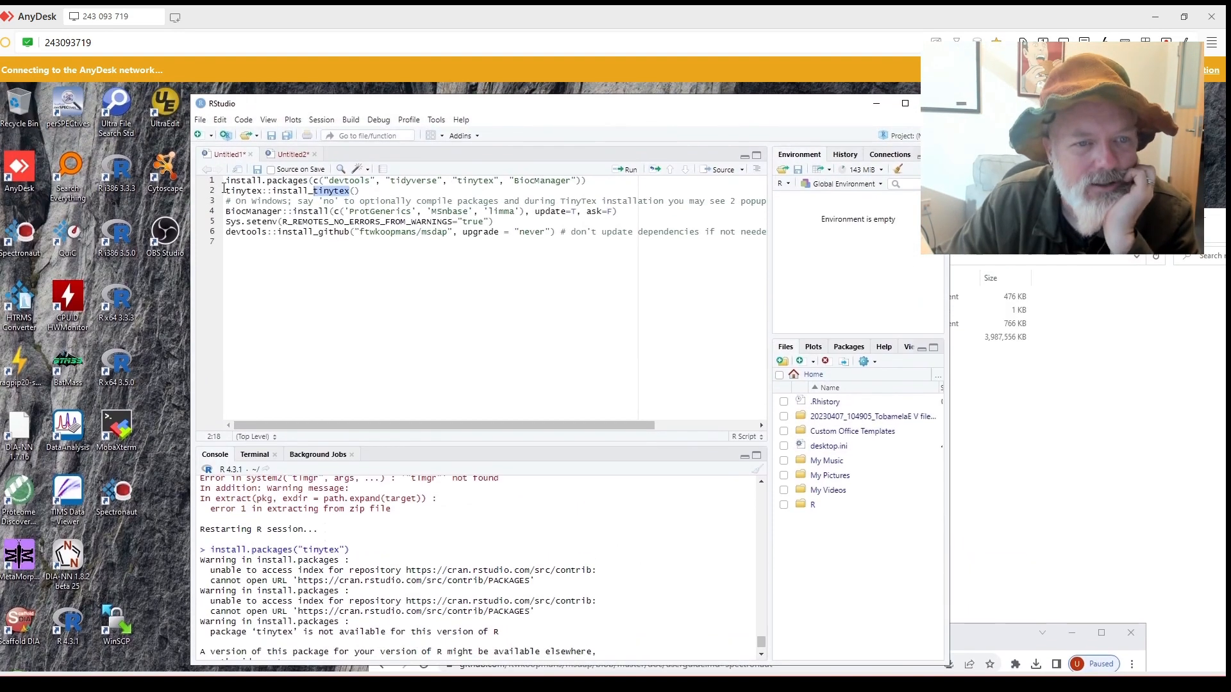
click(224, 191)
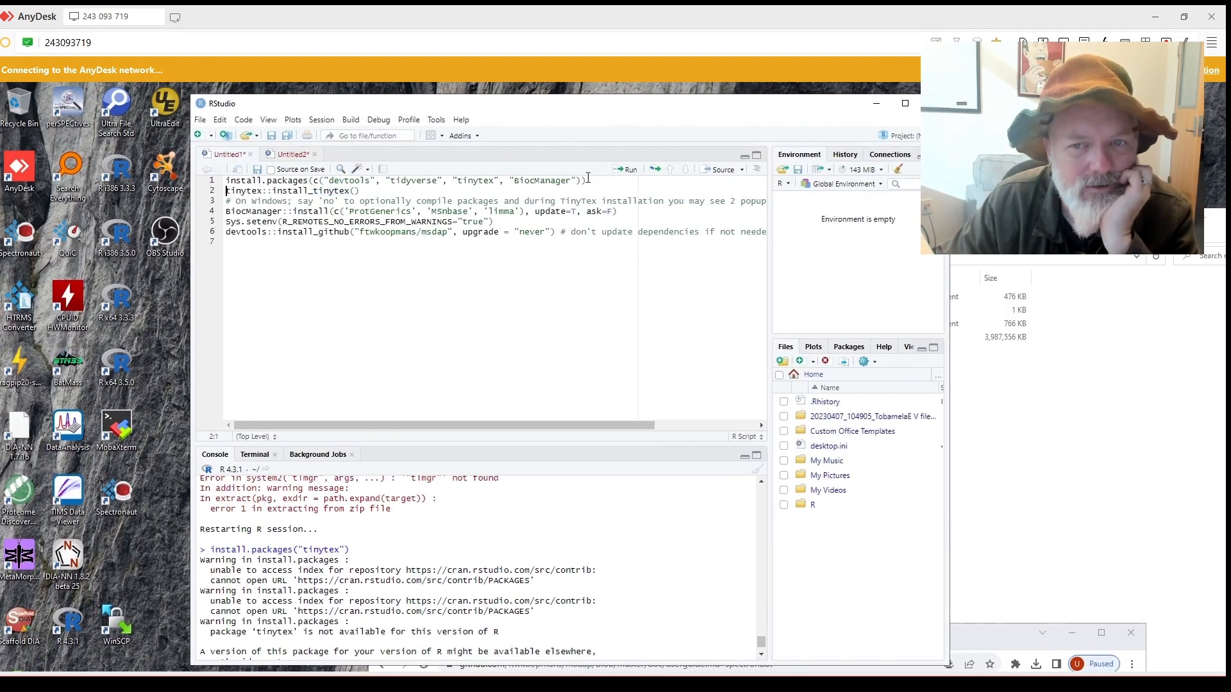
click(626, 169)
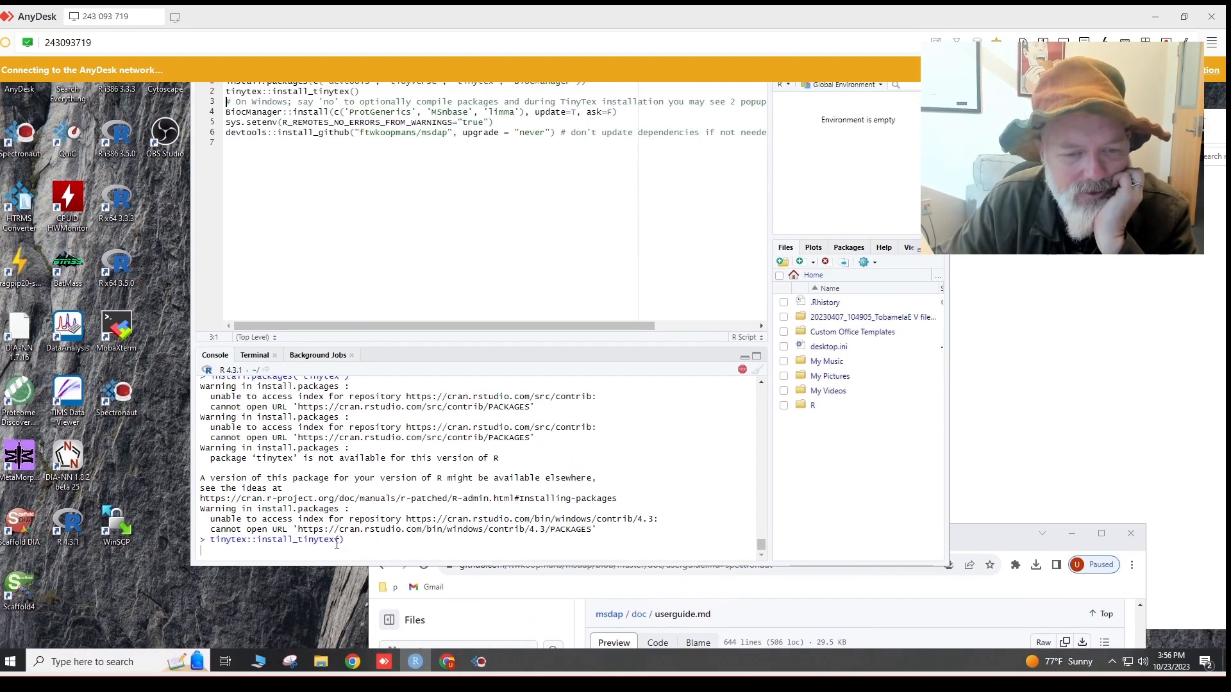
double_click(303, 543)
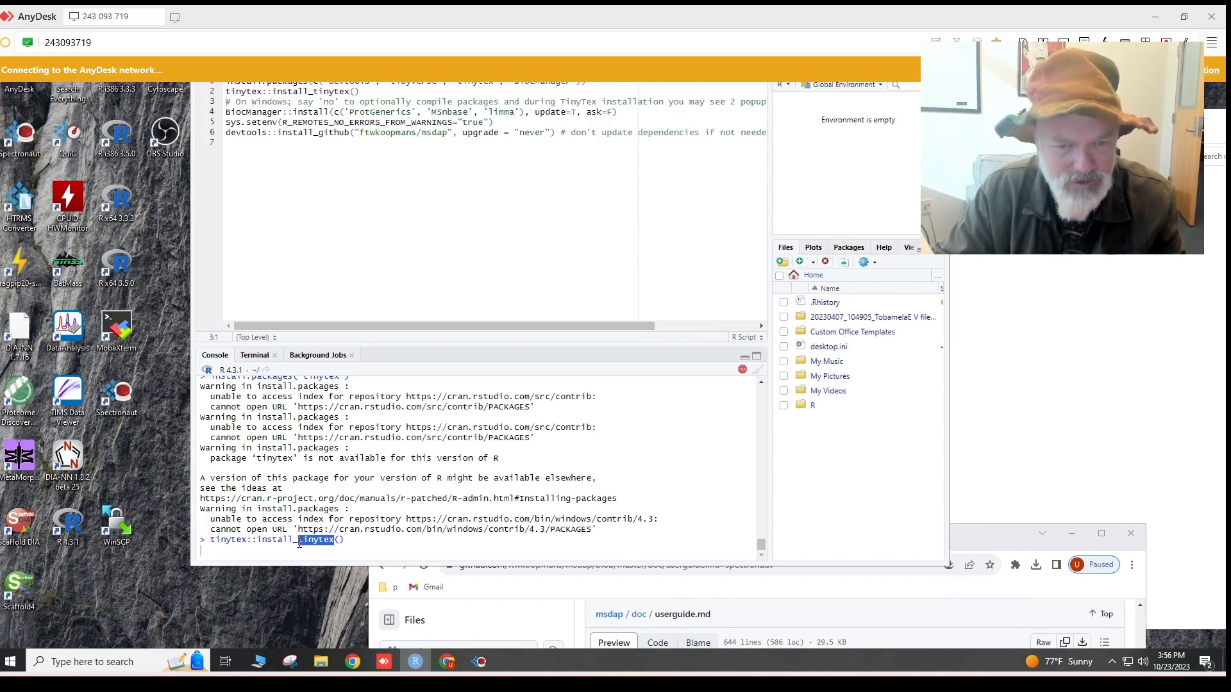
drag(978, 531, 856, 225)
Search Google in a new tab for 'tinytex r 4.3'.
click(856, 224)
text(tinytex)
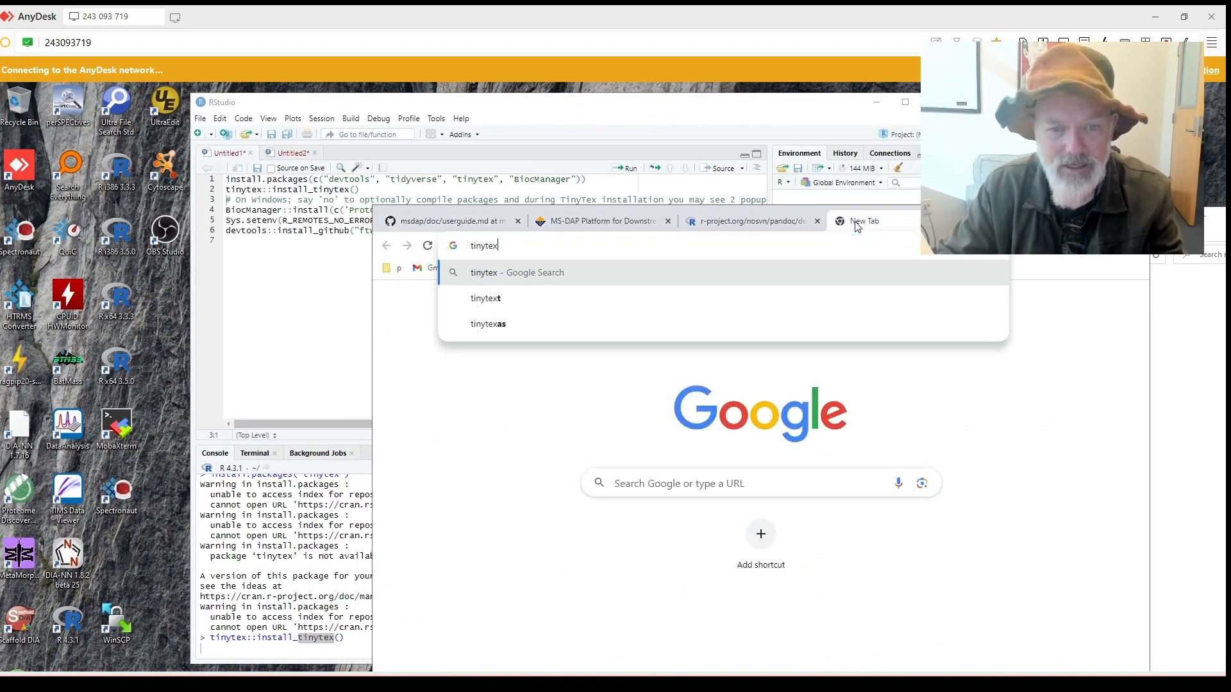
text(r 4.3)
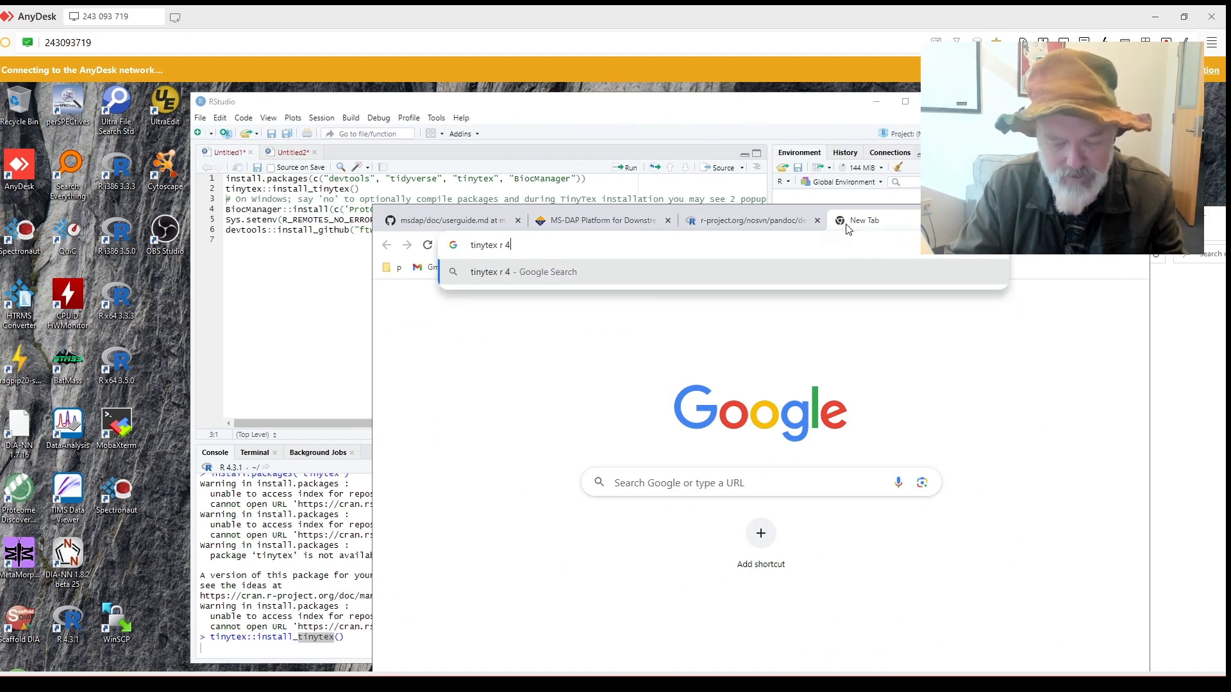
key(Return)
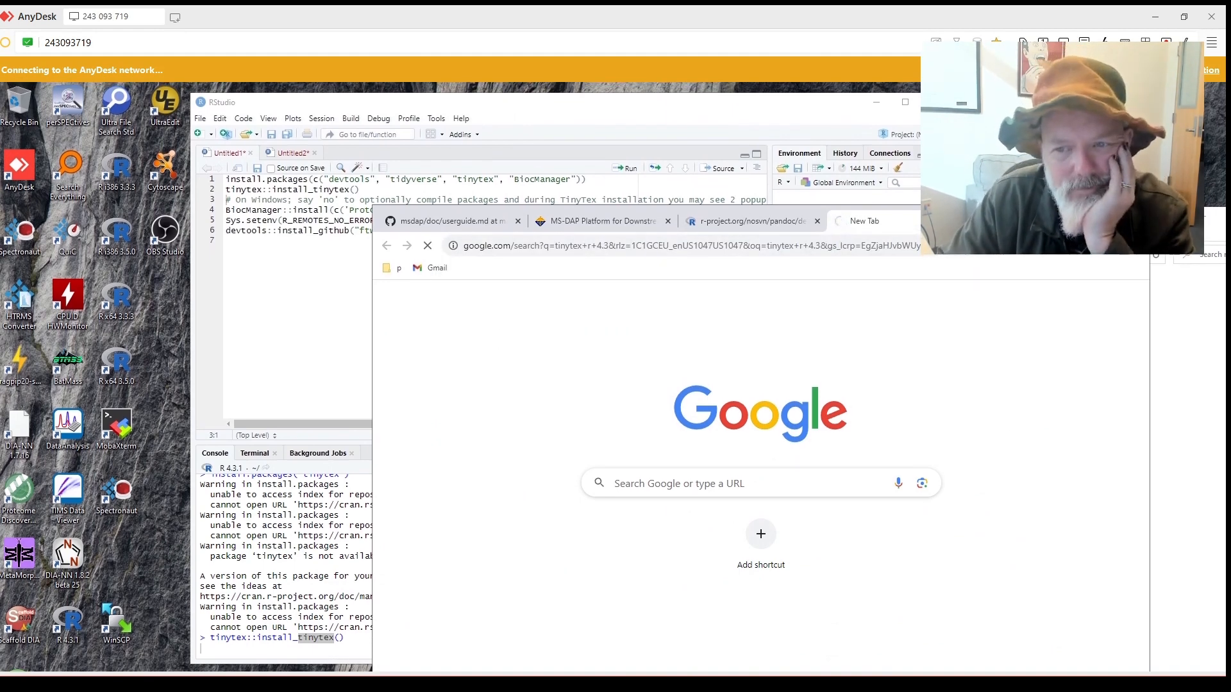
drag(1025, 221, 976, 144)
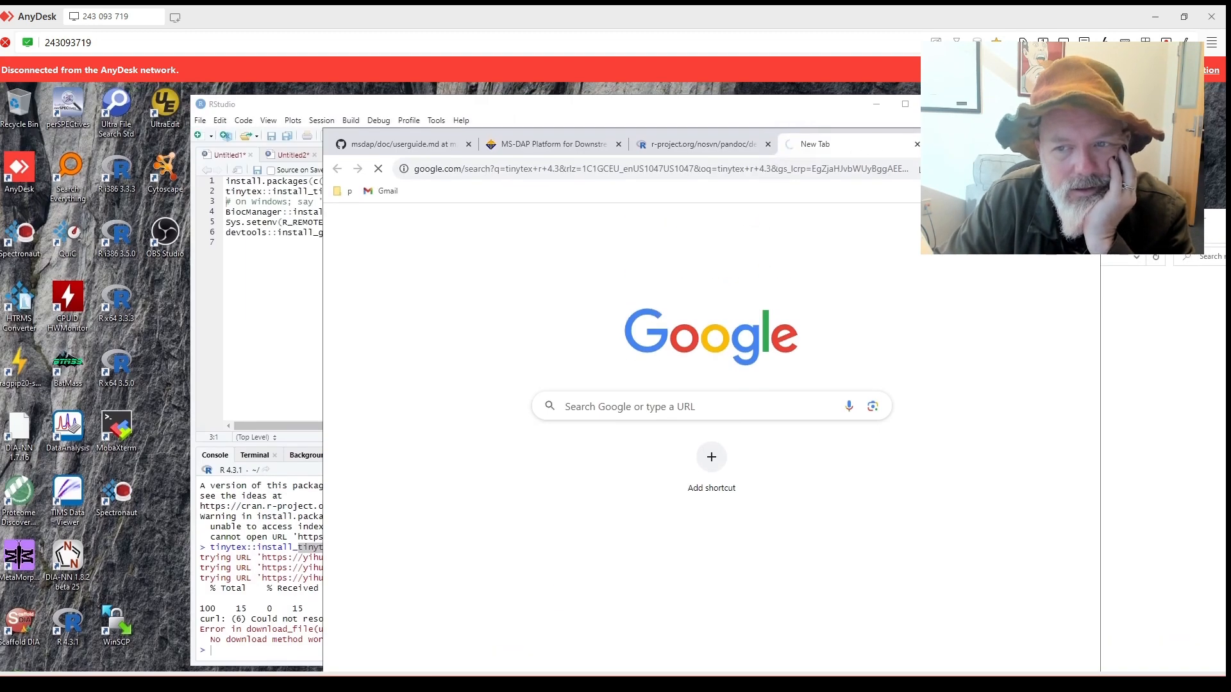
Open google.com in another tab and type 'tinytex r 4' into the search box.
key(ctrl+t)
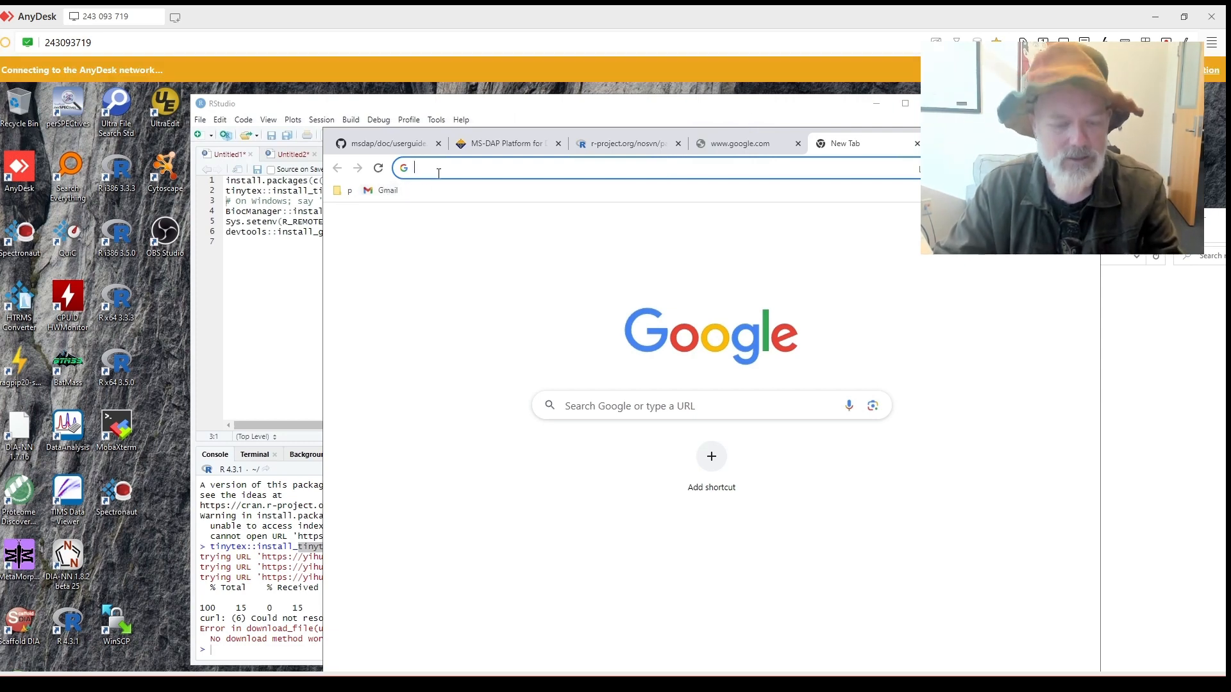
text(goo)
key(Return)
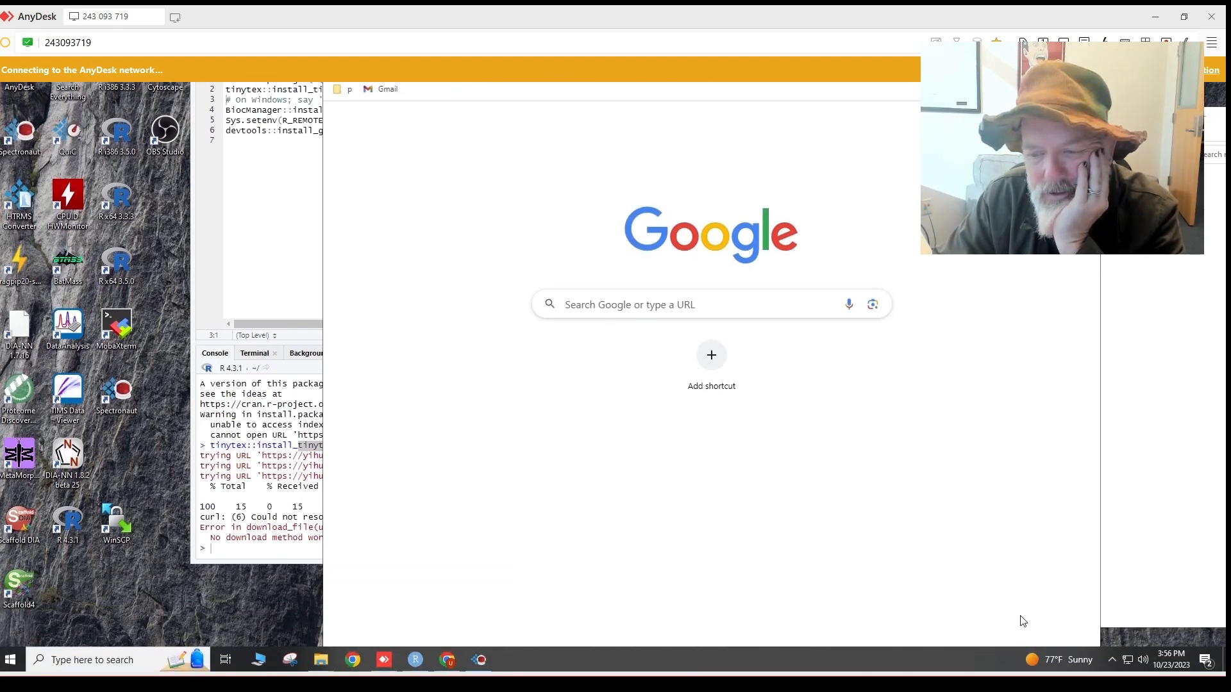
click(1113, 663)
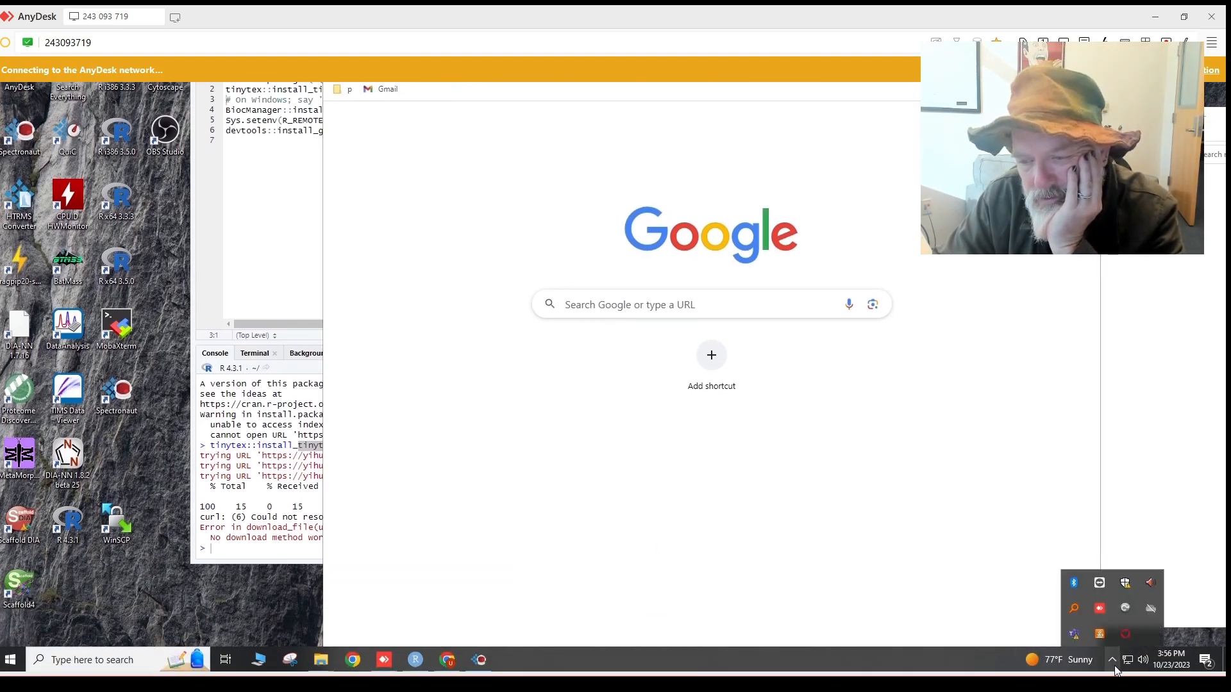
click(917, 547)
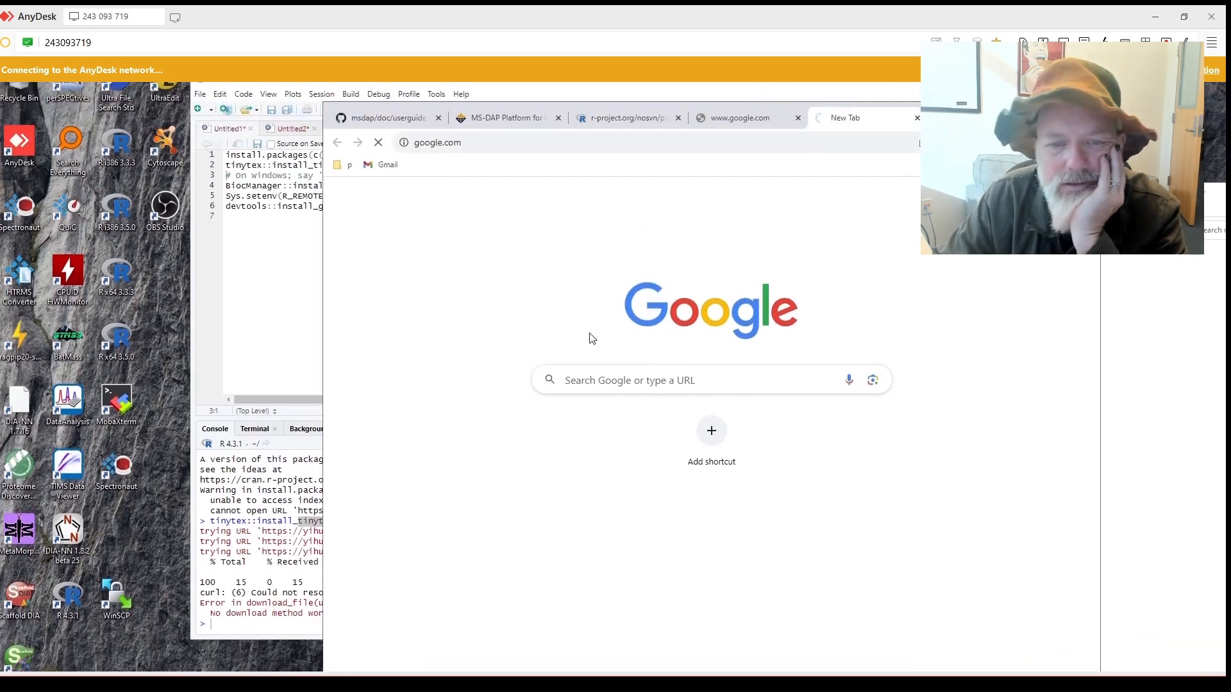
click(609, 373)
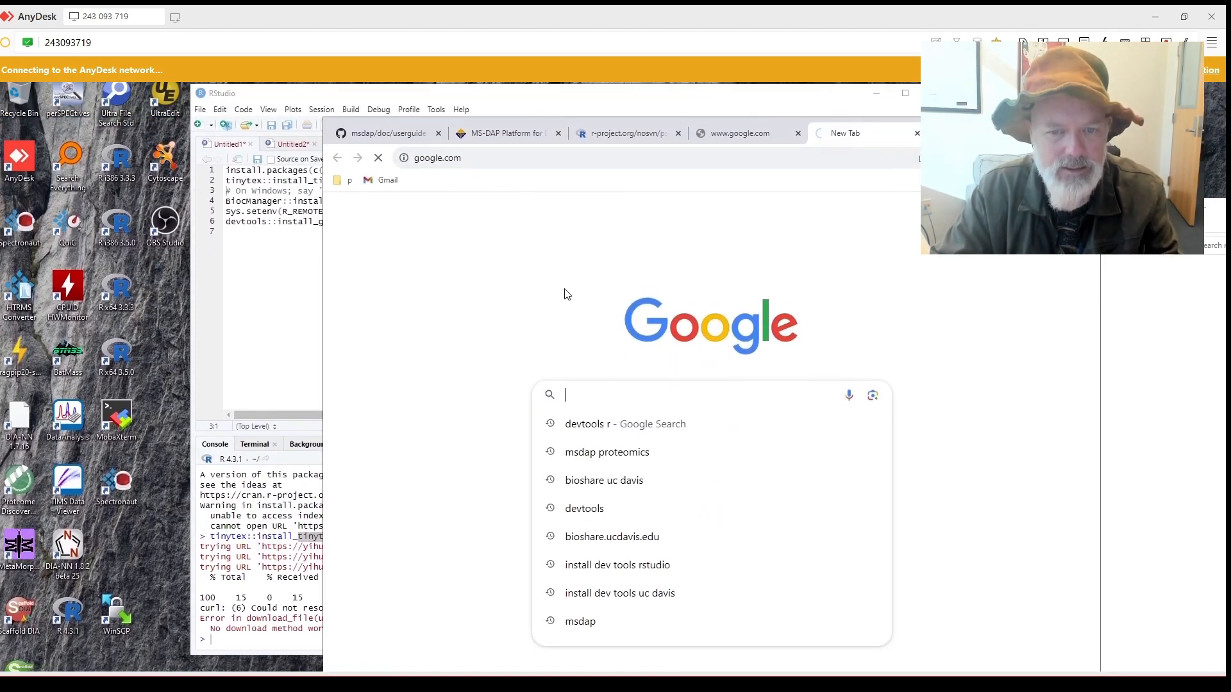
click(564, 294)
click(580, 366)
text(ti)
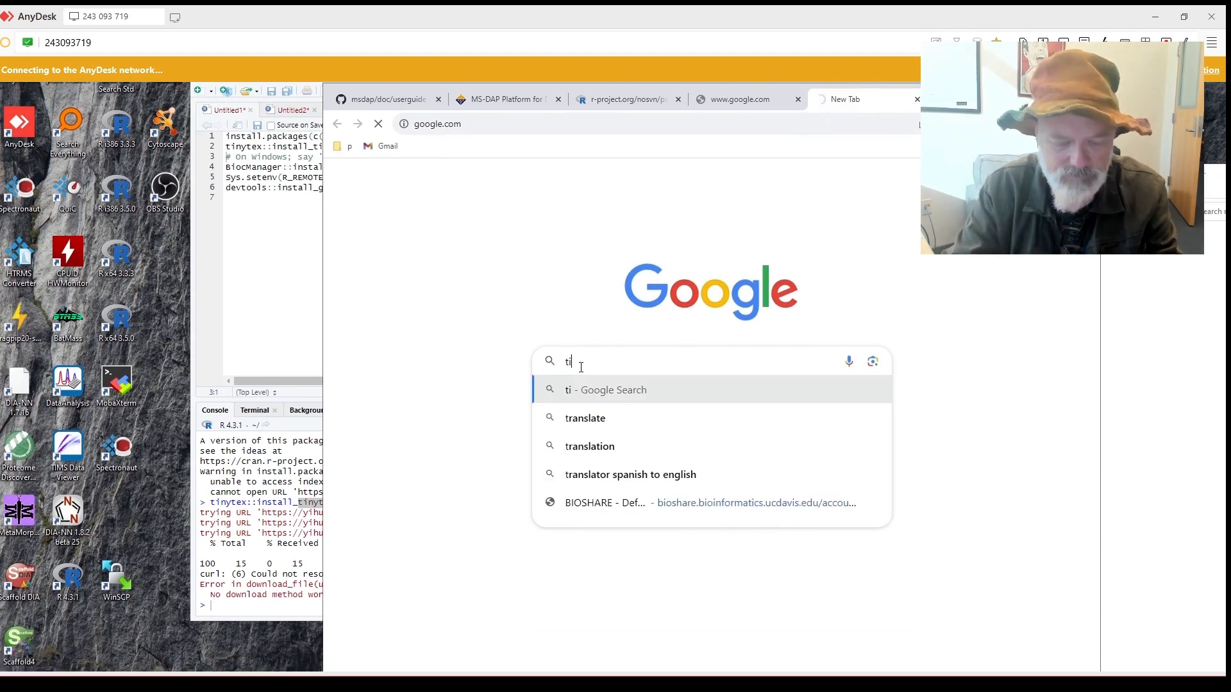
text(nytex )
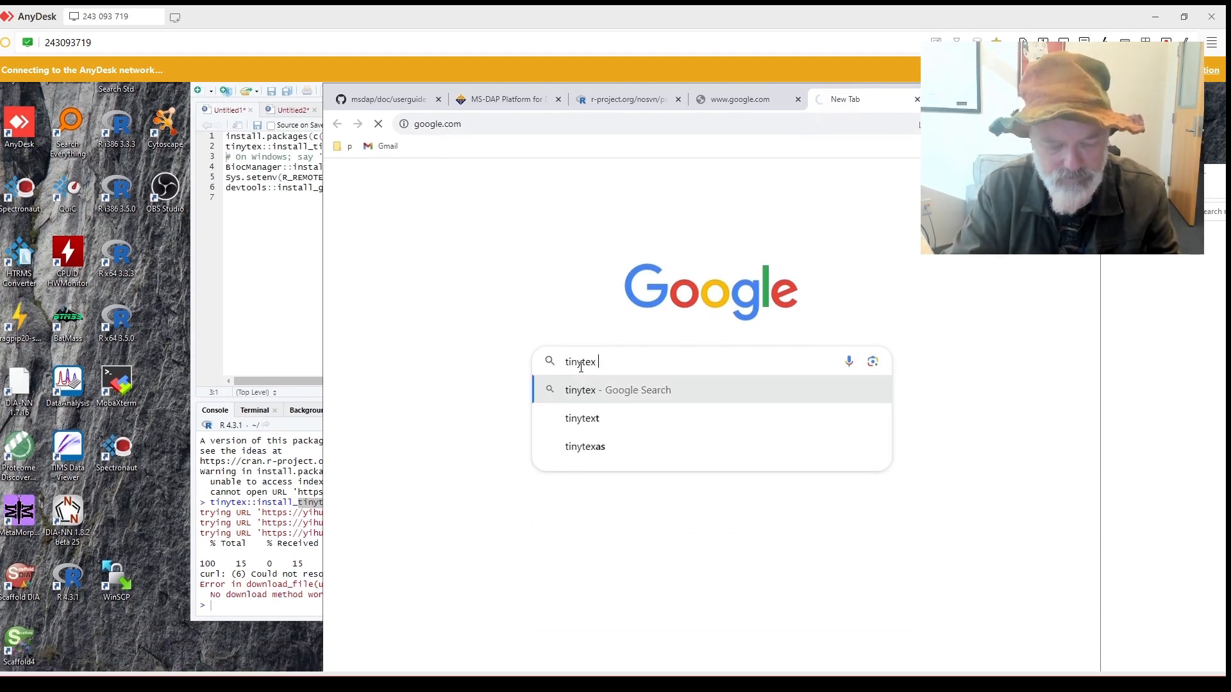
text(r 4)
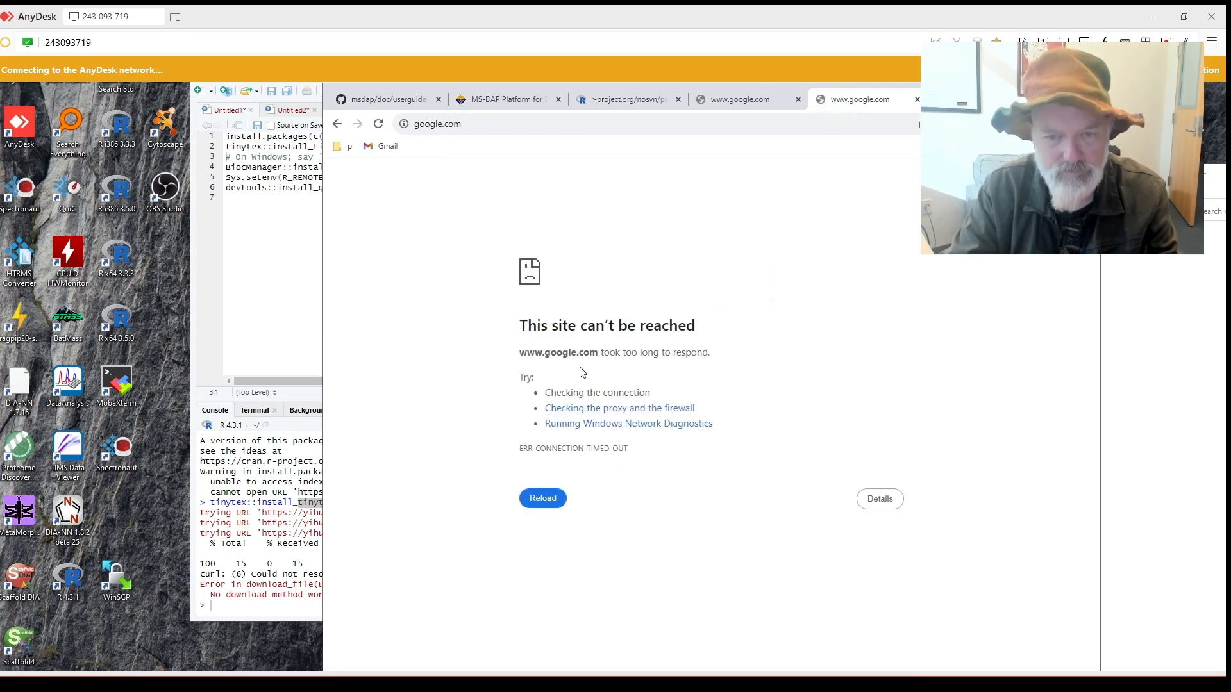
Go back from the timeout page and search 'devtools r' from recent searches.
click(339, 168)
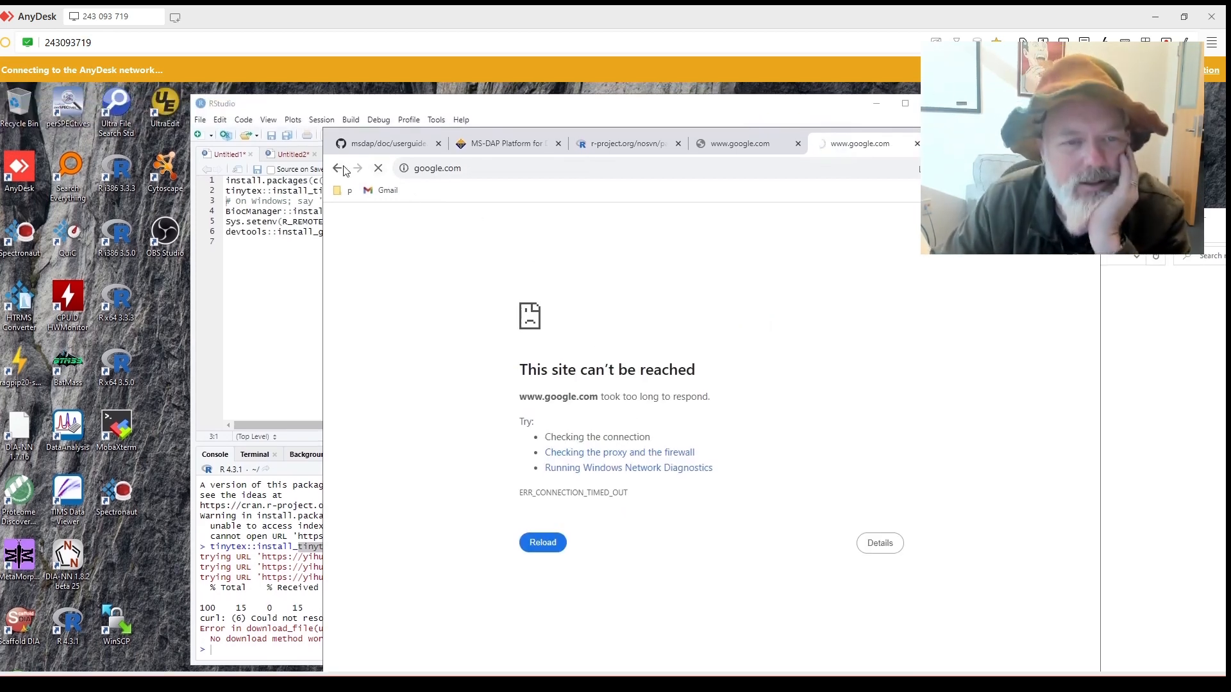
click(617, 359)
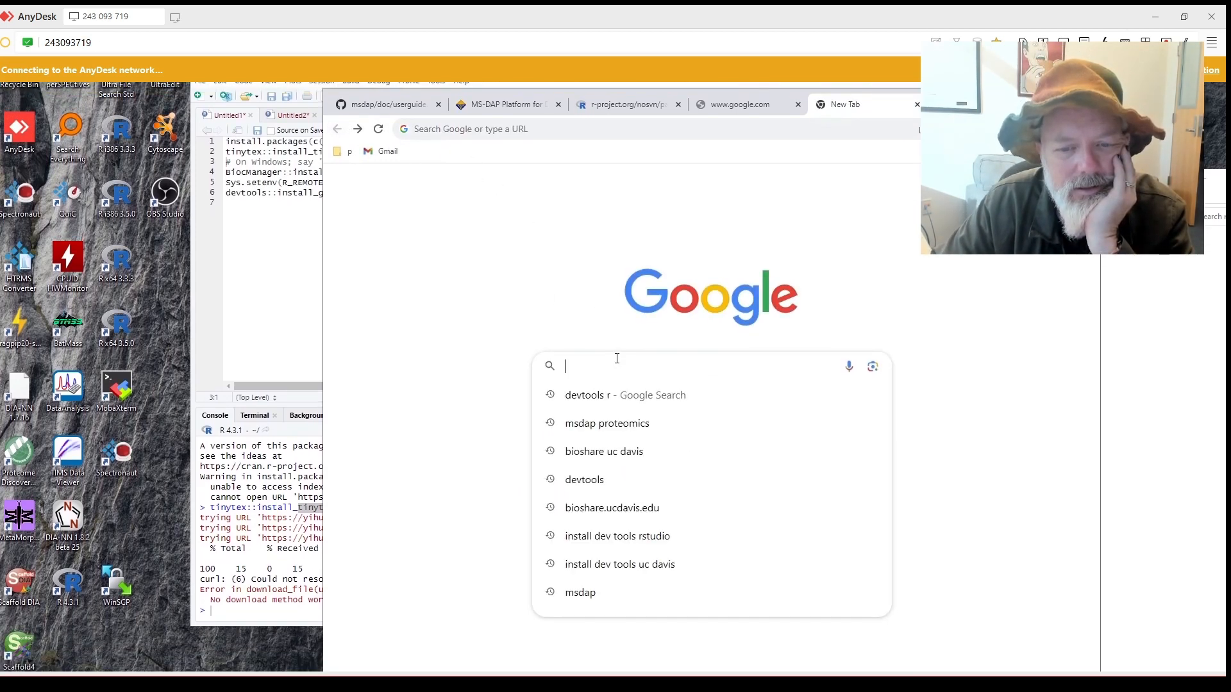
click(620, 395)
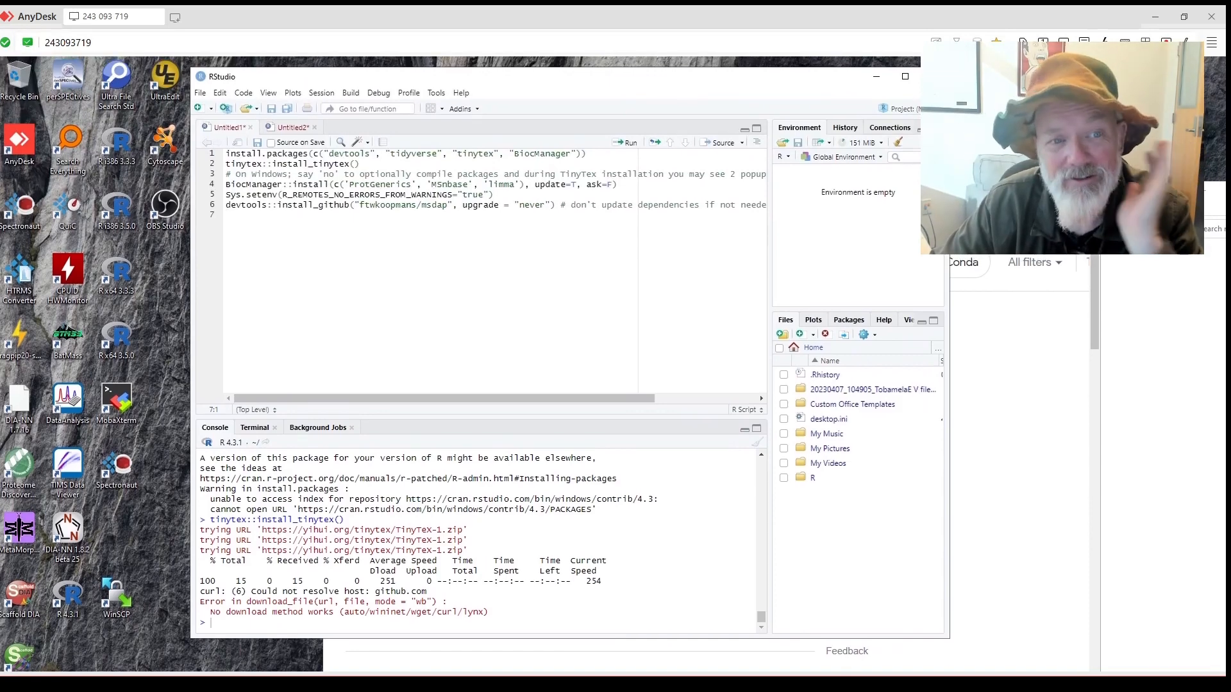
Rerun tinytex::install_tinytex() so the 123.4 MB TinyTeX-1.zip downloads, then bring Chrome forward.
click(369, 165)
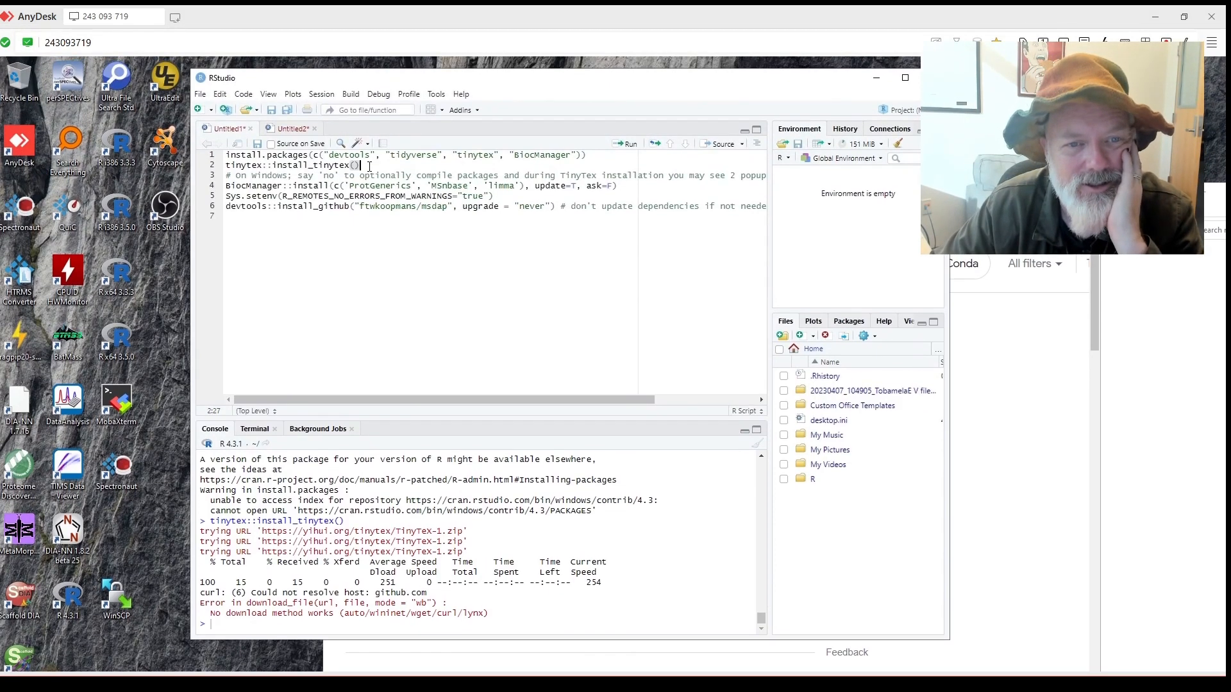
click(631, 145)
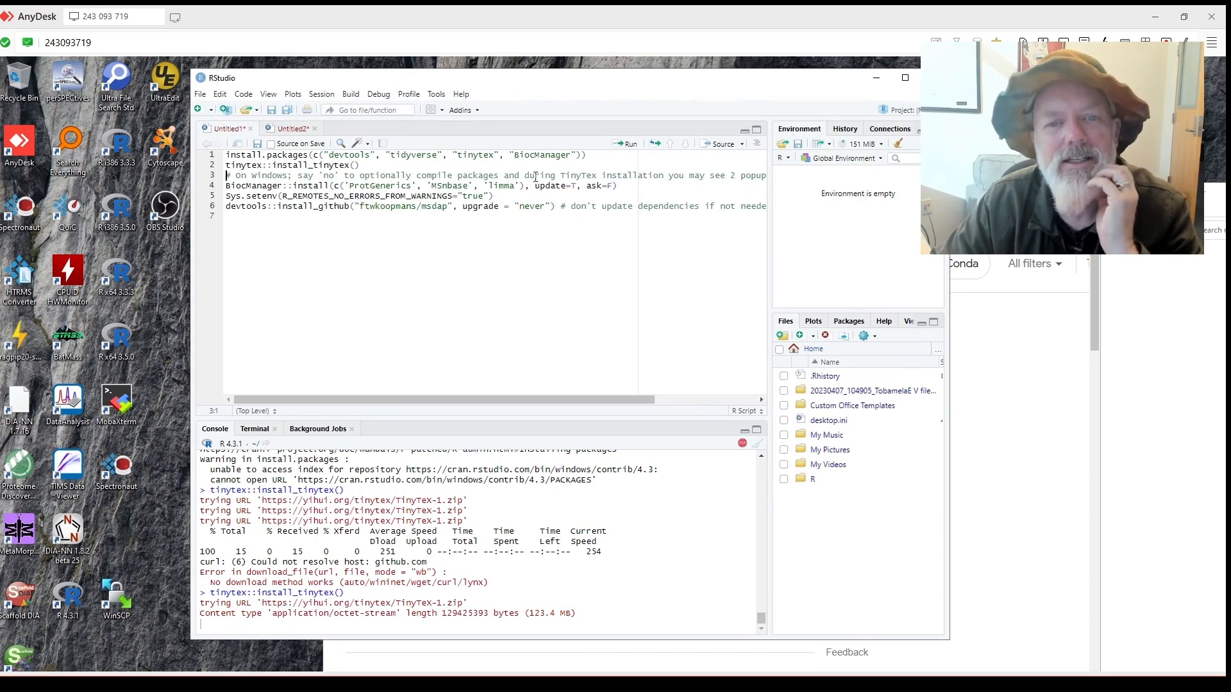
drag(621, 360, 318, 354)
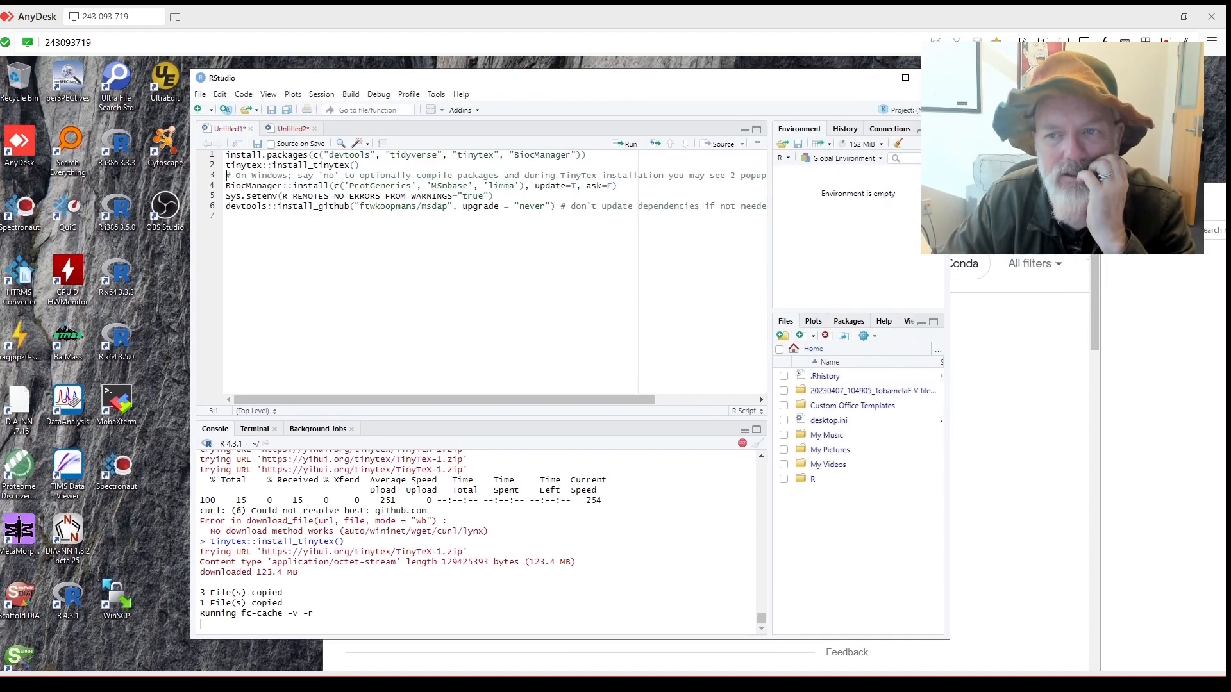
click(1010, 378)
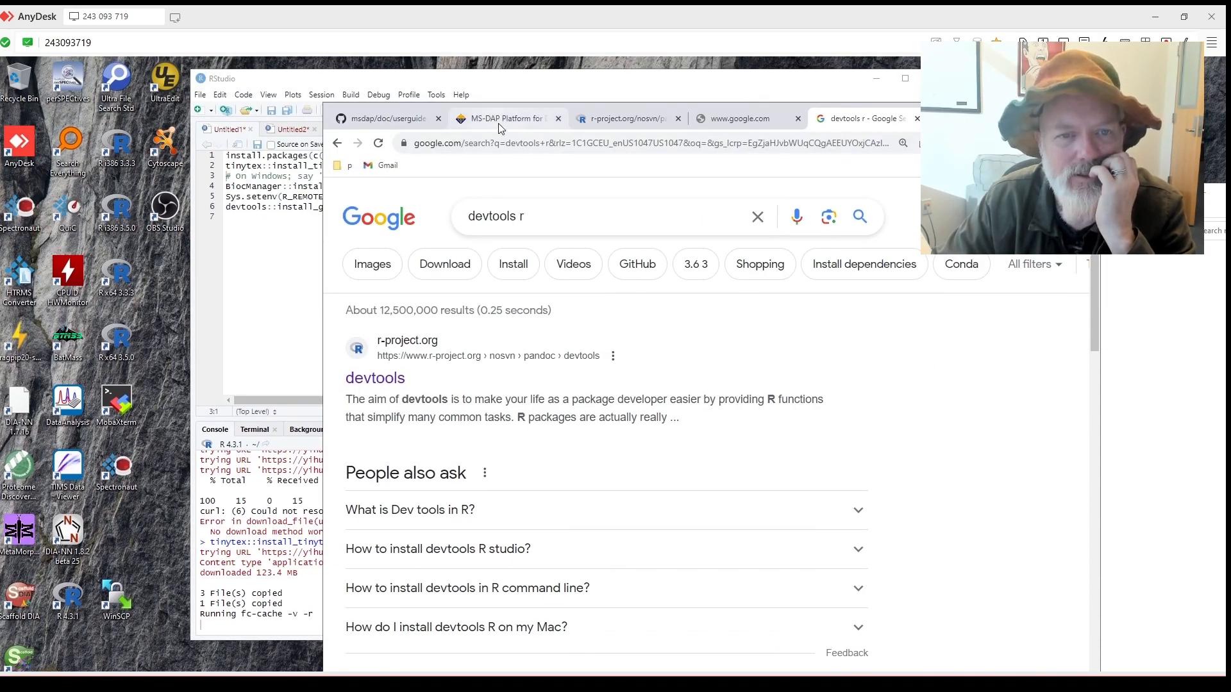
Briefly scroll the MS-DAP article tab.
click(498, 119)
scroll(771, 380, down, 7)
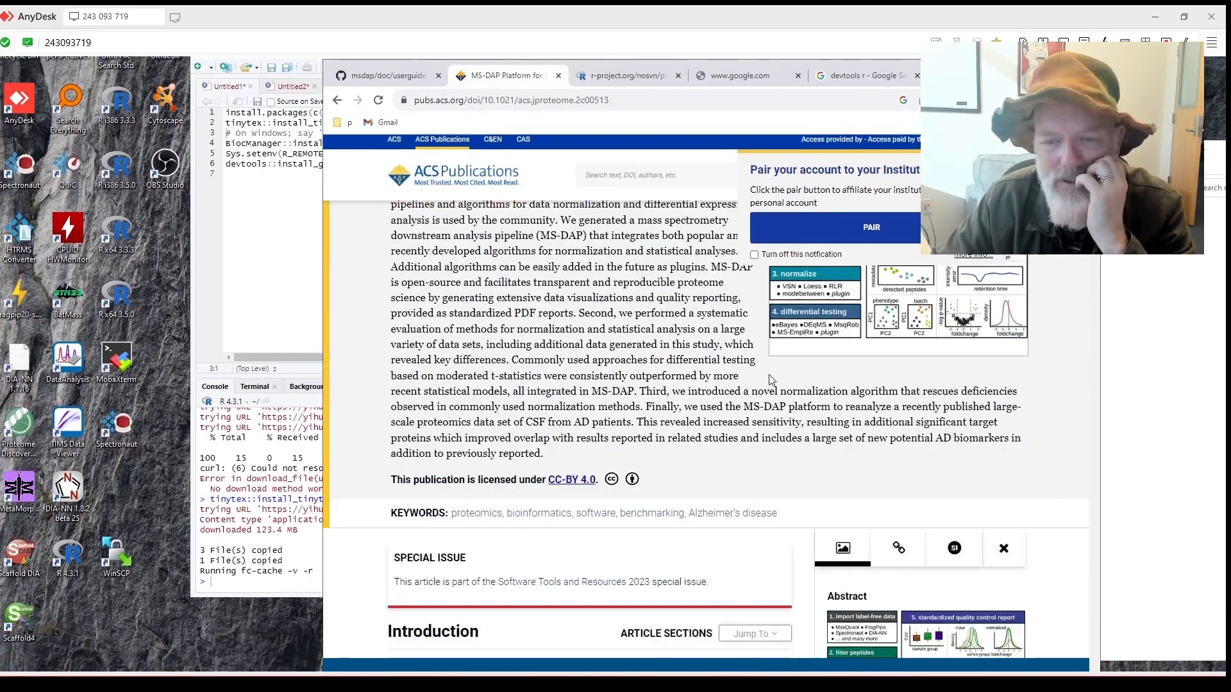
scroll(771, 380, down, 2)
scroll(771, 380, up, 3)
Scroll through the msdap userguide.md data import sections, then open the MS-DAP Platform article.
click(413, 117)
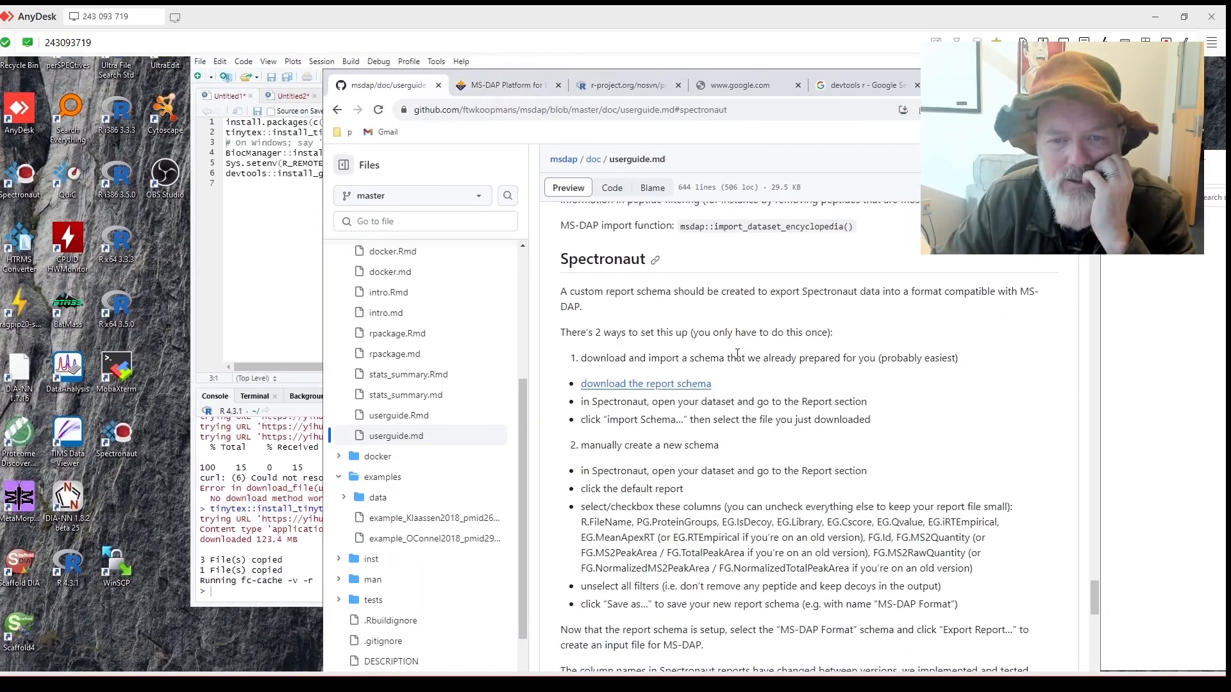
scroll(737, 354, up, 5)
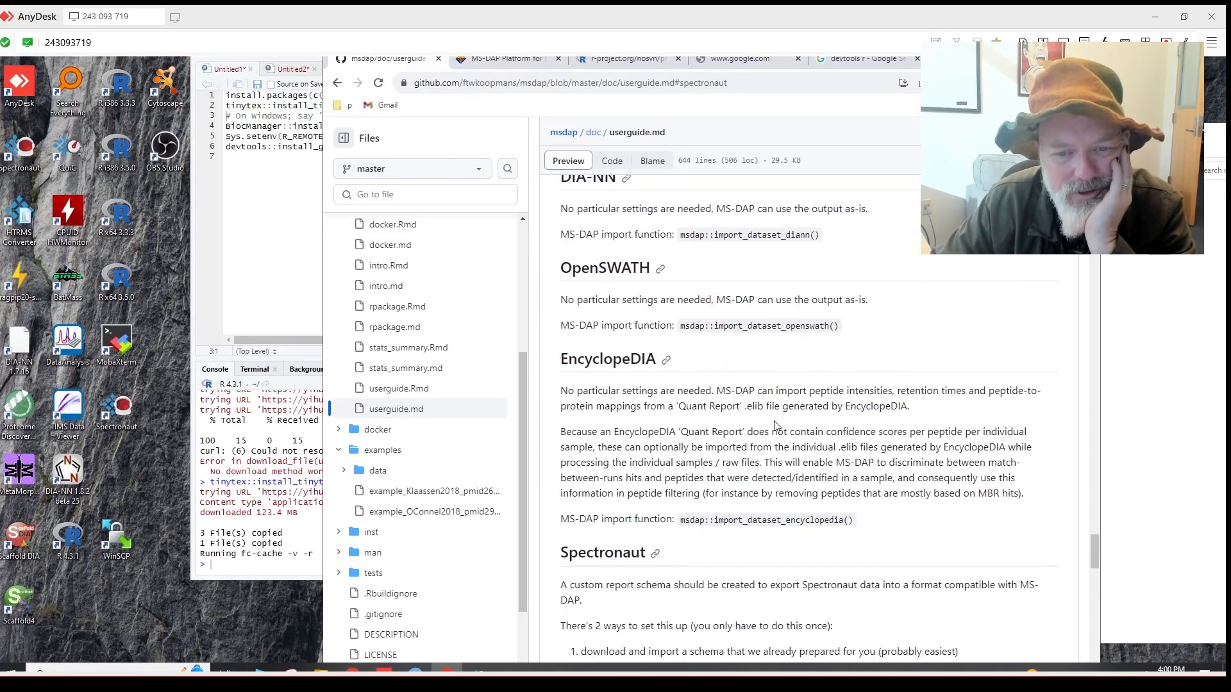
scroll(774, 426, up, 3)
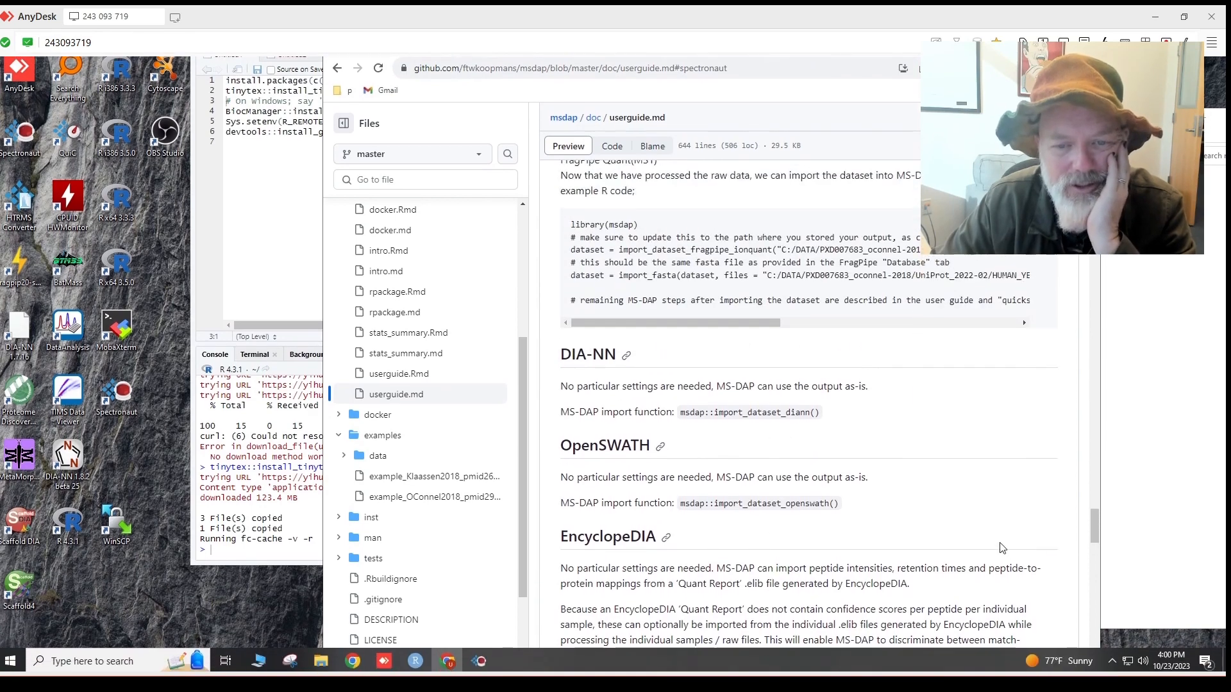
drag(1091, 539, 1096, 388)
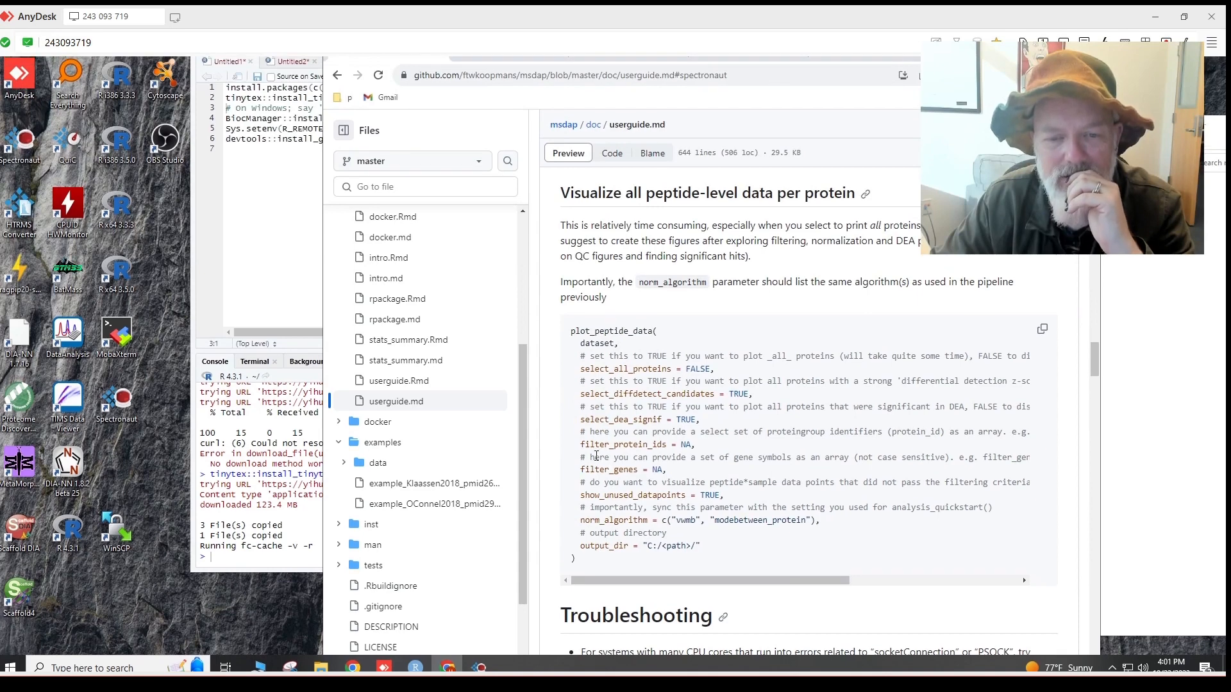
scroll(691, 408, down, 3)
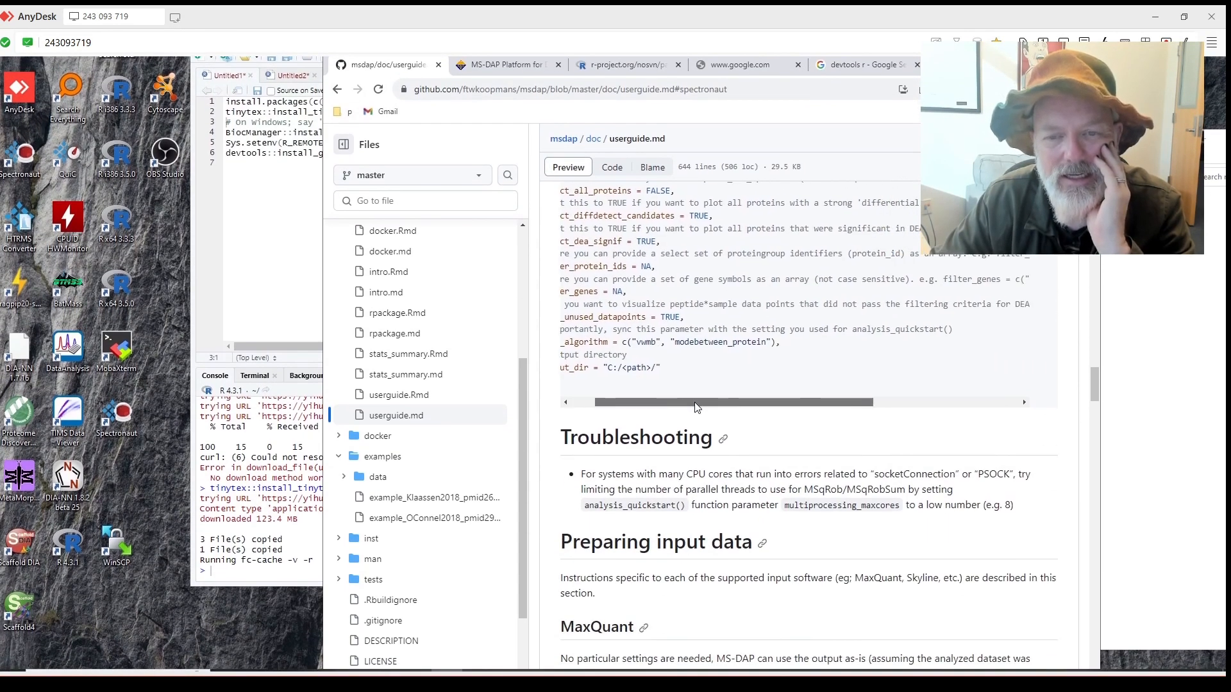
scroll(679, 359, up, 1)
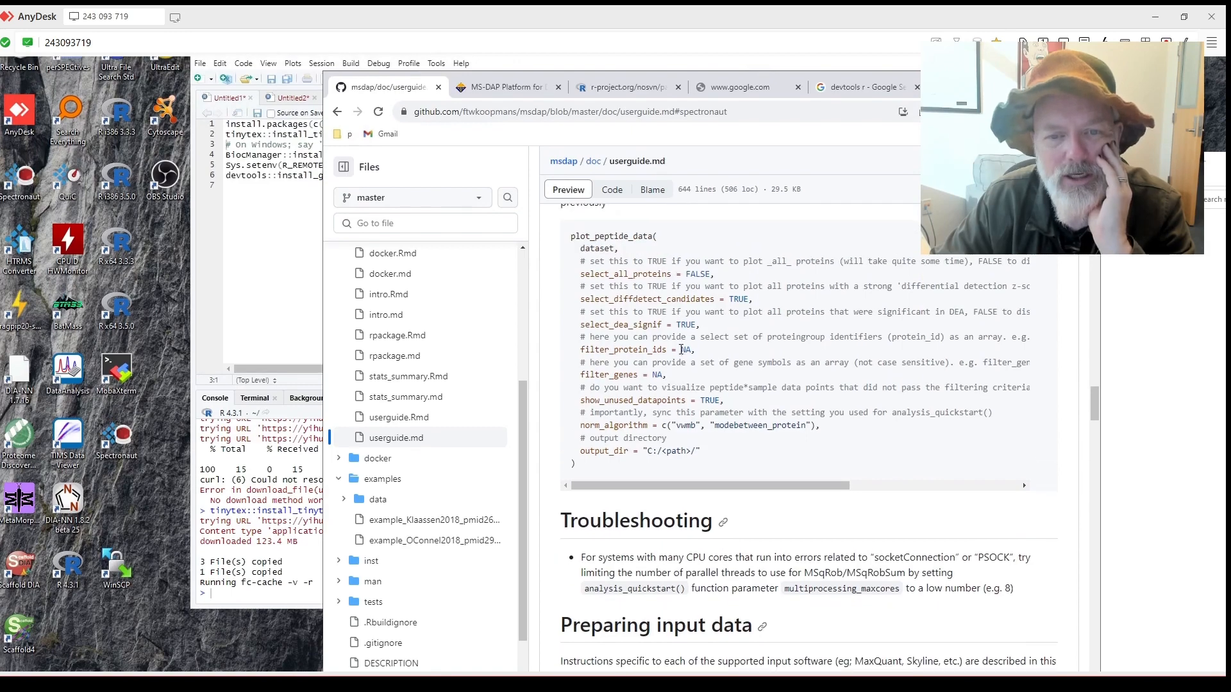
scroll(680, 349, down, 5)
scroll(679, 355, down, 3)
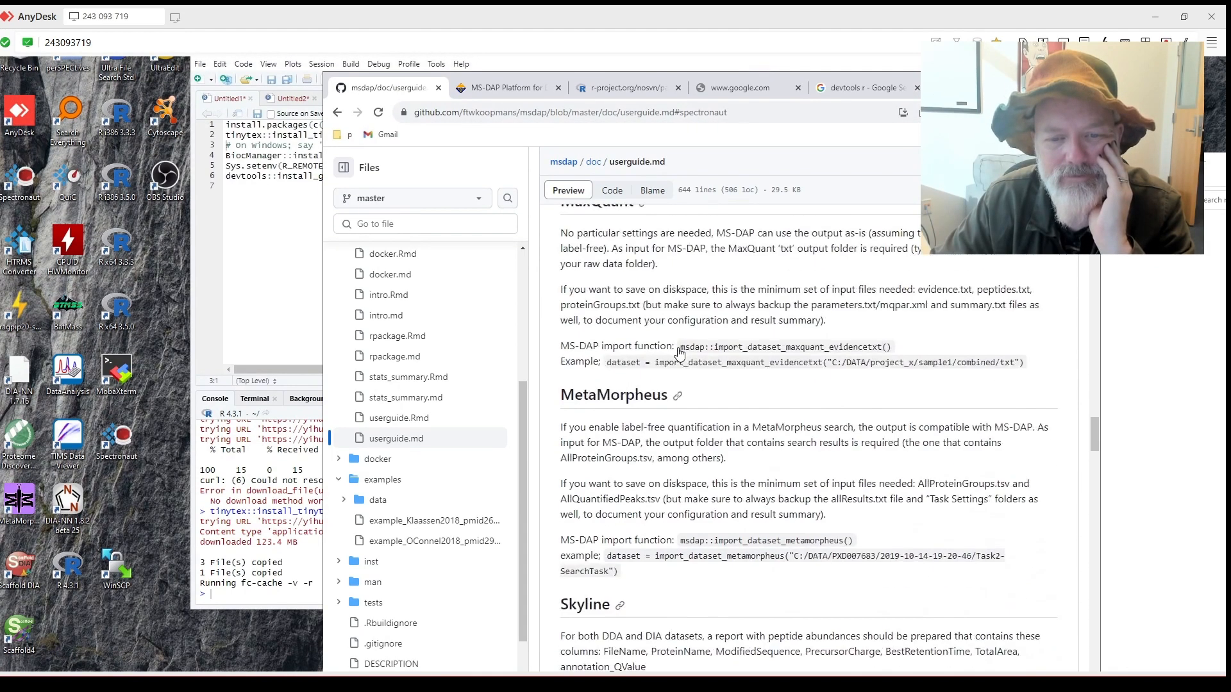
scroll(620, 302, up, 1)
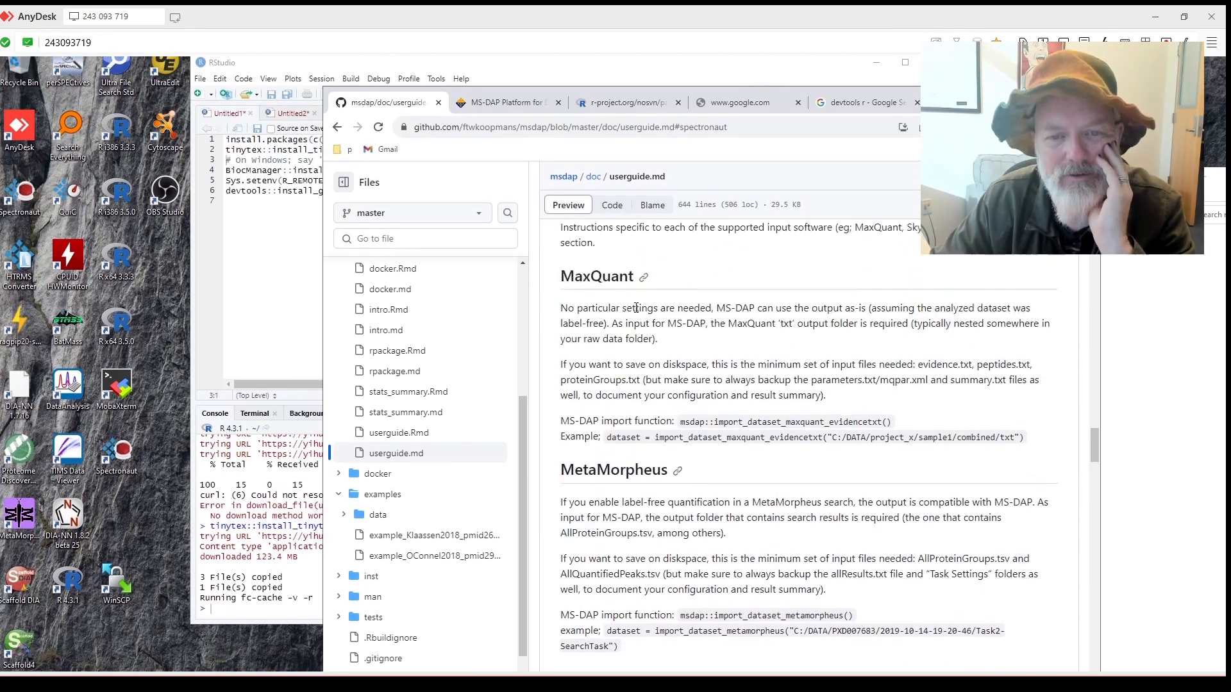
scroll(628, 329, down, 4)
scroll(628, 329, down, 5)
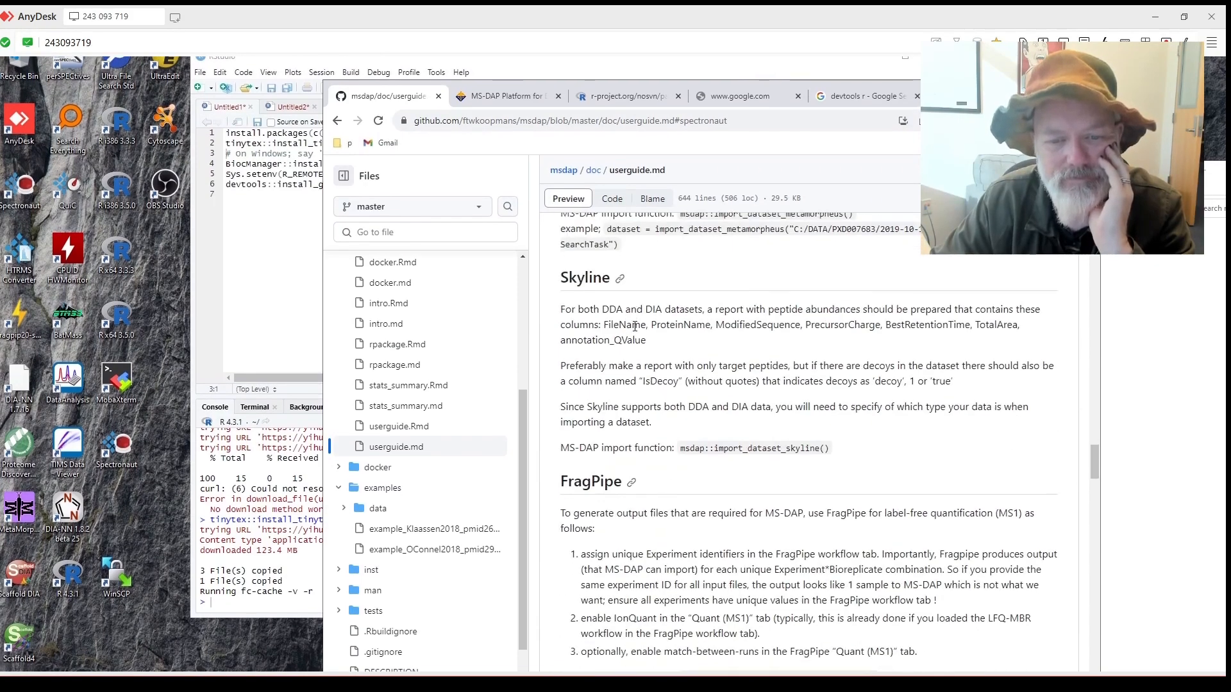
scroll(634, 327, up, 3)
scroll(641, 325, down, 3)
scroll(641, 325, down, 10)
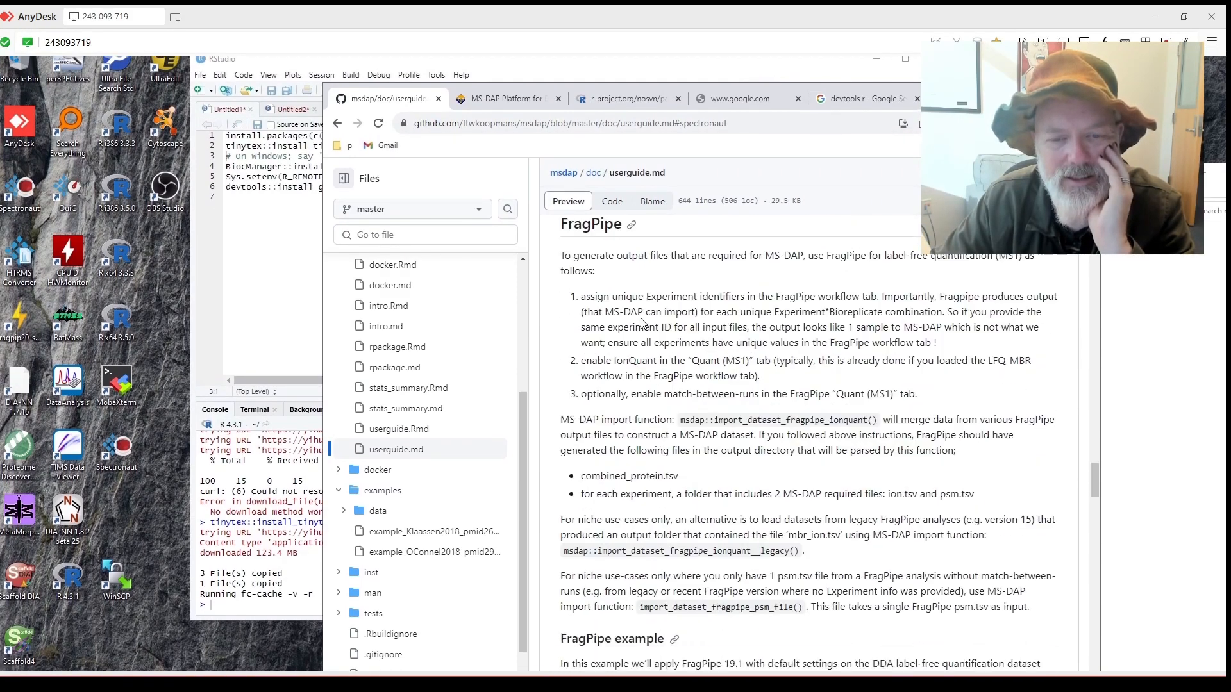
scroll(645, 310, down, 12)
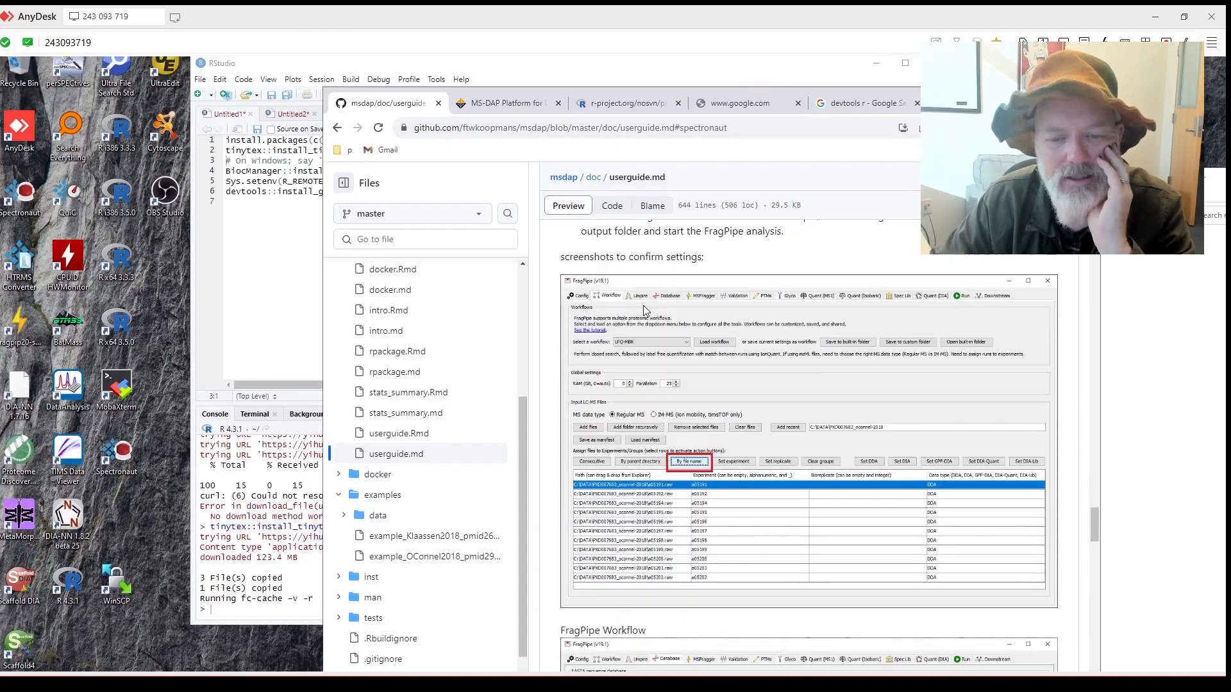
scroll(645, 304, down, 8)
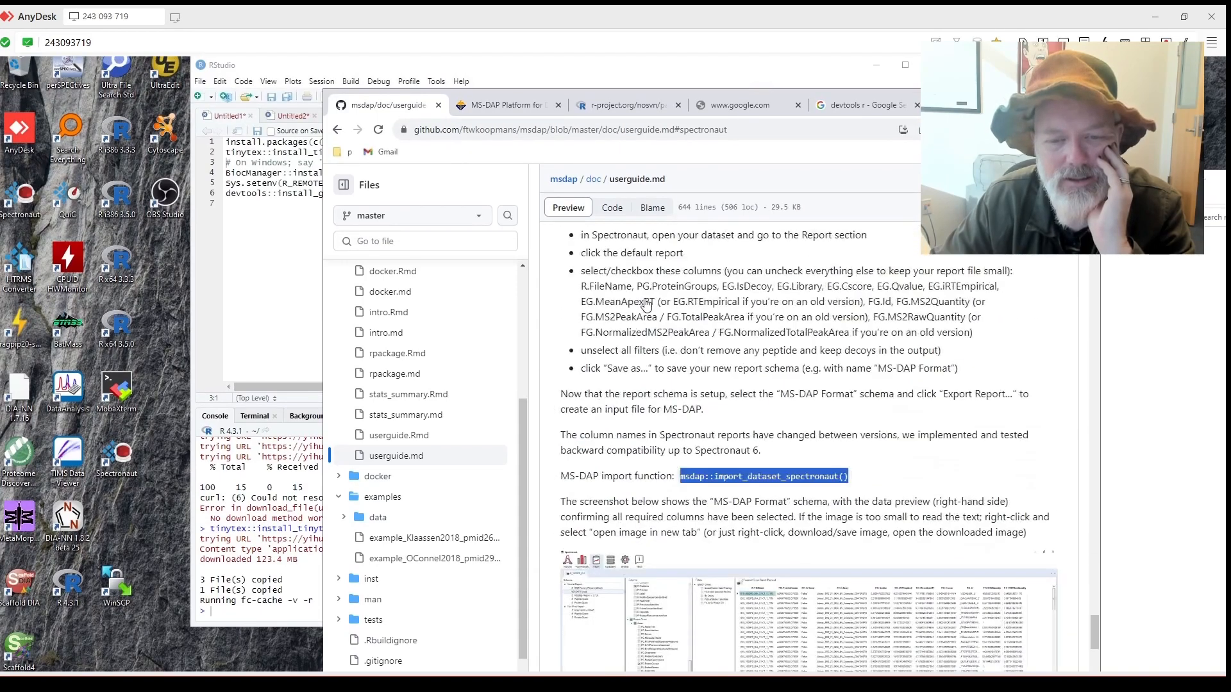
scroll(646, 299, down, 12)
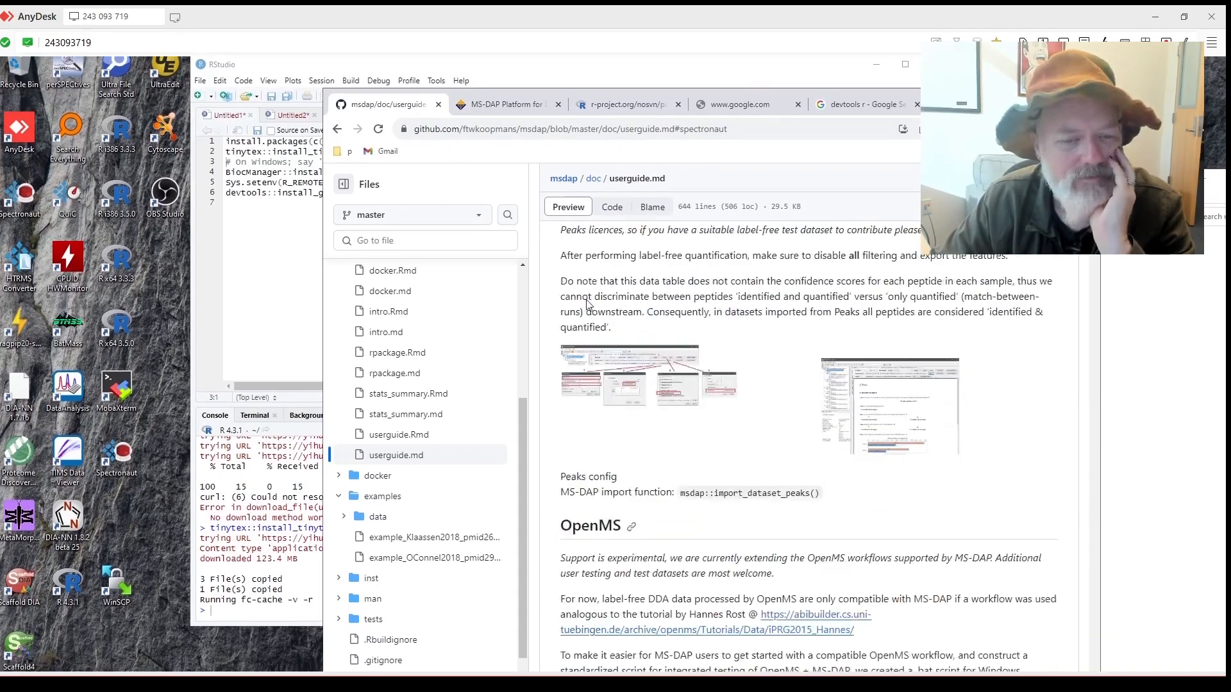
scroll(447, 351, up, 1)
scroll(447, 351, up, 3)
click(486, 122)
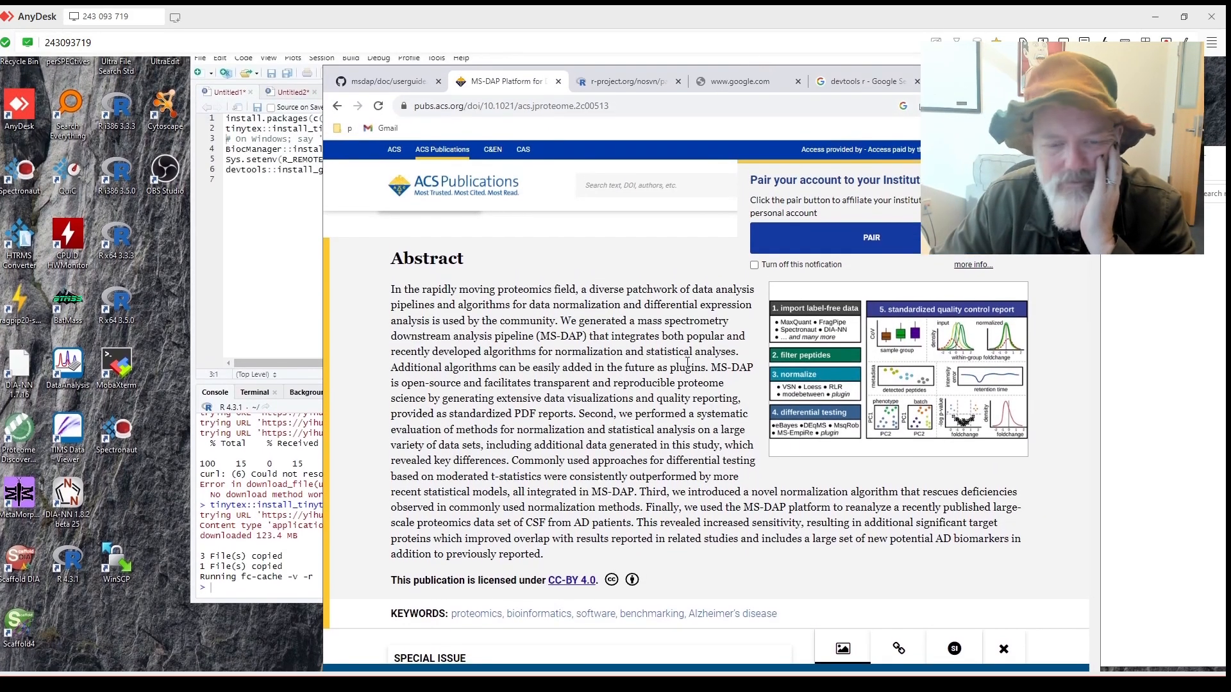
scroll(629, 342, down, 2)
scroll(623, 333, down, 3)
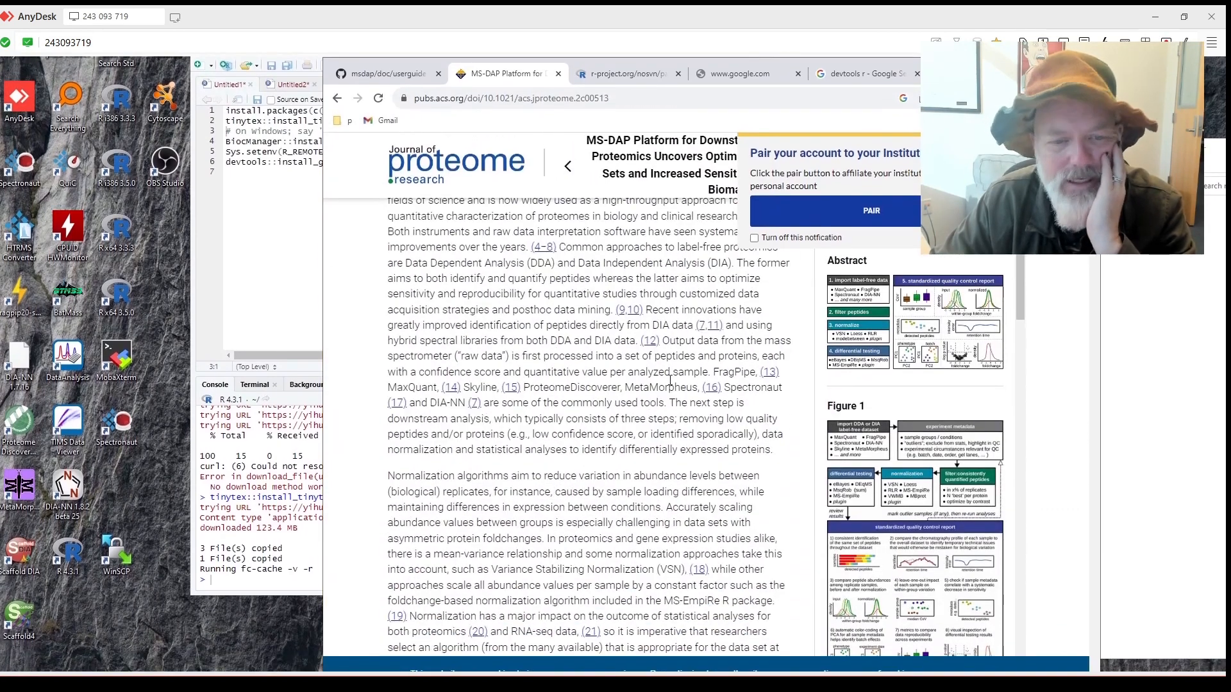
scroll(638, 363, down, 3)
scroll(638, 363, down, 1)
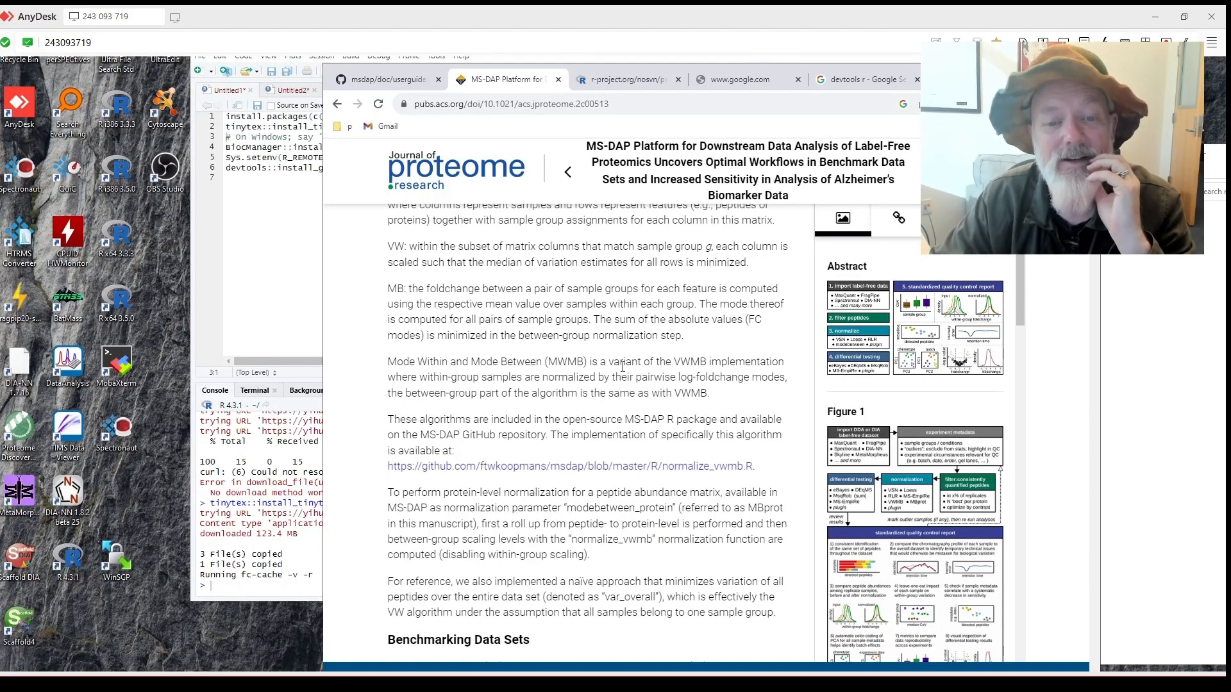
scroll(586, 356, down, 1)
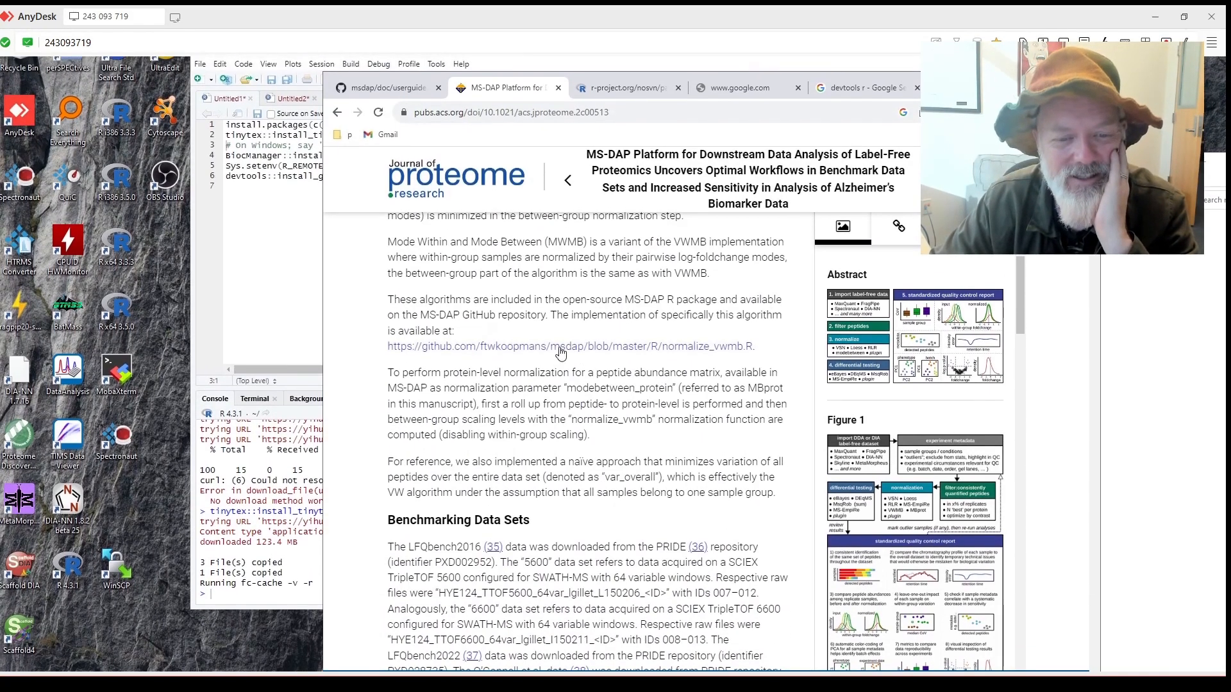
scroll(550, 356, down, 1)
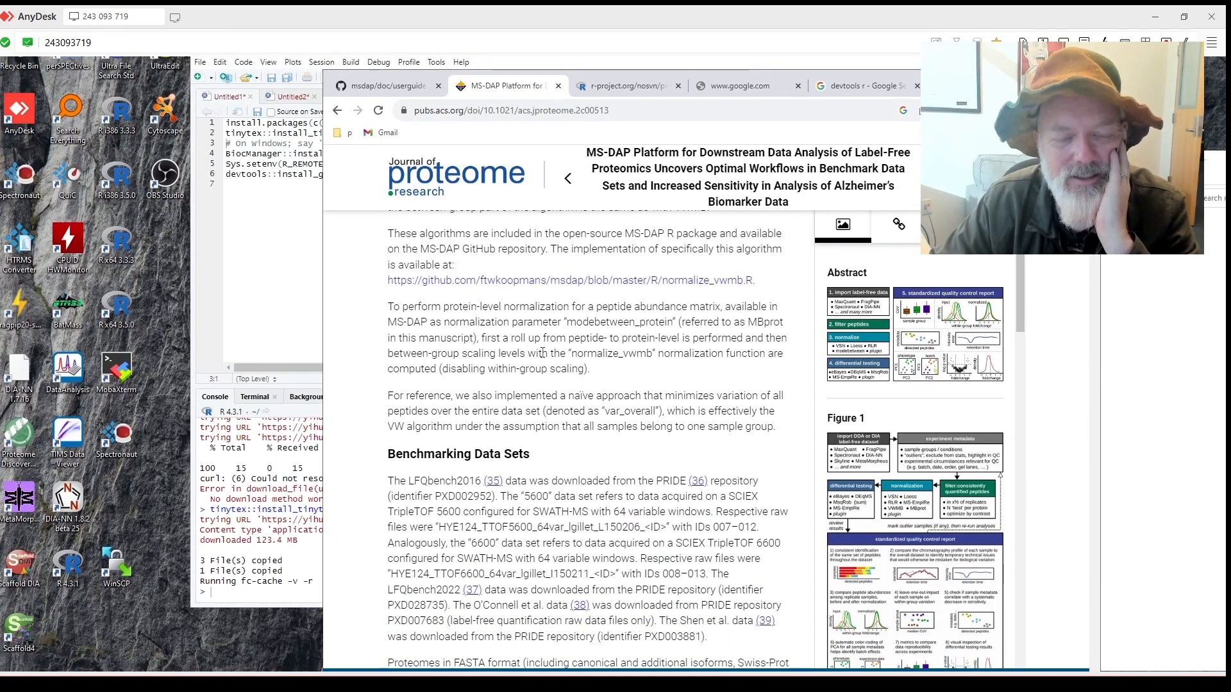
scroll(543, 348, down, 5)
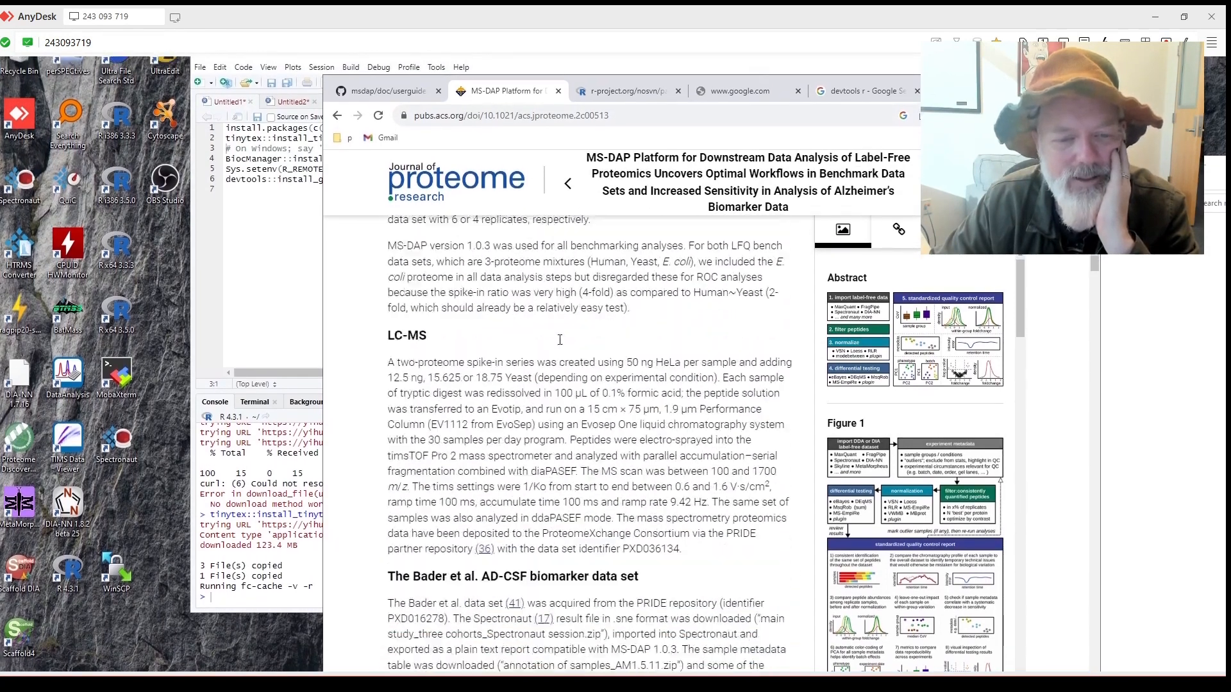
scroll(567, 346, down, 6)
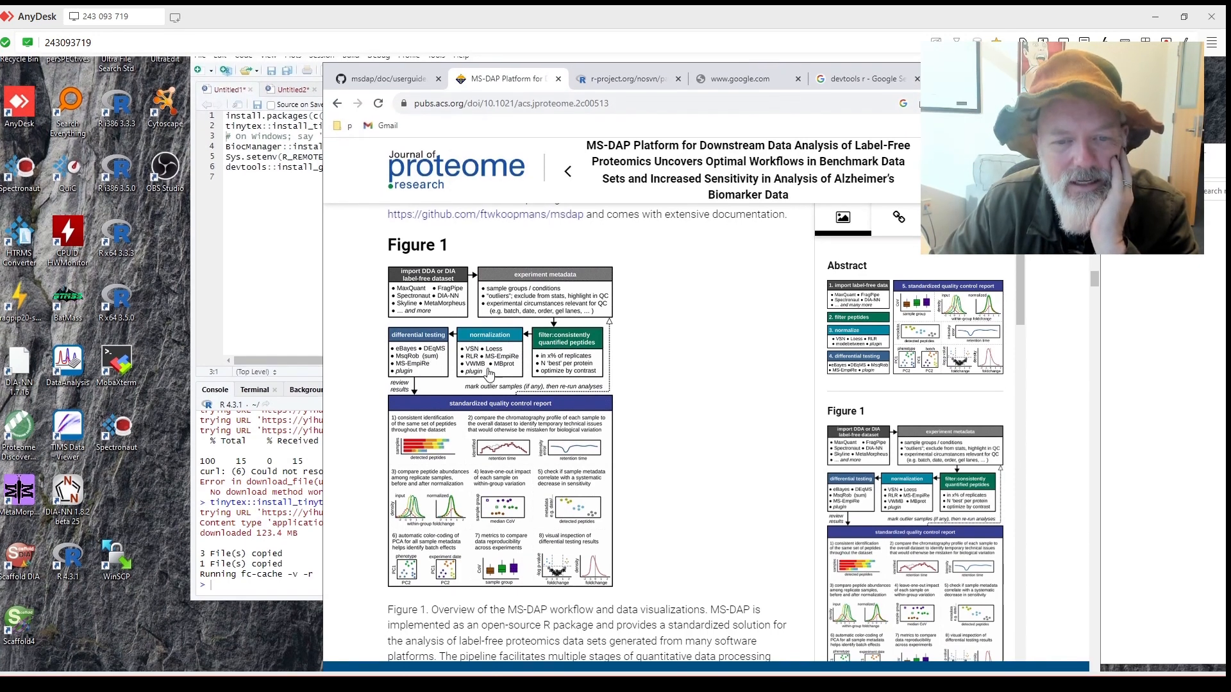
scroll(562, 364, down, 3)
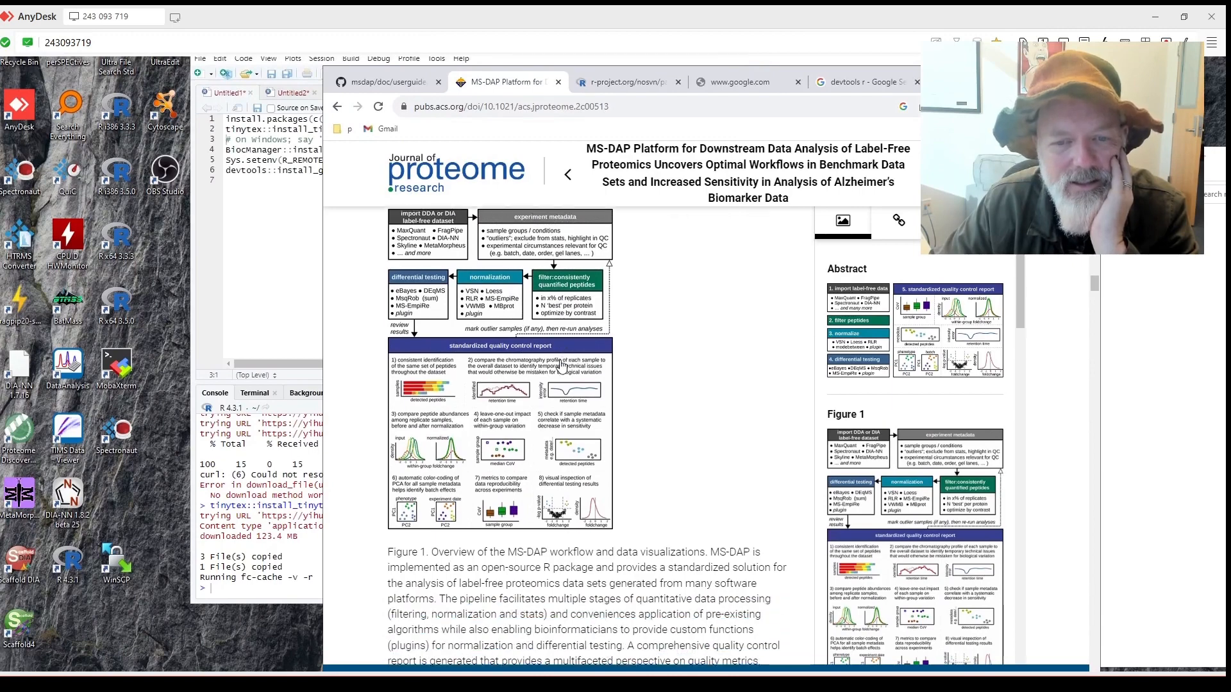
scroll(592, 268, up, 1)
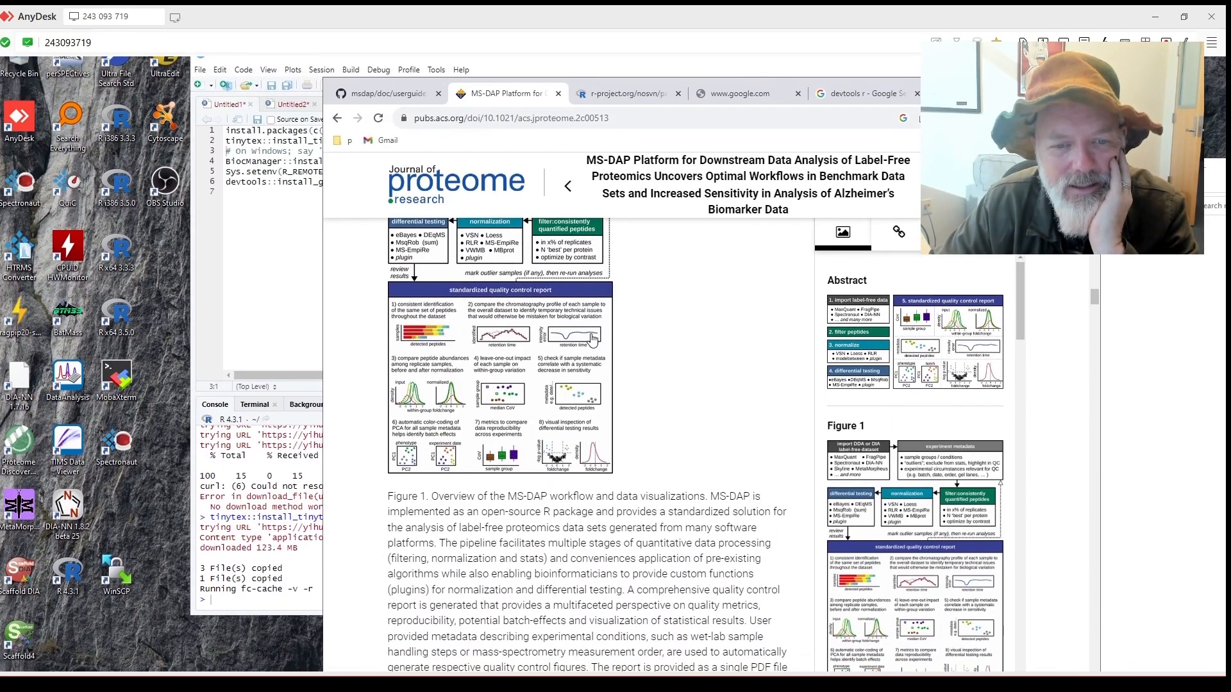
scroll(592, 338, down, 3)
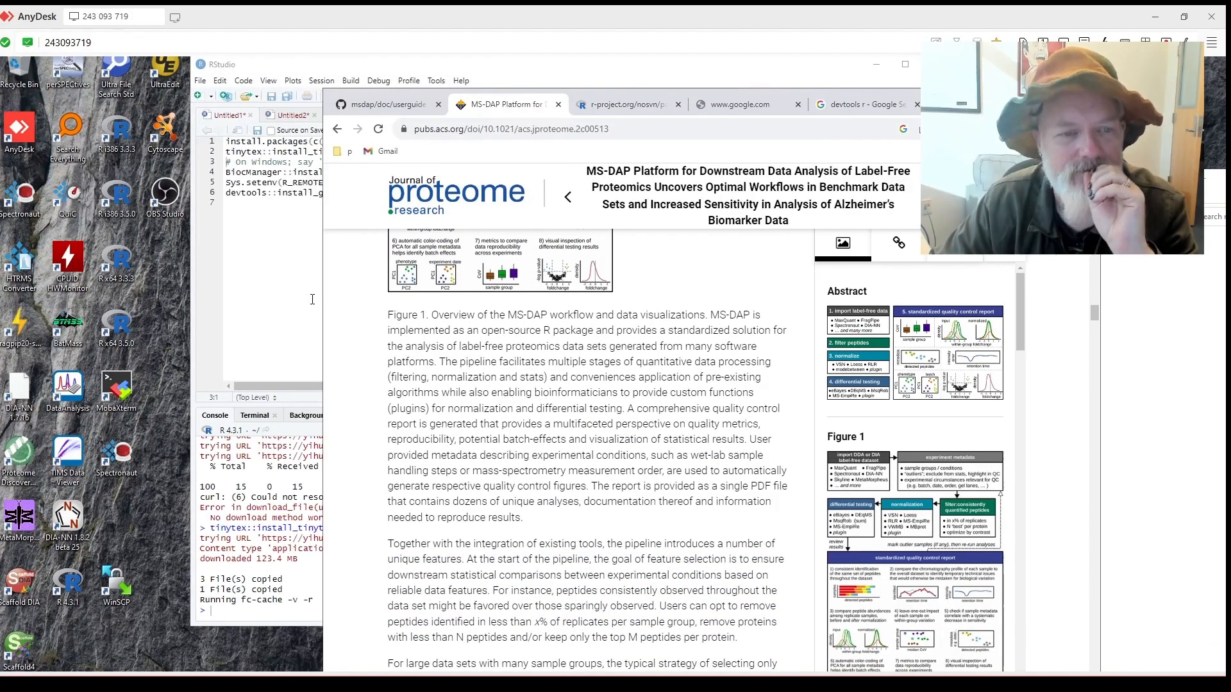
Run script lines 3–6: the BiocManager installs, Sys.setenv, and the msdap GitHub install.
click(312, 299)
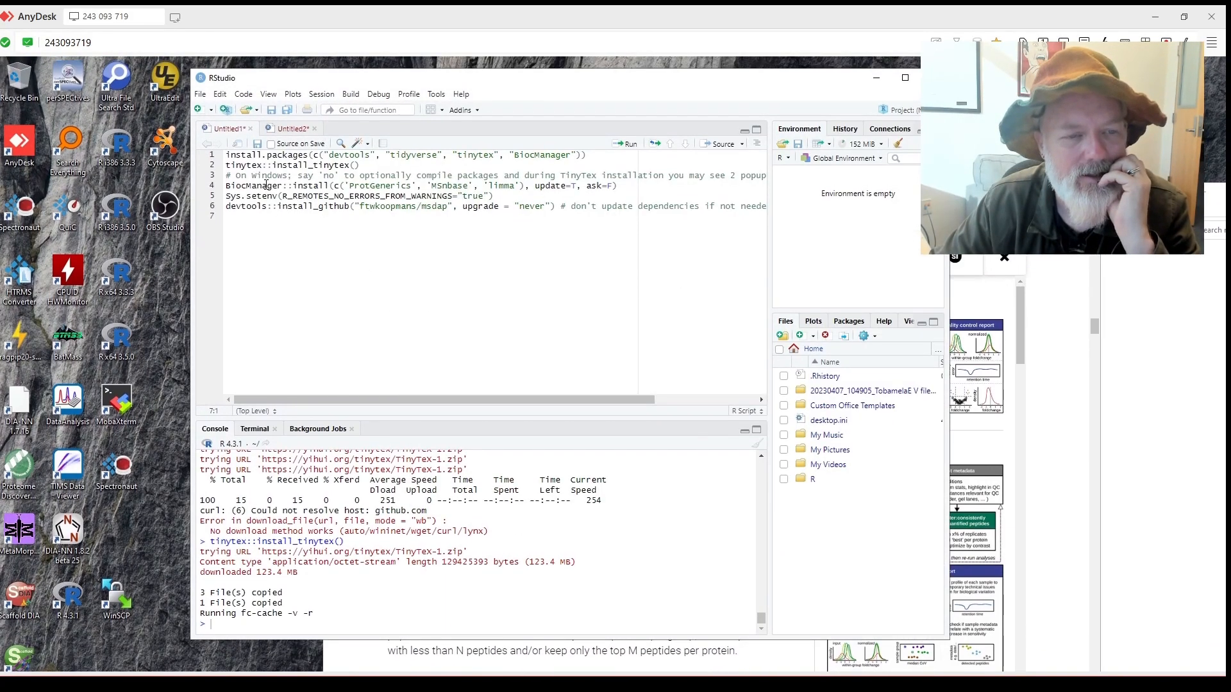
key(ctrl+Return)
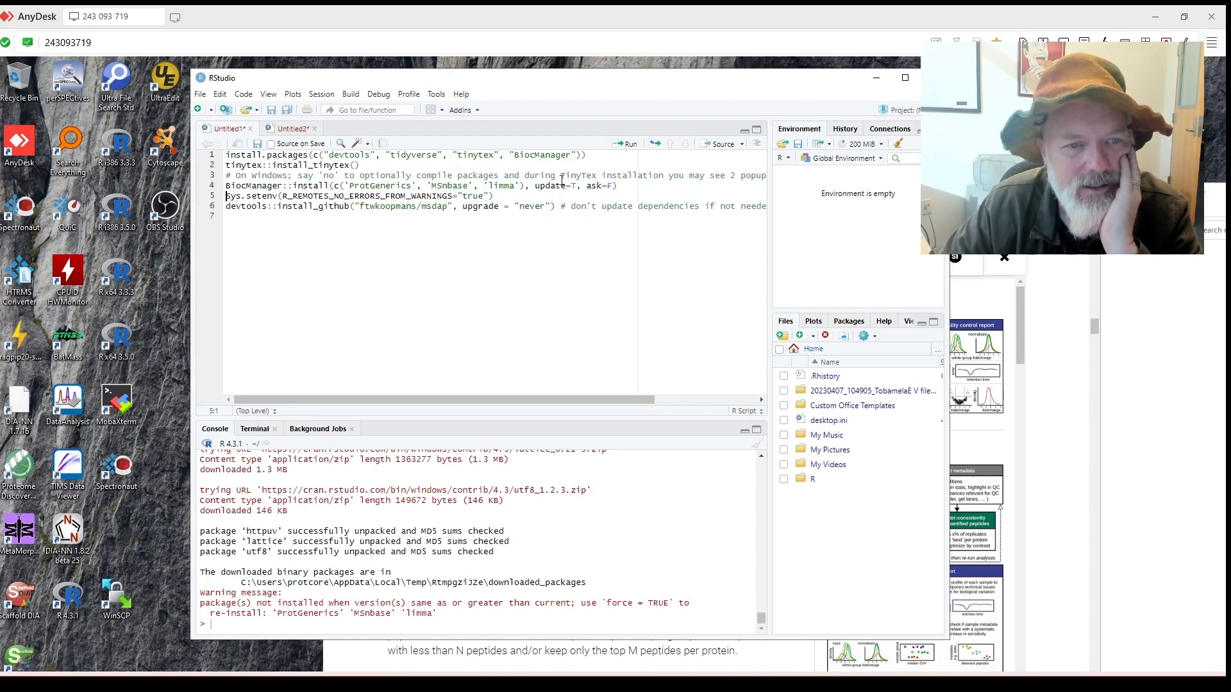
click(623, 148)
click(622, 148)
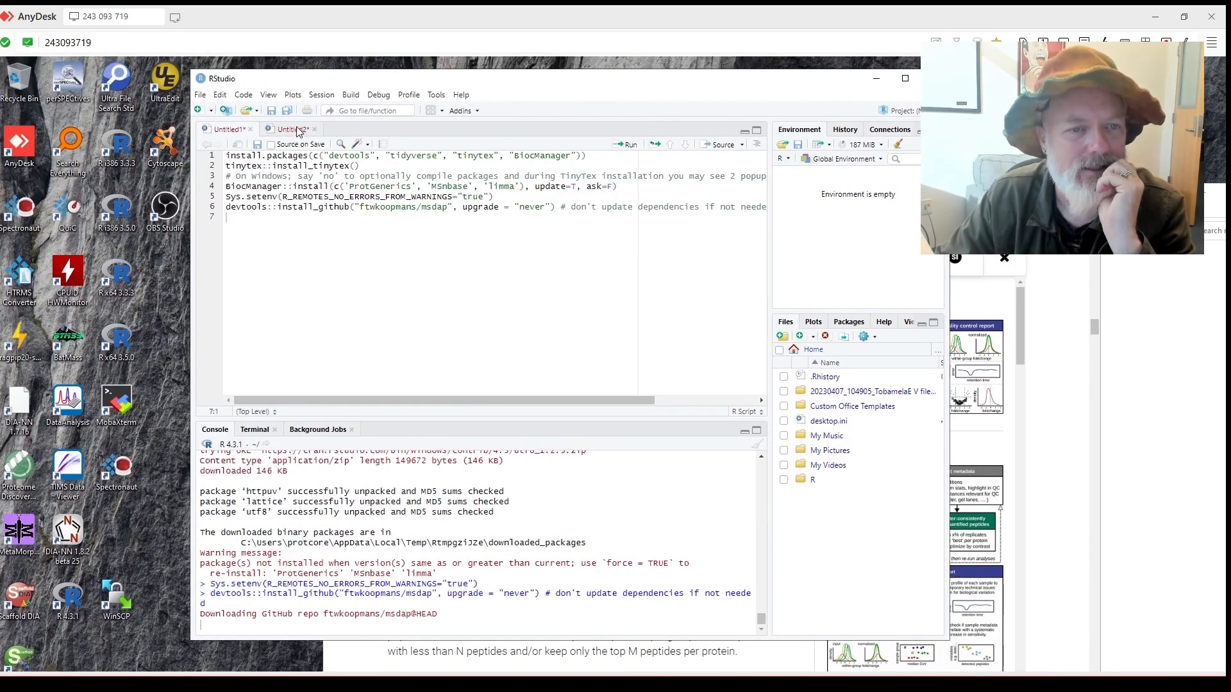
Switch to the Untitled2 script, select '/ms-dap-report' in setwd, and bring that folder forward.
click(297, 130)
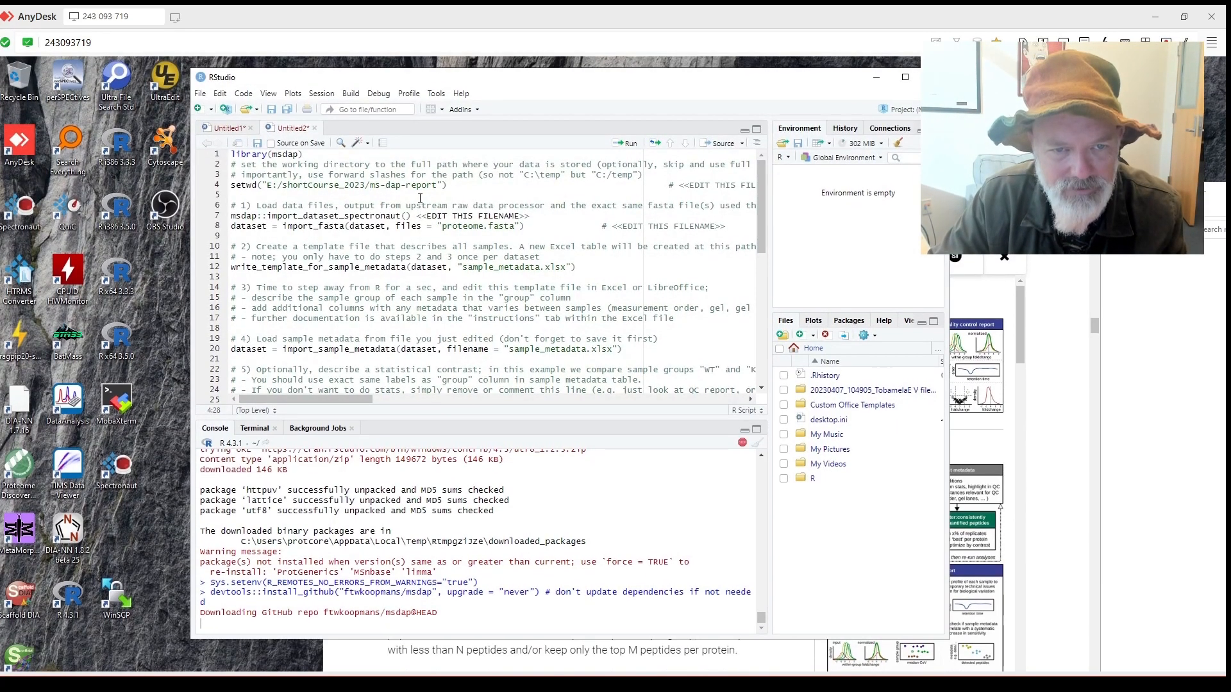
drag(437, 186, 366, 186)
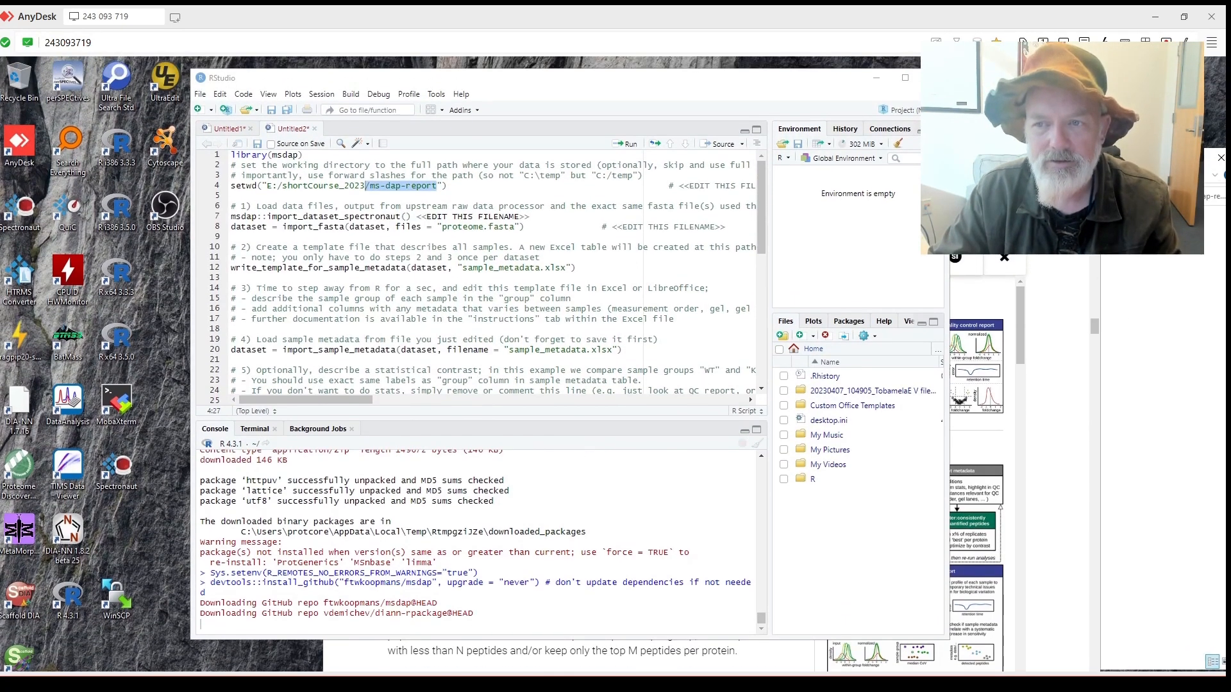
drag(814, 80, 556, 176)
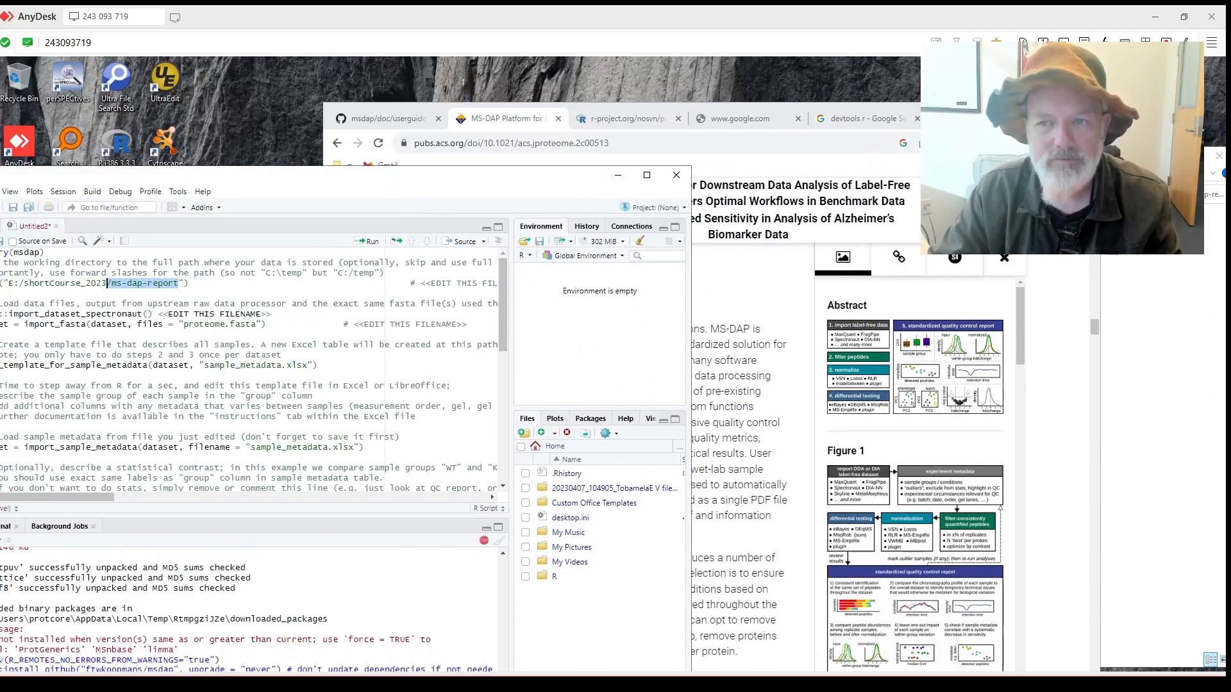
drag(968, 117, 980, 561)
click(737, 250)
Open 20231023_113926_Short Course 2023_Report.tsv for renaming to copy its name, then raise RStudio.
right_click(649, 252)
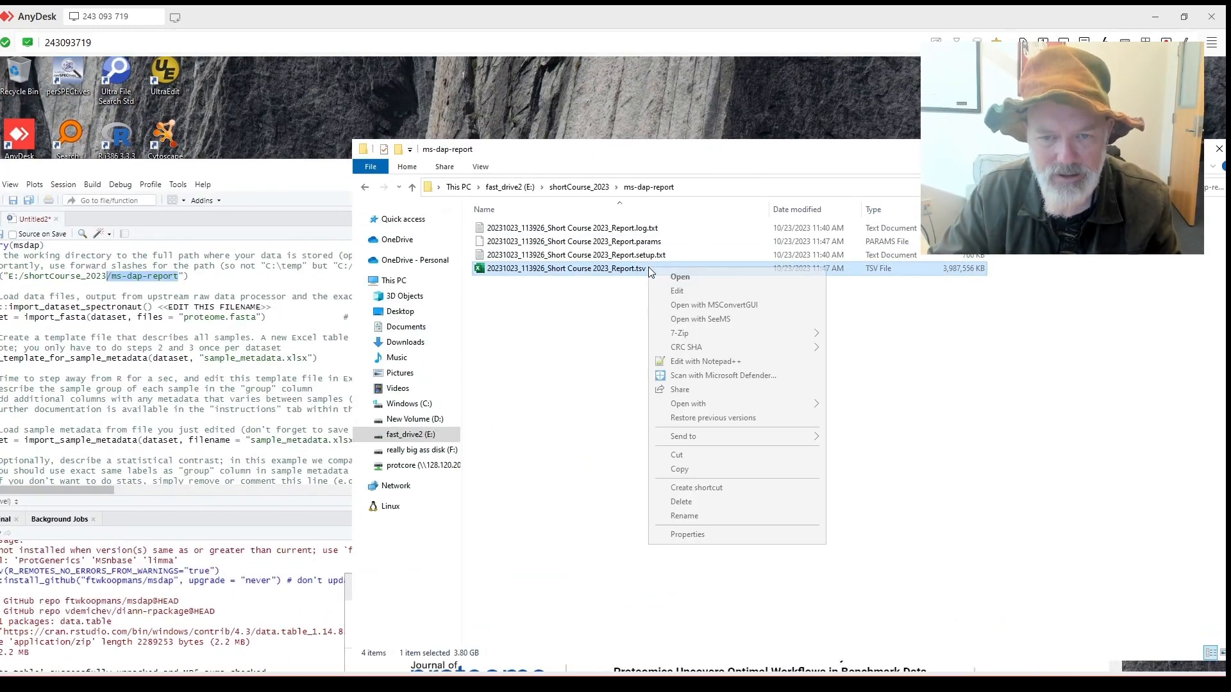
click(729, 453)
click(659, 269)
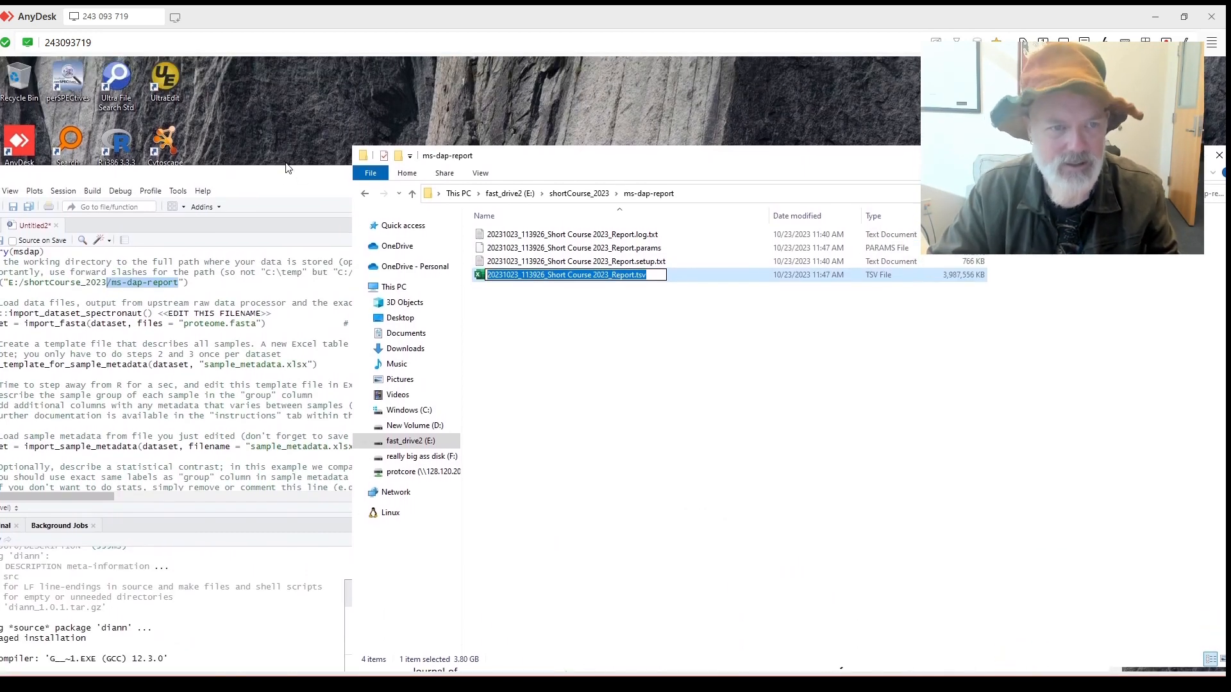
drag(285, 175, 582, 117)
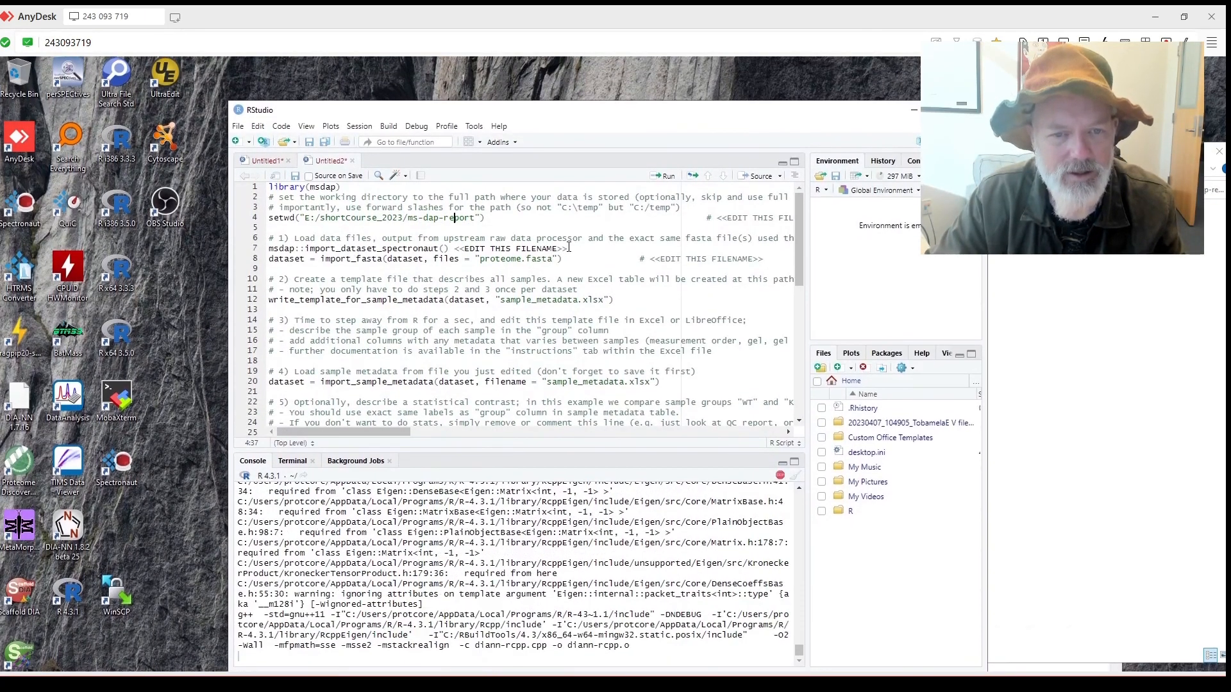
Replace the line 7 filename placeholder with '20231023_113926_Short Course 2023_Report.tsv' and bring the report folder back up.
drag(569, 249, 455, 249)
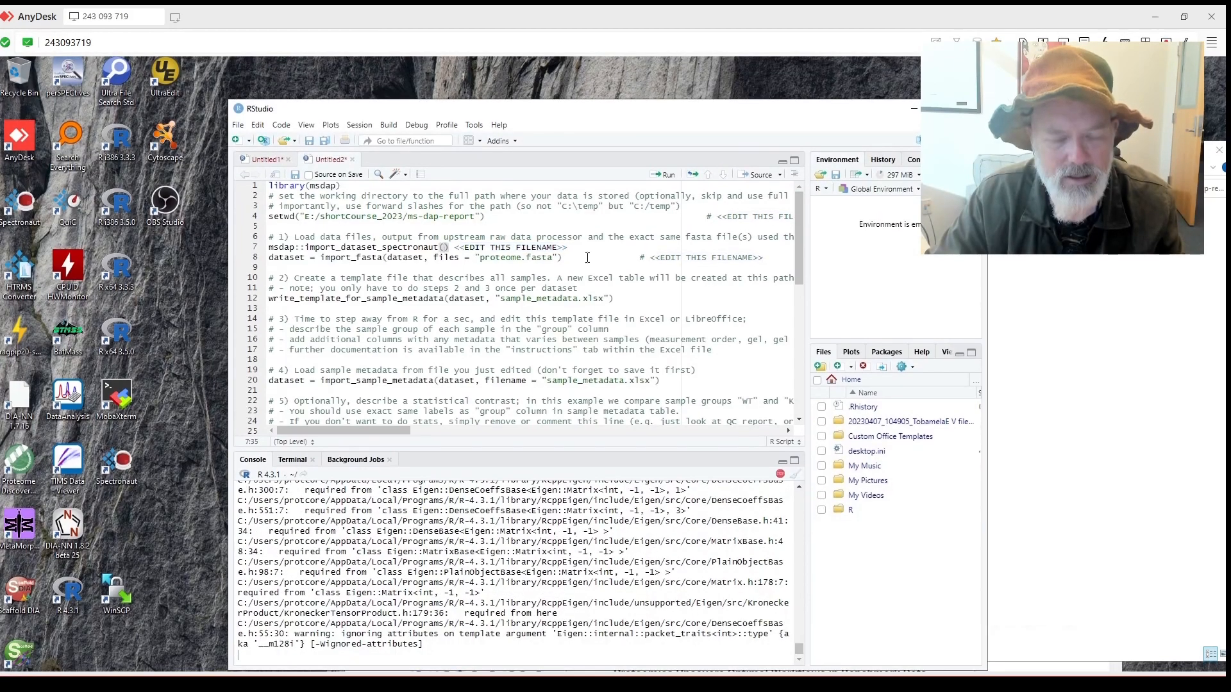
text(20231023_113926_Short Course 2023_Report.tsv)
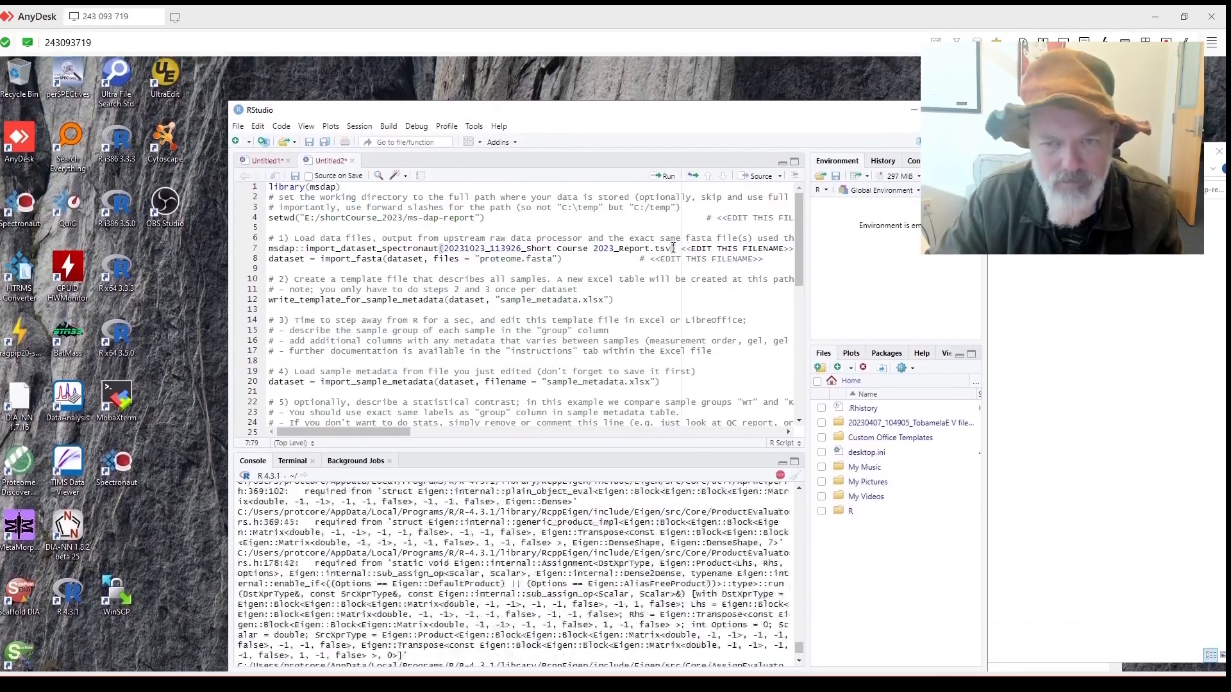
drag(685, 249, 790, 248)
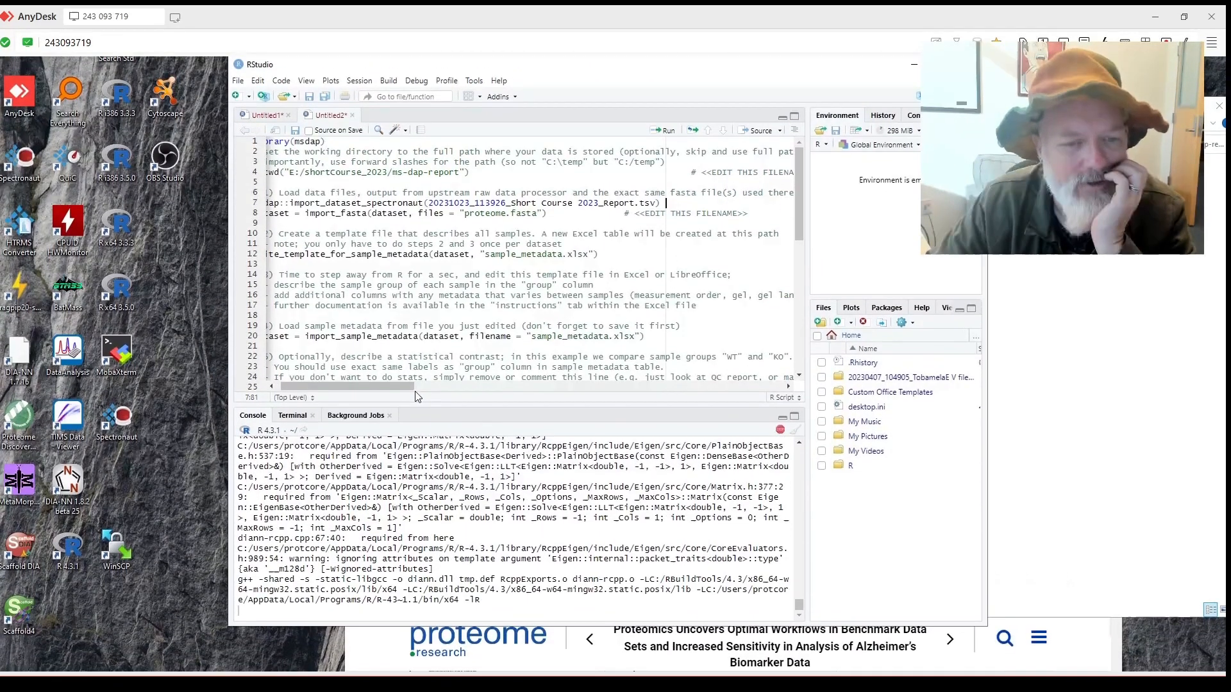
drag(412, 397, 347, 396)
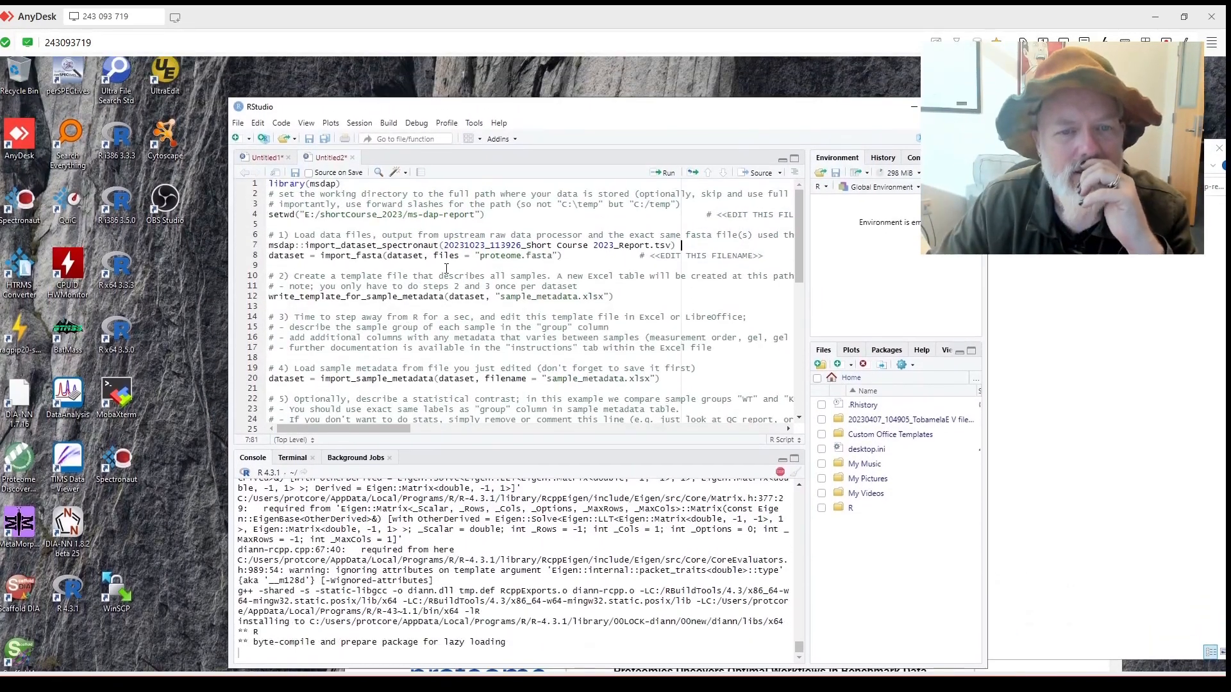
mouse_move(1058, 153)
mouse_down()
mouse_move(980, 129)
mouse_move(1076, 152)
mouse_up()
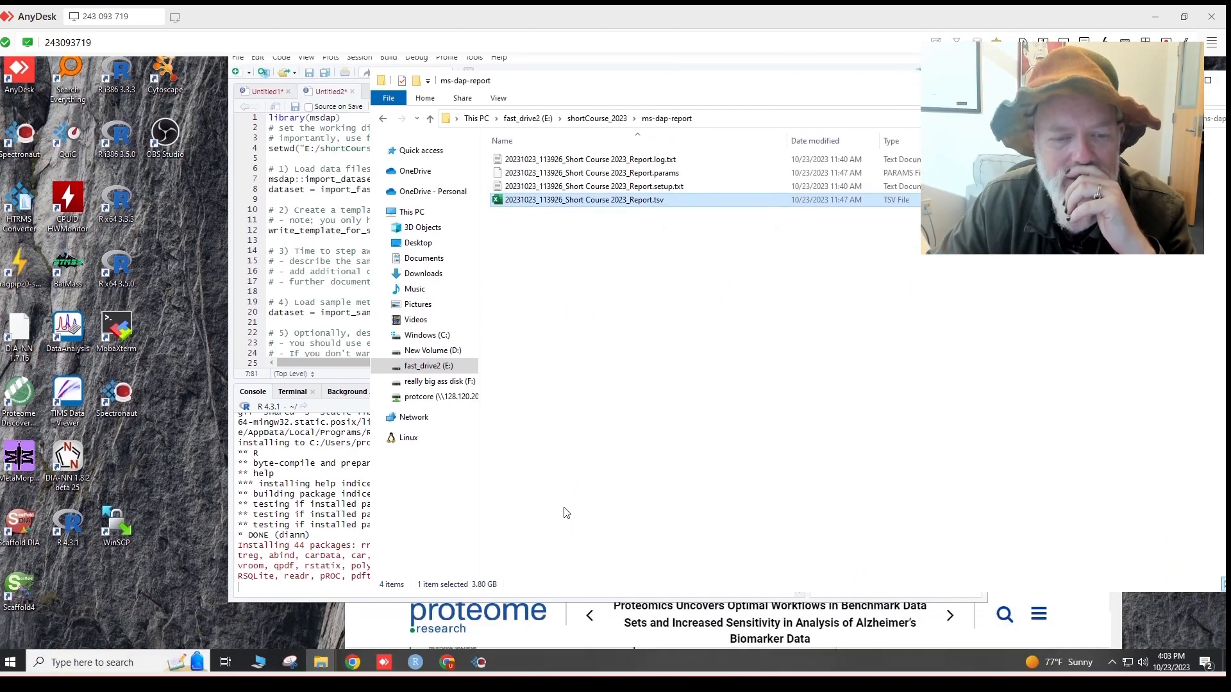
Browse protcore's Data\lab to ShortCourse_2023, checking the ms-dap-report folder before returning.
click(446, 414)
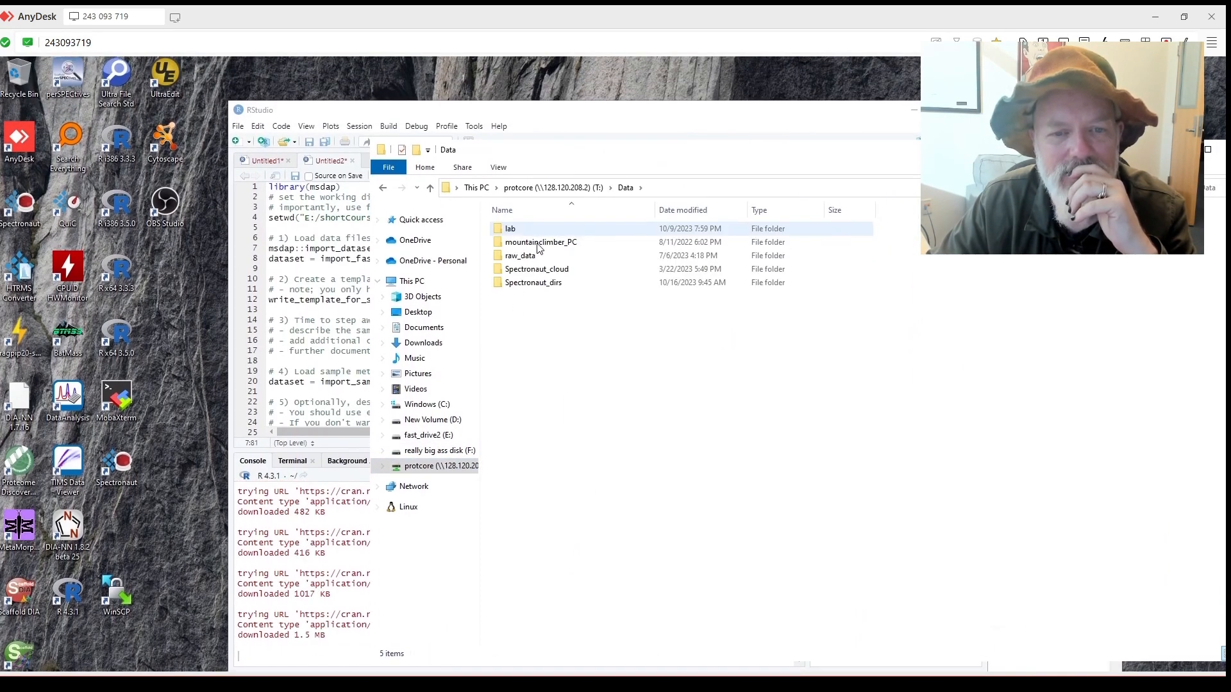
double_click(545, 232)
scroll(540, 243, down, 20)
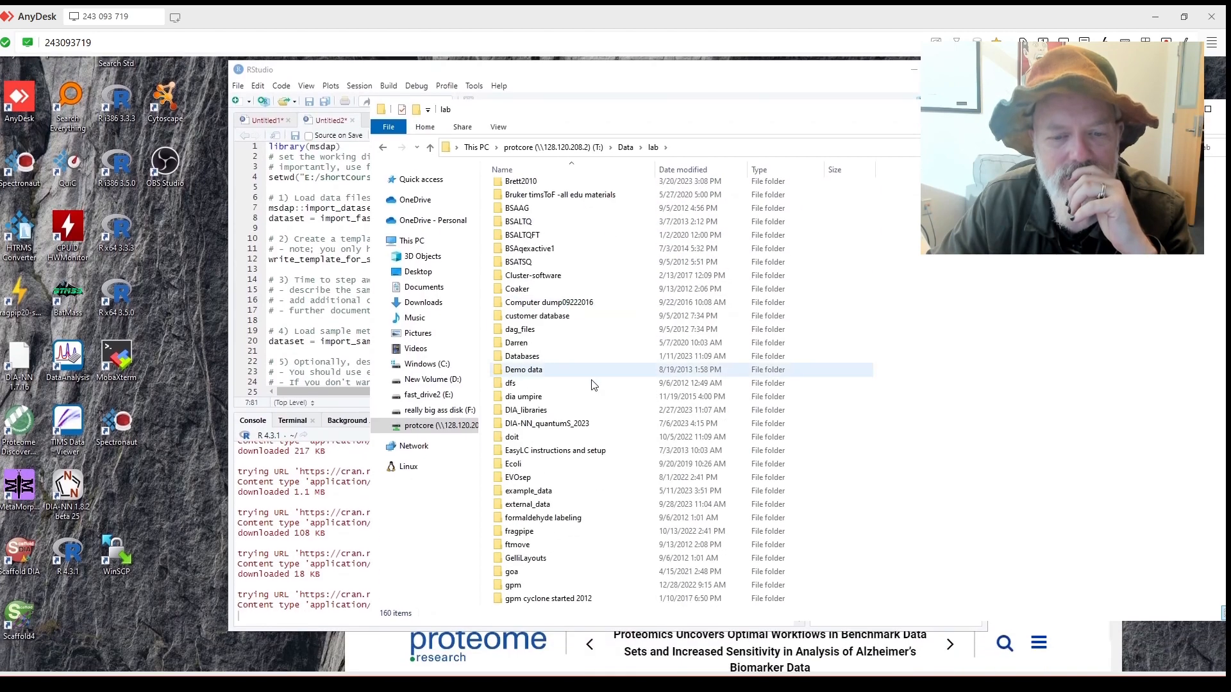
scroll(601, 442, down, 1)
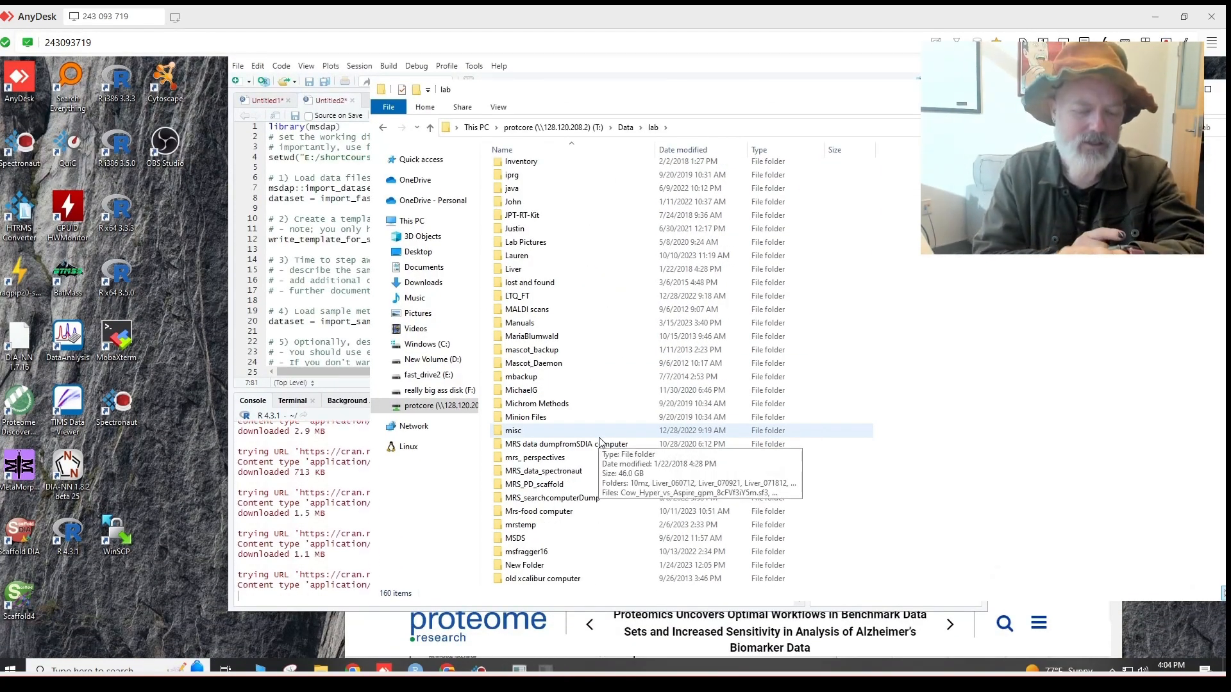
scroll(599, 442, down, 9)
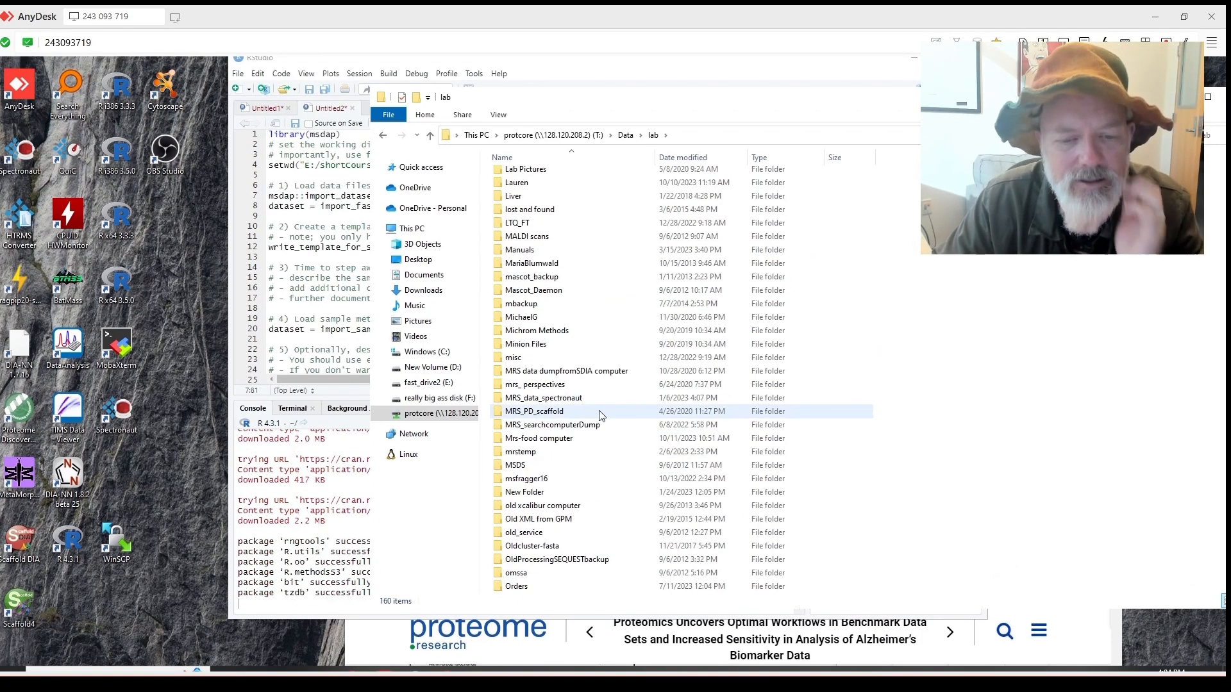
scroll(591, 448, down, 8)
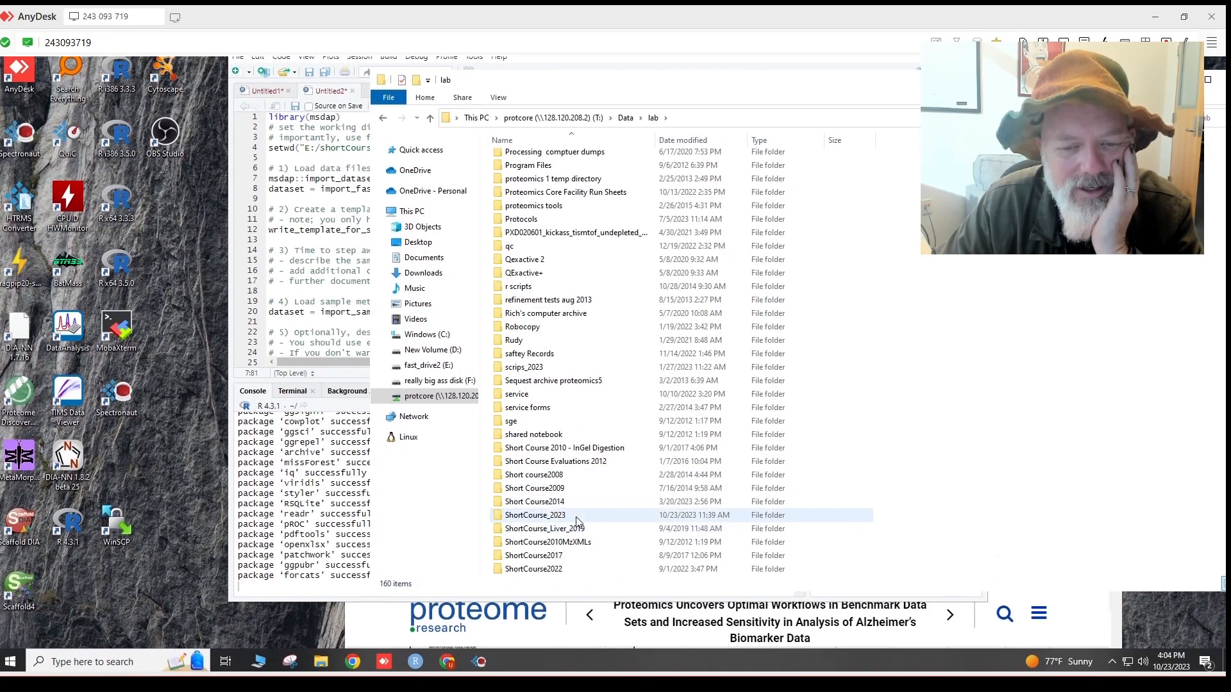
double_click(557, 519)
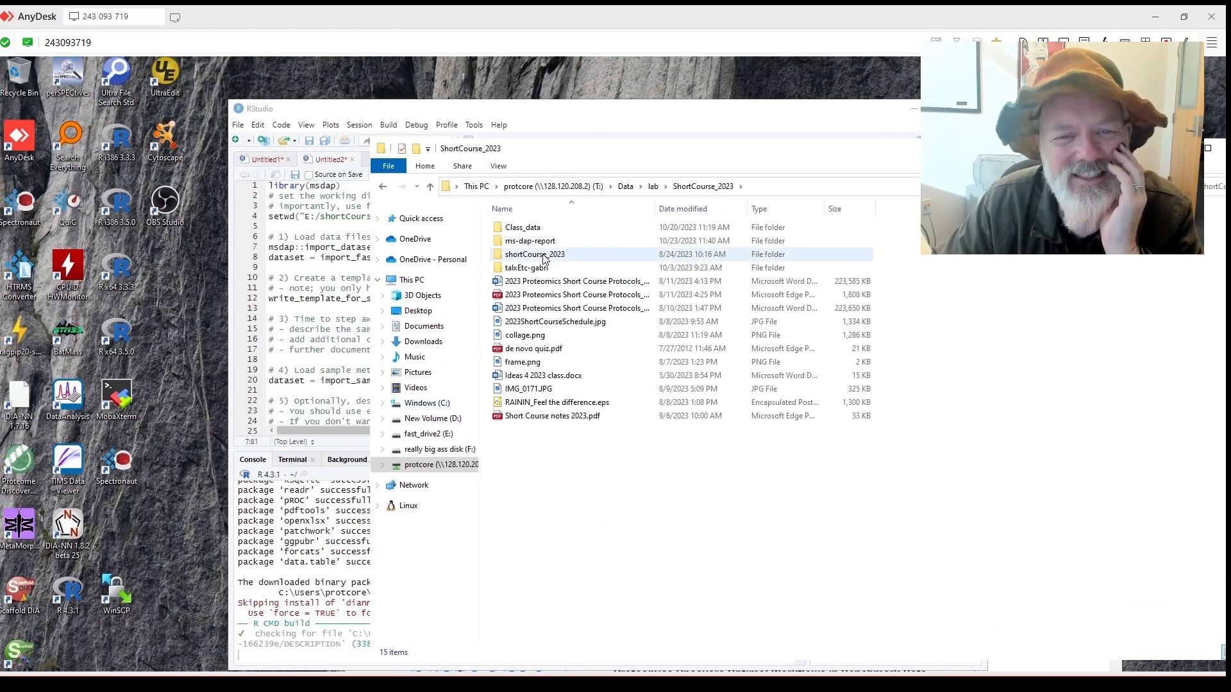
double_click(550, 243)
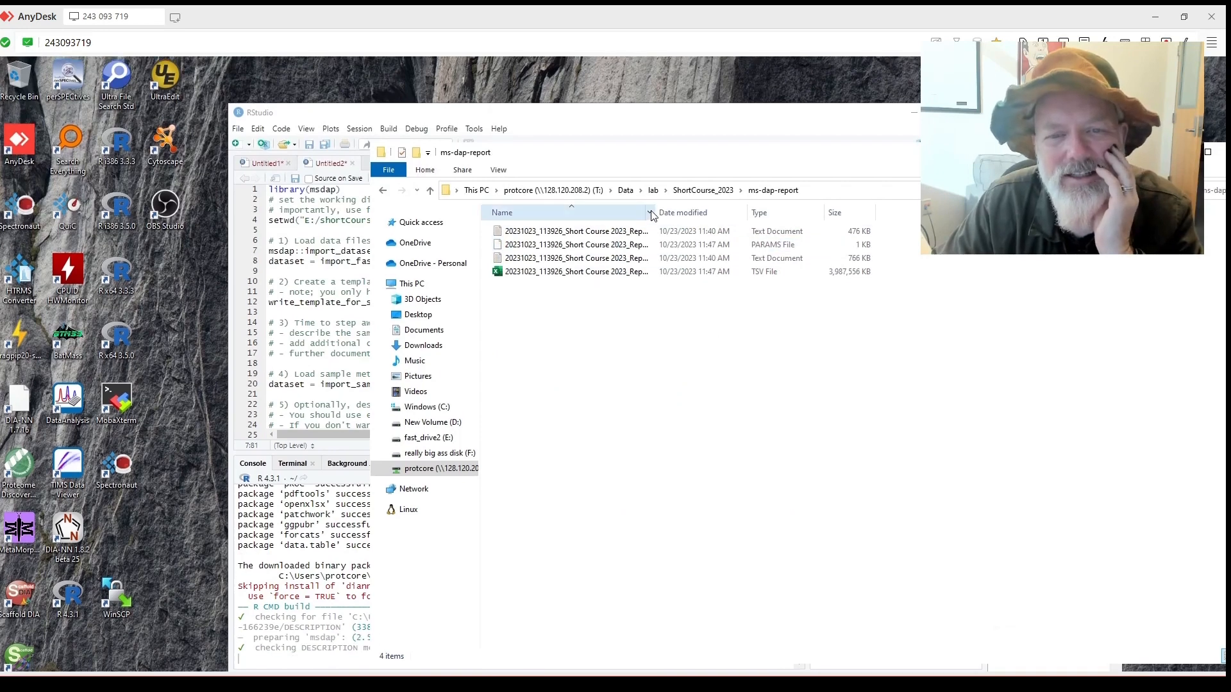
double_click(657, 211)
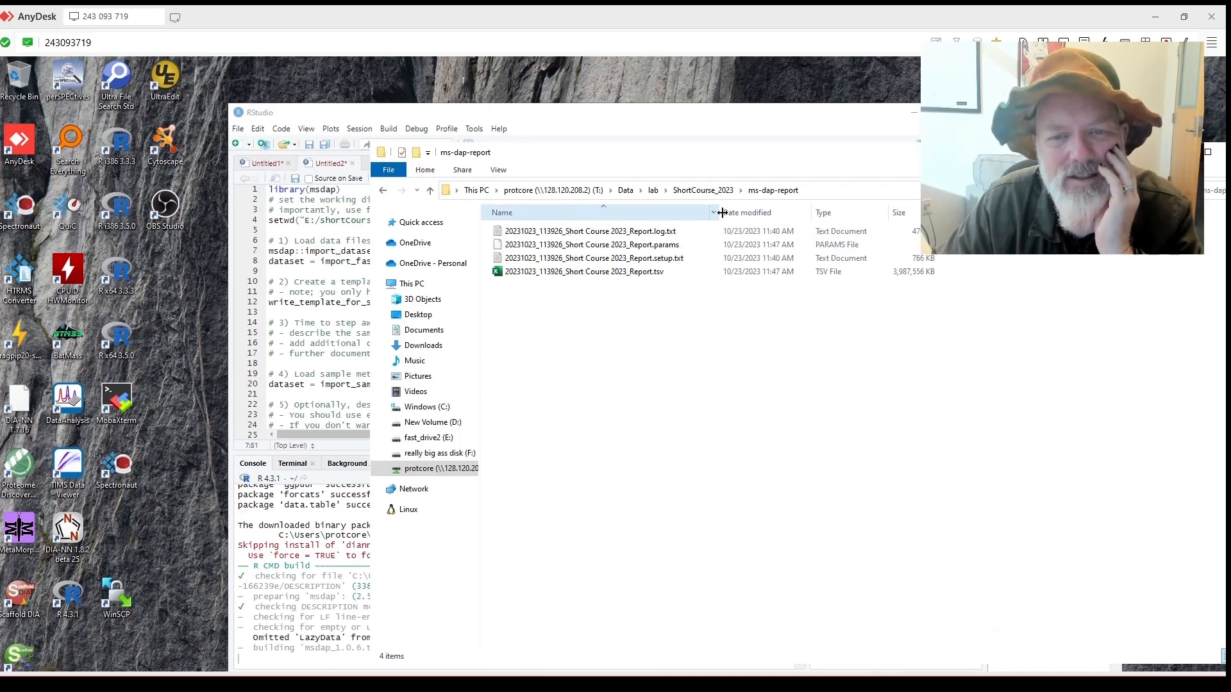
click(384, 193)
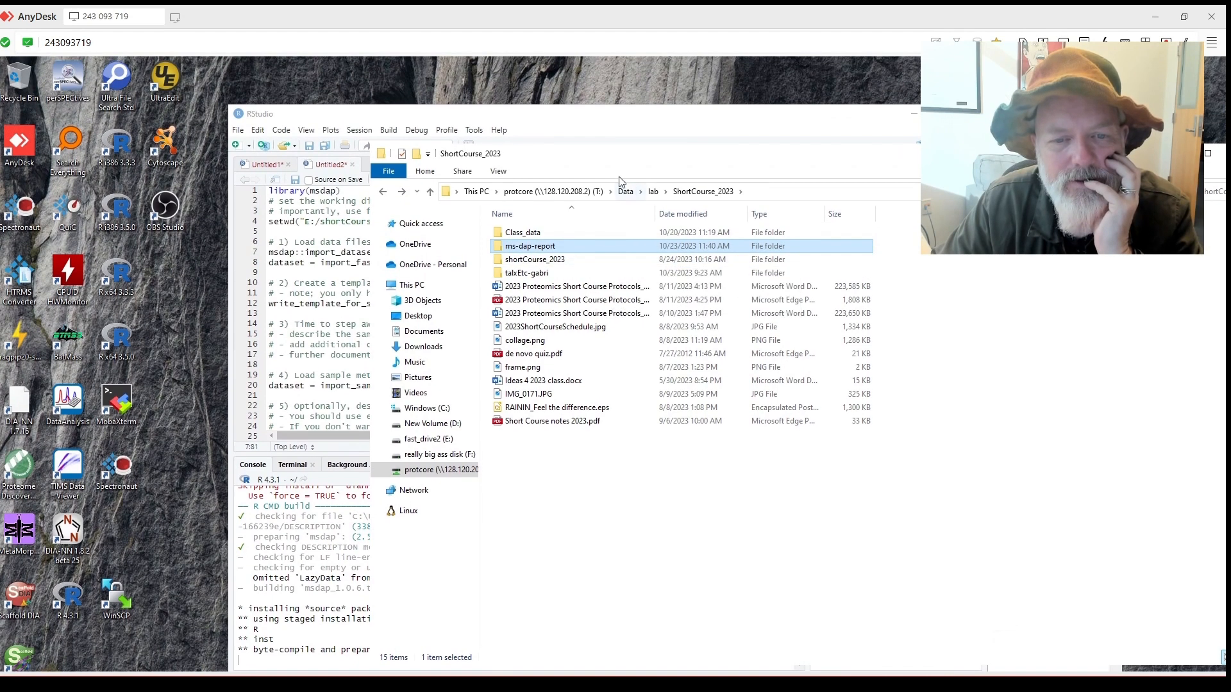
Open the shortCourse_2023 subfolder and check the full uniprotkb FASTA name before returning.
double_click(557, 256)
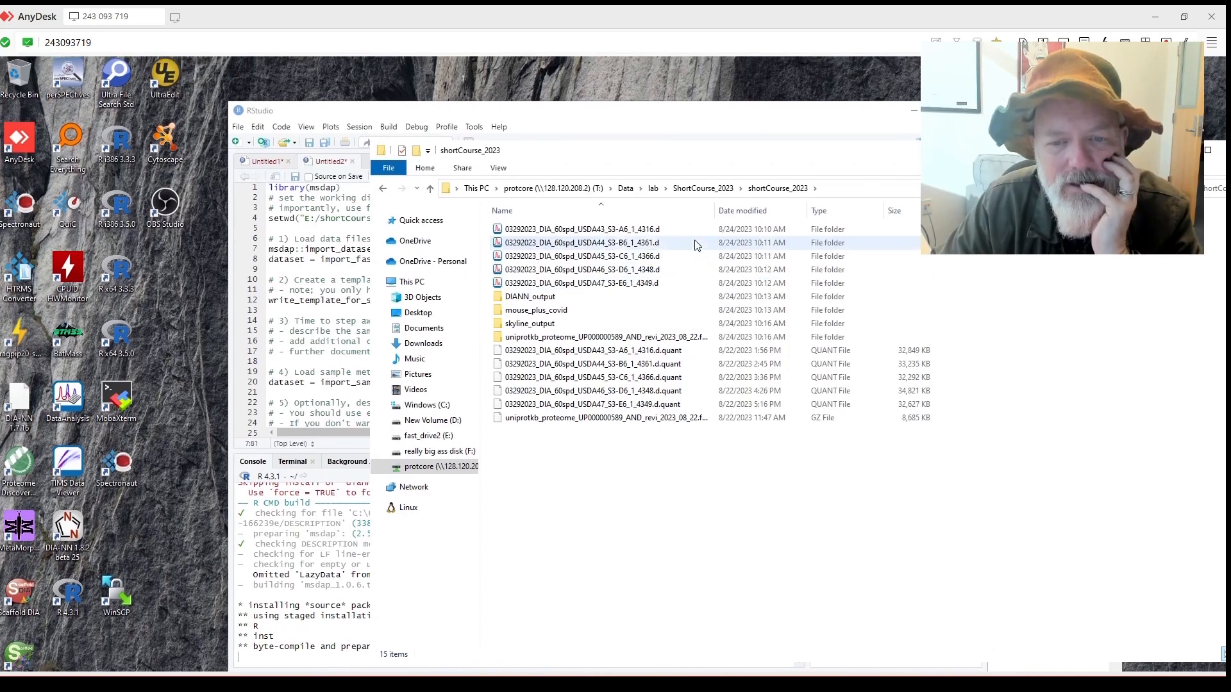
double_click(715, 214)
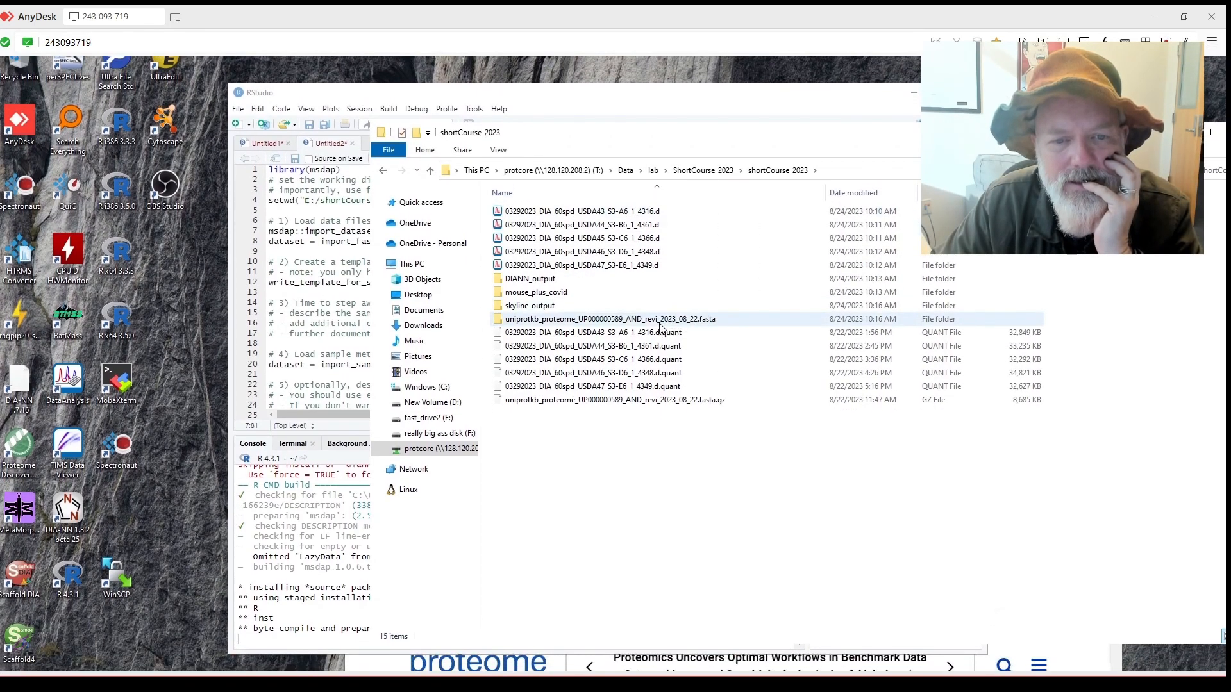
double_click(661, 325)
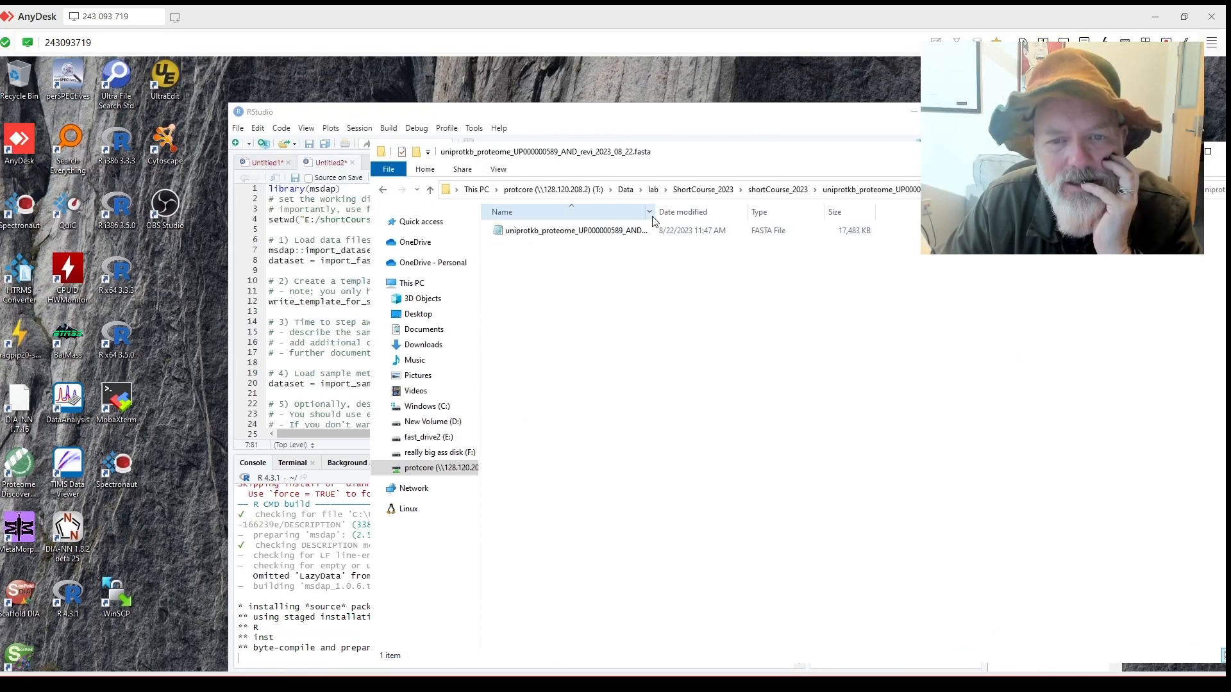
drag(660, 211, 776, 221)
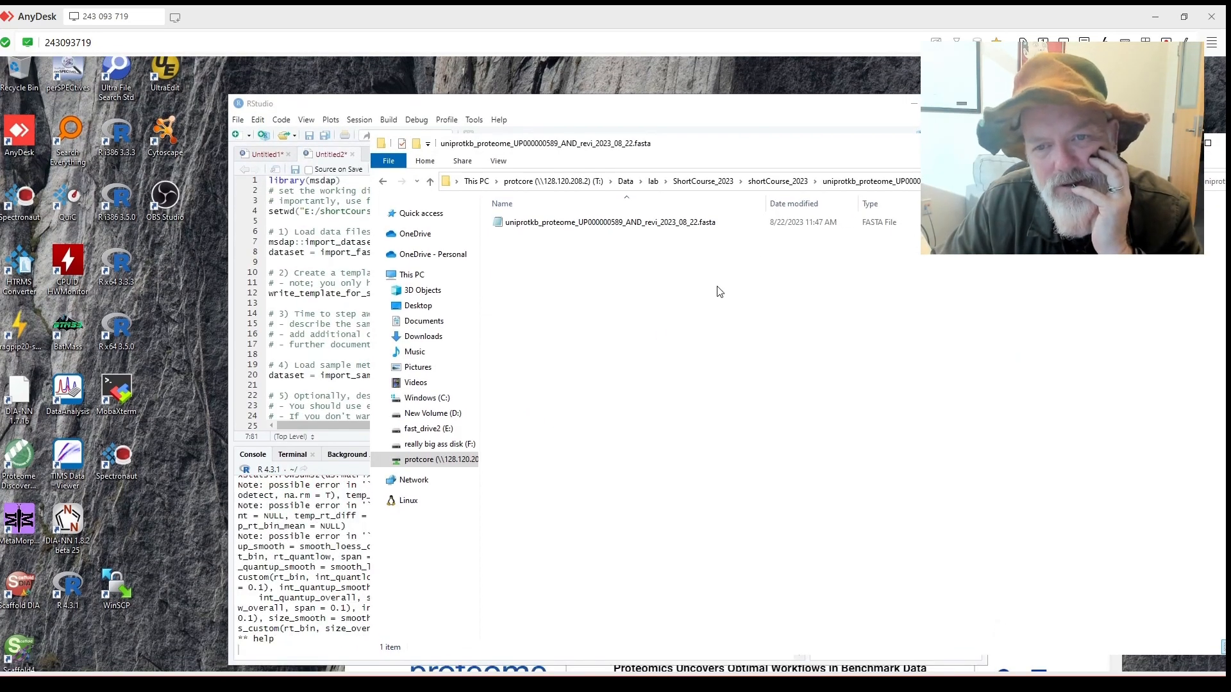
key(alt+Left)
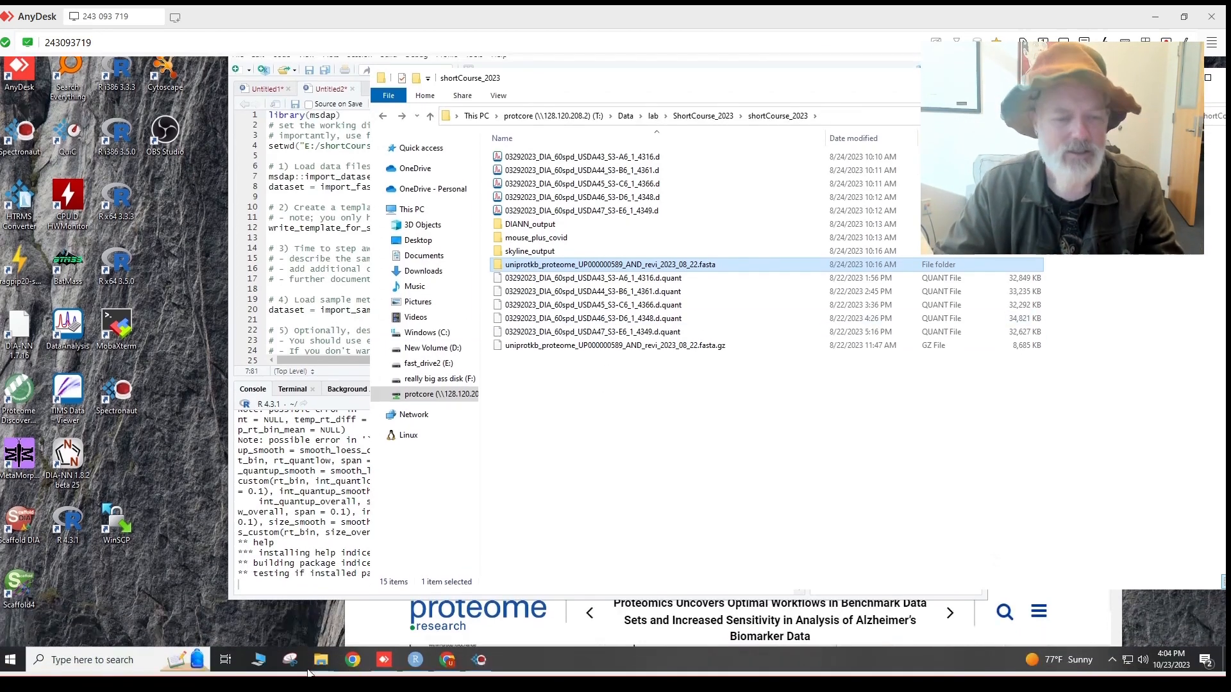
mouse_move(320, 660)
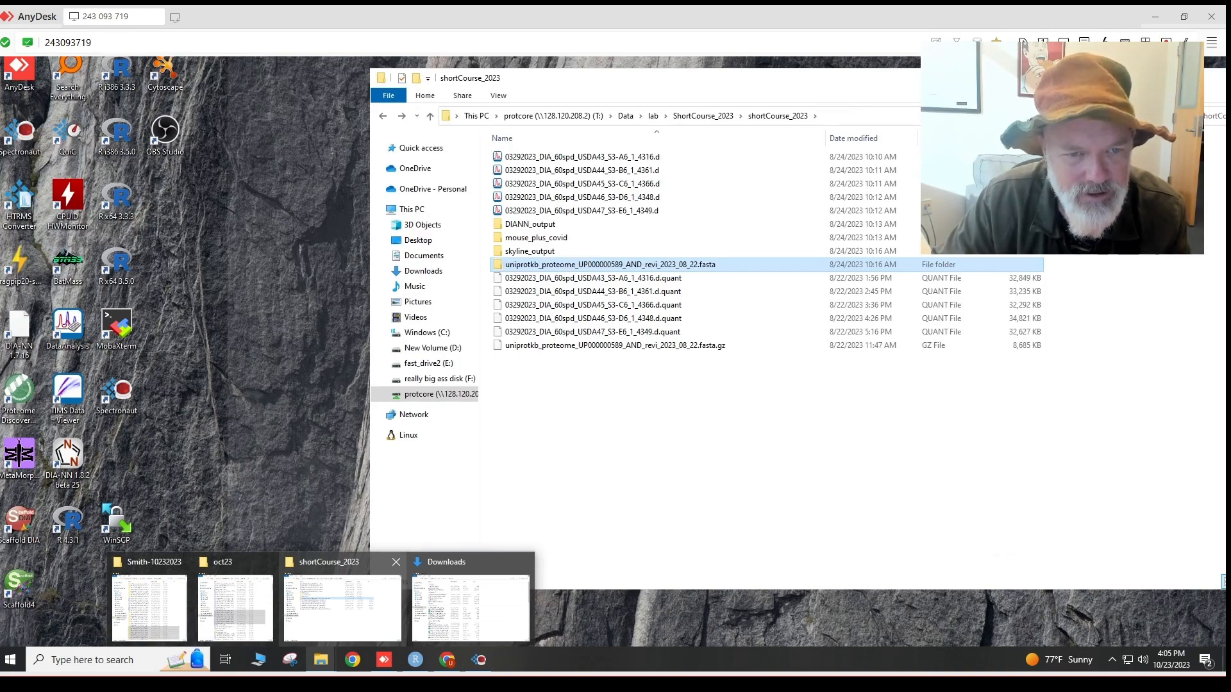
click(343, 607)
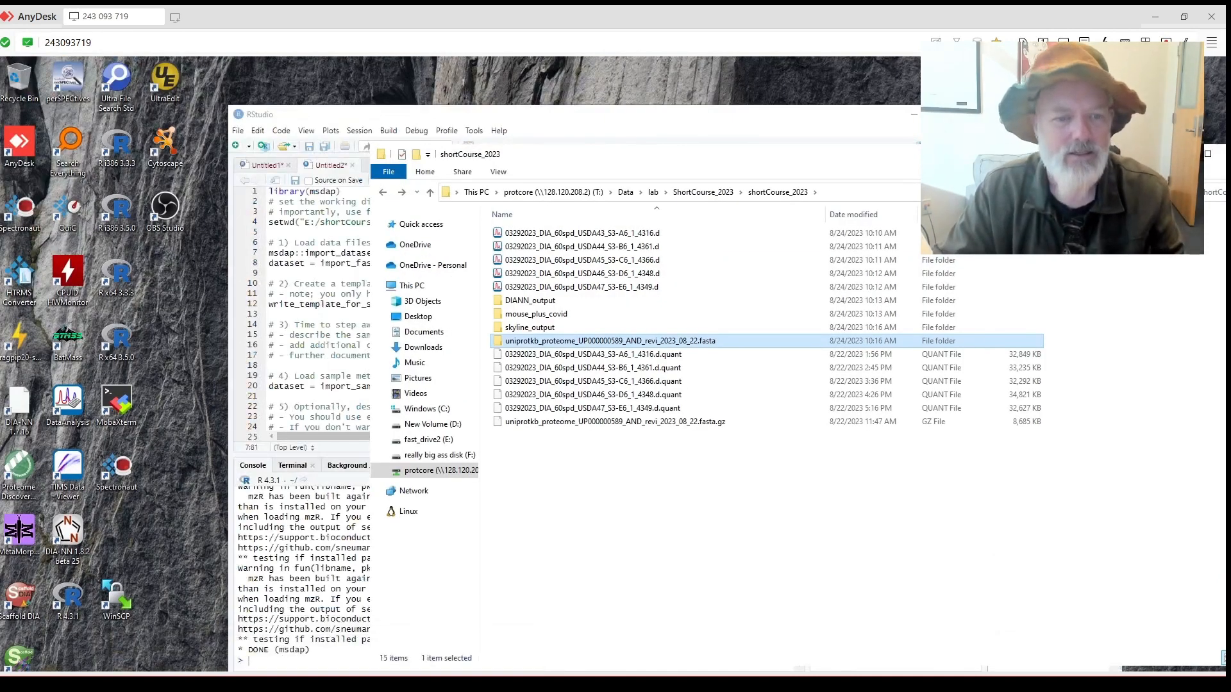
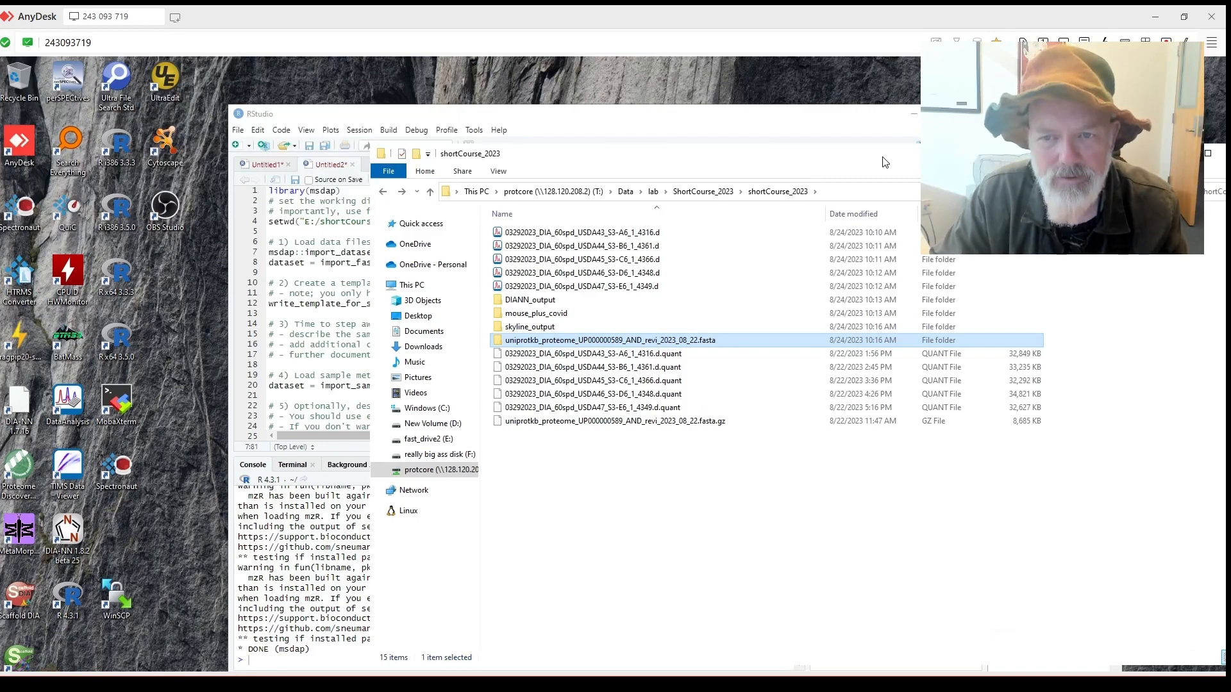
Go up to ShortCourse_2023 and open its ms-dap-report folder, with the window moved aside.
drag(885, 162, 886, 136)
drag(721, 135, 765, 136)
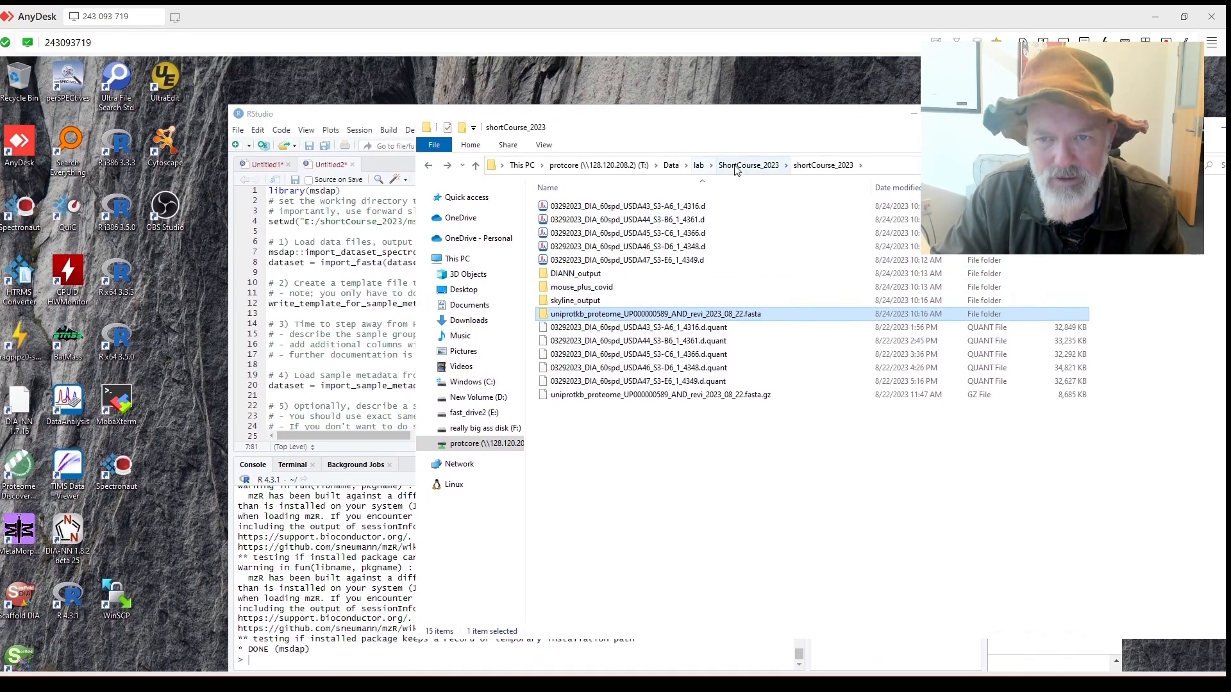
click(736, 168)
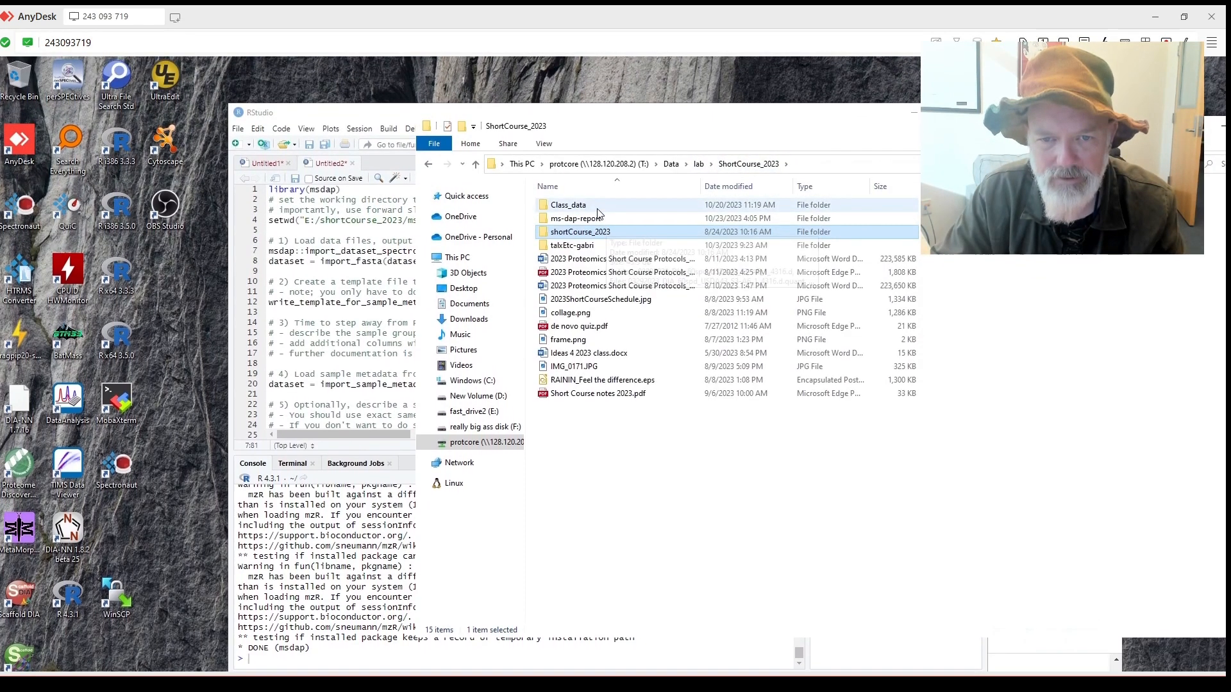
double_click(595, 219)
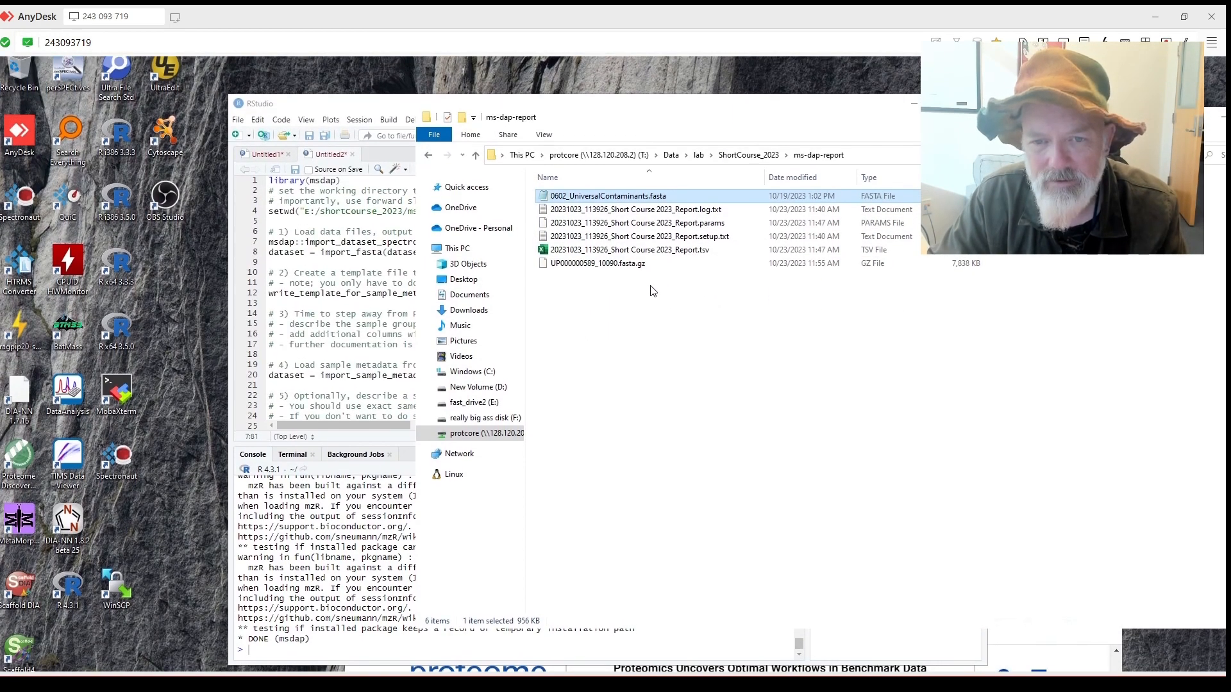
Extract UP000000589_10090.fasta.gz with 7-Zip, then select it with 0602_UniversalContaminants.fasta.
right_click(622, 263)
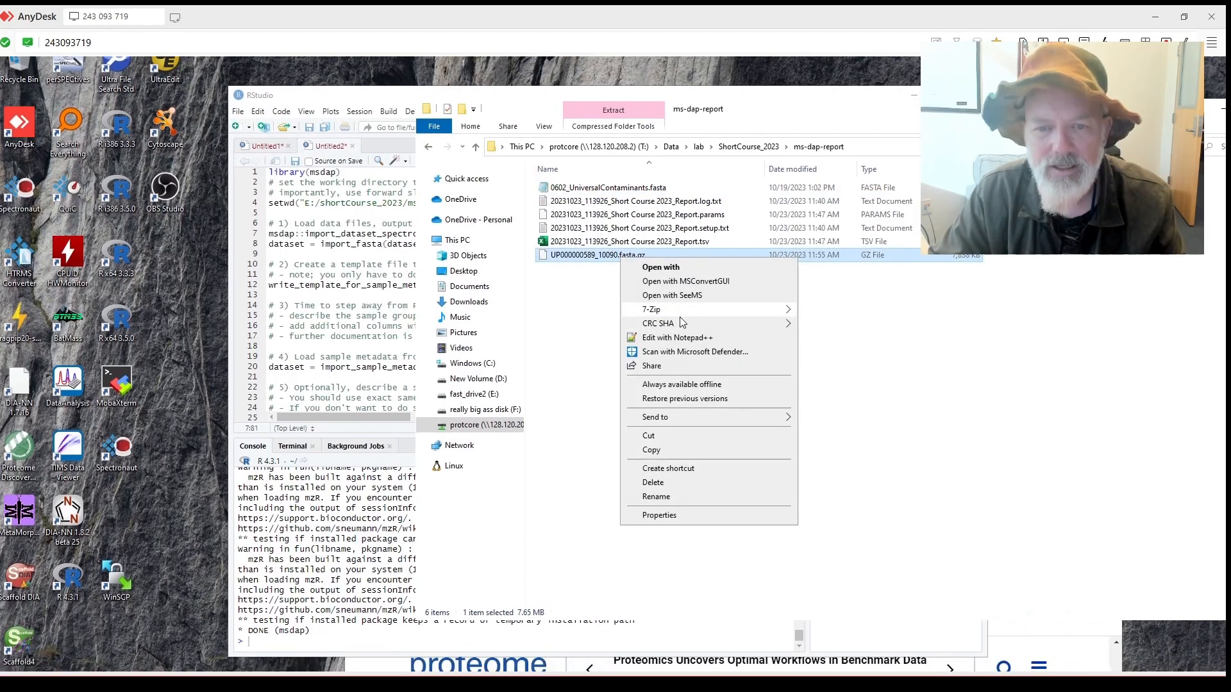
mouse_move(740, 311)
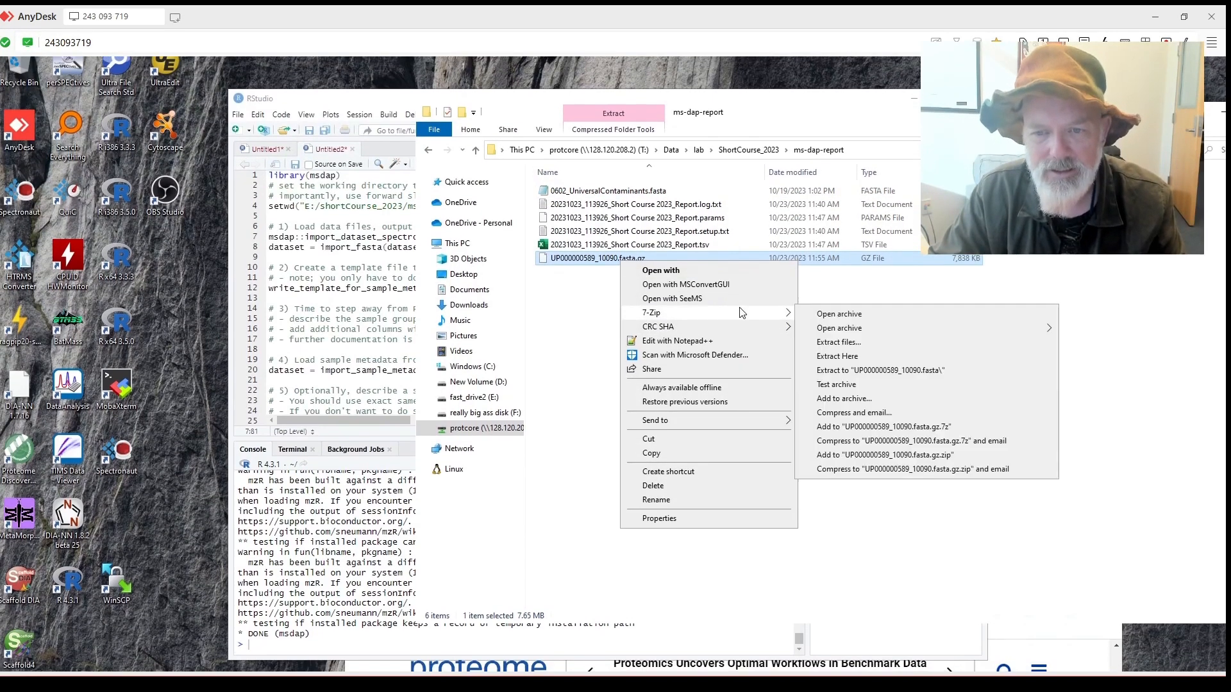
click(859, 354)
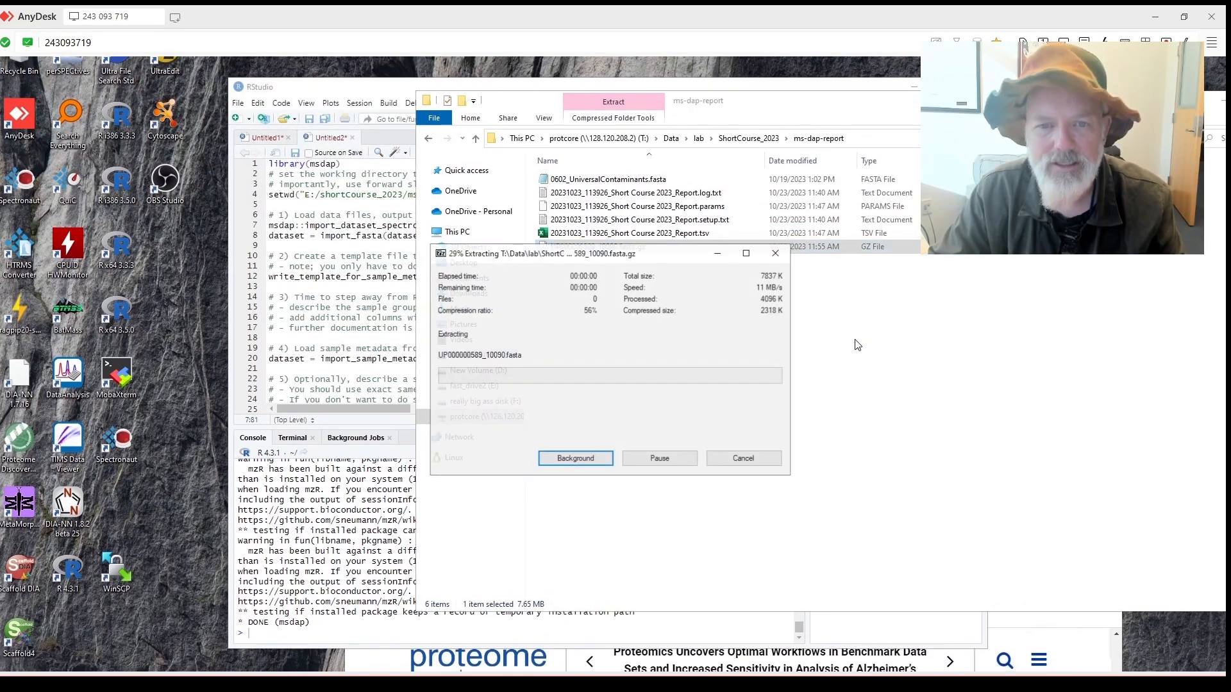
click(638, 281)
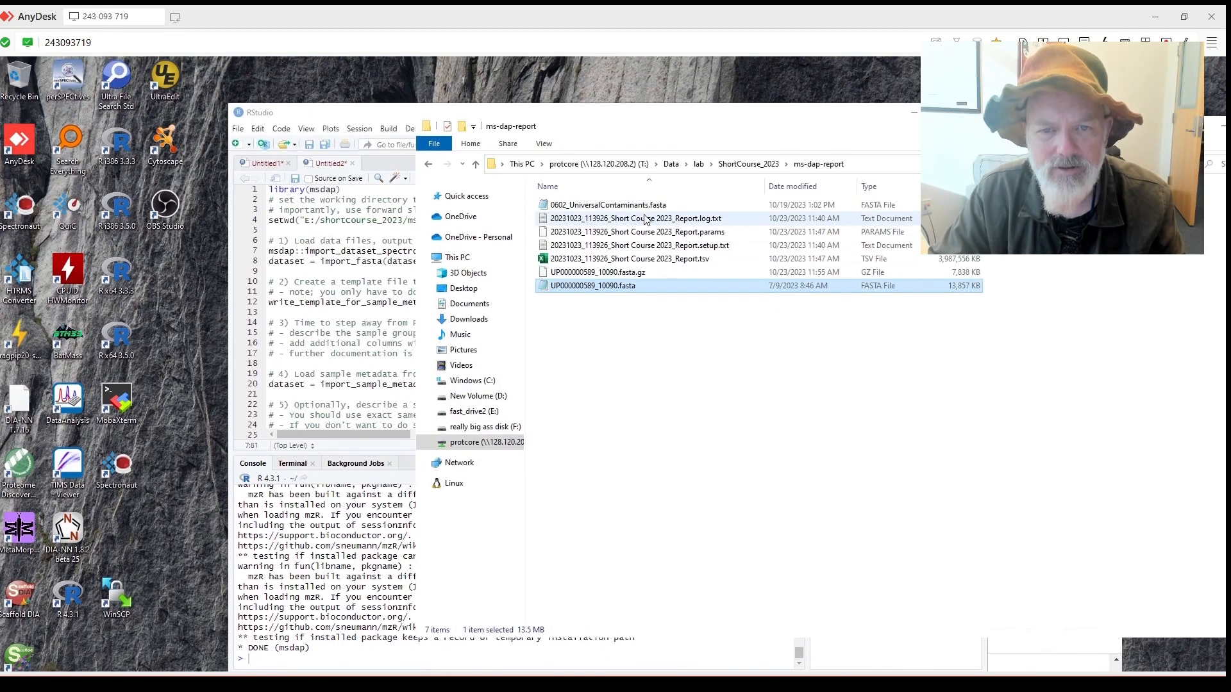
ctrl+click(644, 205)
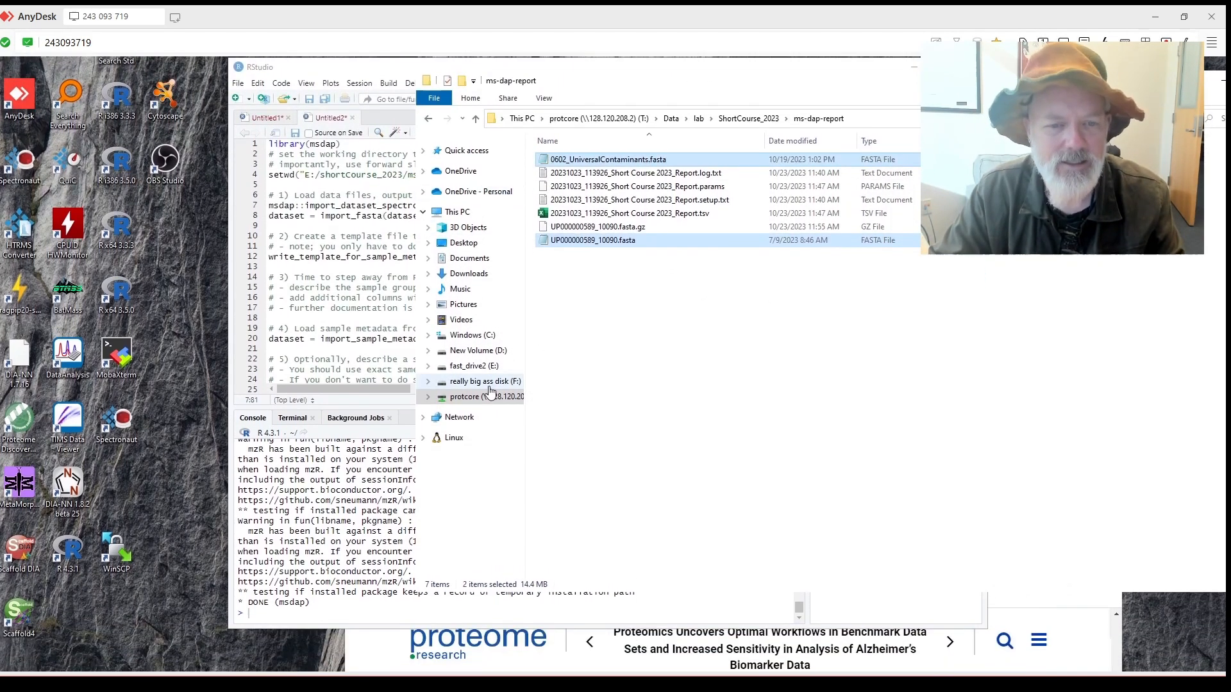
Paste both FASTA files into E:\shortCourse_2023\ms-dap-report on fast_drive2.
click(477, 350)
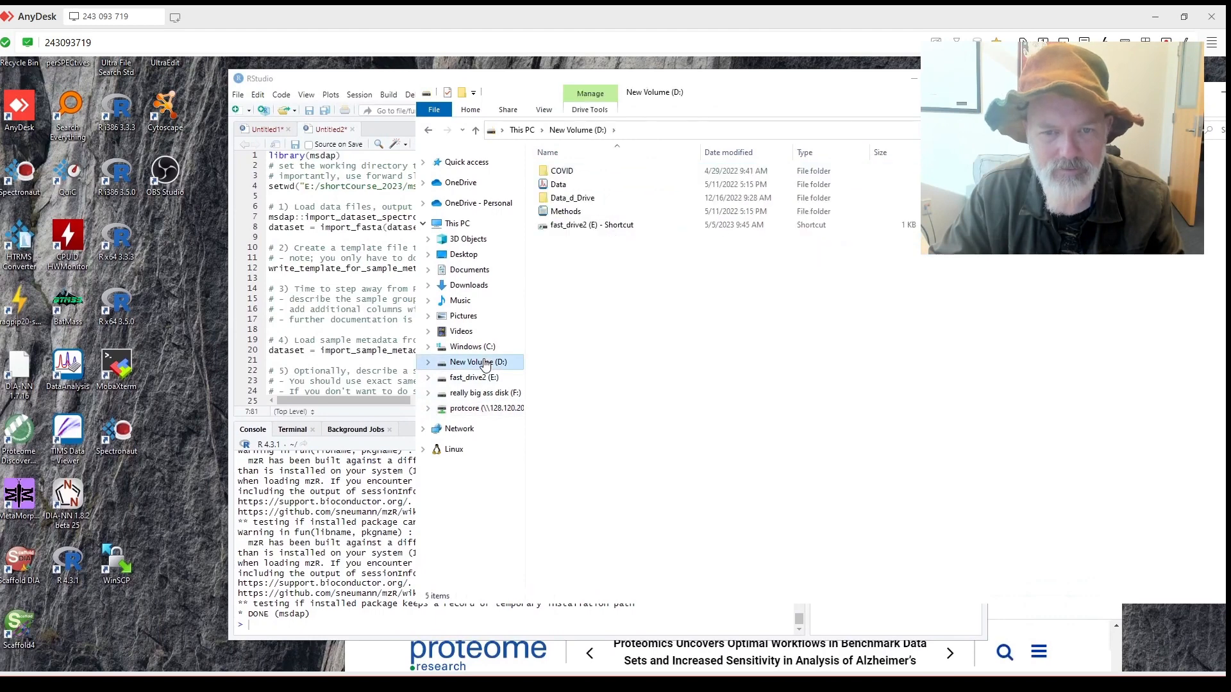
click(487, 399)
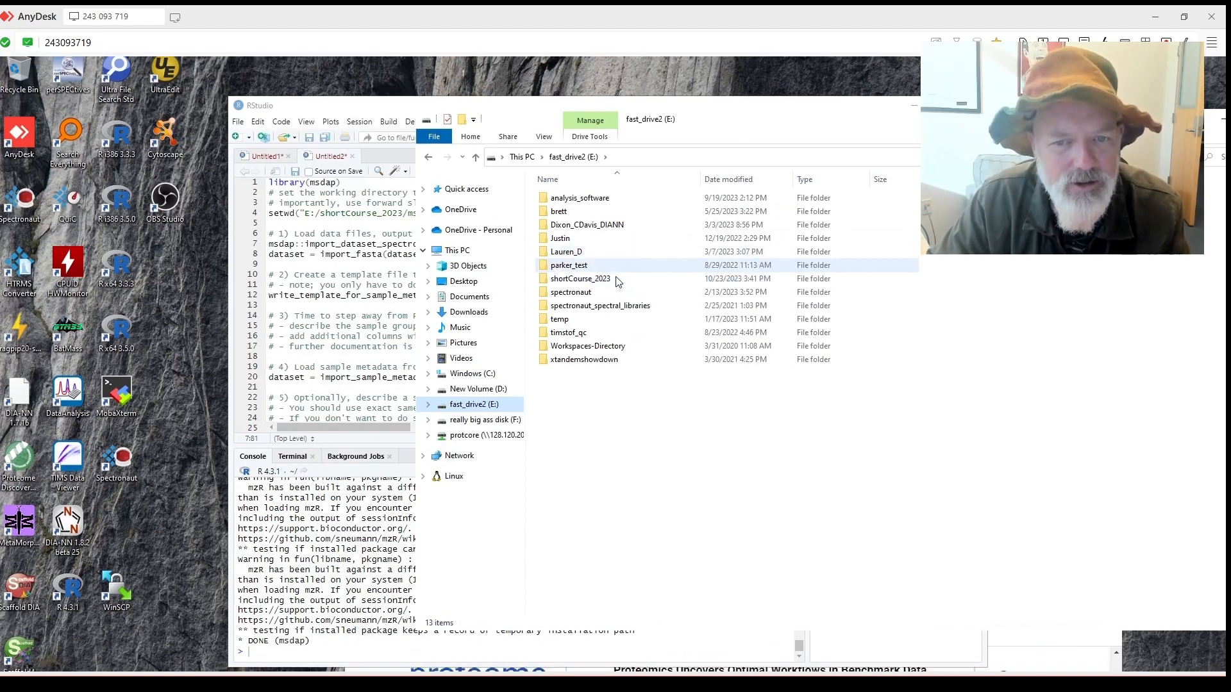
double_click(605, 279)
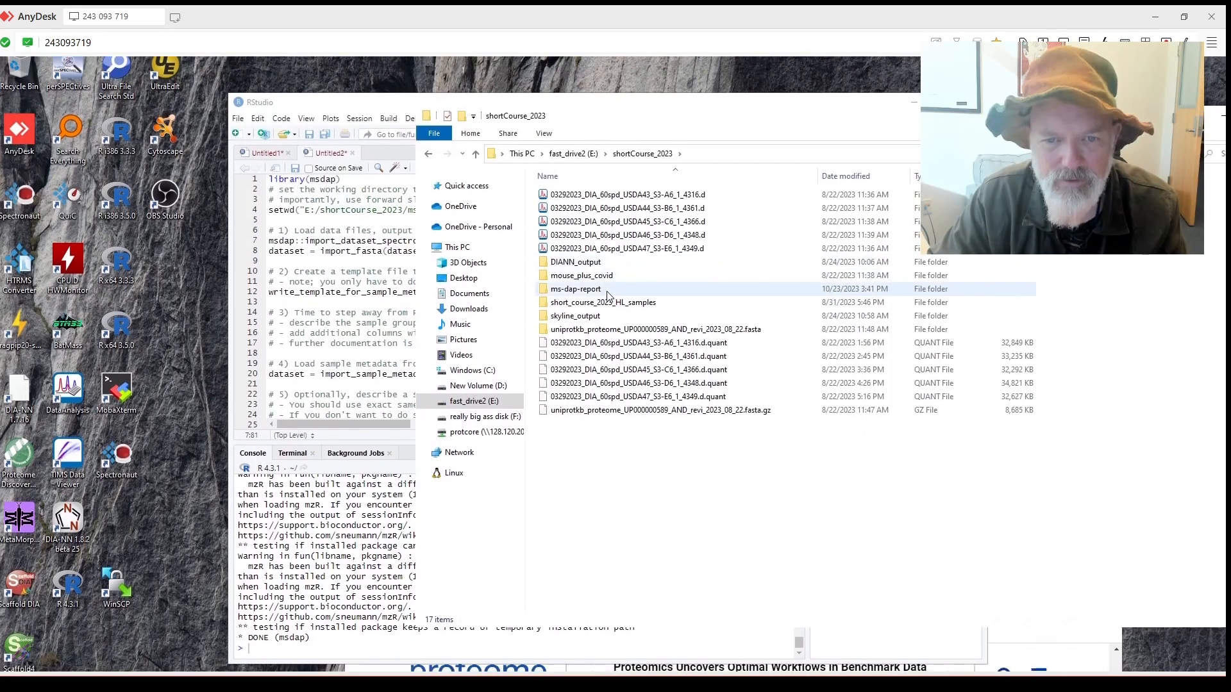
double_click(606, 293)
right_click(614, 281)
click(643, 361)
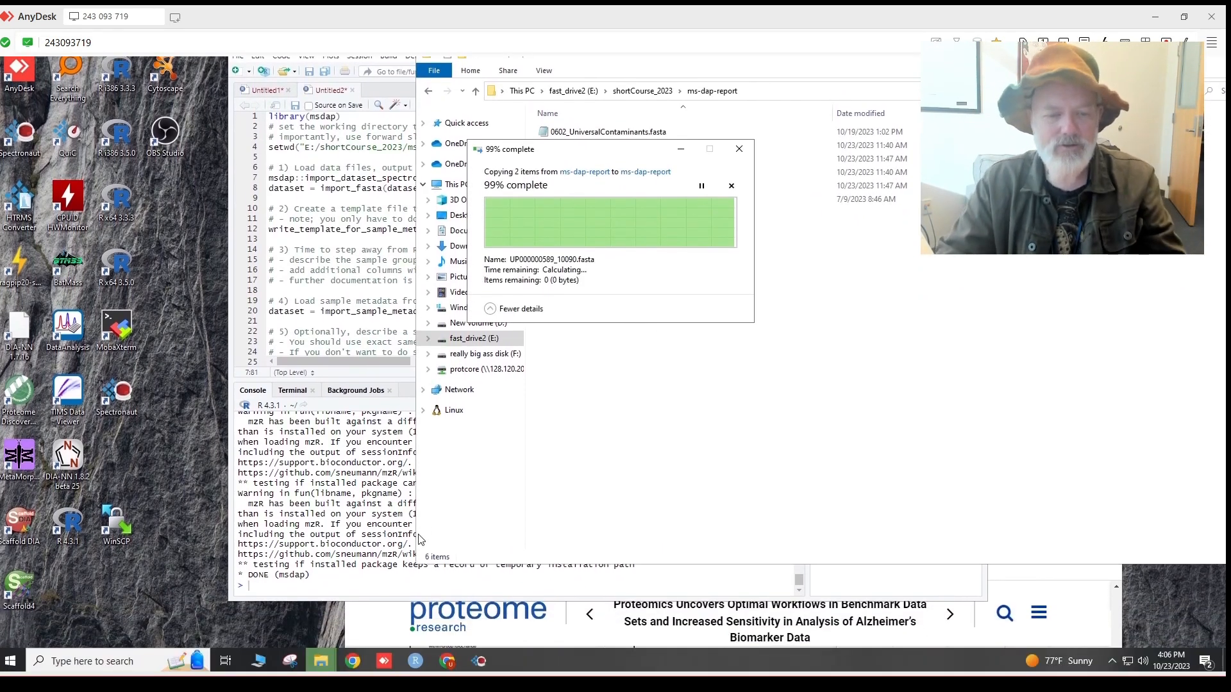
click(352, 660)
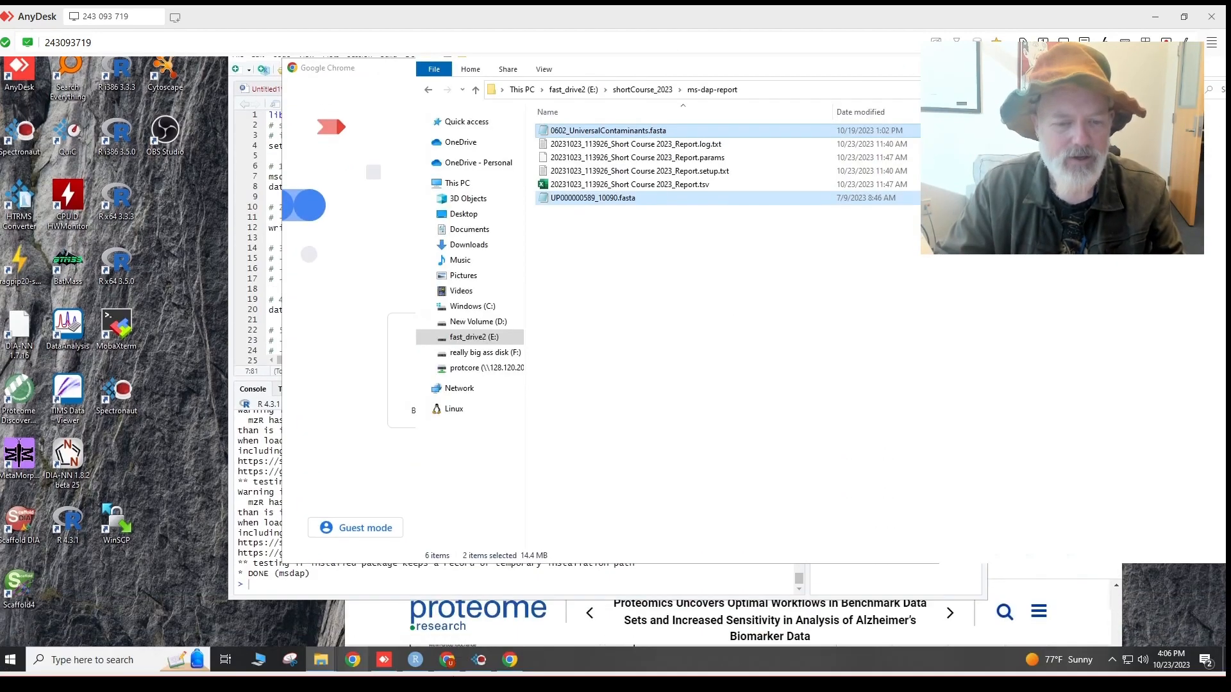
In a new Chrome tab, load UniProt's Mus musculus reference proteome page UP000000589.
click(458, 660)
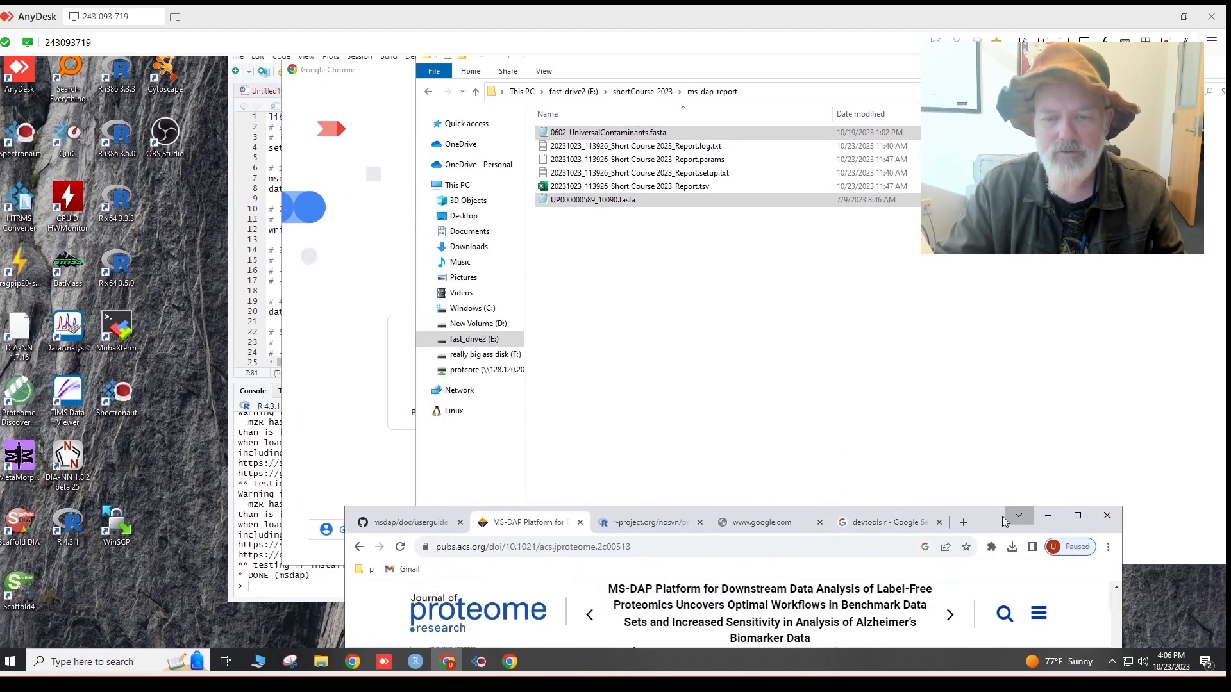
drag(974, 527, 646, 135)
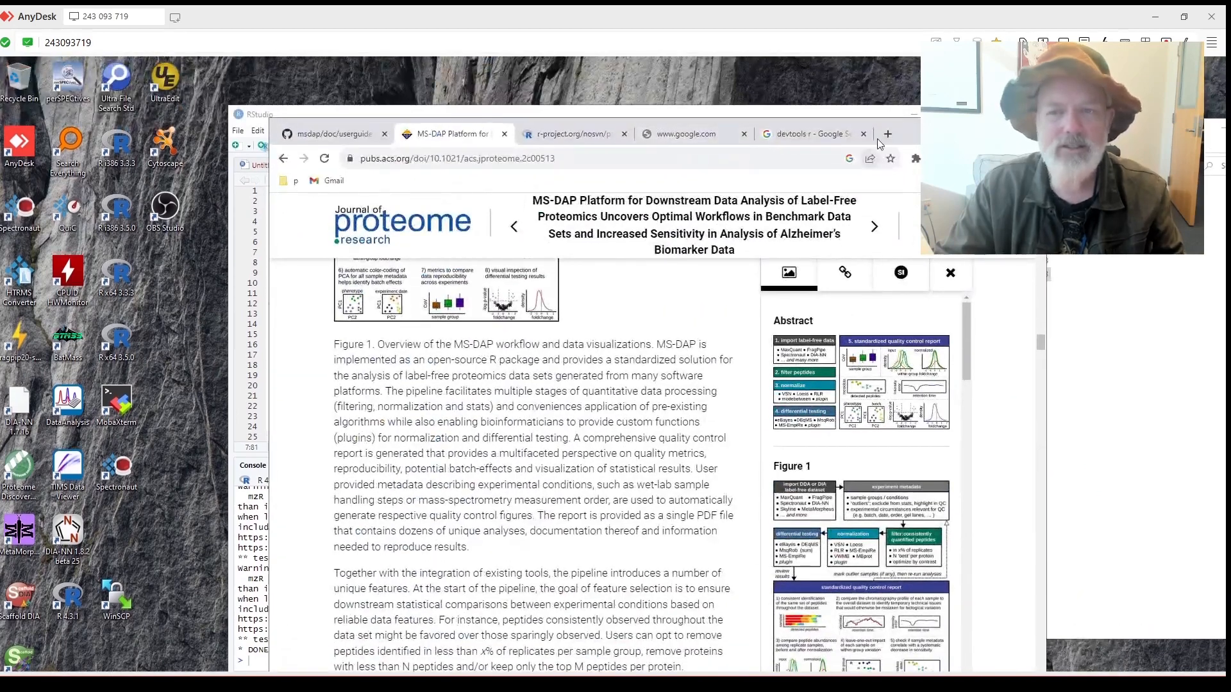
click(889, 135)
text(unir)
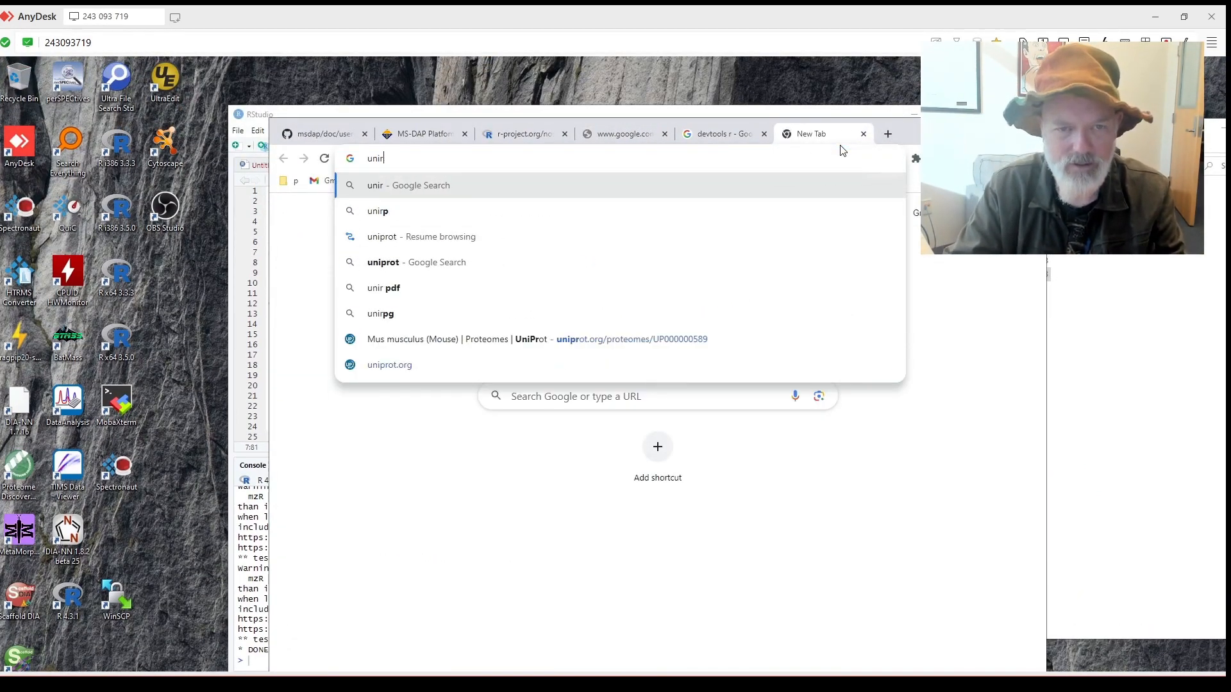
key(BackSpace)
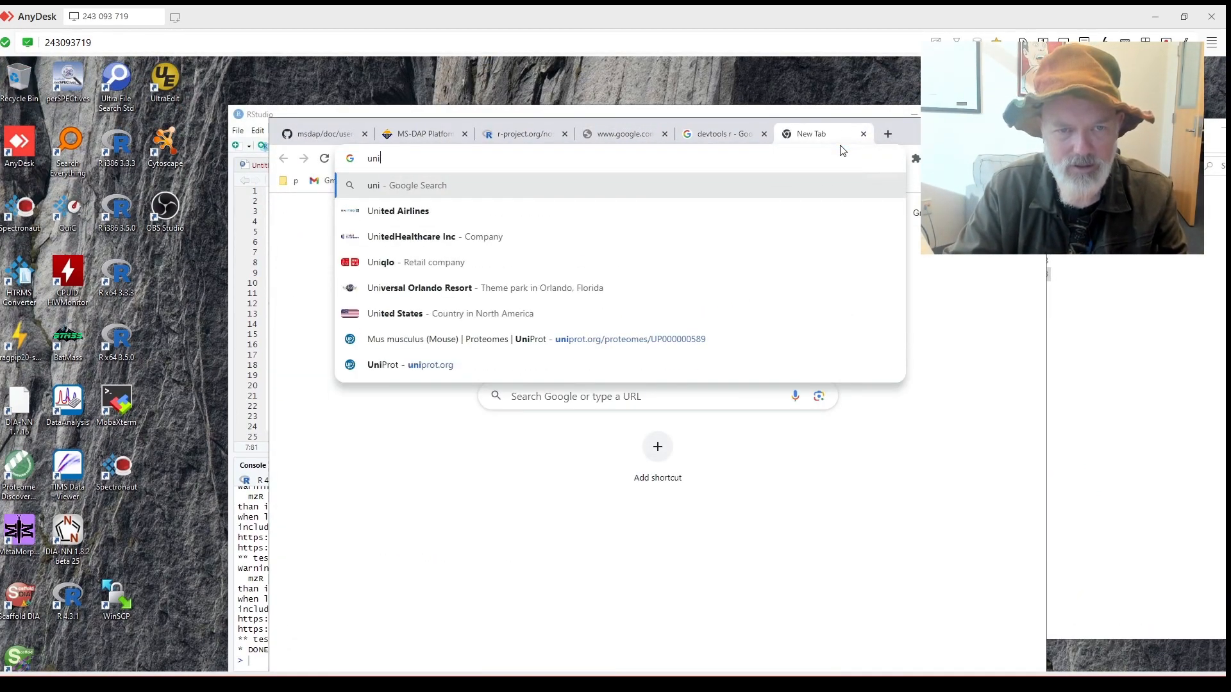
text(prot)
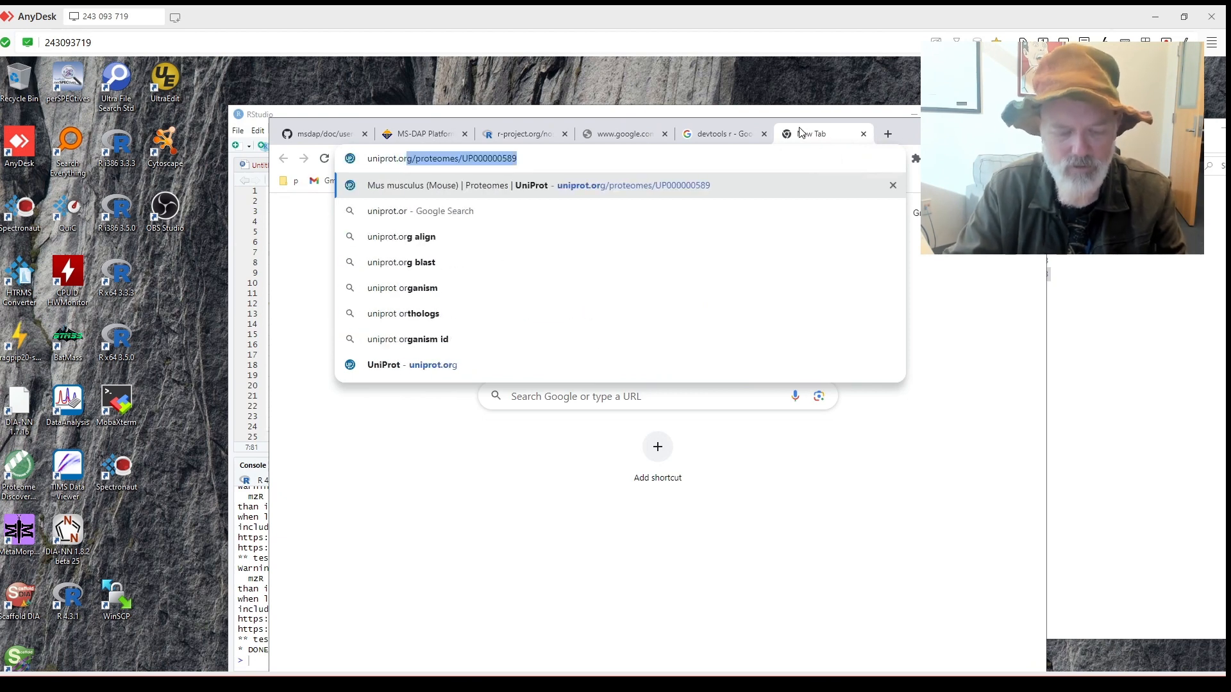
text(.or)
key(Return)
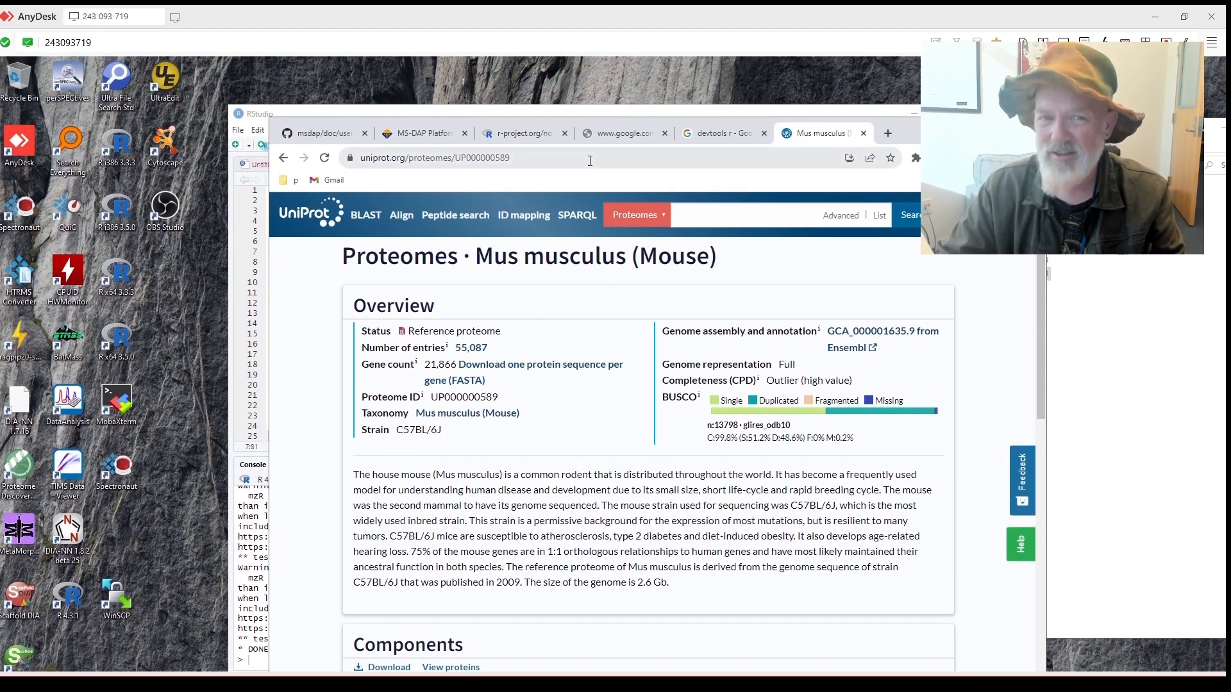
click(590, 161)
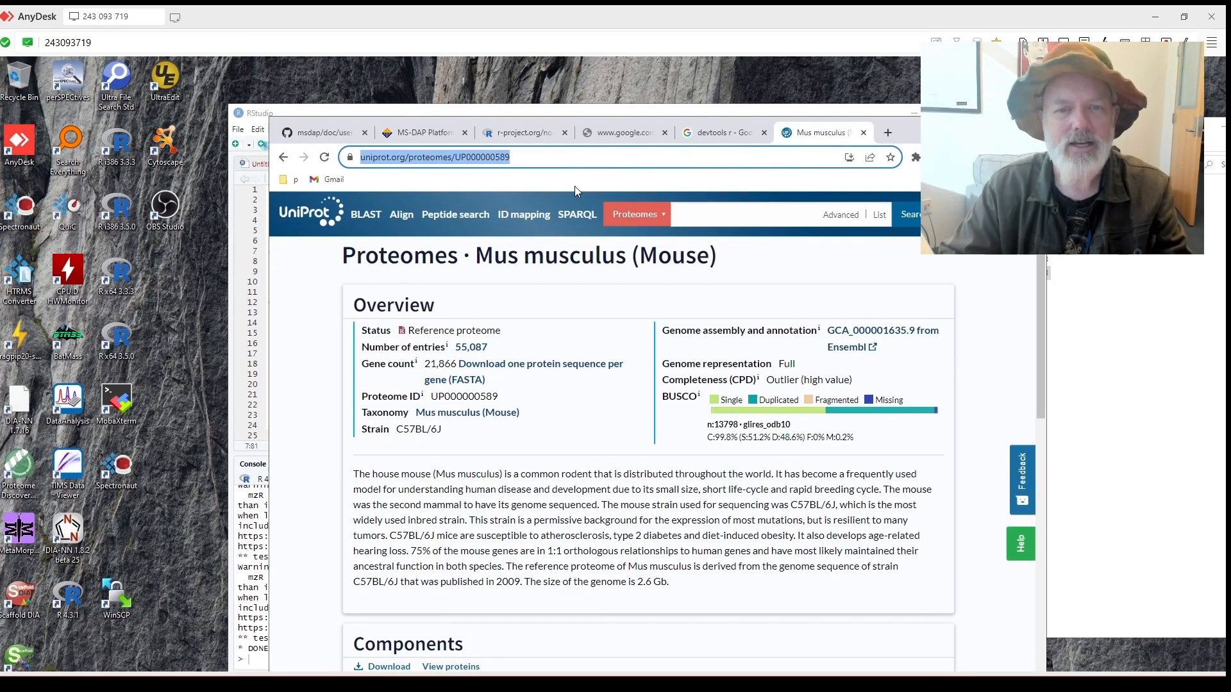
Search 'universla contaminants dia' and open the HaoGroup-ProtContLib GitHub page.
text(univer)
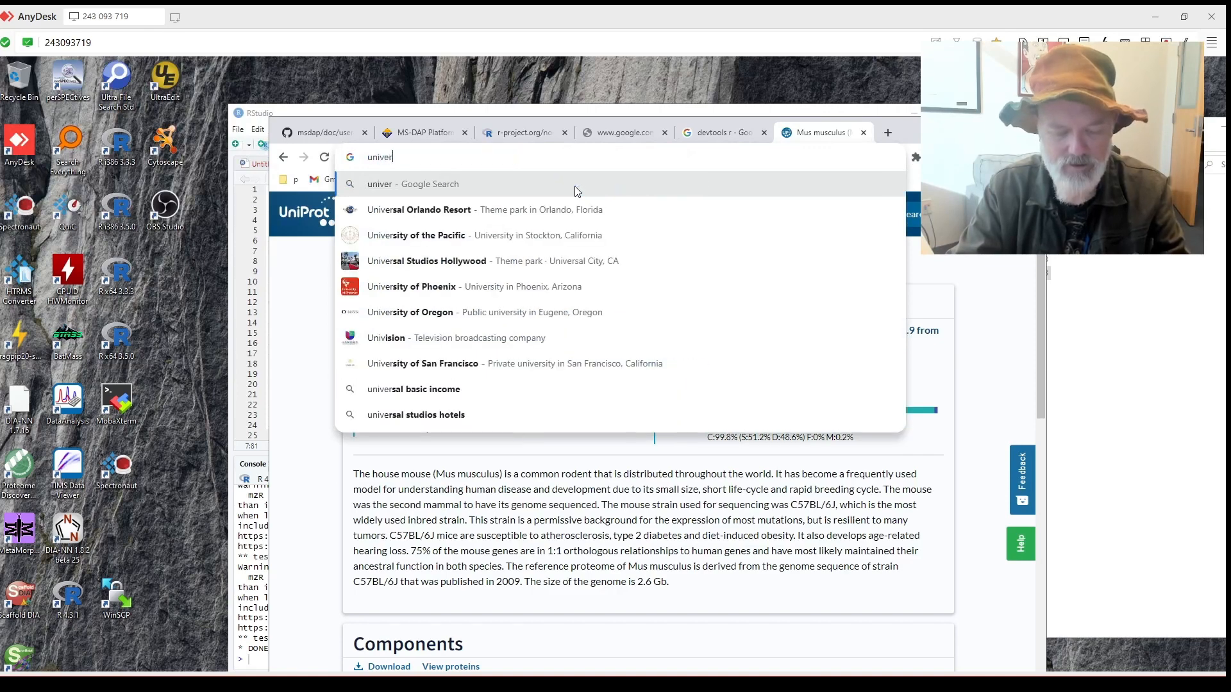
text(sla contamina)
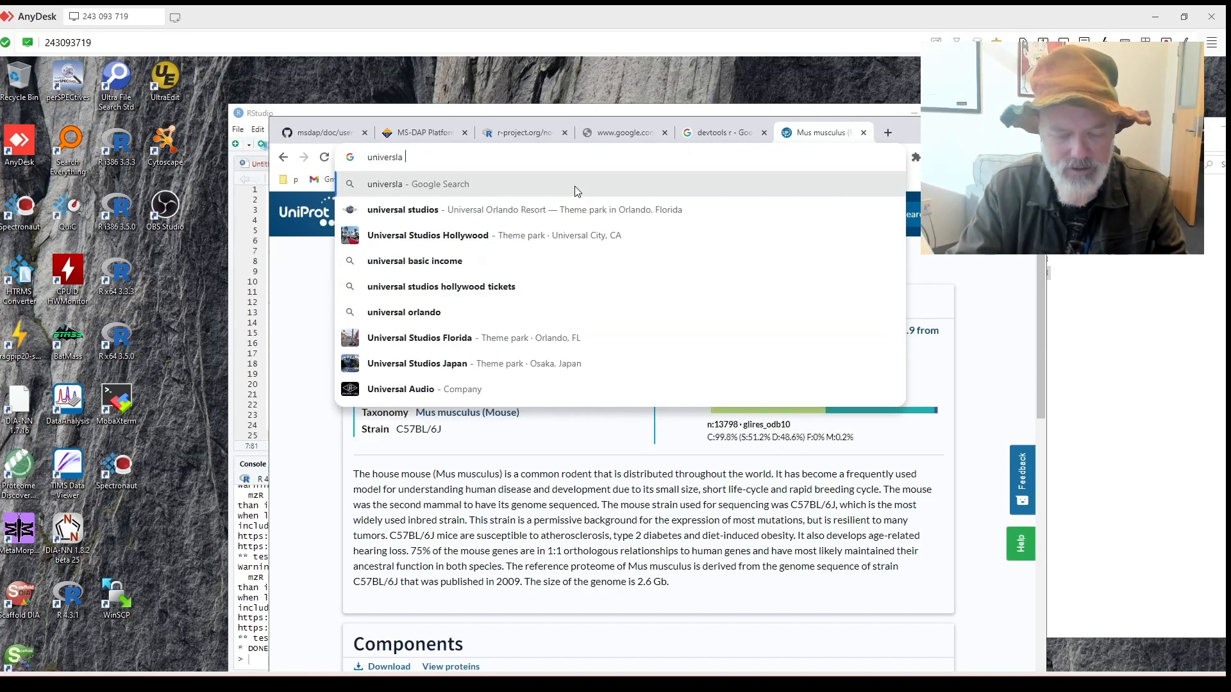
text(nts dia)
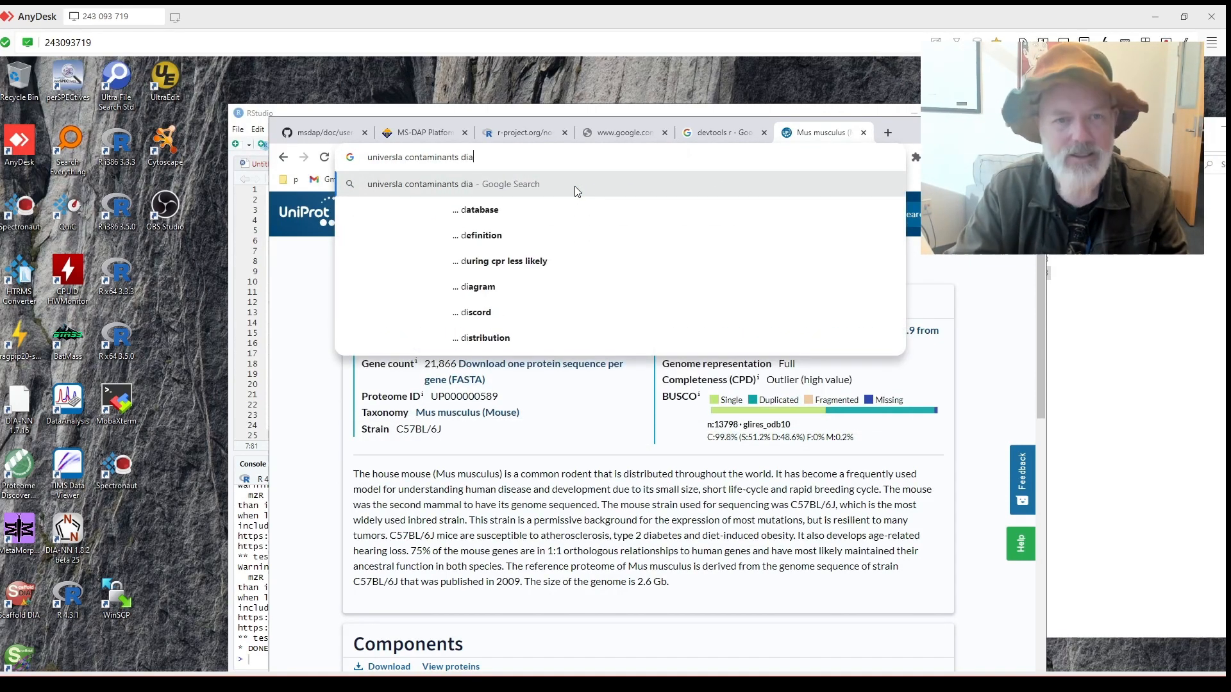
key(Return)
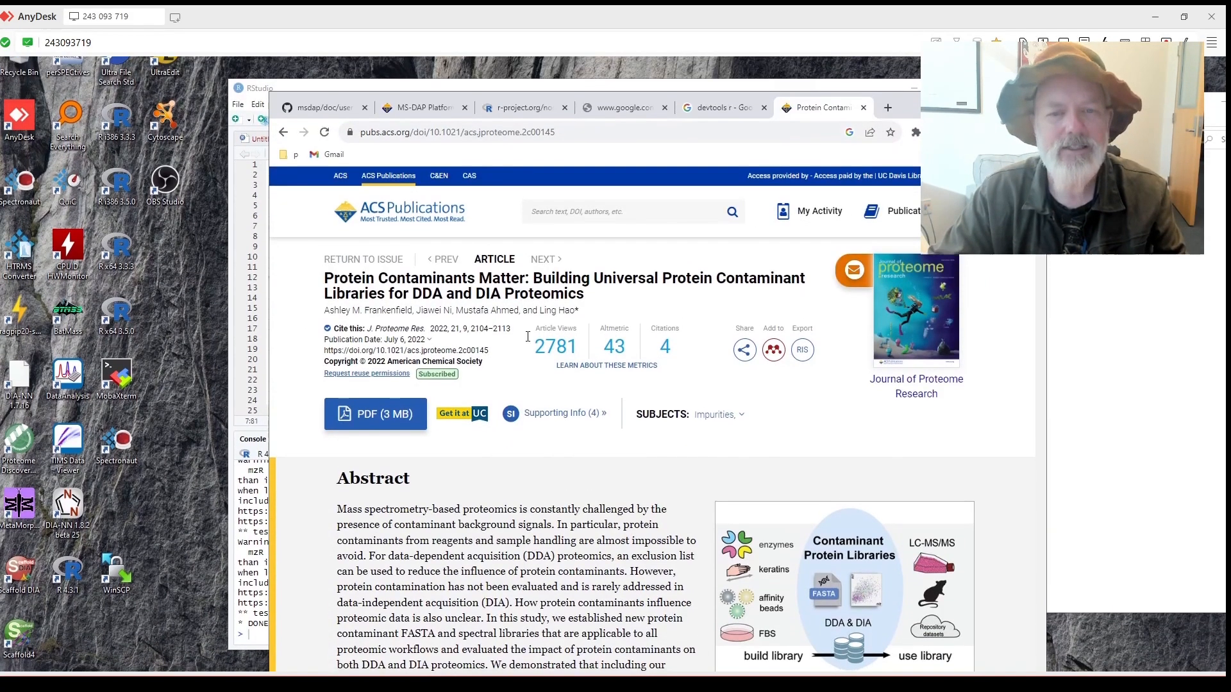
mouse_move(564, 324)
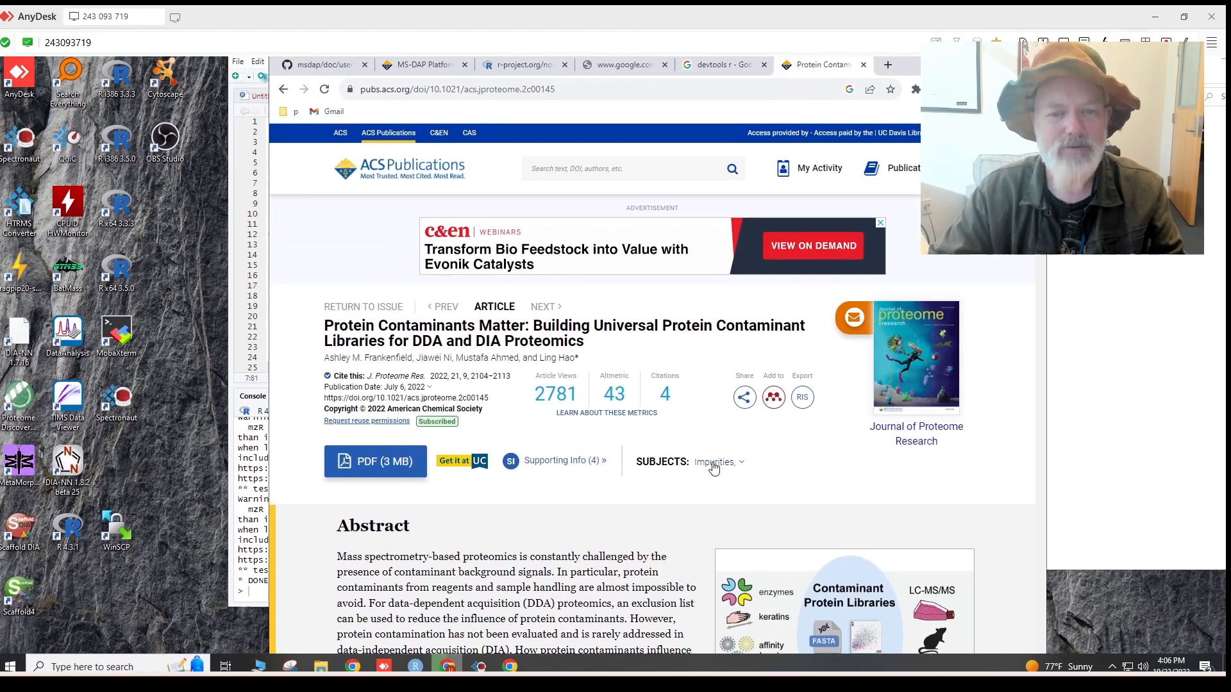
scroll(719, 464, down, 5)
click(726, 430)
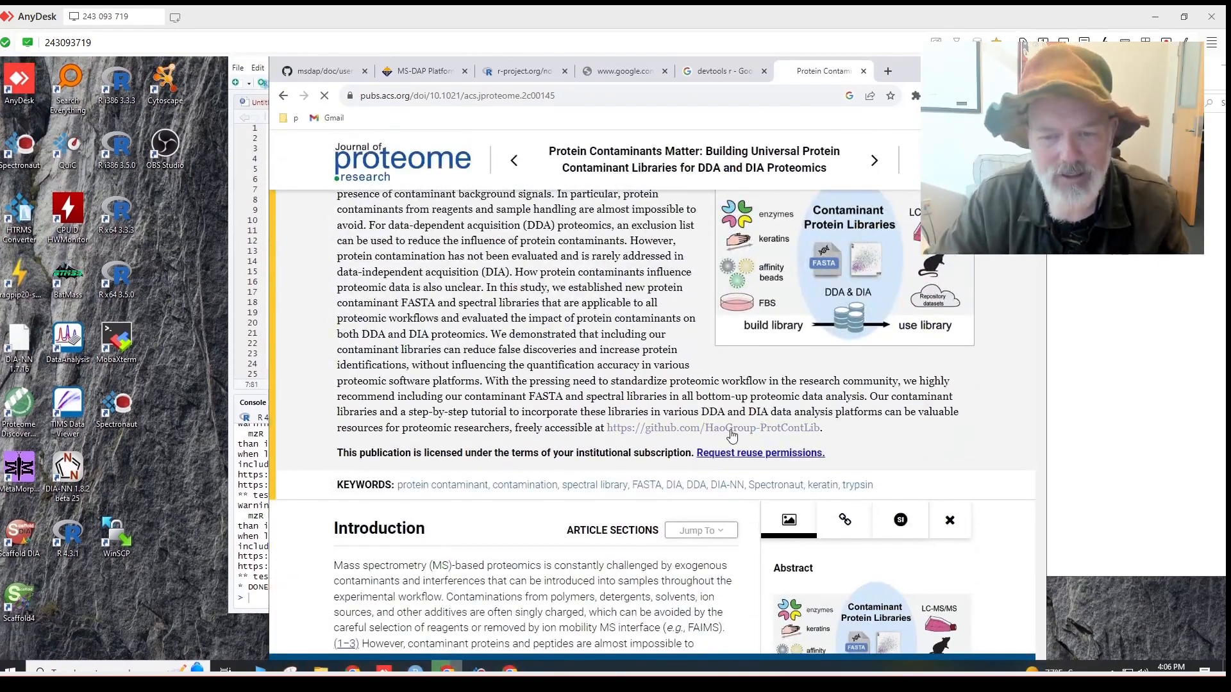
Open the repository's Universal protein contaminant FASTA folder, then minimize Chrome.
scroll(644, 389, down, 1)
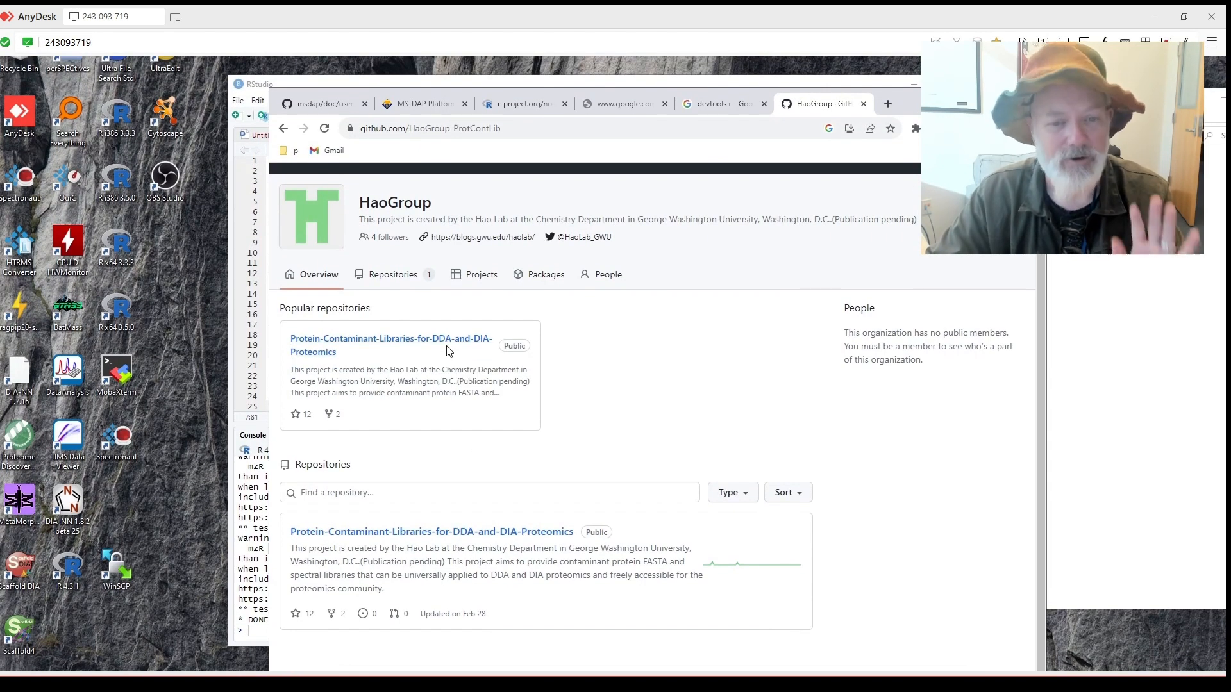
click(446, 348)
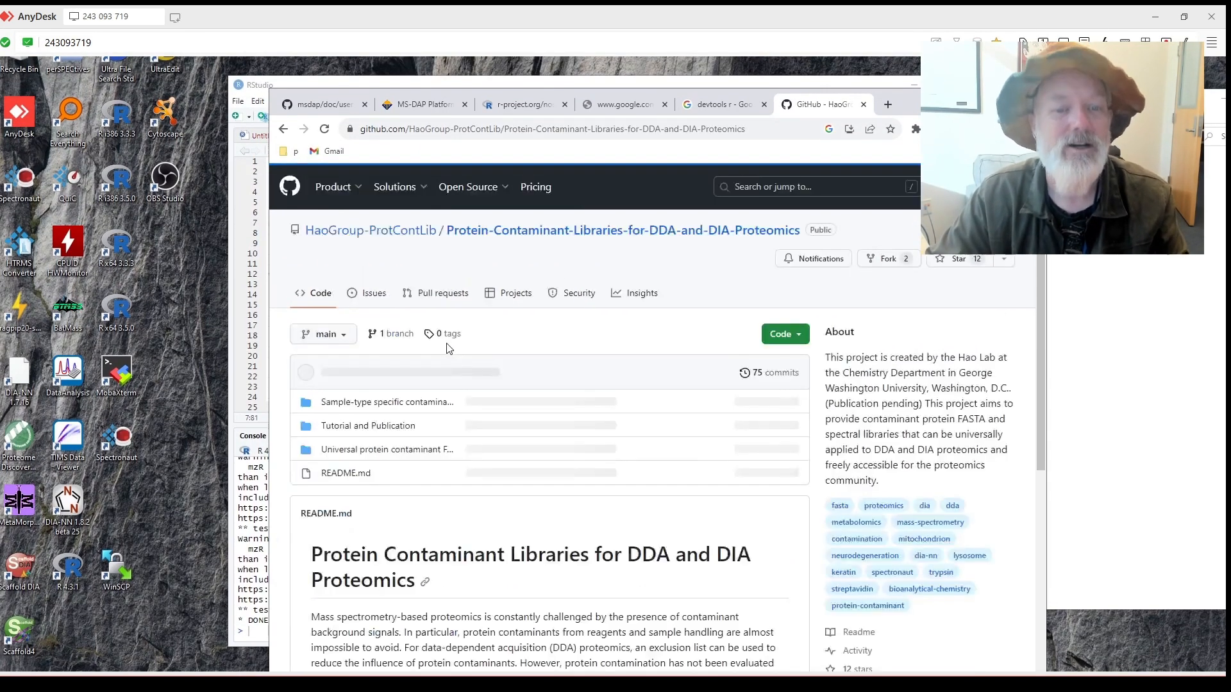
scroll(500, 357, down, 3)
scroll(509, 371, up, 1)
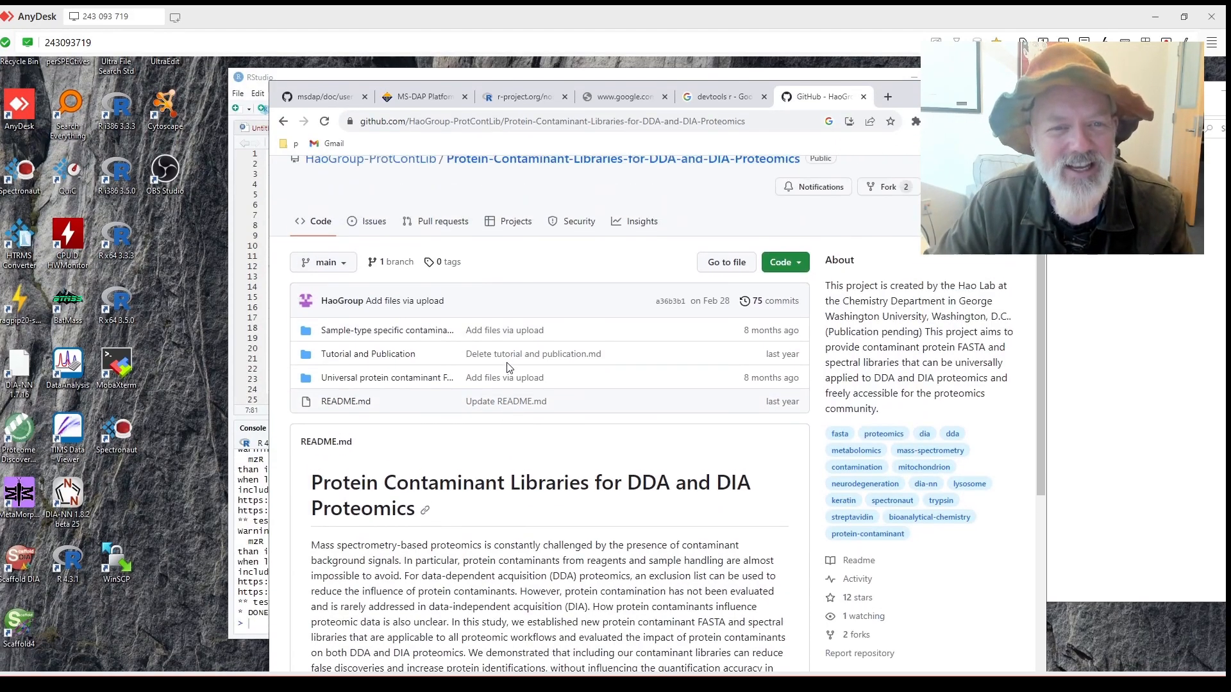
scroll(507, 368, down, 2)
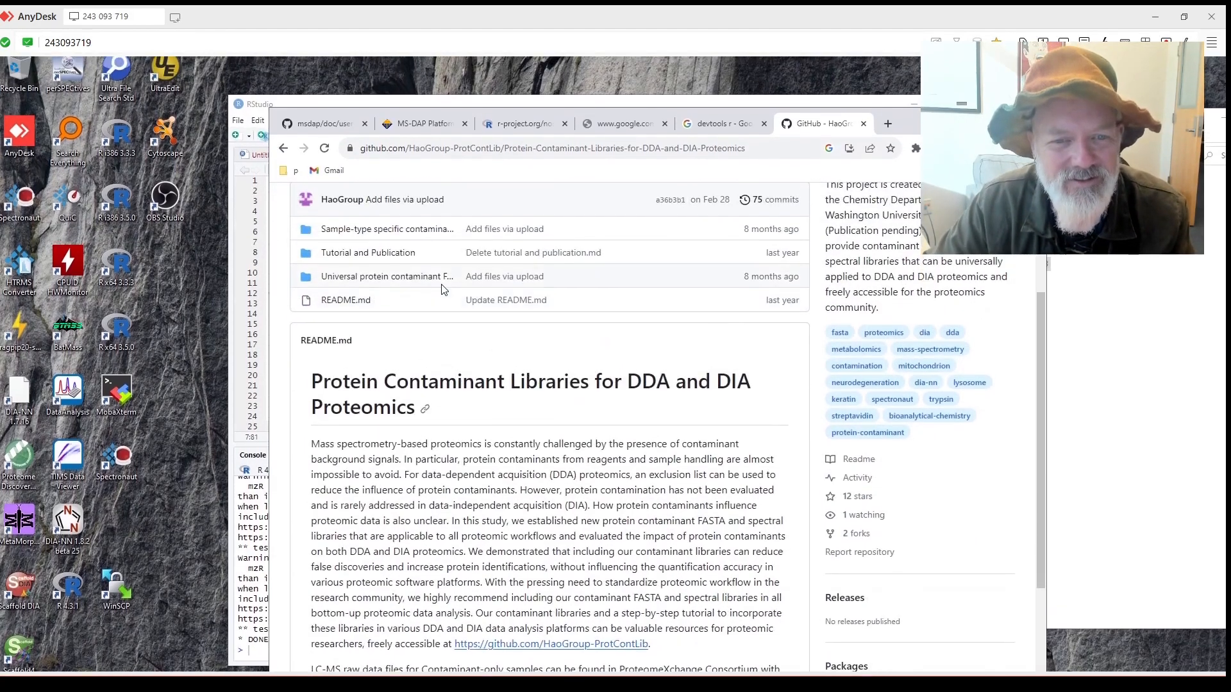
click(427, 260)
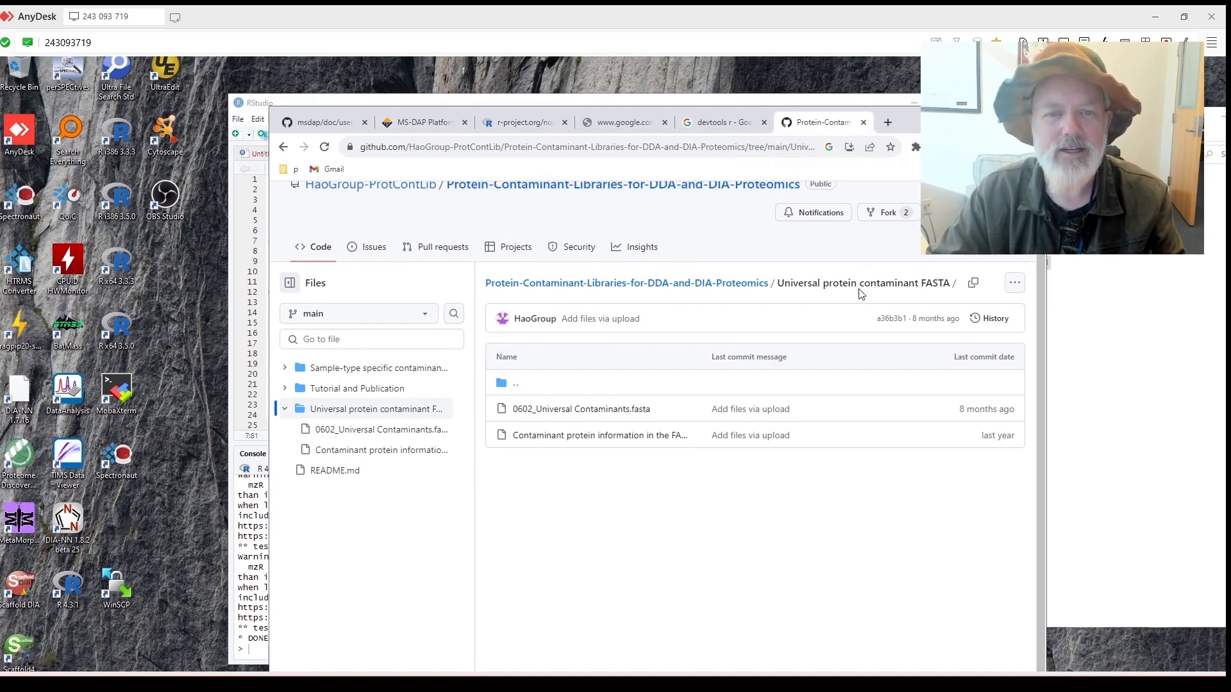
click(972, 130)
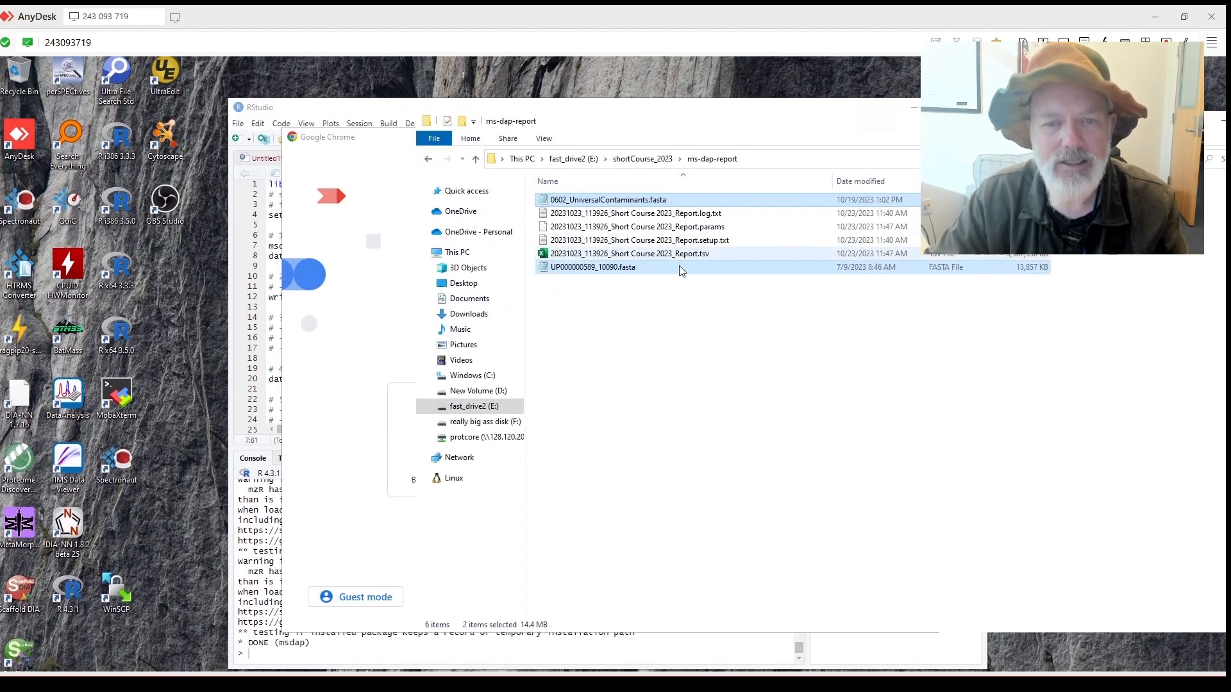
Expose the UP000000589_10090.fasta name via Rename, then return to the RStudio script.
click(627, 273)
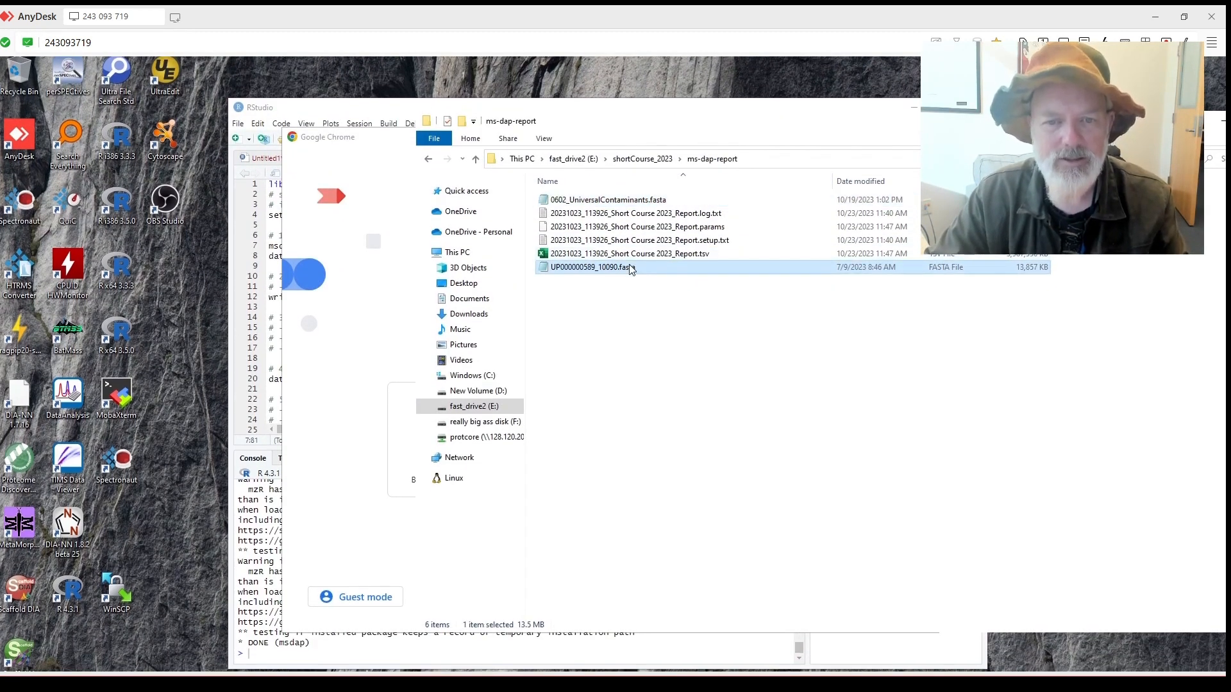
right_click(628, 273)
click(686, 468)
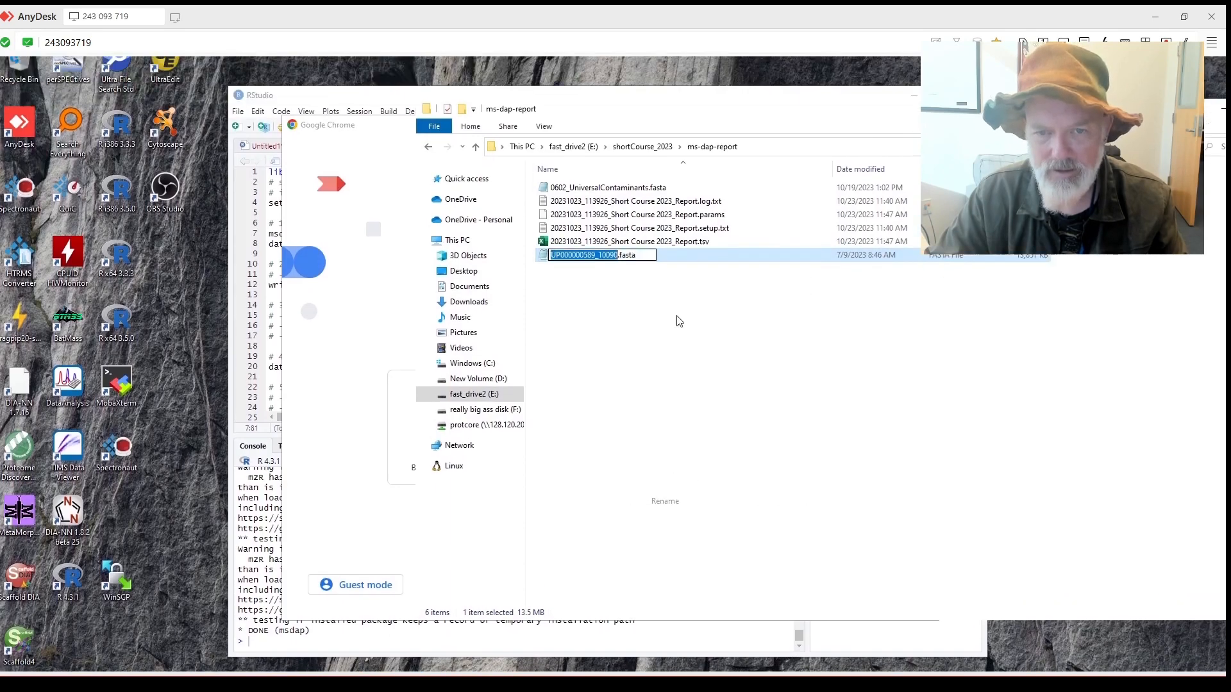
click(423, 117)
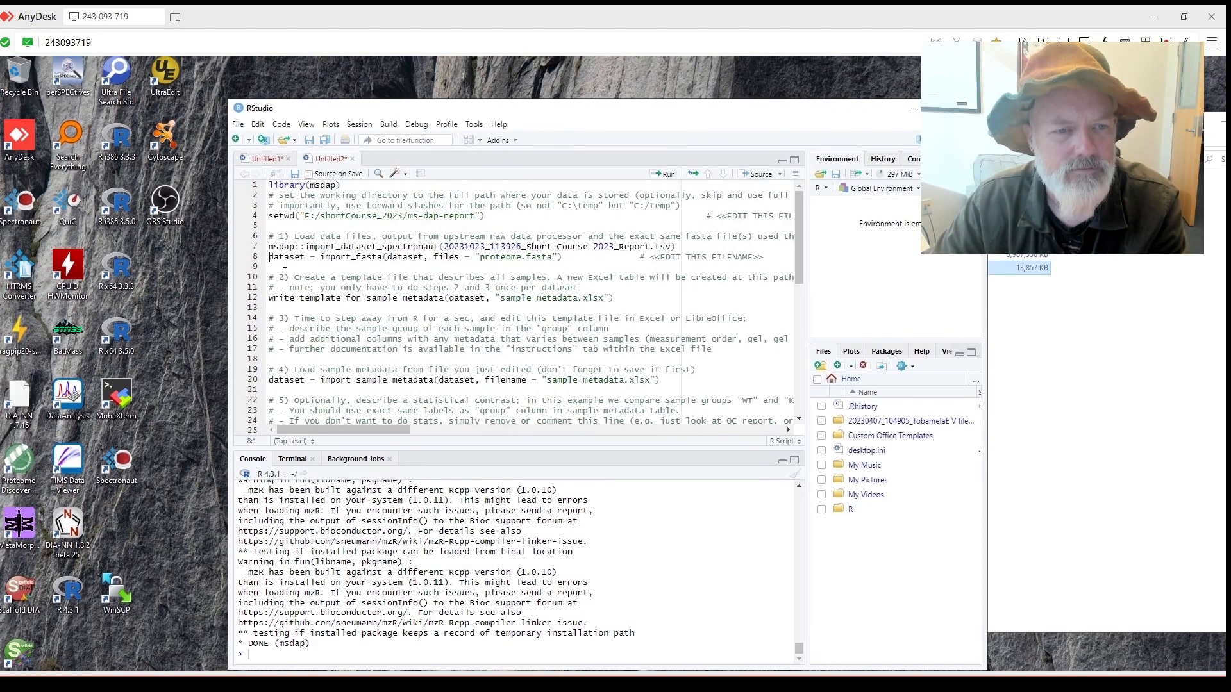
Replace the proteome.fasta import with import_fasta of UP000000589_10090.fasta and 0602_UniversalContaminants.fasta.
key(Return)
drag(552, 266, 483, 266)
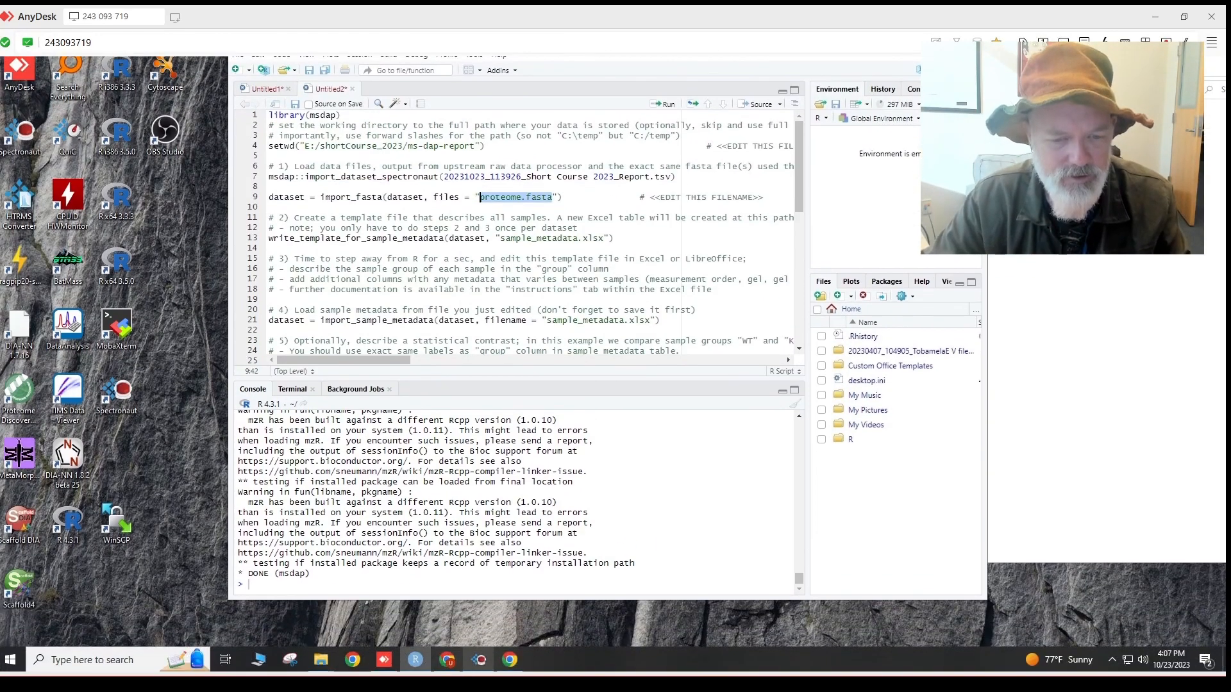
mouse_move(479, 660)
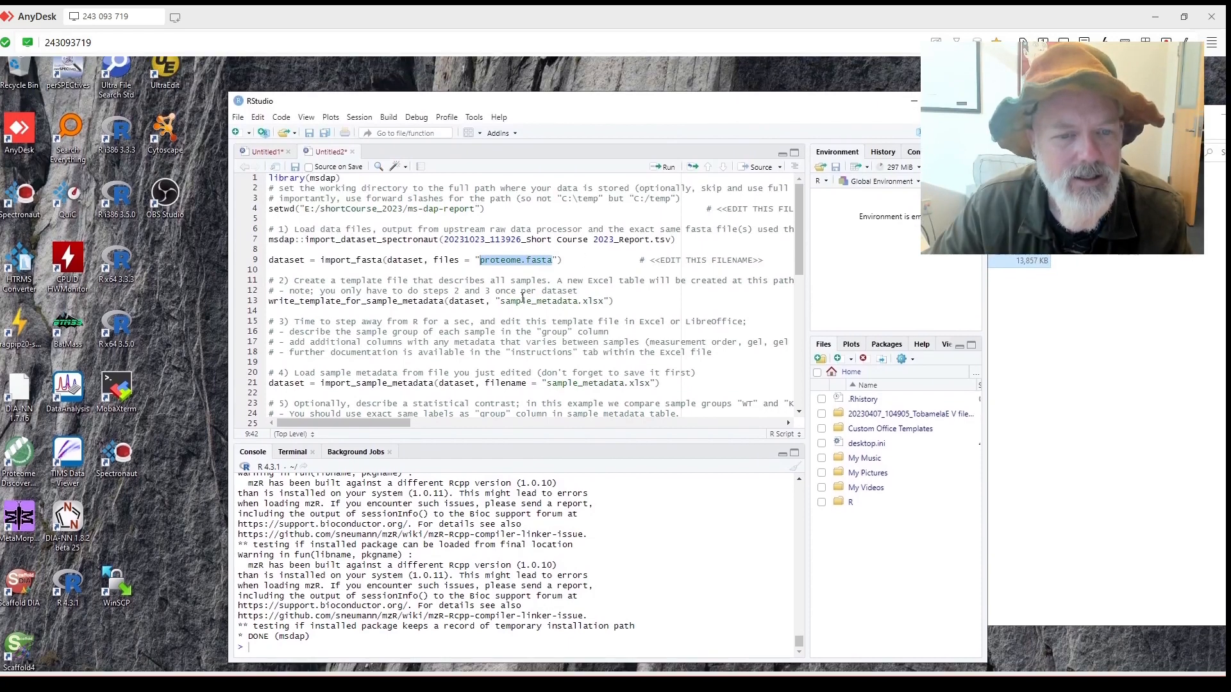
click(623, 293)
key(Return)
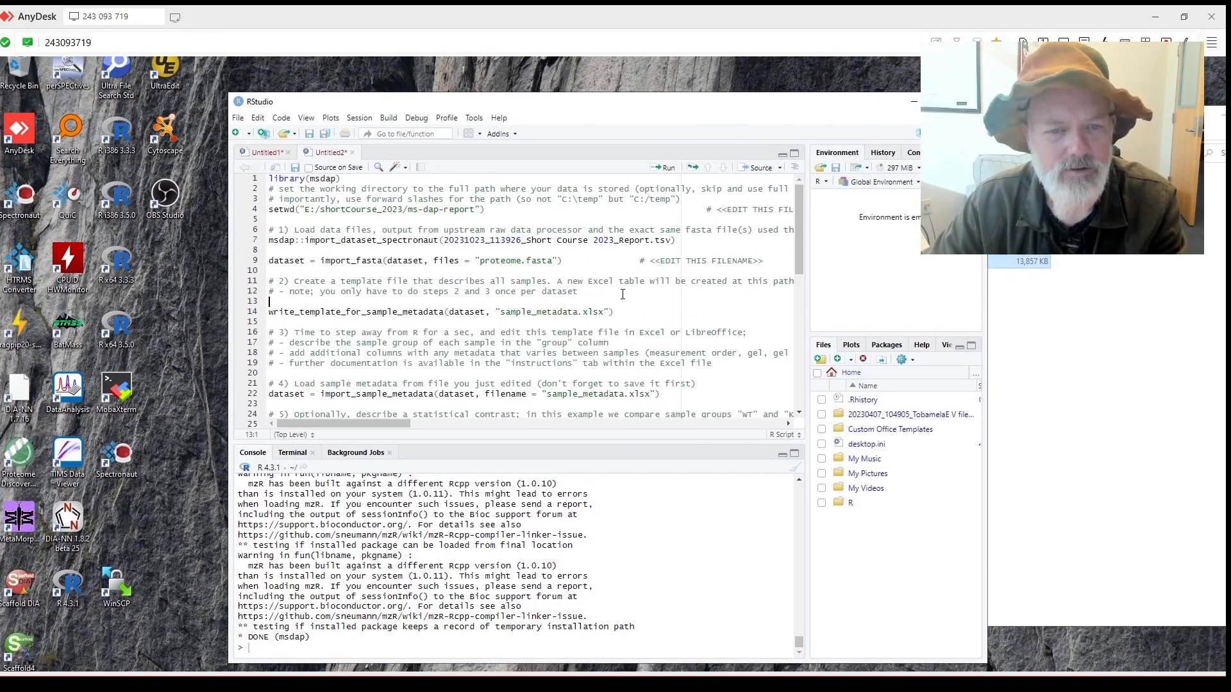
drag(613, 317, 290, 317)
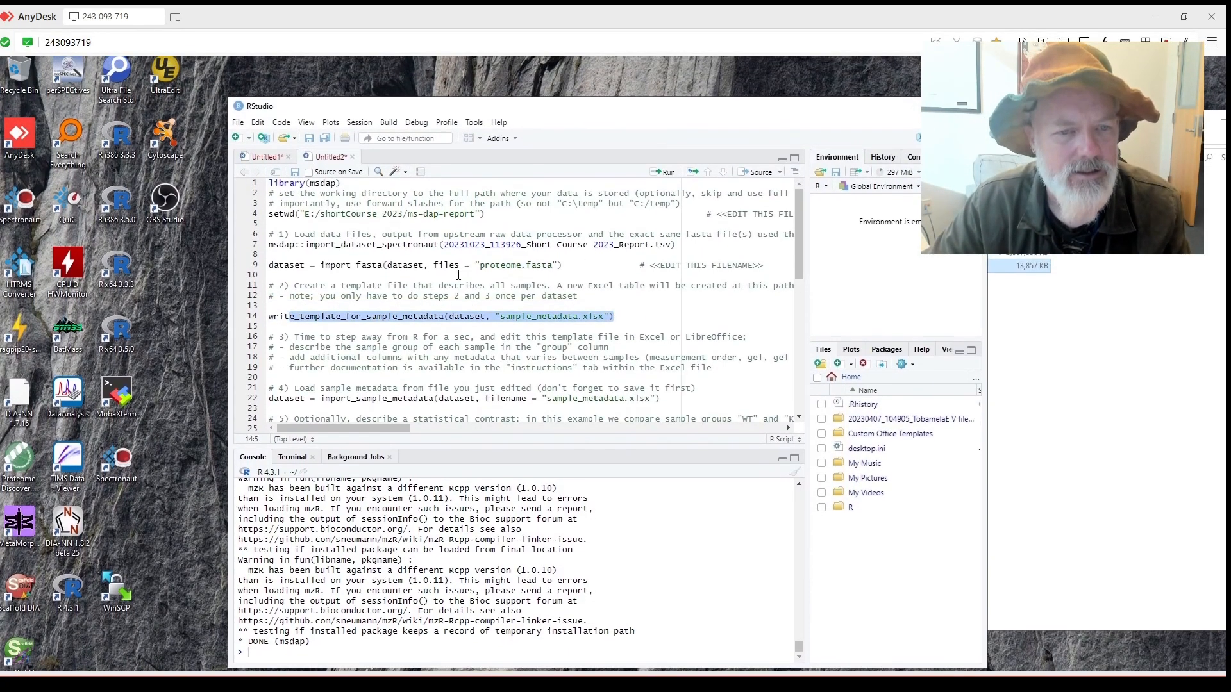
drag(763, 266, 284, 235)
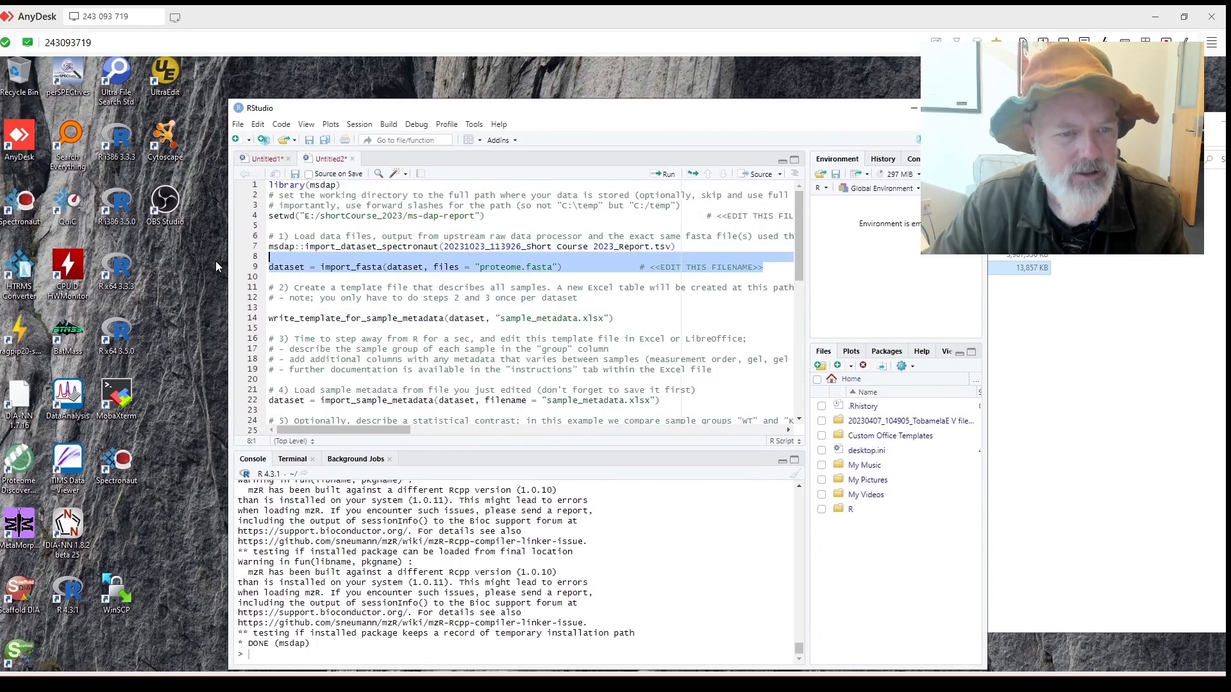
key(ctrl+v)
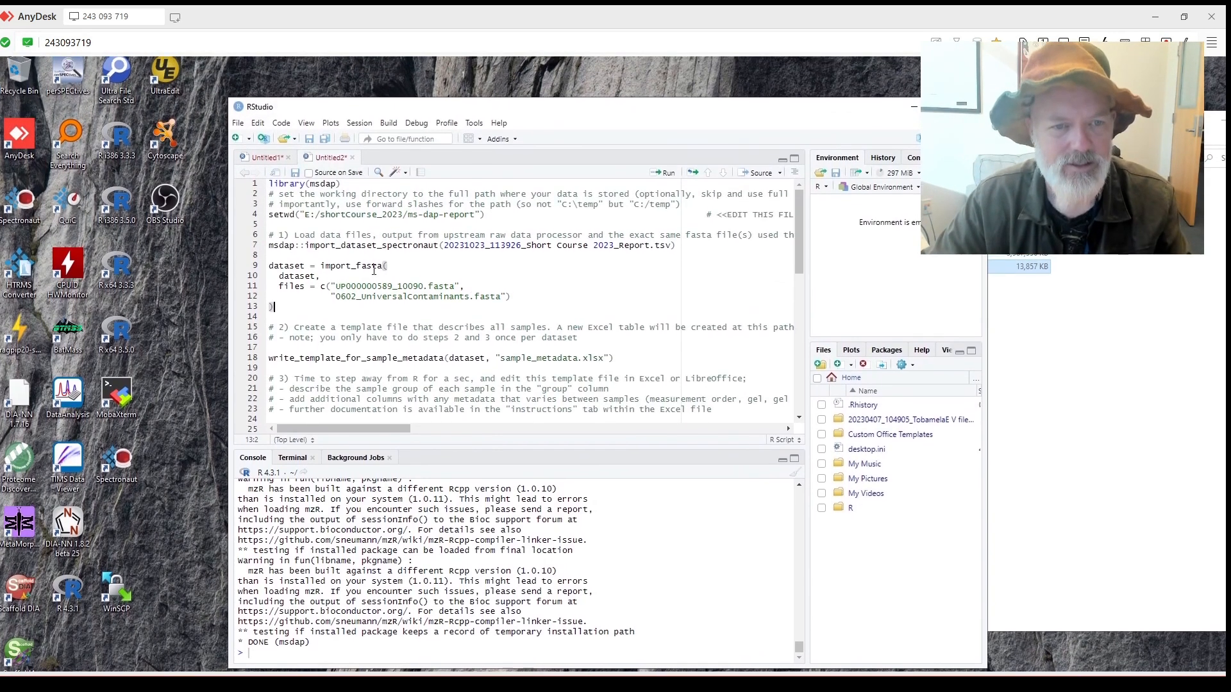
click(328, 165)
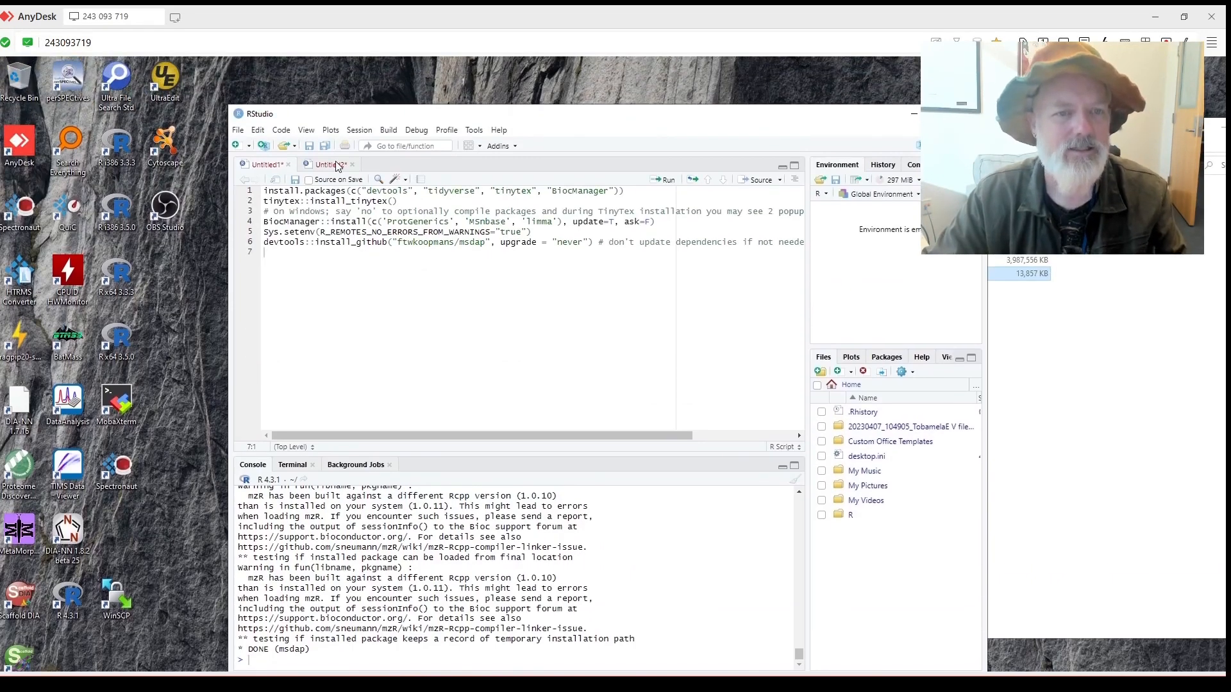
Run library(msdap) and the setwd line for E:/shortCourse_2023/ms-dap-report.
click(337, 165)
drag(594, 118, 638, 75)
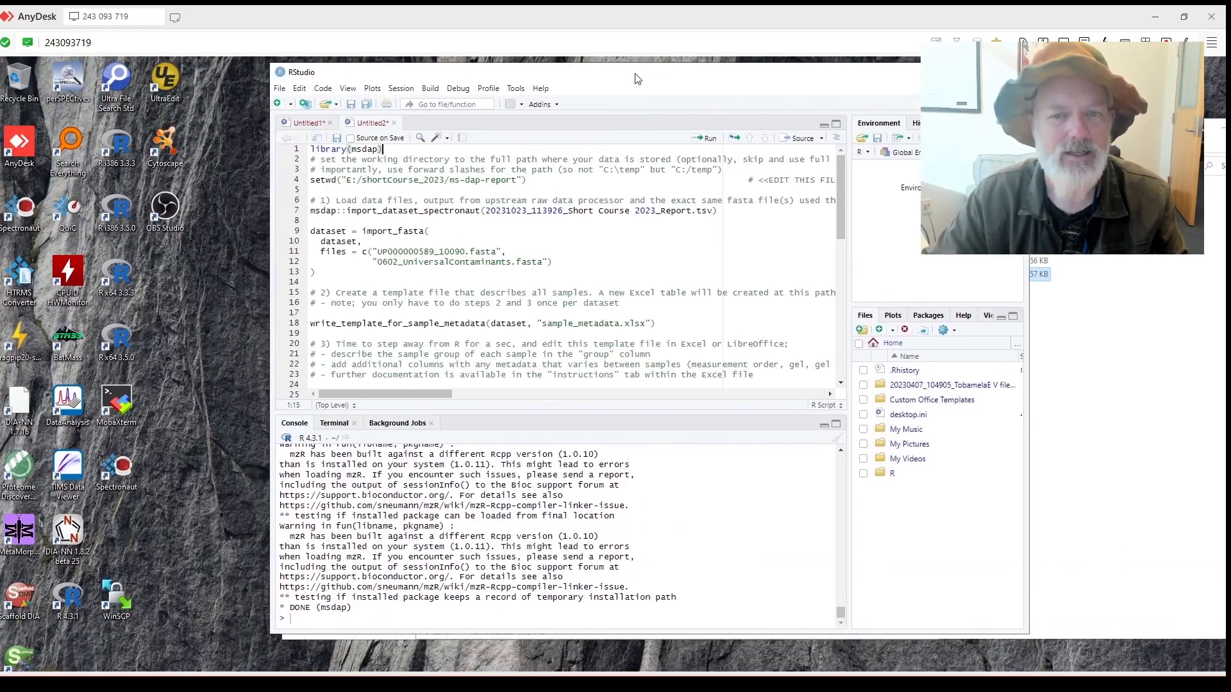
click(708, 136)
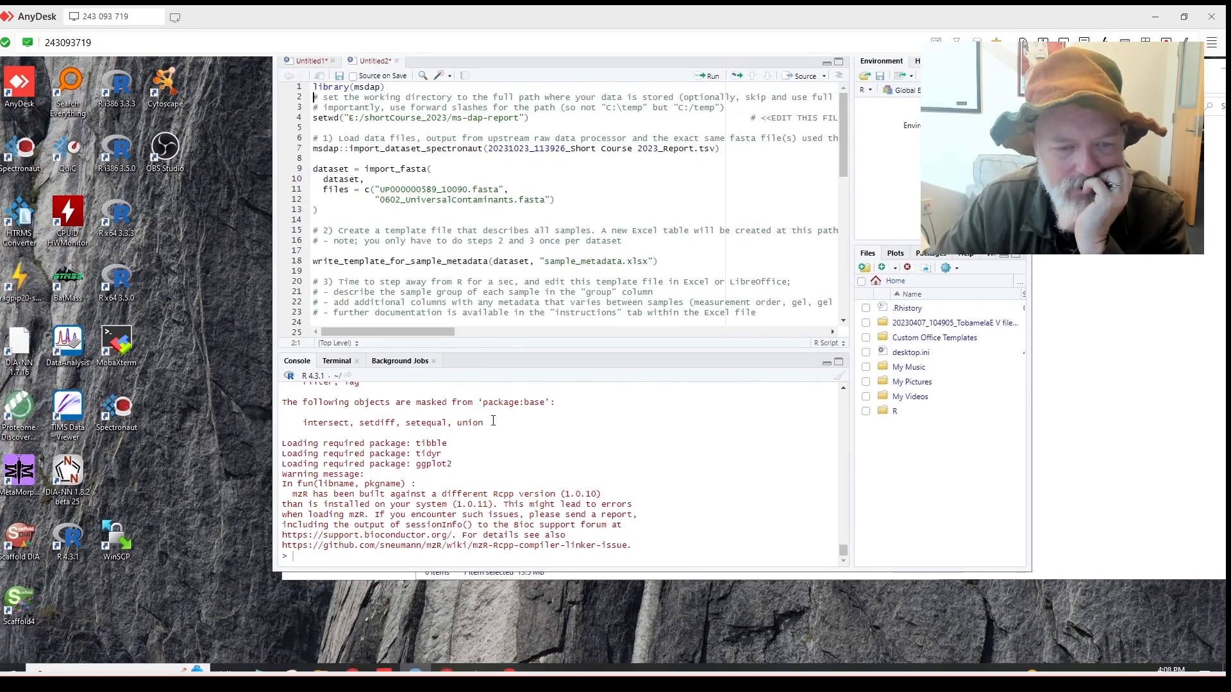
scroll(493, 421, up, 1)
scroll(492, 423, down, 1)
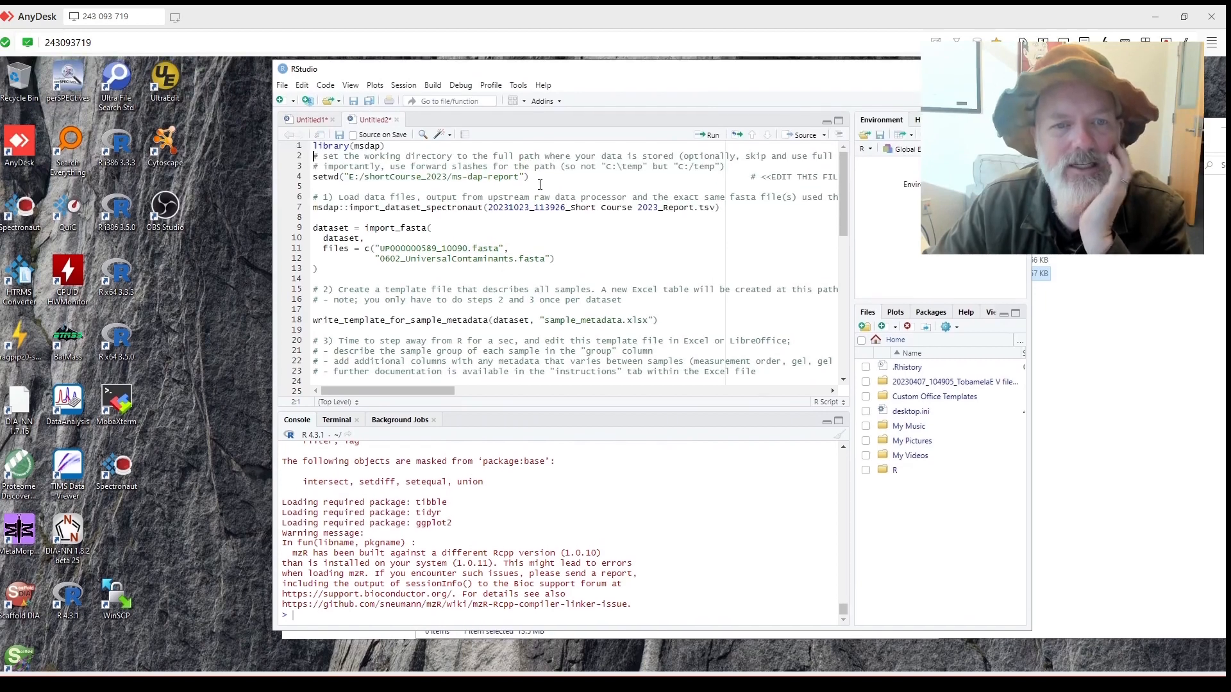
click(540, 181)
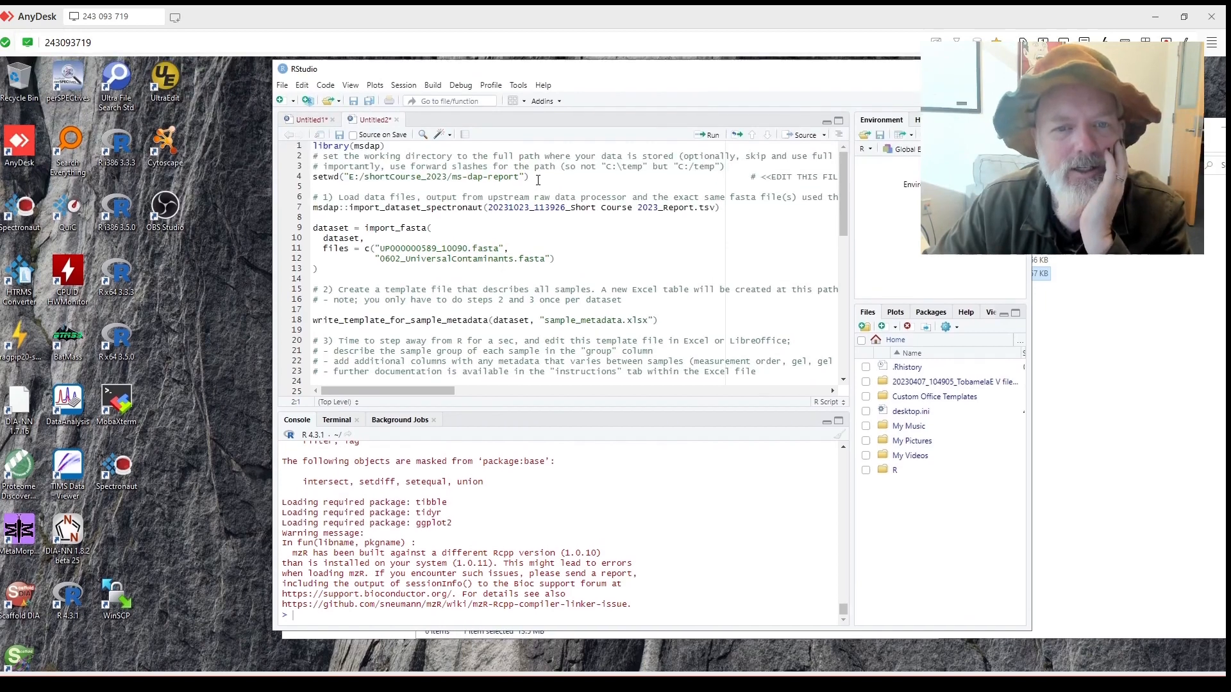
click(701, 137)
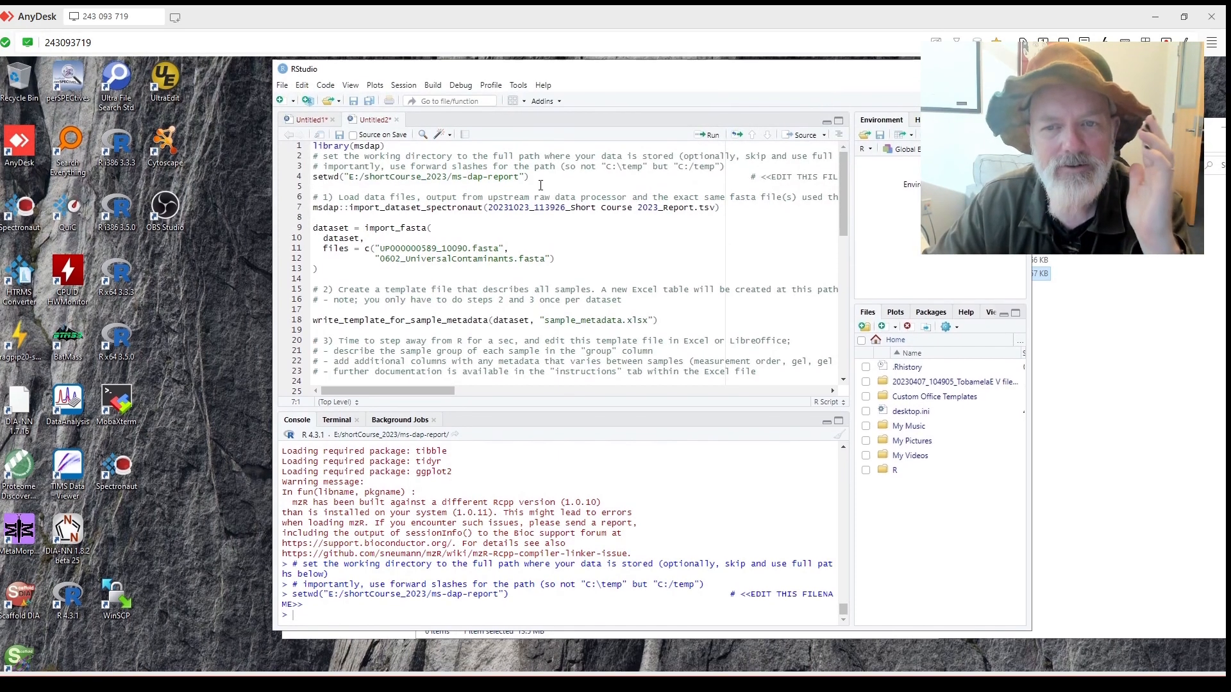
Quote the .tsv report name in import_dataset_spectronaut after the error, then rerun the line.
click(710, 143)
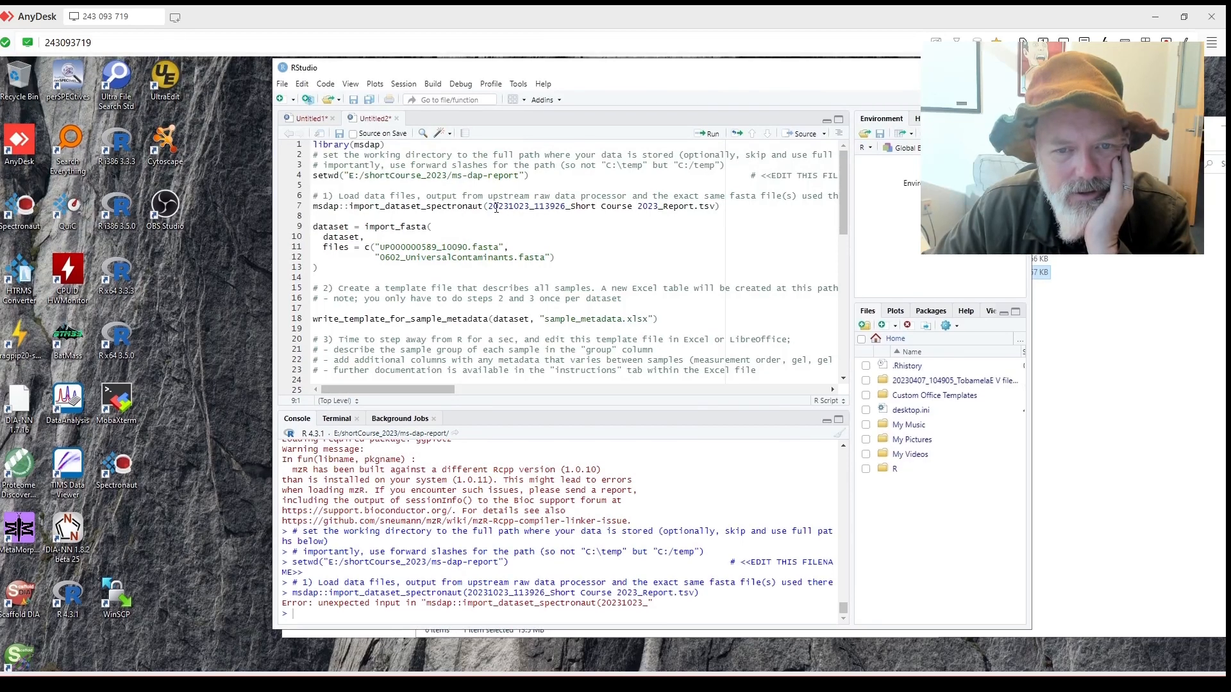
key(BackSpace)
click(729, 207)
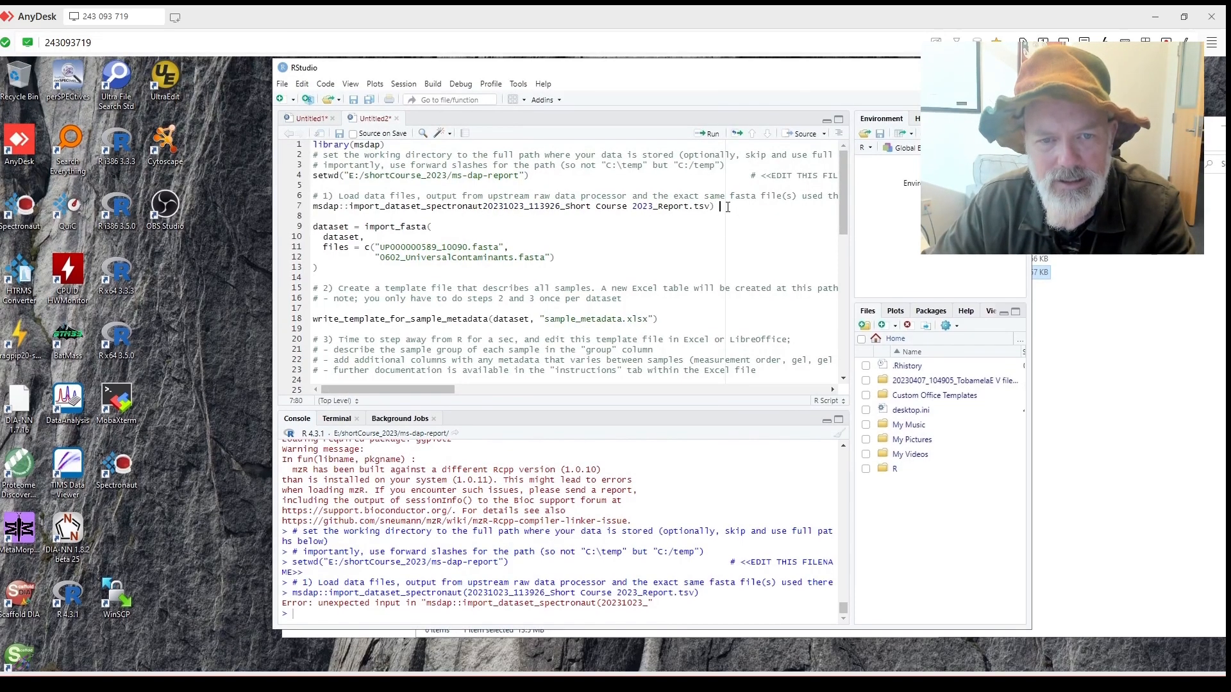
click(485, 205)
text(()
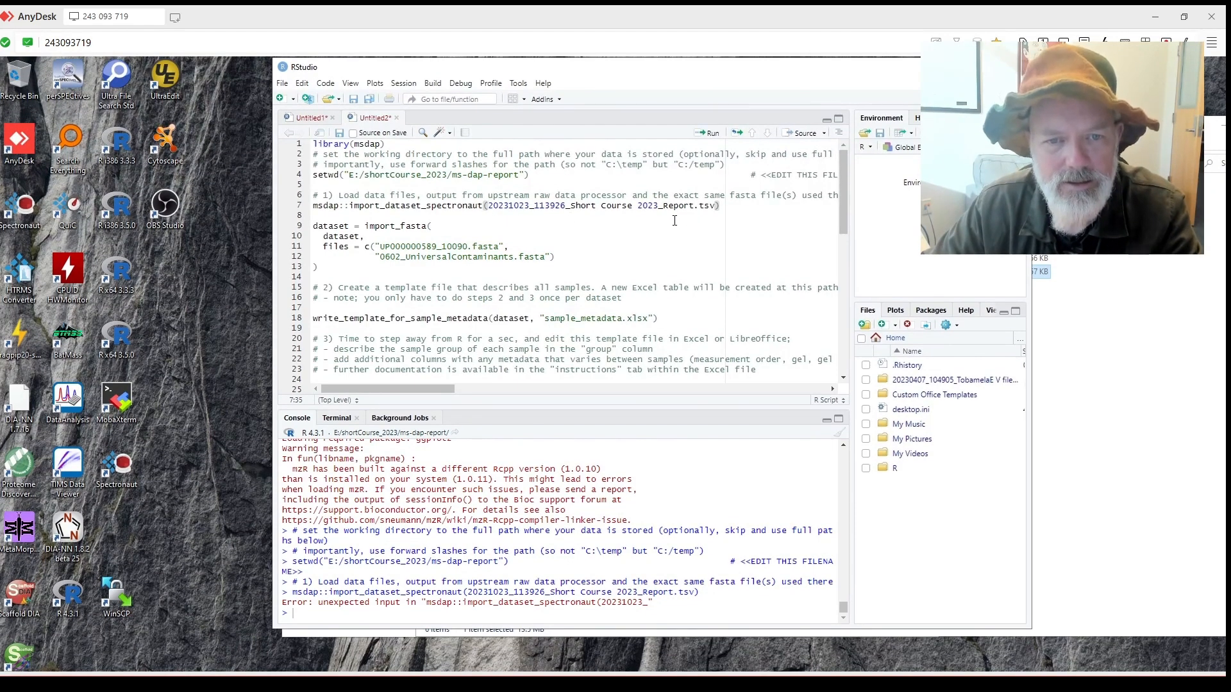
key(BackSpace)
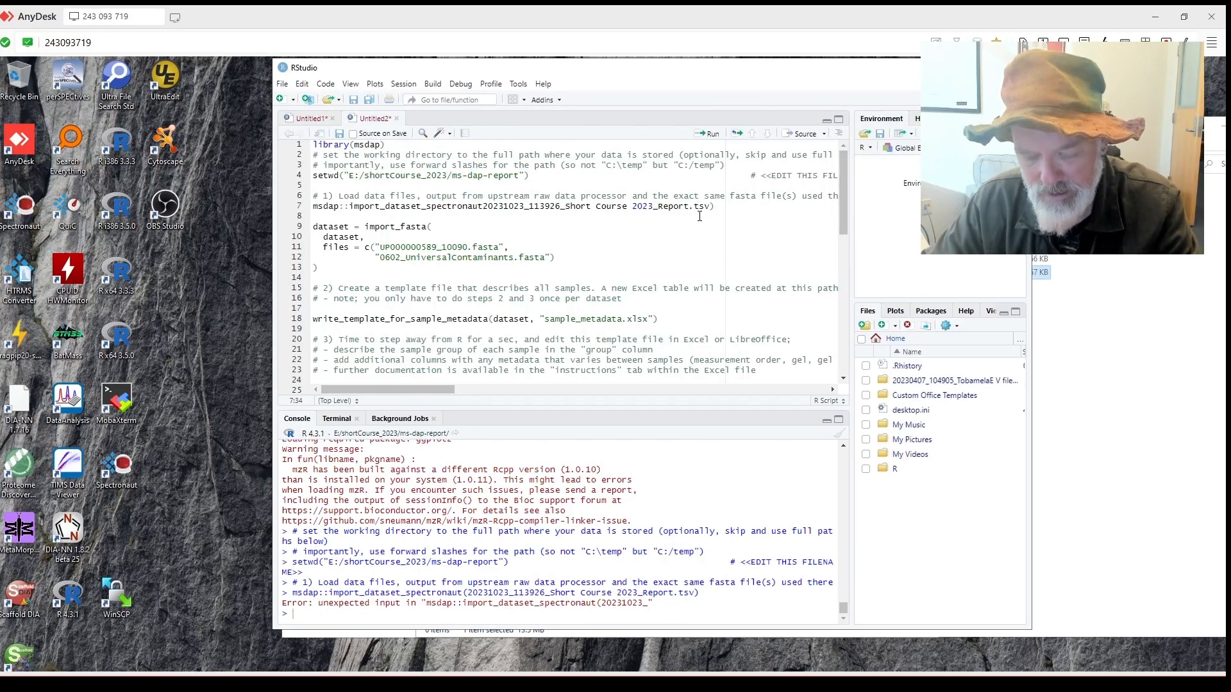
text(()
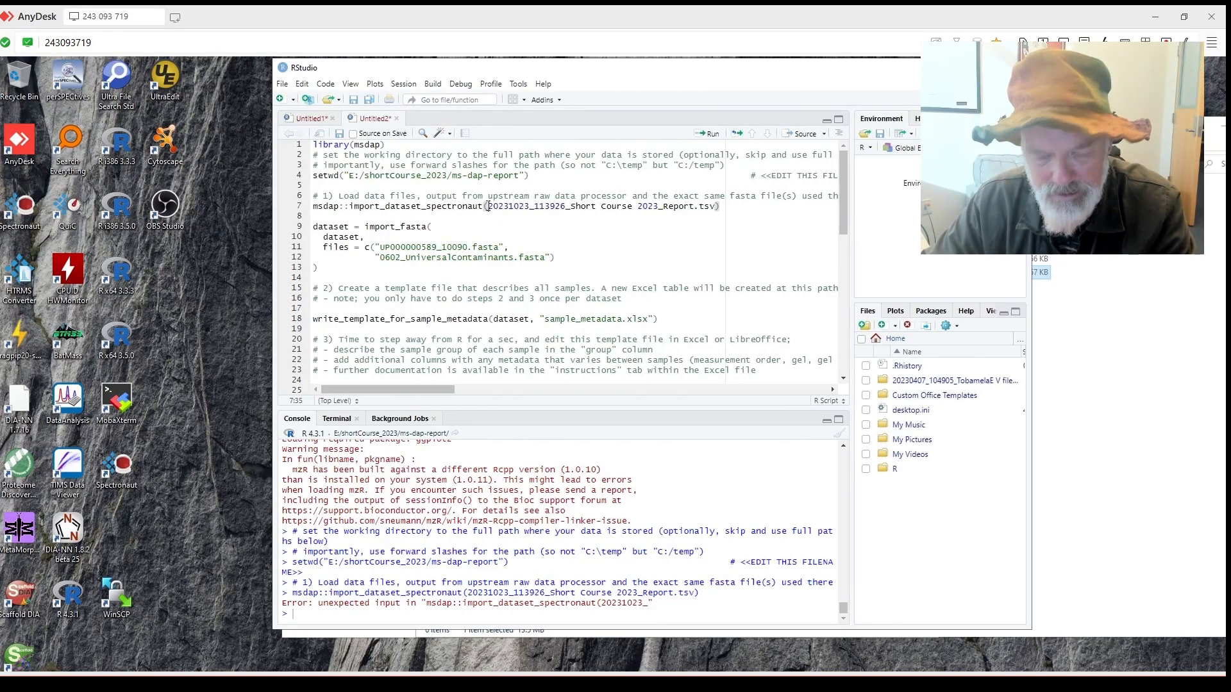
text(")
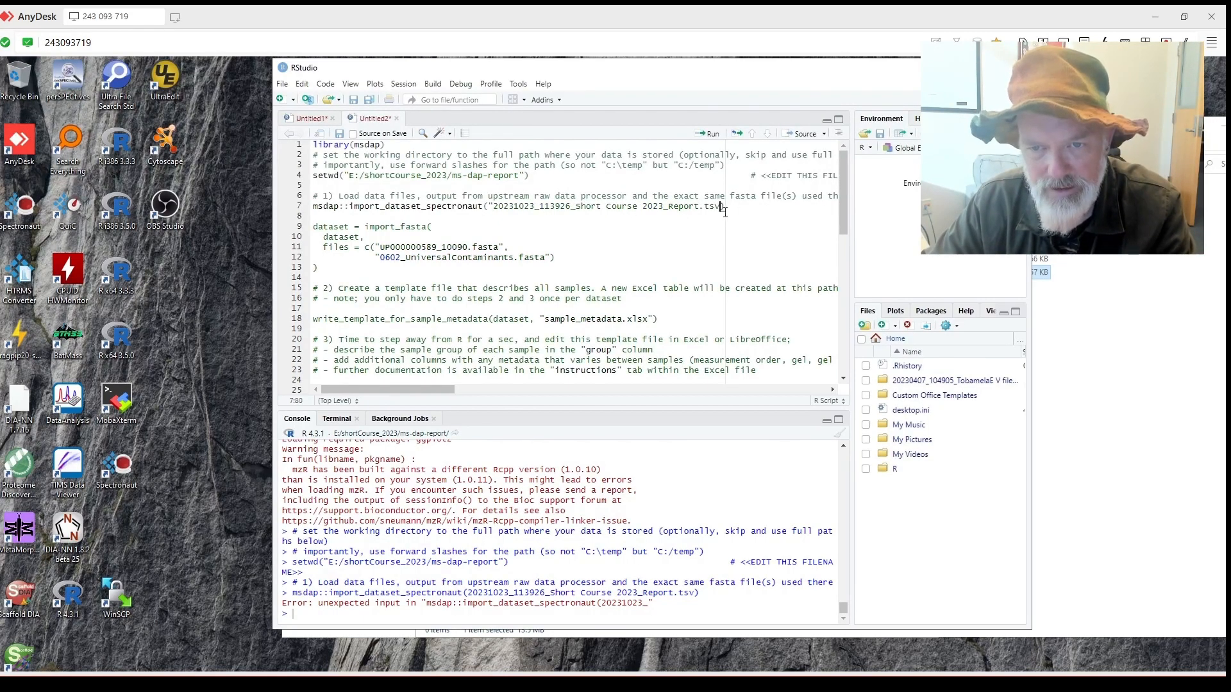
text(")
key(Home)
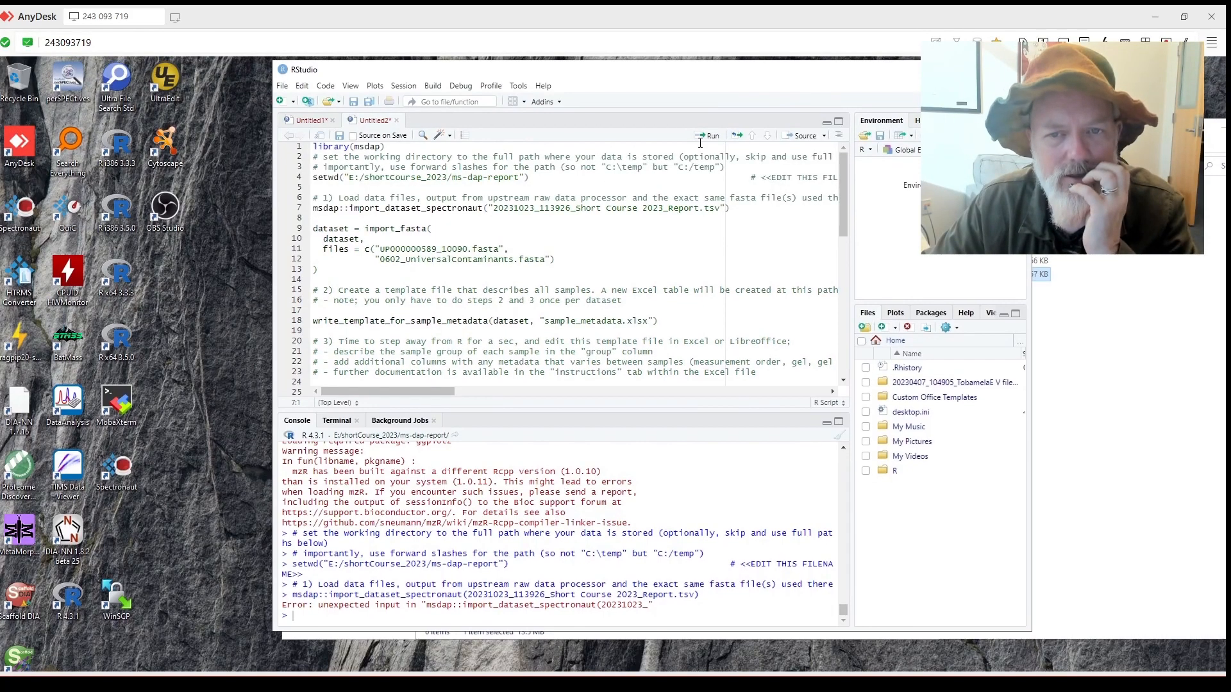
click(705, 135)
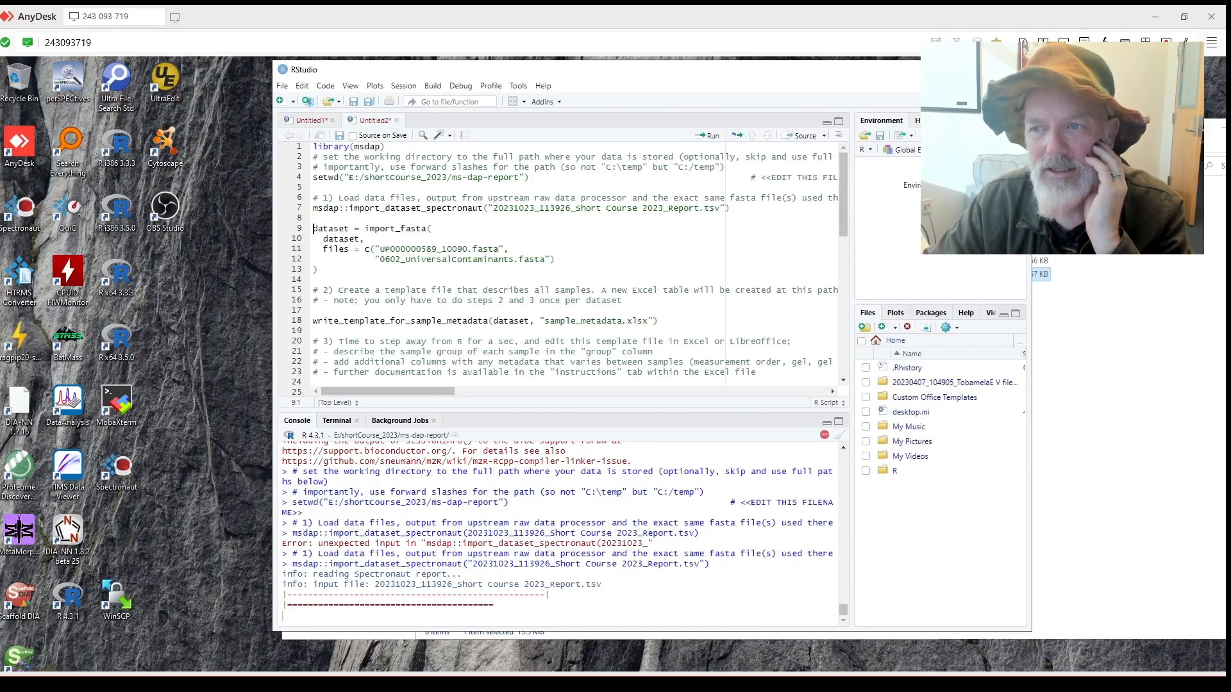
Open Task Manager and move it to the right of RStudio.
key(ctrl+alt+Delete)
click(621, 372)
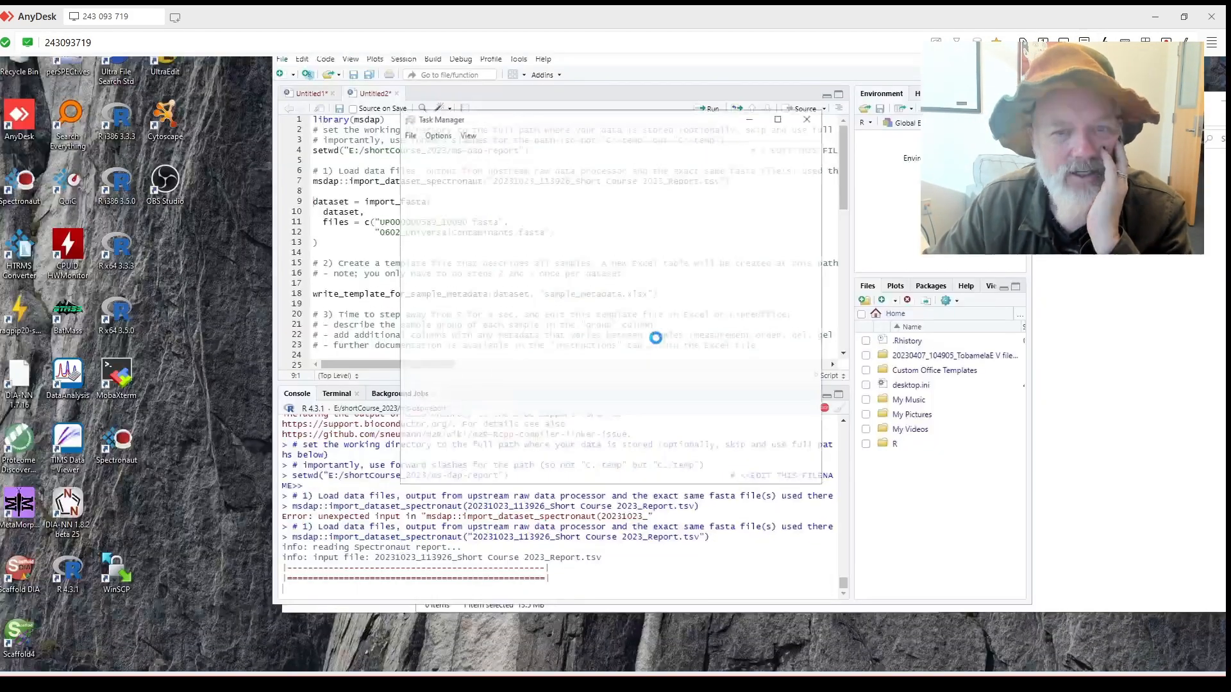
drag(572, 149, 906, 143)
drag(698, 75, 483, 97)
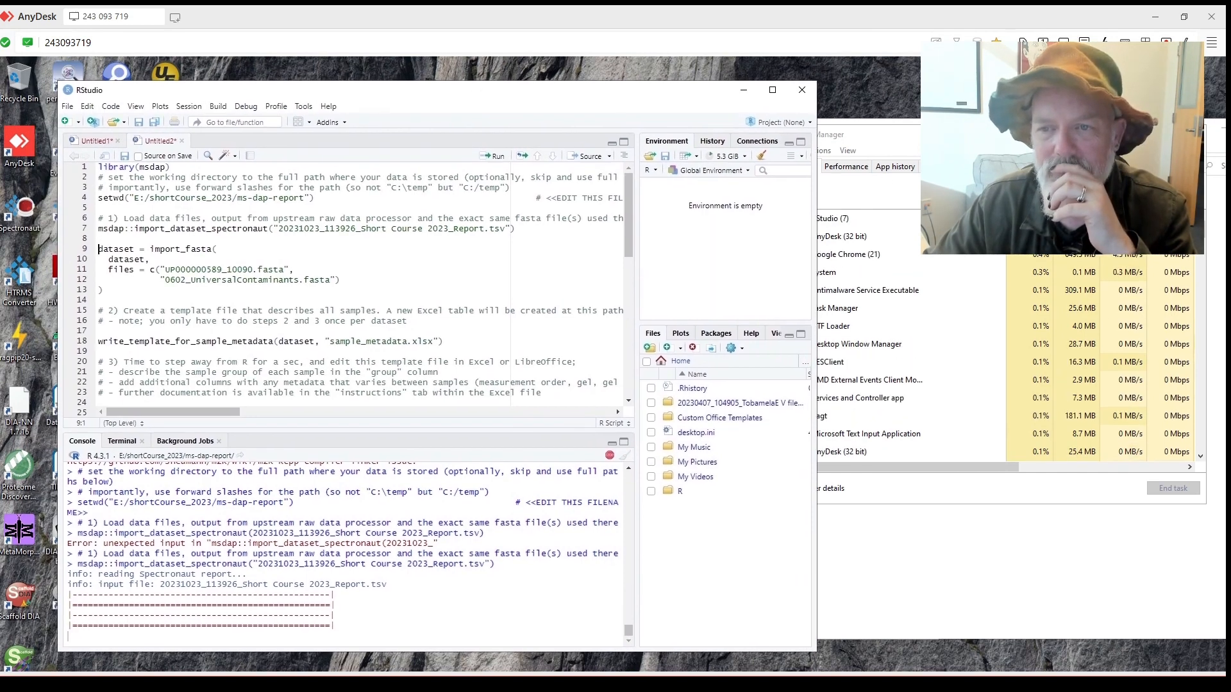
drag(907, 138, 948, 116)
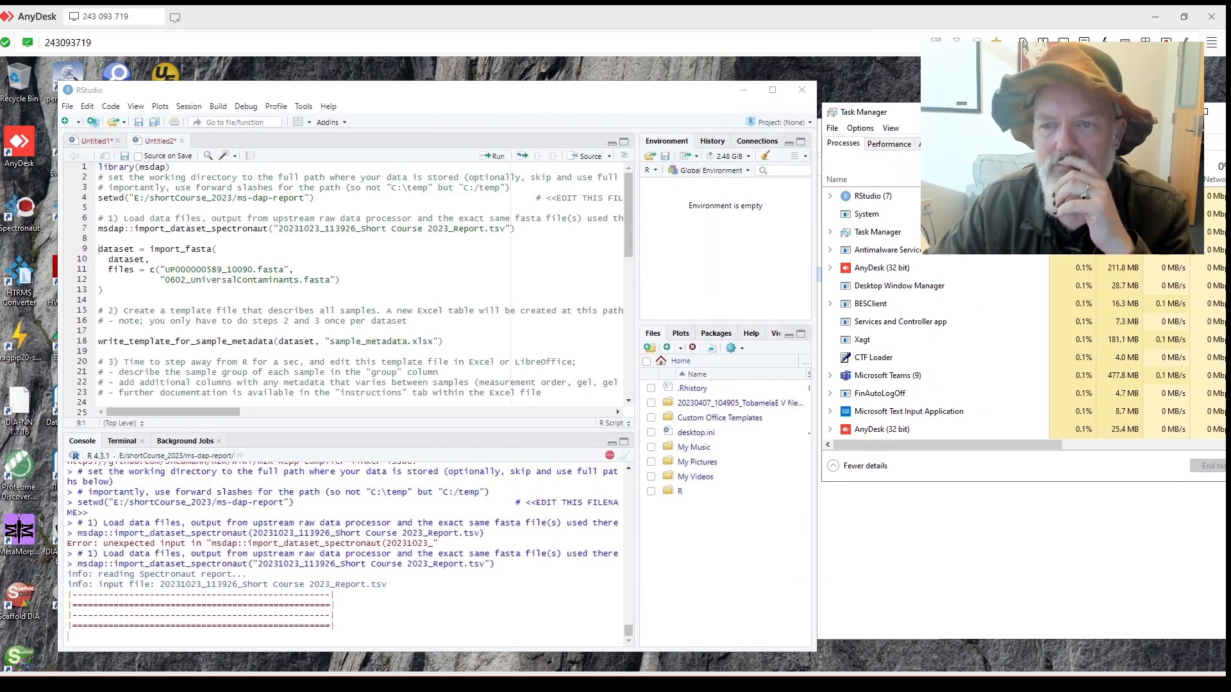
Monitor Disk 3 (E:) and then CPU performance while the report loads.
click(889, 144)
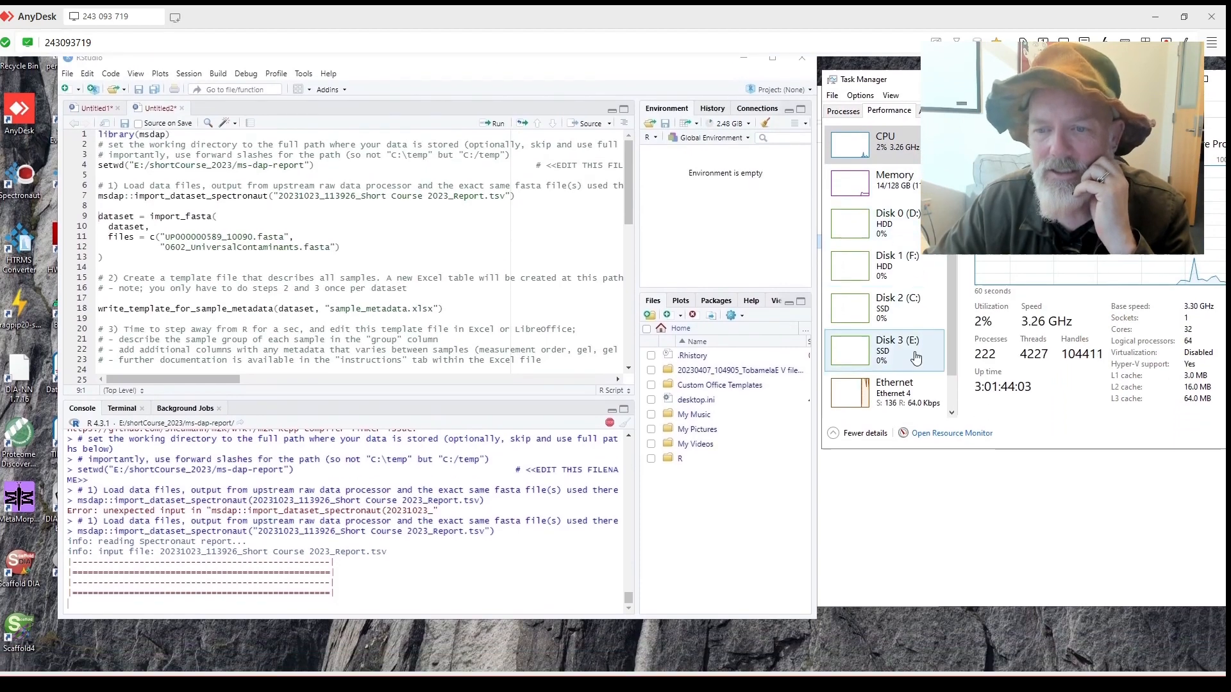
click(891, 377)
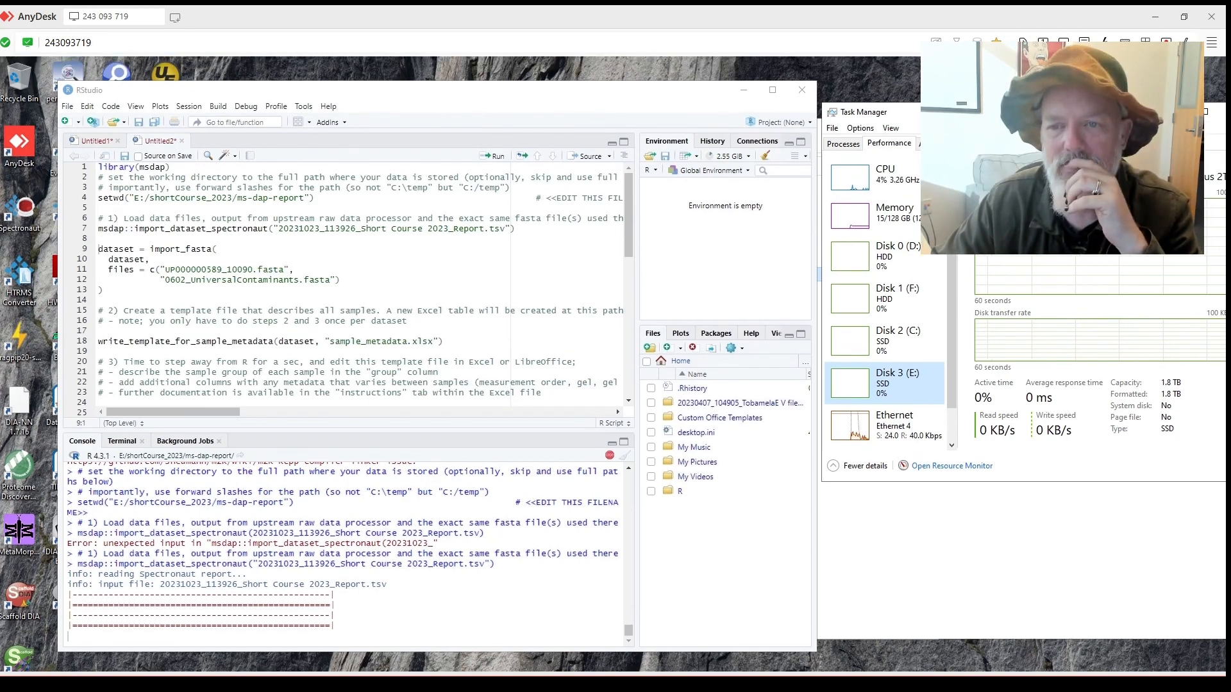
drag(952, 116, 942, 76)
click(888, 174)
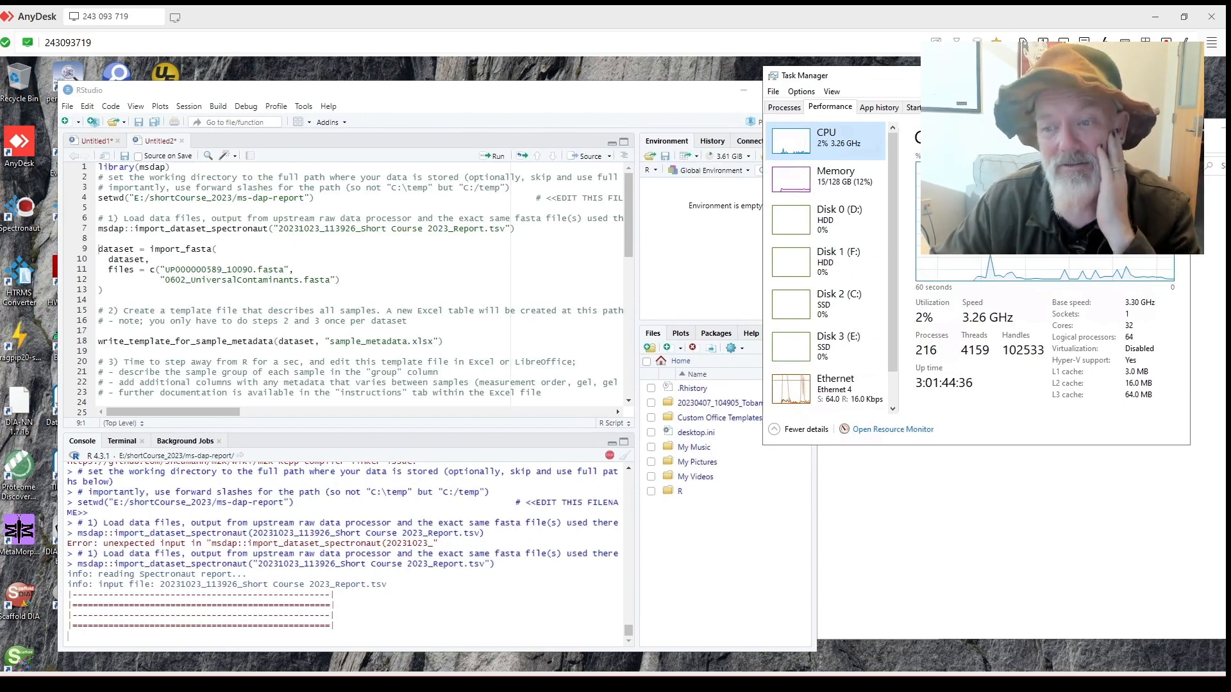
drag(852, 76, 911, 90)
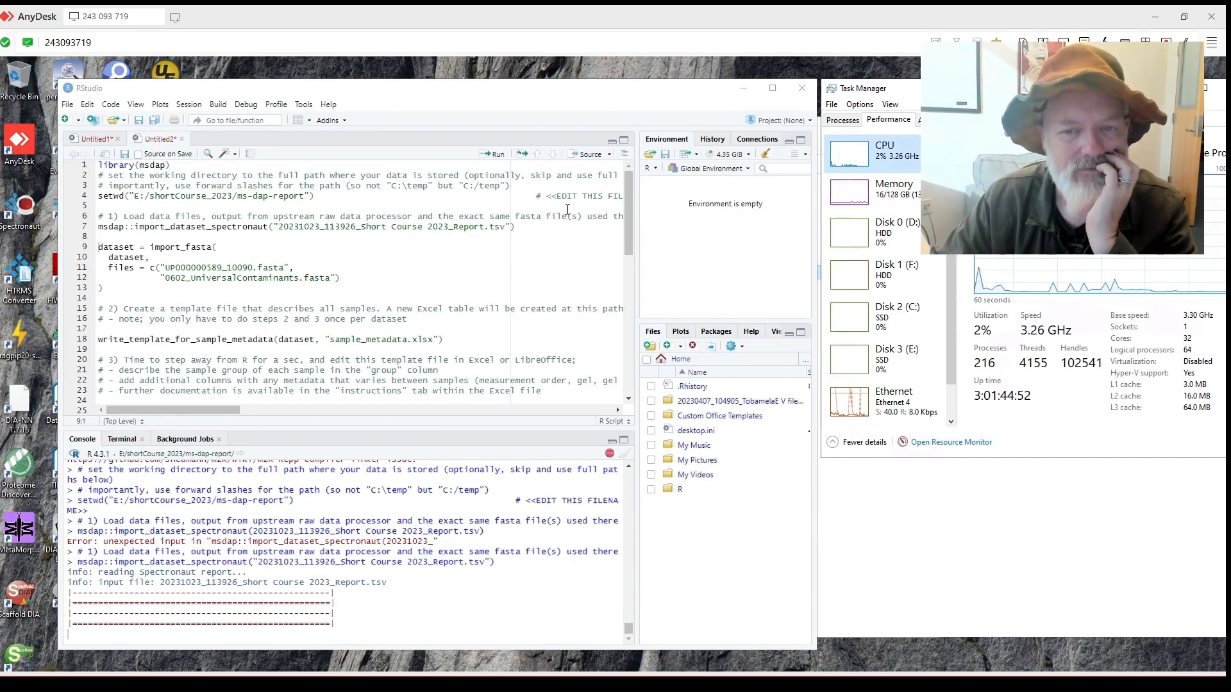
mouse_move(821, 214)
mouse_down()
mouse_move(835, 211)
mouse_move(834, 224)
mouse_up()
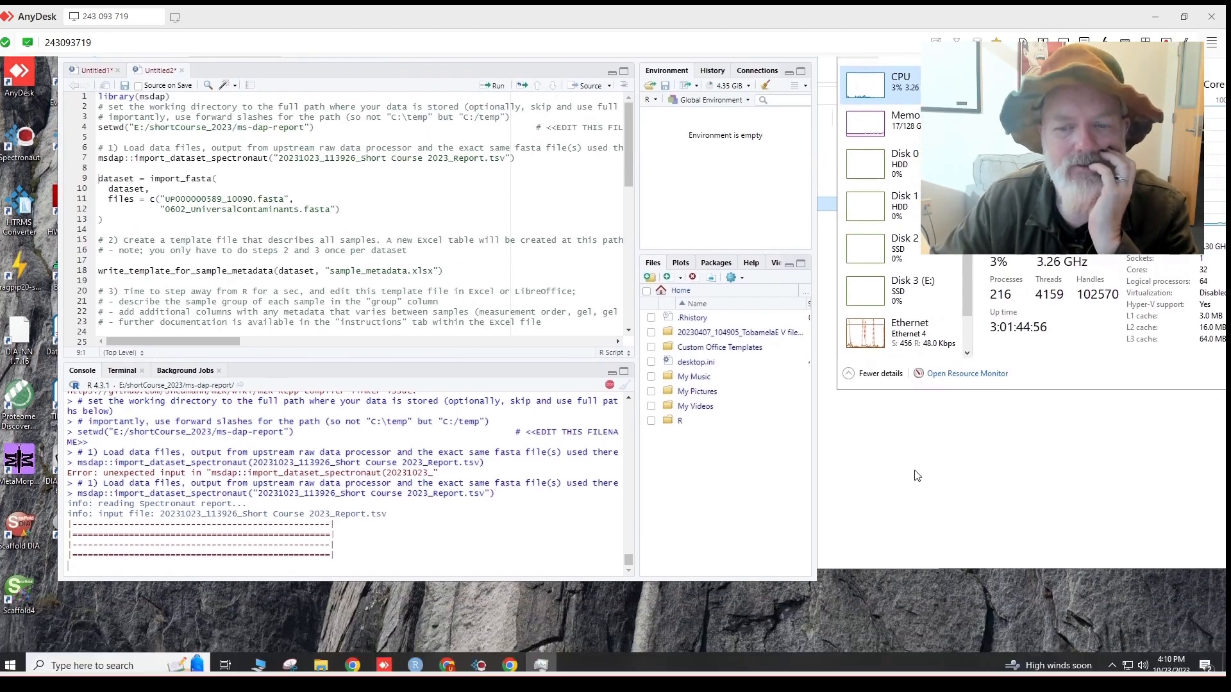
Switch Chrome to the MS-DAP Platform article tab and scroll through it.
click(511, 663)
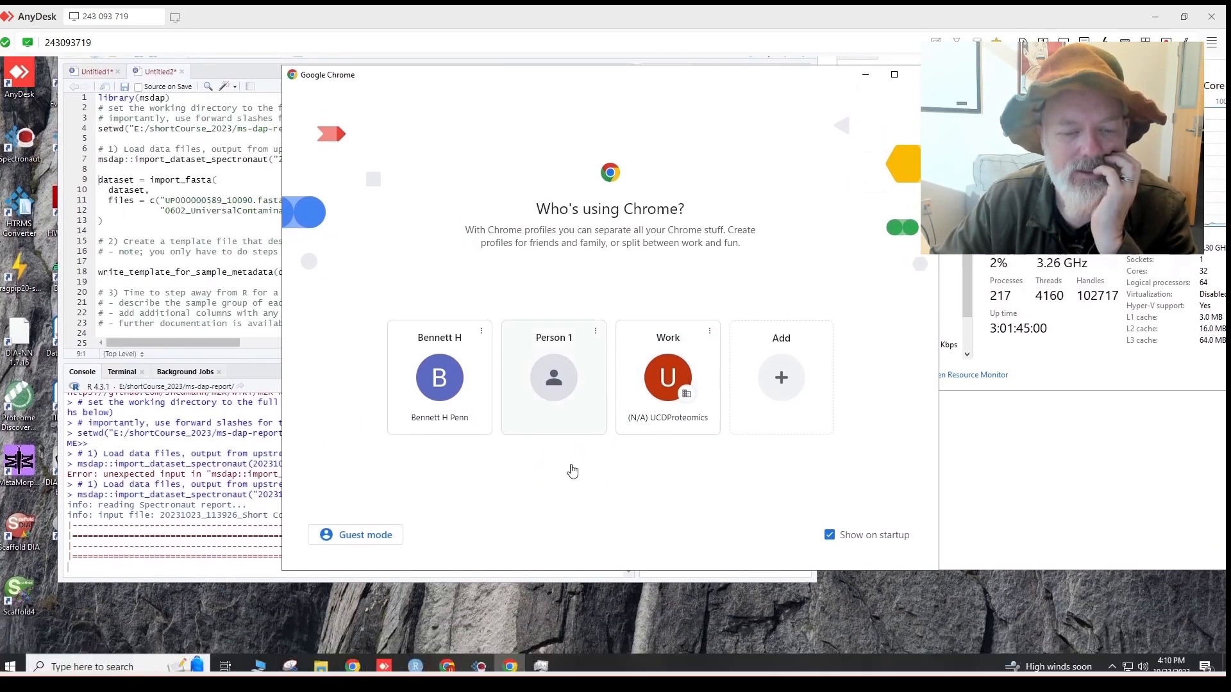
click(922, 143)
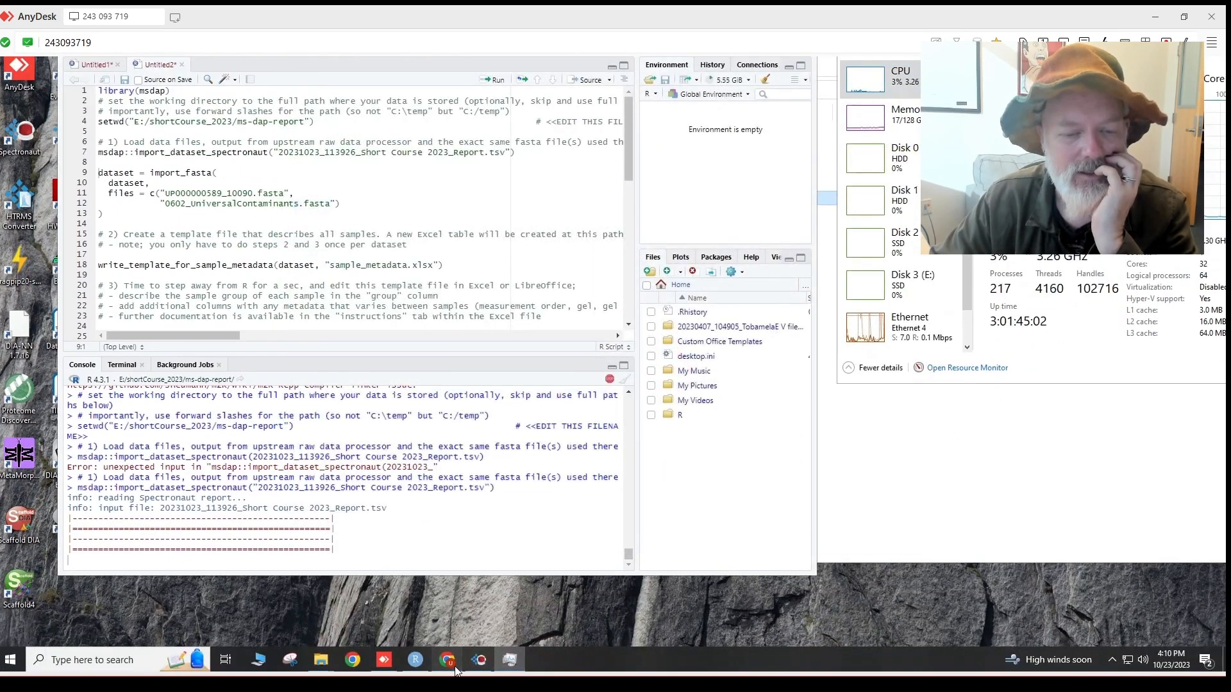
click(449, 661)
click(710, 138)
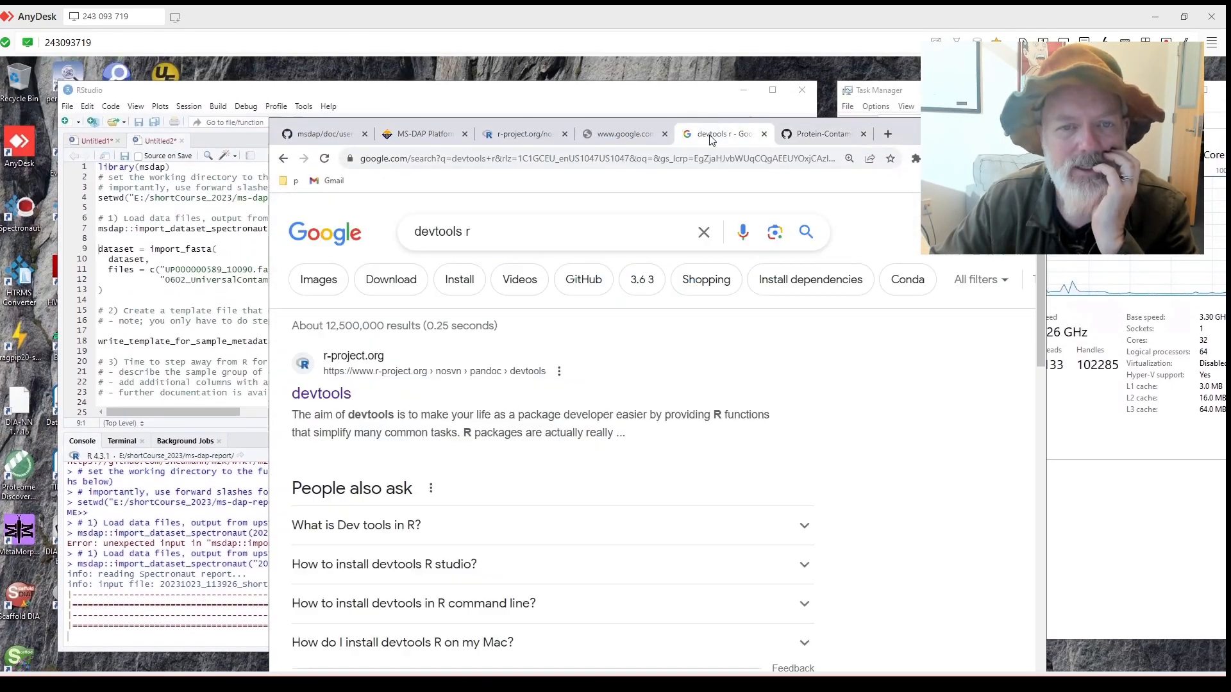
click(427, 134)
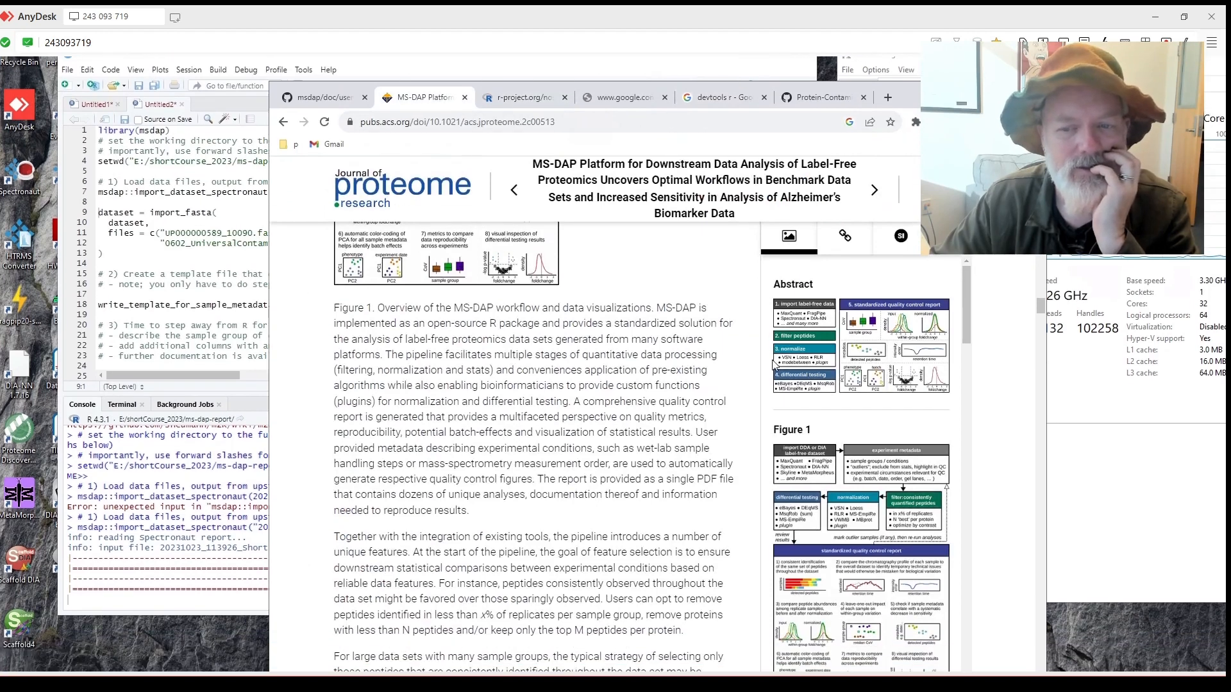
scroll(583, 388, down, 2)
scroll(583, 388, down, 3)
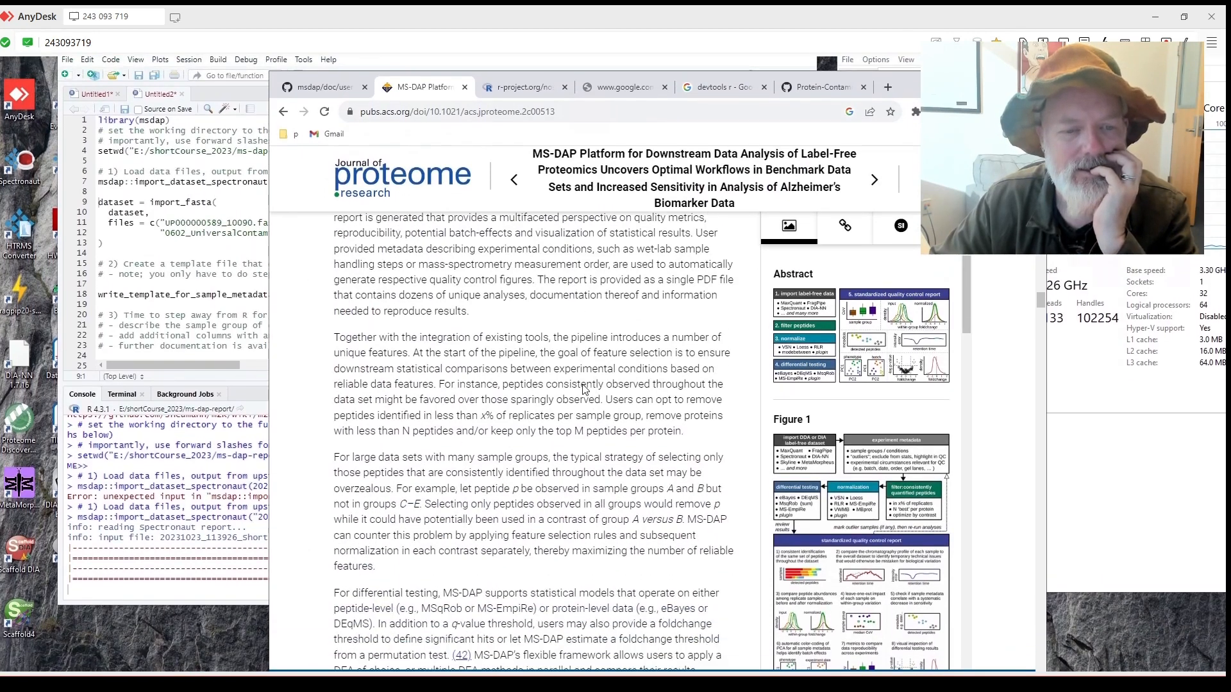
scroll(564, 344, down, 1)
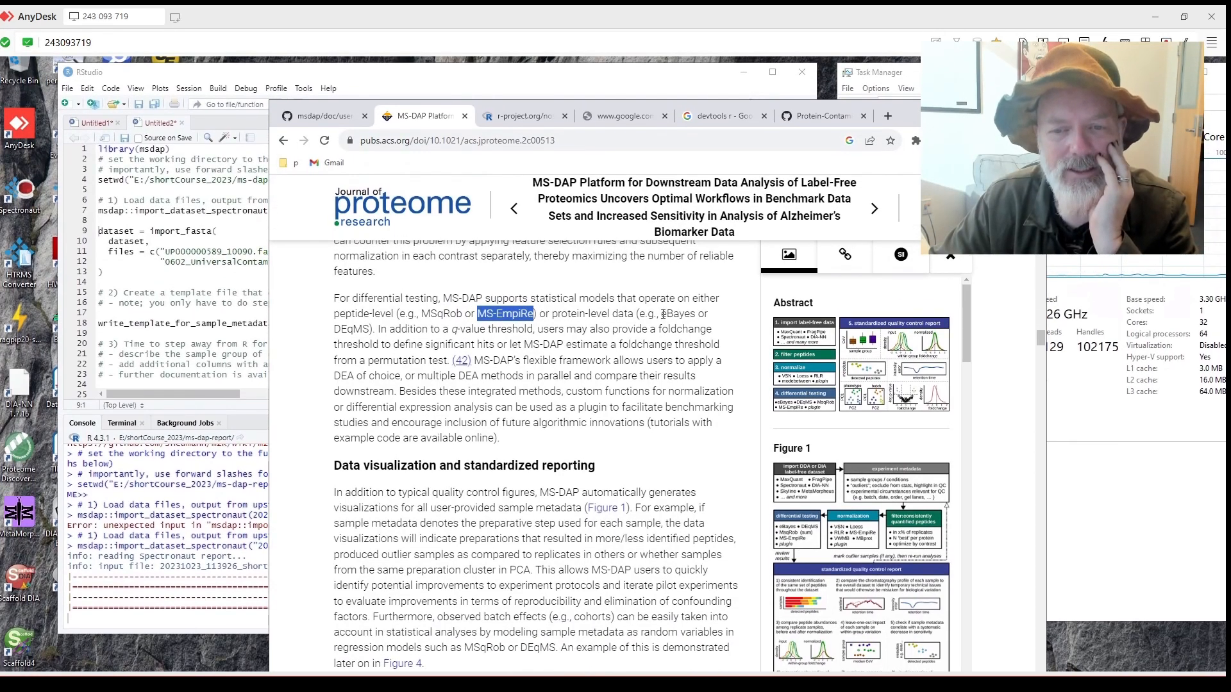
Highlight eBayes in the differential-testing section, read on through normalization, then return to RStudio.
drag(678, 314, 381, 325)
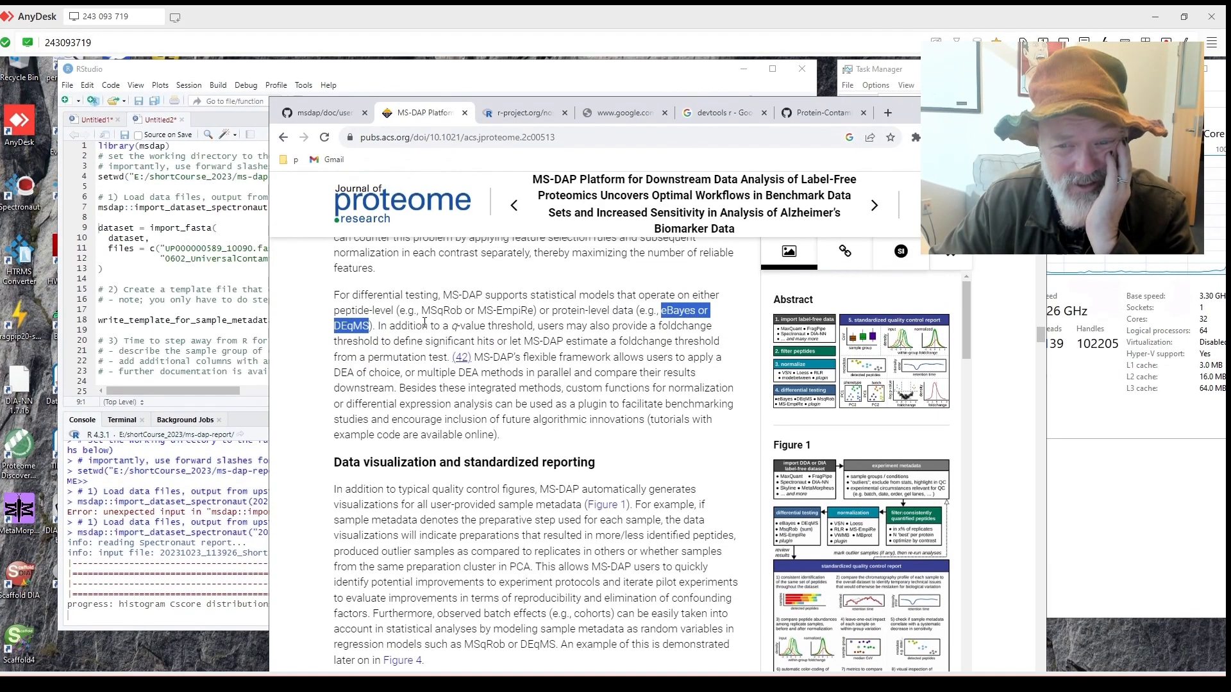
click(663, 317)
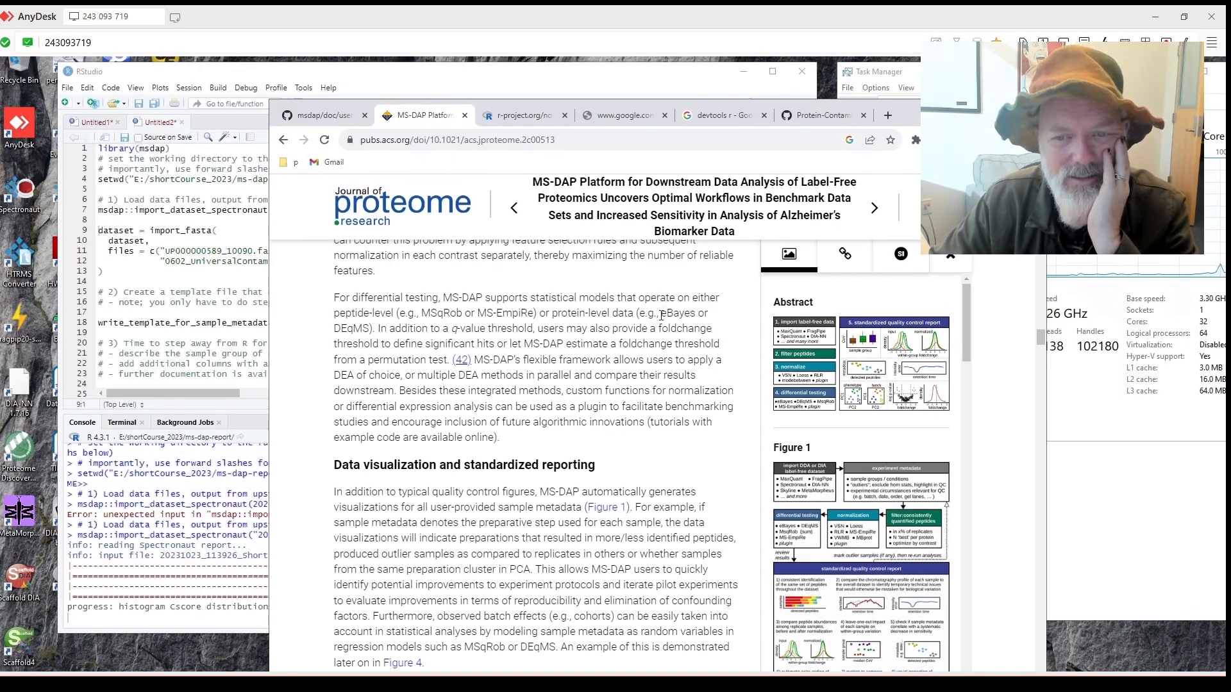
drag(662, 315, 691, 313)
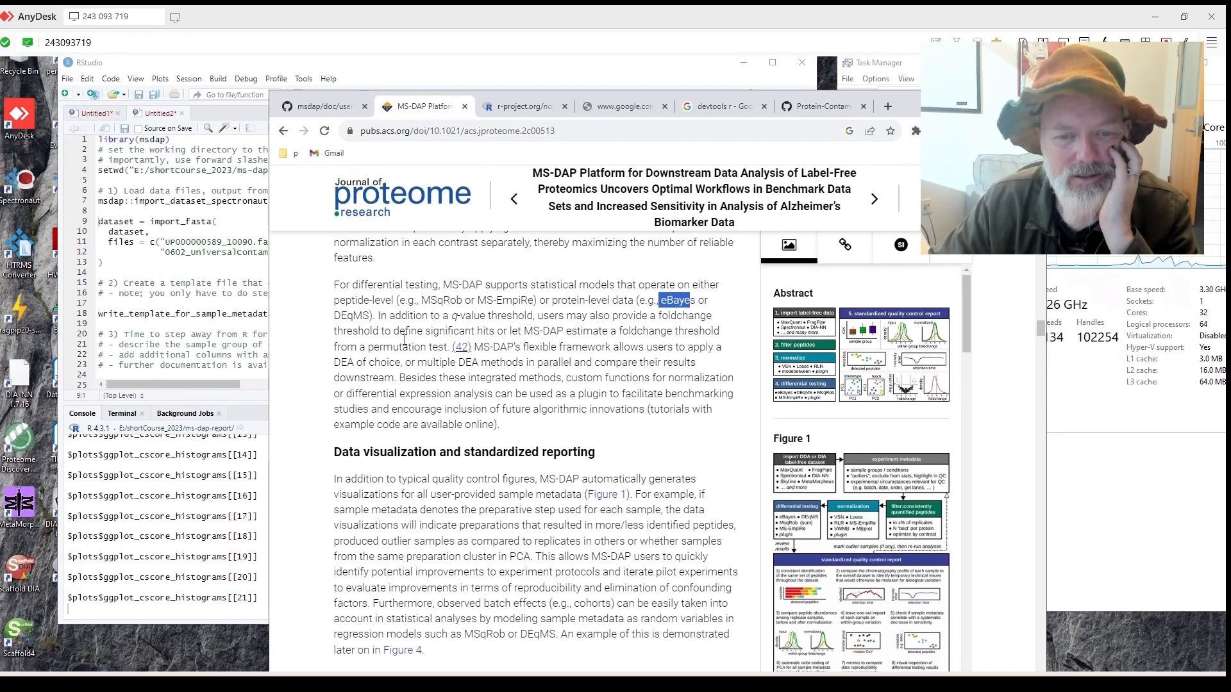
scroll(405, 338, down, 1)
scroll(405, 338, down, 9)
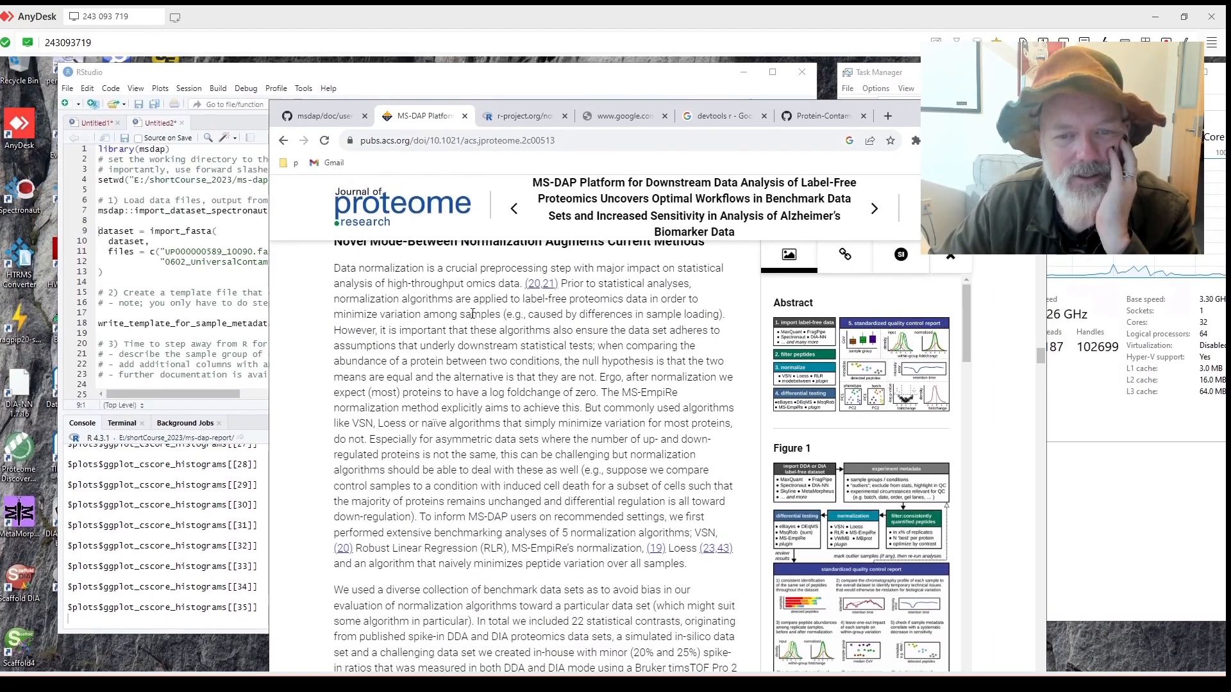
scroll(473, 328, down, 7)
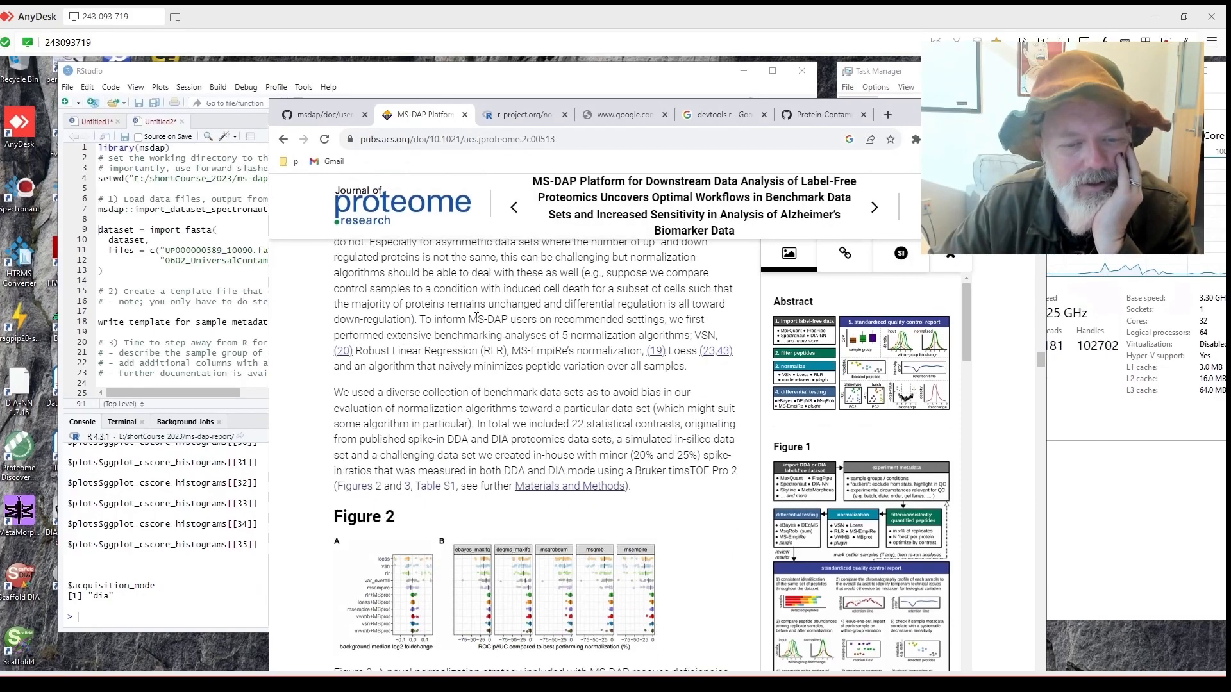
scroll(476, 317, down, 10)
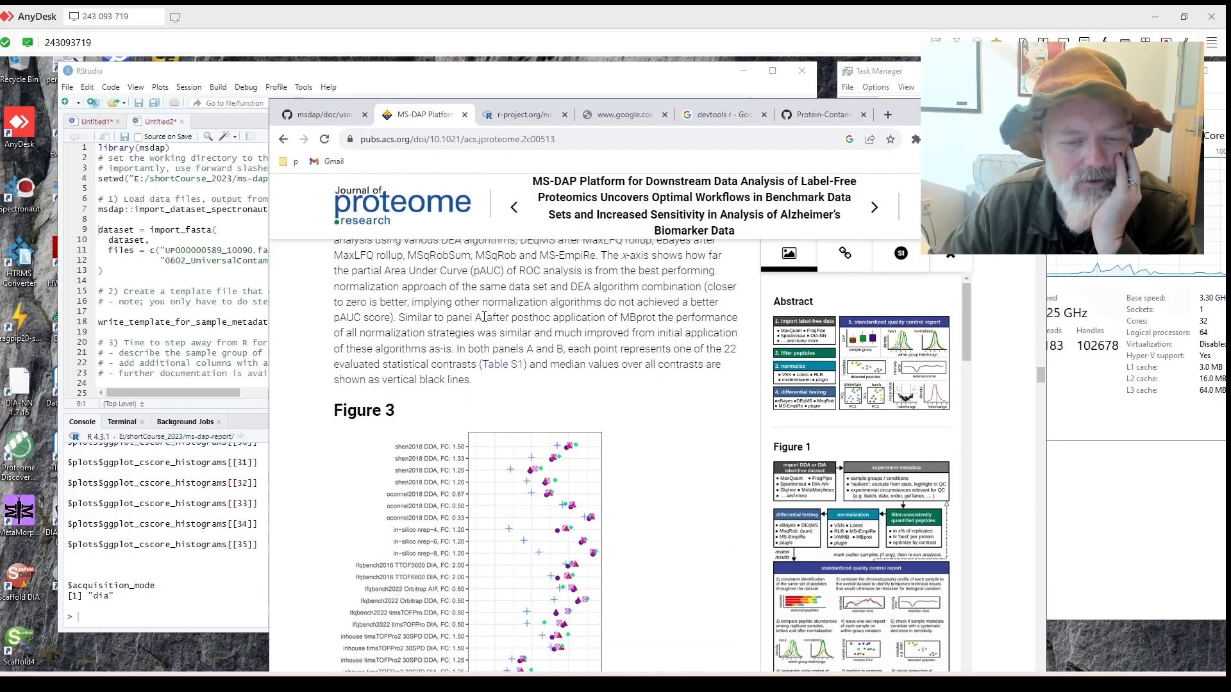
scroll(489, 319, down, 15)
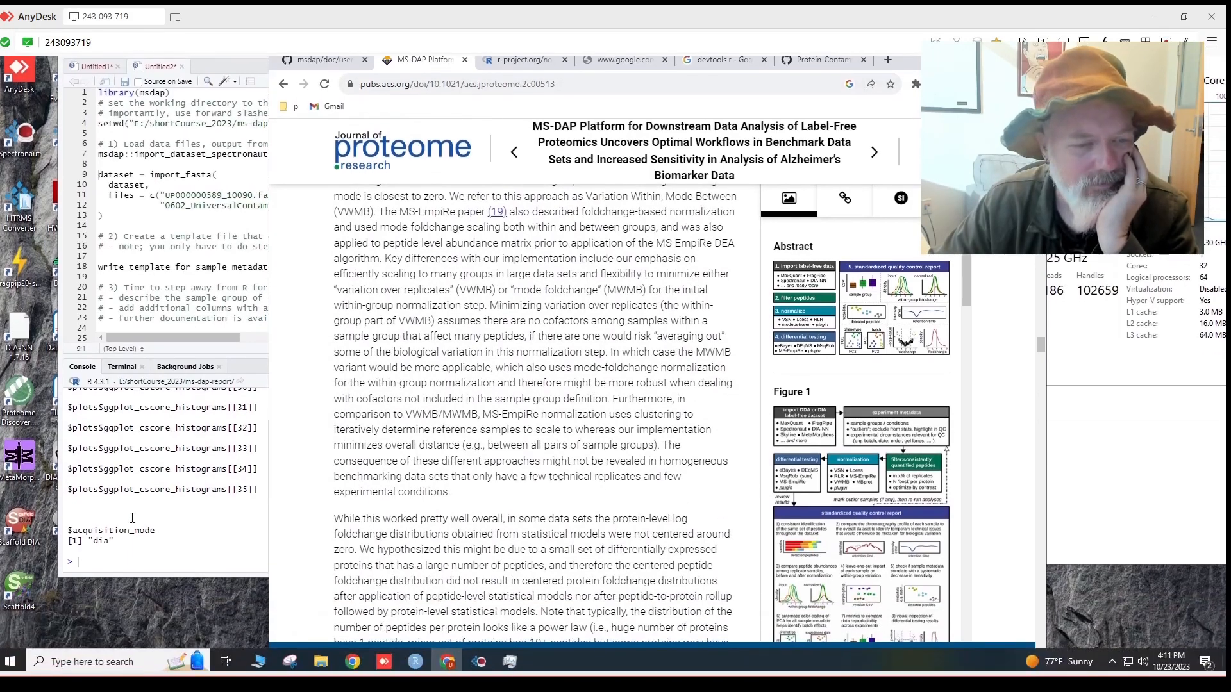
click(132, 516)
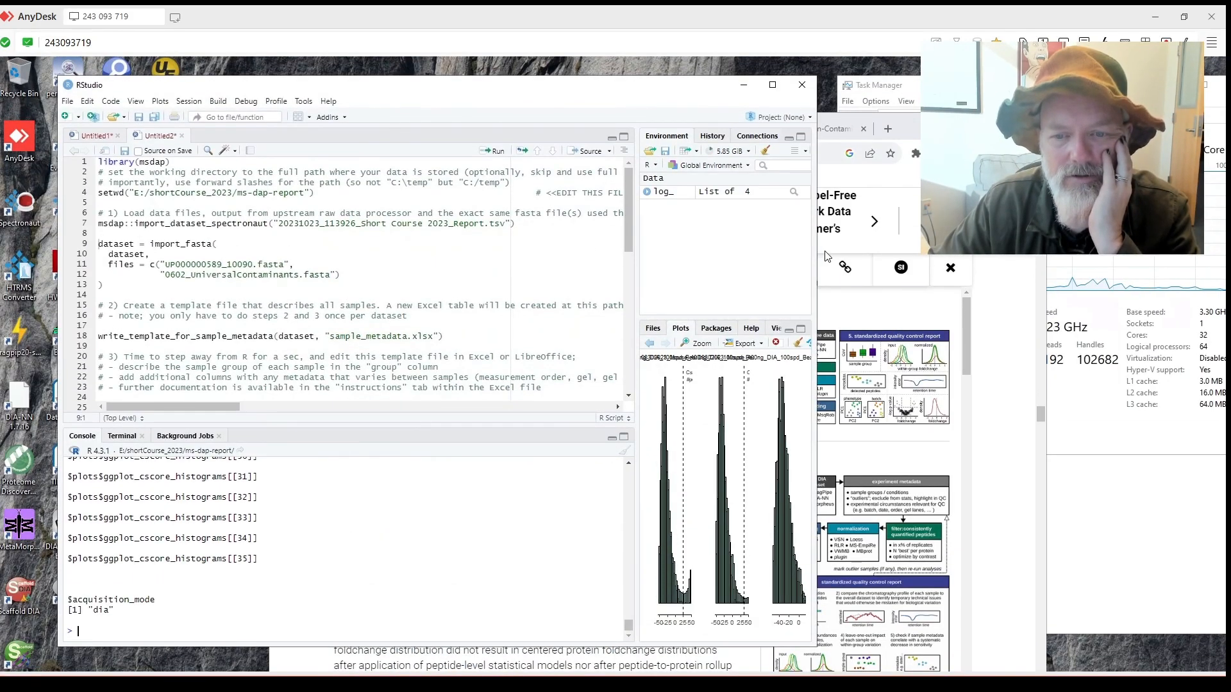
Widen the RStudio window and the Environment/Plots panes, then run the import_fasta block.
drag(818, 252, 1157, 269)
drag(902, 318, 549, 318)
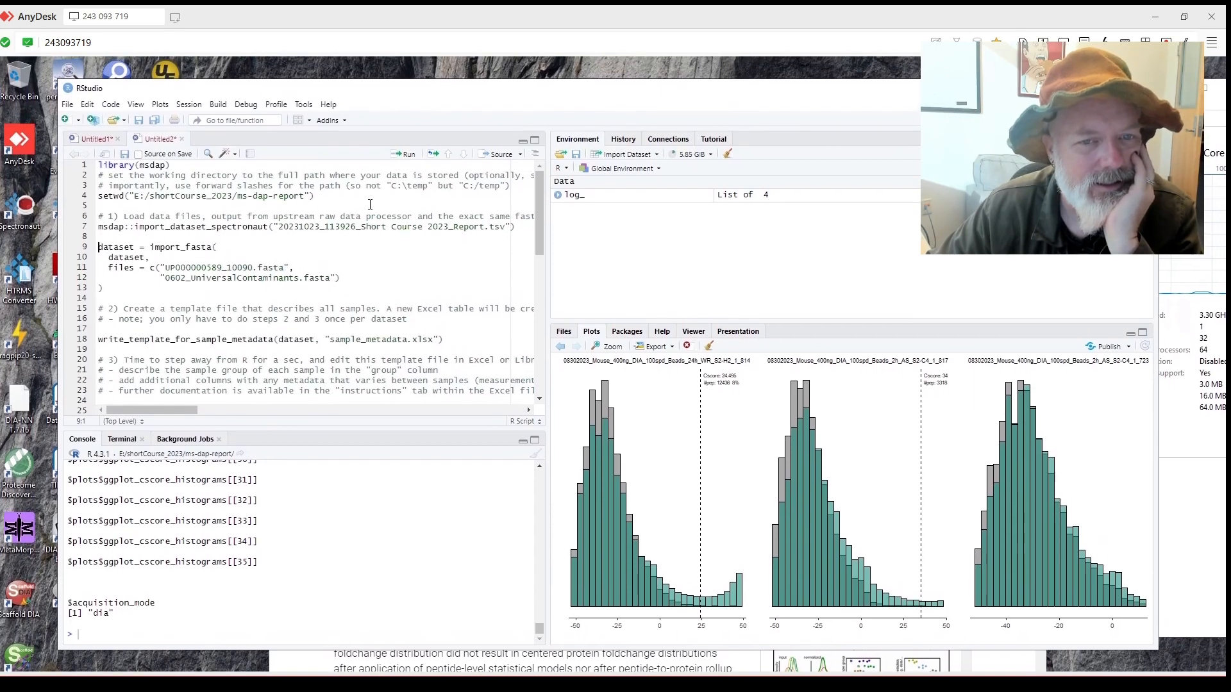
click(407, 158)
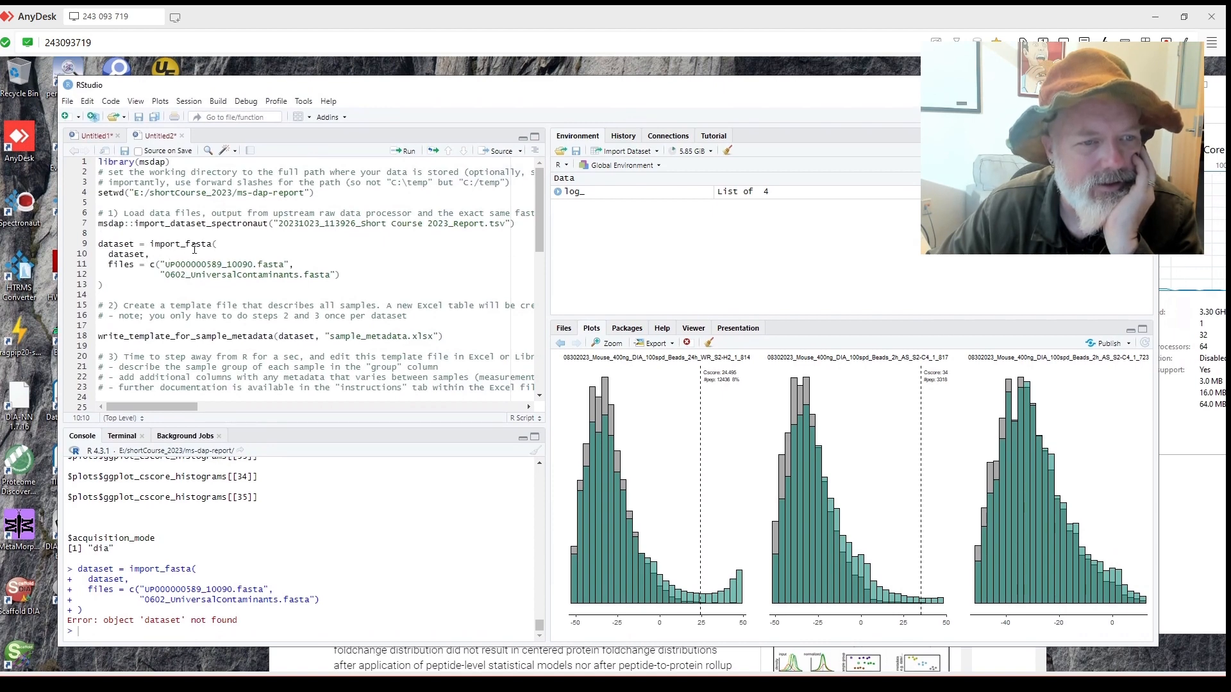
Rerun the setwd lines and the import_fasta block, then expand log_ to its four entries.
click(166, 186)
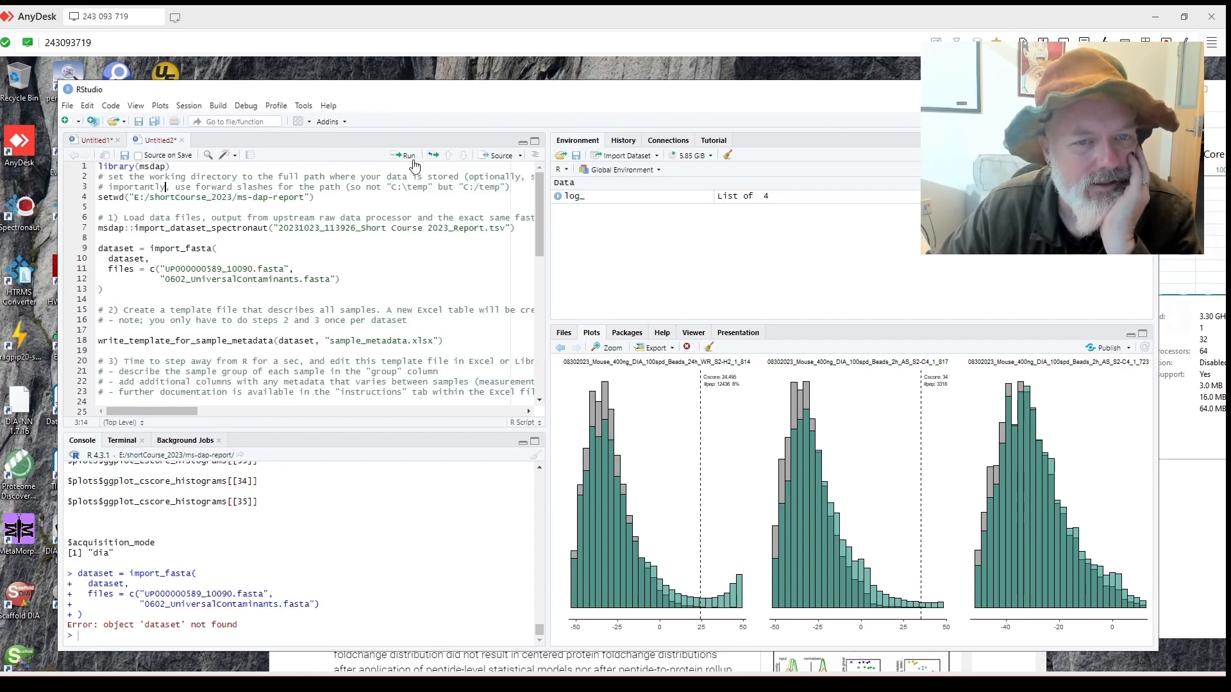
click(409, 156)
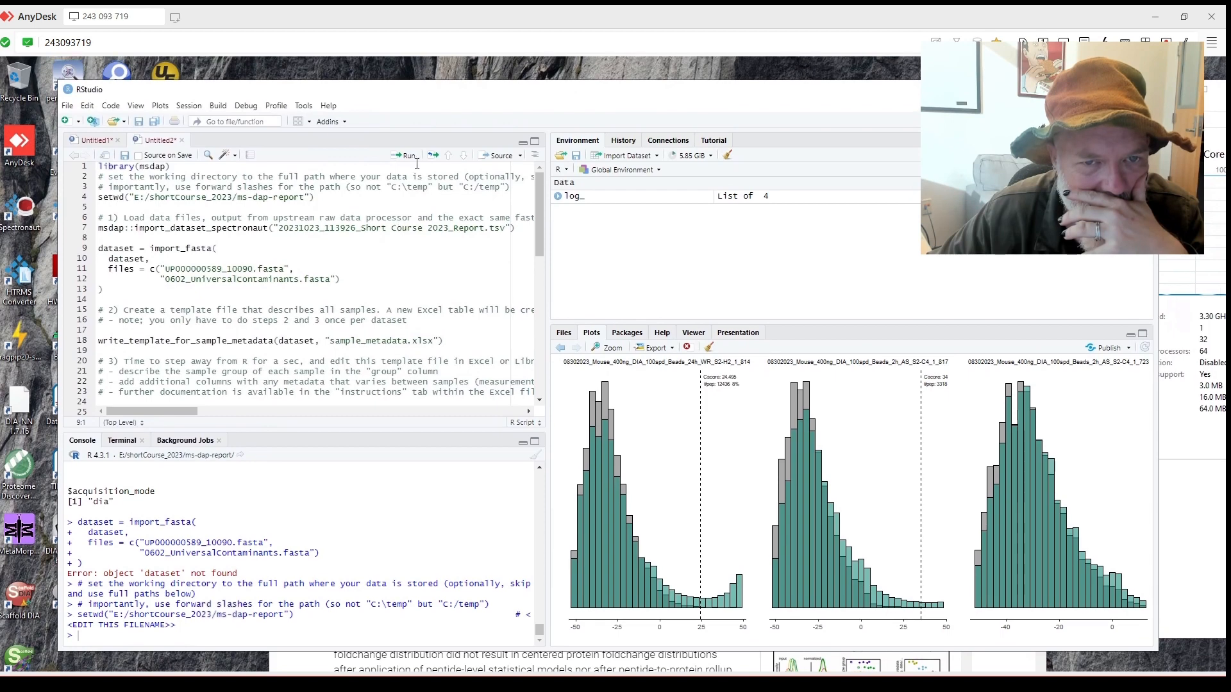
click(405, 160)
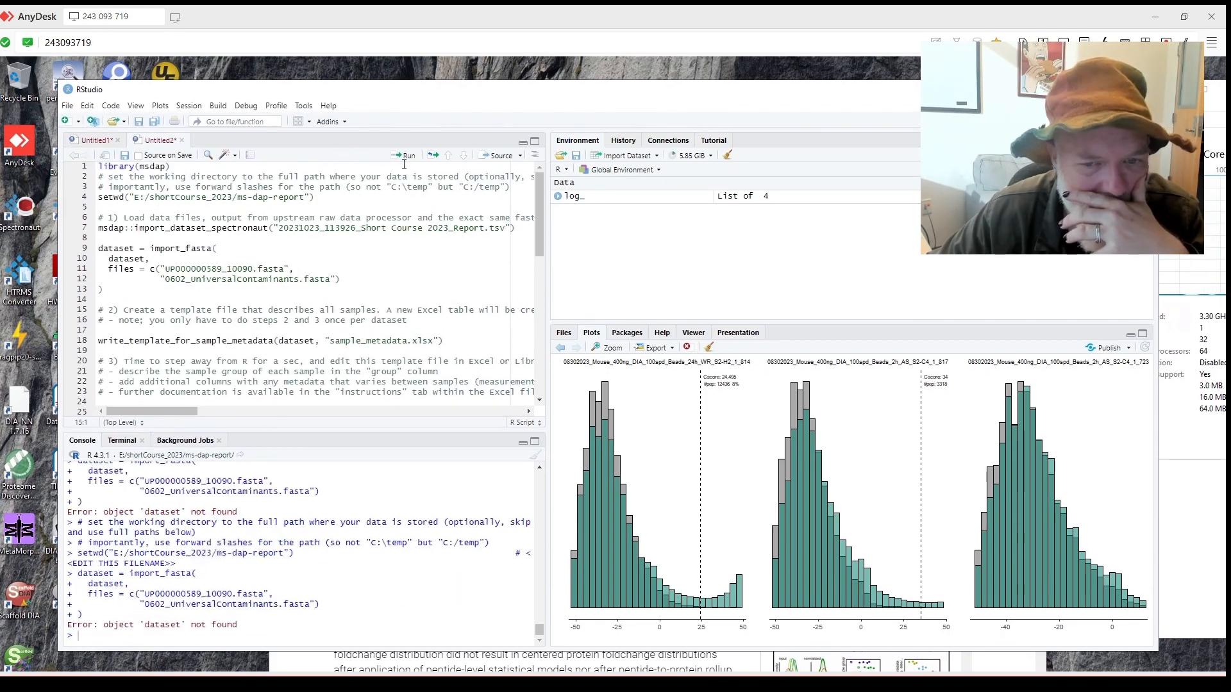
click(567, 198)
click(558, 196)
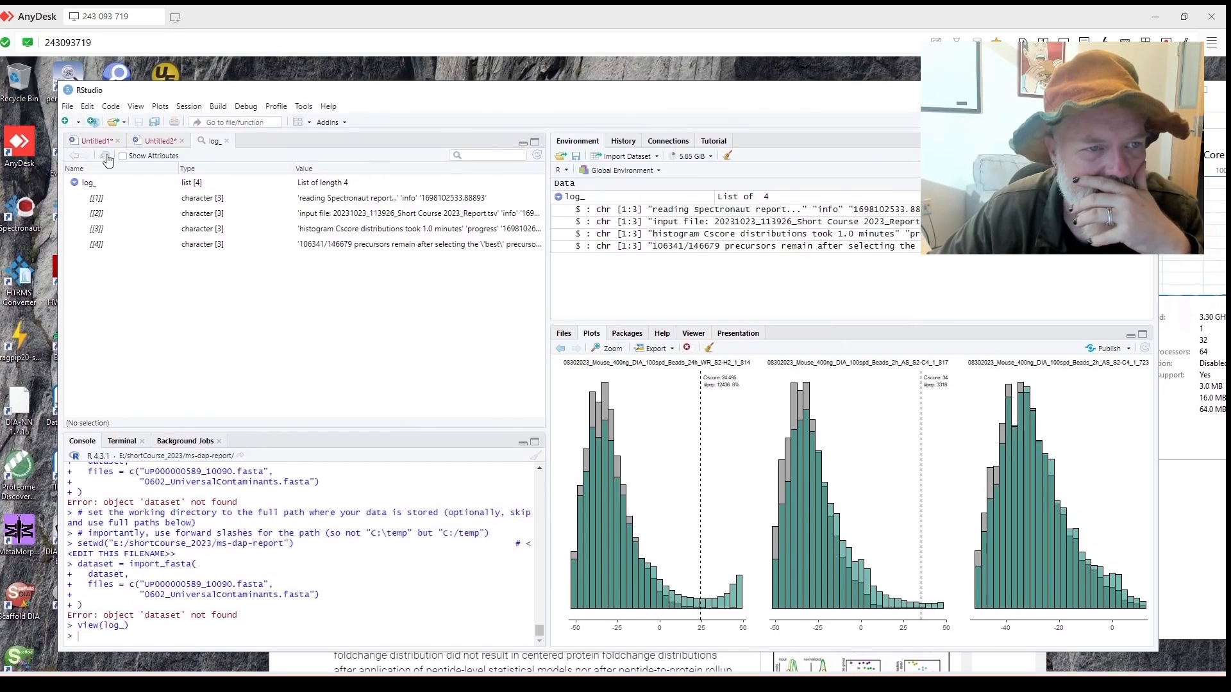
Load msdap and run line 7's msdap::import_dataset_spectronaut to import the Spectronaut report.
click(158, 141)
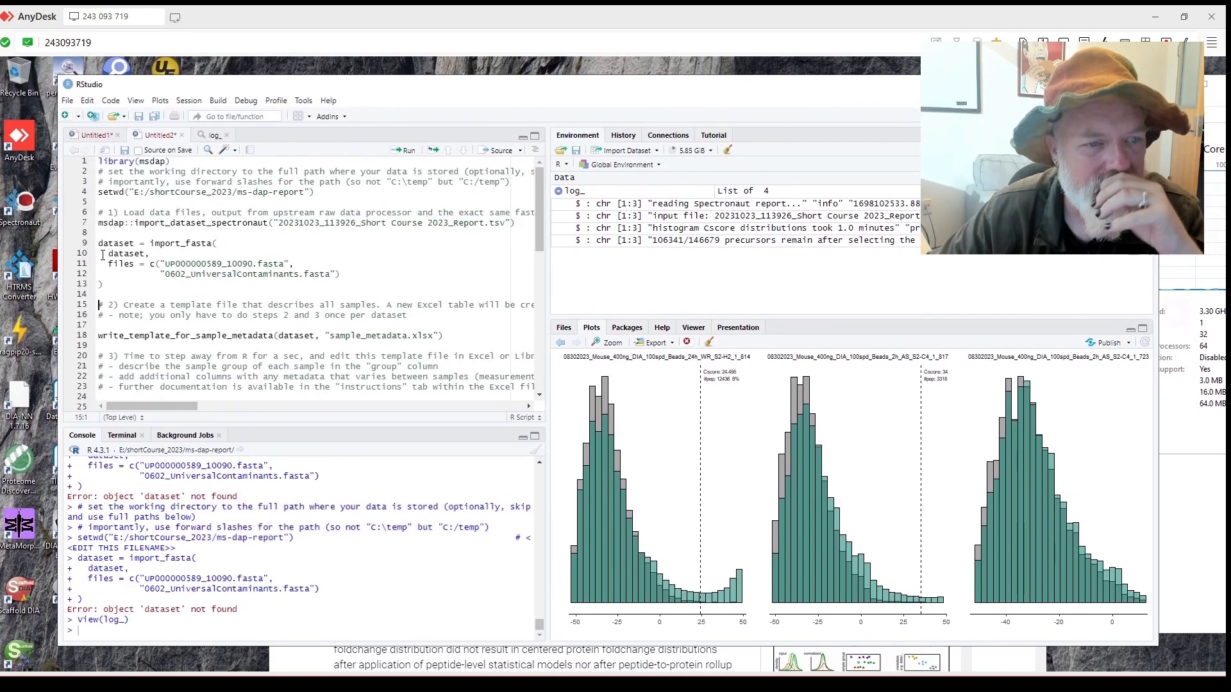
click(100, 223)
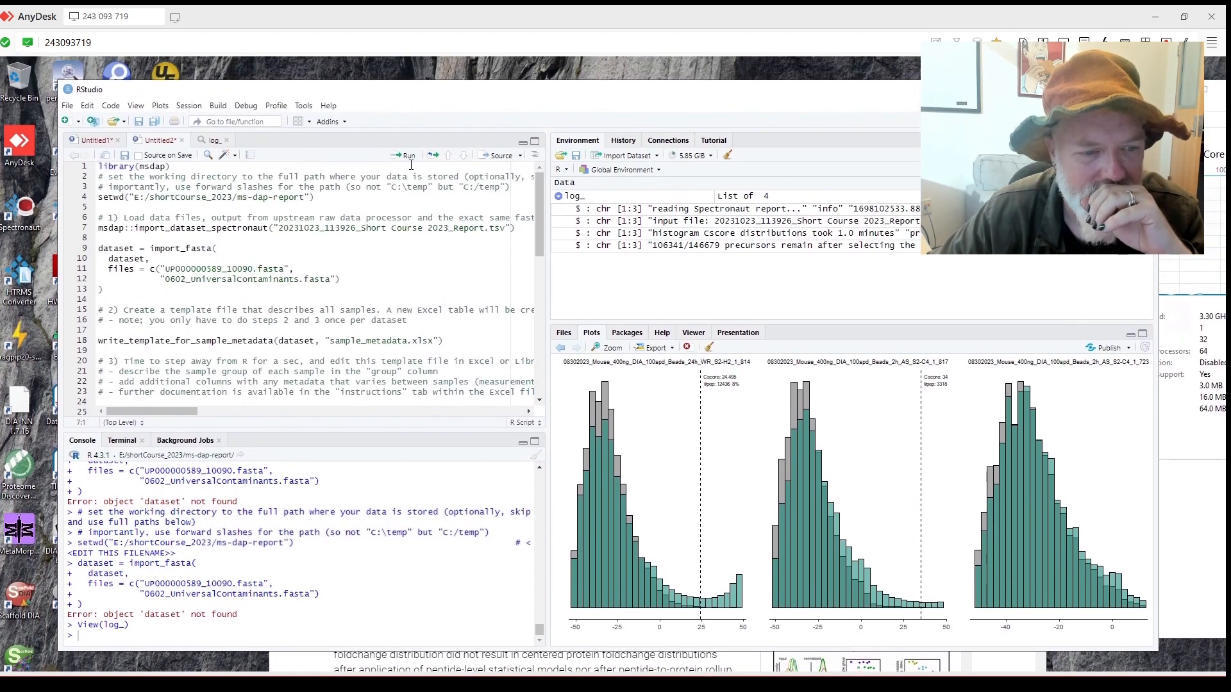
click(410, 157)
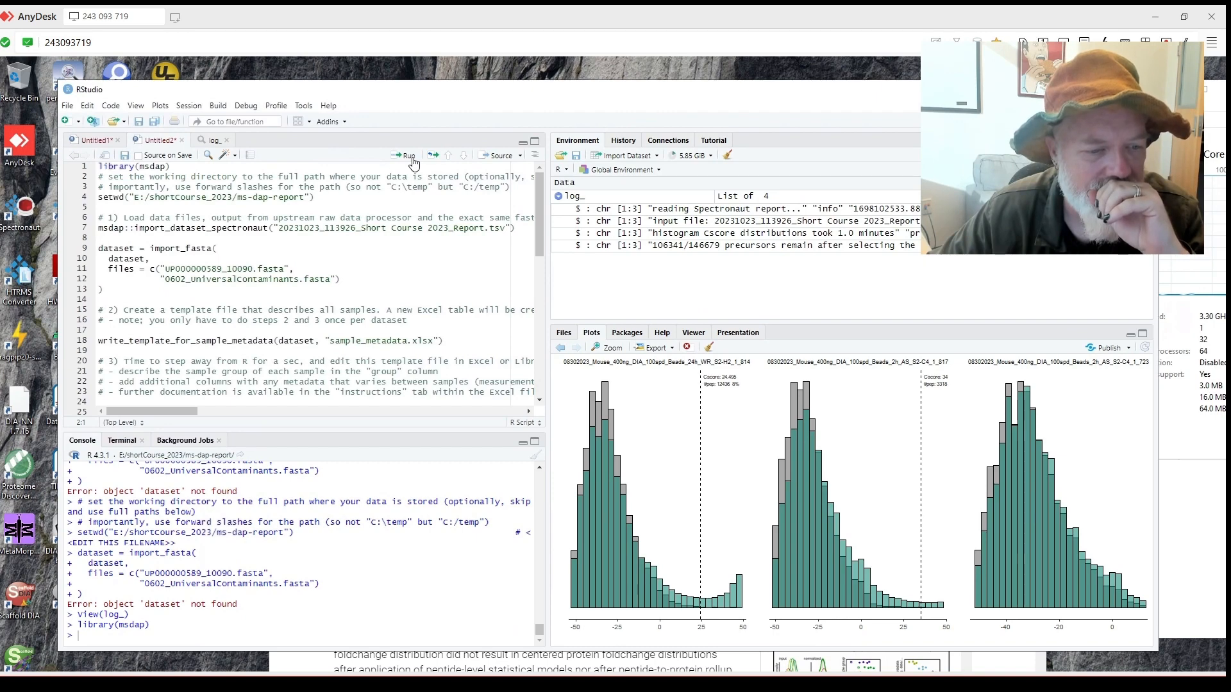
click(99, 229)
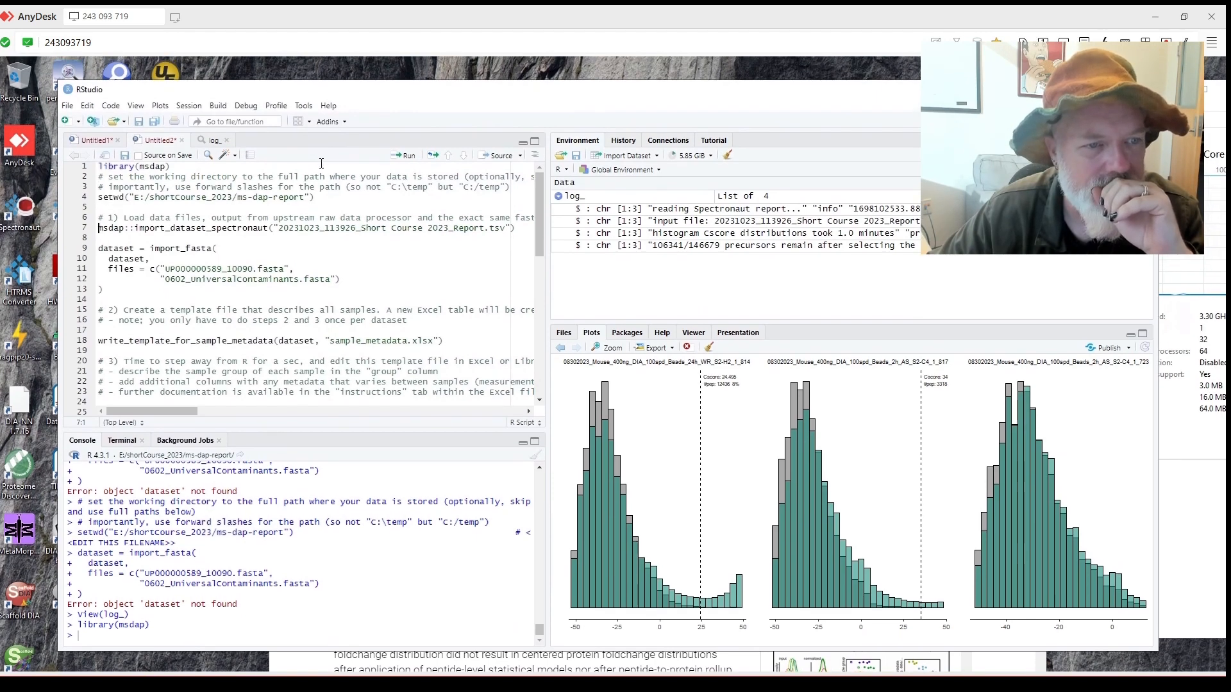
click(396, 158)
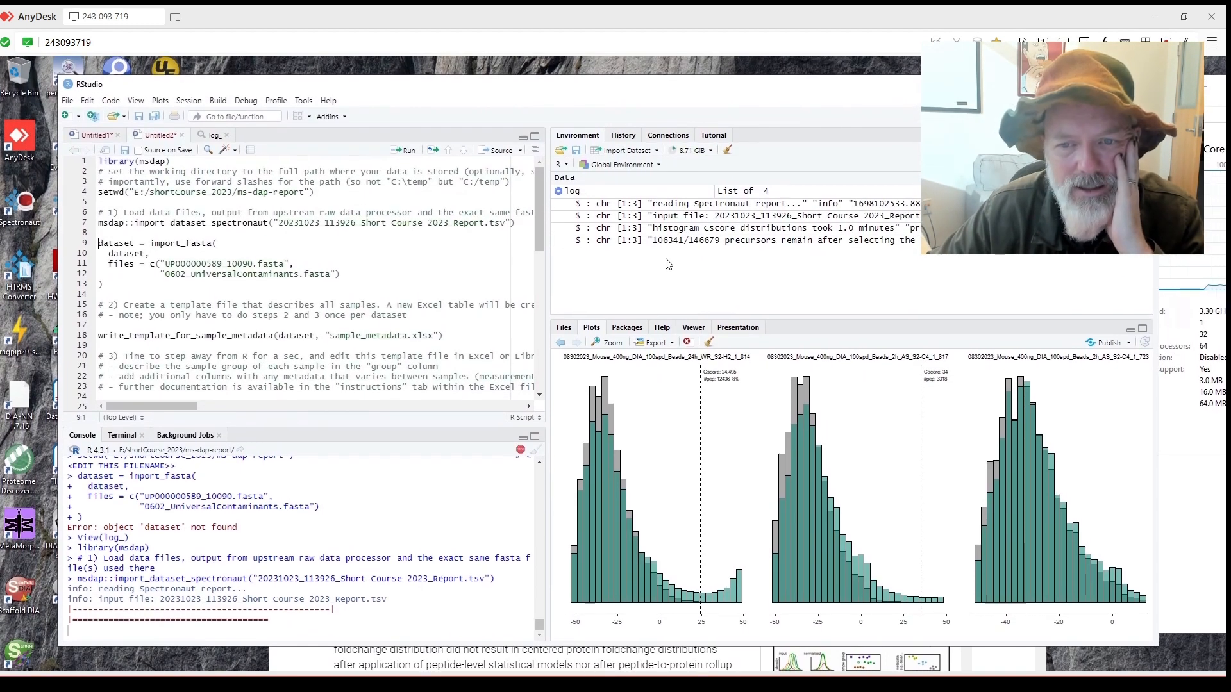
Toggle the log_ entry in Environment and show the Home folder's files.
click(558, 196)
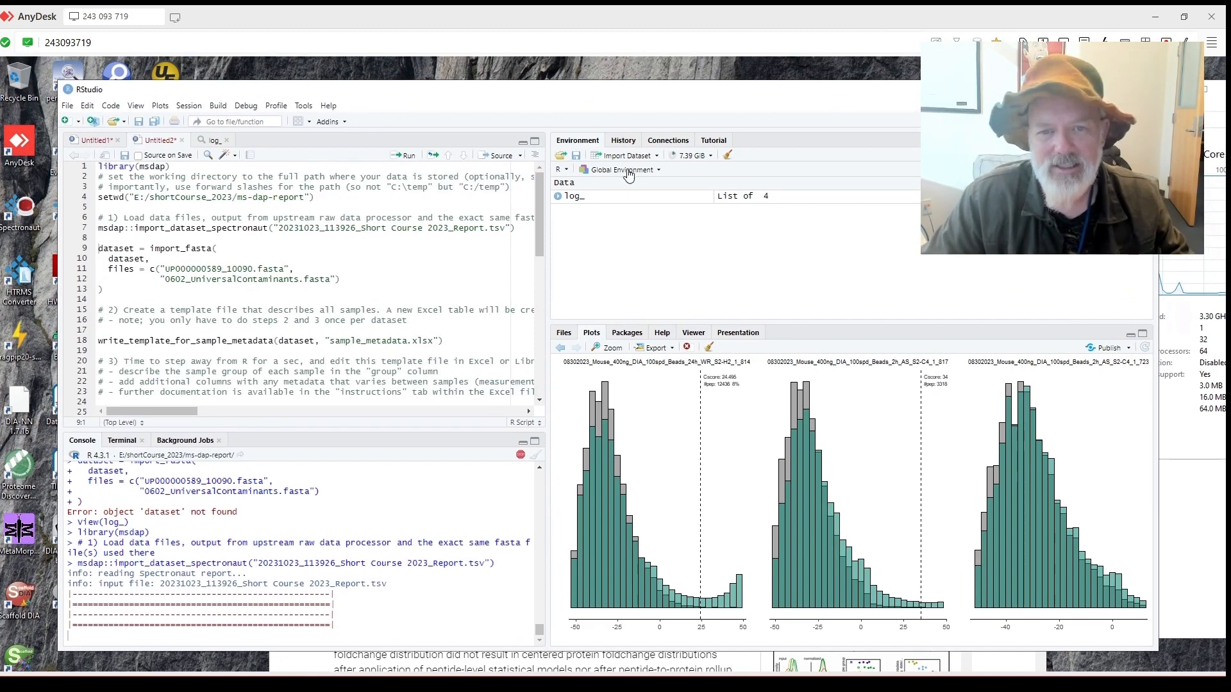
click(558, 196)
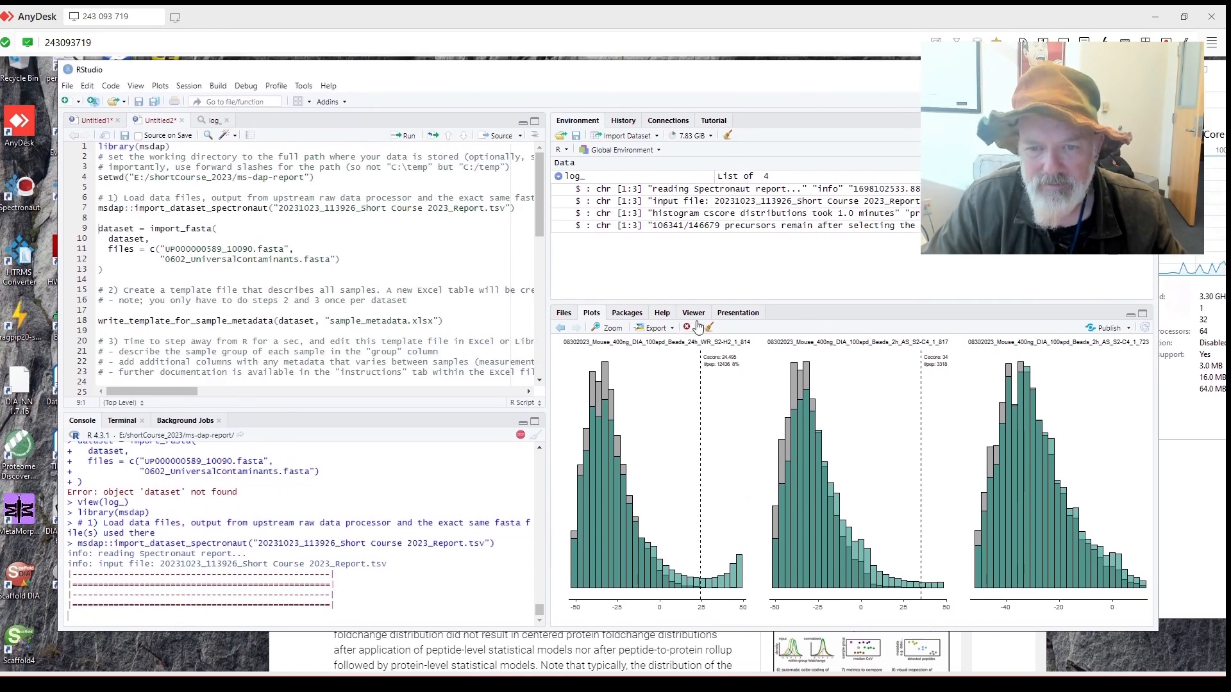
click(571, 312)
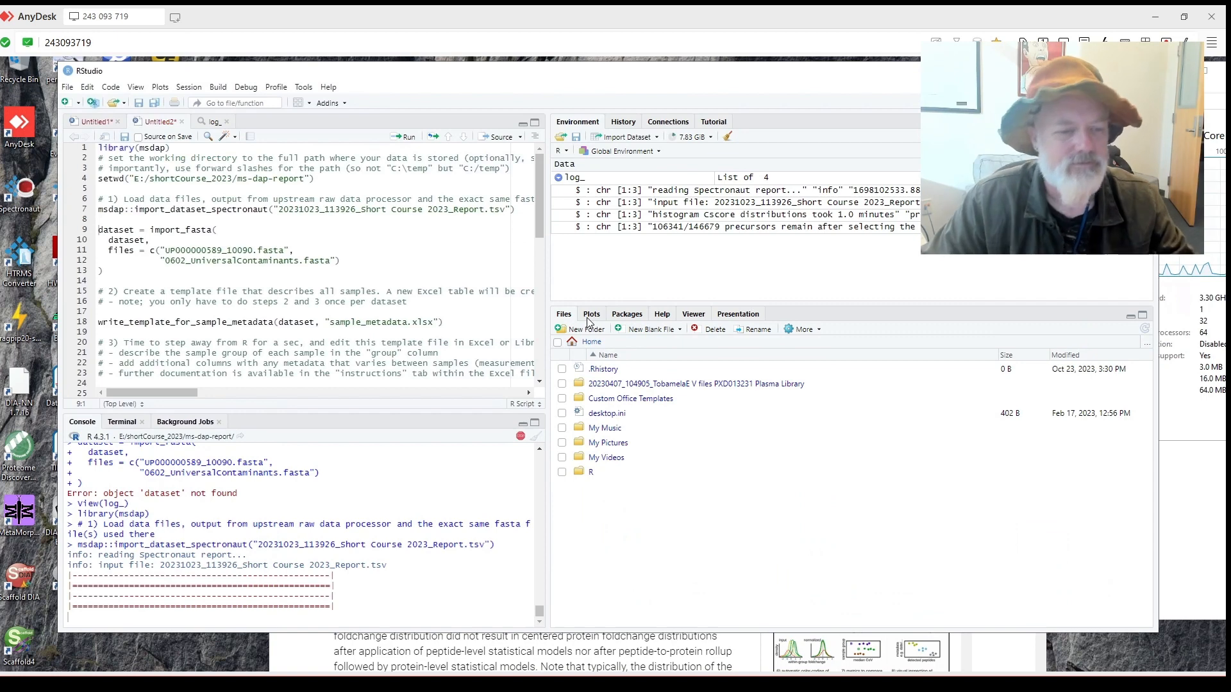
Collapse log_ again and bring the MS-DAP journal article to the front in Chrome.
click(557, 183)
scroll(302, 314, down, 3)
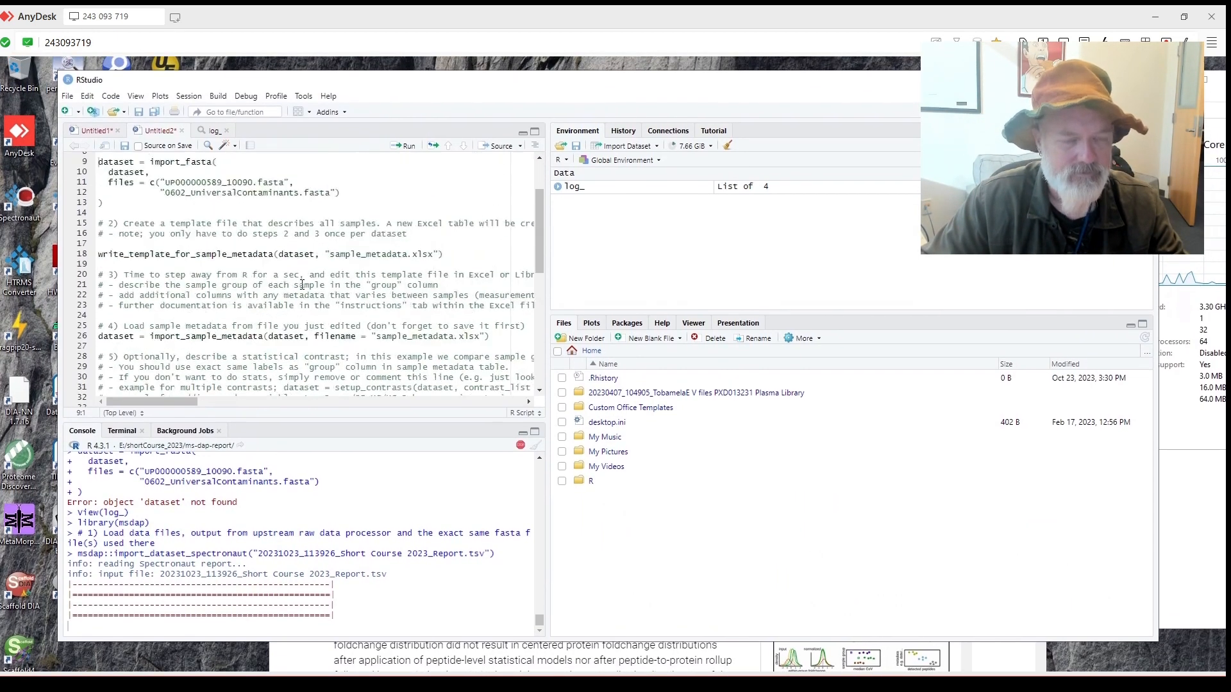
scroll(308, 294, up, 3)
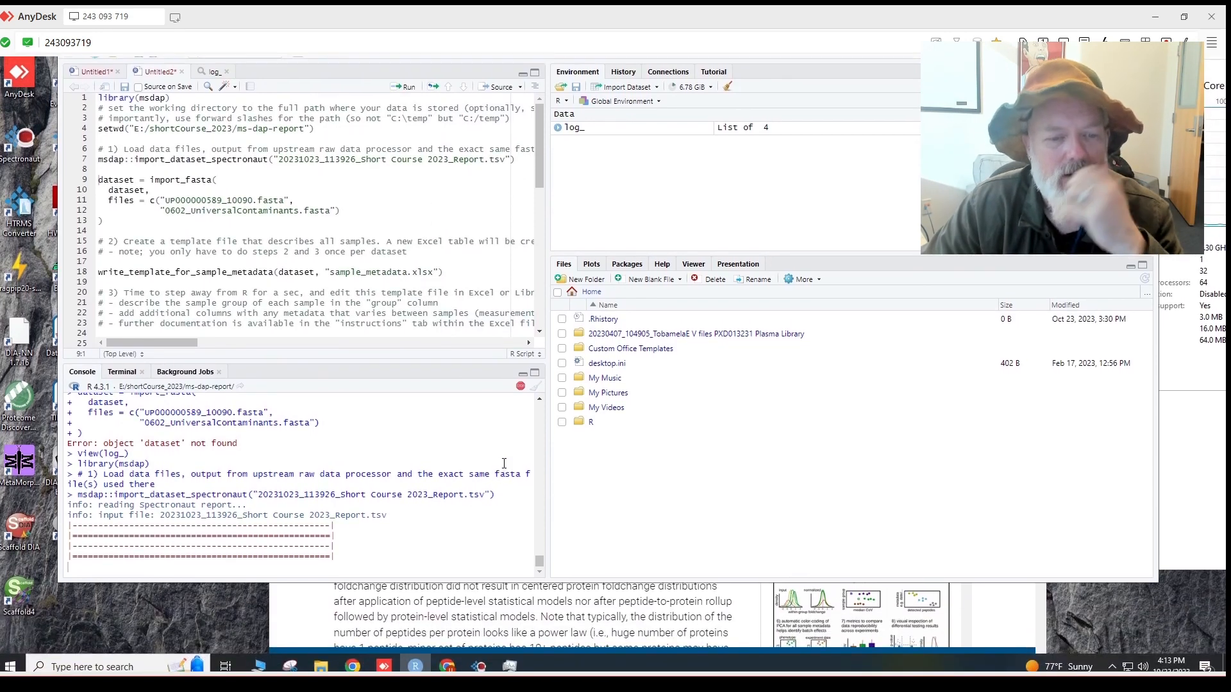
click(546, 590)
scroll(609, 471, down, 2)
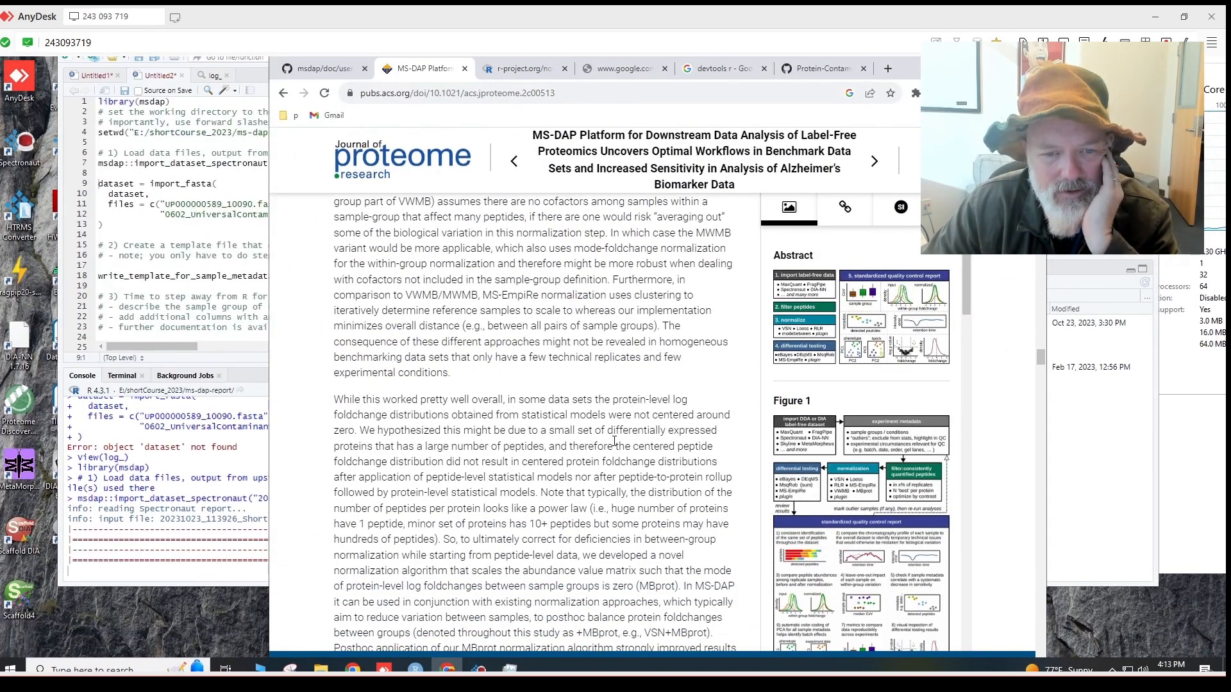
Read down the MS-DAP article through its normalization and Imputation sections toward Benchmarking DEA.
scroll(614, 441, down, 1)
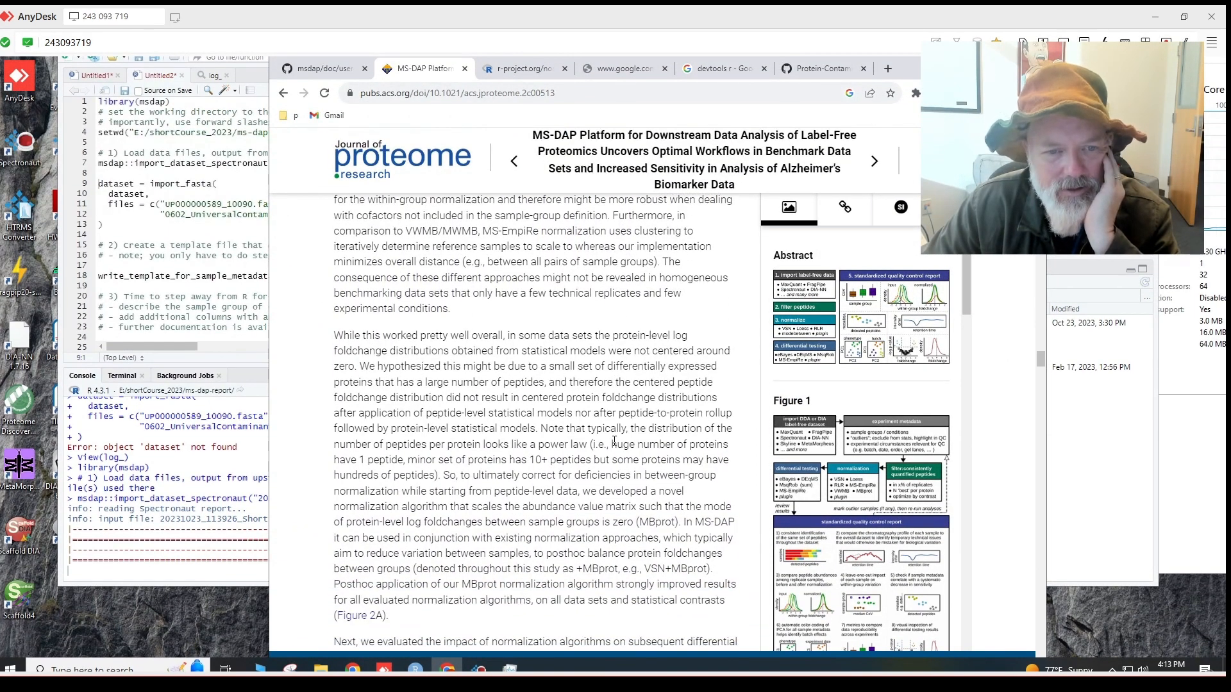
scroll(614, 441, up, 3)
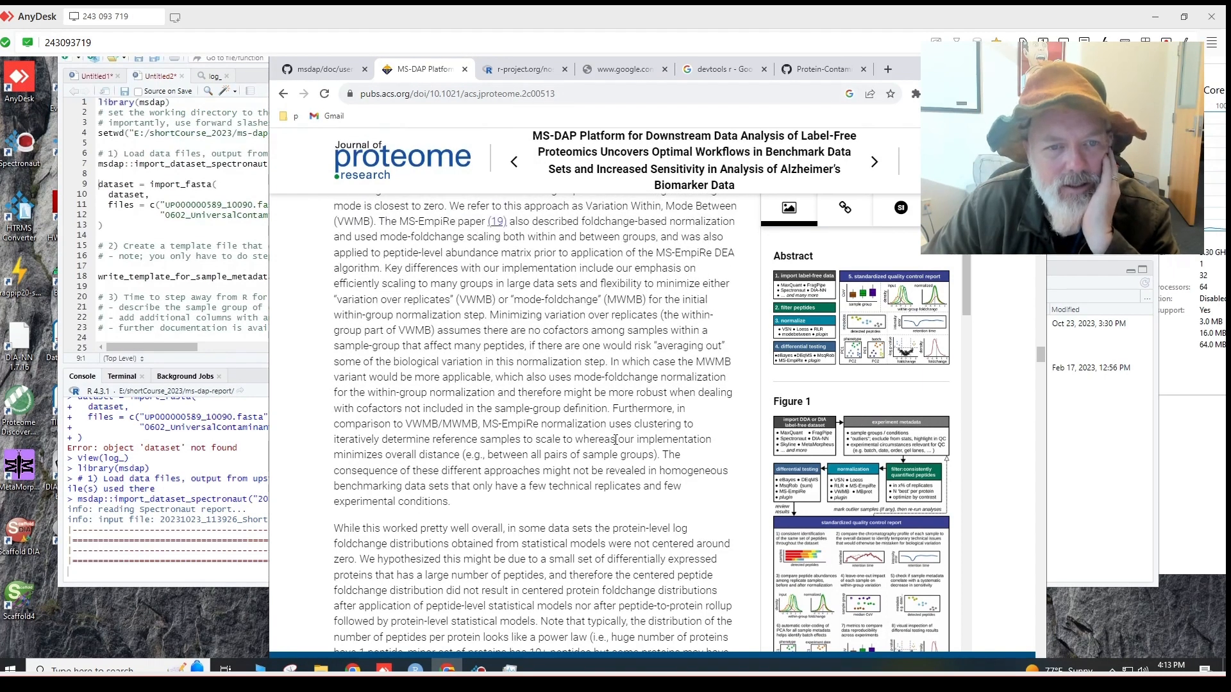
scroll(616, 440, up, 1)
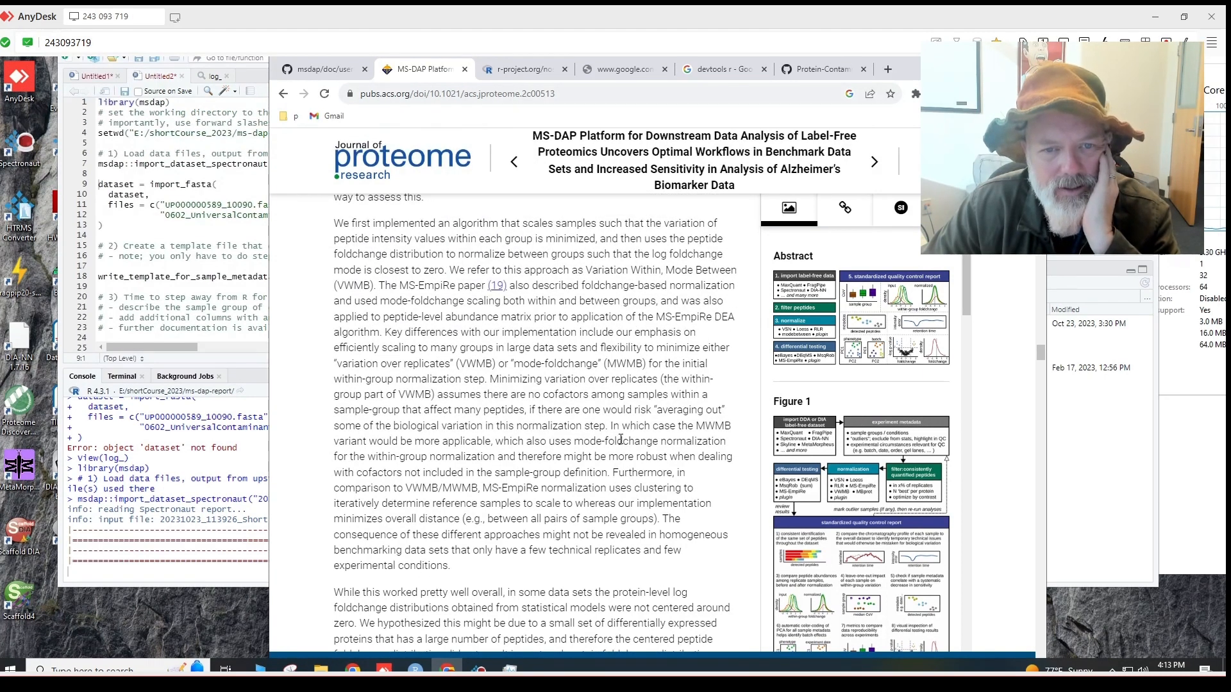
scroll(620, 439, down, 5)
scroll(622, 437, down, 4)
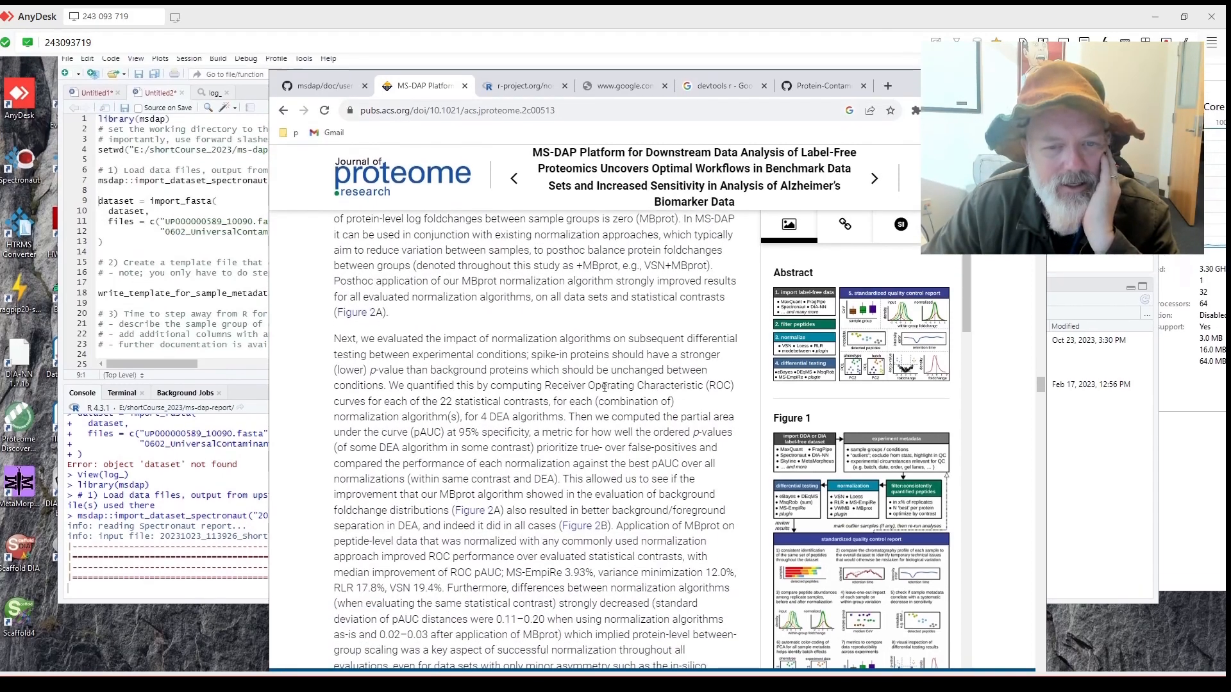
scroll(588, 369, down, 1)
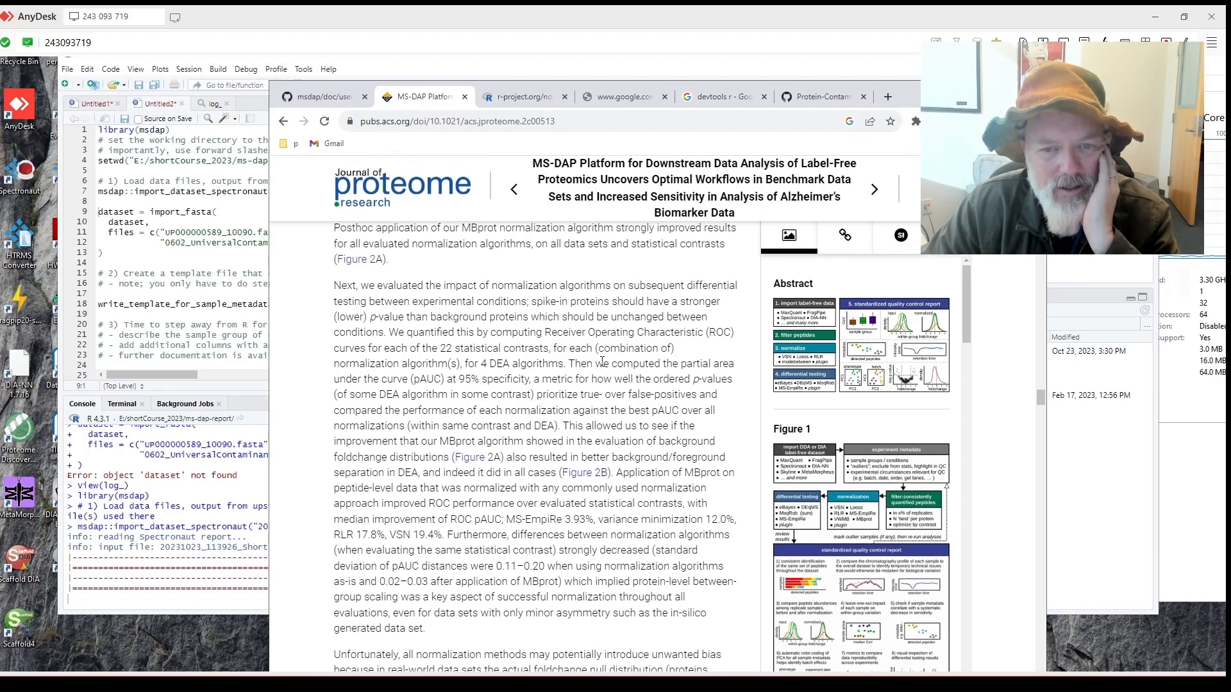
scroll(602, 362, down, 1)
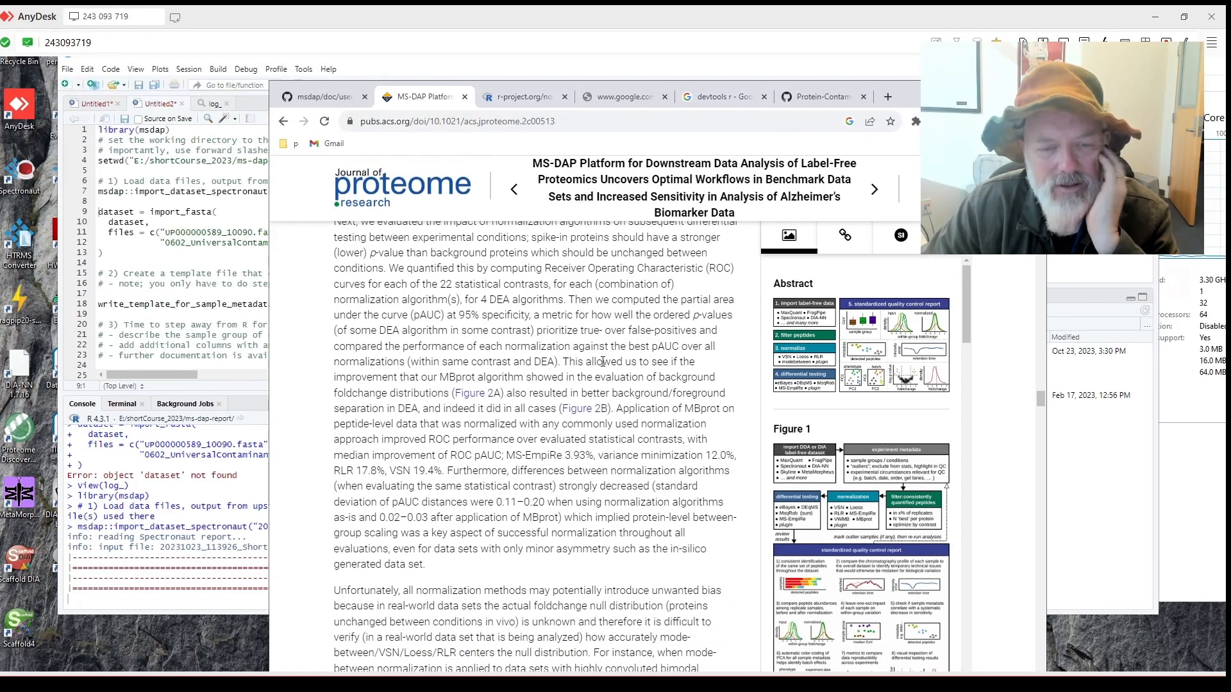
scroll(603, 361, down, 3)
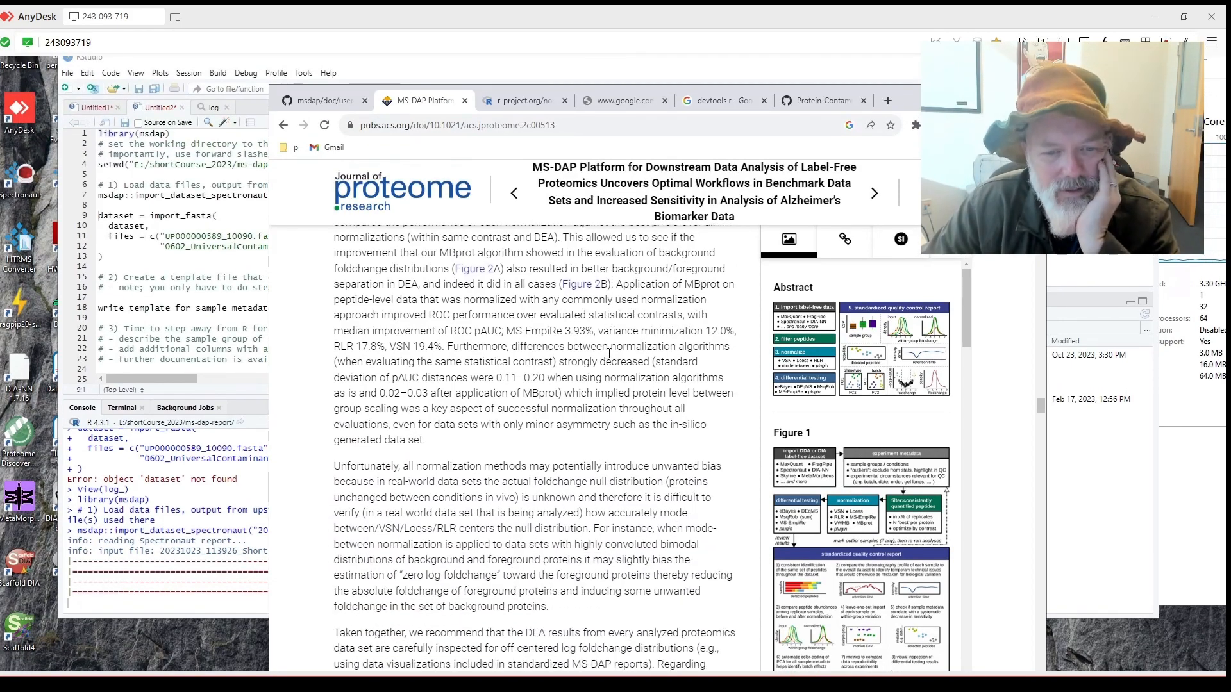
scroll(609, 353, down, 1)
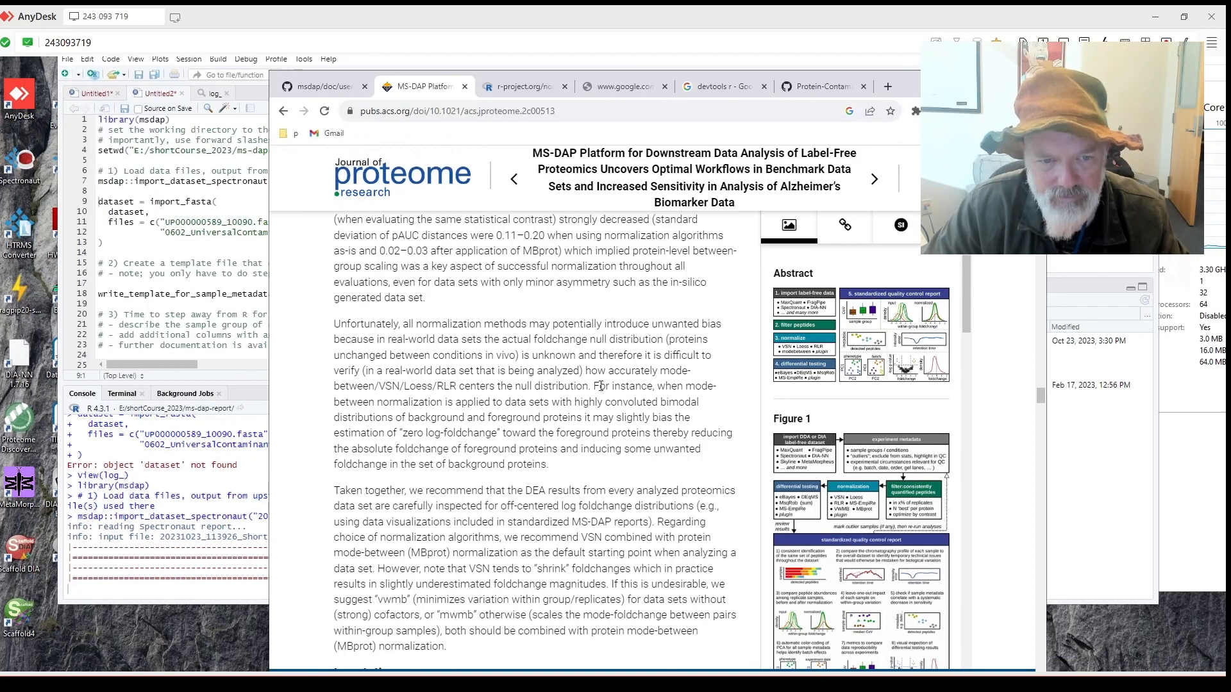
scroll(601, 386, down, 5)
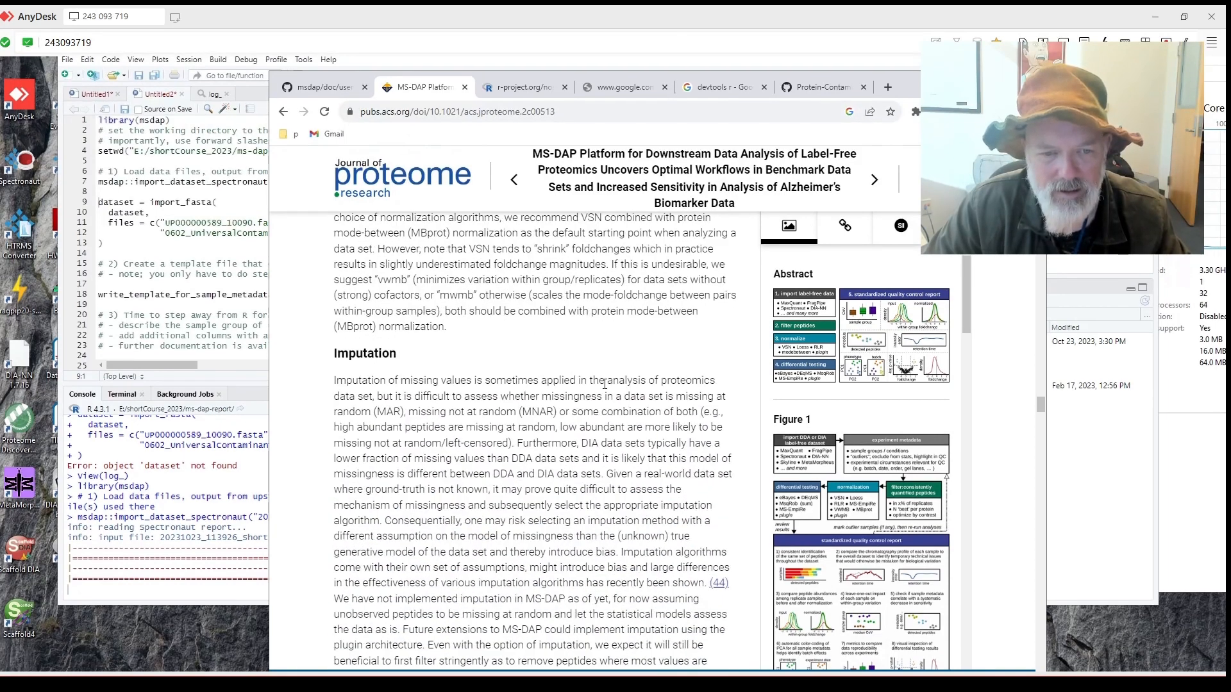
scroll(603, 383, down, 1)
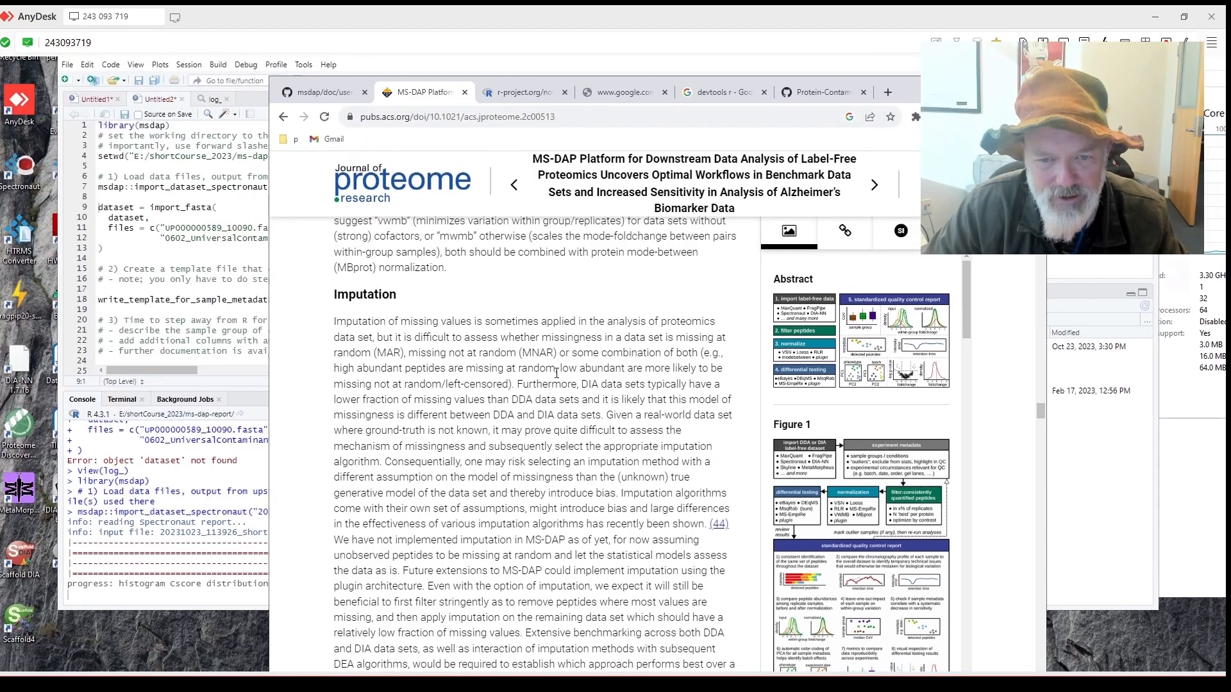
scroll(557, 372, down, 1)
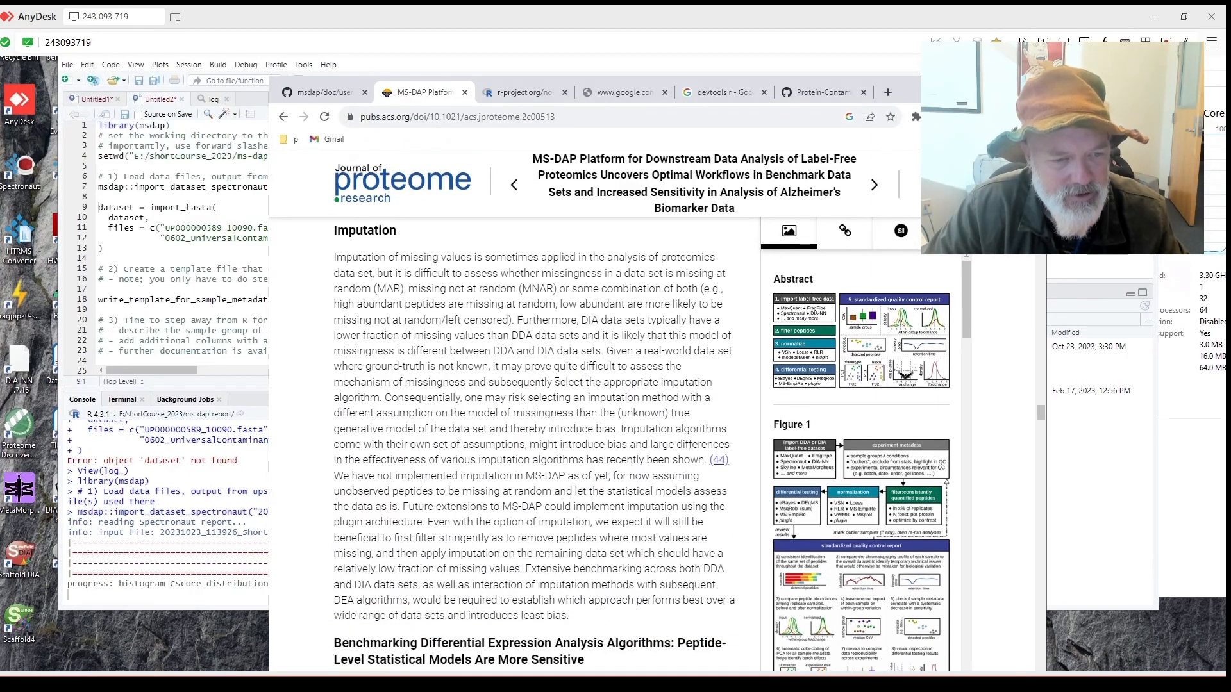
scroll(557, 372, down, 1)
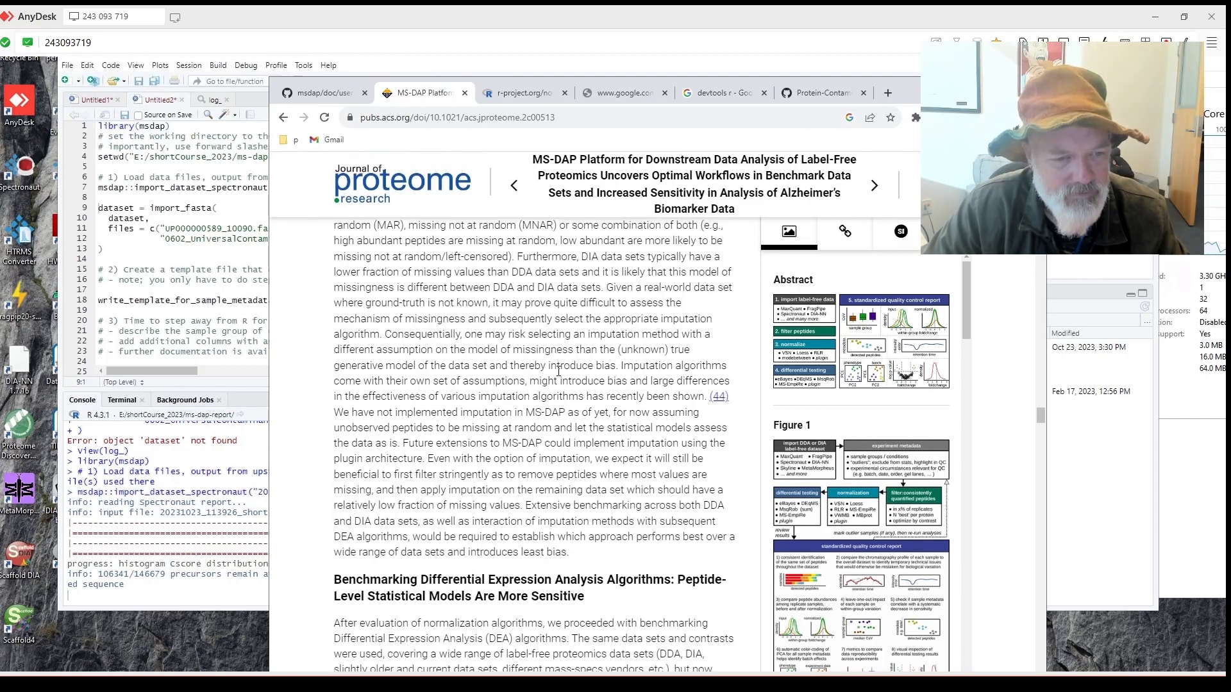
scroll(556, 377, down, 1)
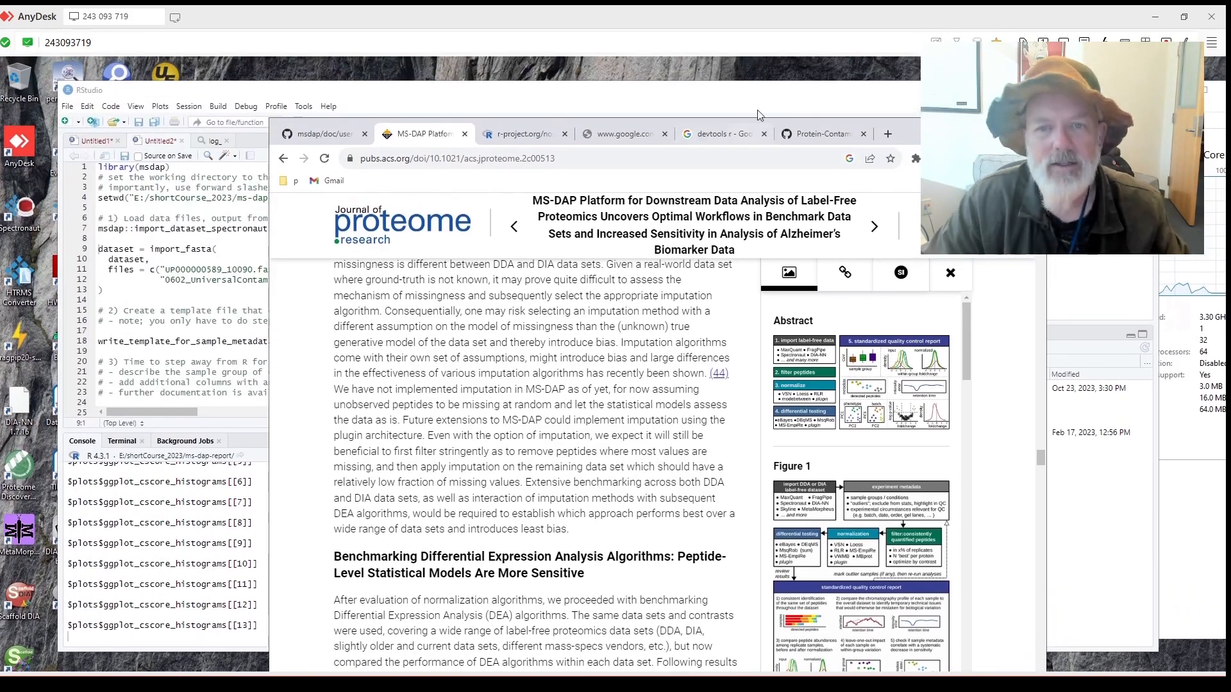
Glance at the MS-DAP article, then read the userguide's Spectronaut section.
click(763, 114)
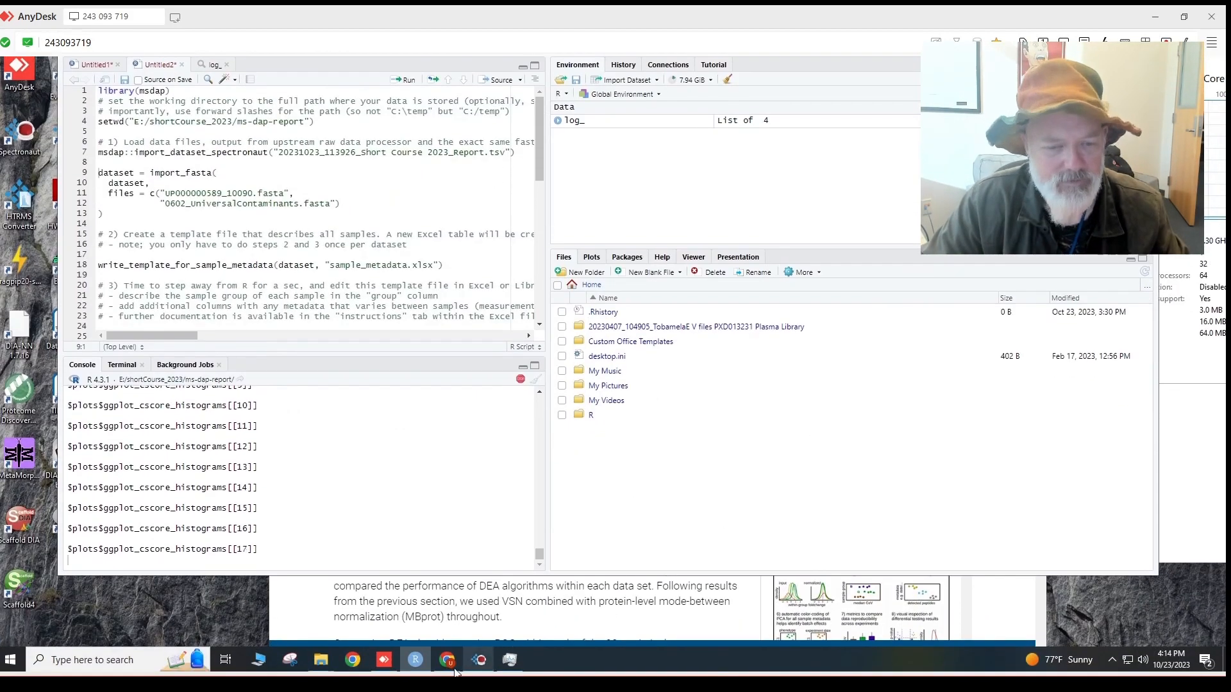
click(446, 662)
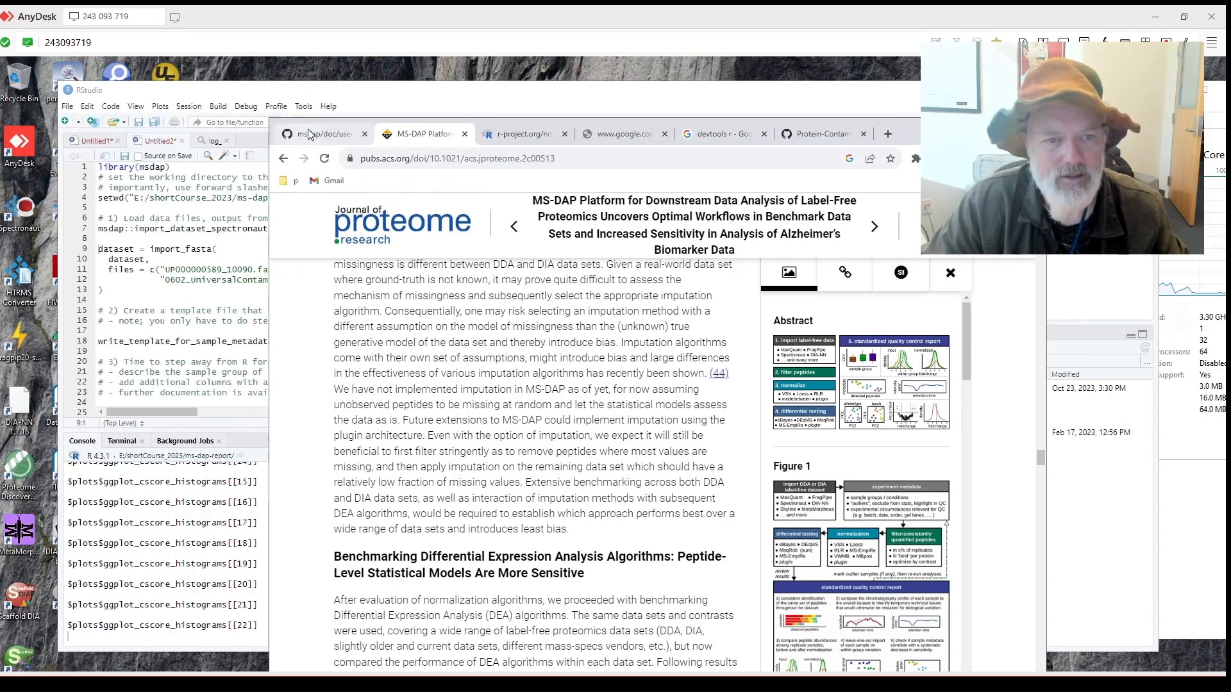
click(324, 128)
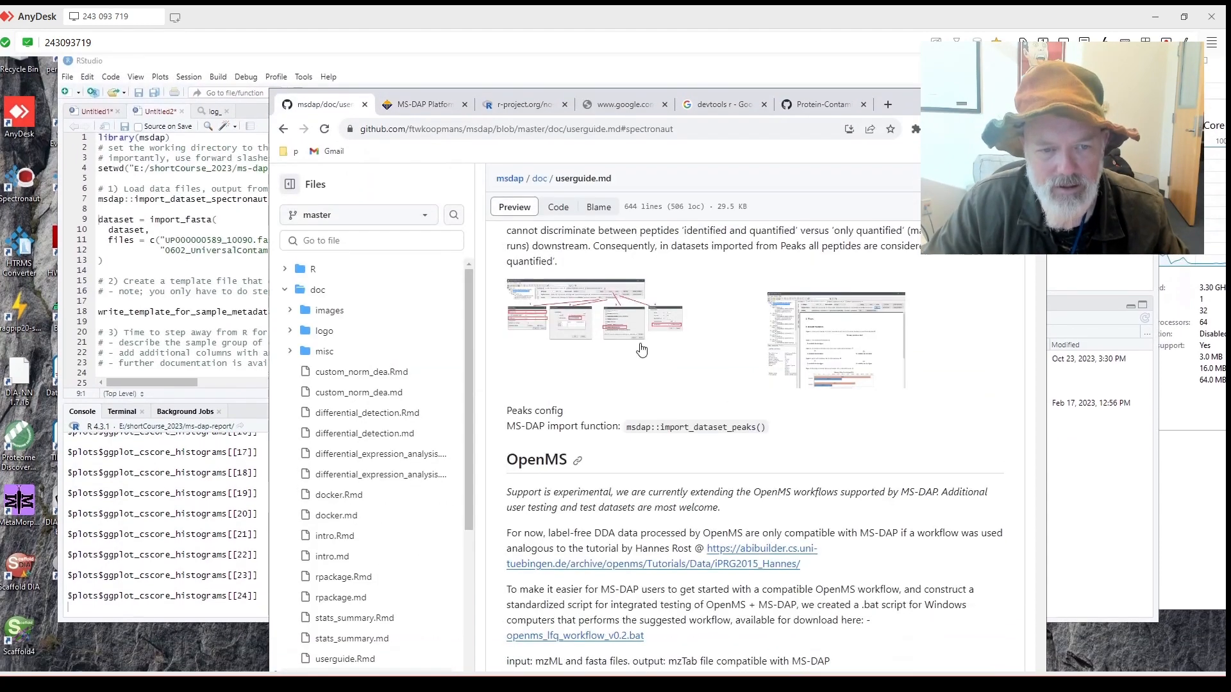
key(alt+Left)
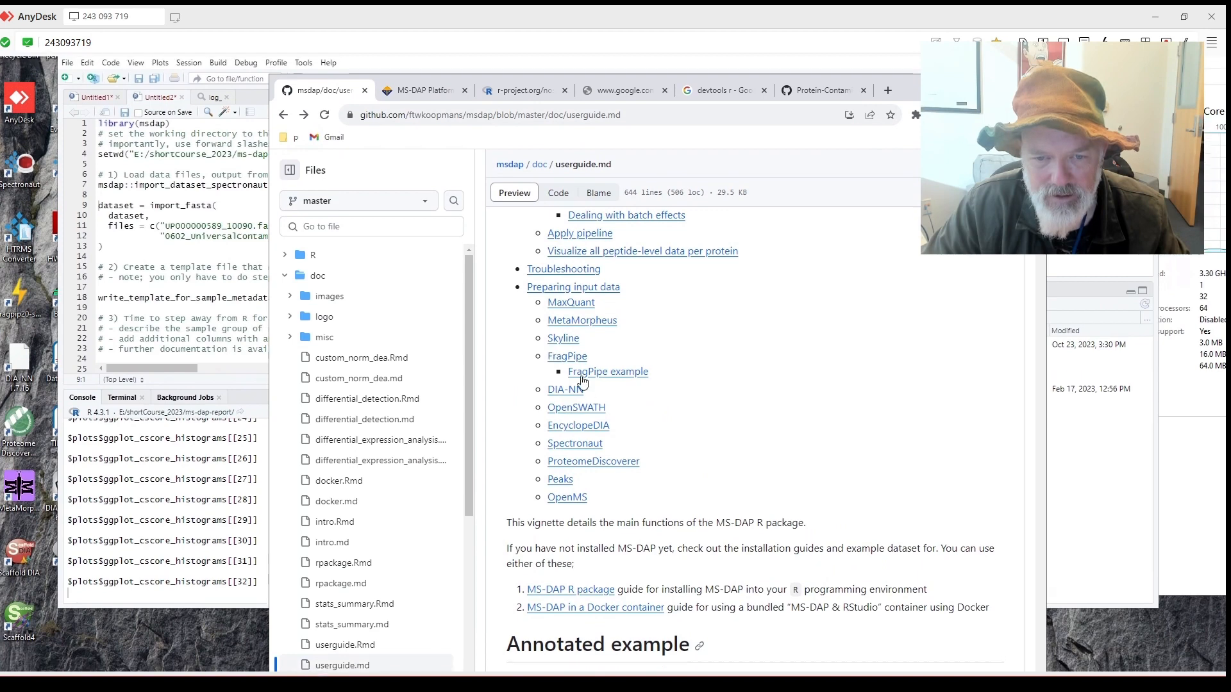
click(588, 427)
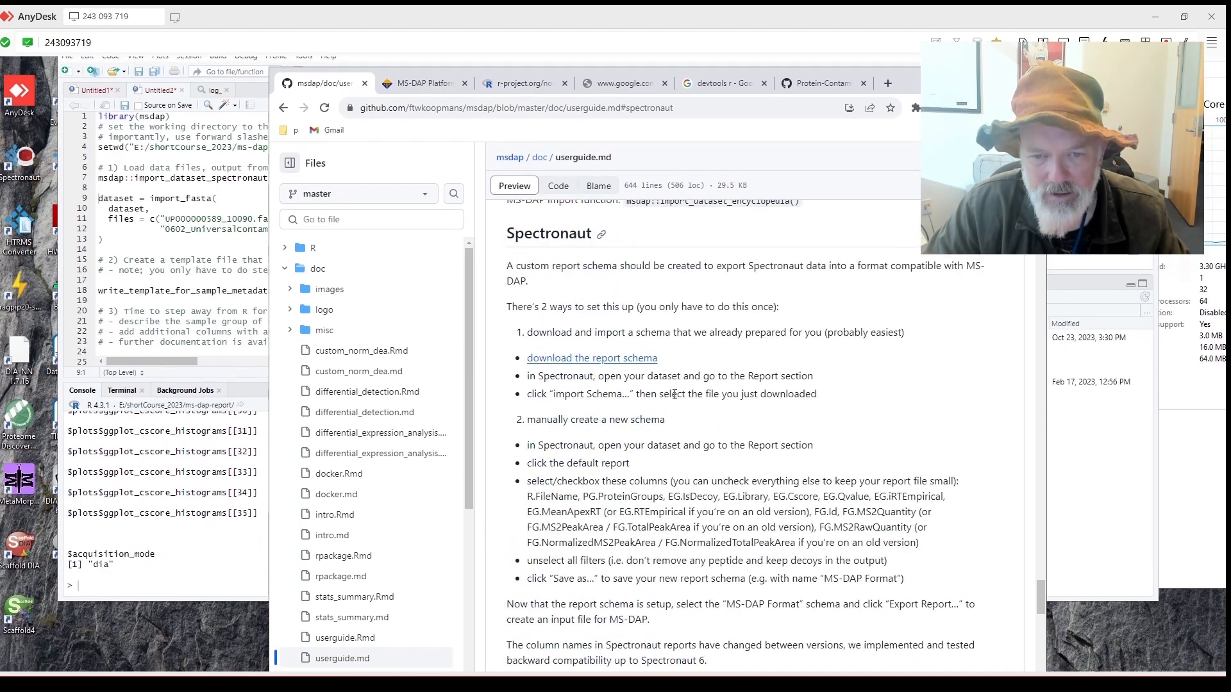
scroll(674, 395, down, 2)
scroll(674, 394, down, 1)
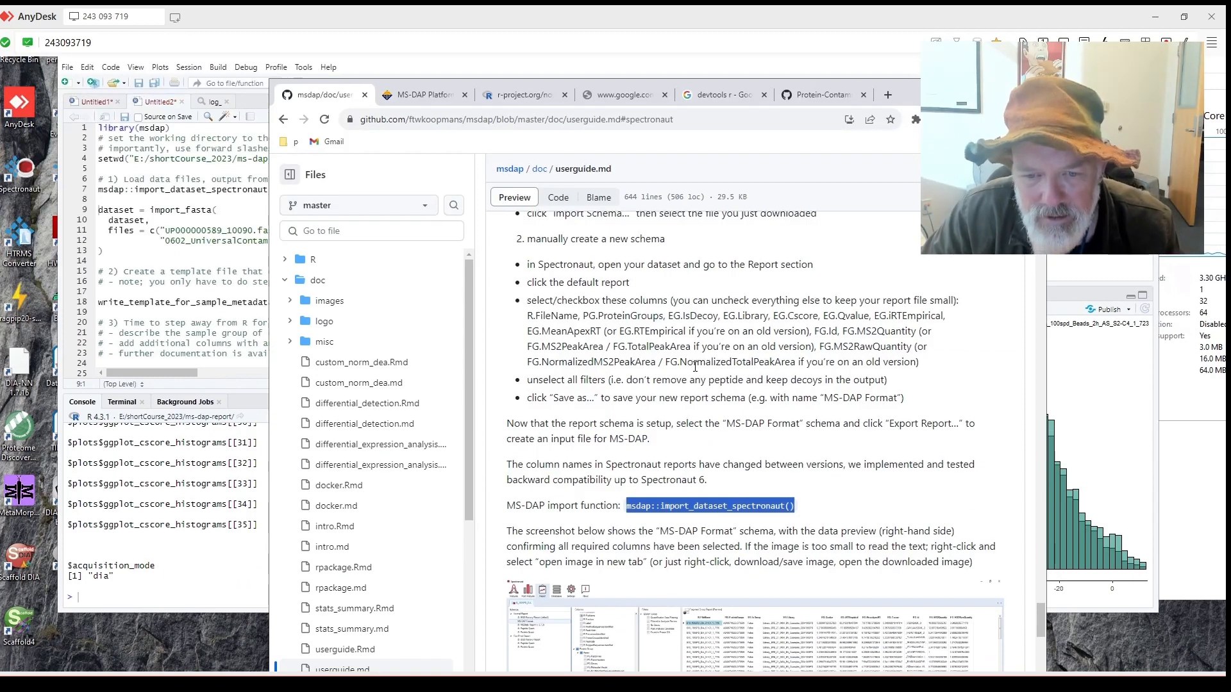
scroll(679, 379, down, 1)
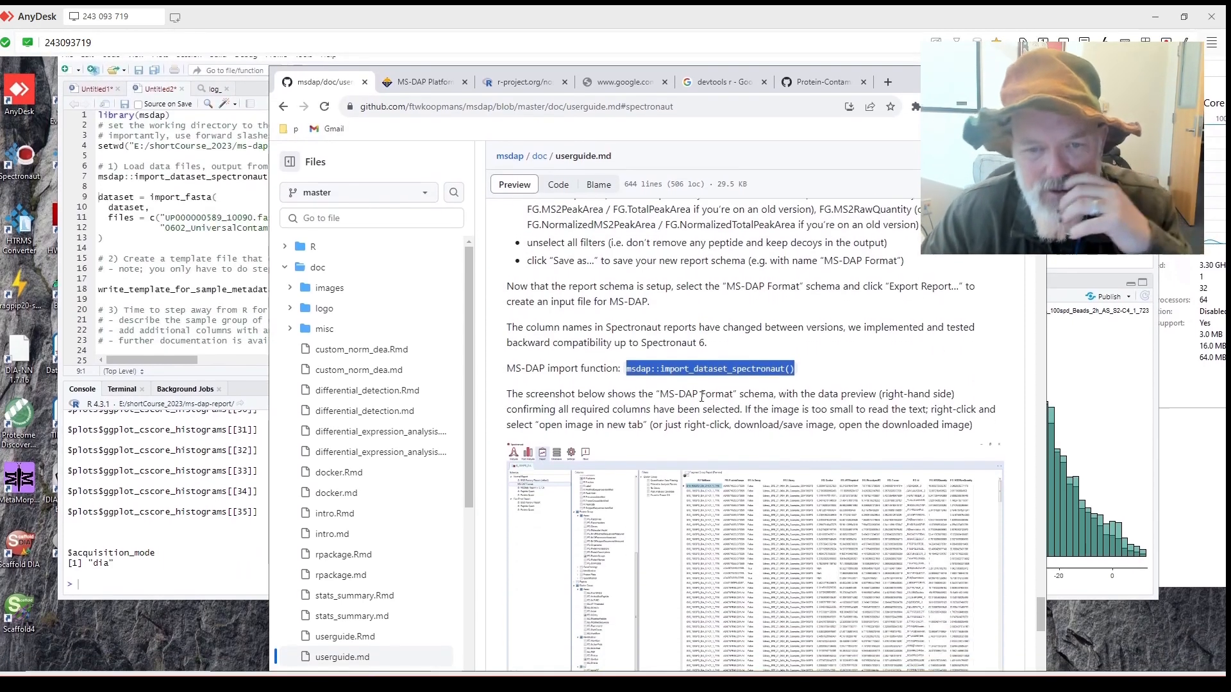
scroll(670, 389, up, 1)
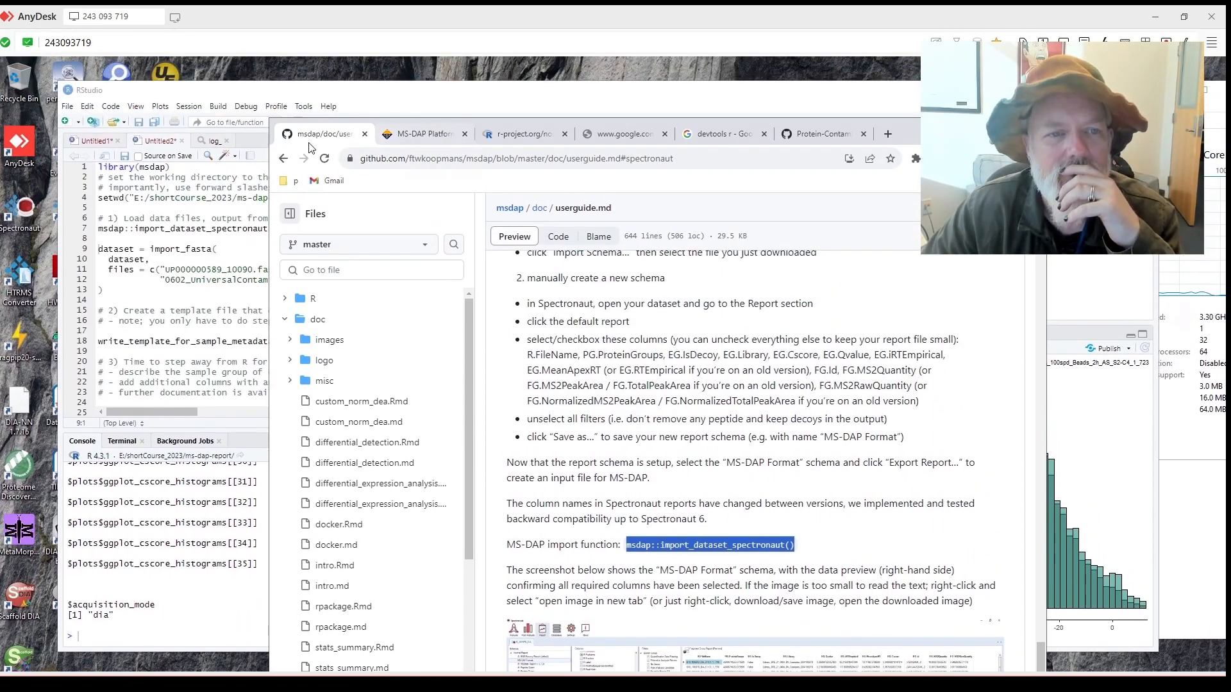
Return to the msdap README and scroll to its DIA-NN Quickstart example script.
click(526, 134)
click(424, 134)
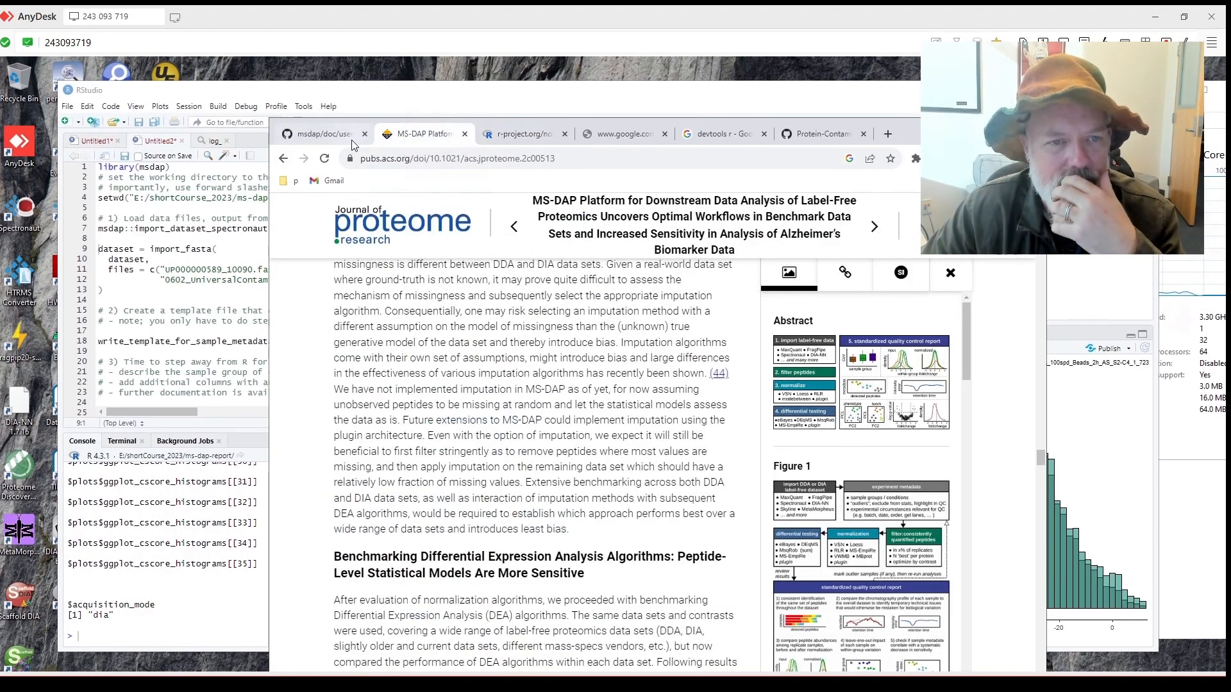
click(318, 134)
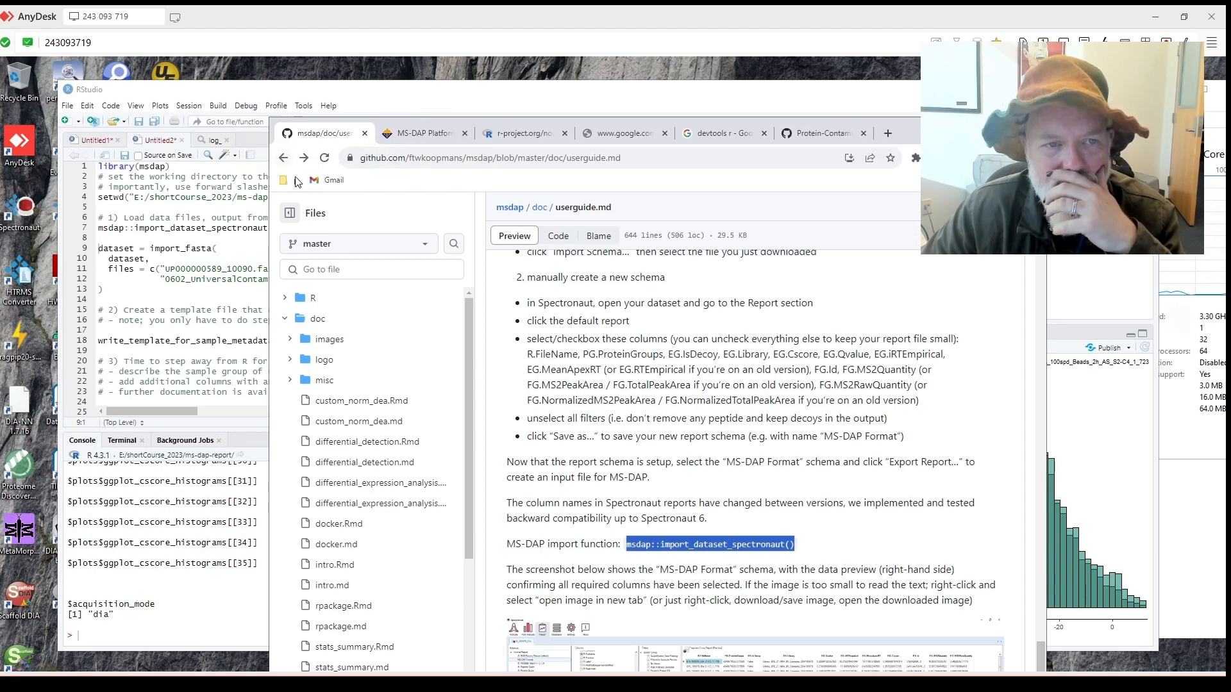
click(284, 158)
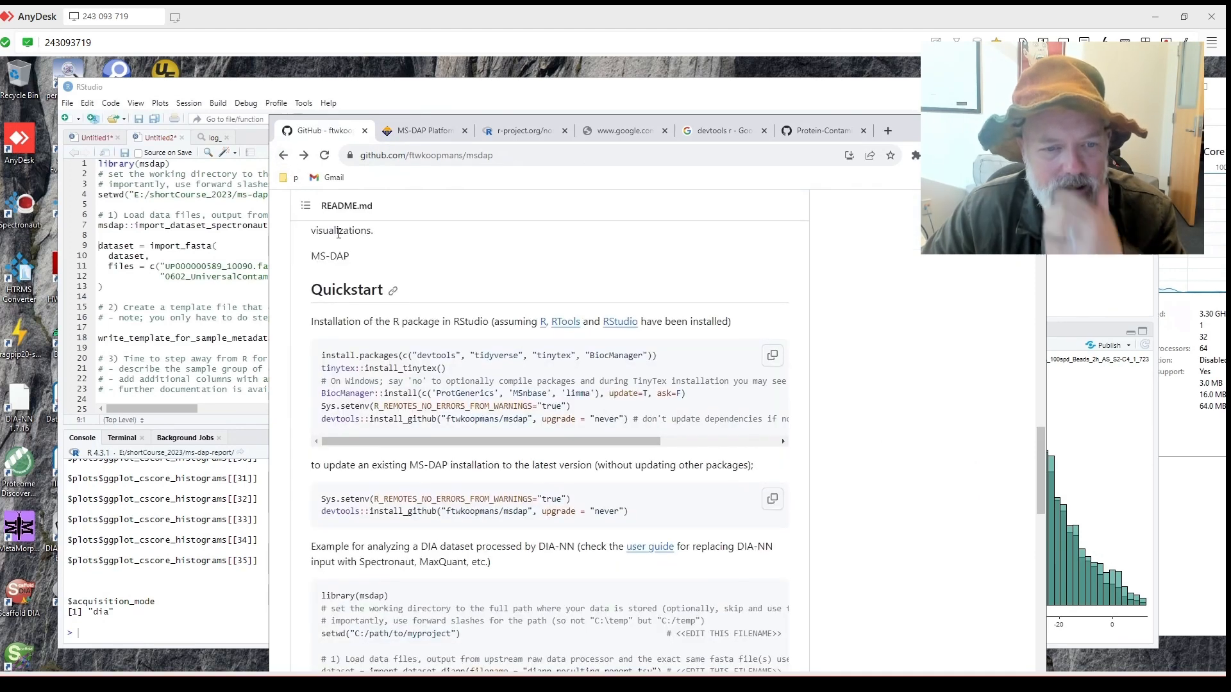
scroll(422, 352, down, 3)
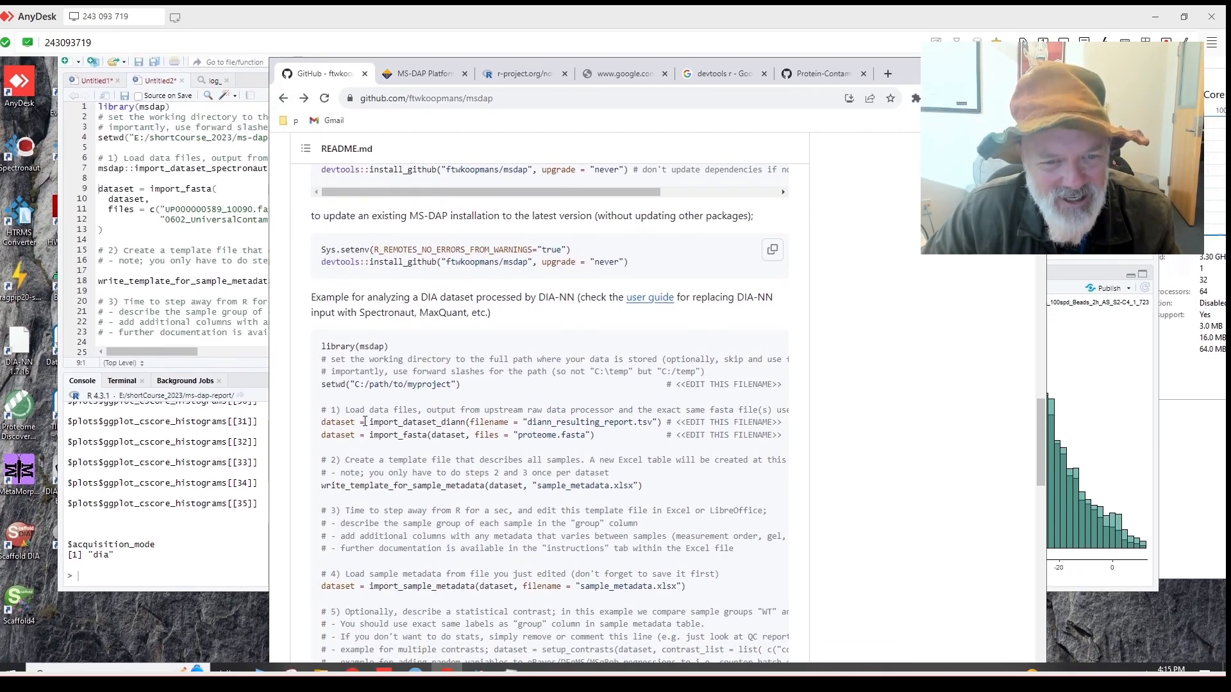
Prefix line 7 with 'dataset =' to assign the Spectronaut import, then run it with Ctrl+Enter.
double_click(338, 419)
click(179, 273)
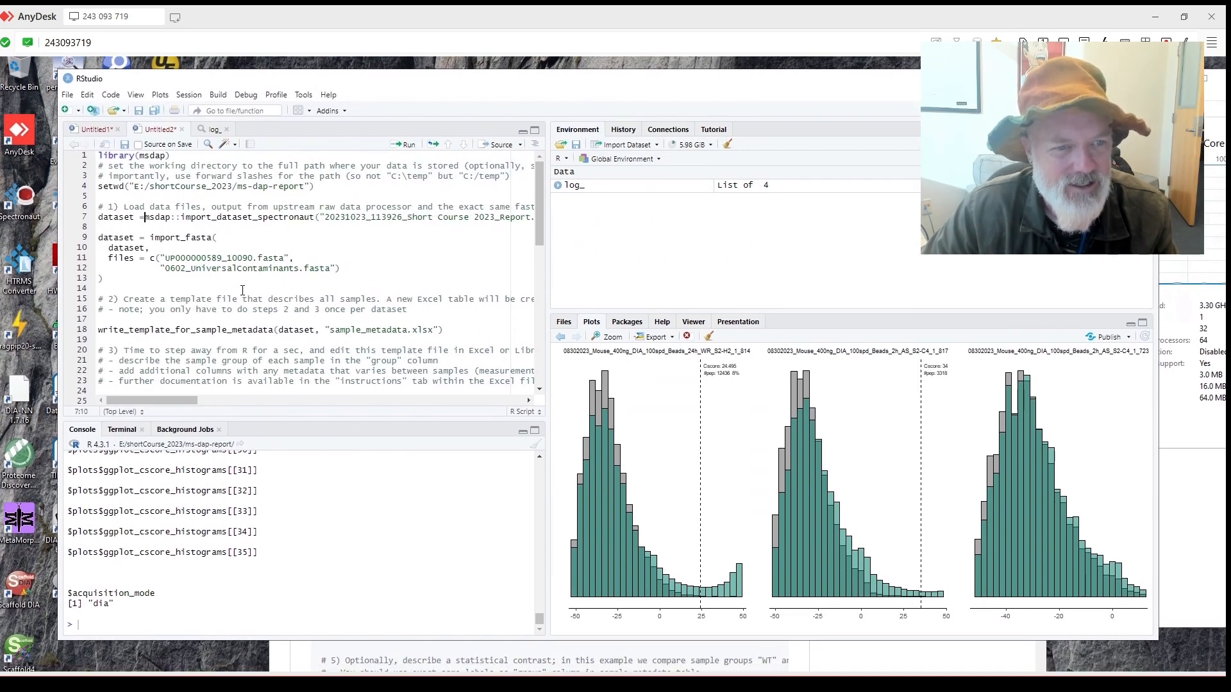
text(dataset =)
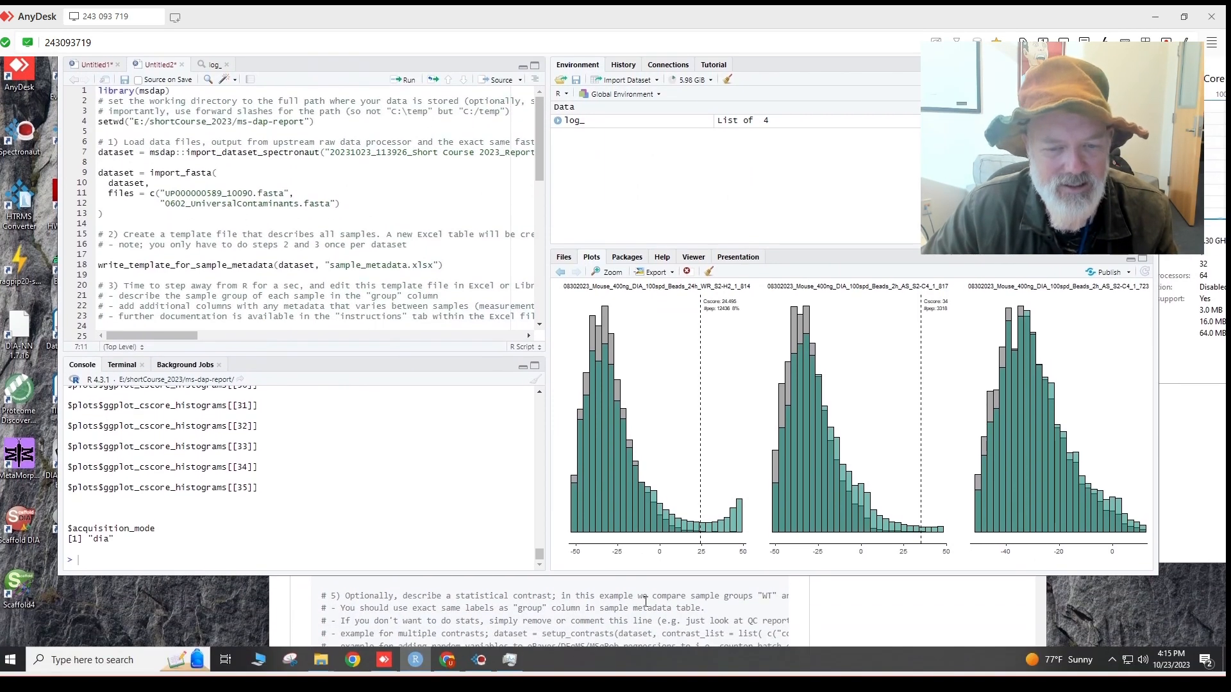
click(646, 601)
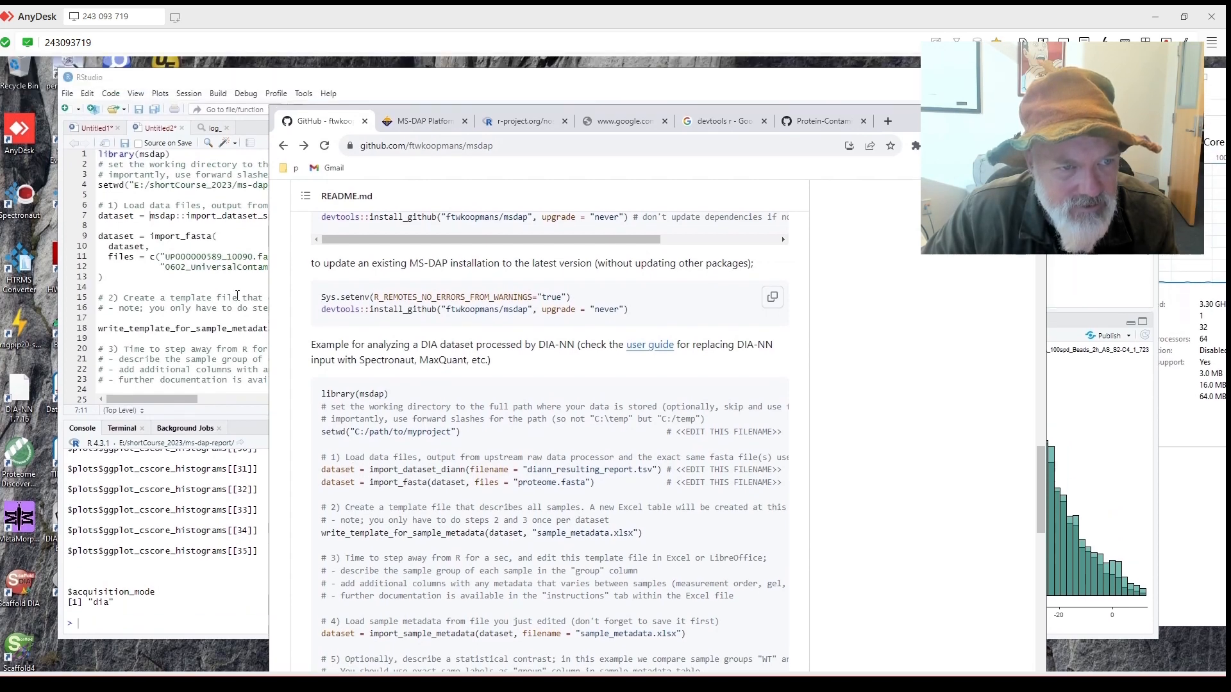
click(107, 231)
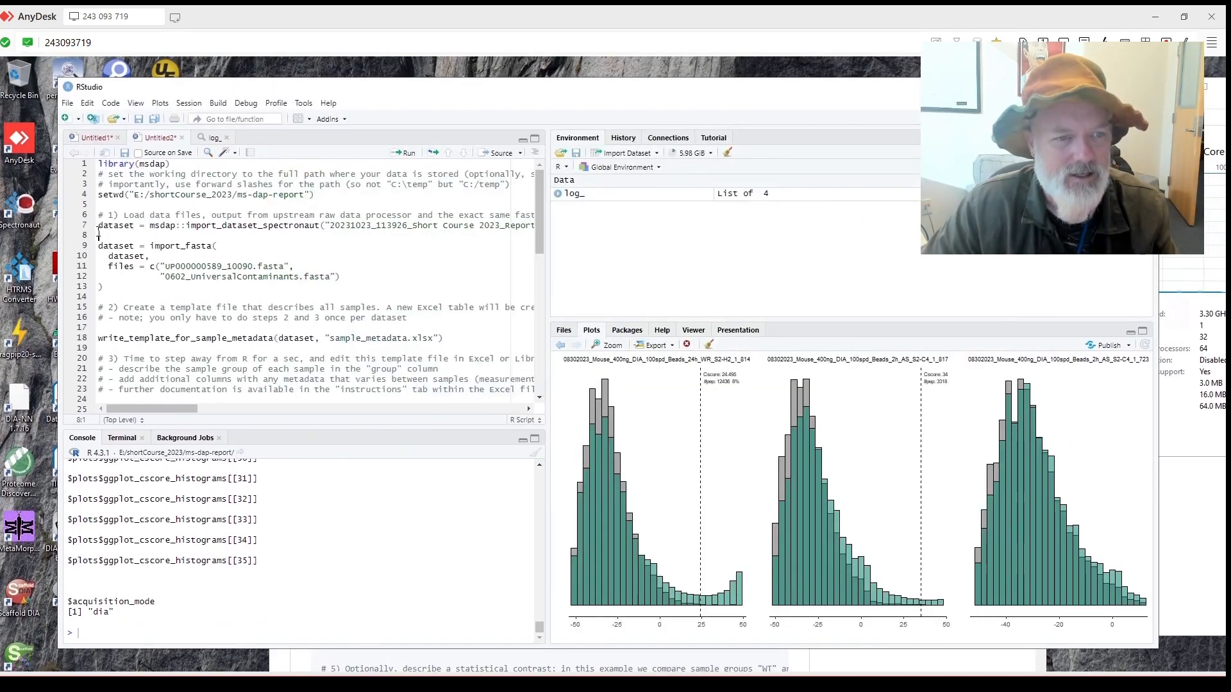
key(ctrl+Return)
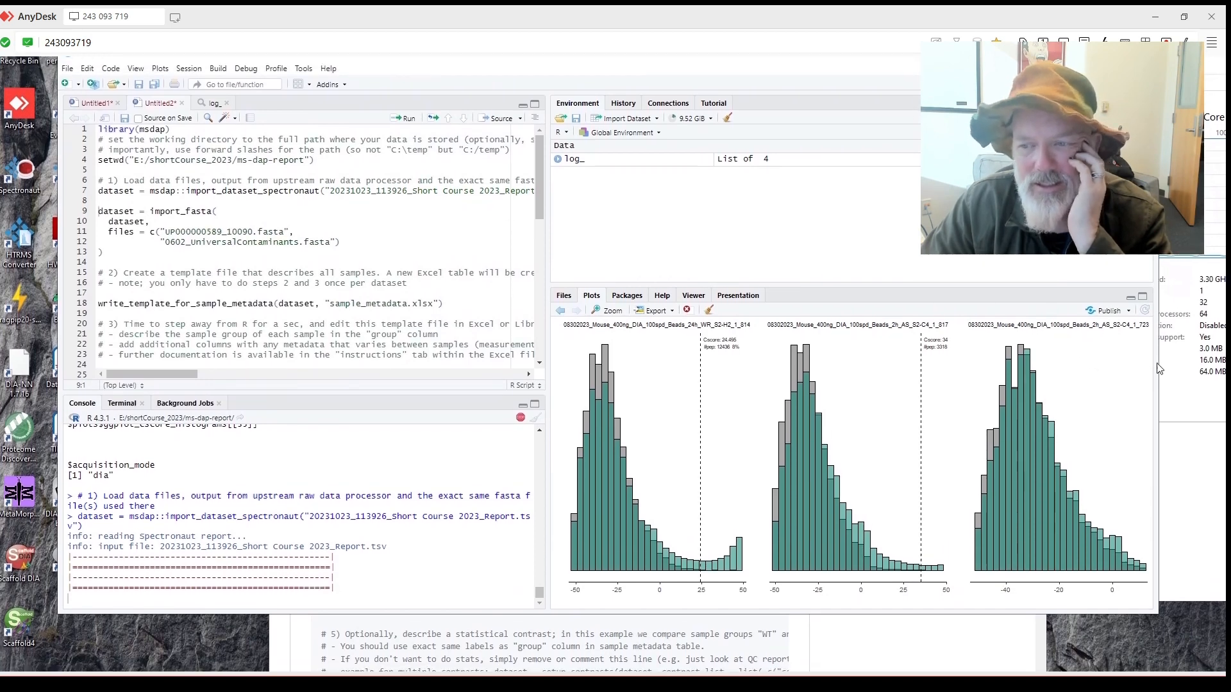
Narrow the RStudio window and page back seven plots to earlier samples' c-score histograms.
drag(1159, 369, 1105, 366)
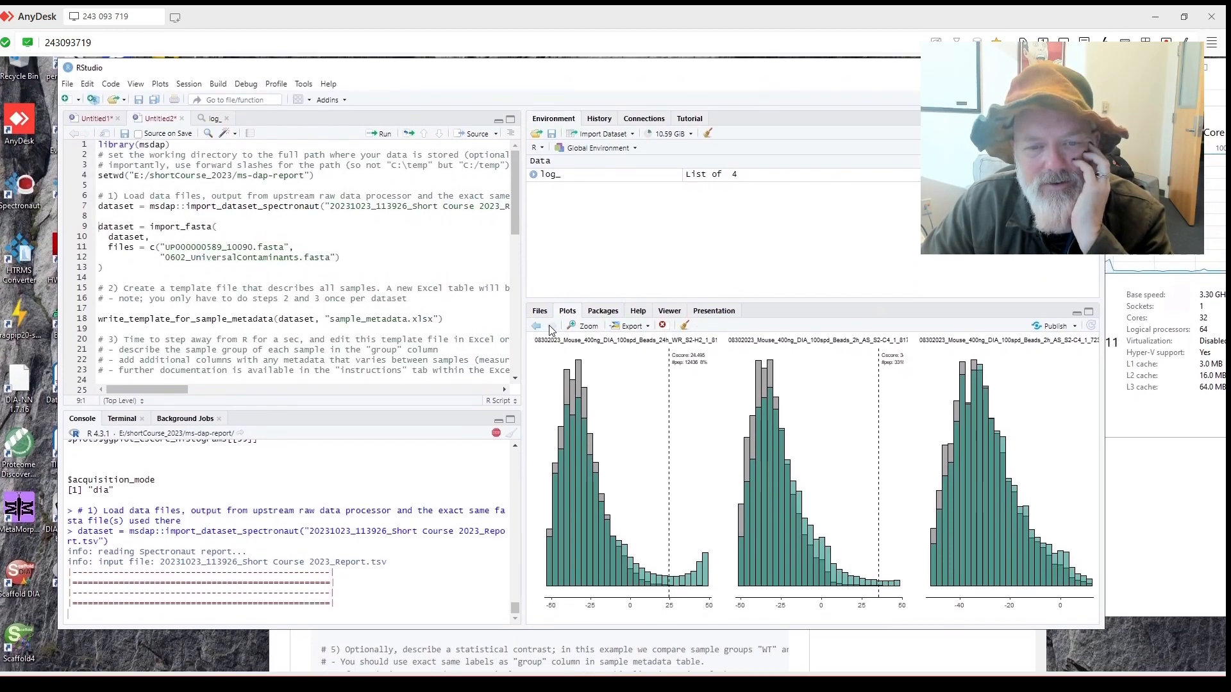
click(536, 327)
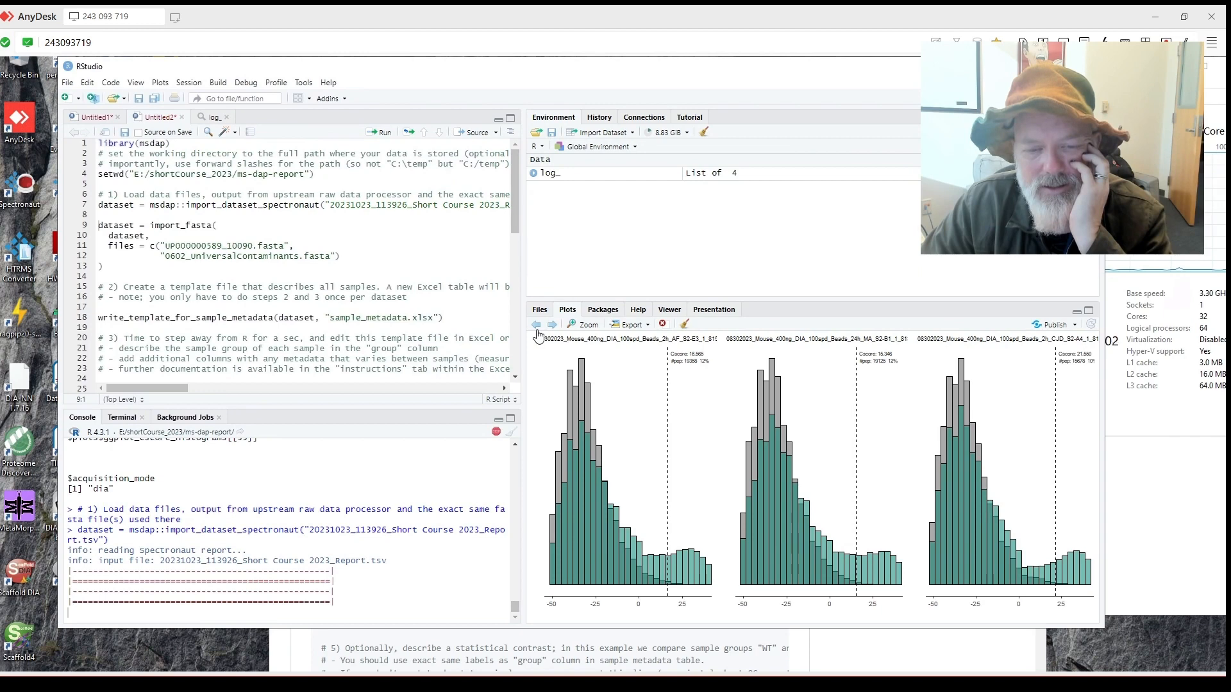
click(537, 327)
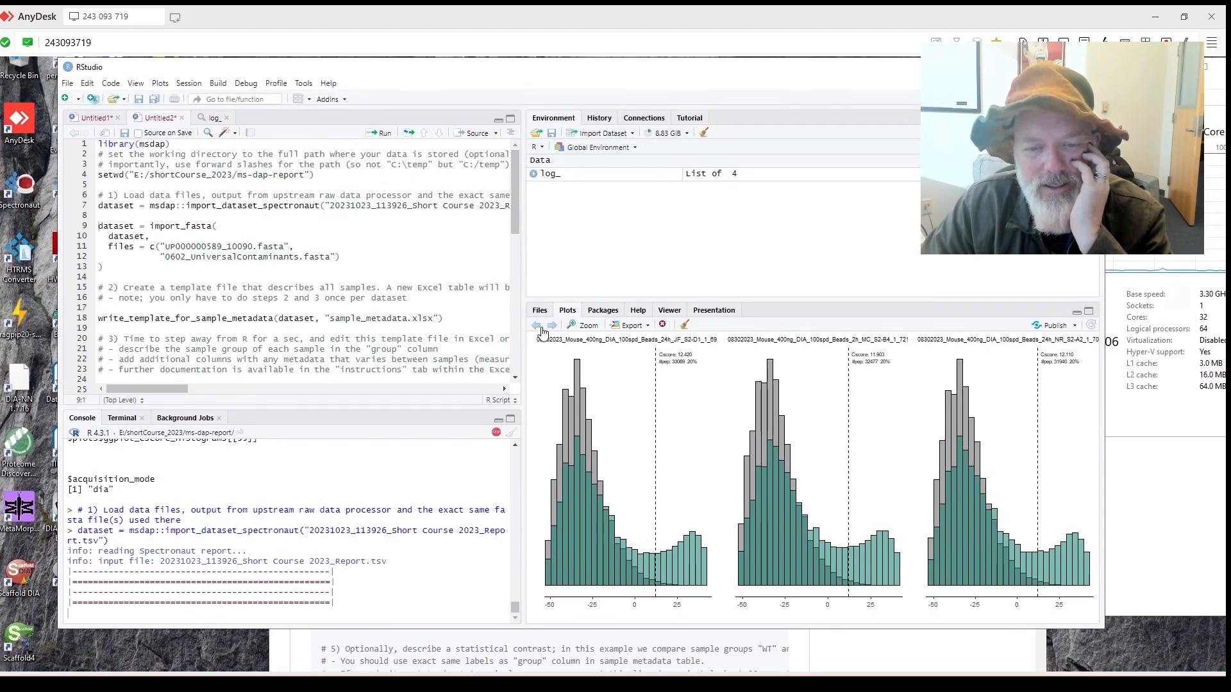
click(536, 326)
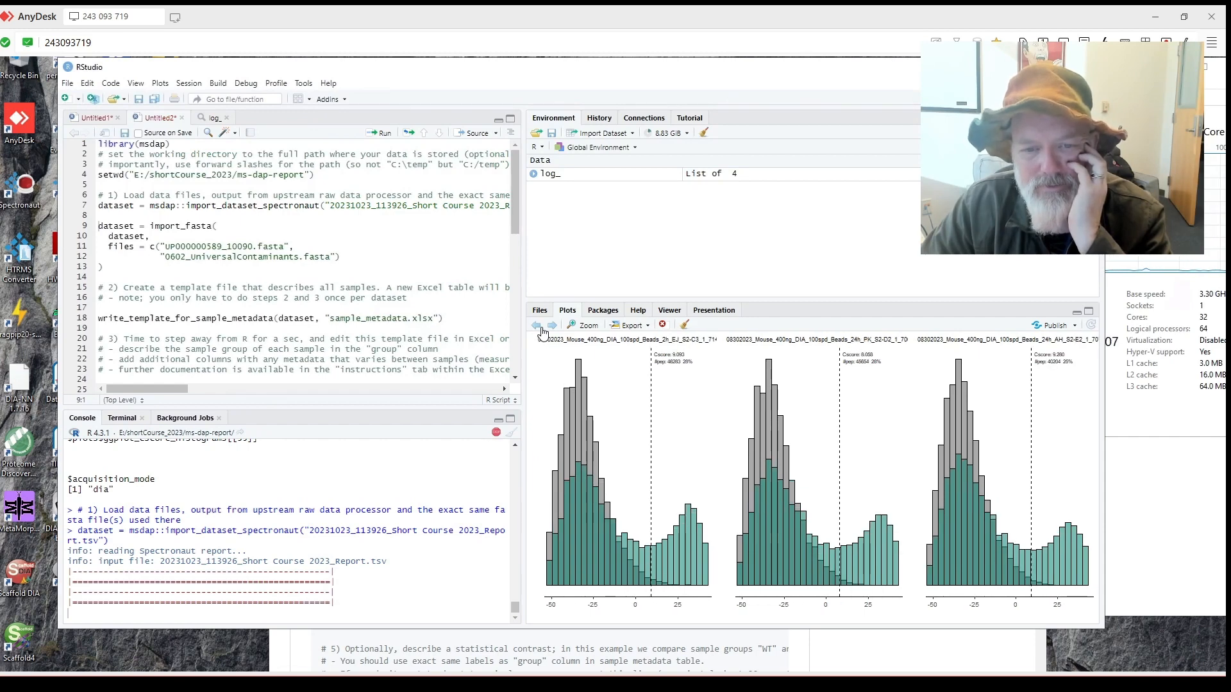
click(537, 327)
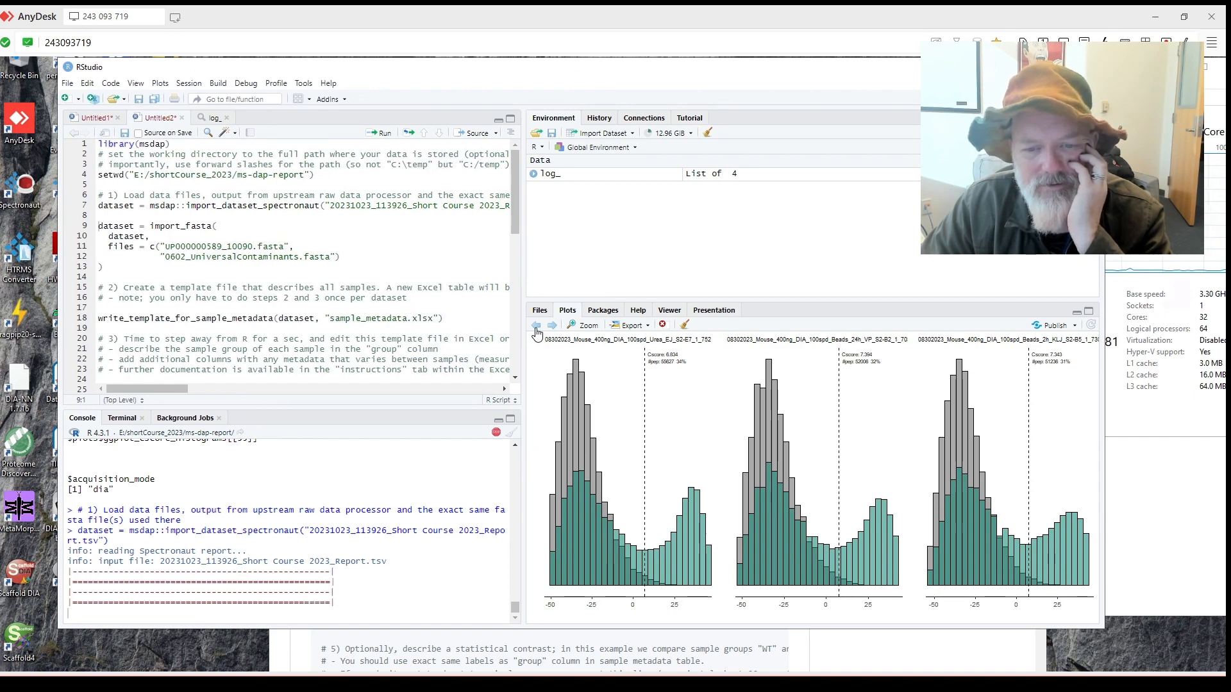
click(536, 326)
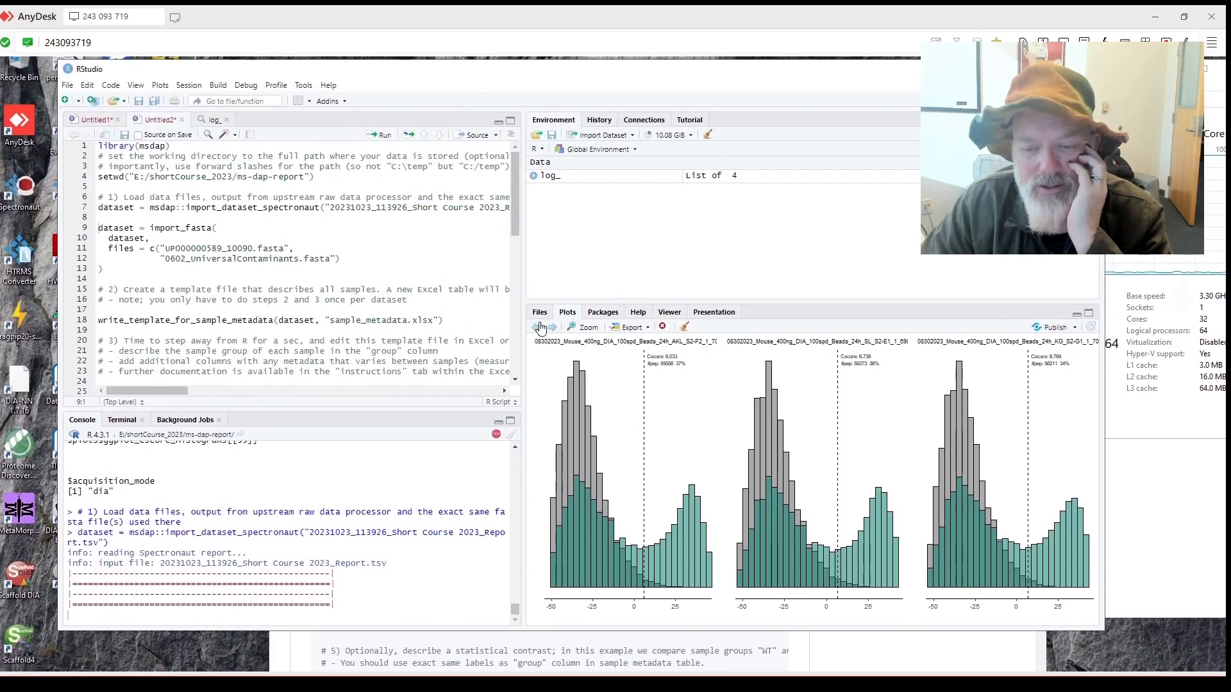
click(537, 327)
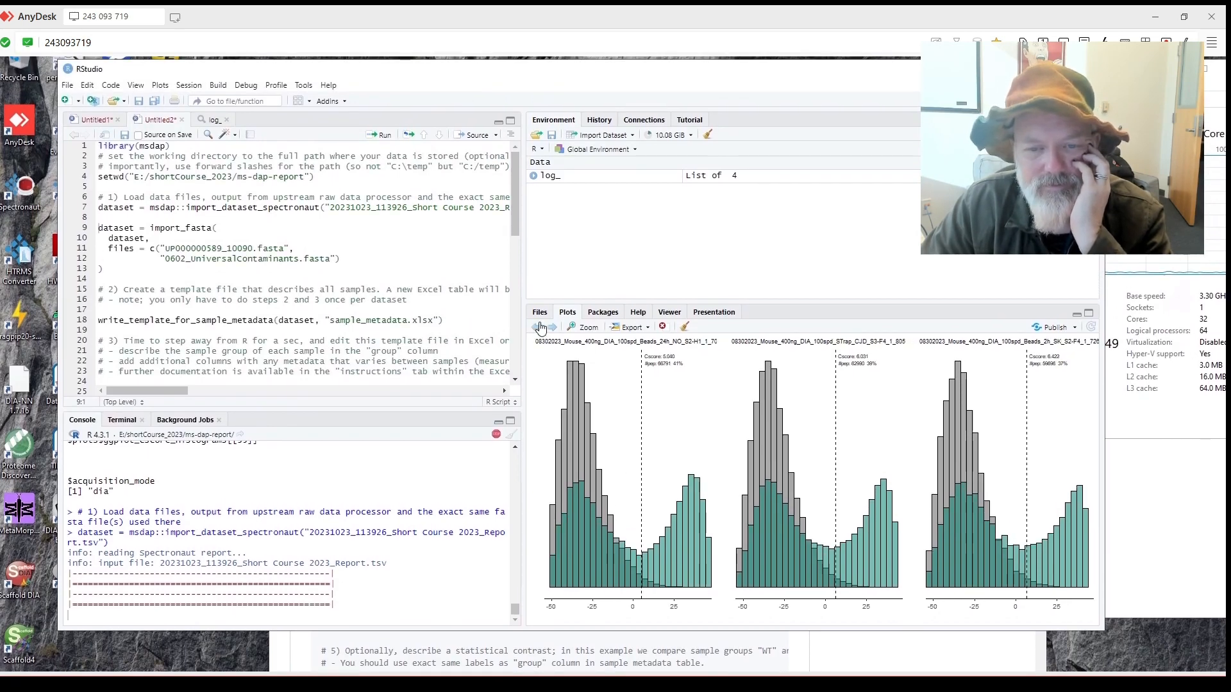
click(537, 328)
click(632, 327)
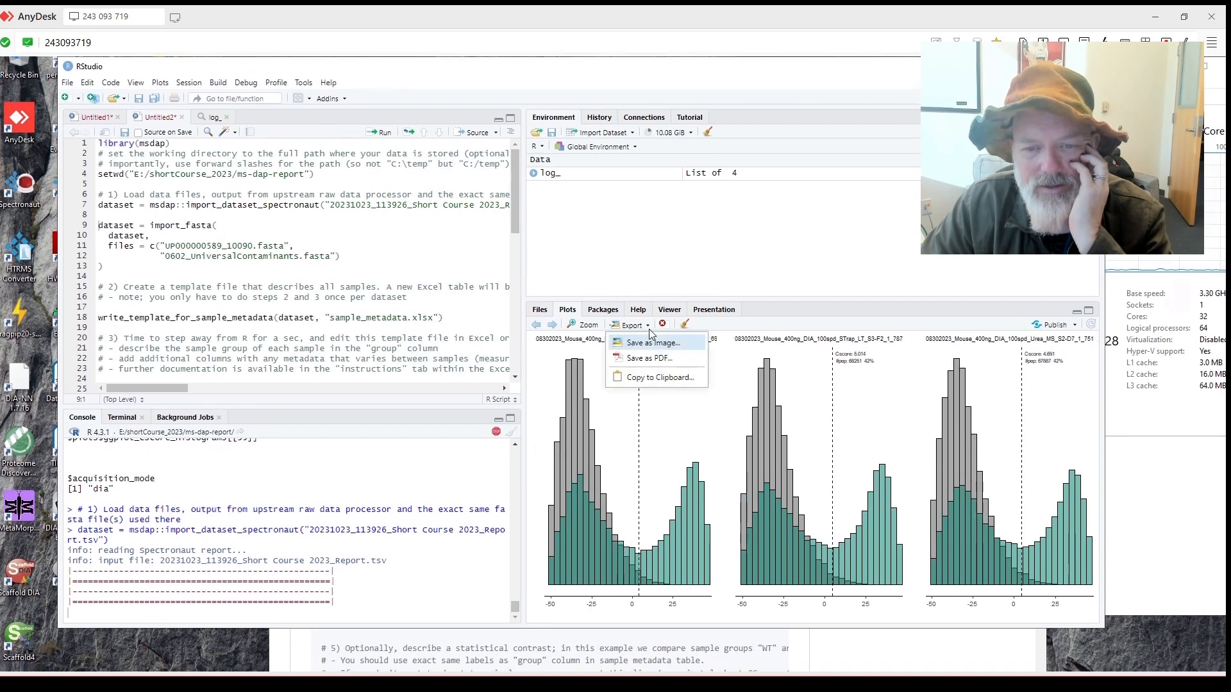
Save the current histogram as PDF 'Rplot' in E:/shortCourse_2023/ms-dap-report.
click(673, 353)
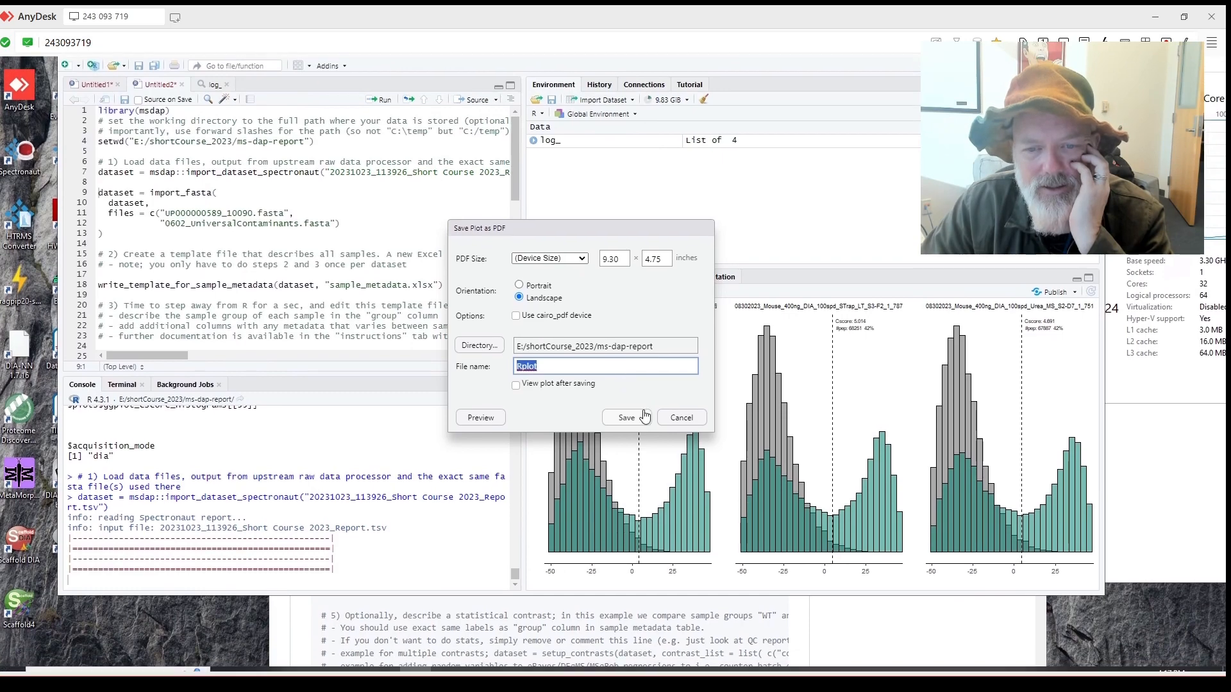
click(626, 417)
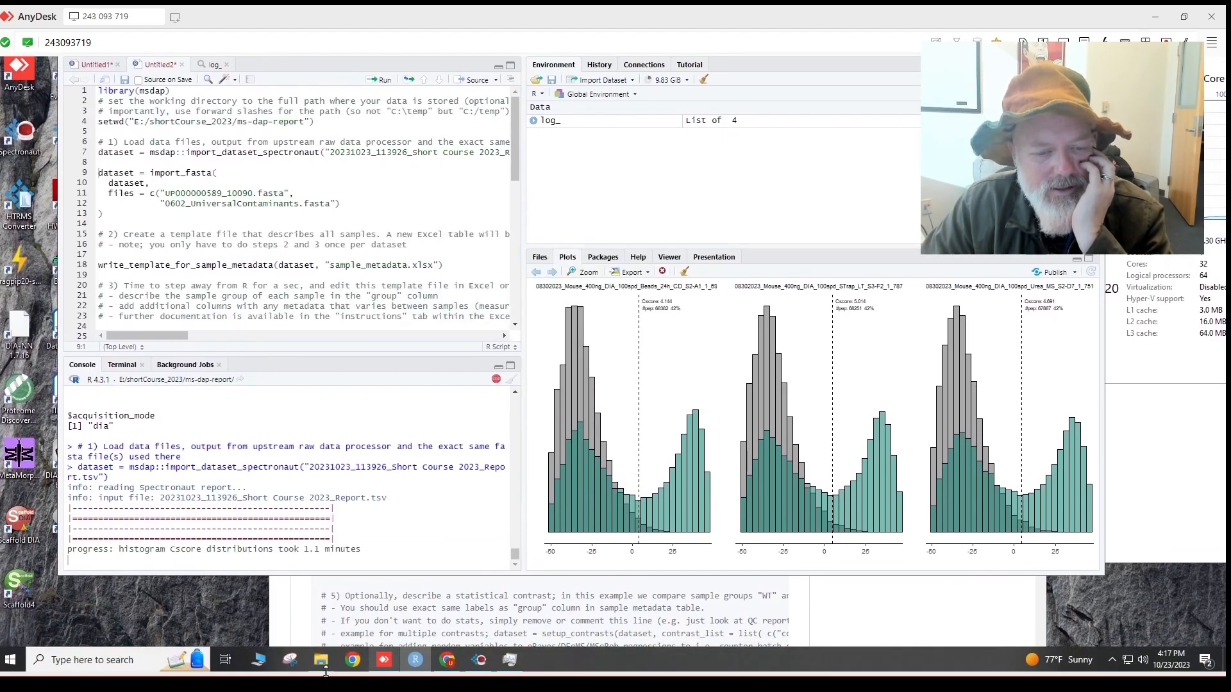
mouse_move(329, 669)
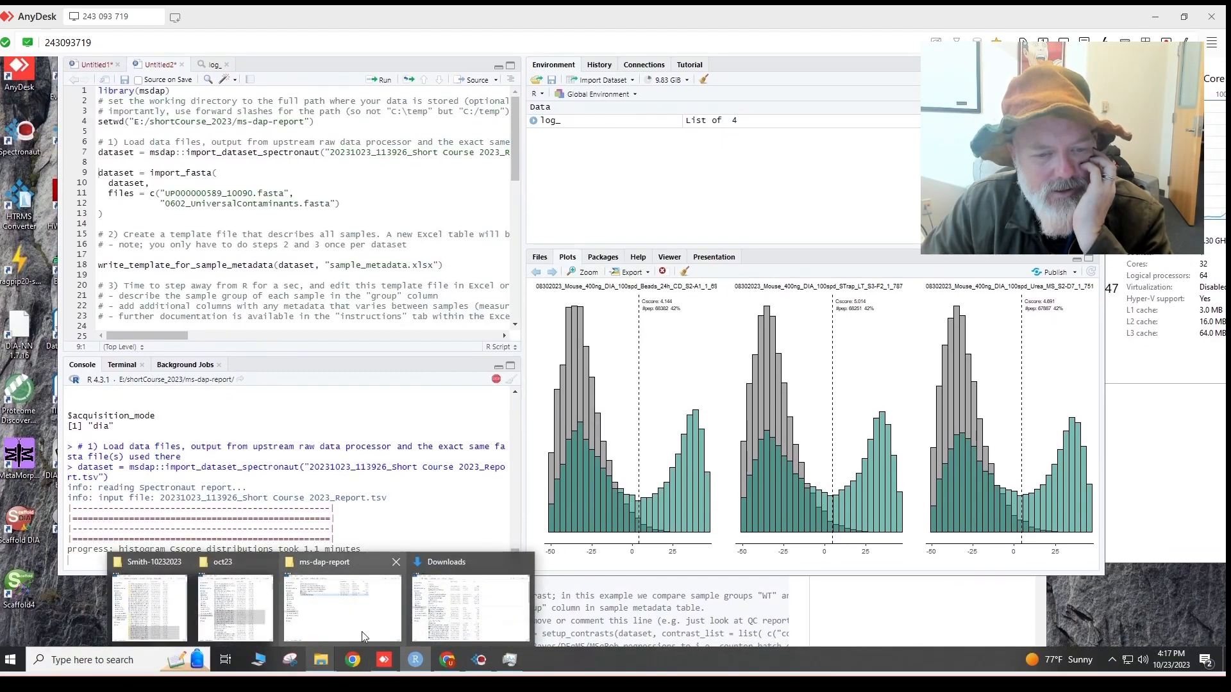
mouse_move(362, 637)
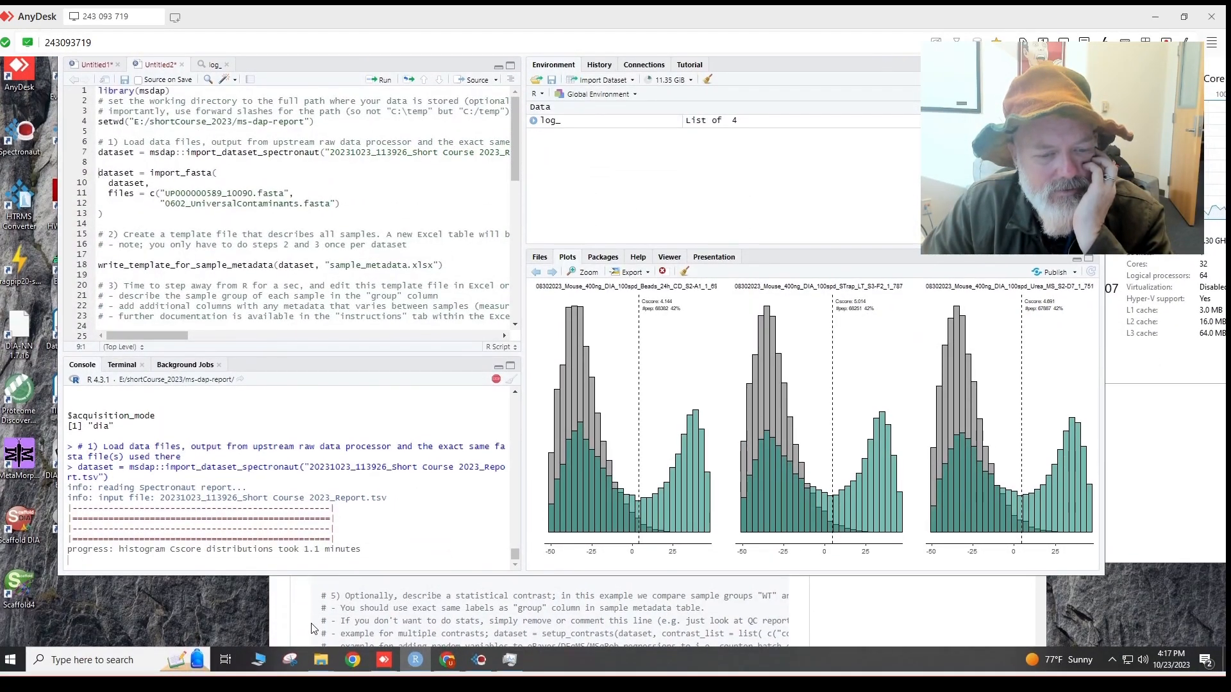
mouse_move(322, 663)
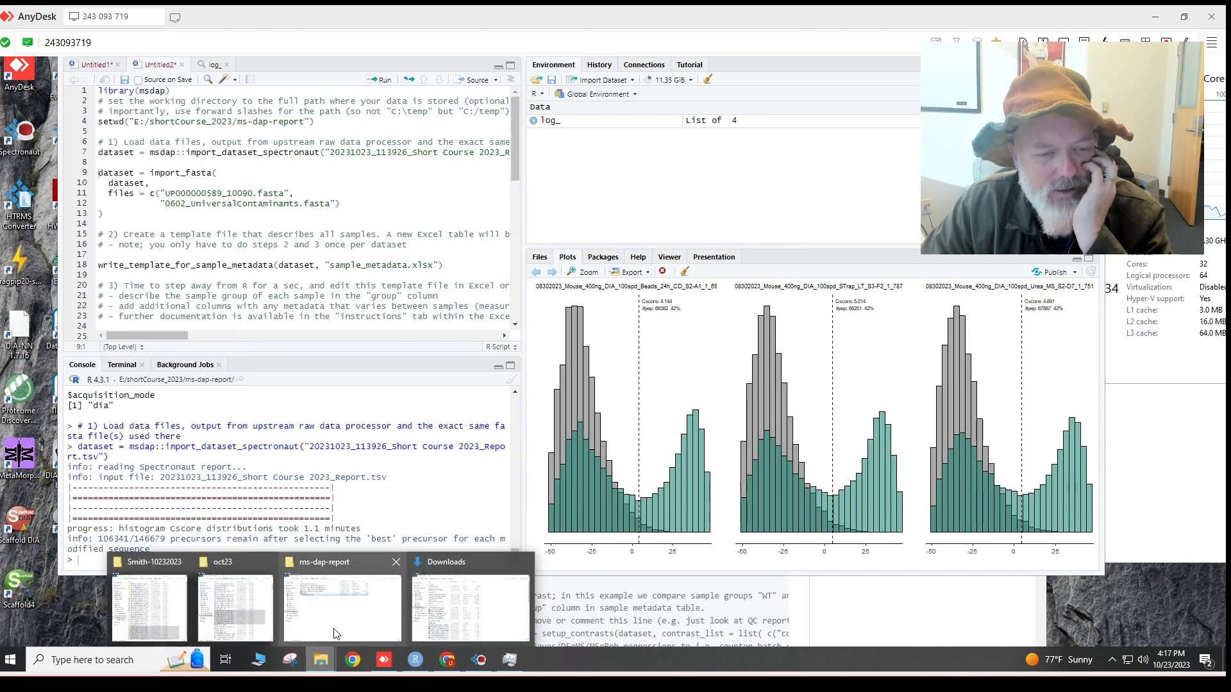
click(343, 608)
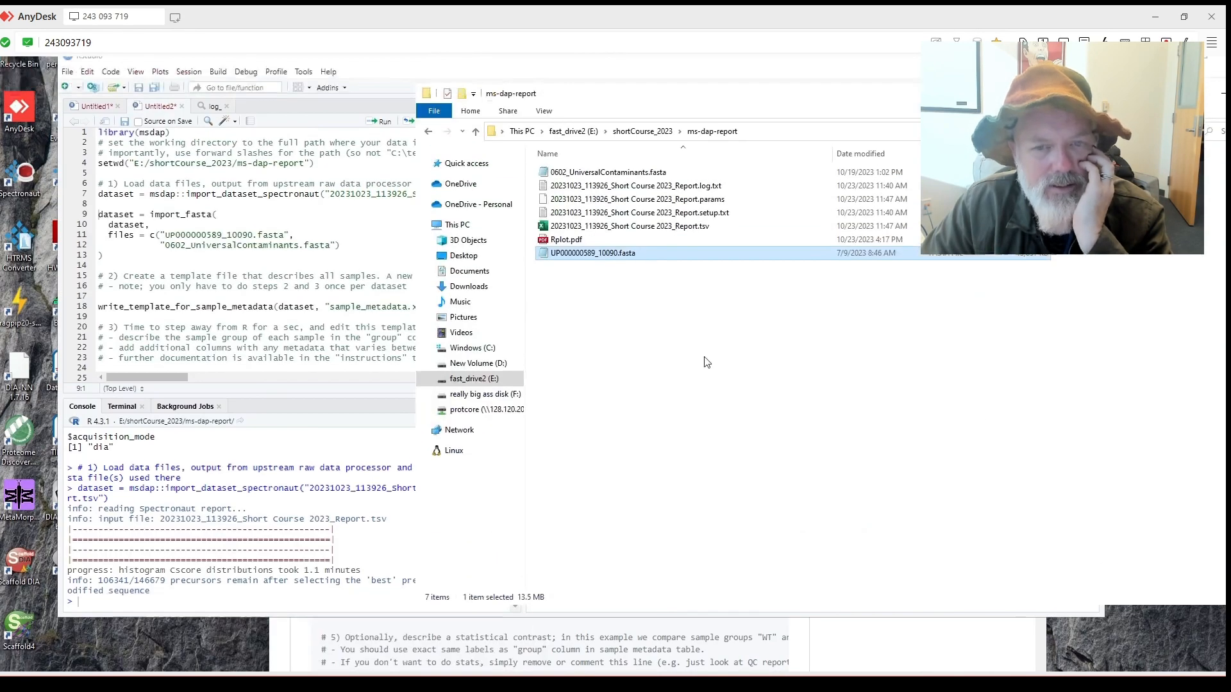
click(617, 264)
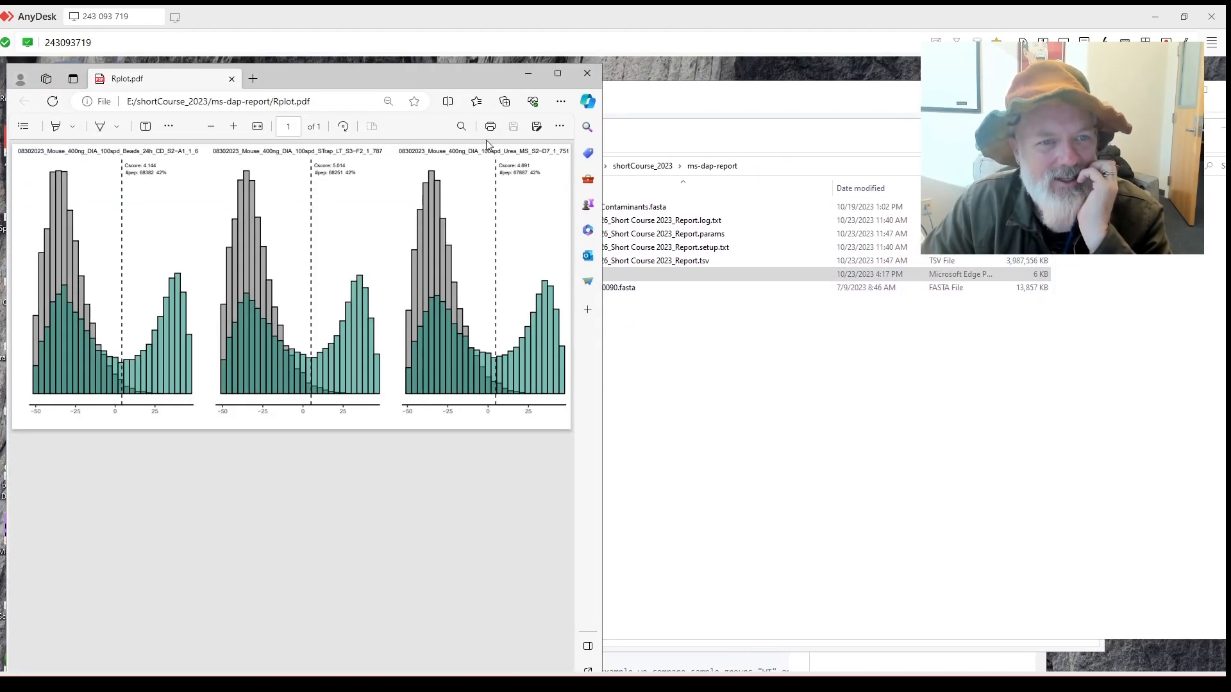
click(580, 73)
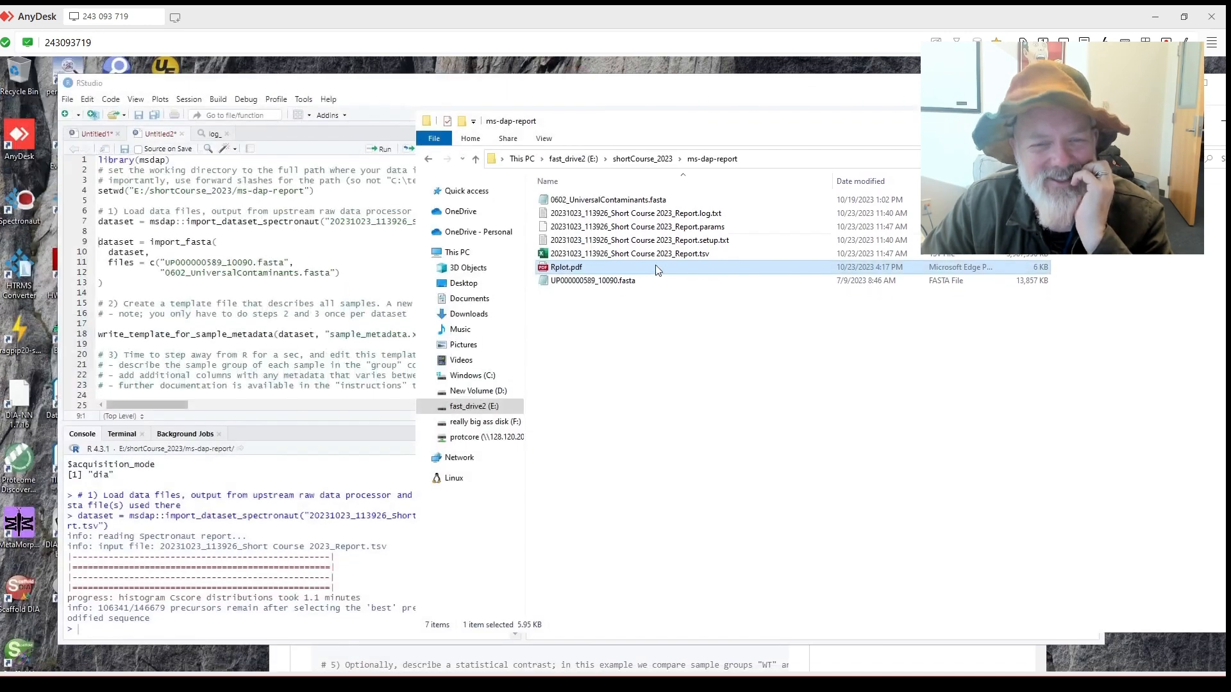
click(344, 473)
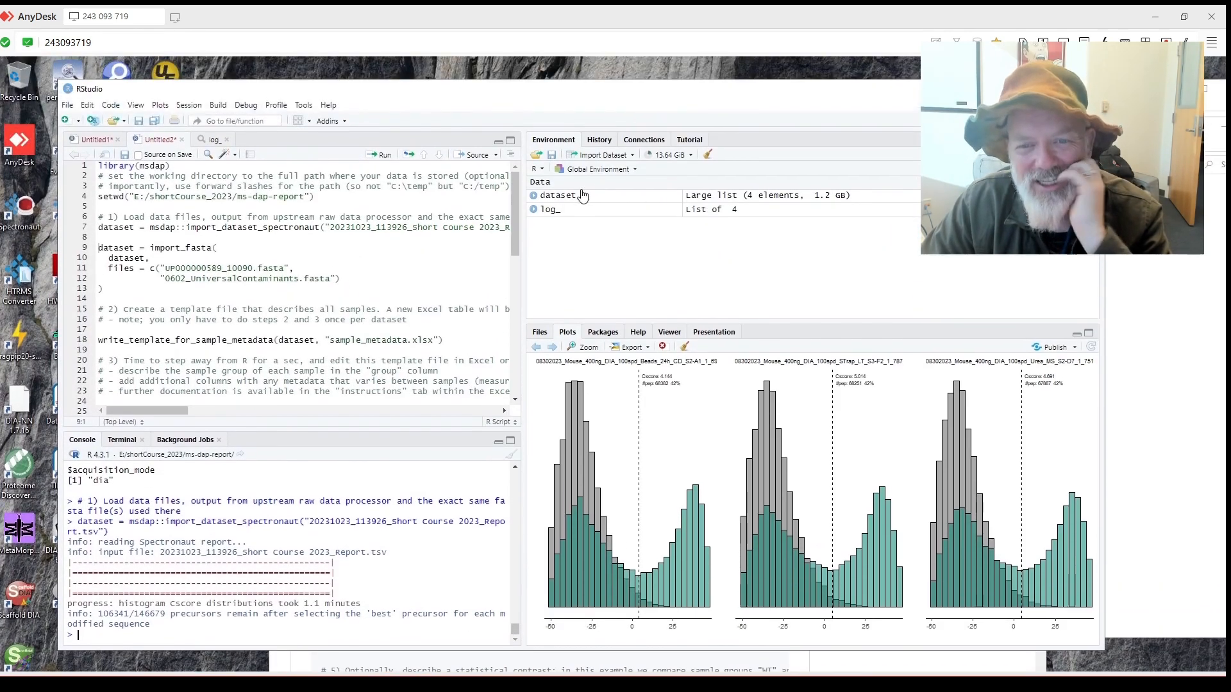
Try exporting and publishing the plot, declining the markdown package update.
click(647, 328)
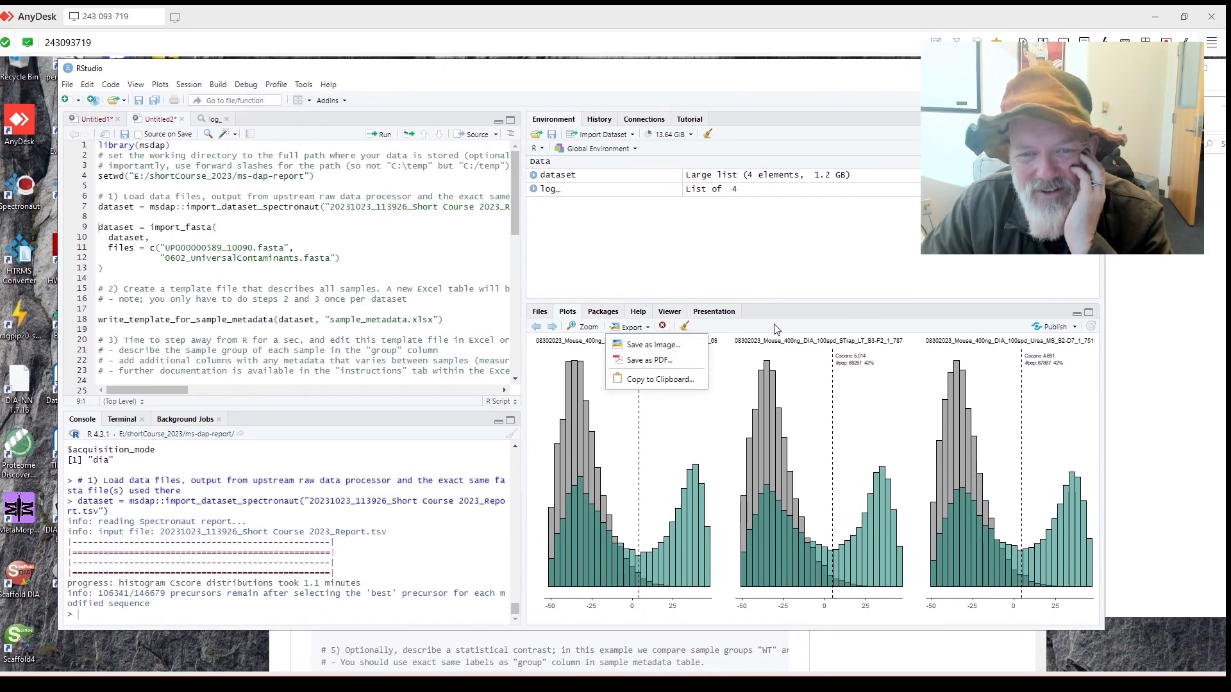
click(777, 329)
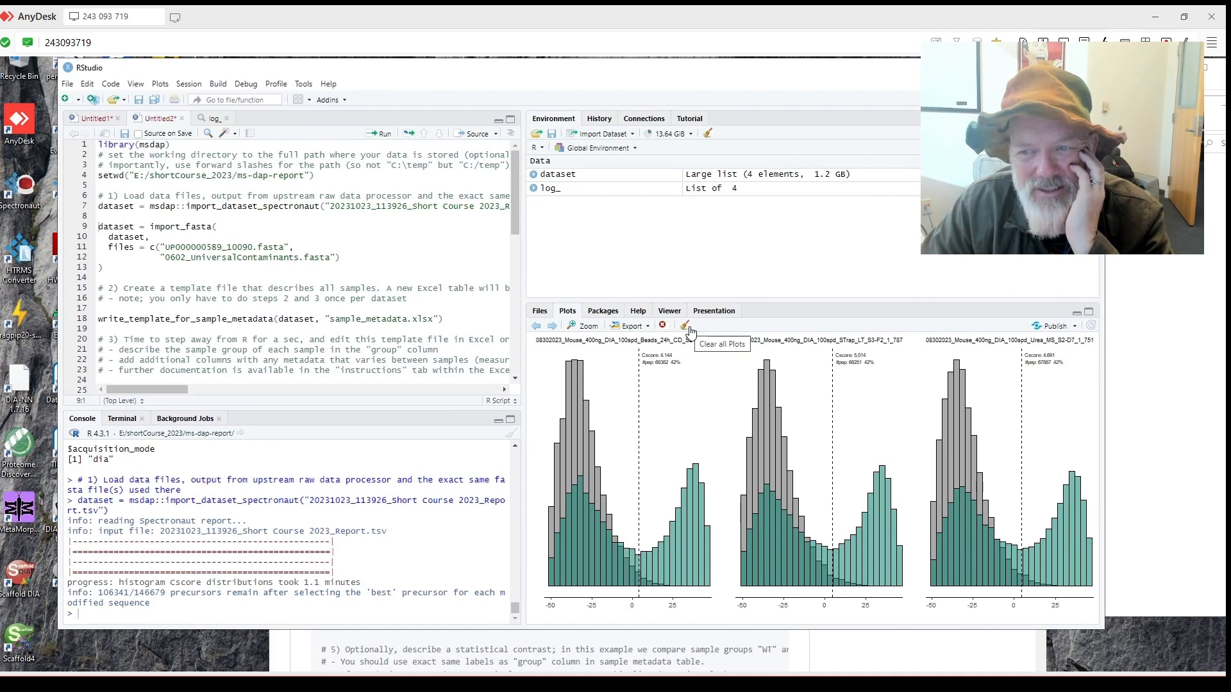
click(1051, 327)
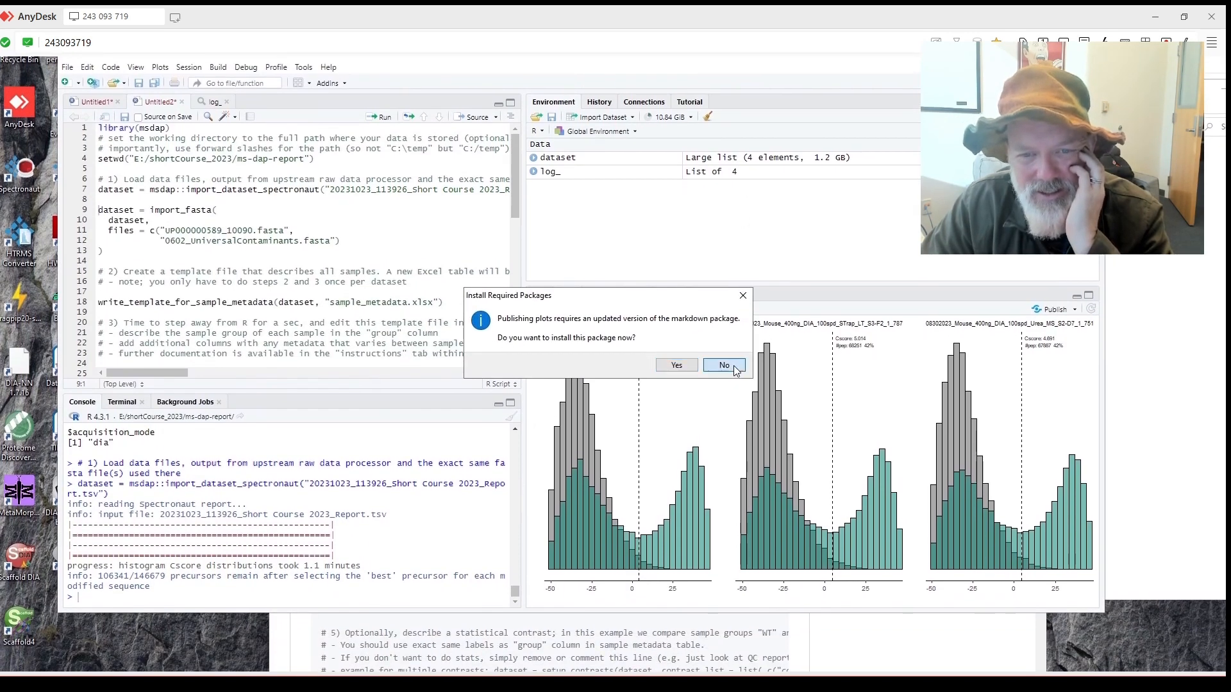
click(724, 365)
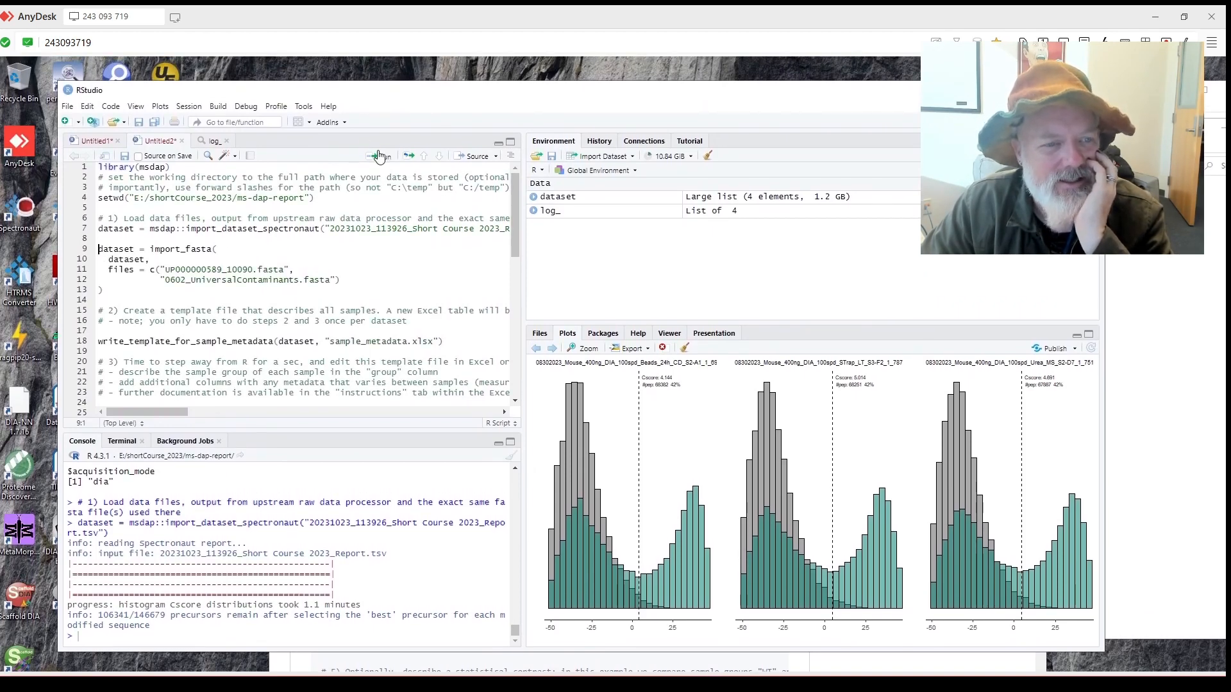
Rerun the FASTA import, then run write_template_for_sample_metadata(dataset, "sample_metadata.xlsx").
click(379, 157)
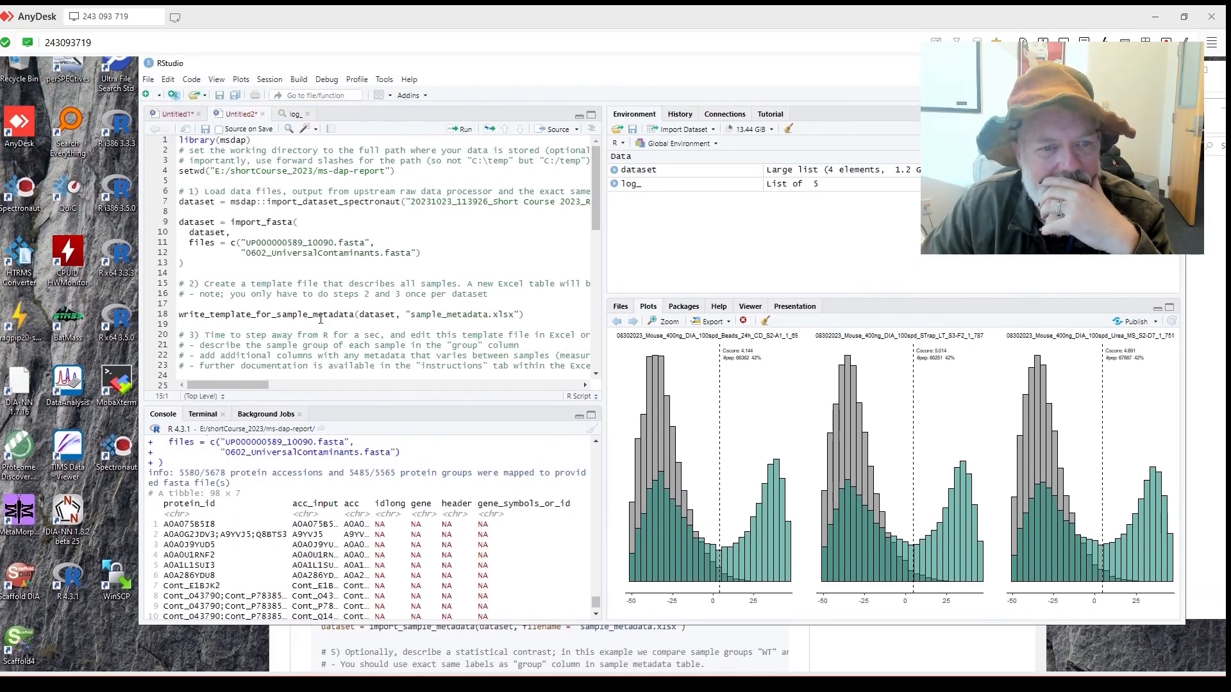
scroll(320, 318, down, 2)
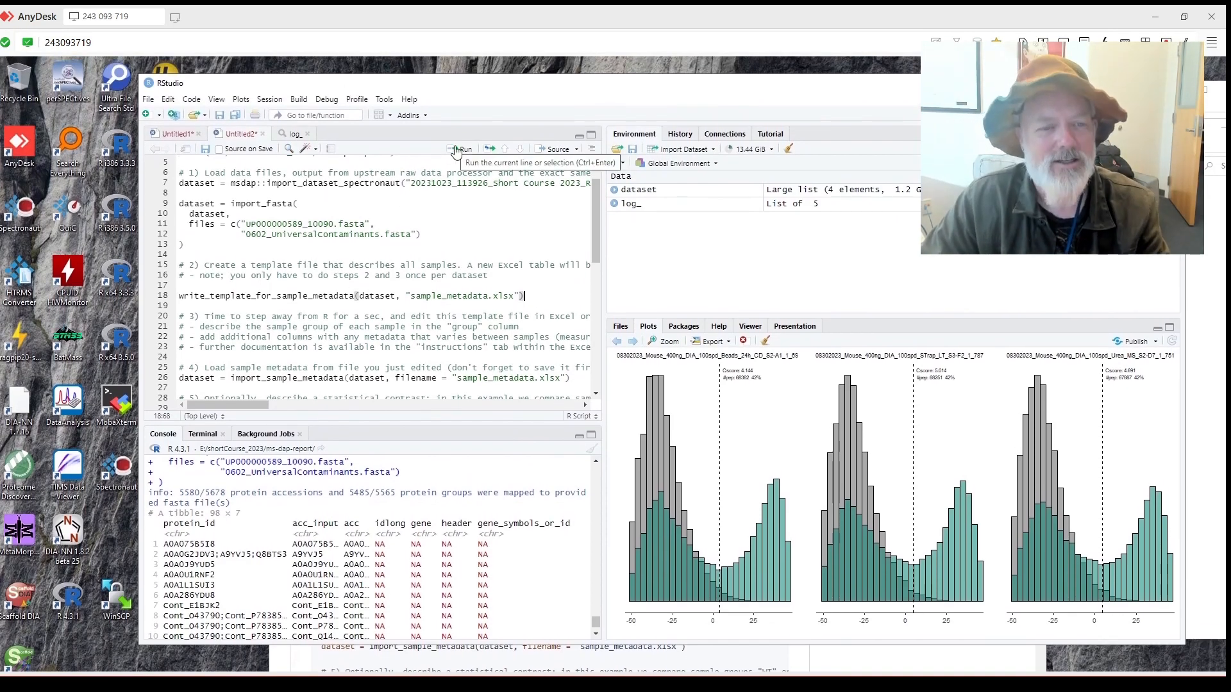
click(458, 152)
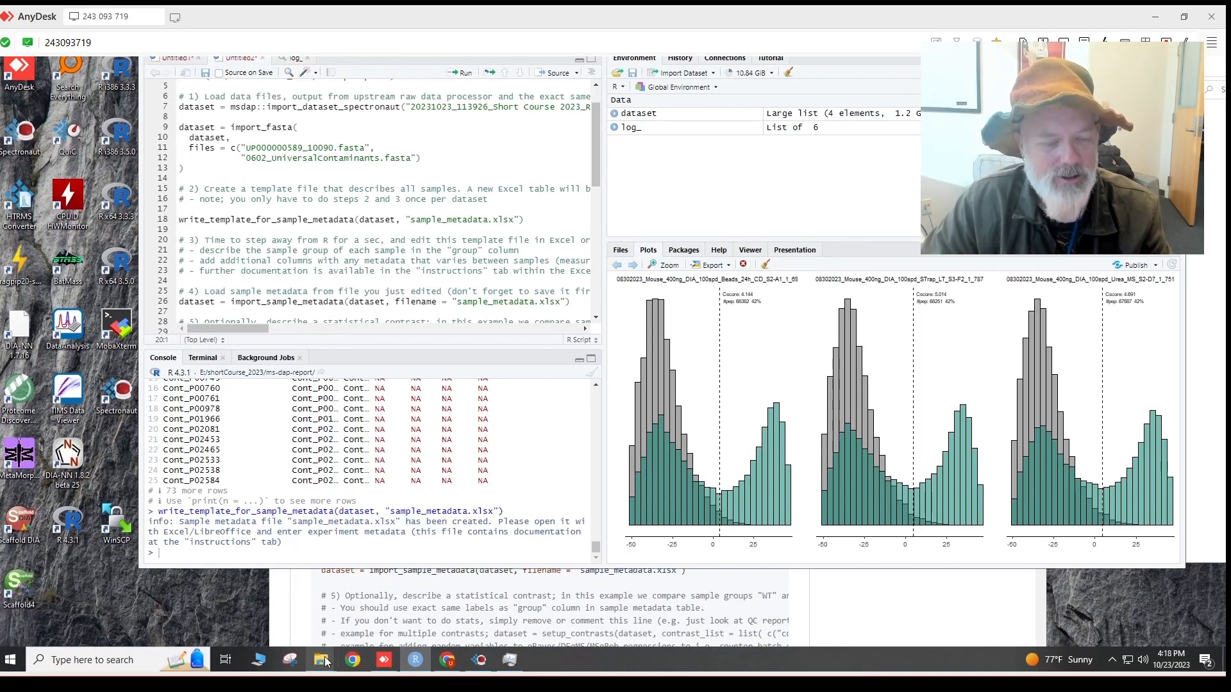
Open sample_metadata.xlsx from the ms-dap-report folder, maximize Excel and widen column A.
mouse_move(325, 662)
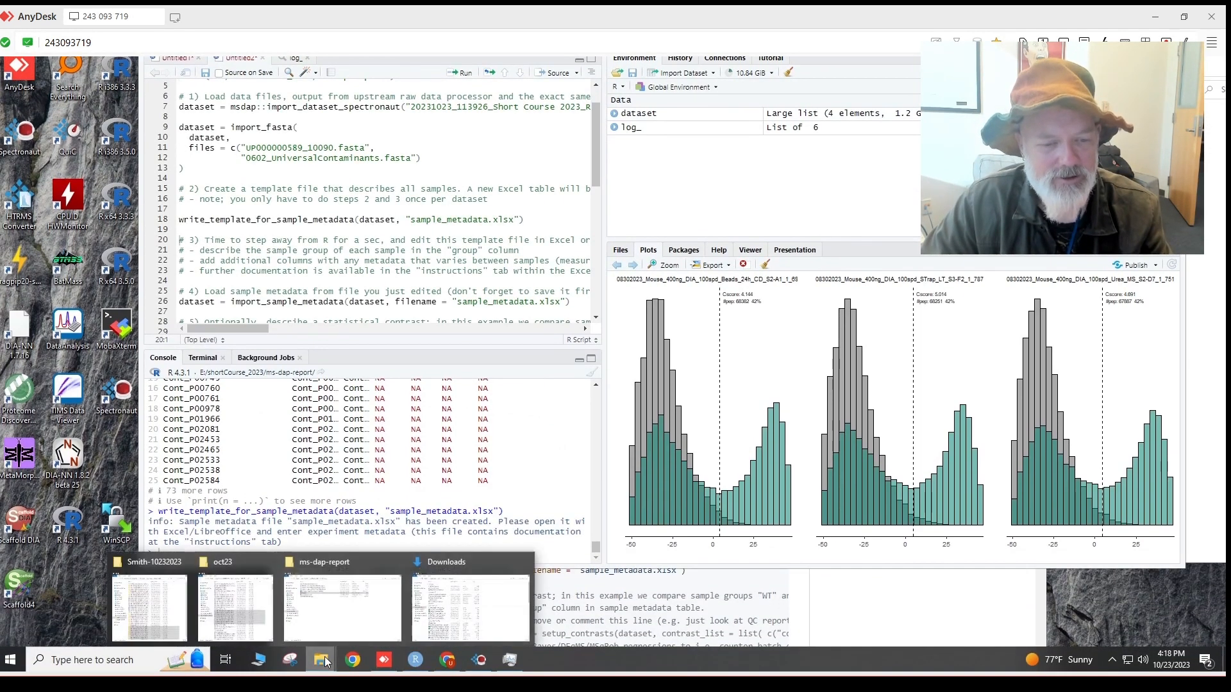
click(343, 607)
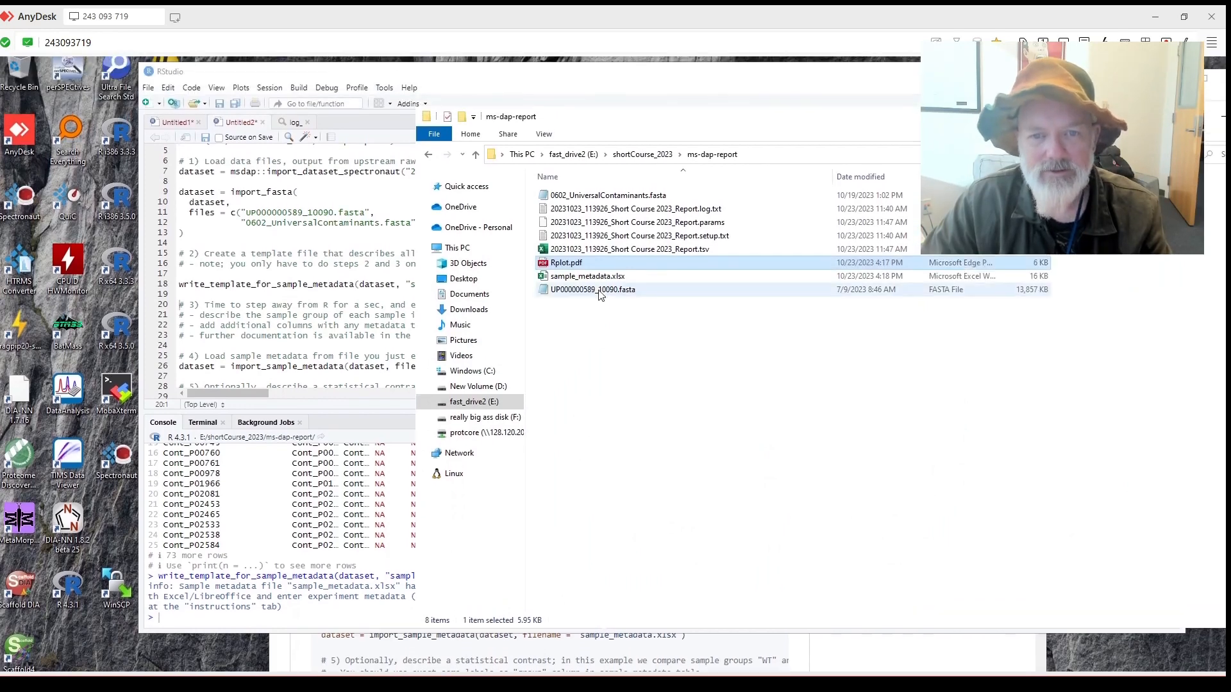
double_click(587, 278)
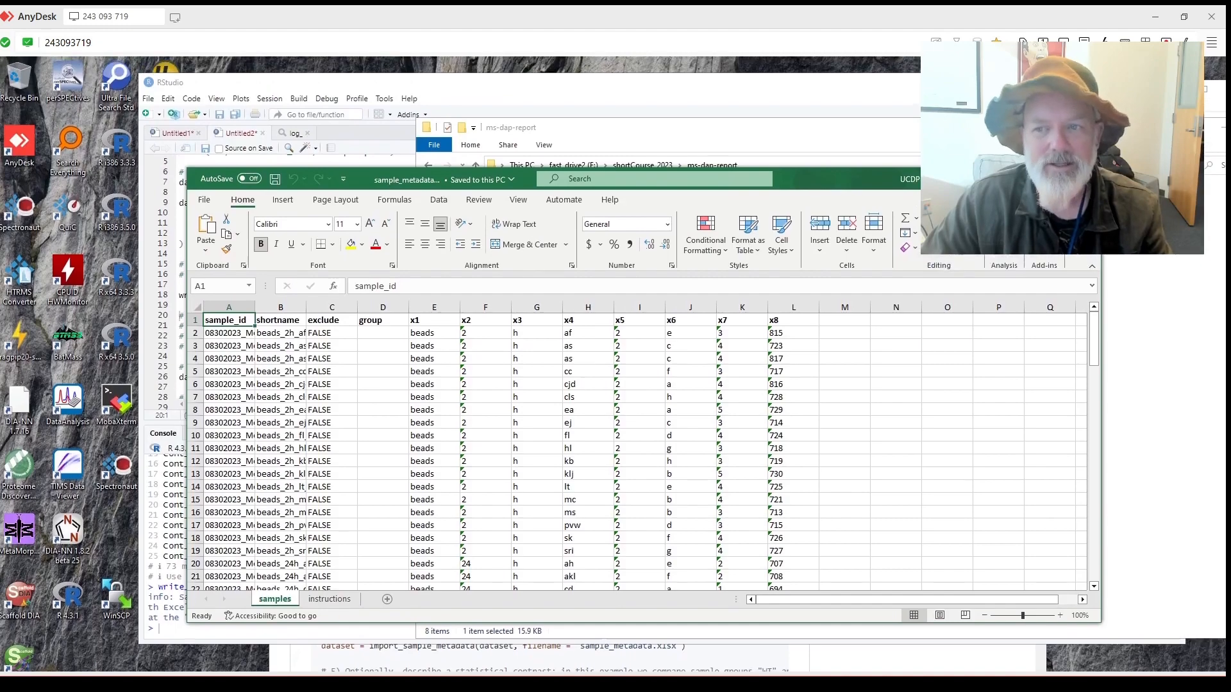
double_click(456, 180)
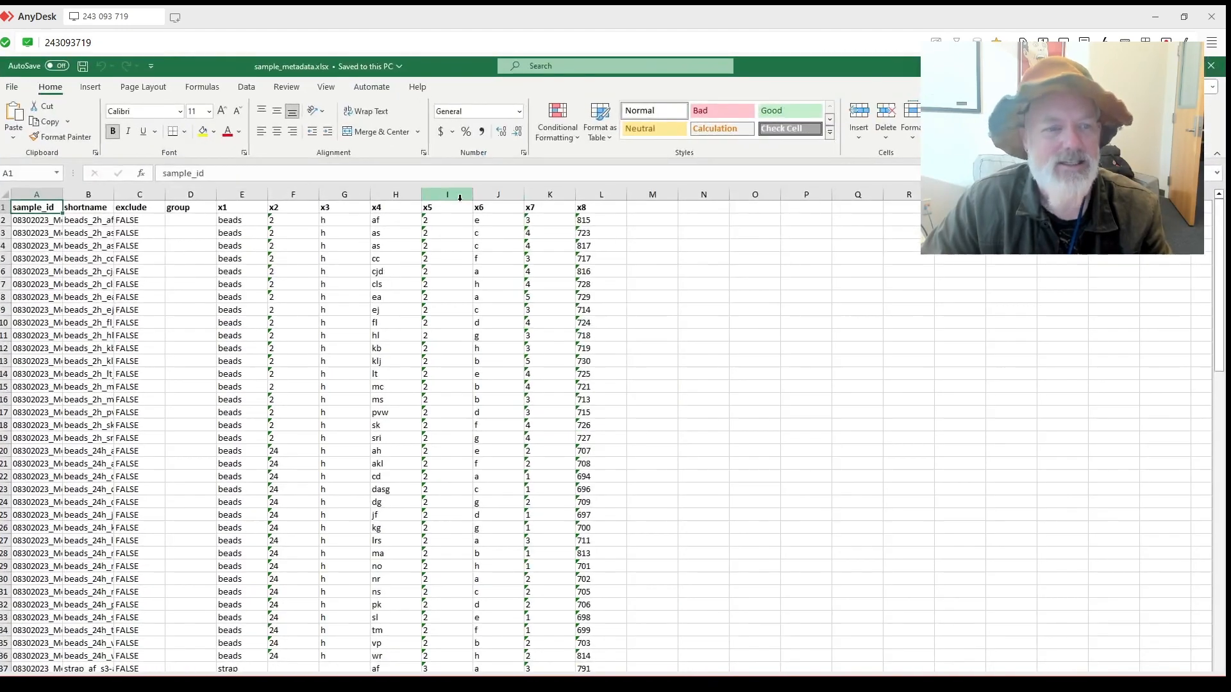
drag(62, 194, 420, 194)
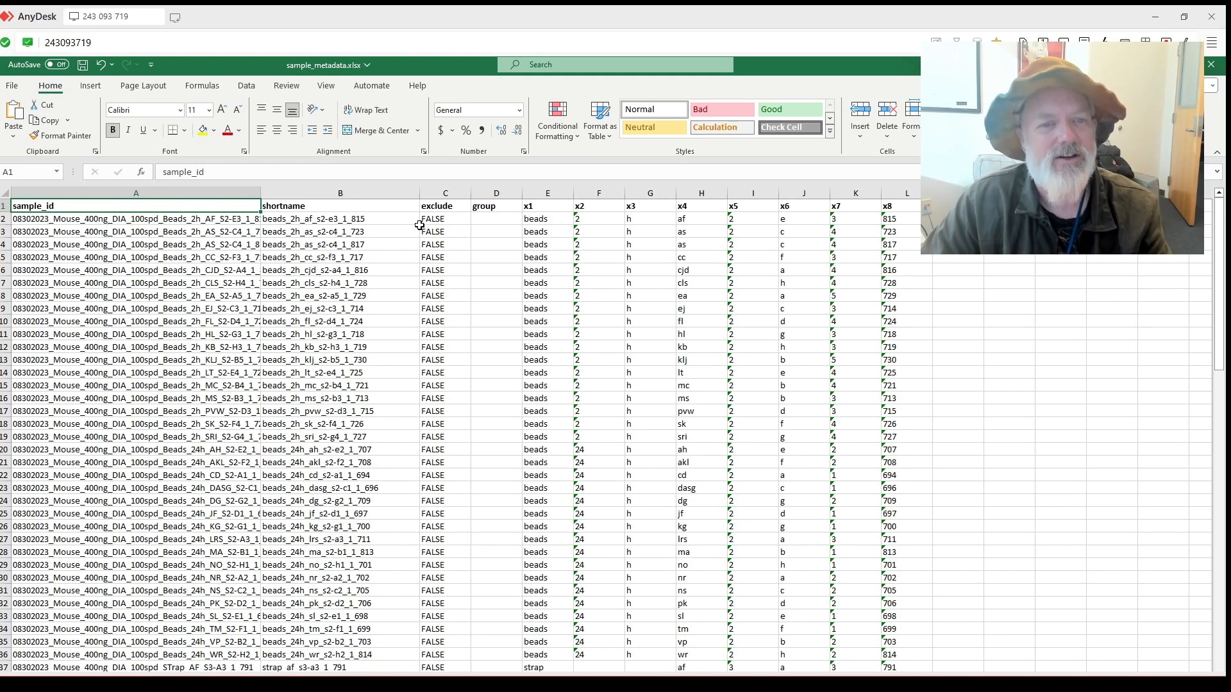
Enter beads2h as the first sample's group in D2 and fill it down the column.
click(497, 220)
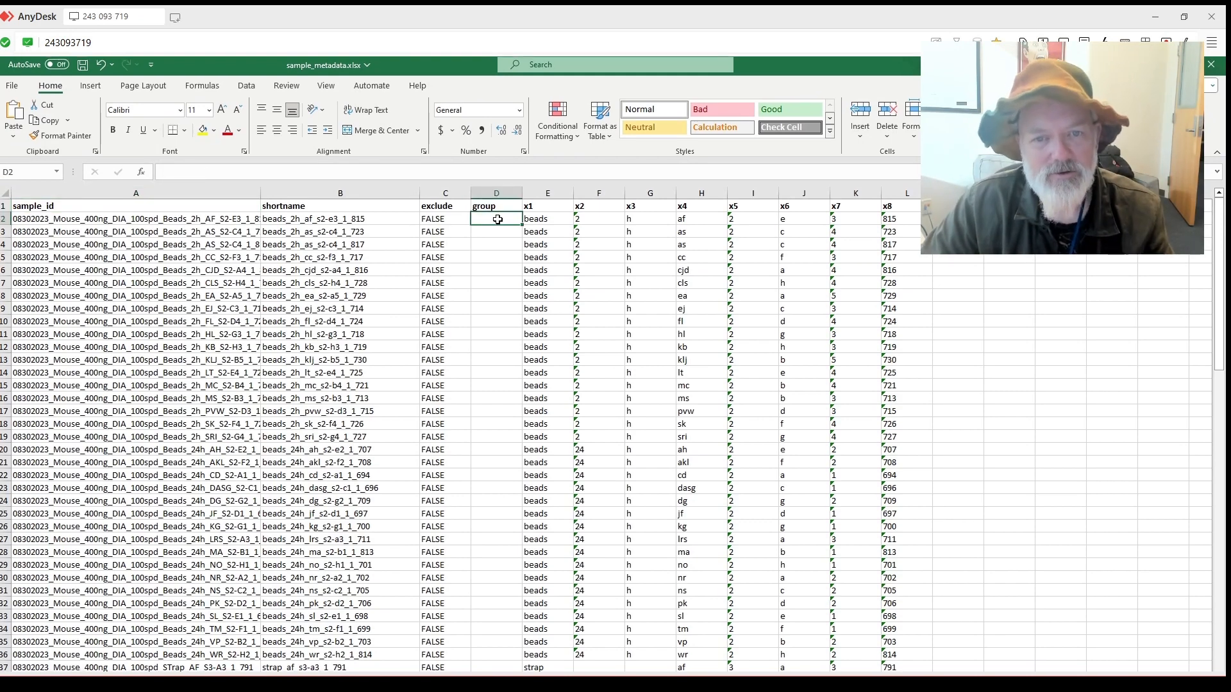
drag(545, 218, 896, 223)
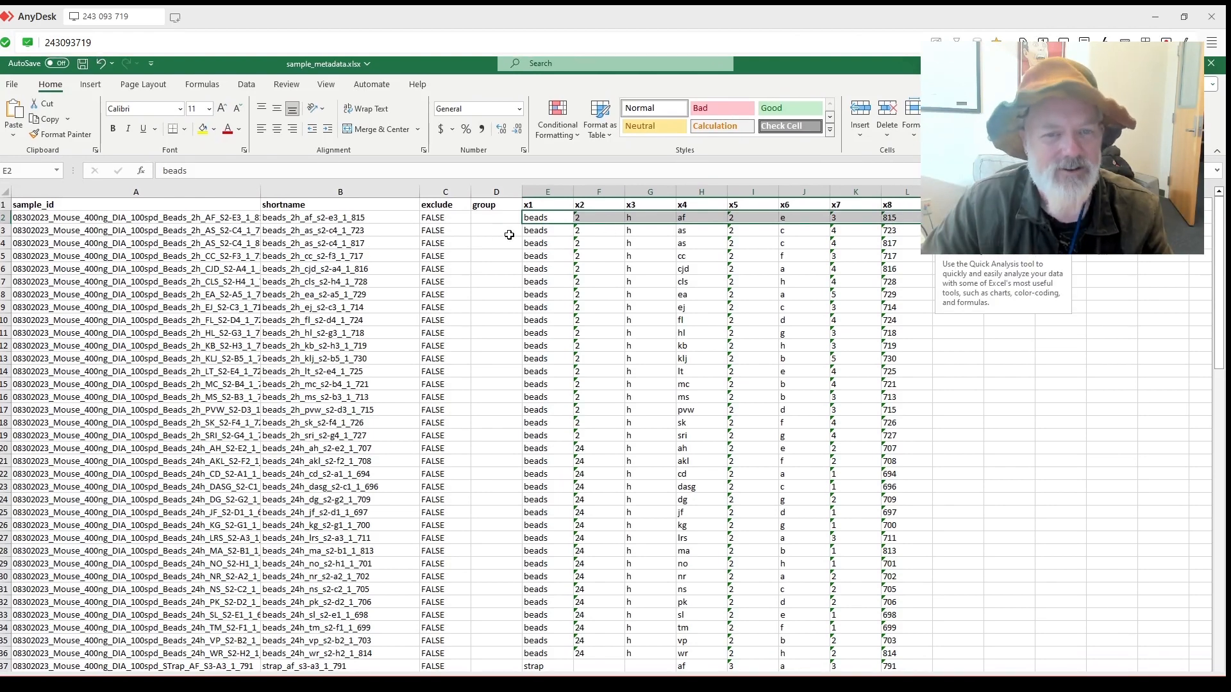
click(495, 231)
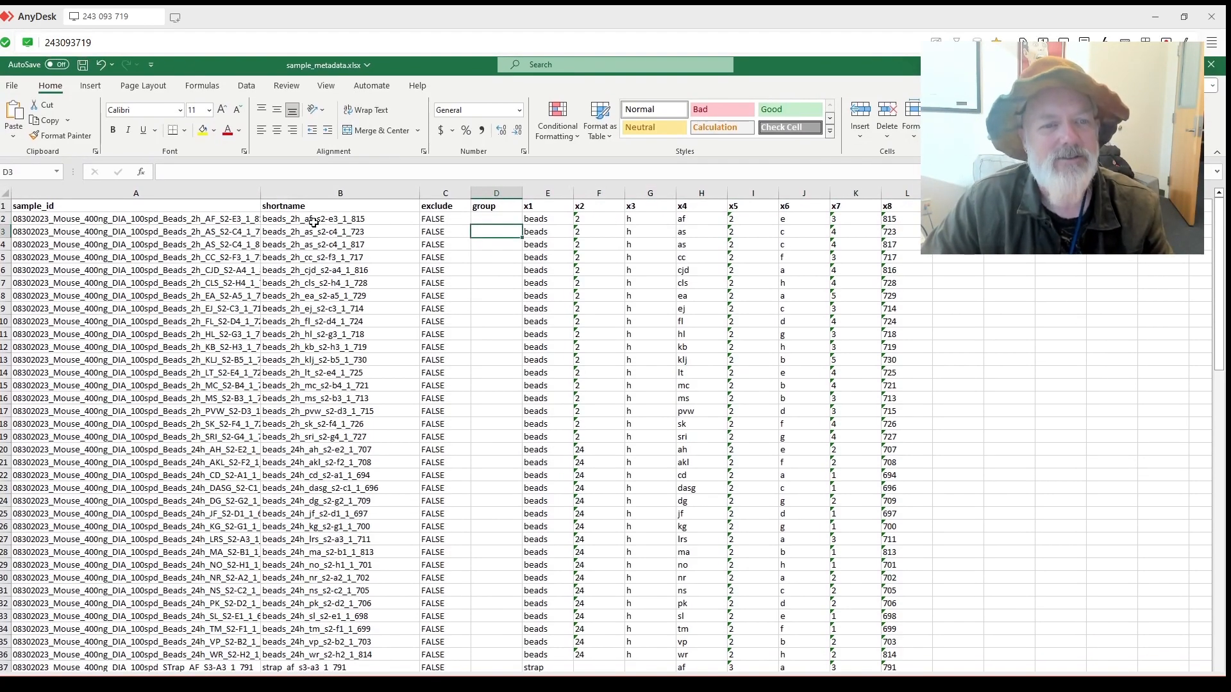
click(489, 217)
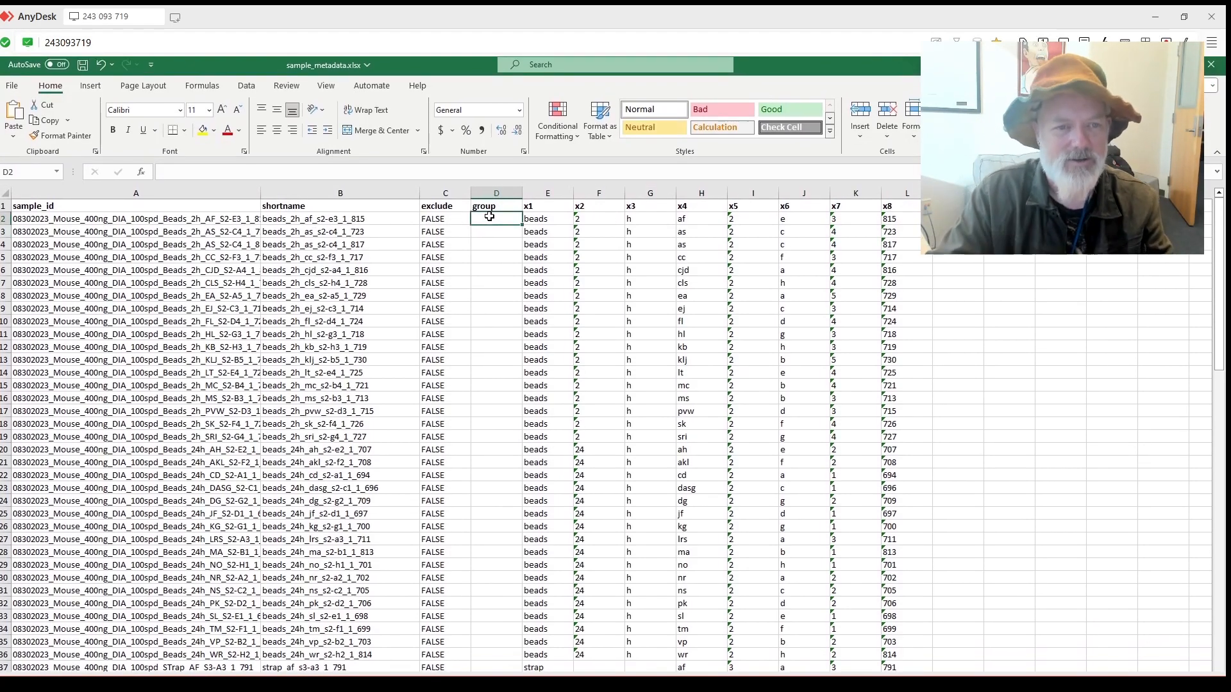
text(beads)
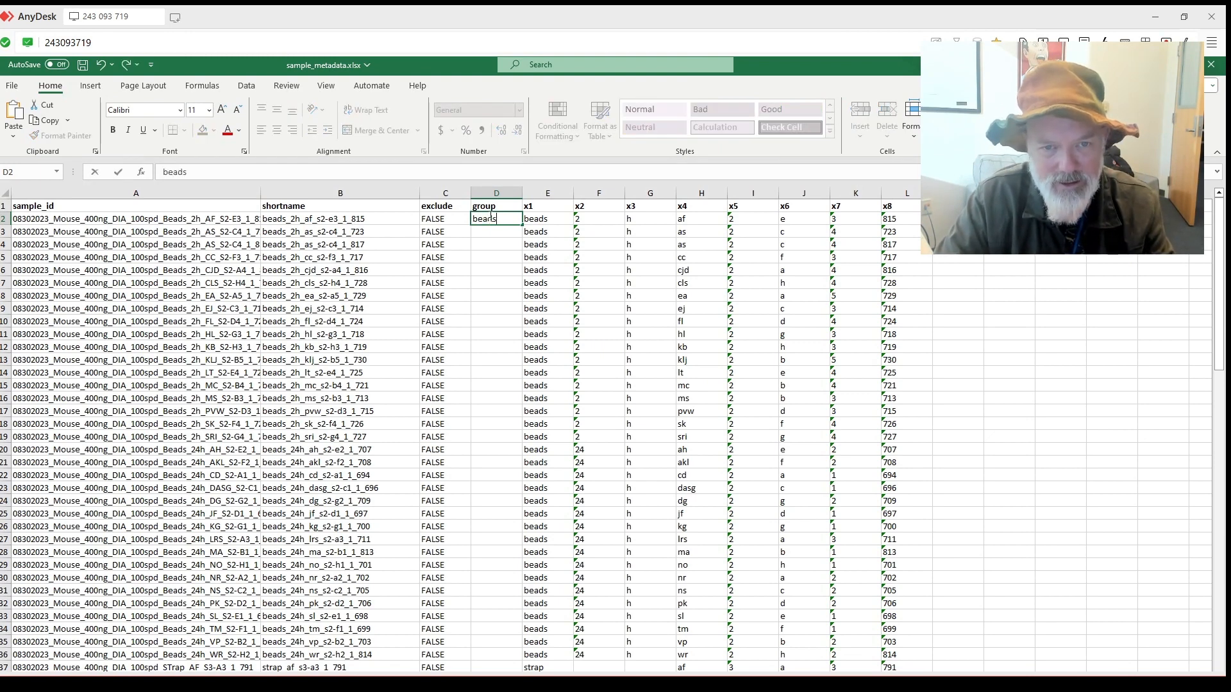
text(2h)
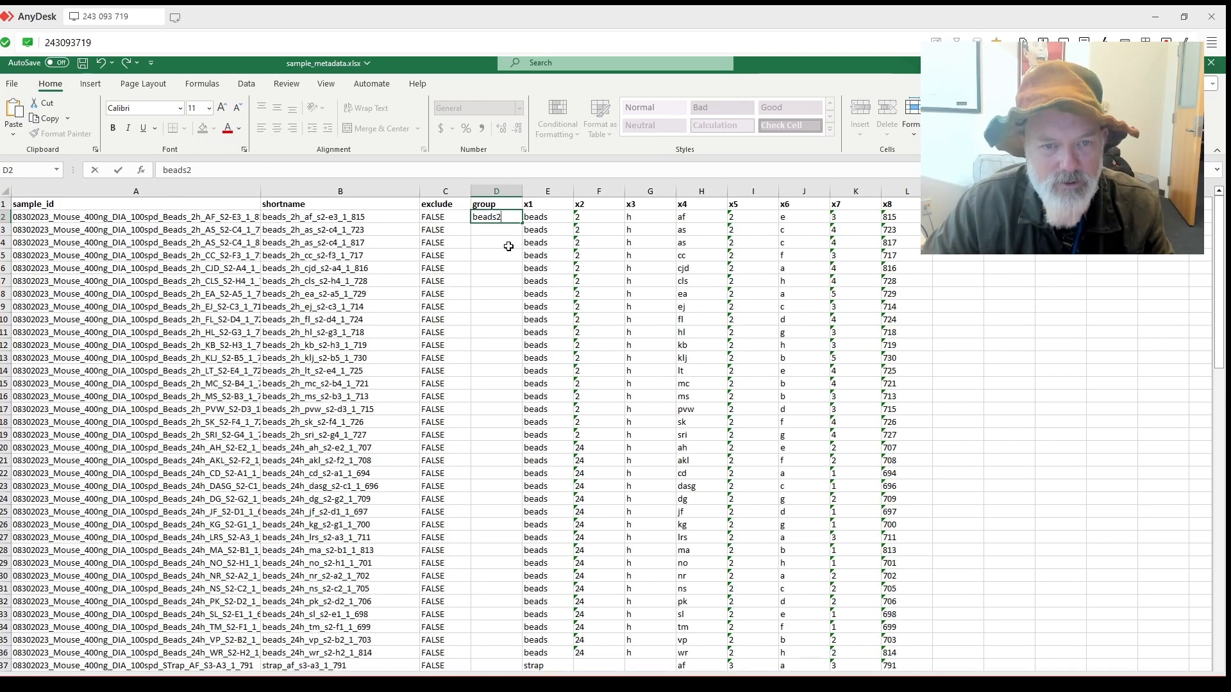
click(495, 252)
click(508, 220)
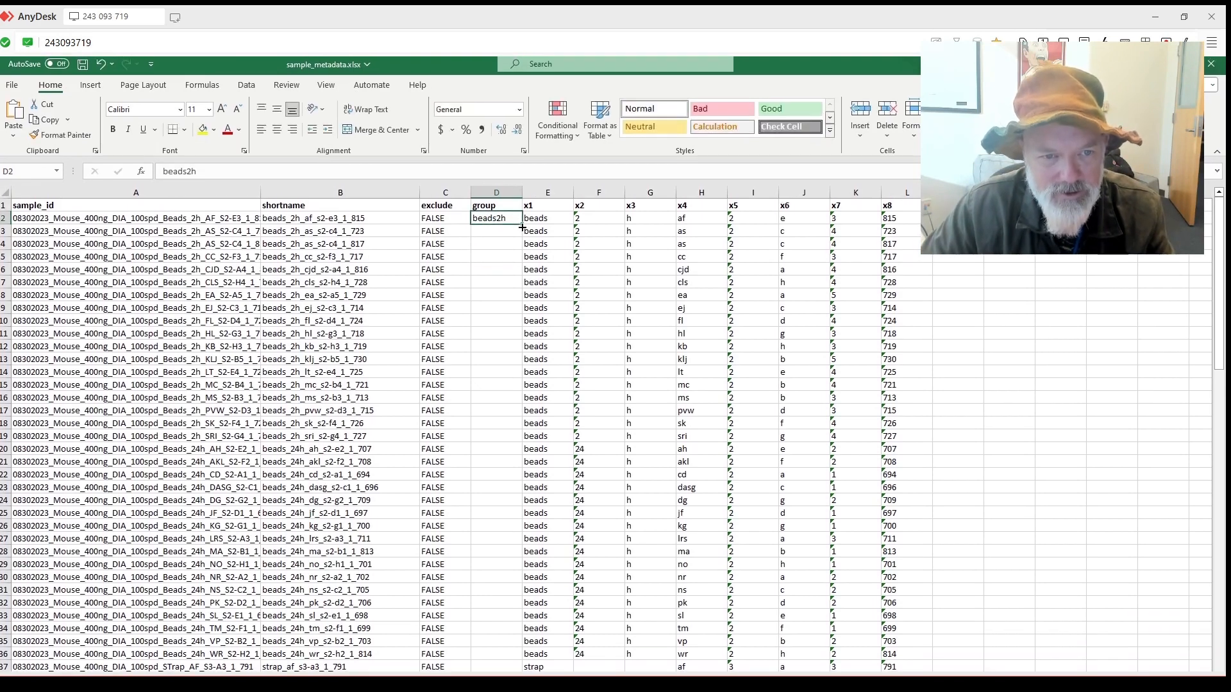
drag(523, 226, 515, 396)
Extend beads2h down to row 19 and fill D20:D36 with beads24h.
click(497, 408)
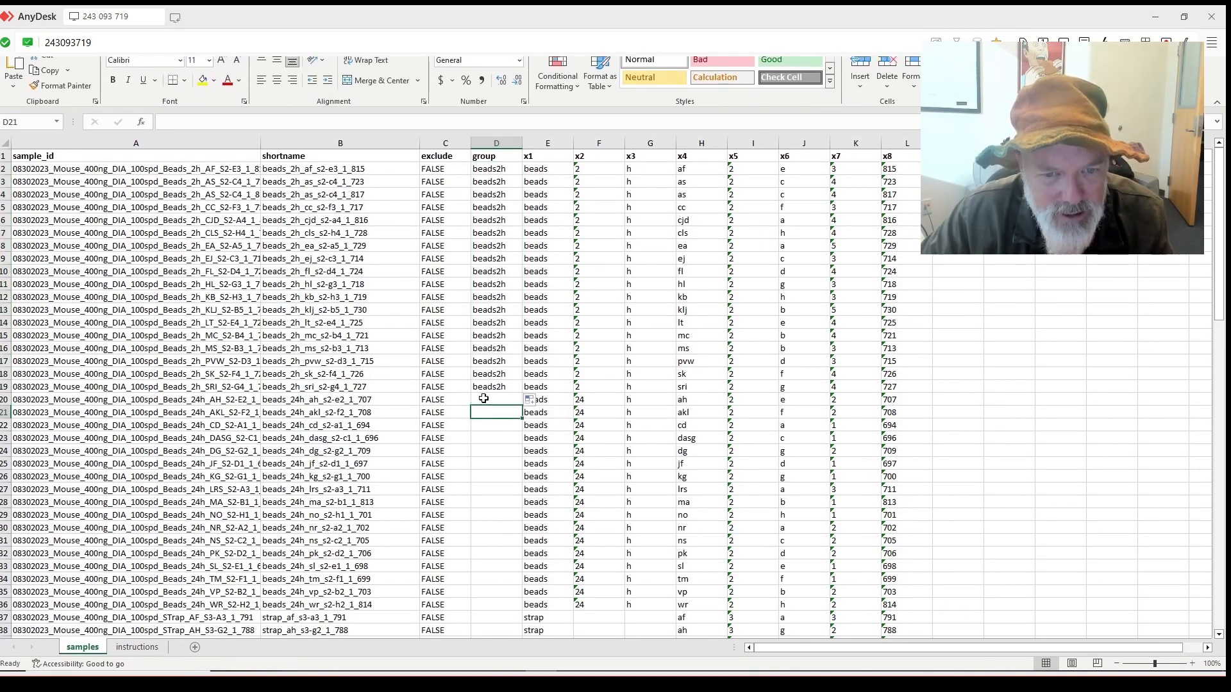
click(484, 399)
text(beads24h)
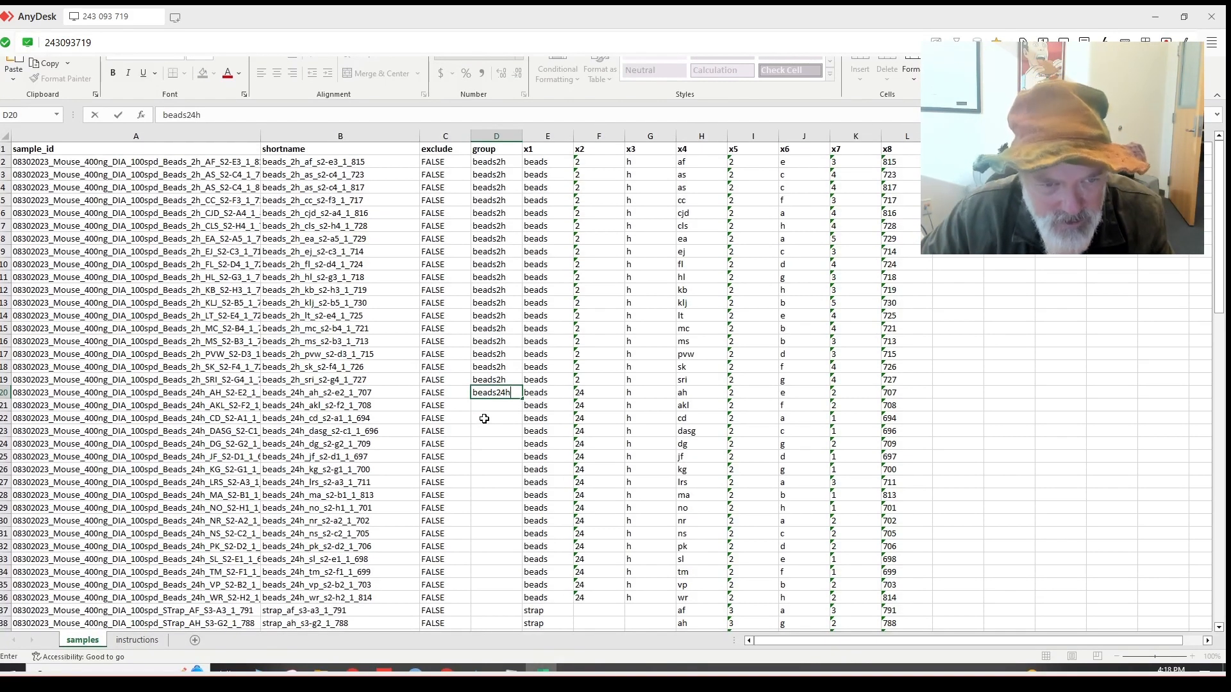
click(484, 418)
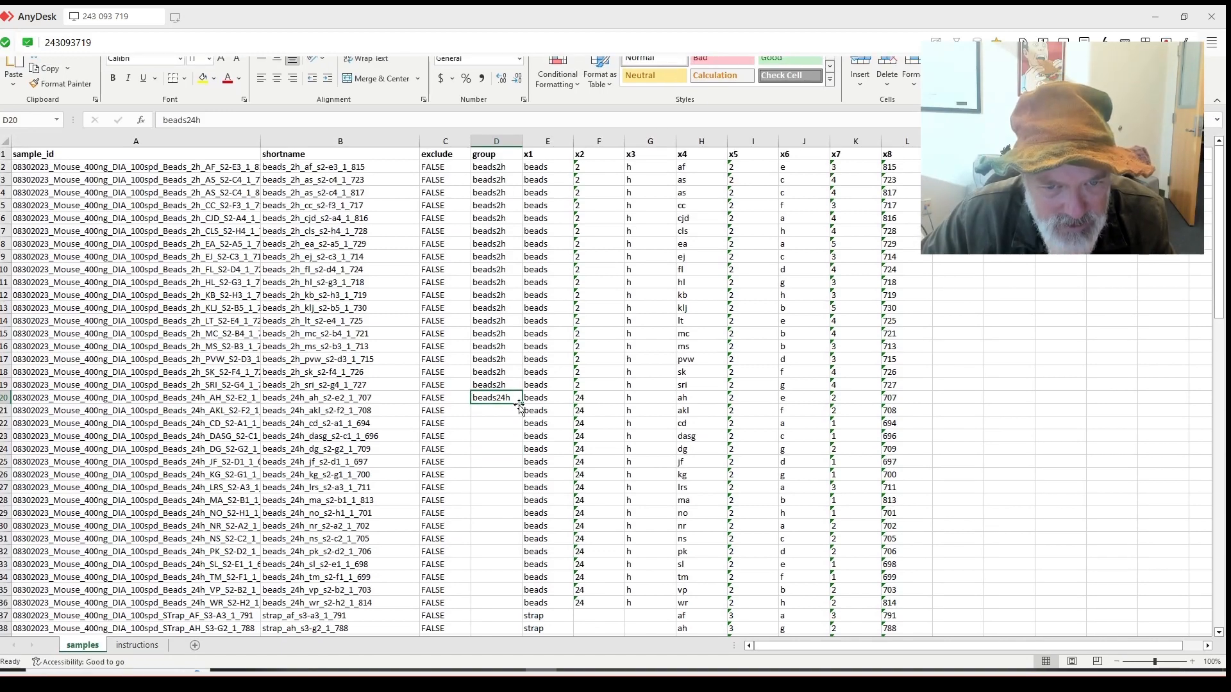
drag(519, 406, 478, 583)
Enter strap in D37 and fill it down through row 71.
scroll(507, 466, down, 2)
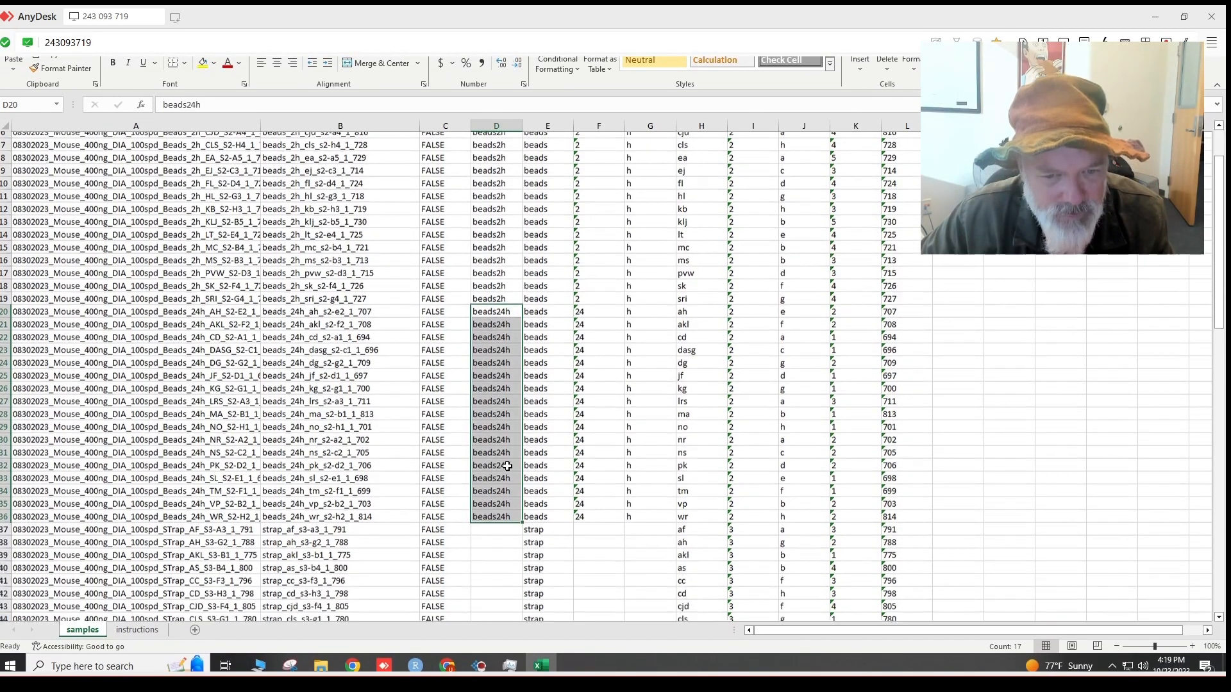
scroll(507, 466, down, 2)
click(484, 447)
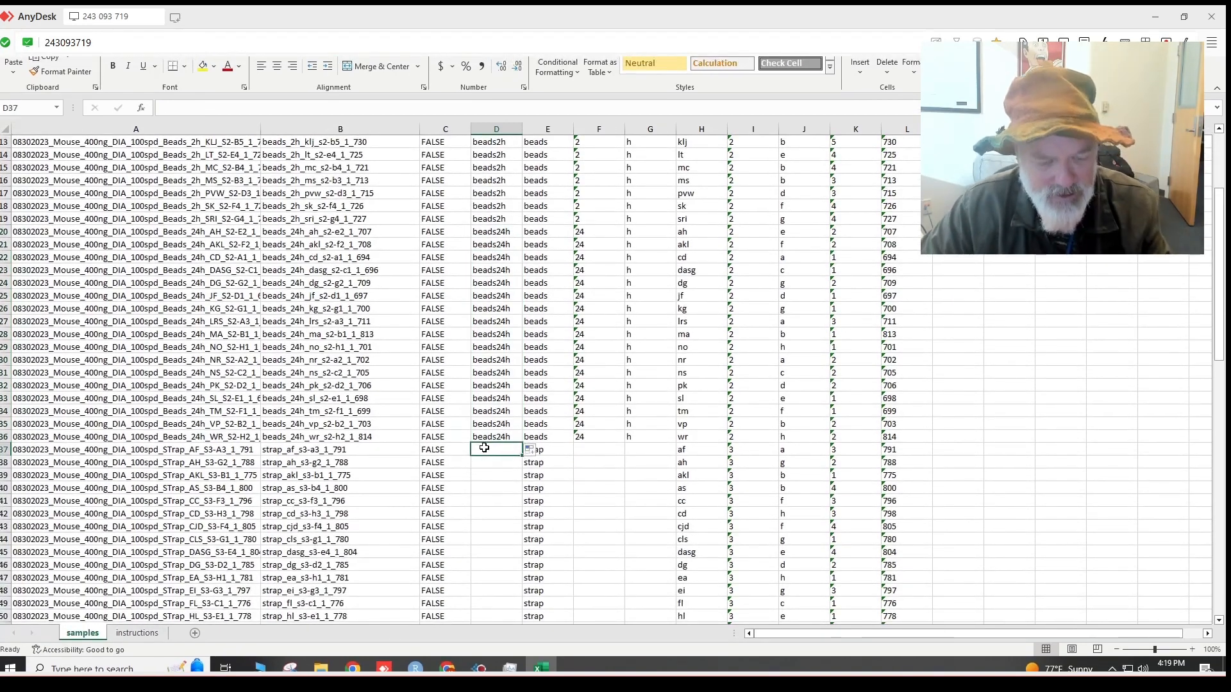
text(strap)
key(ctrl+Return)
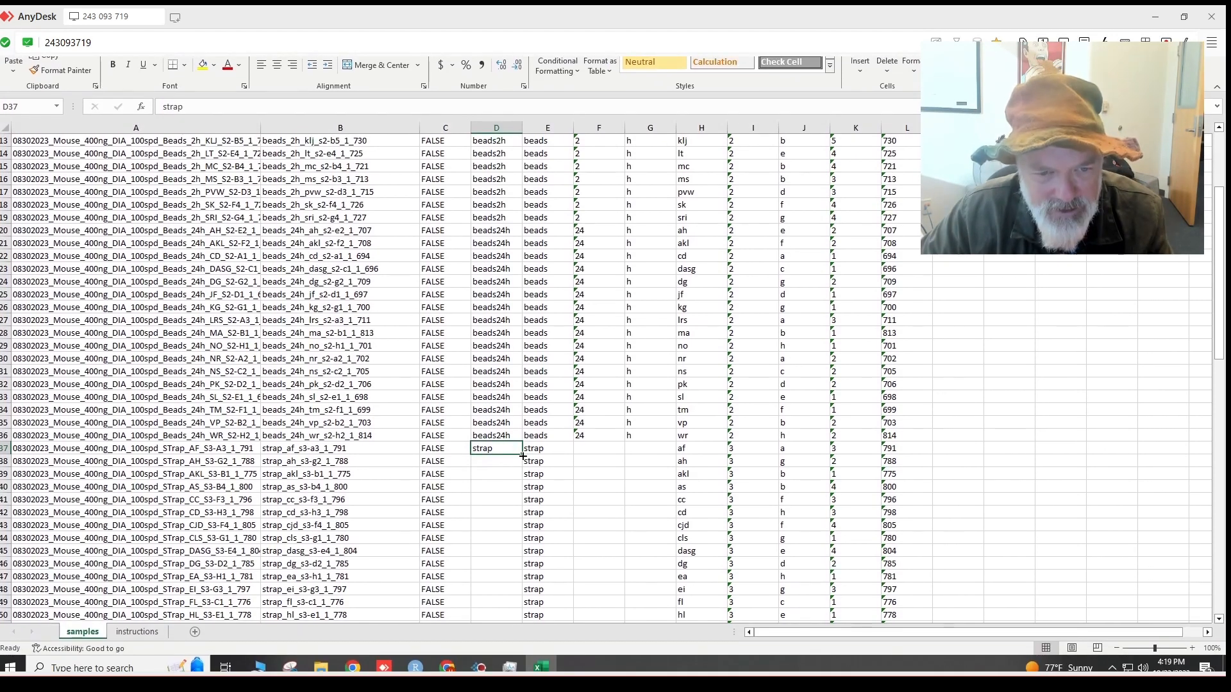
drag(523, 456, 514, 567)
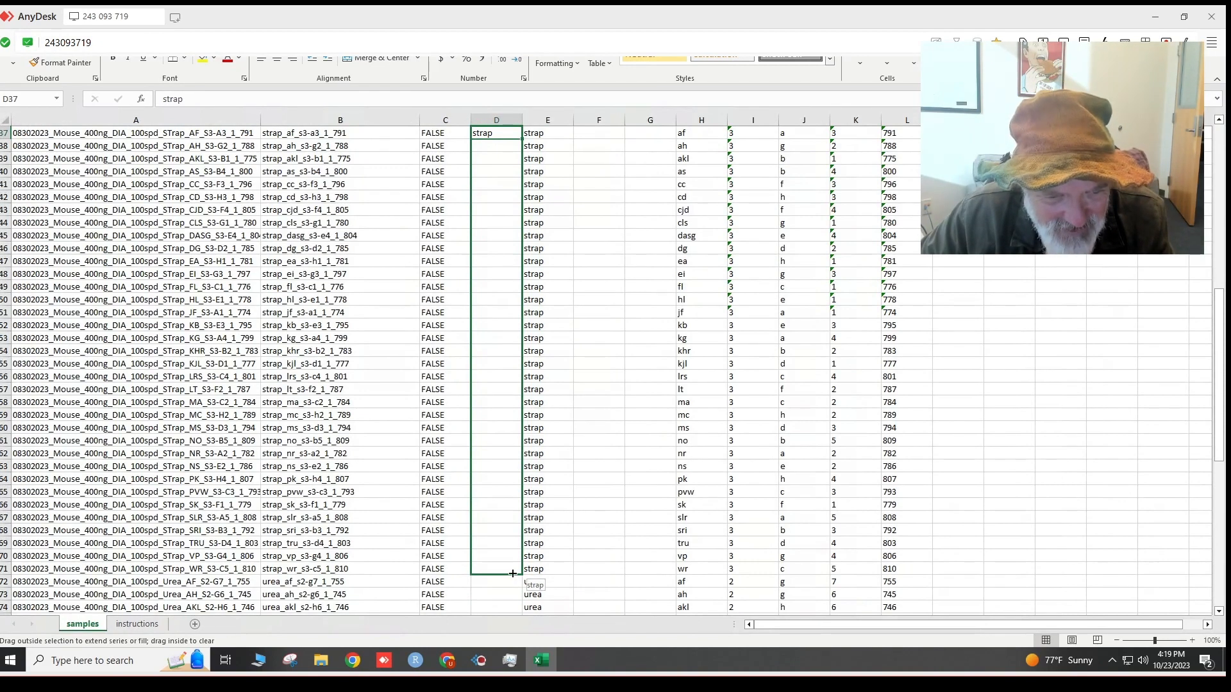
Enter urea in D72 and fill it down through row 106.
drag(513, 573, 513, 573)
scroll(497, 522, down, 2)
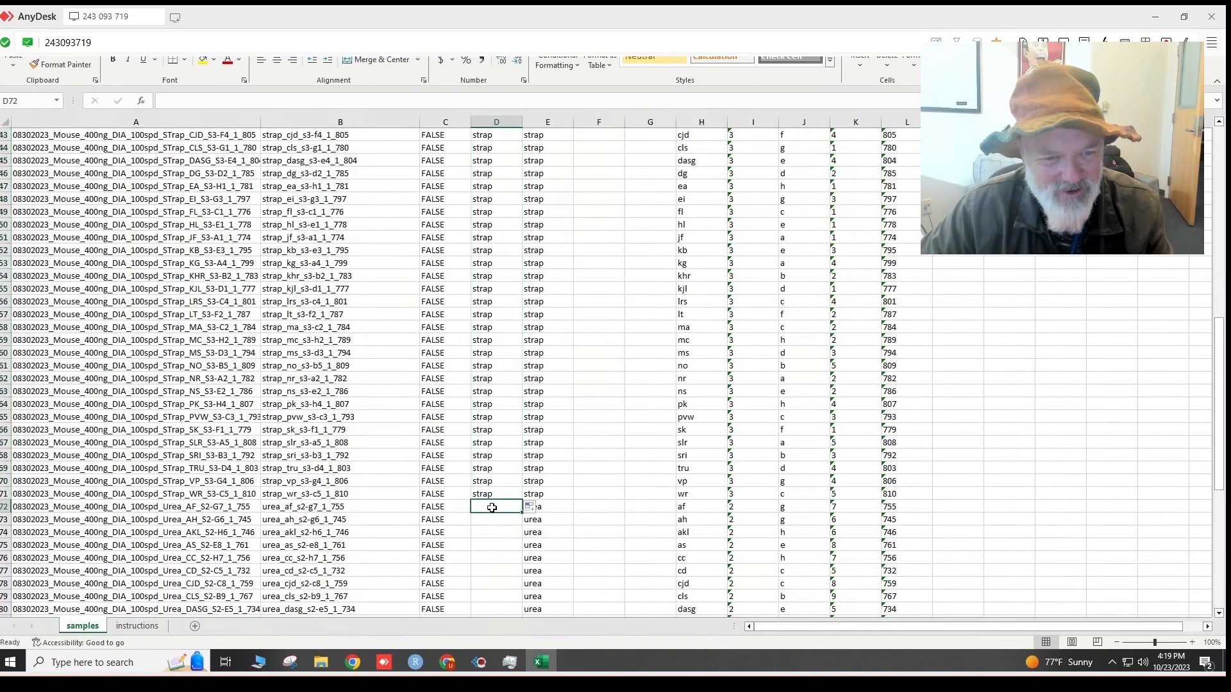
text(ure)
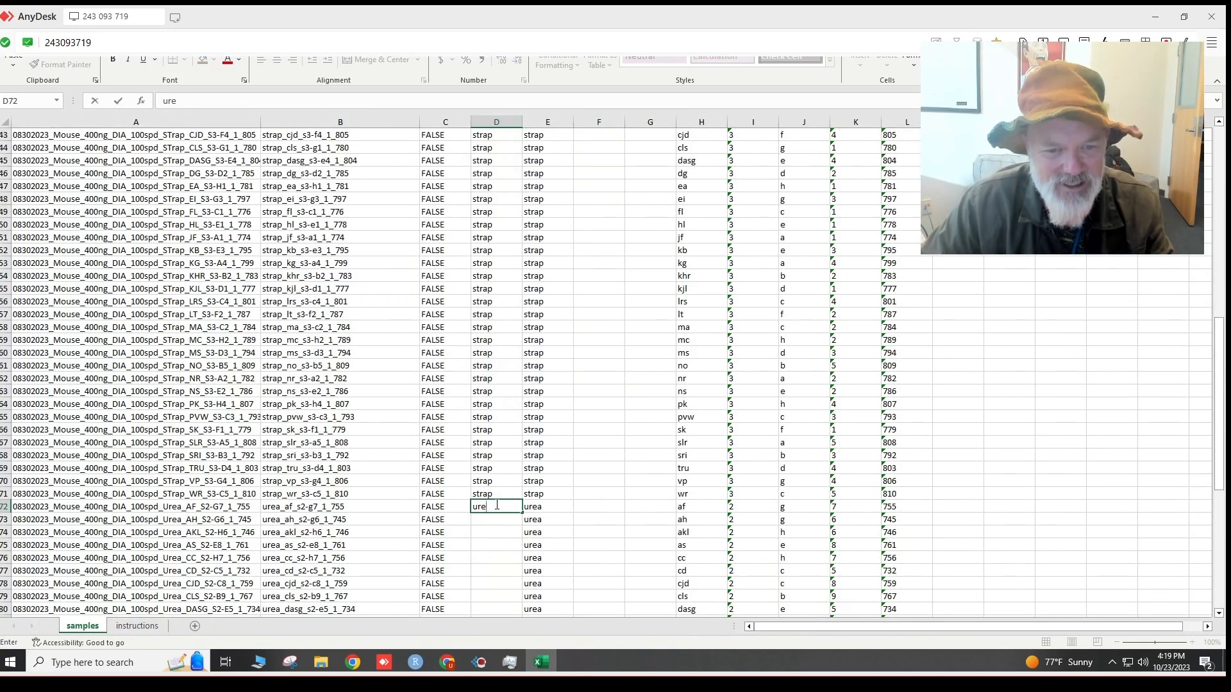
text(s)
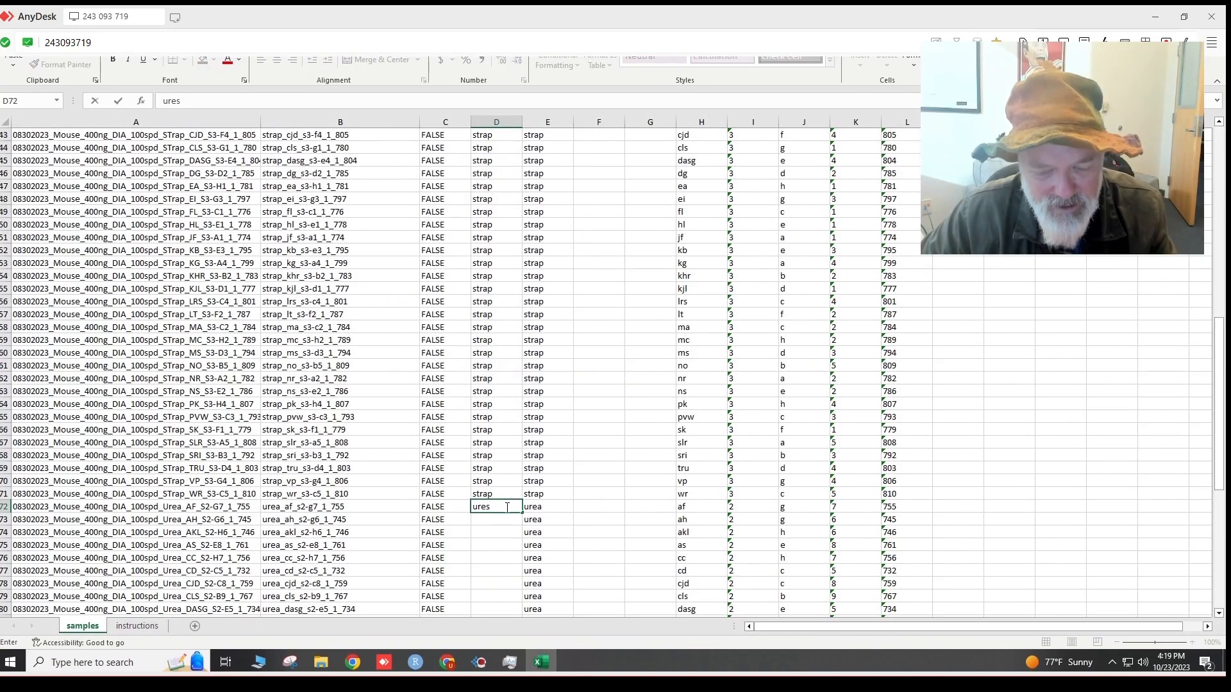
key(BackSpace)
key(Return)
click(505, 507)
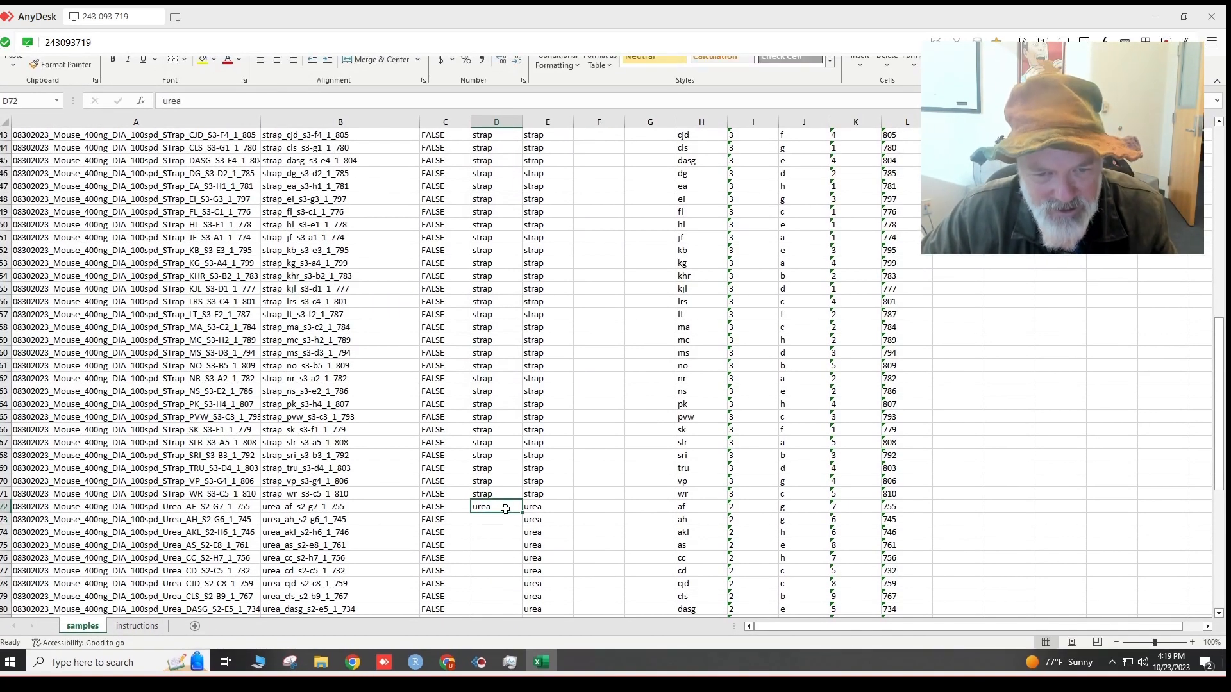
drag(524, 513, 508, 600)
Close the saved sample_metadata.xlsx workbook.
scroll(546, 541, up, 12)
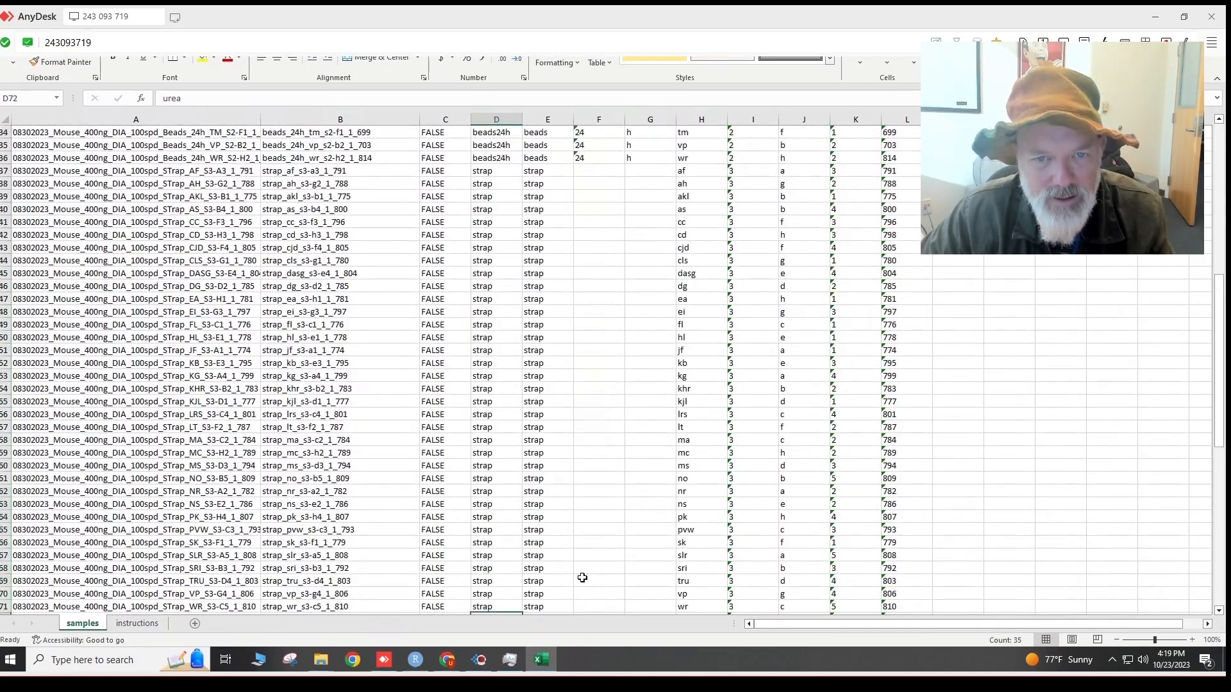
scroll(582, 578, up, 11)
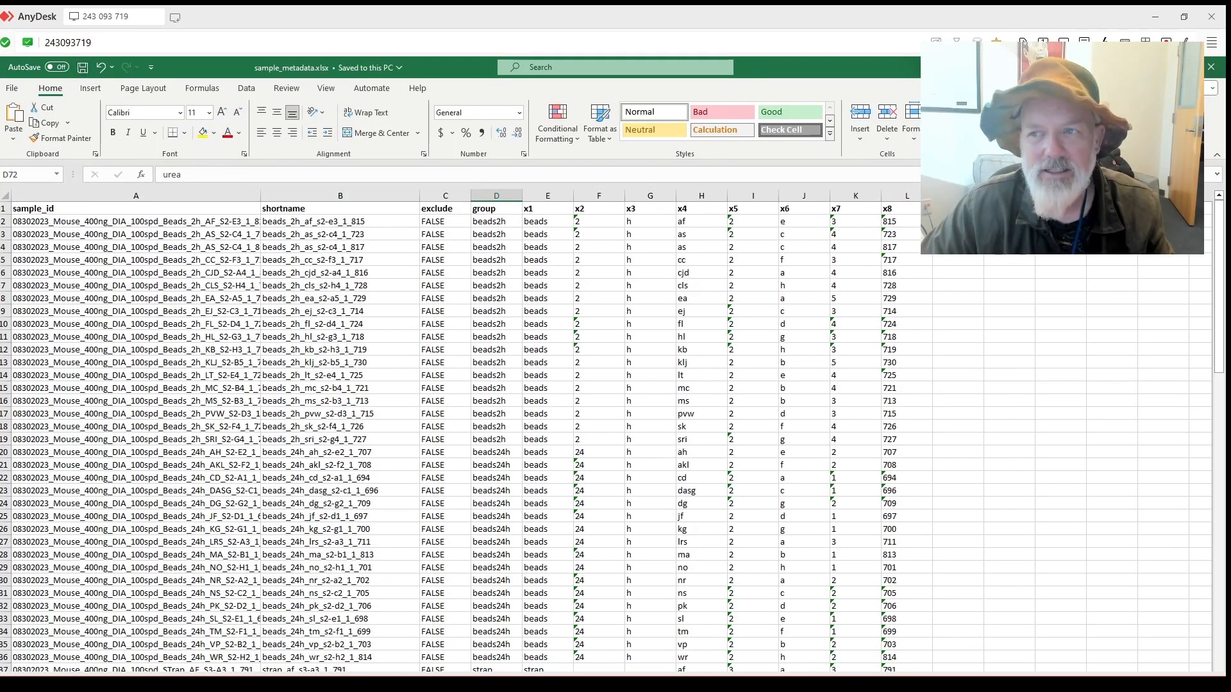
click(1210, 67)
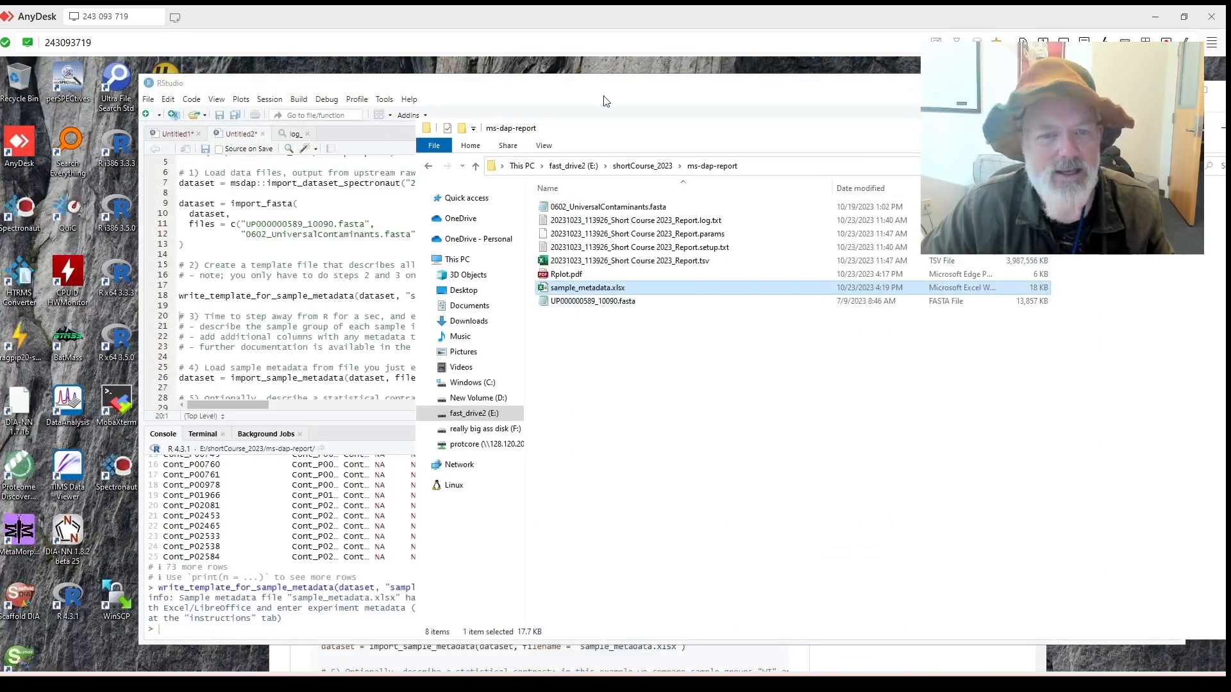
Run the import_sample_metadata line to load sample_metadata.xlsx into dataset.
drag(669, 133, 759, 175)
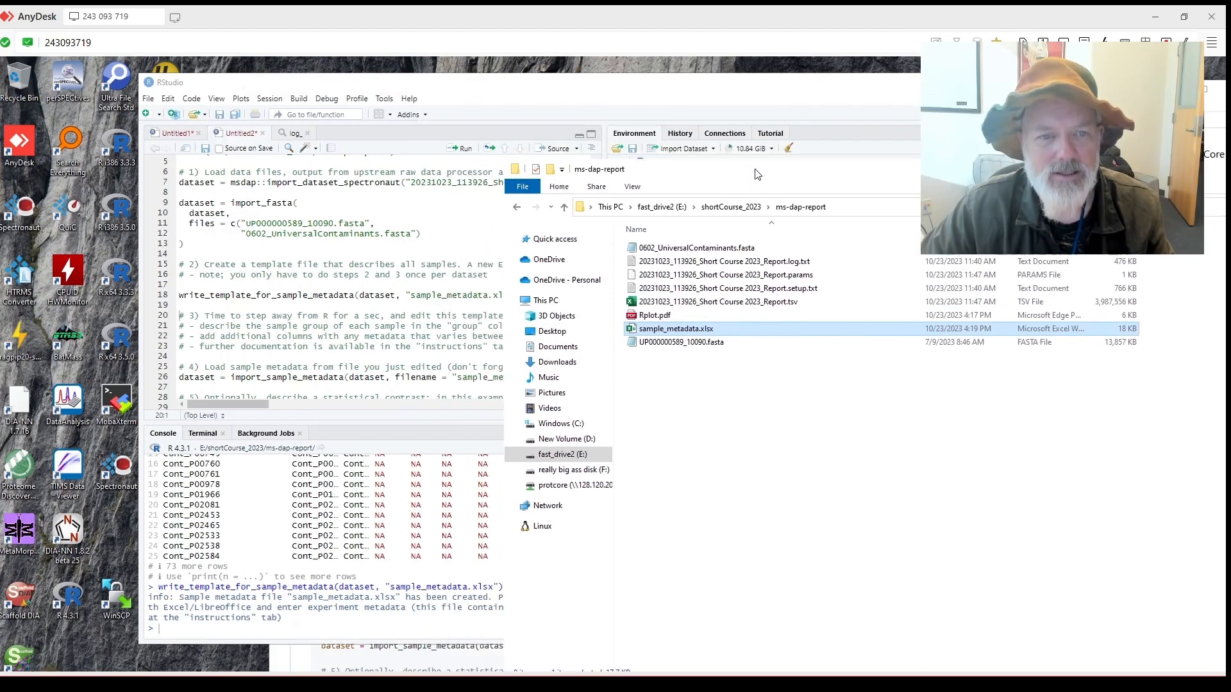
click(337, 311)
scroll(333, 312, down, 2)
scroll(333, 312, down, 2)
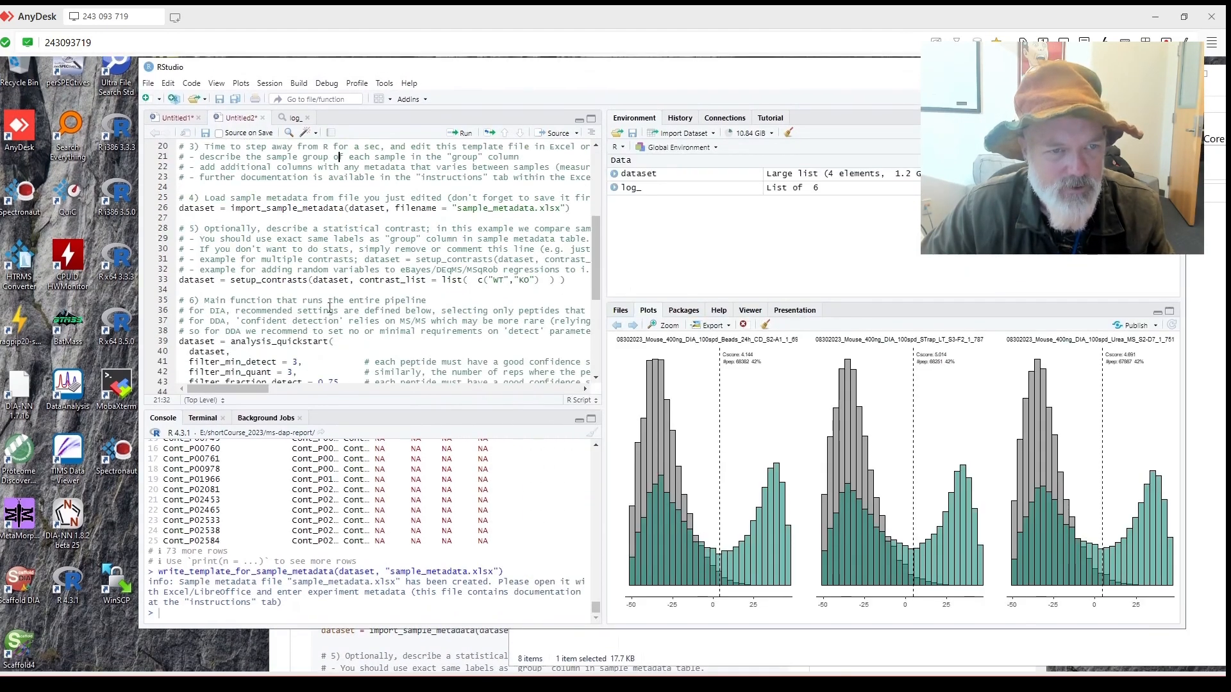
scroll(332, 312, up, 2)
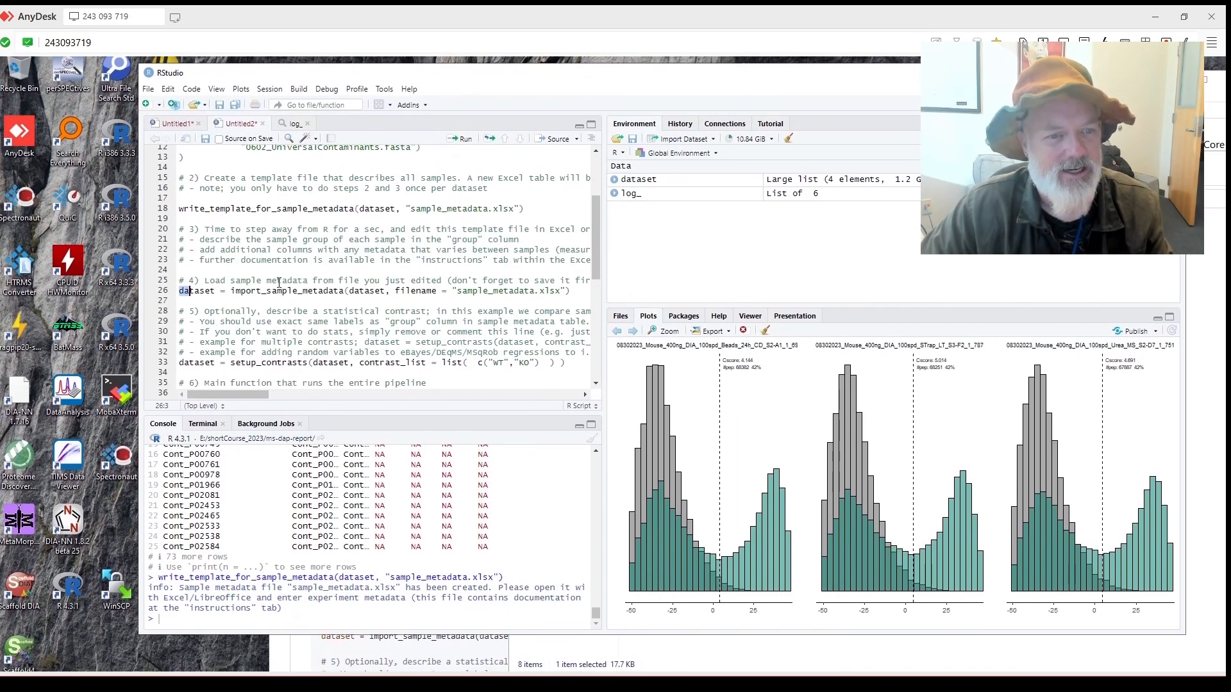
key(Right)
key(Right)
key(Right)
key(Right)
key(Right)
key(Right)
key(Right)
key(Right)
key(Right)
key(Right)
key(Right)
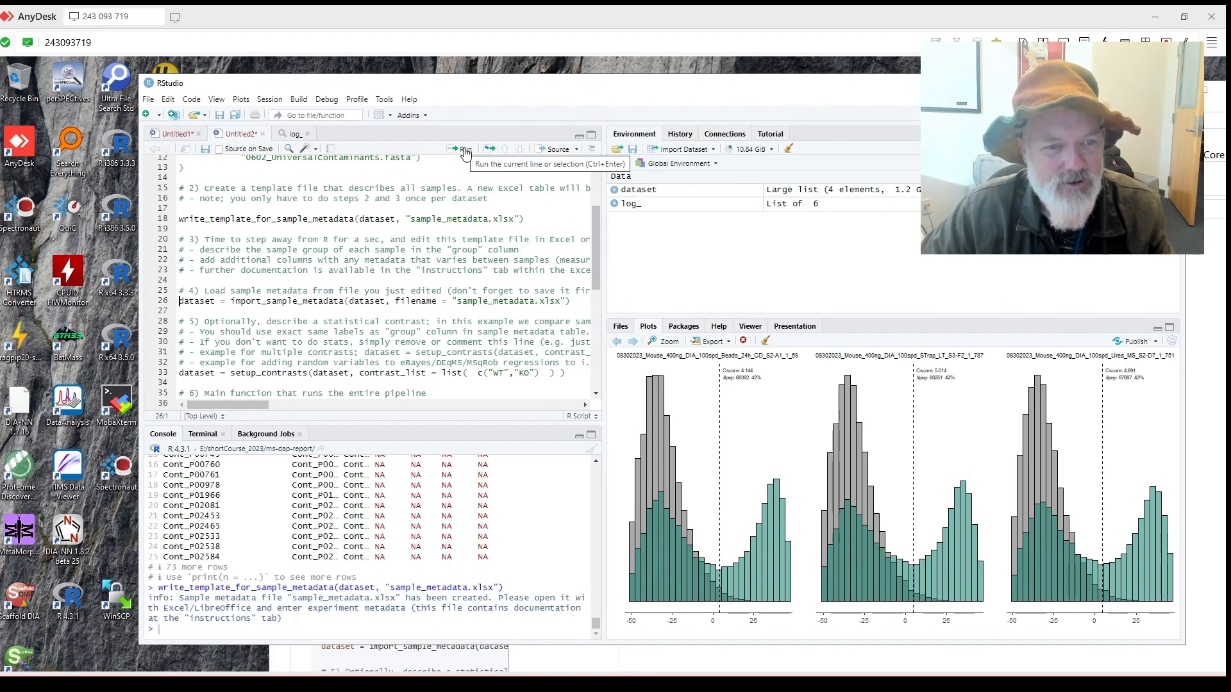
click(465, 151)
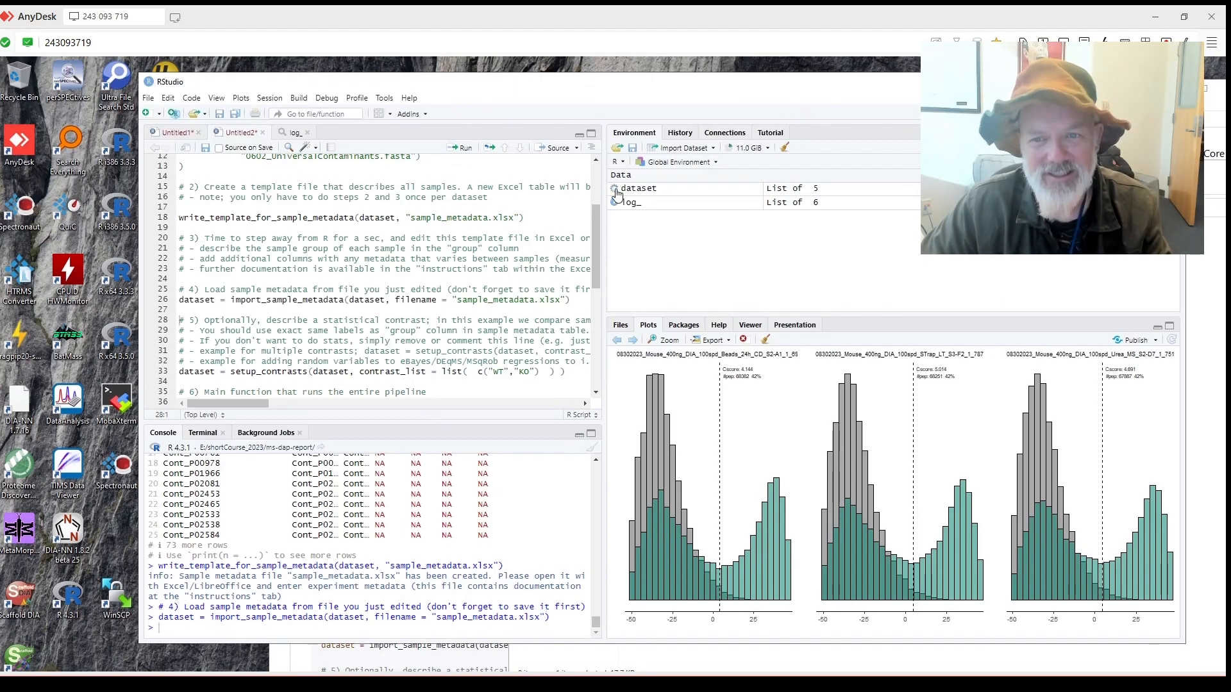
Expand and collapse dataset in the Environment pane, then return to the msdap README.
click(614, 188)
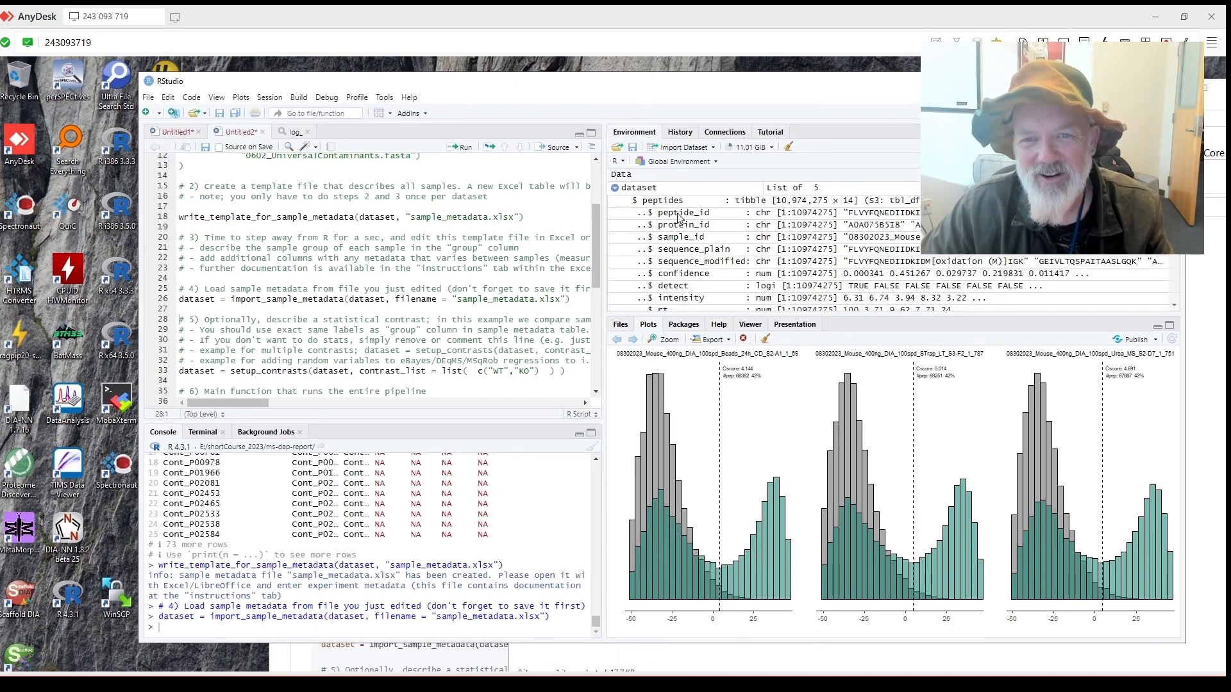
scroll(729, 218, down, 5)
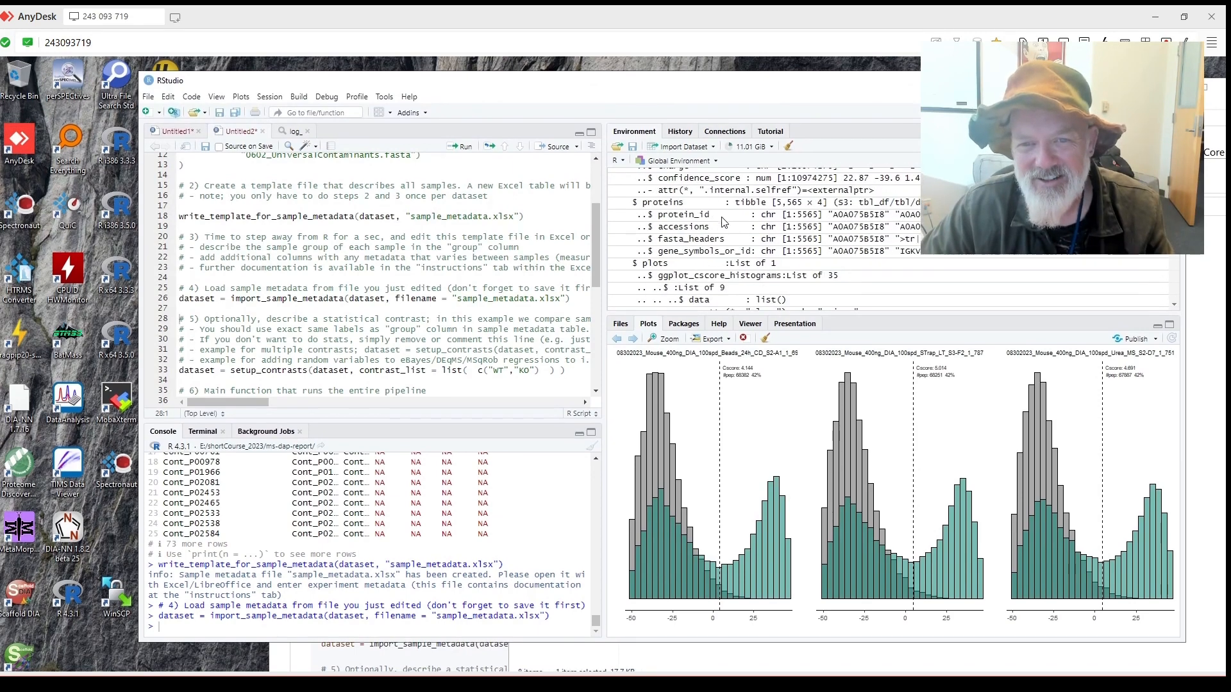
scroll(722, 225, down, 10)
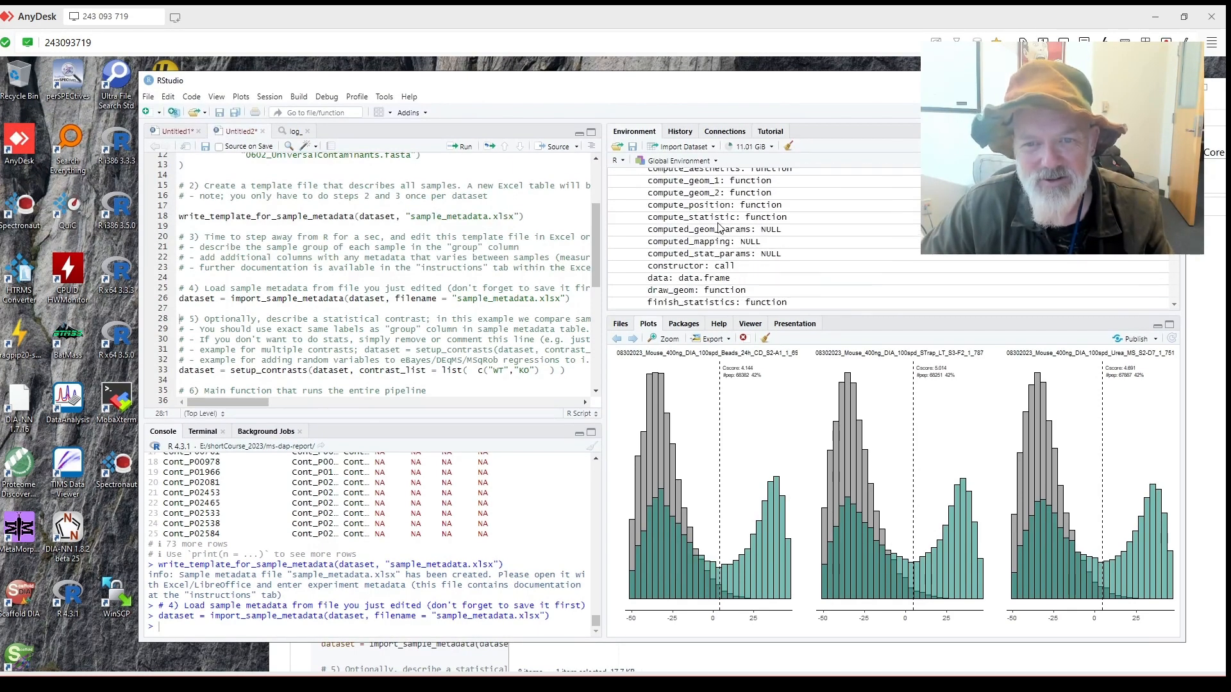
scroll(716, 231, up, 15)
scroll(717, 231, up, 2)
click(614, 188)
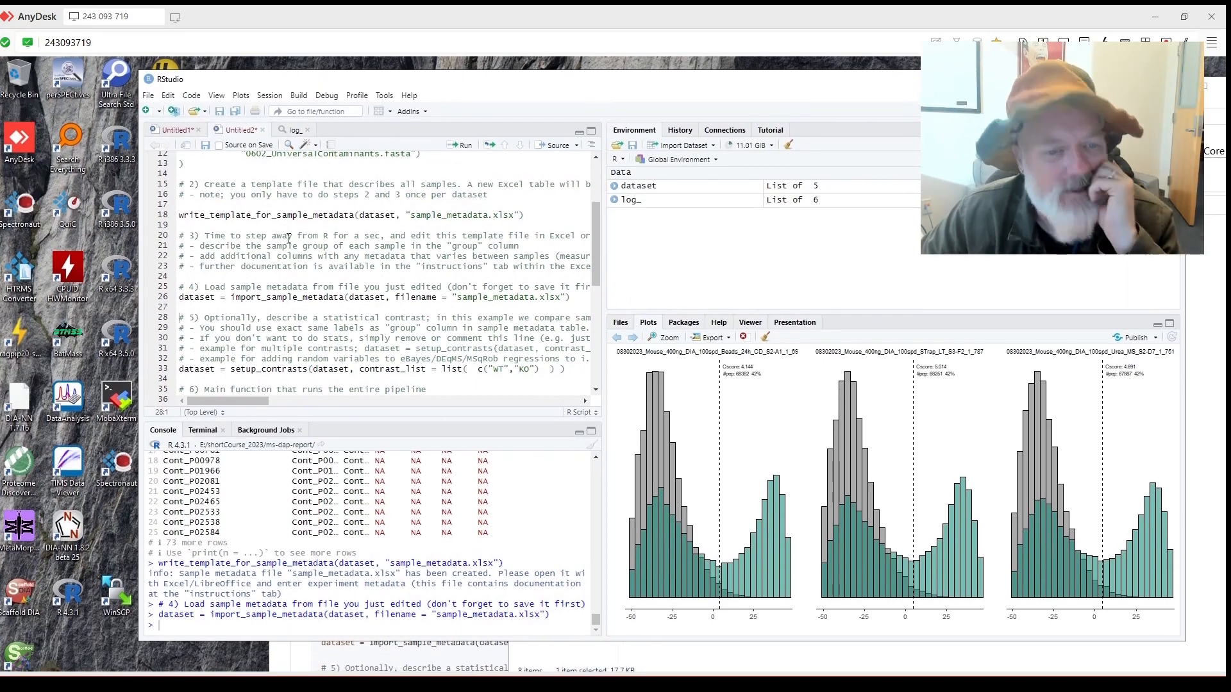
scroll(282, 232, down, 2)
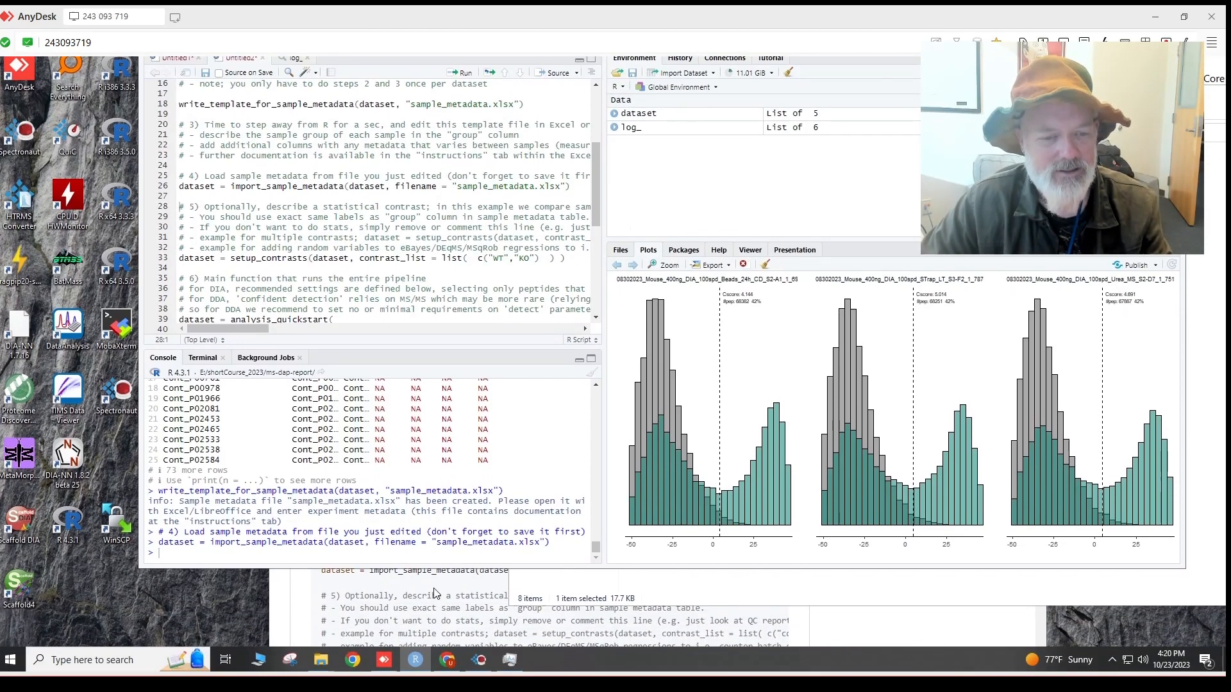
click(435, 593)
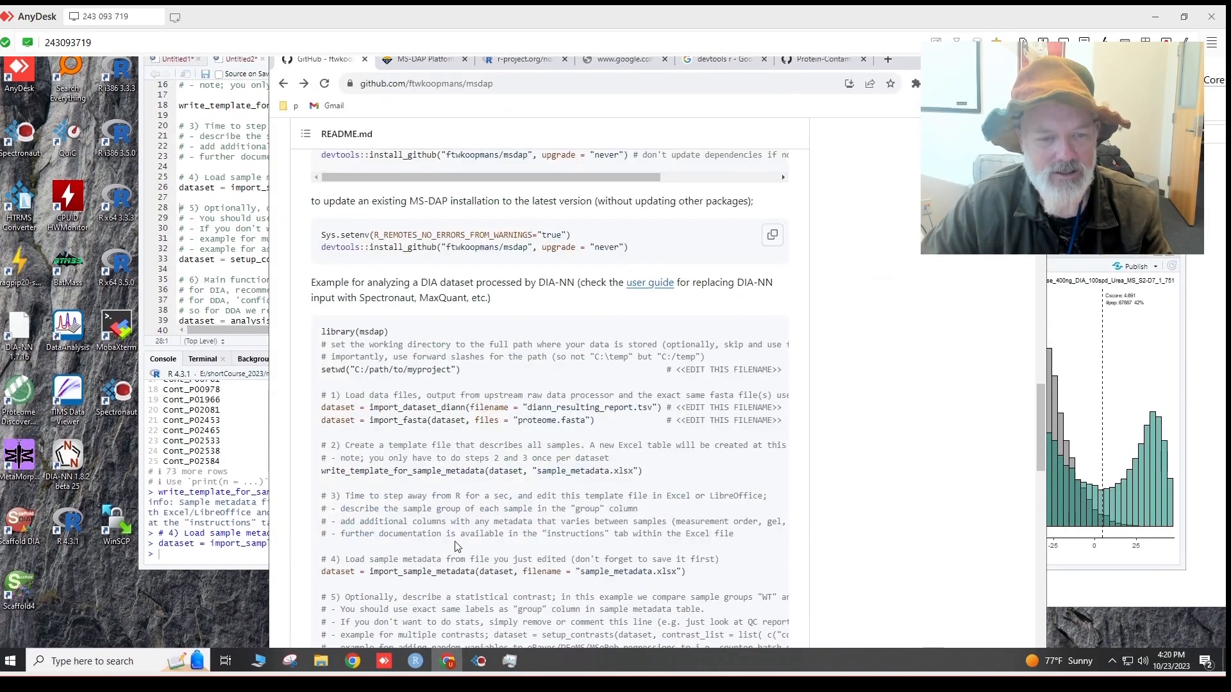
scroll(496, 466, up, 15)
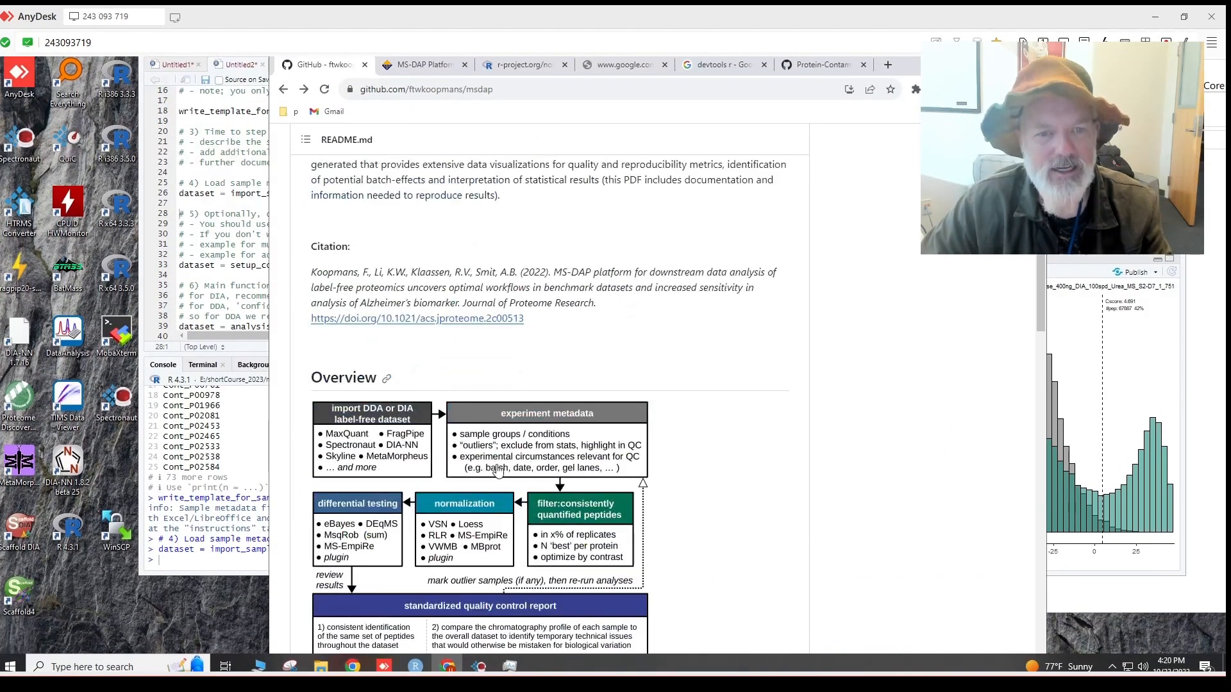
scroll(498, 471, up, 12)
scroll(538, 482, down, 6)
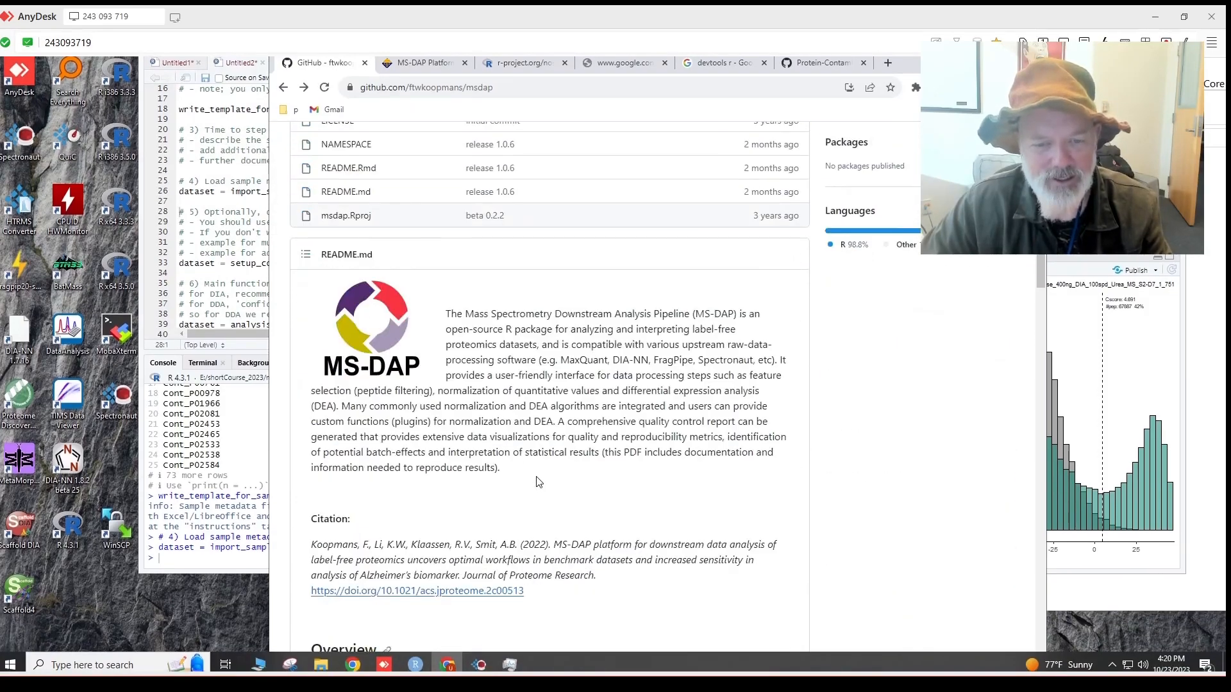
scroll(539, 482, down, 6)
scroll(564, 477, up, 12)
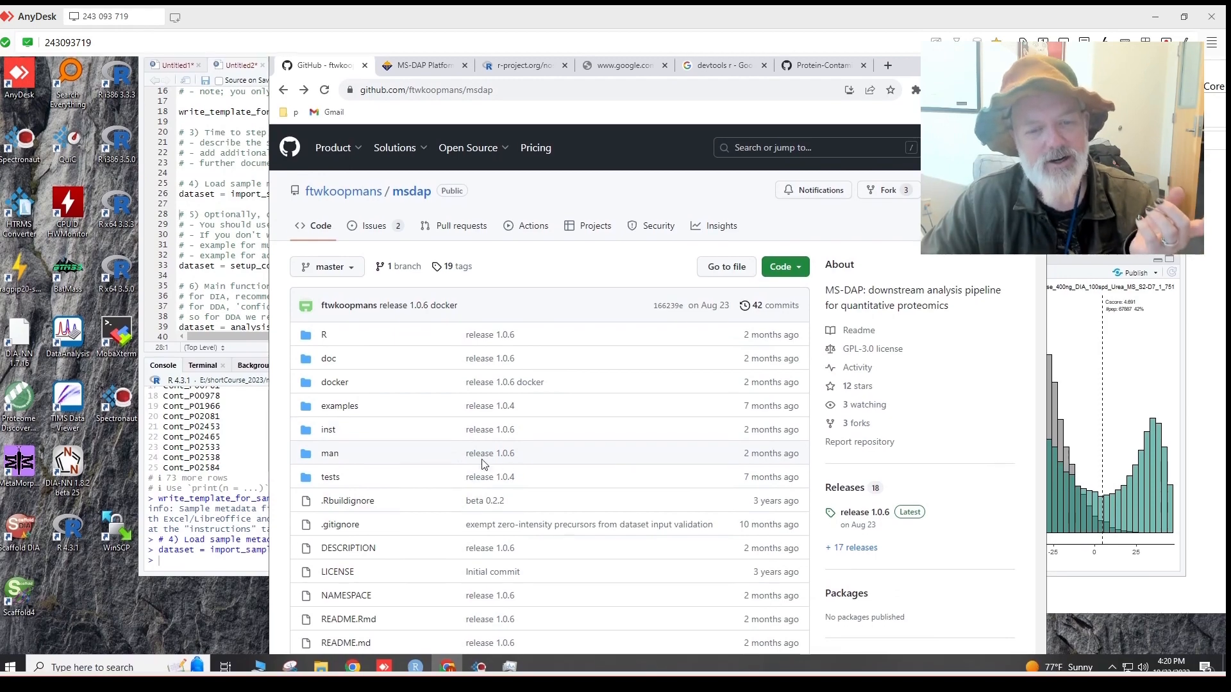
scroll(529, 453, down, 8)
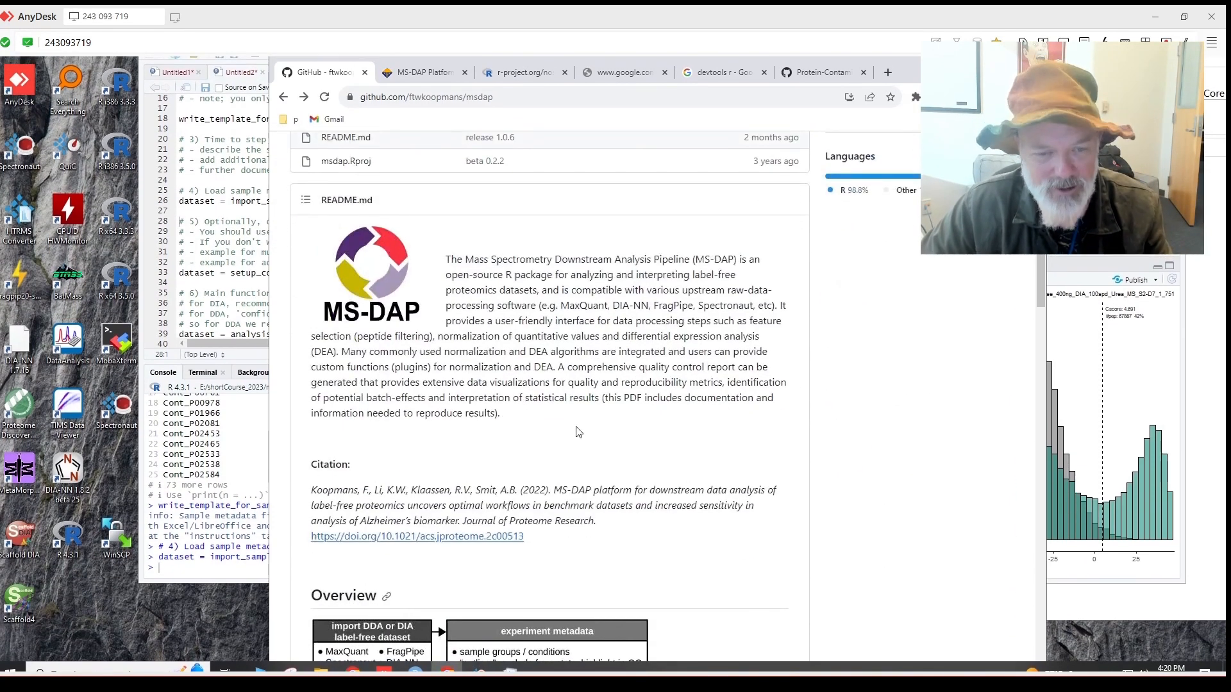
scroll(576, 432, down, 2)
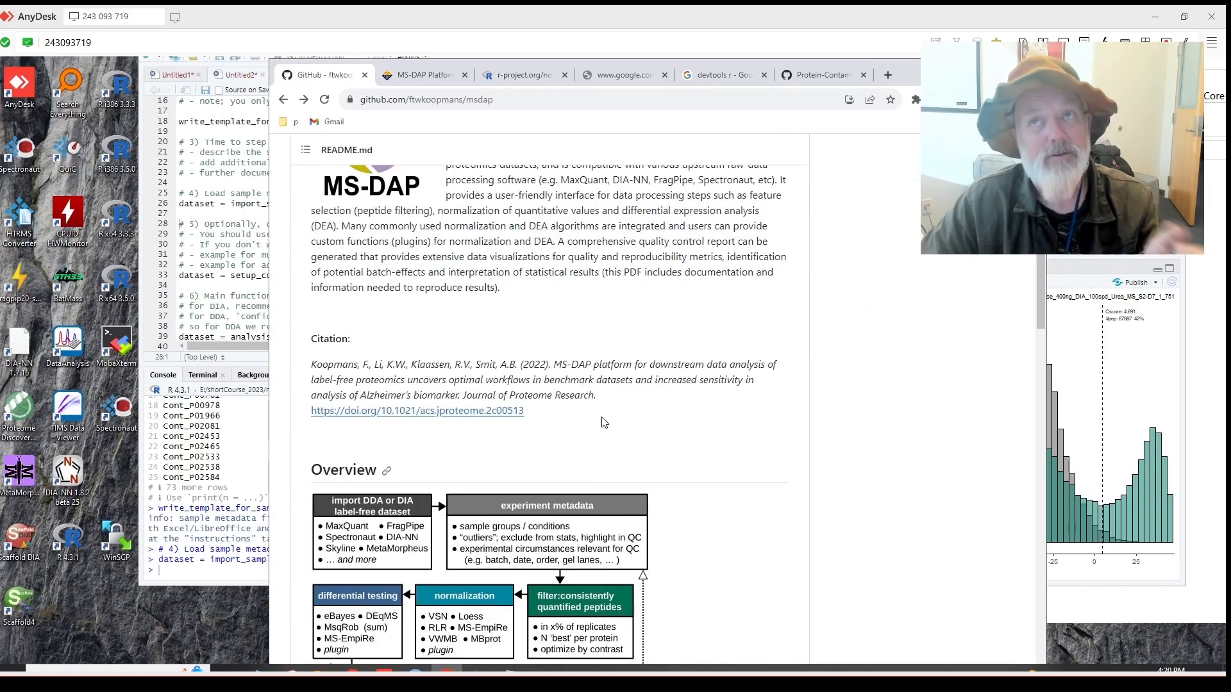
scroll(621, 414, down, 2)
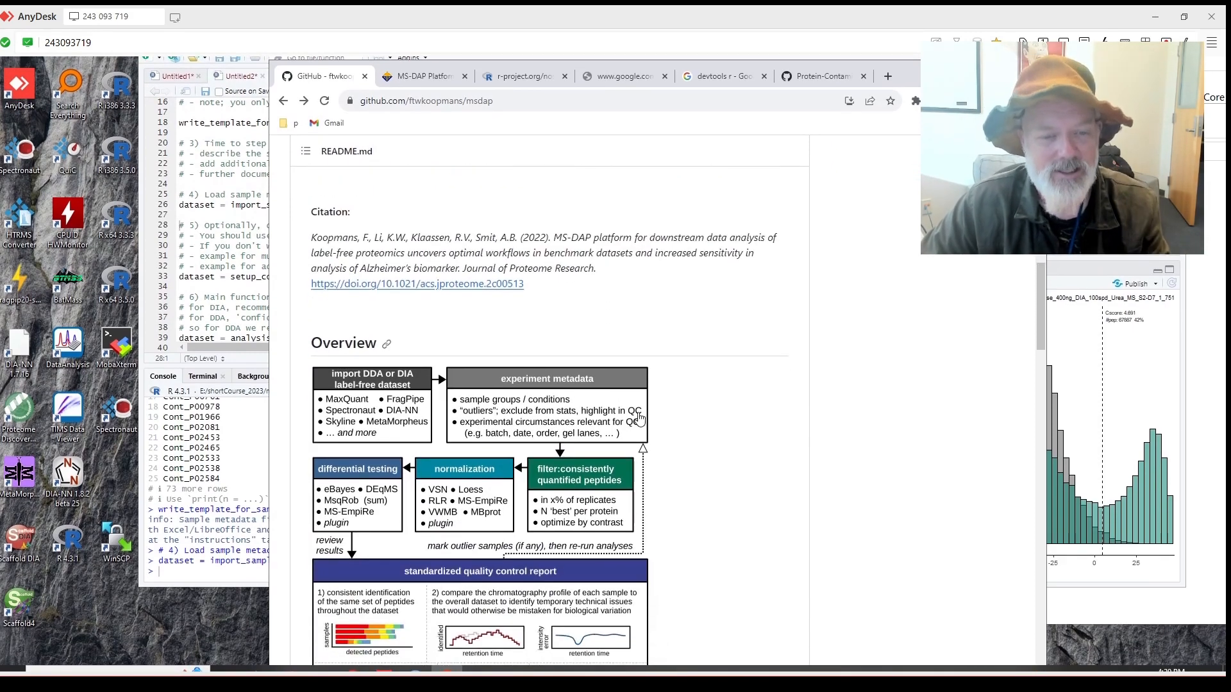
scroll(667, 416, down, 5)
scroll(668, 432, down, 3)
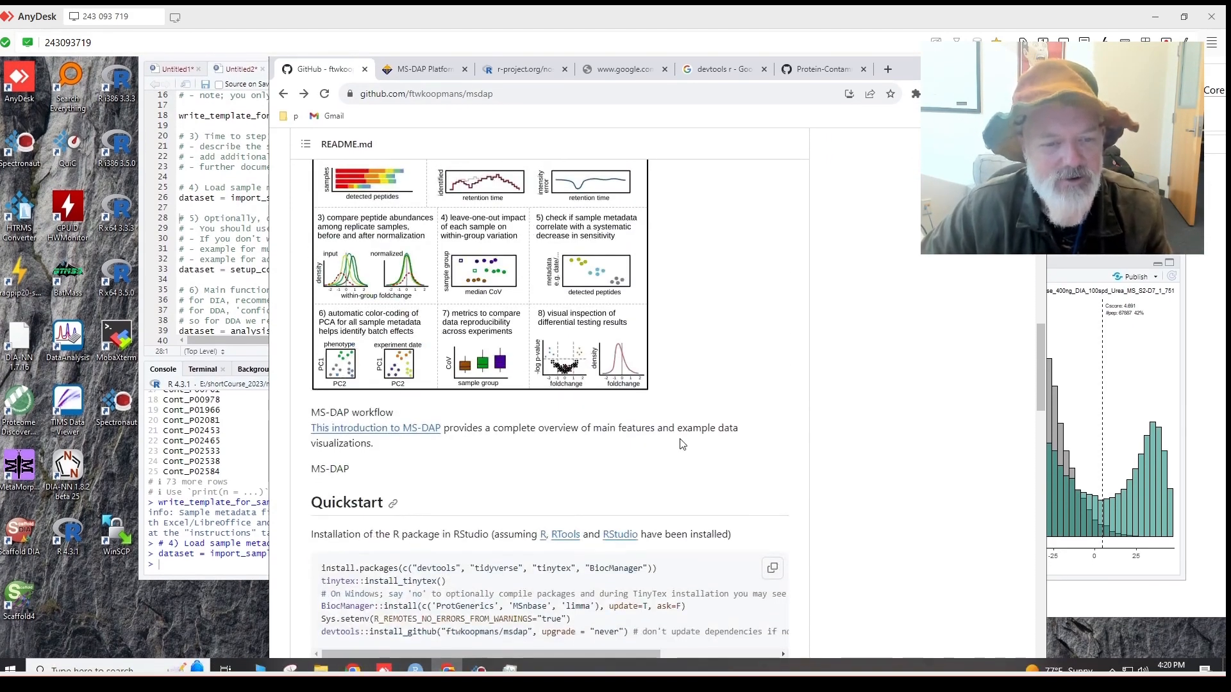
scroll(682, 444, down, 3)
scroll(594, 435, down, 3)
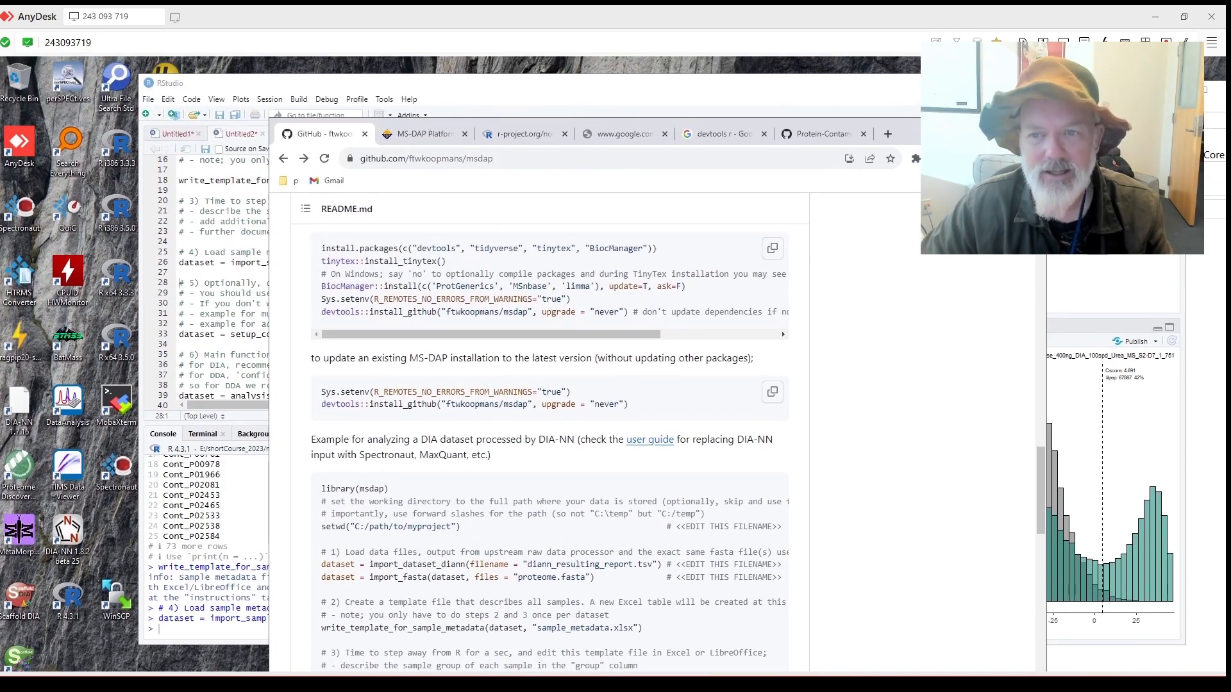
drag(917, 129, 898, 151)
Open sample_metadata.xlsx from ms-dap-report and copy the beads2h label in D5.
click(1099, 658)
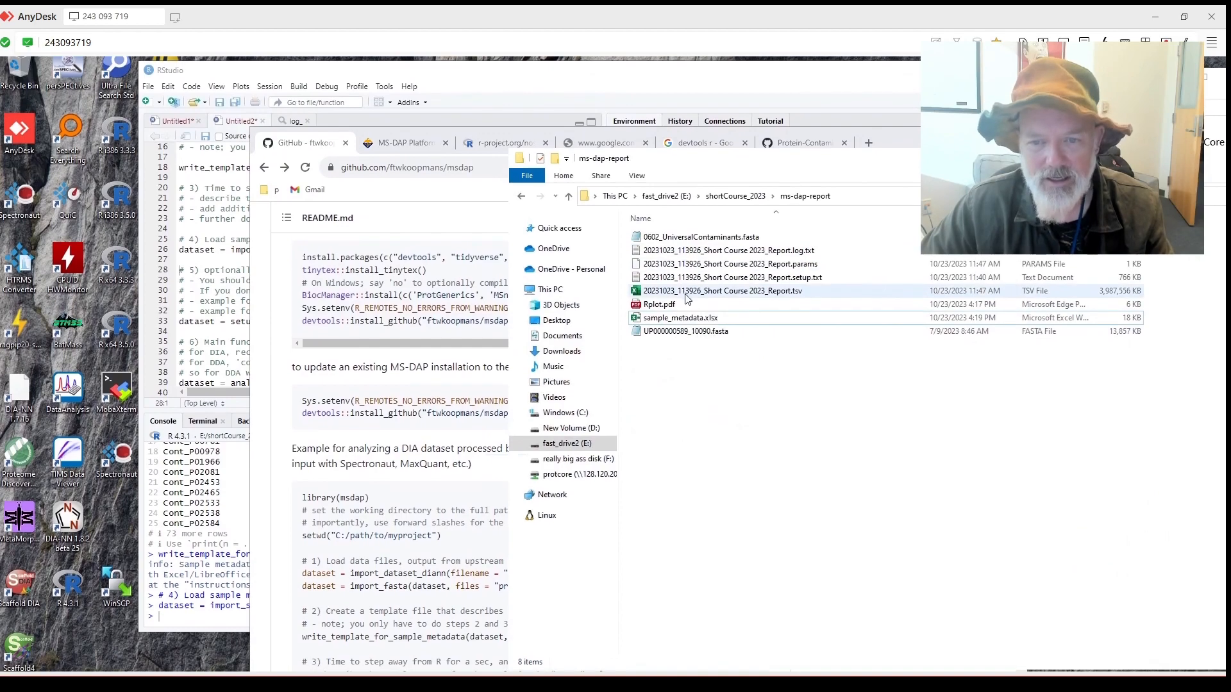
click(692, 318)
double_click(694, 313)
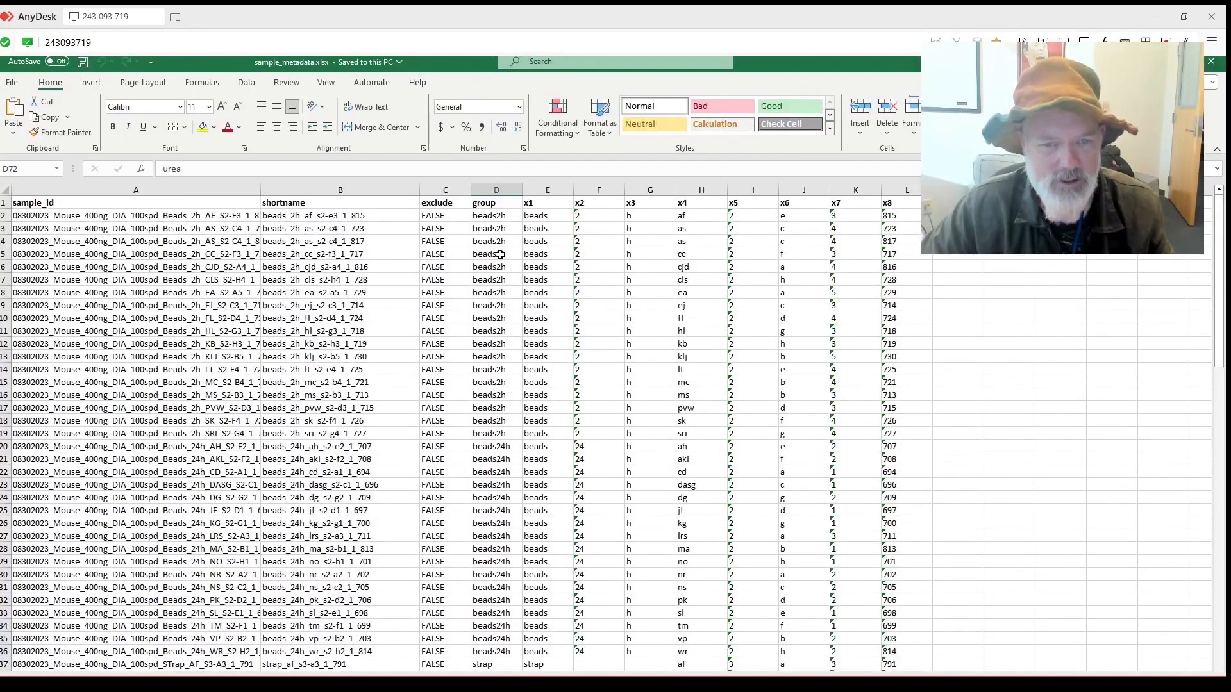
click(500, 254)
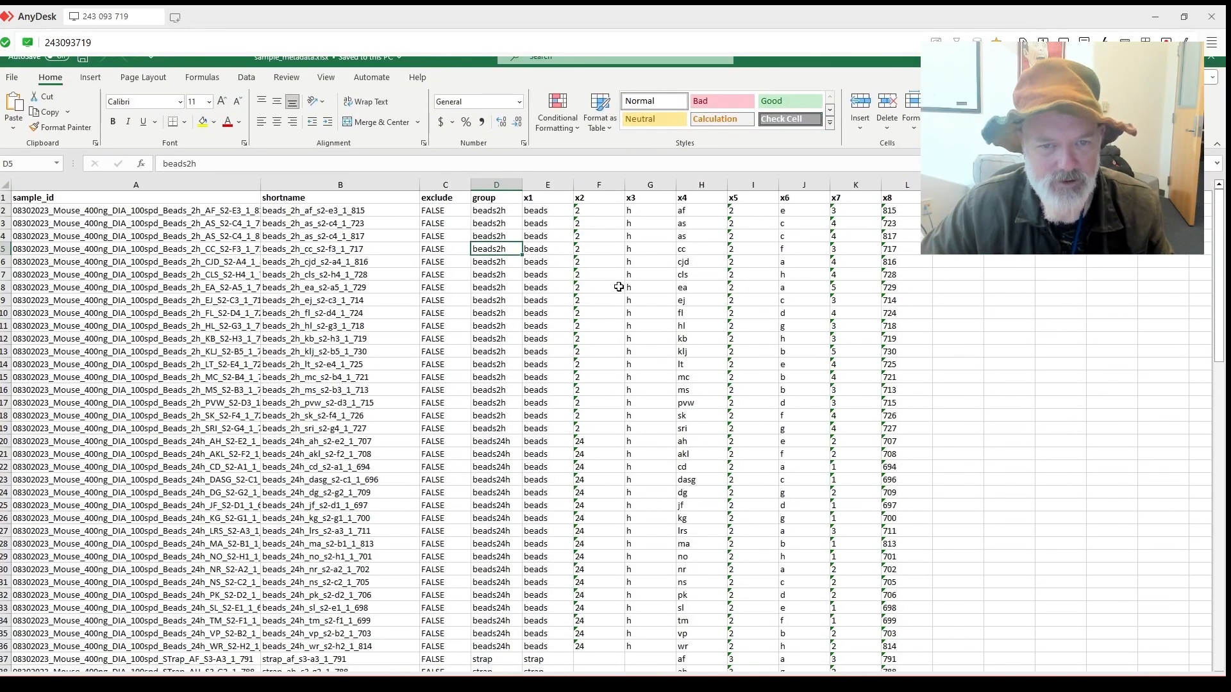
key(ctrl+c)
Restore the Excel window and return to the RStudio script.
drag(440, 72, 734, 320)
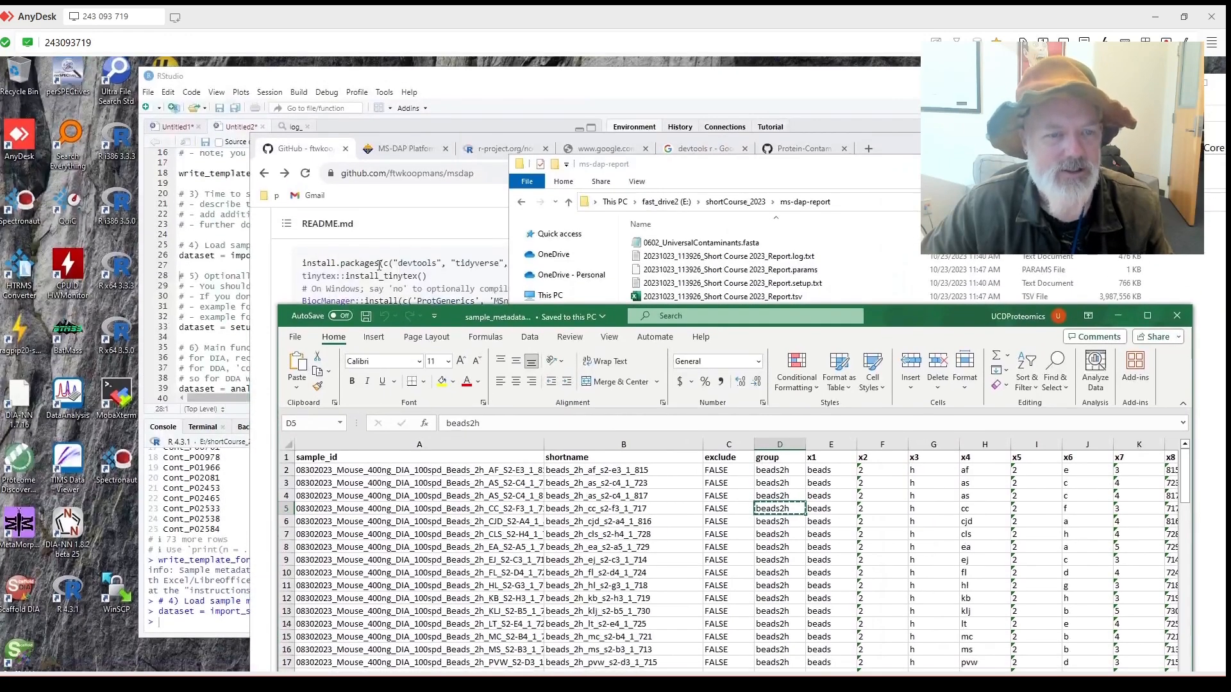
click(334, 266)
click(213, 295)
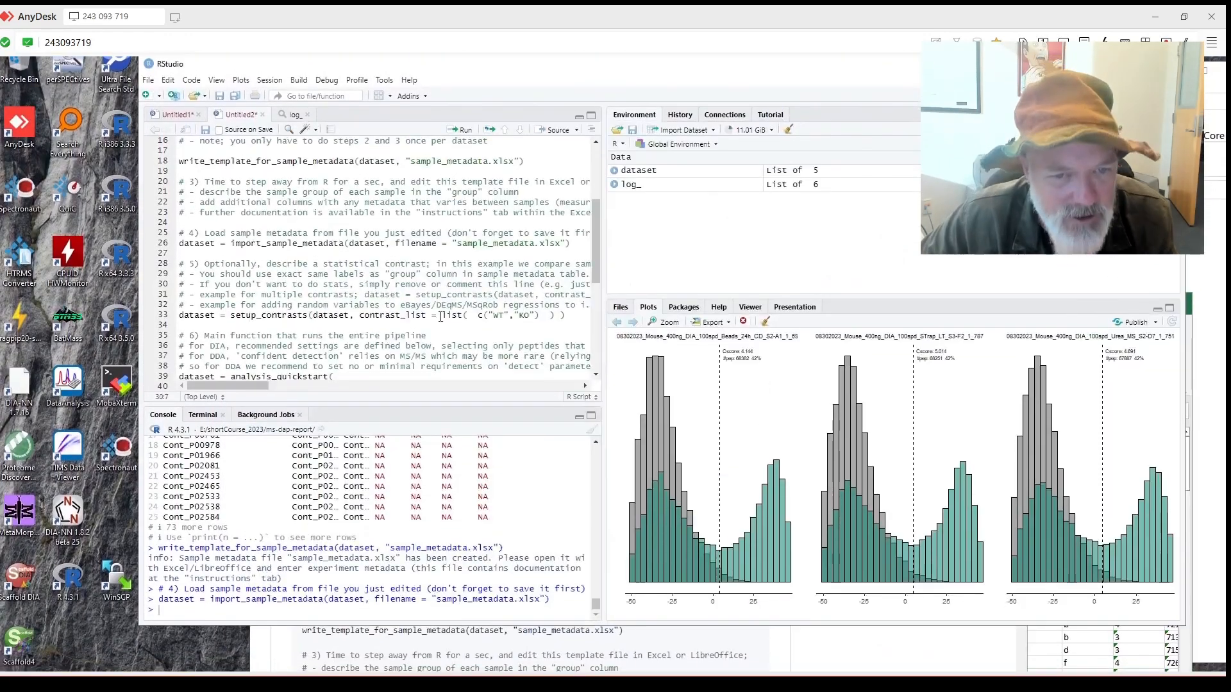
Enter beads2h in place of WT in the contrast line.
click(493, 316)
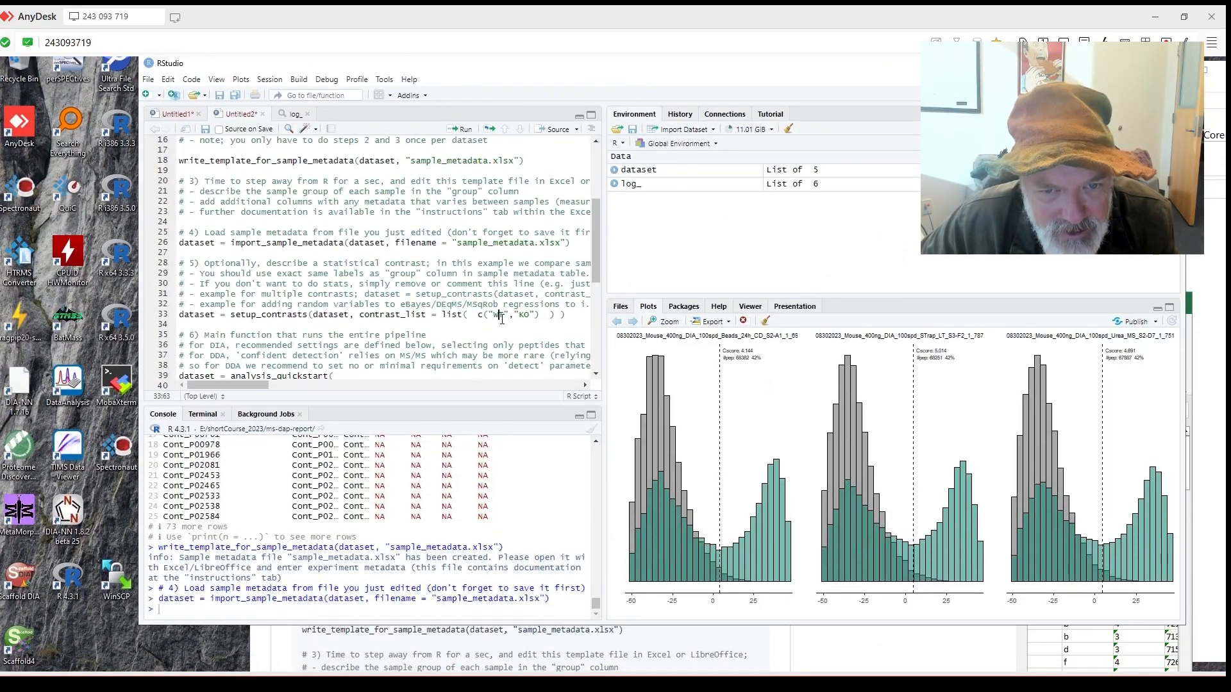
click(494, 317)
click(497, 317)
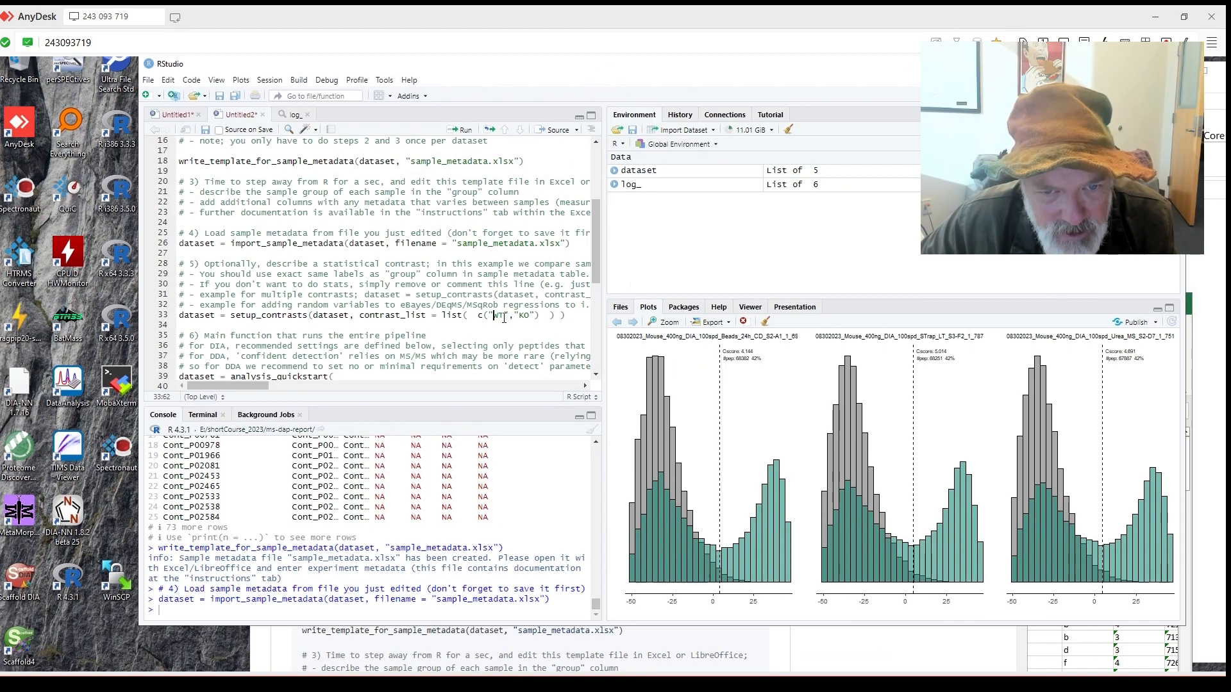
text(beads2h)
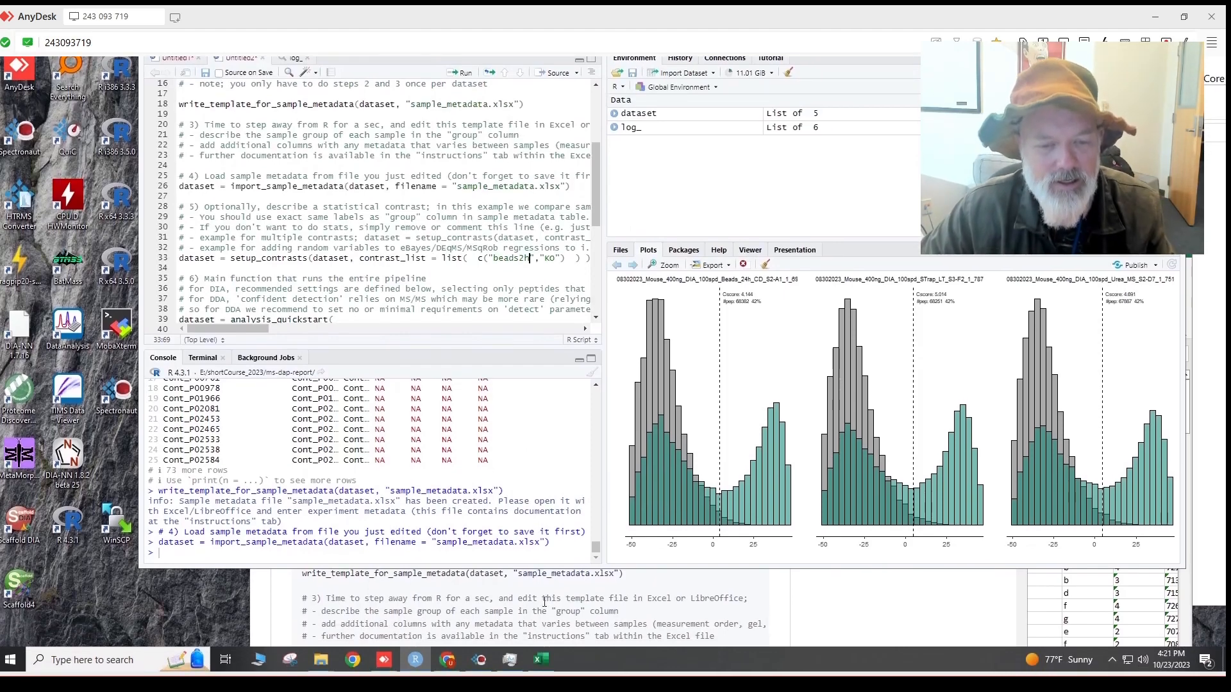
Close the workbook without saving and replace KO with beads24h in the contrast.
click(540, 660)
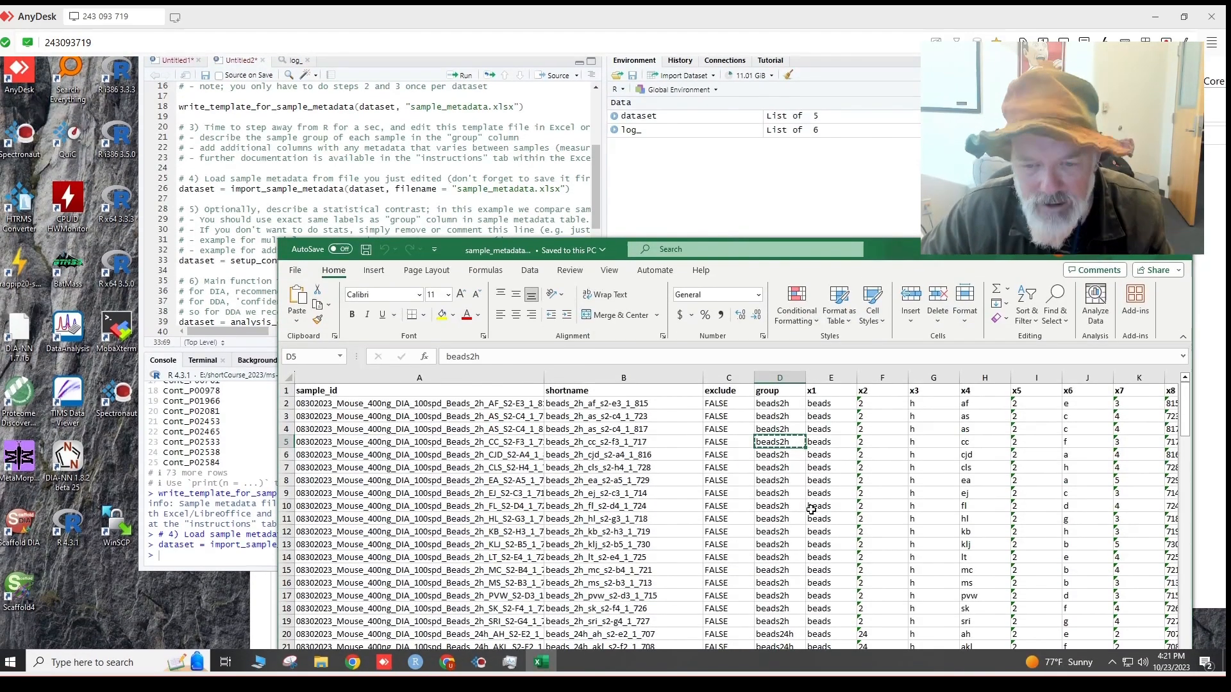
scroll(778, 499, down, 4)
double_click(779, 499)
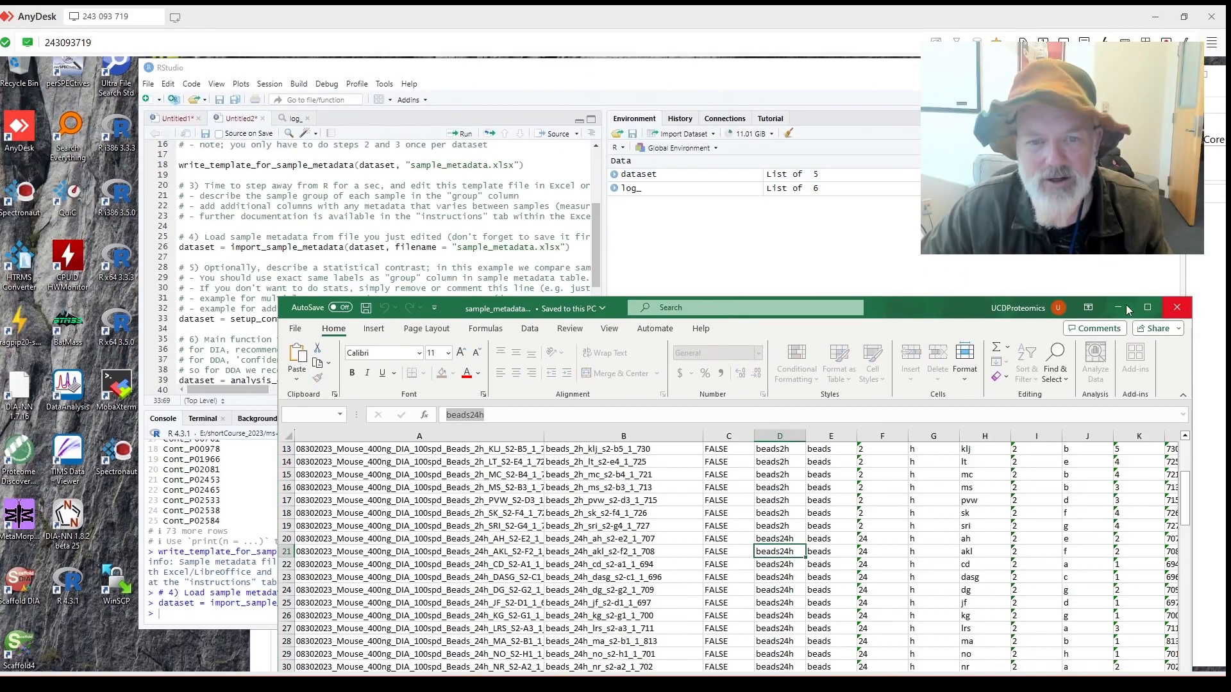
click(1177, 303)
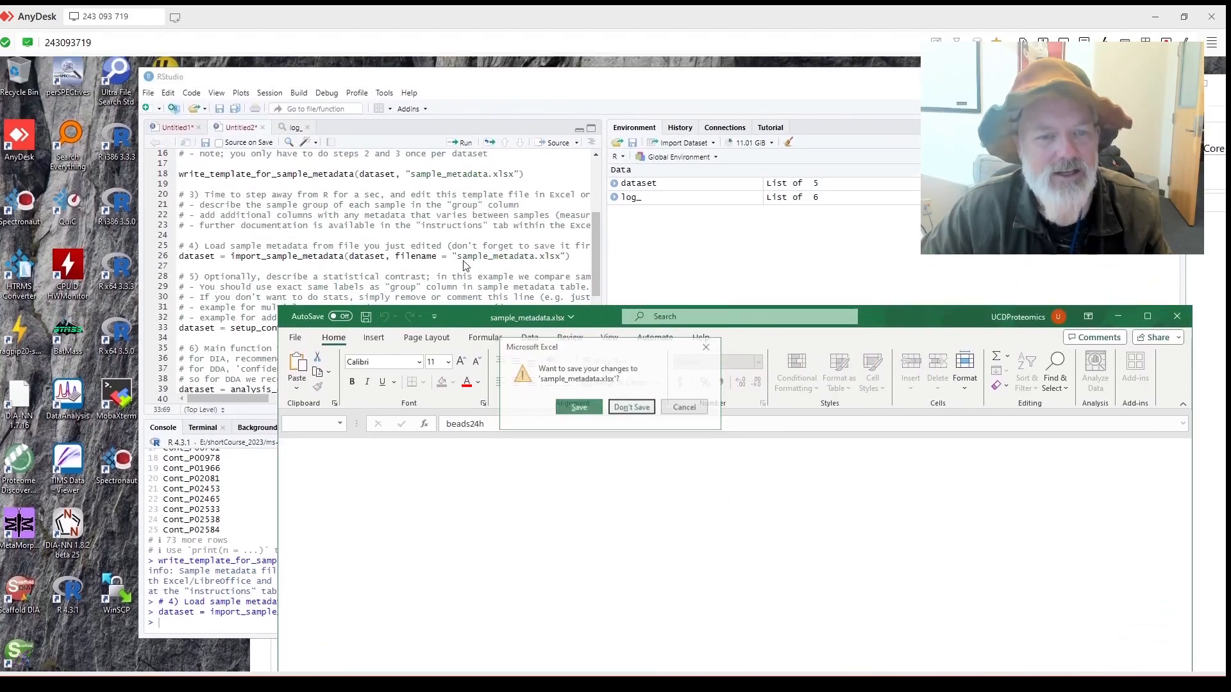
click(628, 373)
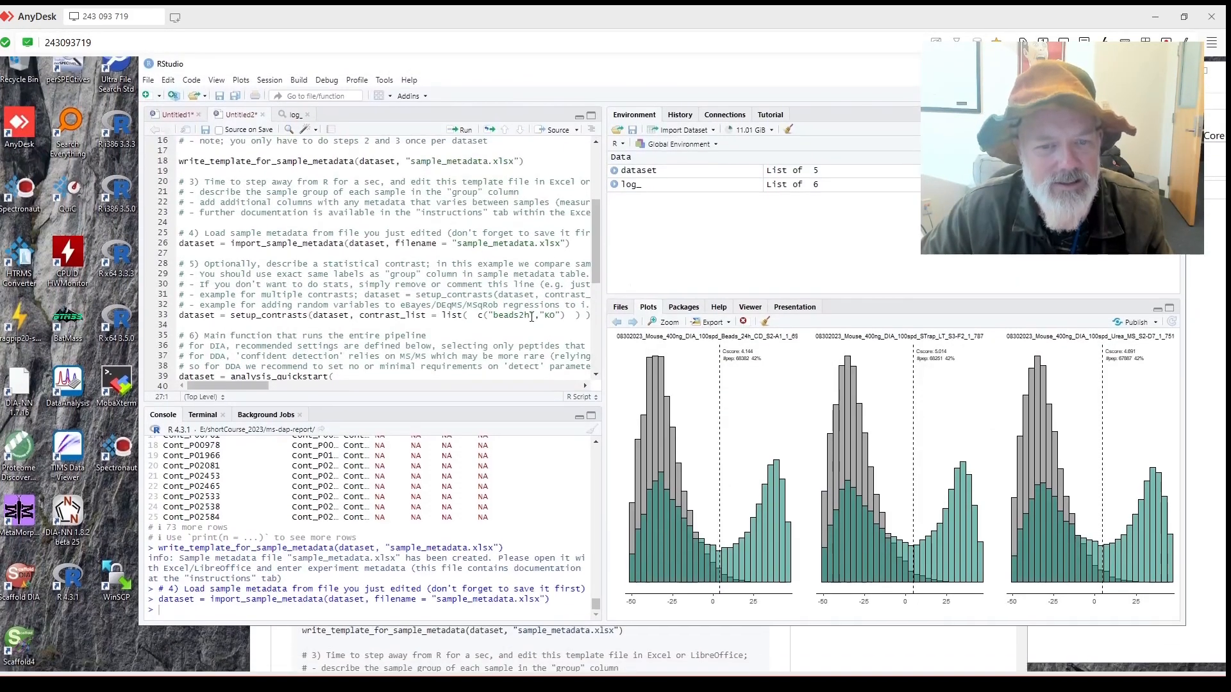
double_click(550, 314)
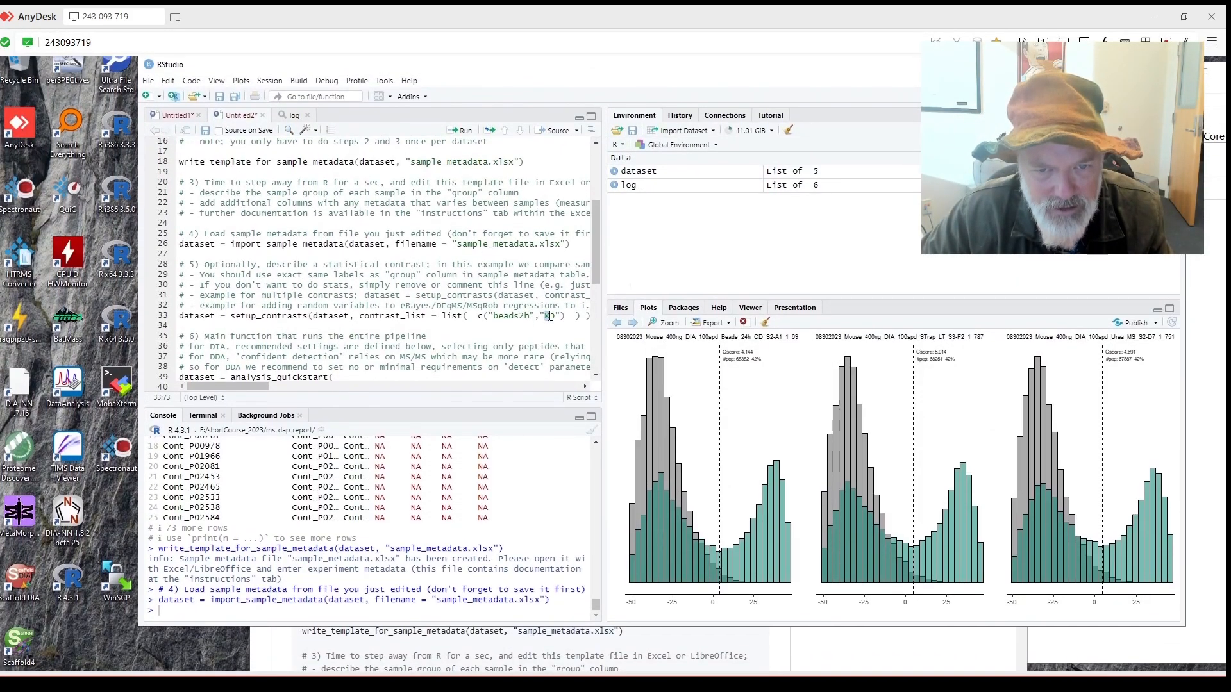
text(beads24h)
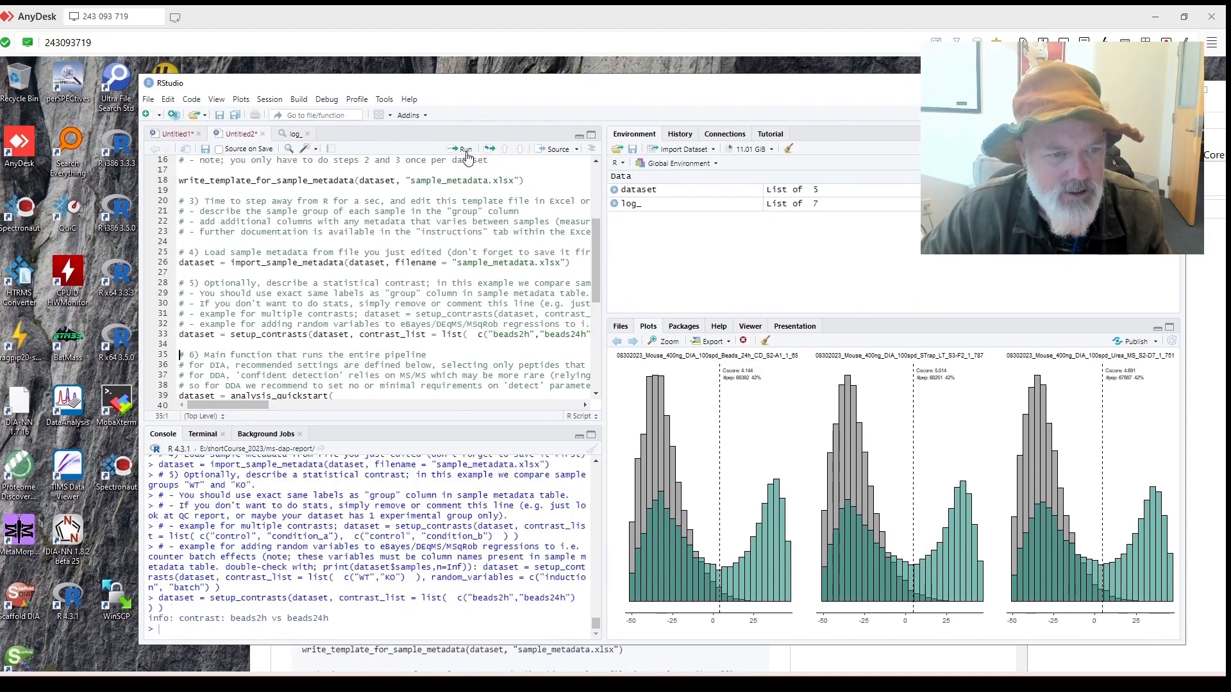
scroll(357, 312, down, 2)
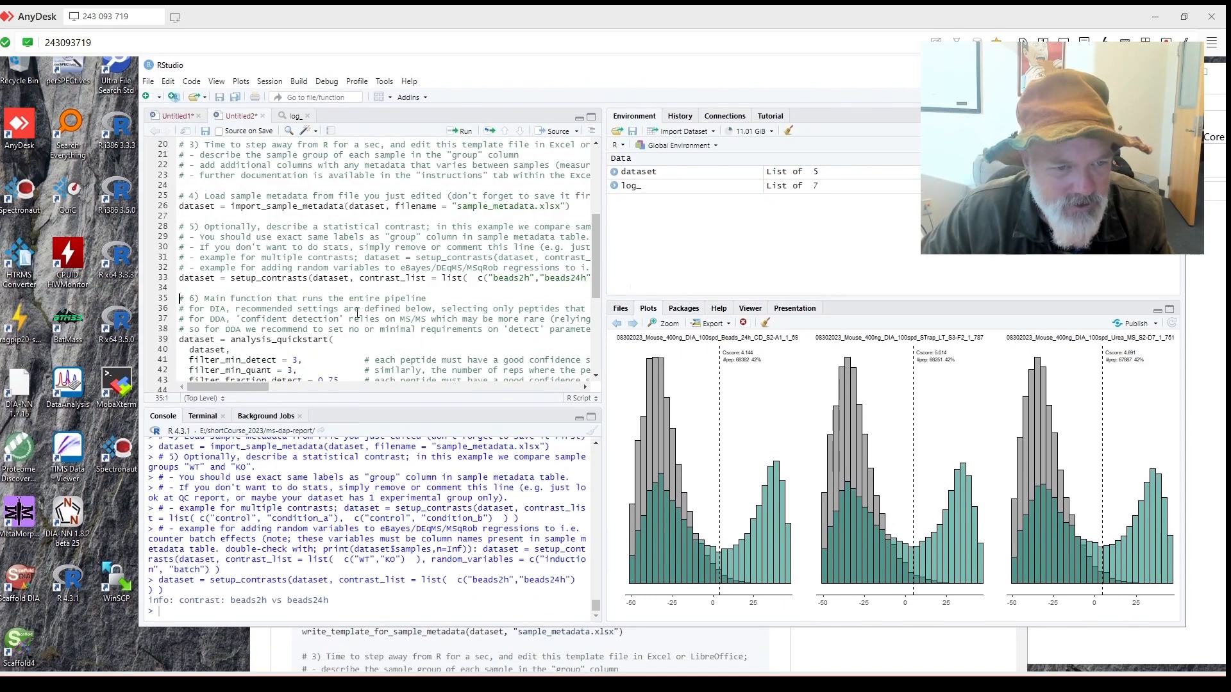
scroll(357, 312, down, 3)
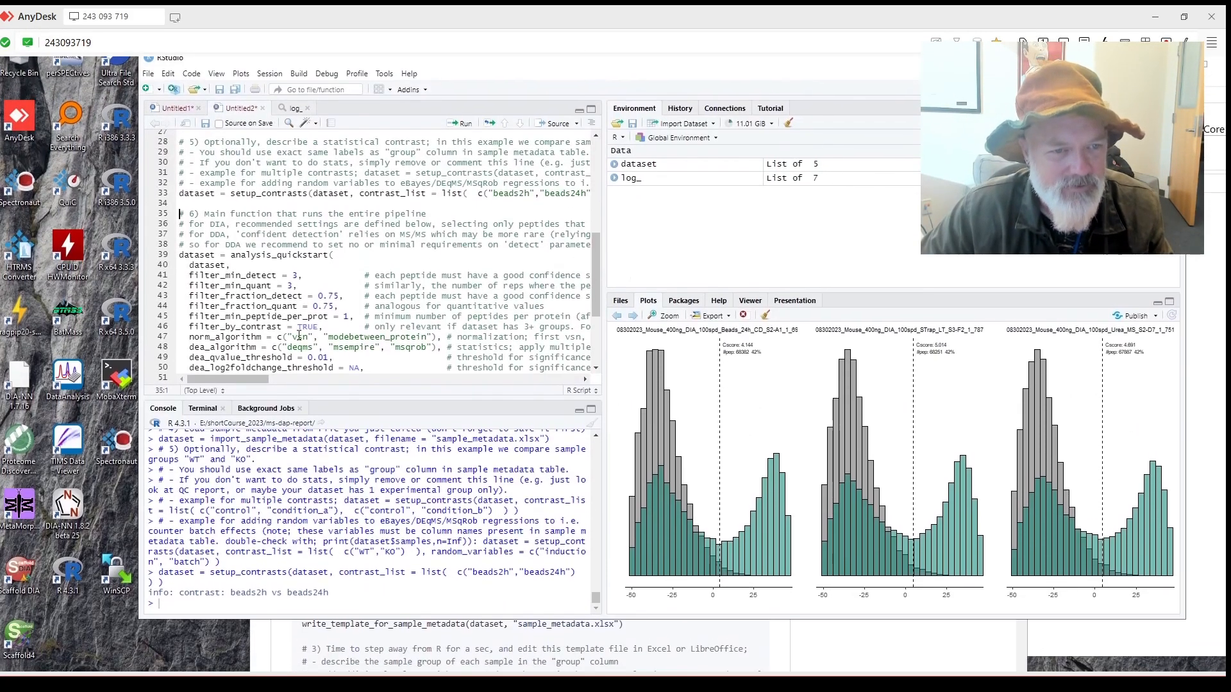
click(273, 324)
drag(181, 273, 206, 364)
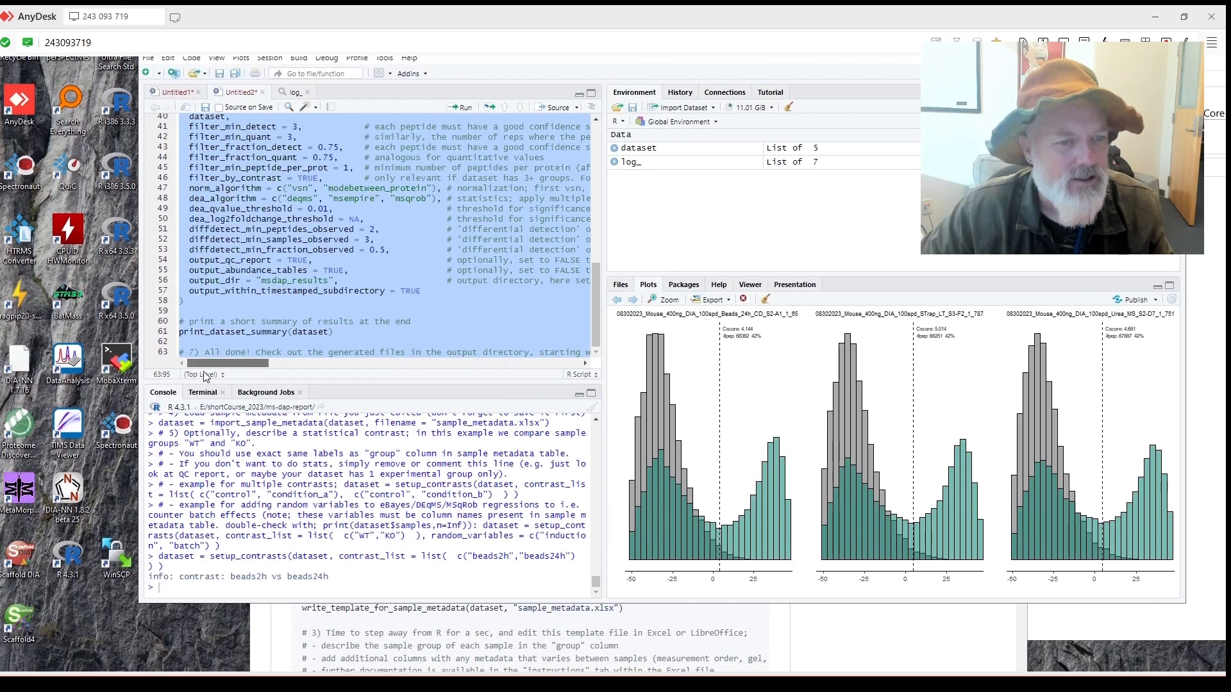
scroll(418, 272, up, 2)
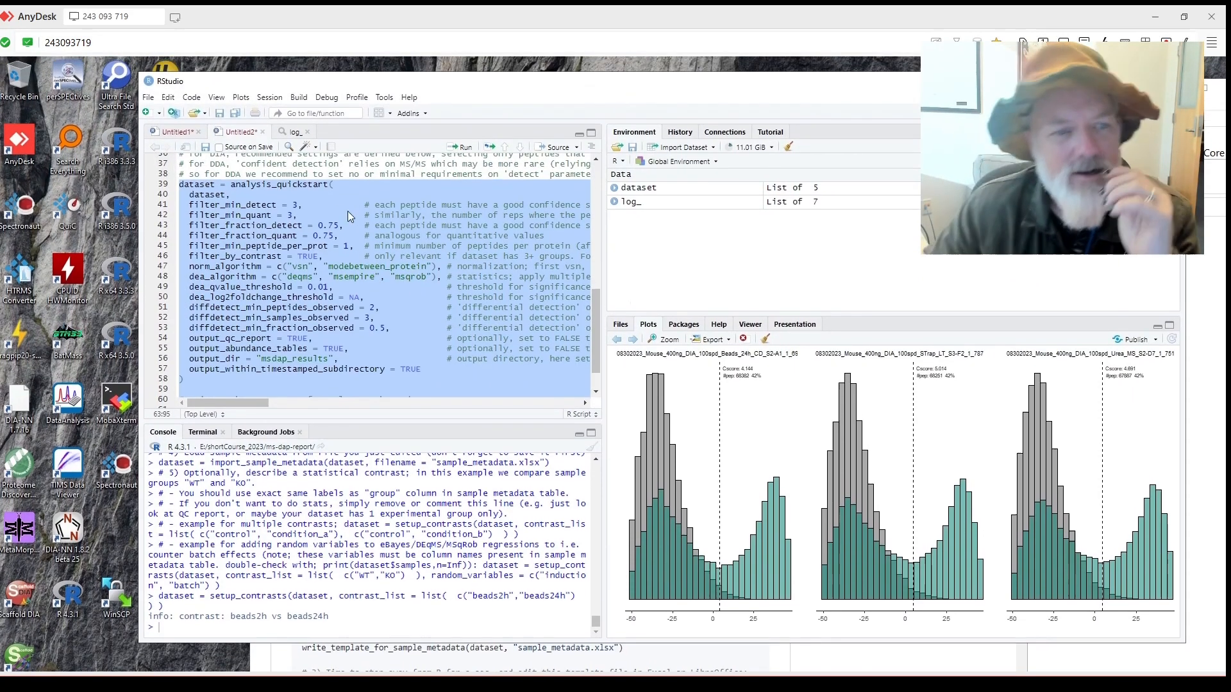
click(340, 195)
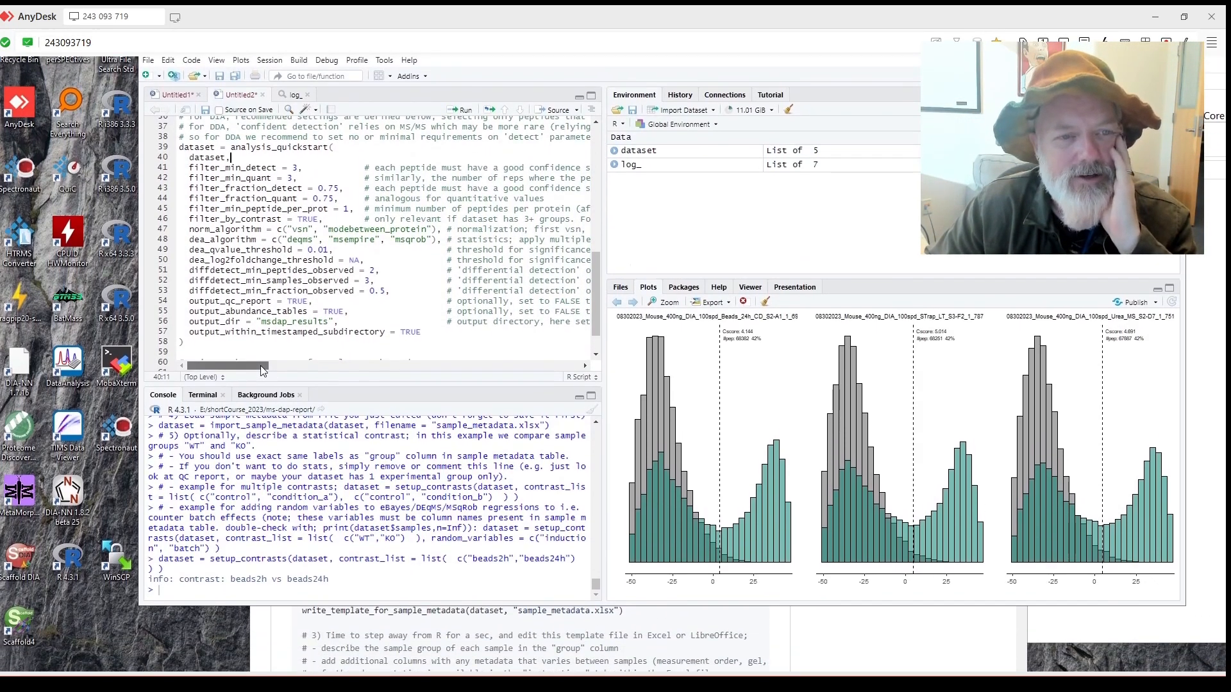
drag(263, 367, 234, 382)
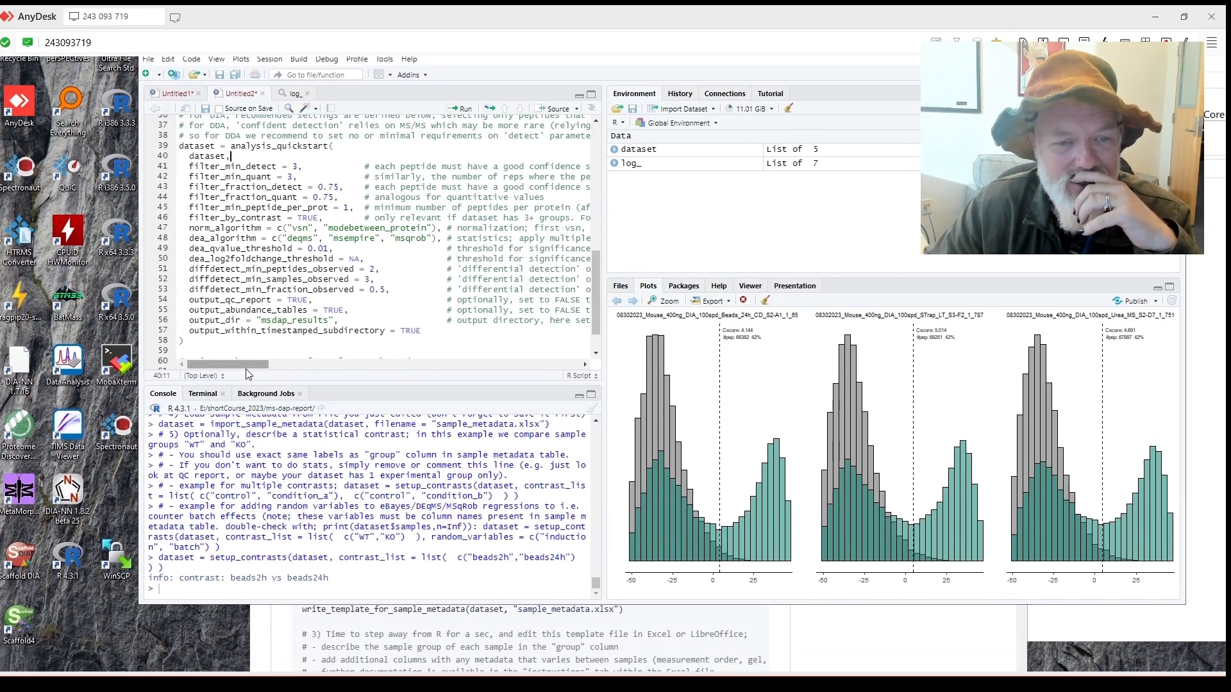
Read the script comments, then select from the analysis_quickstart call on line 39 to the end.
drag(255, 375, 205, 392)
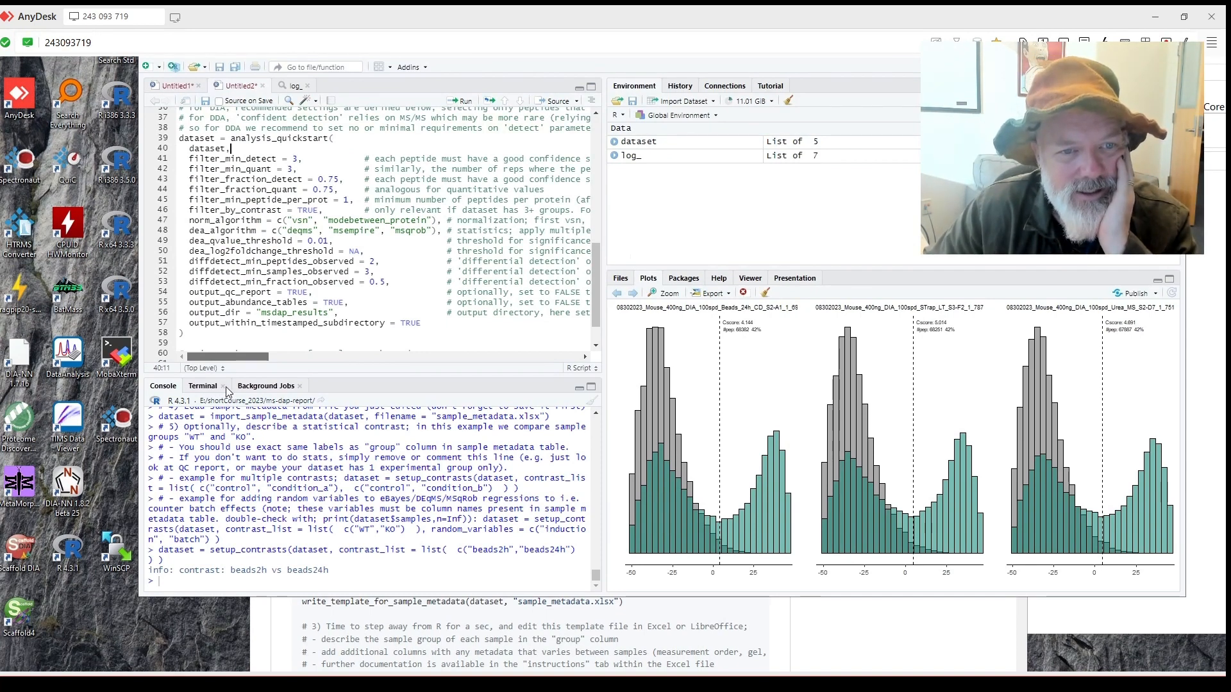
drag(244, 392, 243, 425)
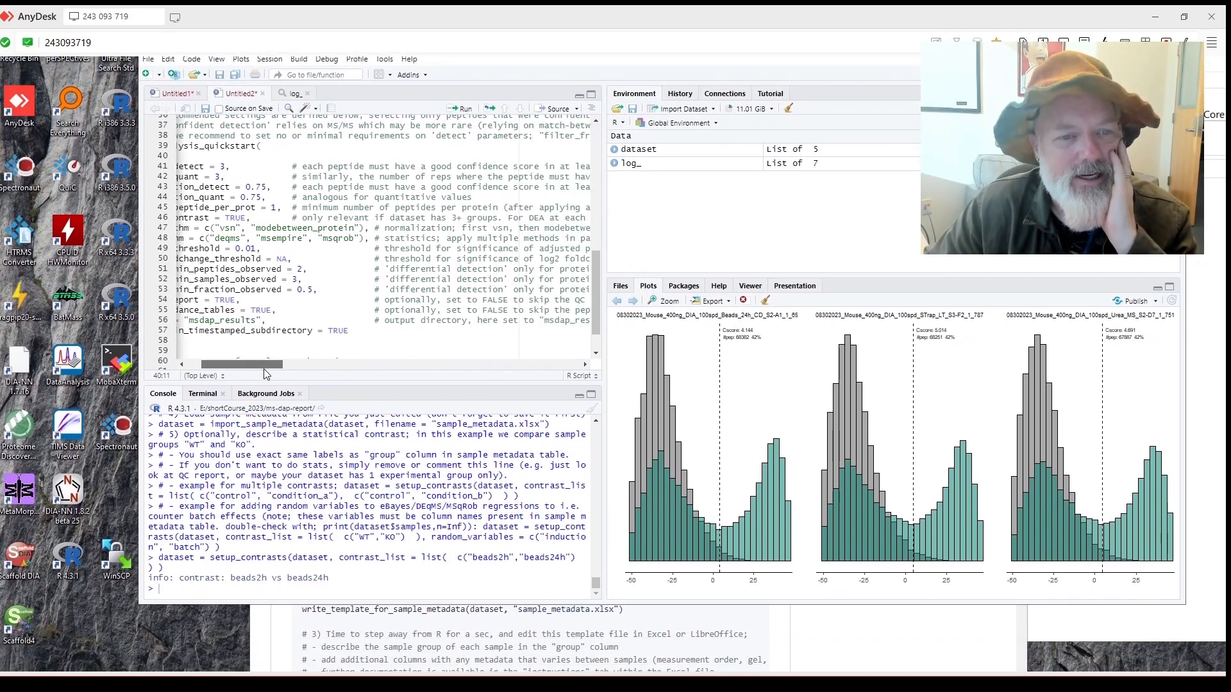
drag(250, 371, 249, 373)
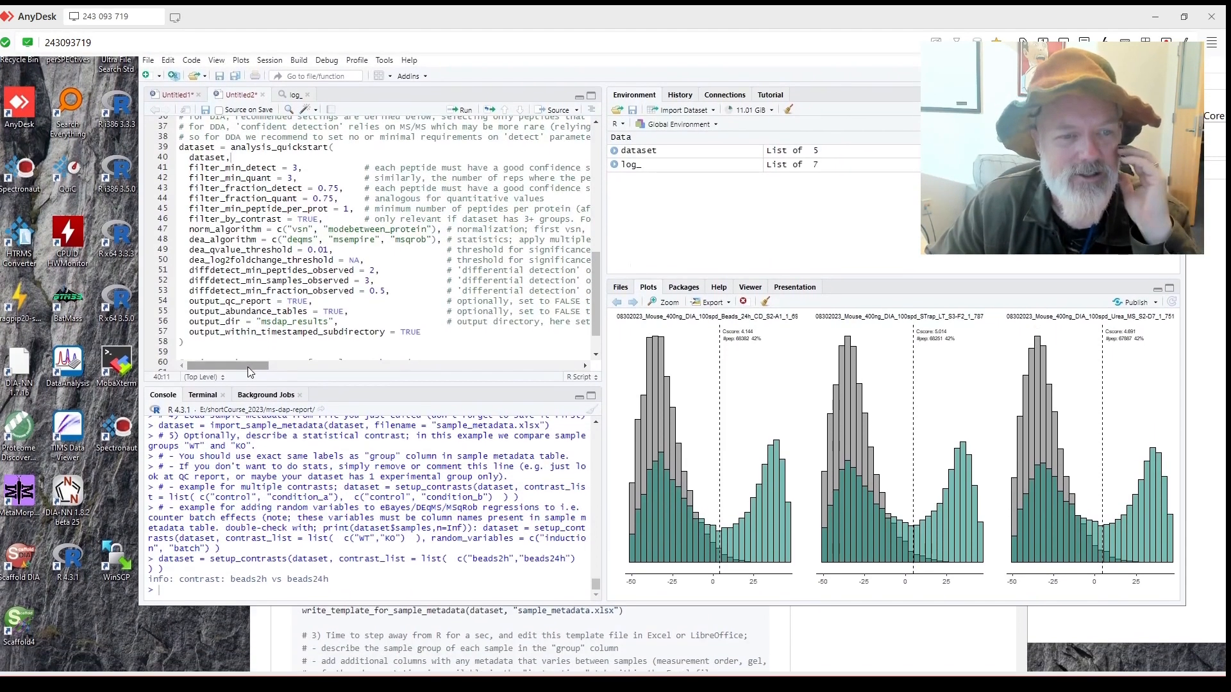
drag(252, 397, 259, 397)
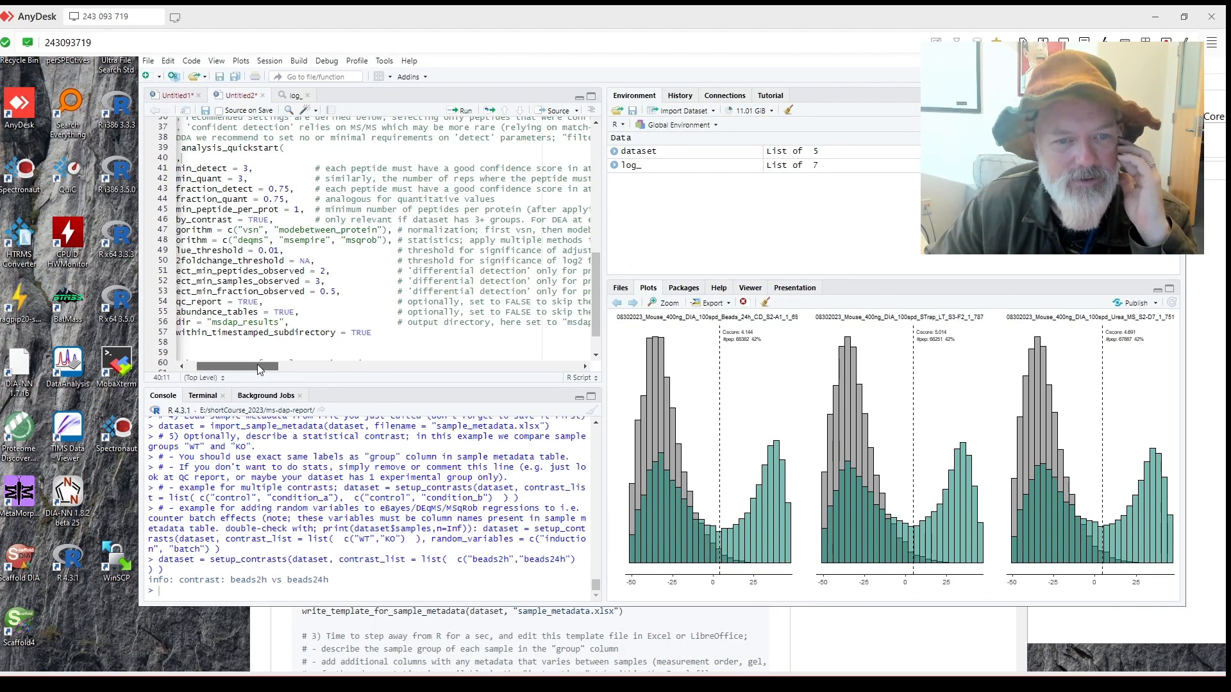
mouse_move(257, 364)
mouse_down()
mouse_move(291, 376)
mouse_move(242, 382)
mouse_up()
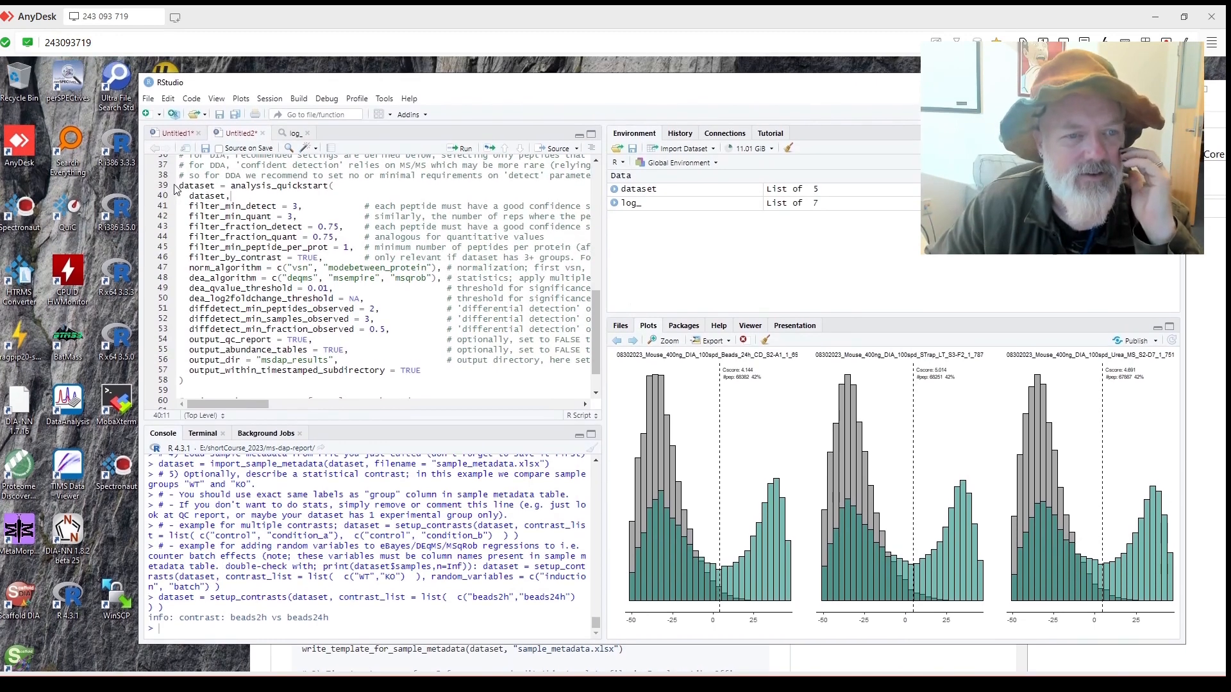
drag(182, 185, 327, 420)
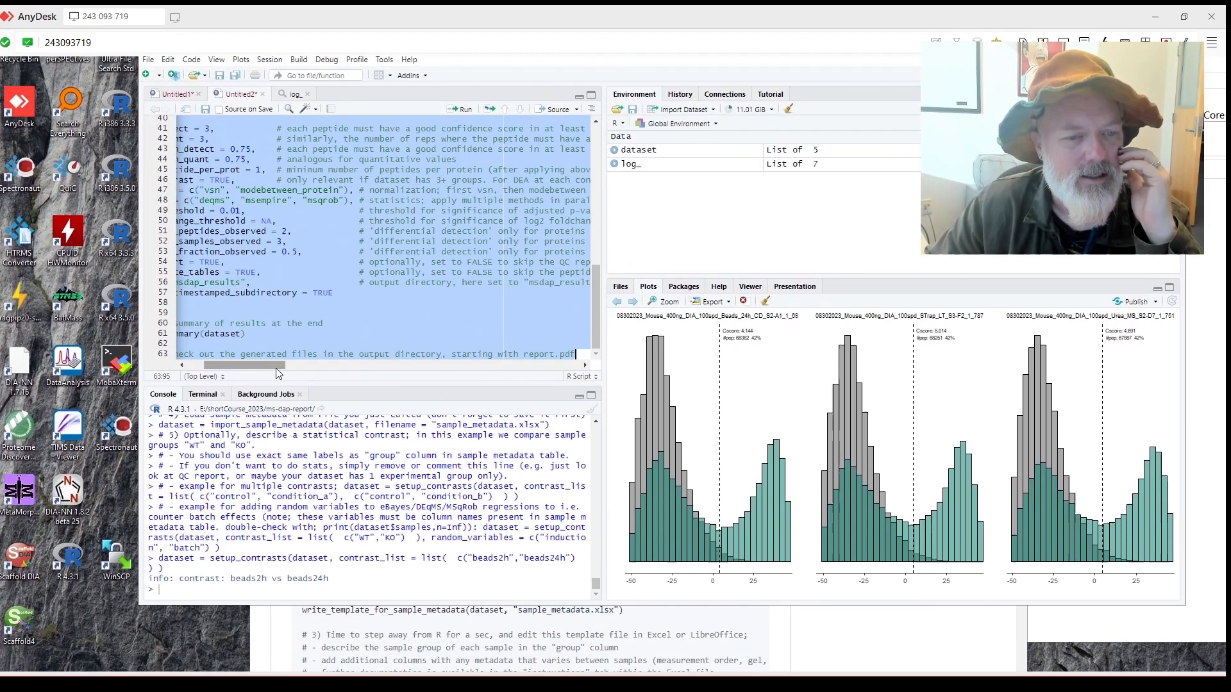
Run the selected analysis code and allow the R session through the firewall on private networks.
drag(275, 366, 224, 368)
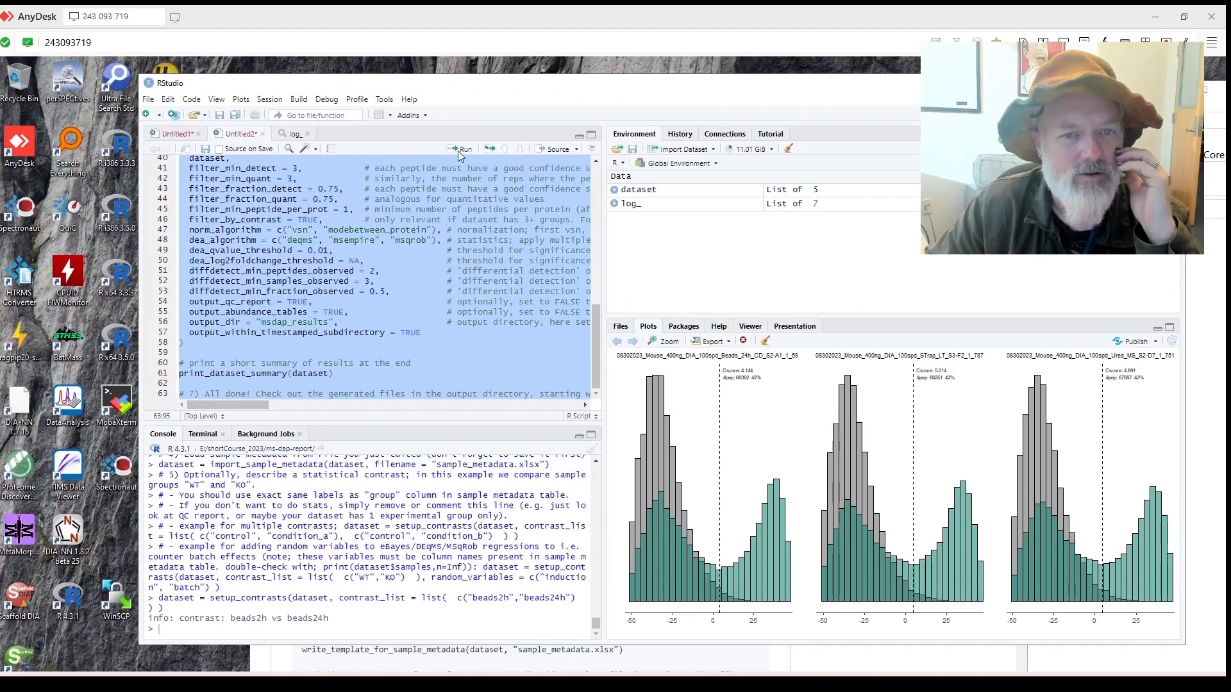
click(463, 150)
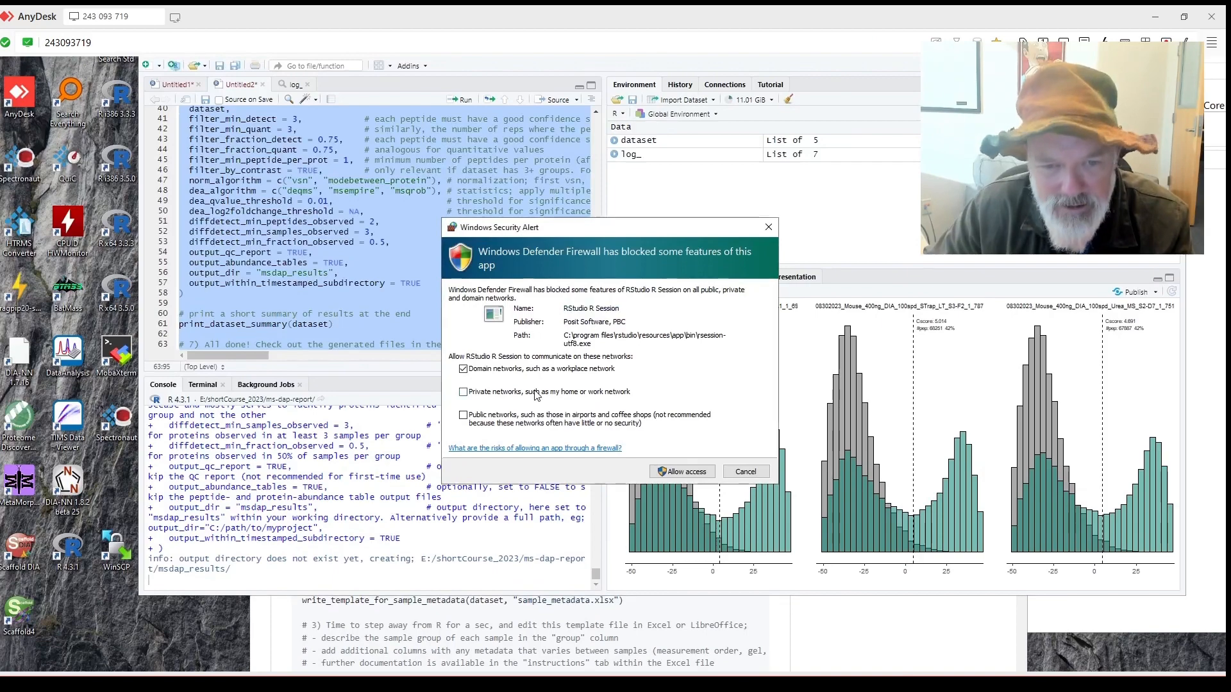
click(536, 392)
click(523, 416)
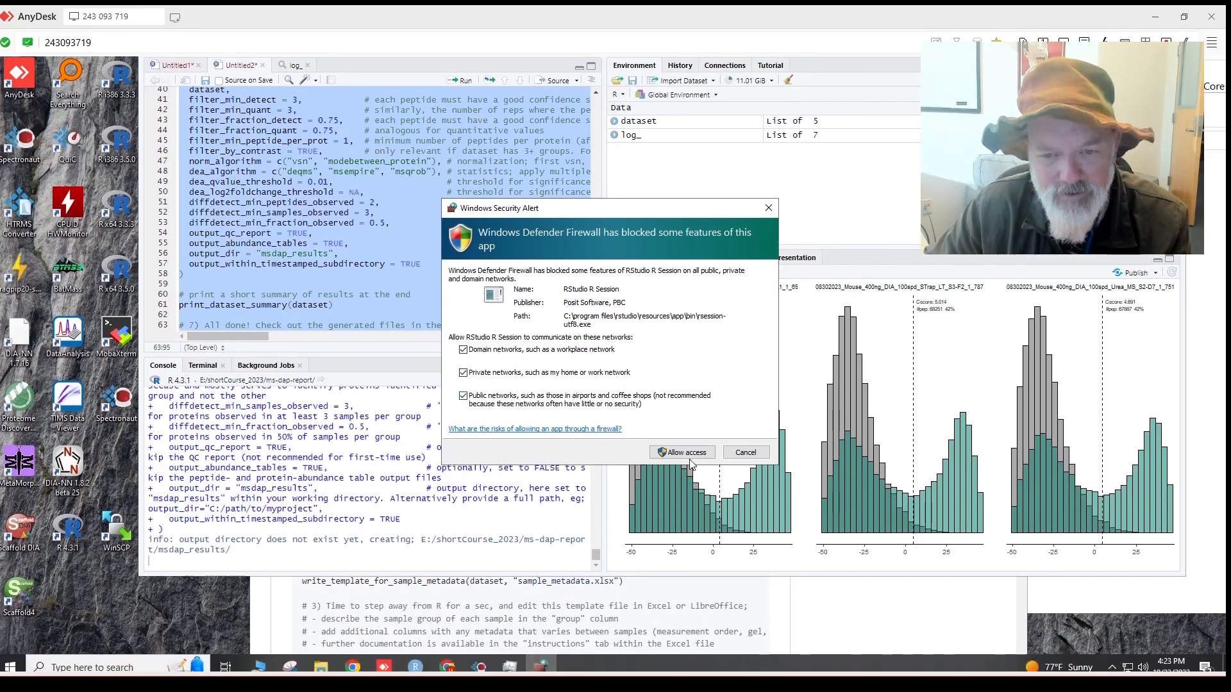
click(689, 455)
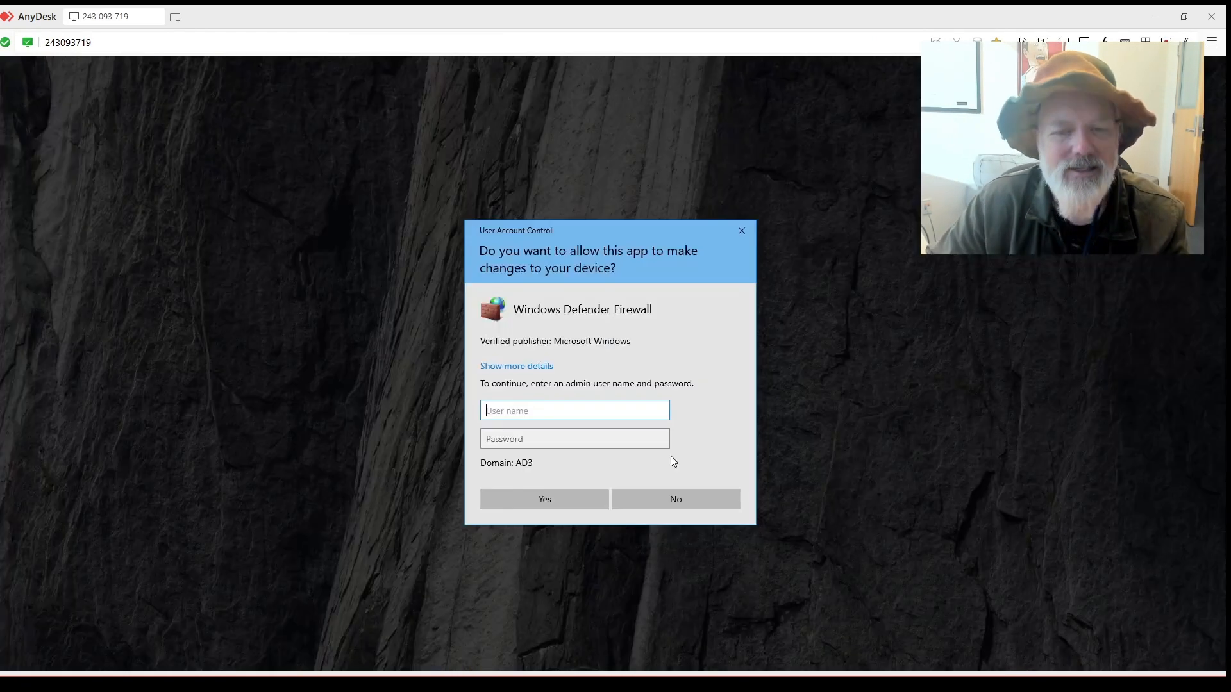
Enter the administrator user name and password in the UAC prompt and submit.
text(.\procore)
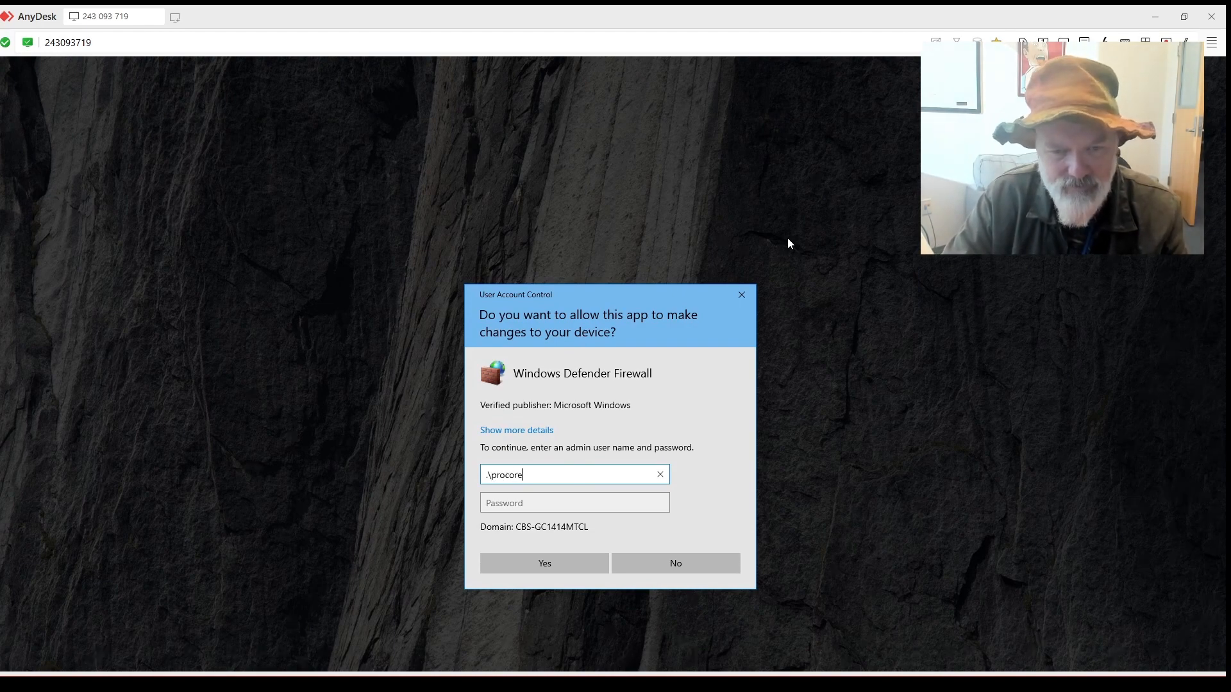
key(Tab)
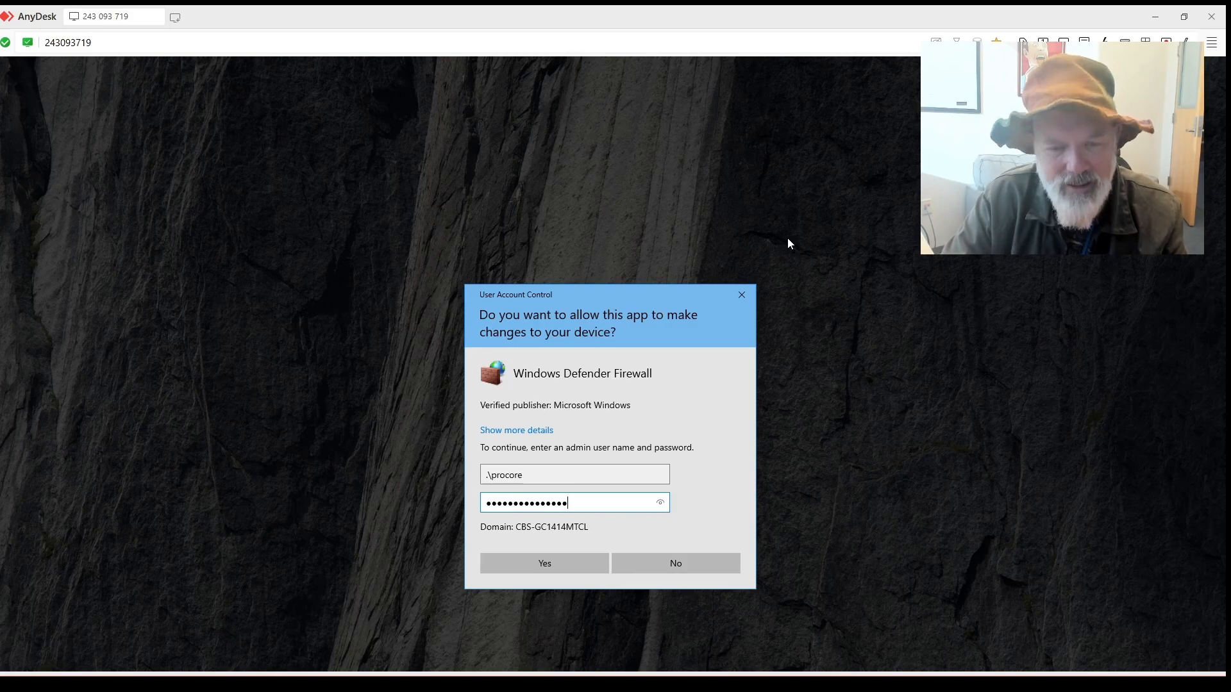
key(Return)
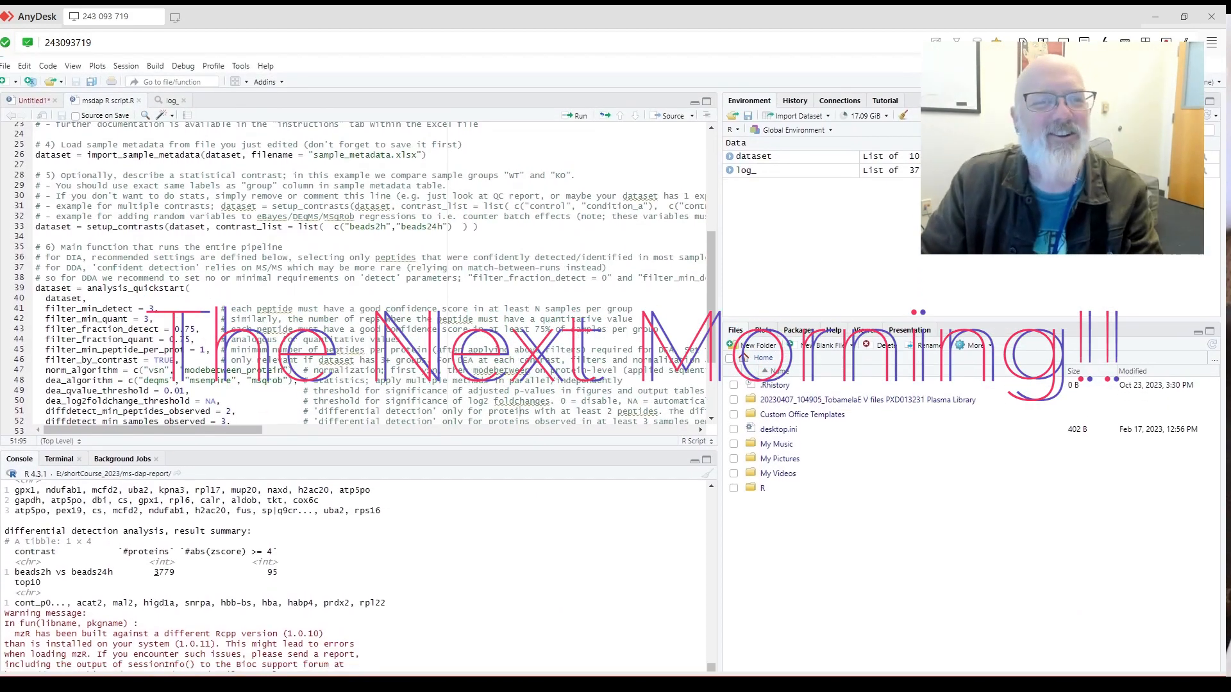
scroll(370, 256, up, 3)
scroll(371, 275, up, 1)
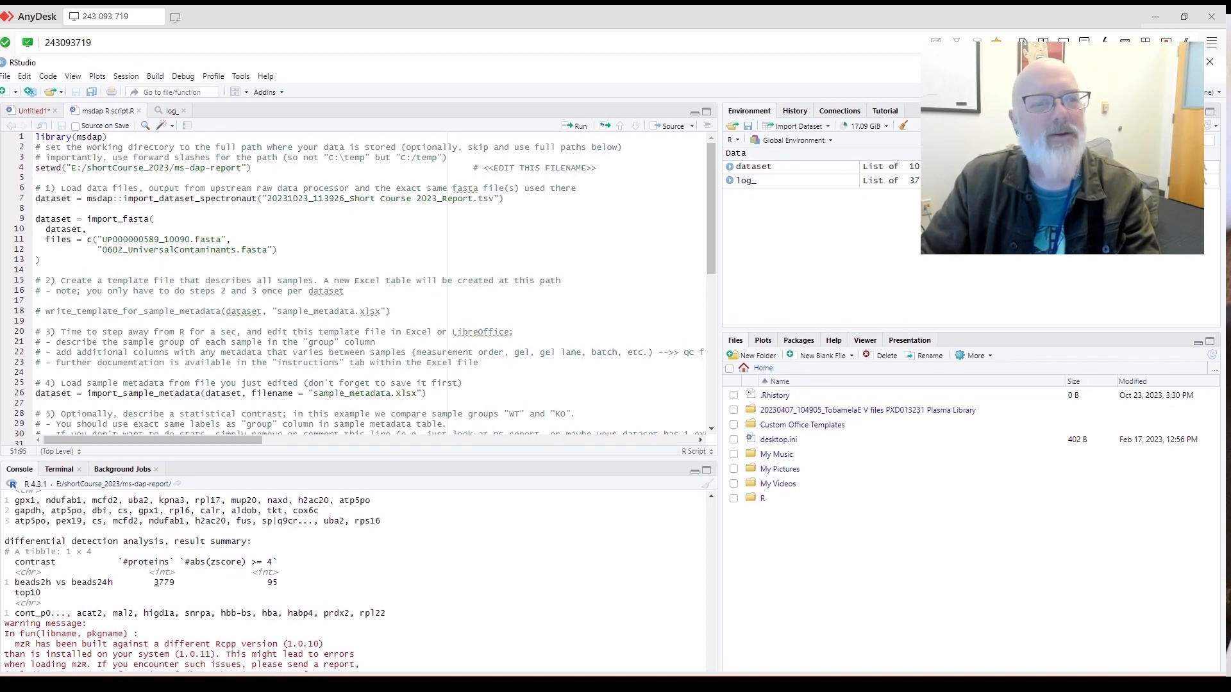
scroll(371, 275, down, 2)
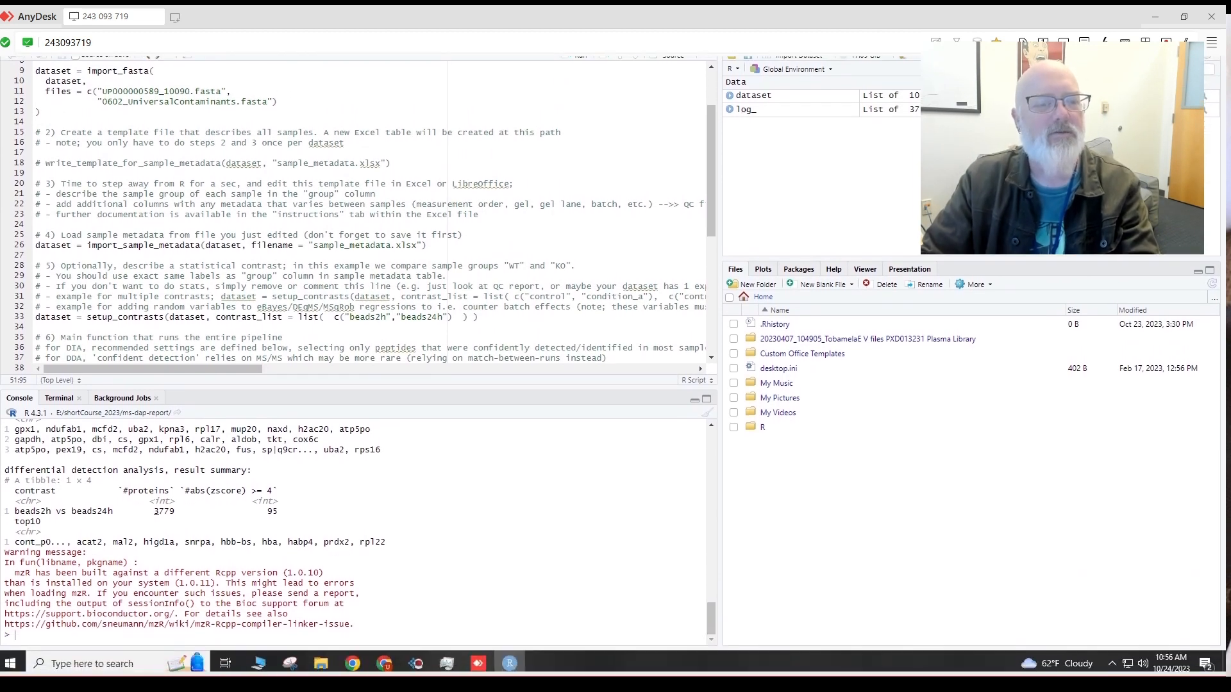
scroll(356, 529, up, 6)
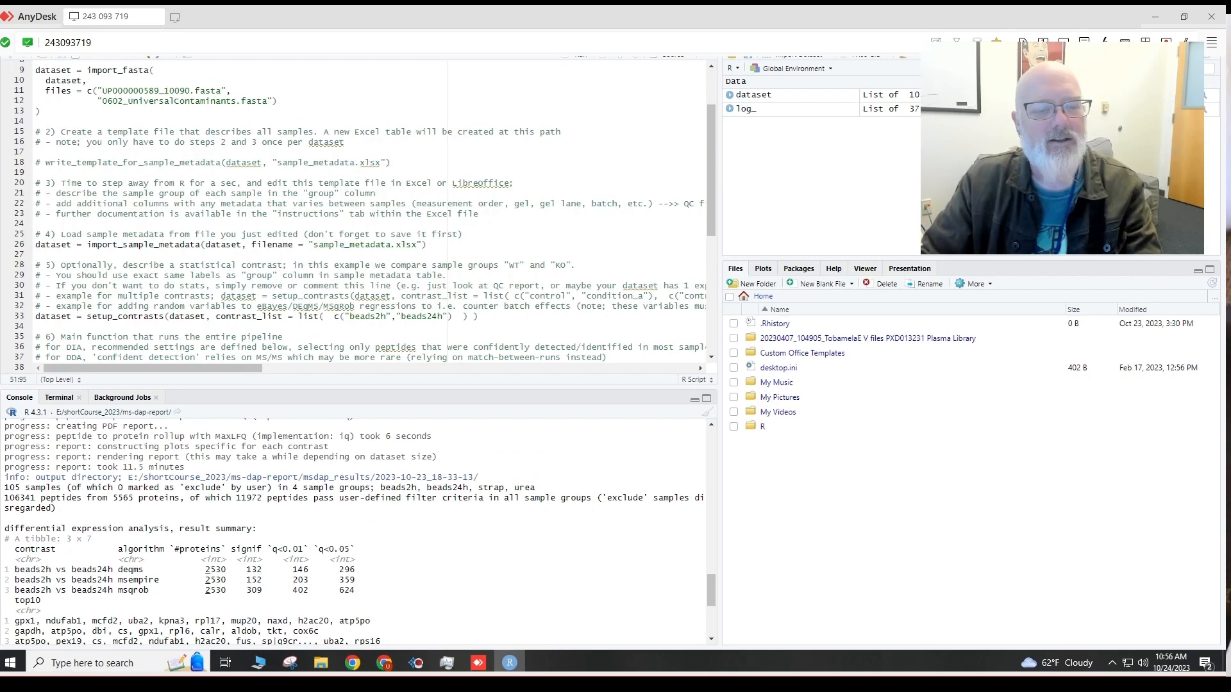
scroll(356, 529, up, 6)
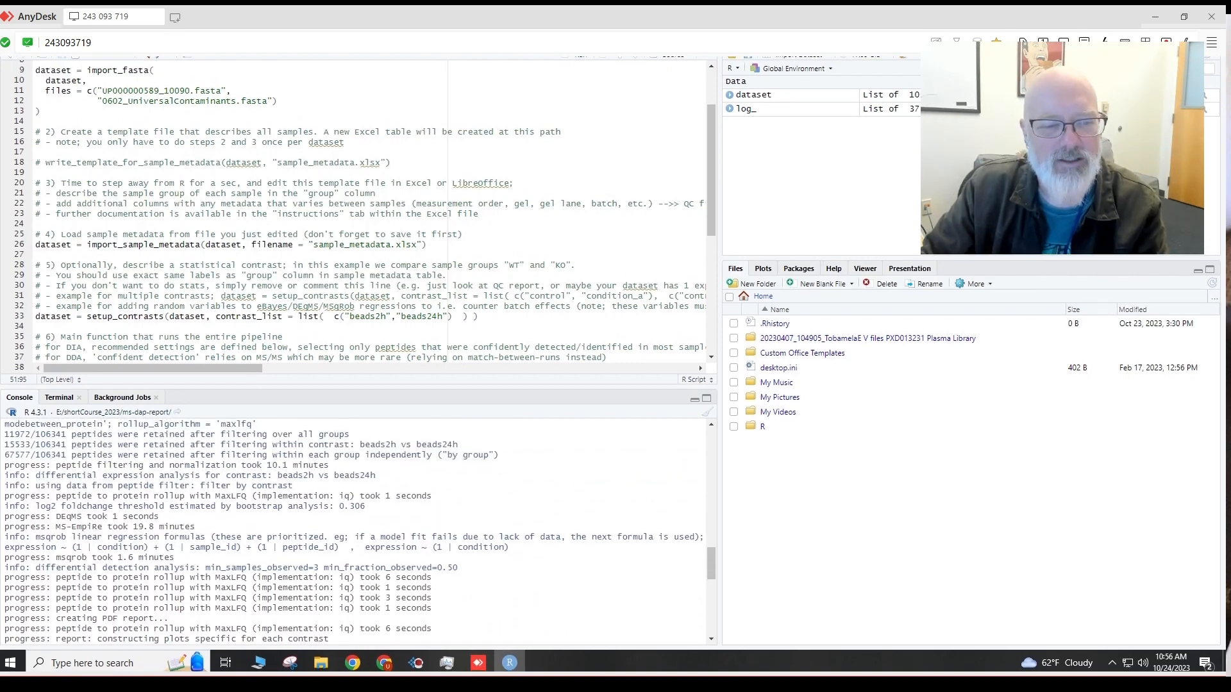
scroll(356, 528, down, 4)
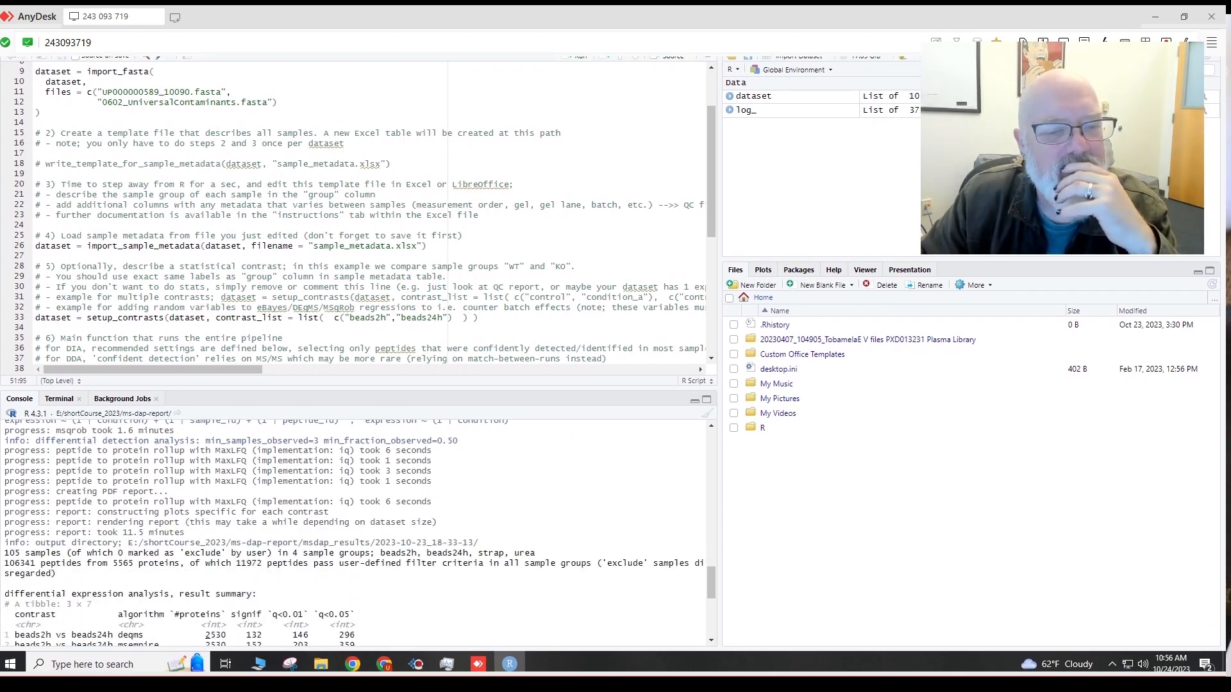
scroll(359, 531, down, 2)
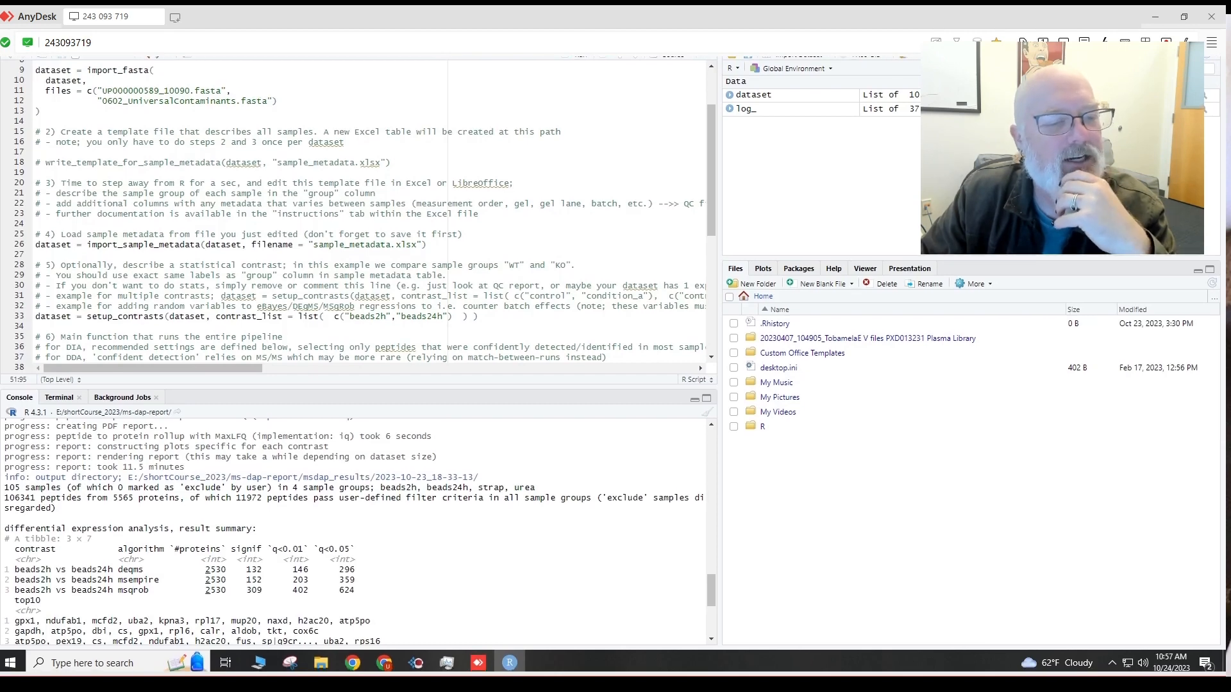
scroll(359, 532, down, 3)
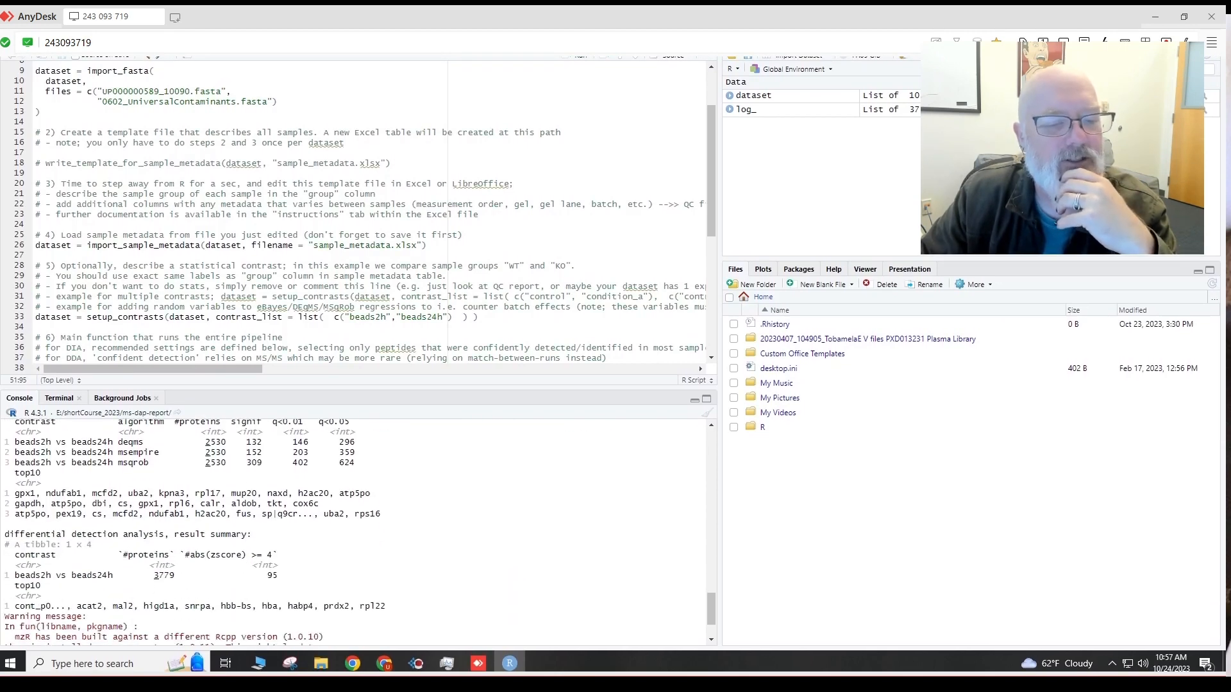
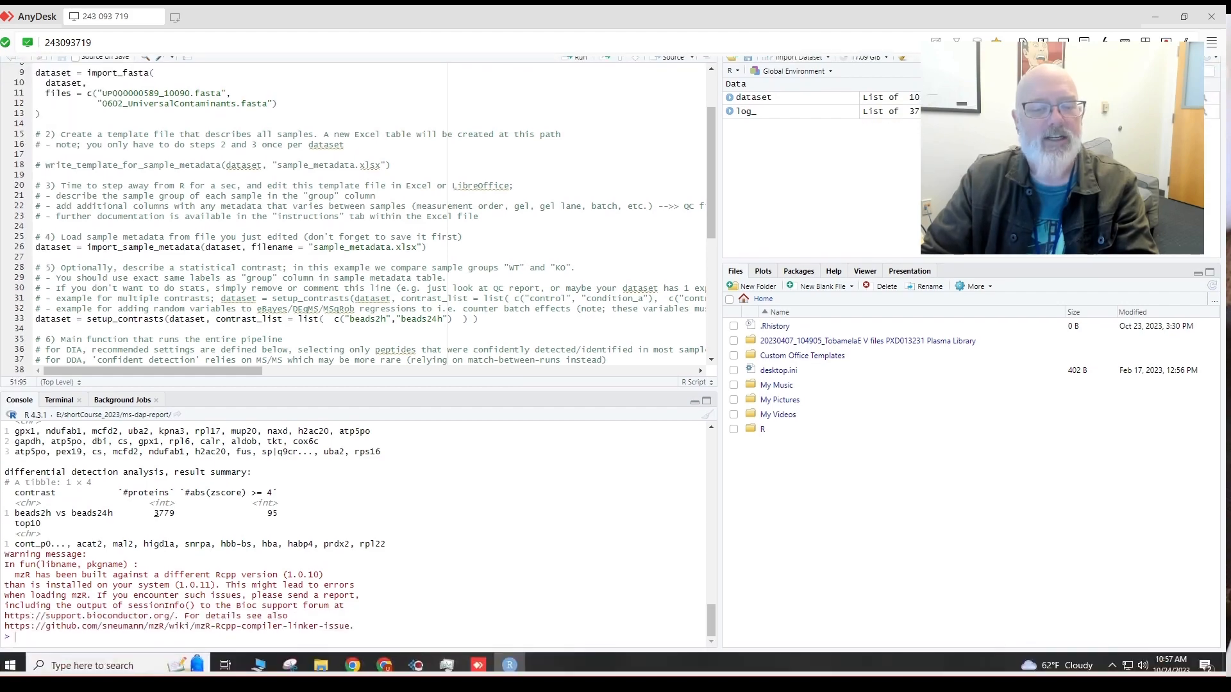
Open the 2023-10-23_18-33-13 run folder from msdap_results in File Explorer.
mouse_move(321, 660)
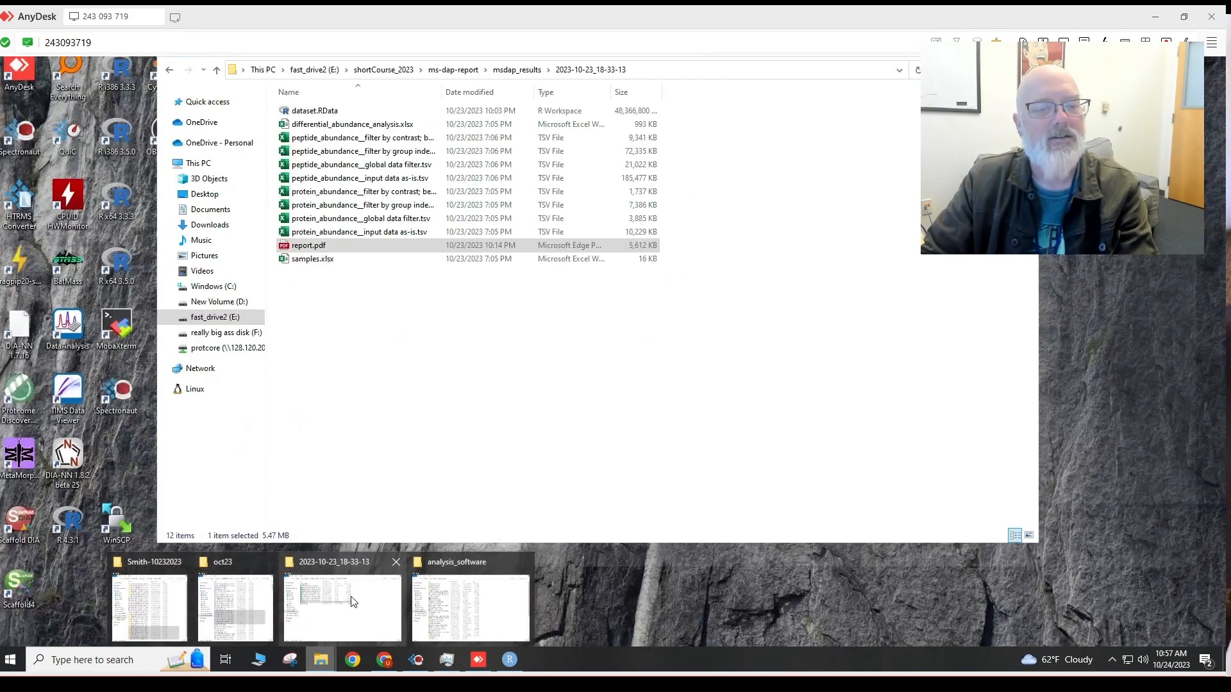
click(352, 601)
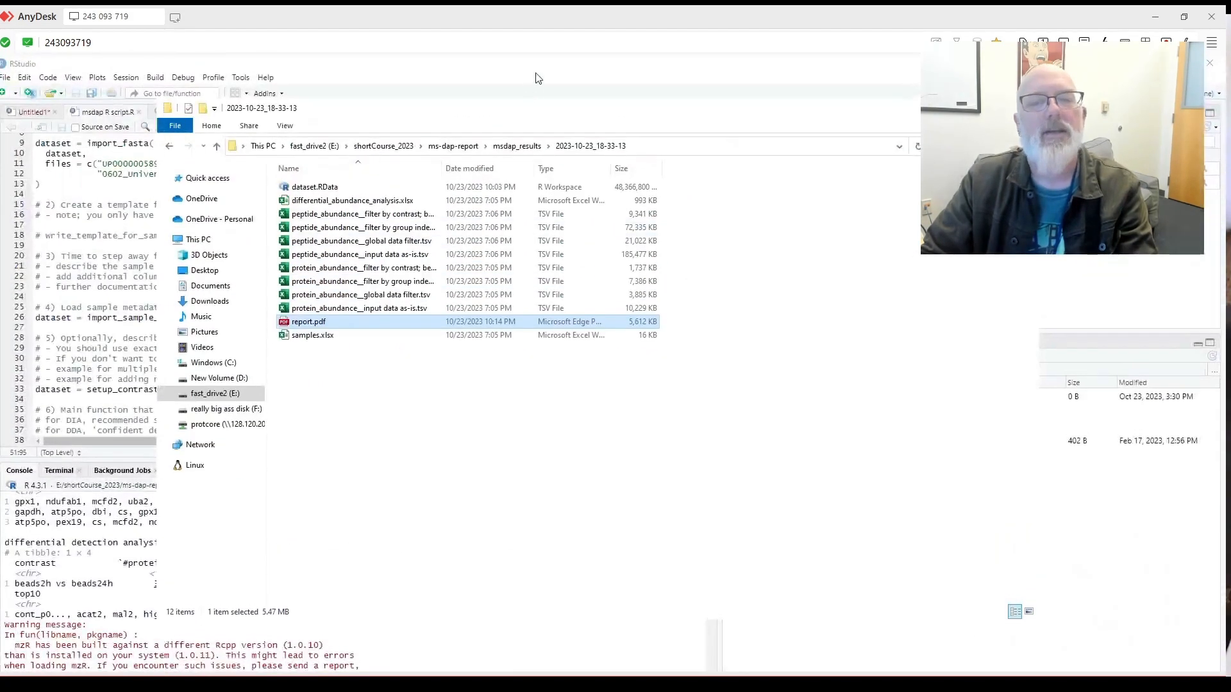
click(518, 147)
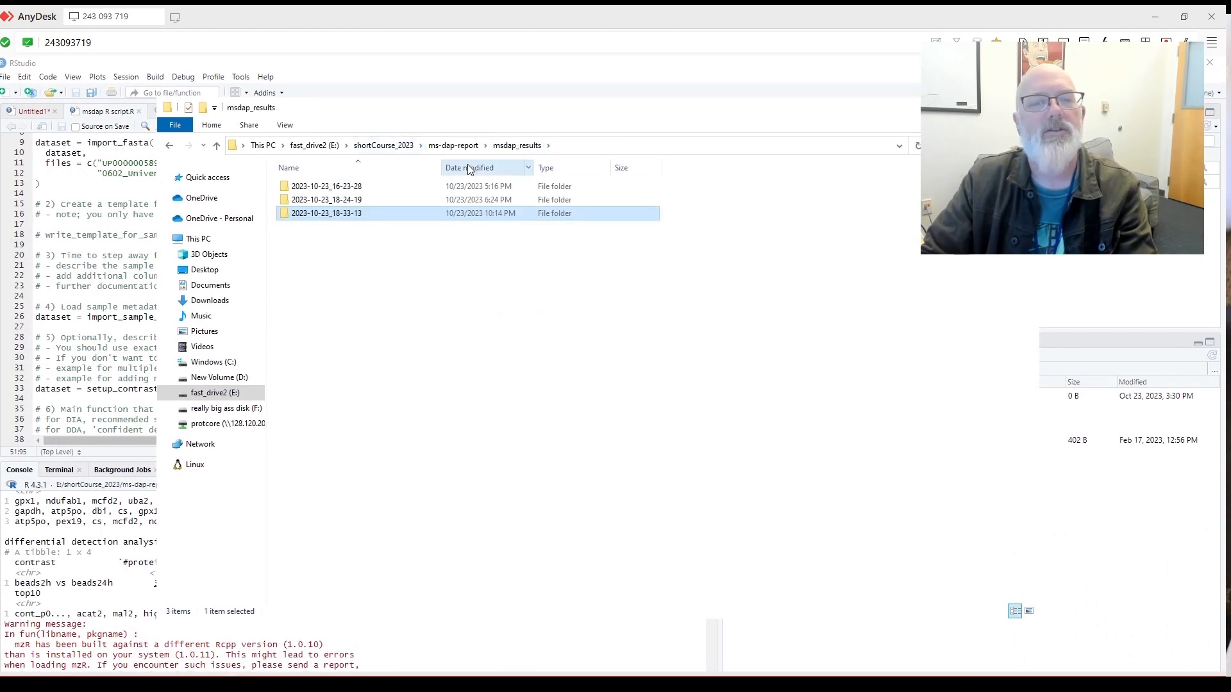
double_click(382, 216)
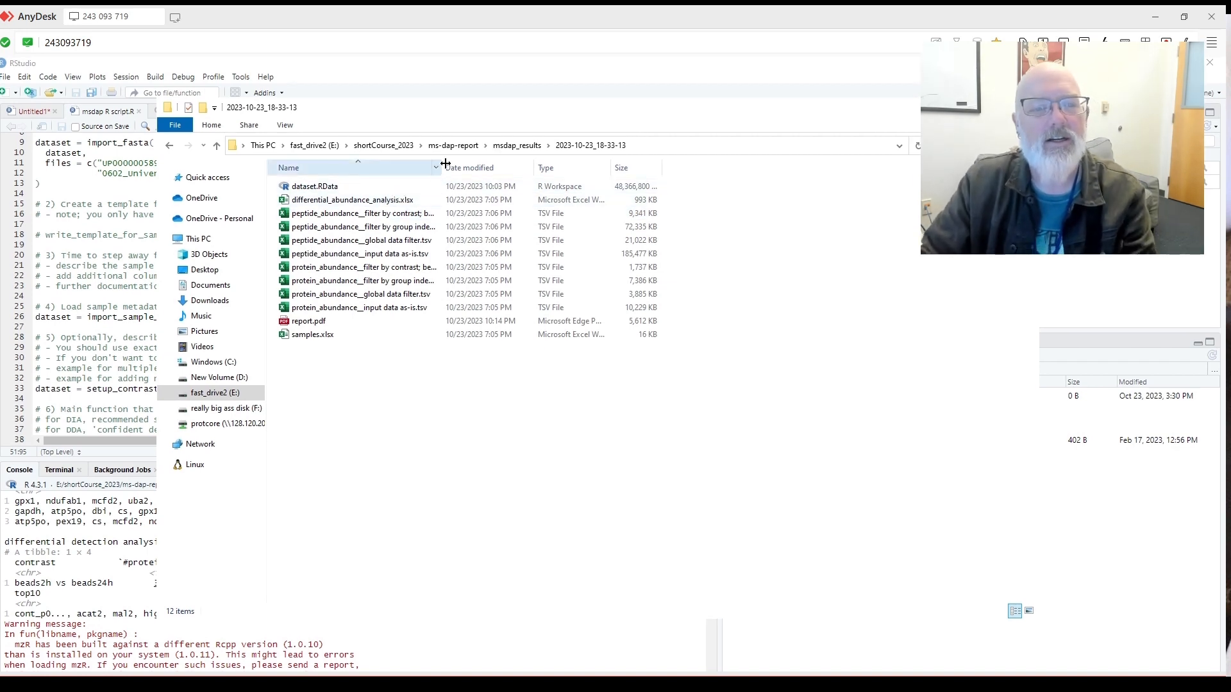
Widen the Name and Size columns so full file names and sizes show.
drag(447, 167, 473, 169)
drag(696, 170, 716, 170)
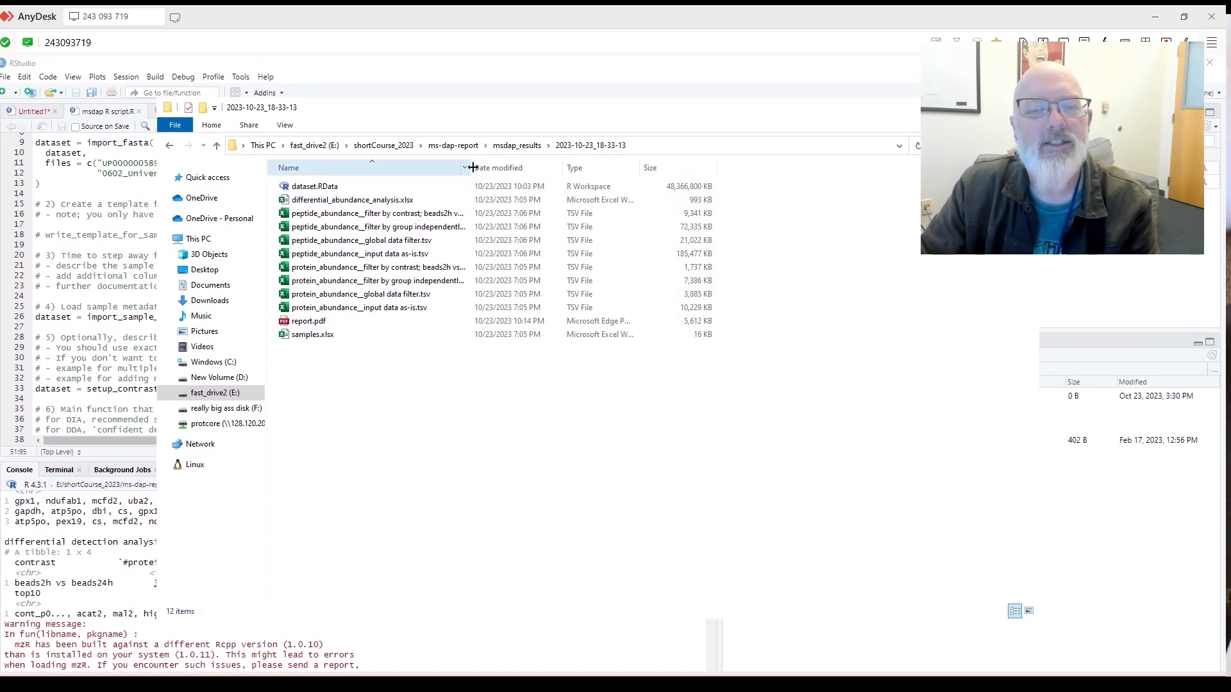
drag(472, 167, 532, 170)
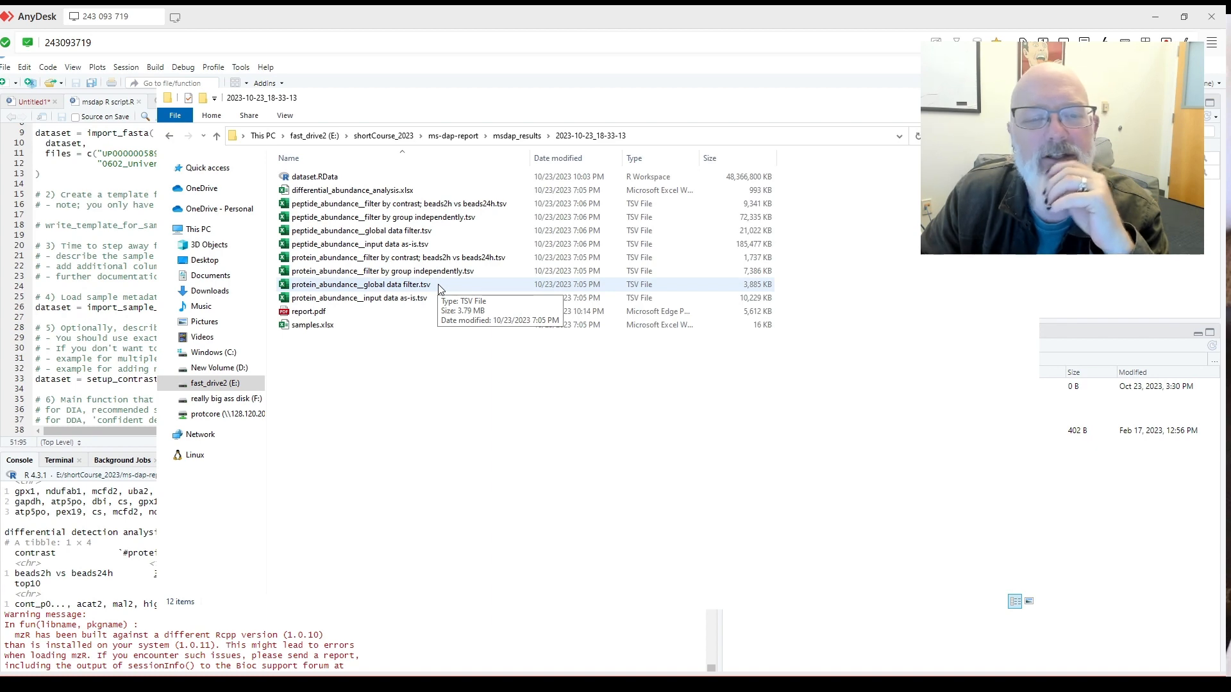
Open protein_abundance__global data filter.tsv and widen the protein_id, fasta_headers and gene_symbols_or_id columns.
double_click(439, 287)
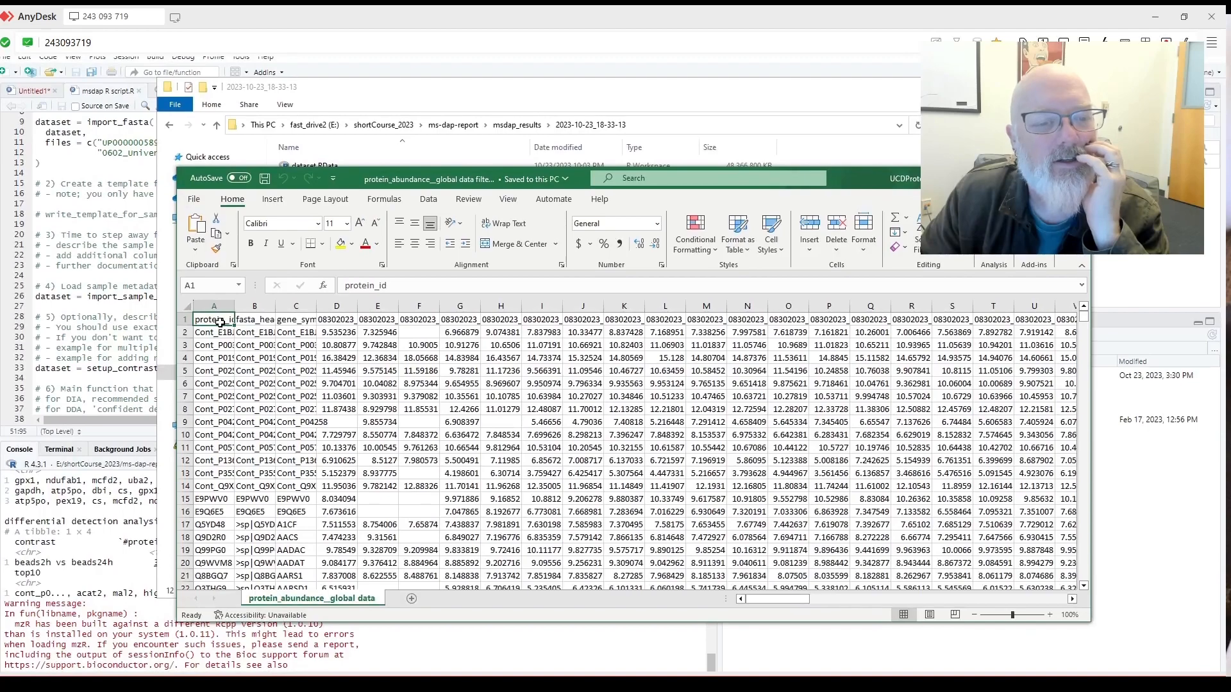
drag(220, 322, 937, 322)
click(985, 321)
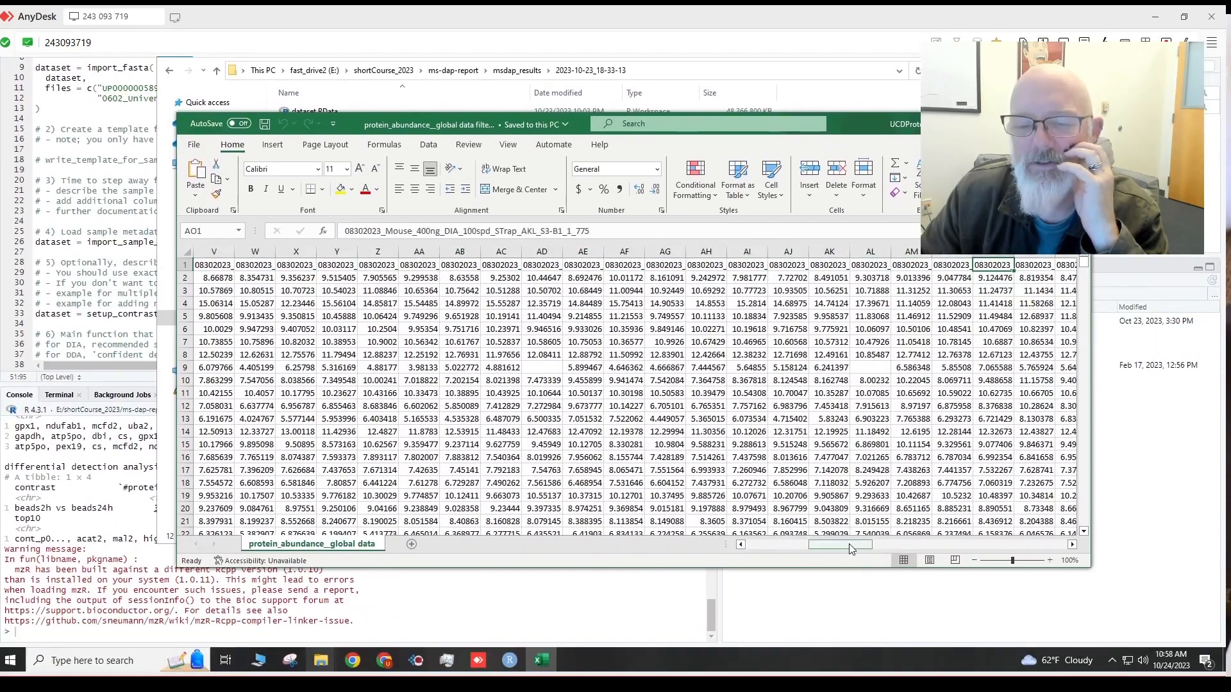
drag(849, 545, 737, 552)
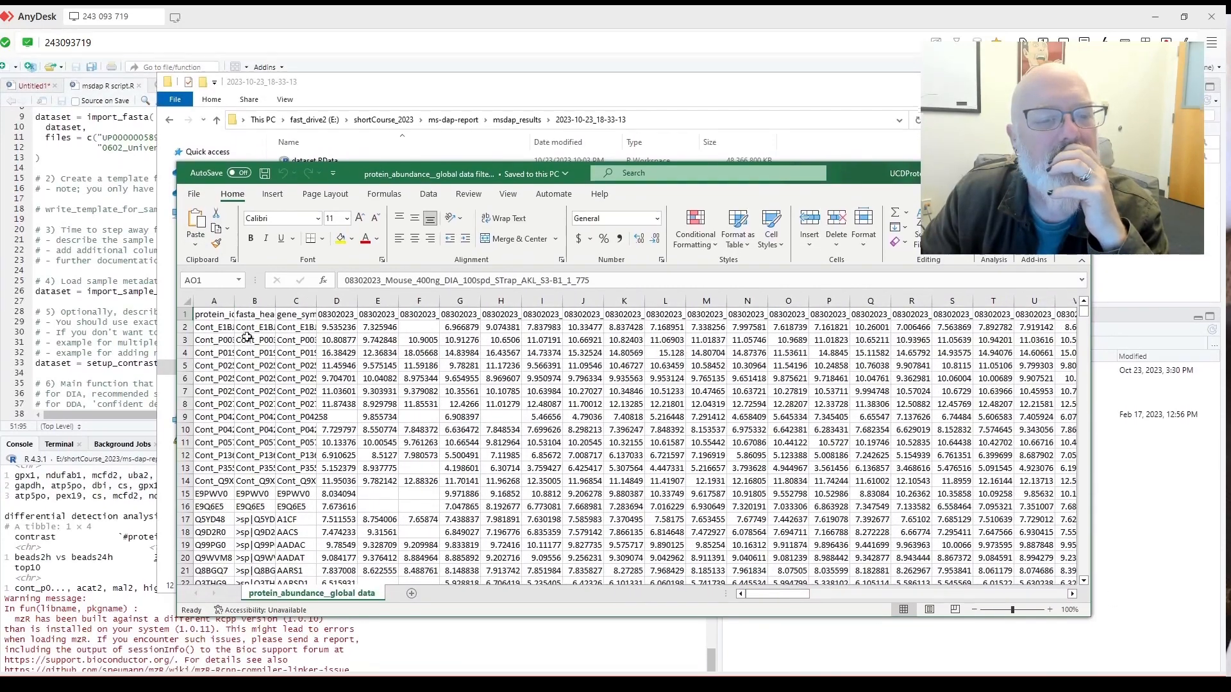
click(255, 346)
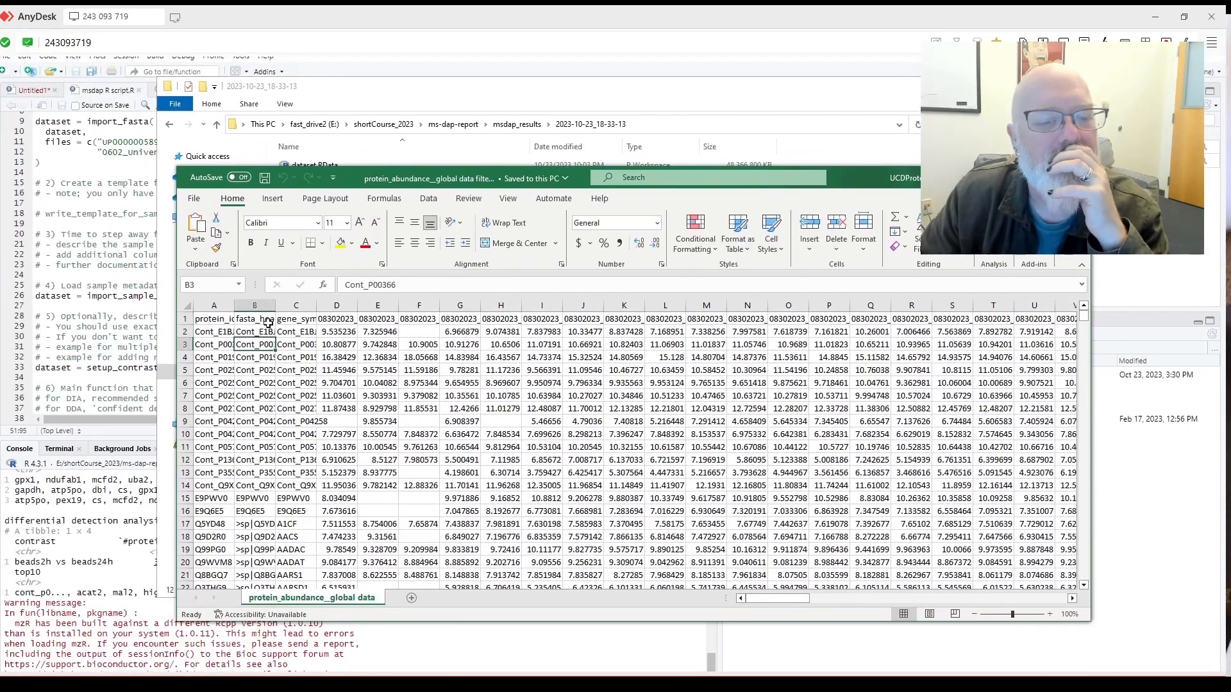
drag(279, 311, 468, 314)
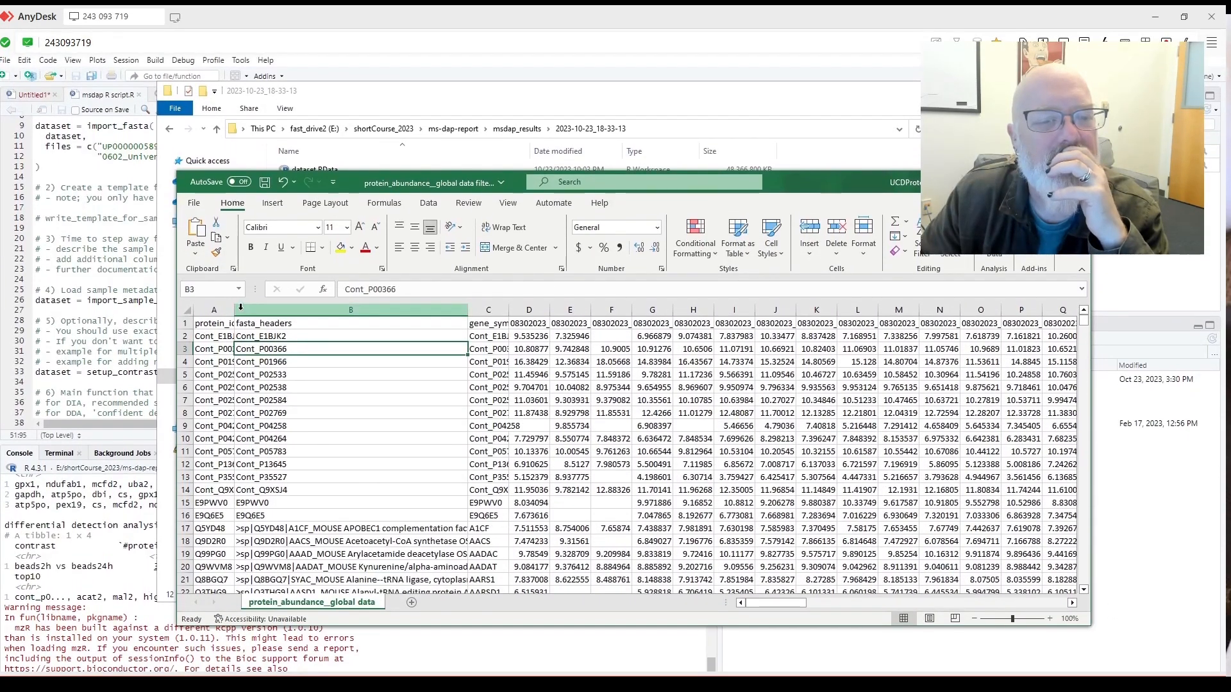
click(233, 313)
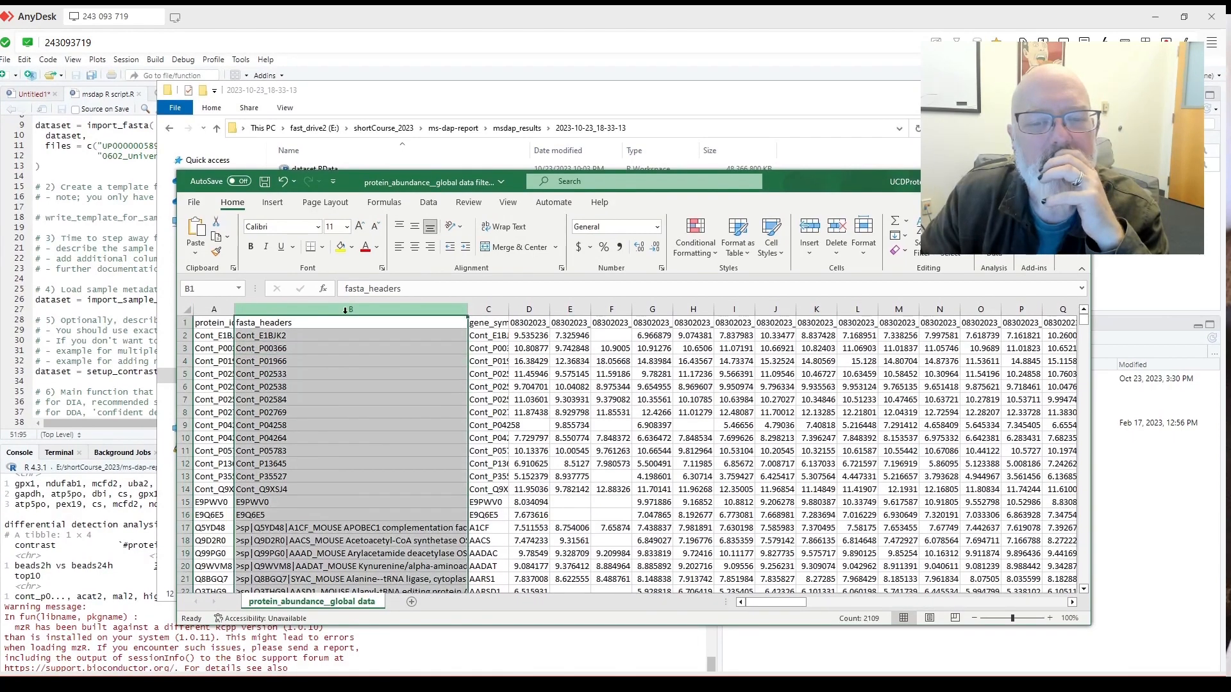
drag(232, 313, 397, 314)
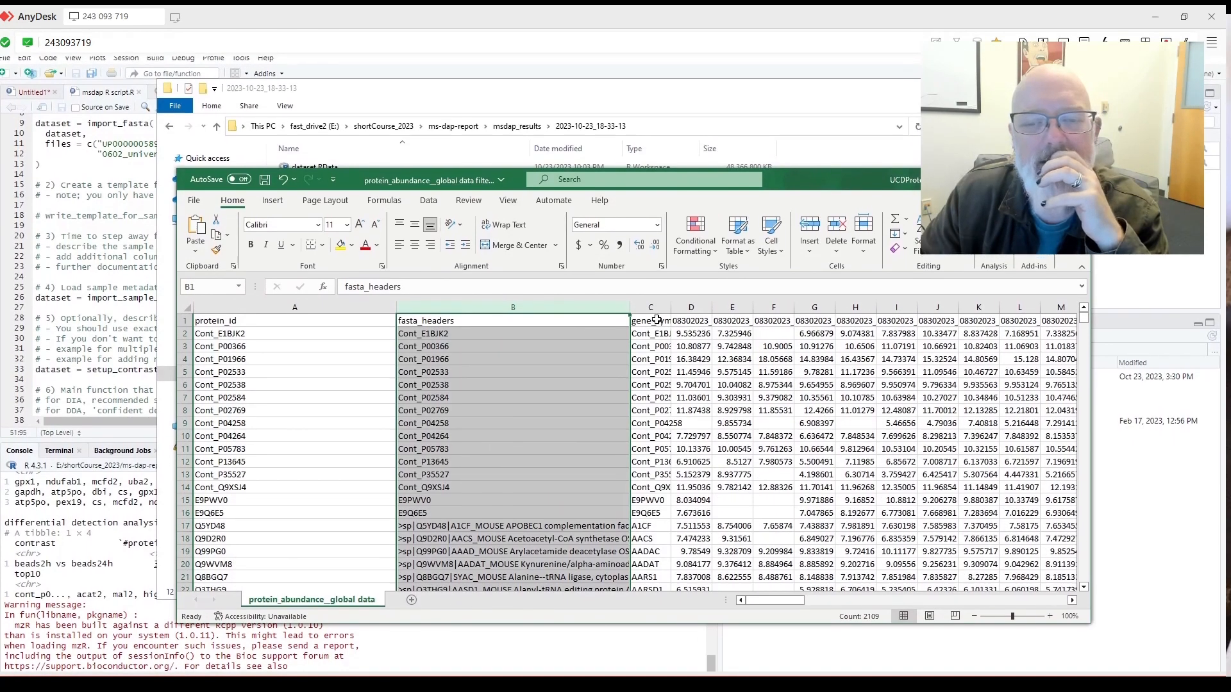
drag(669, 312, 766, 314)
Check the first sample's header and abundance values, then close the table without saving.
scroll(771, 390, down, 5)
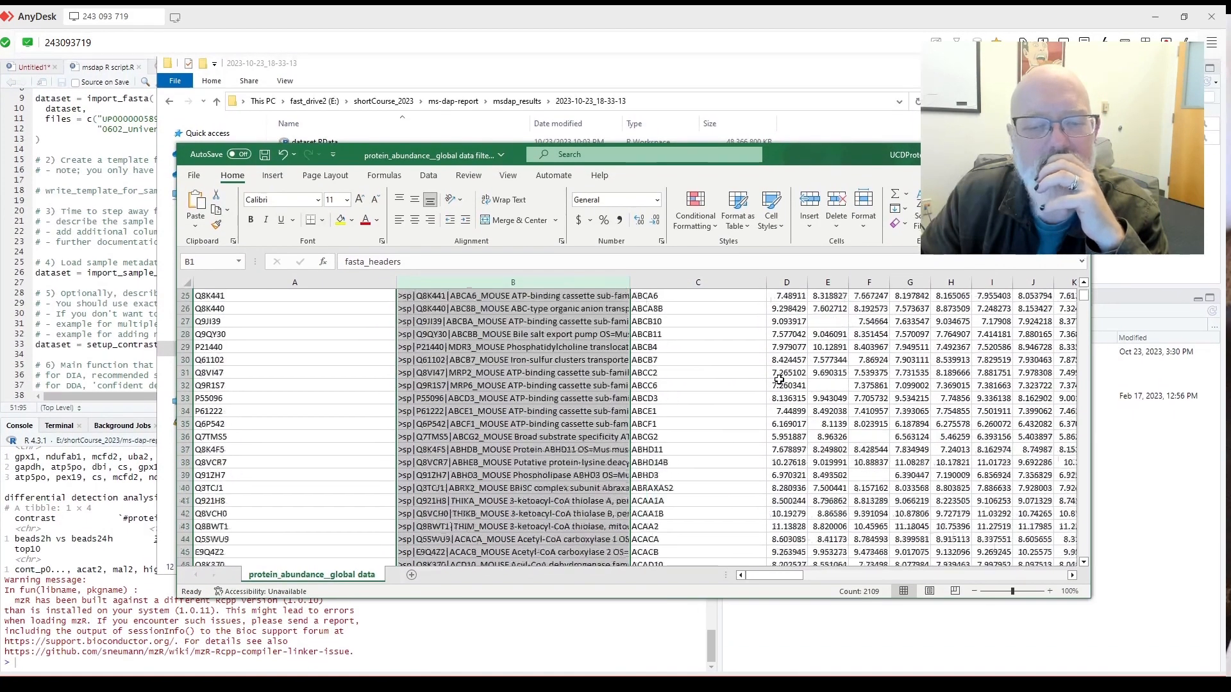
scroll(775, 385, up, 5)
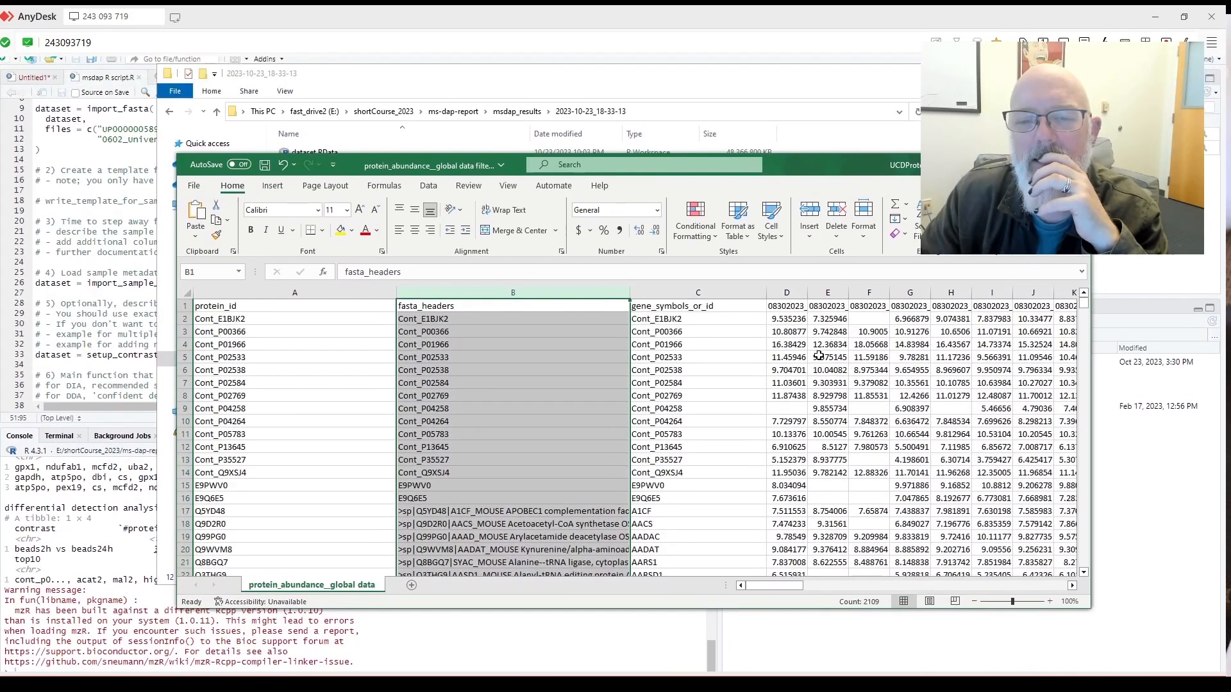
click(795, 306)
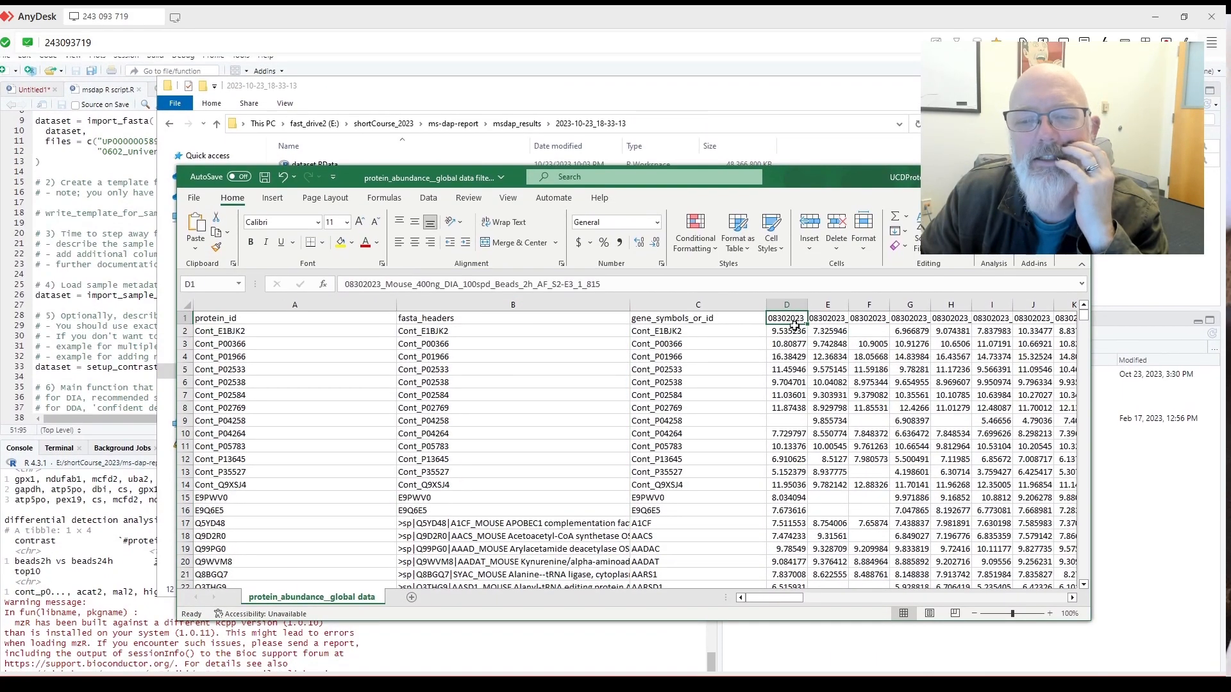
click(798, 329)
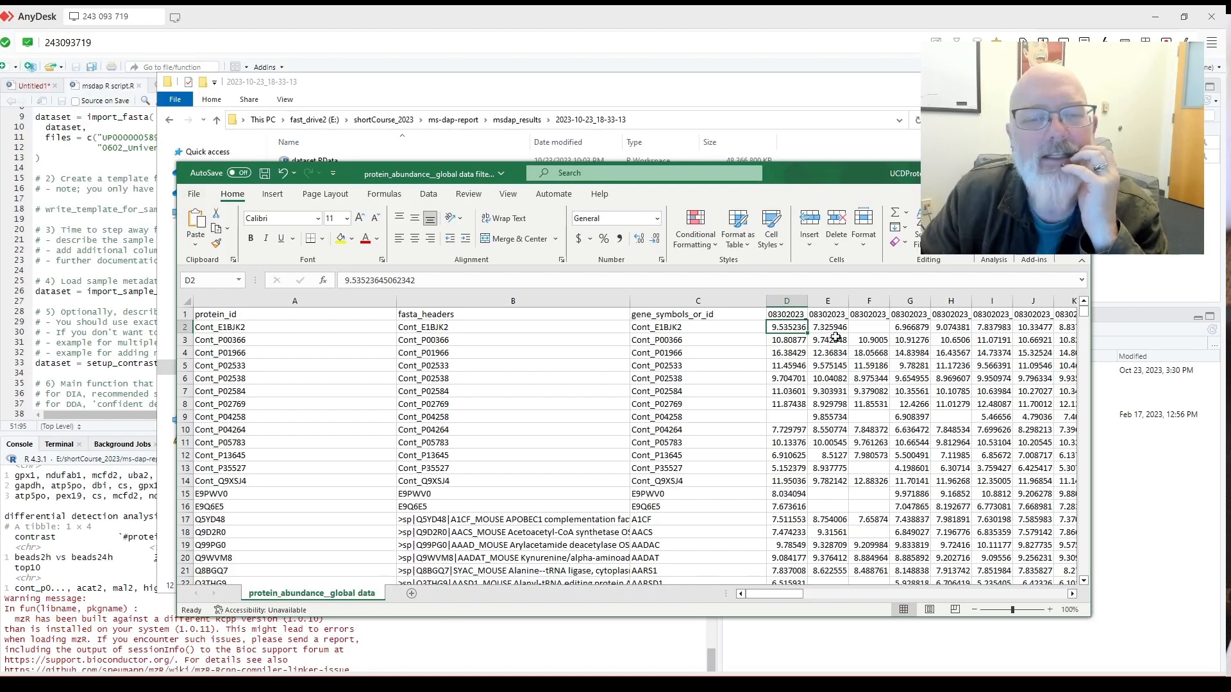
click(833, 341)
key(alt+F4)
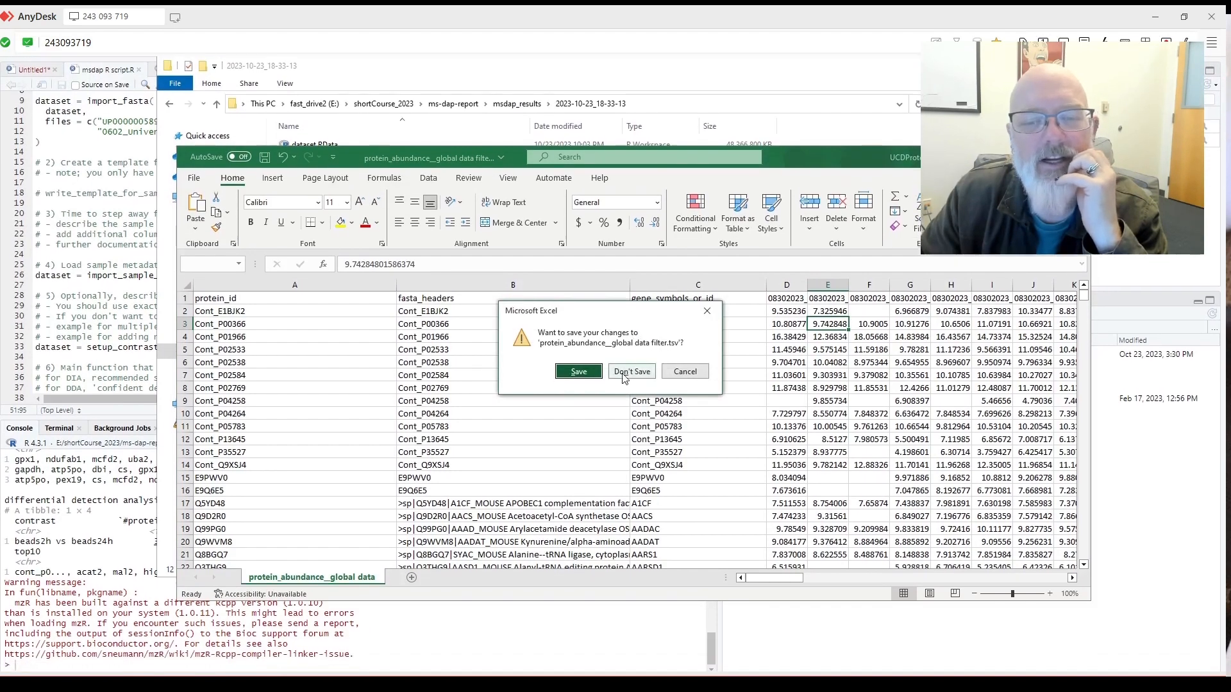
click(606, 389)
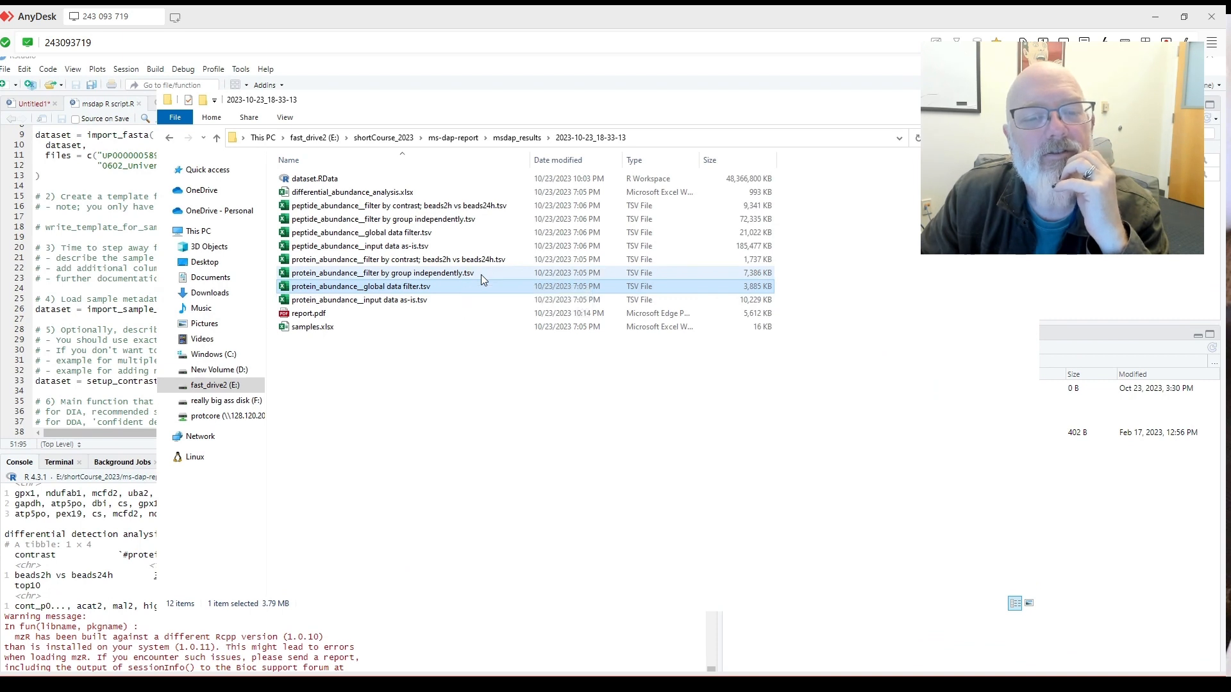
Open the protein filter-by-contrast beads2h vs beads24h table, check a few values, and close it.
click(481, 275)
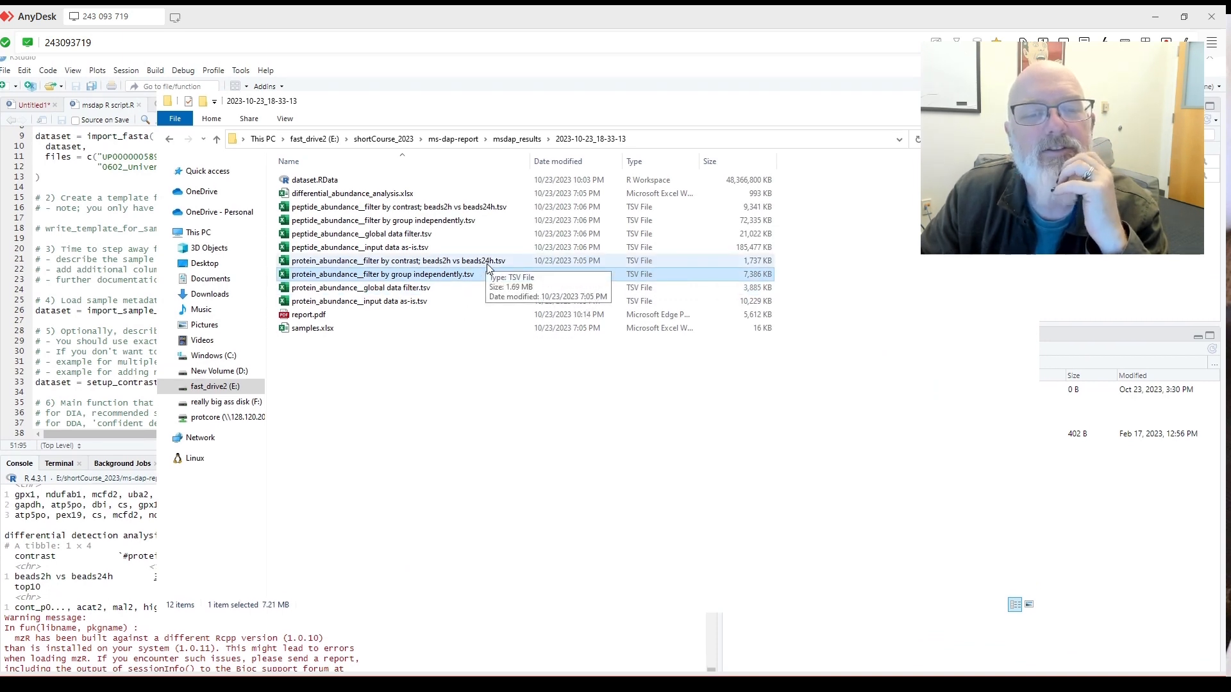
double_click(487, 261)
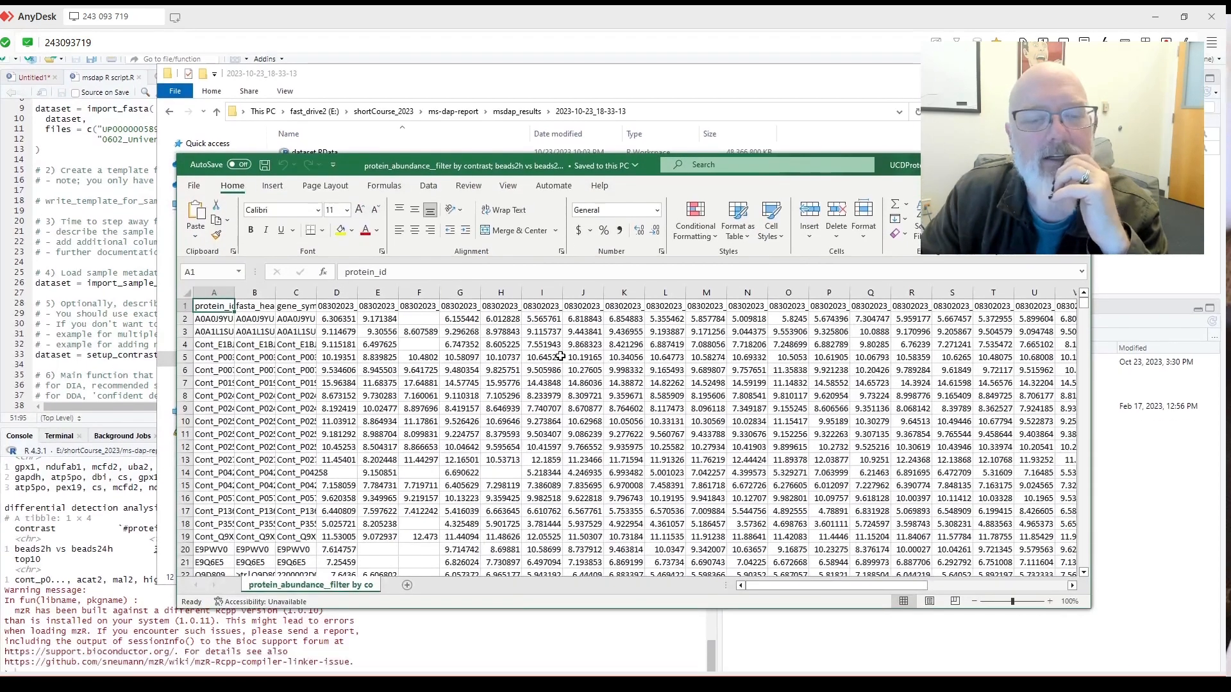
click(624, 318)
click(707, 395)
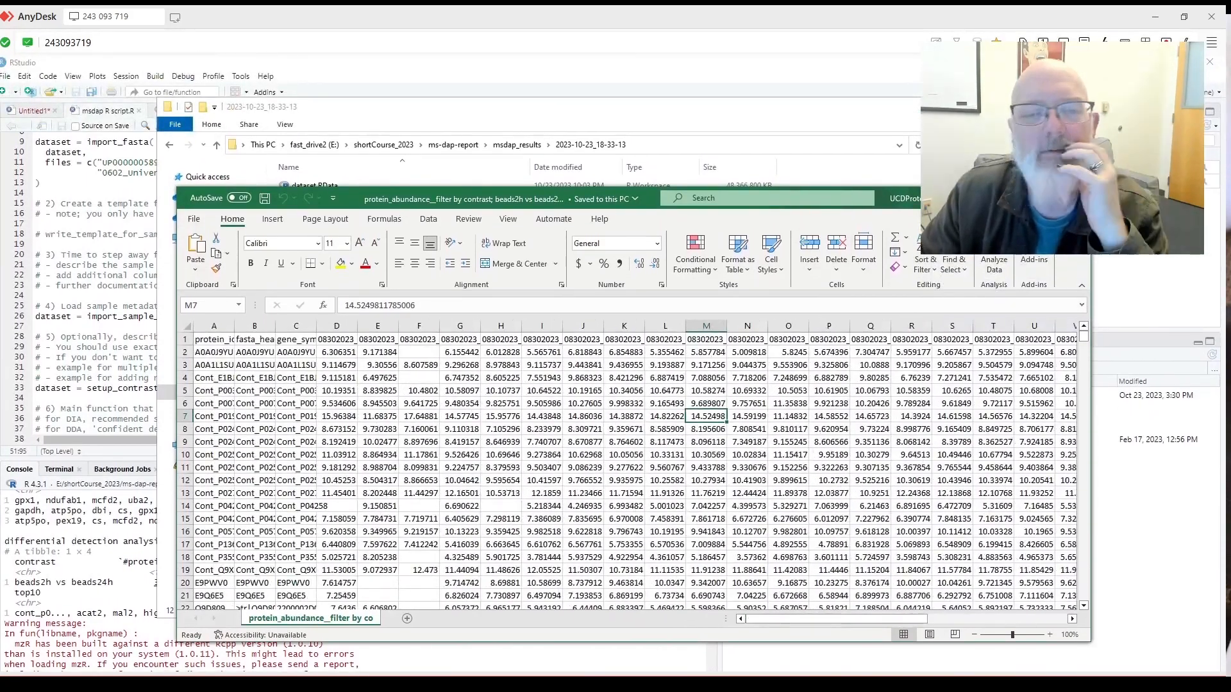
click(1075, 196)
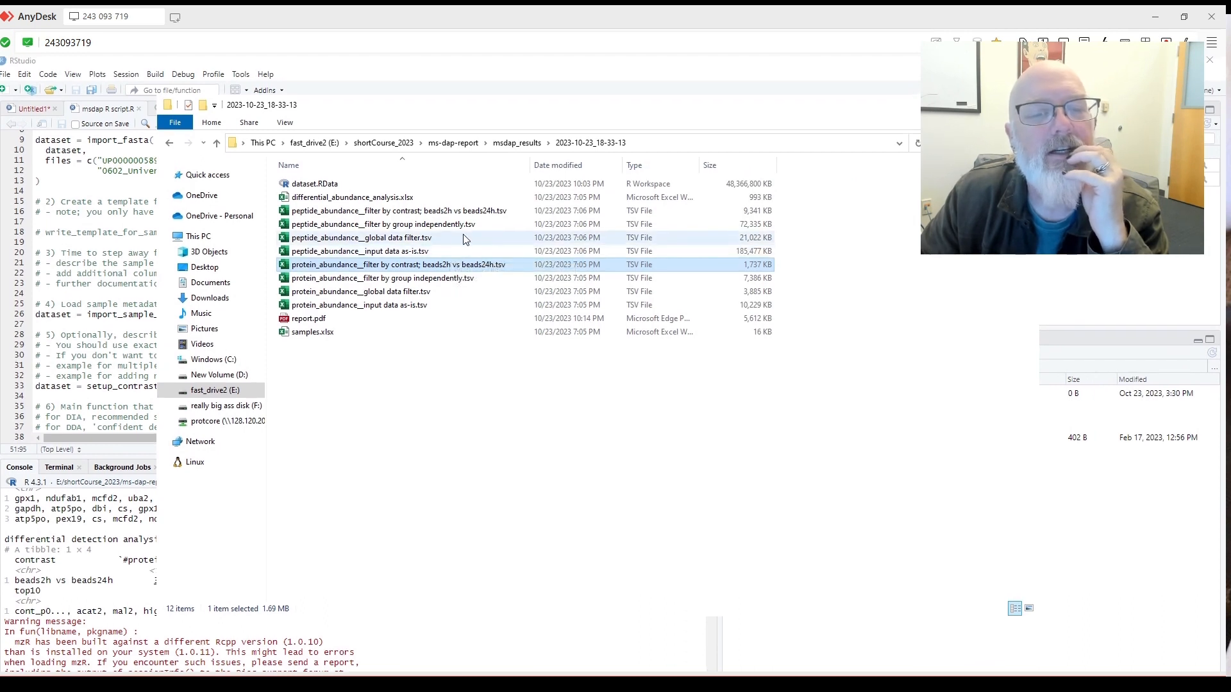
click(466, 238)
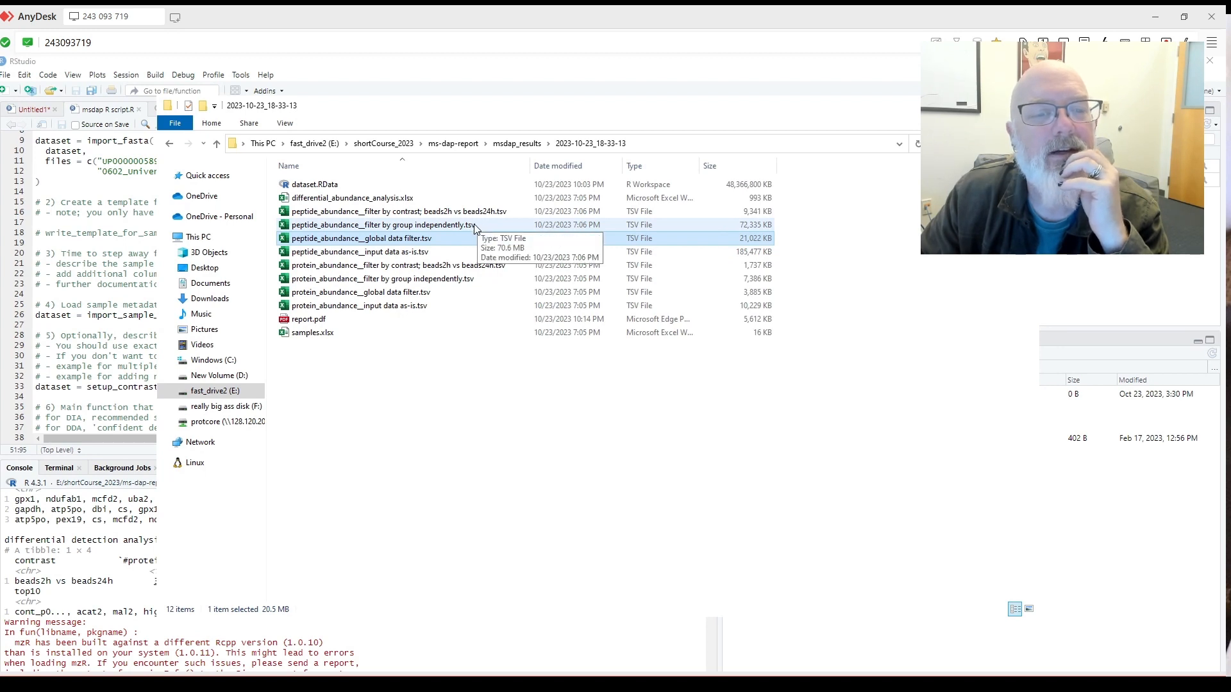
Open differential_abundance_analysis.xlsx full-screen on the statistics sheet and add header filters.
double_click(416, 202)
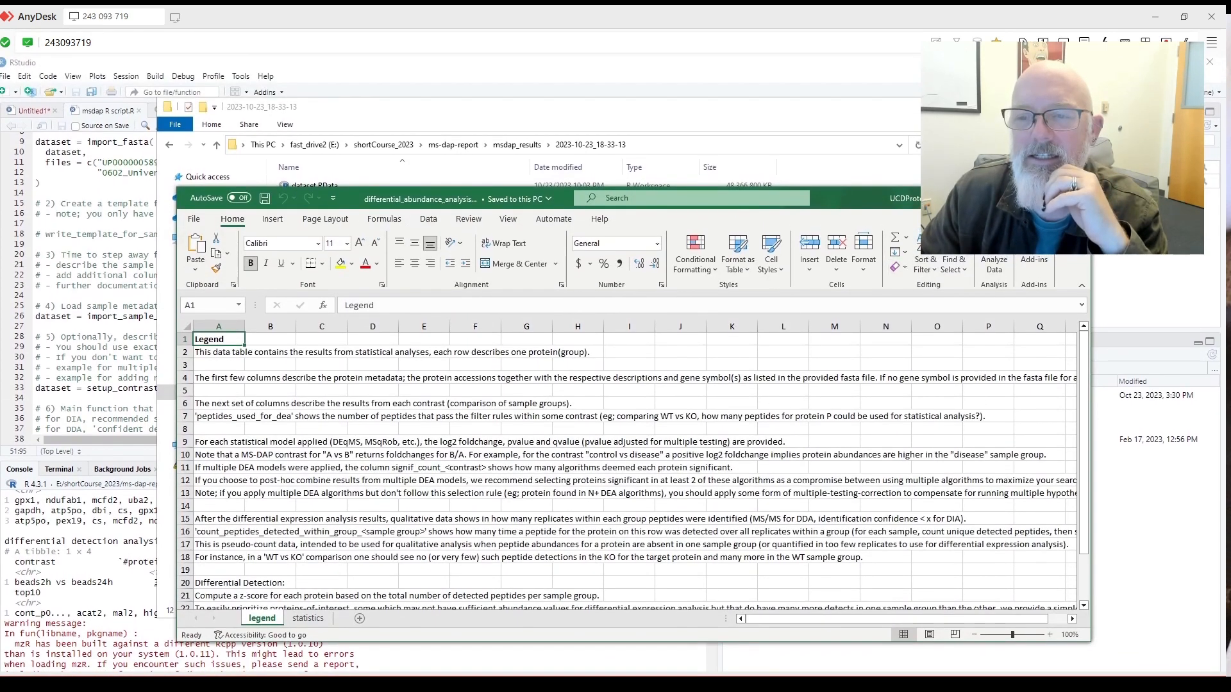
click(1046, 198)
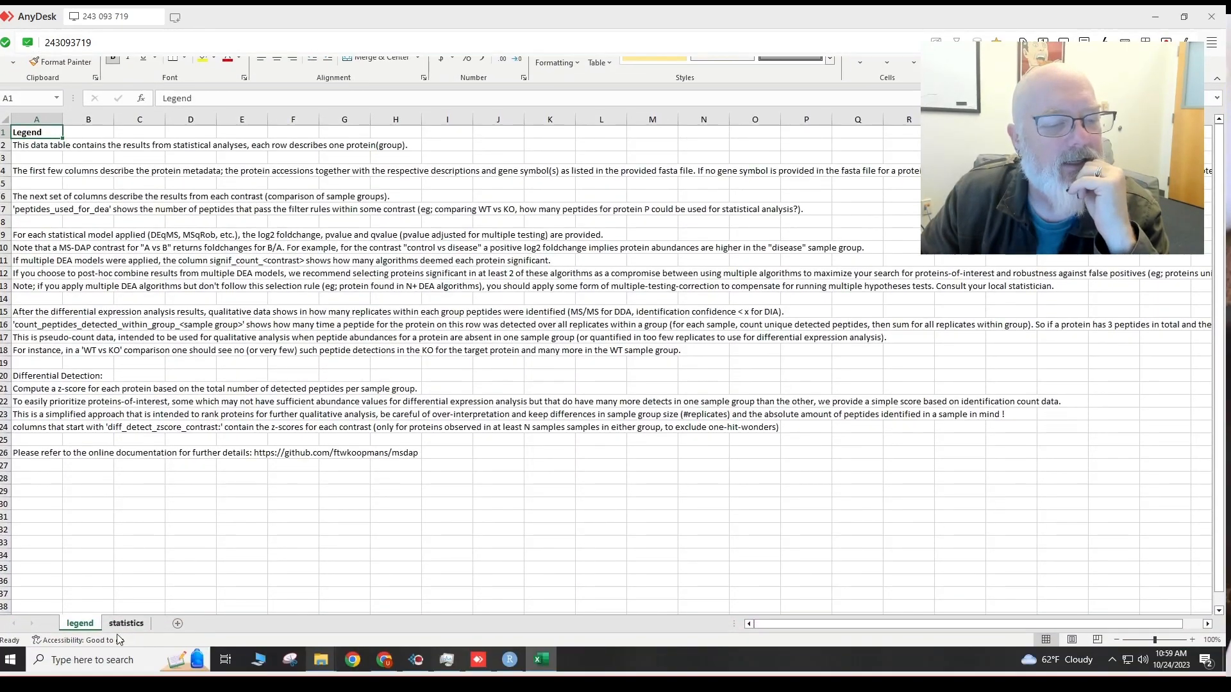
click(126, 624)
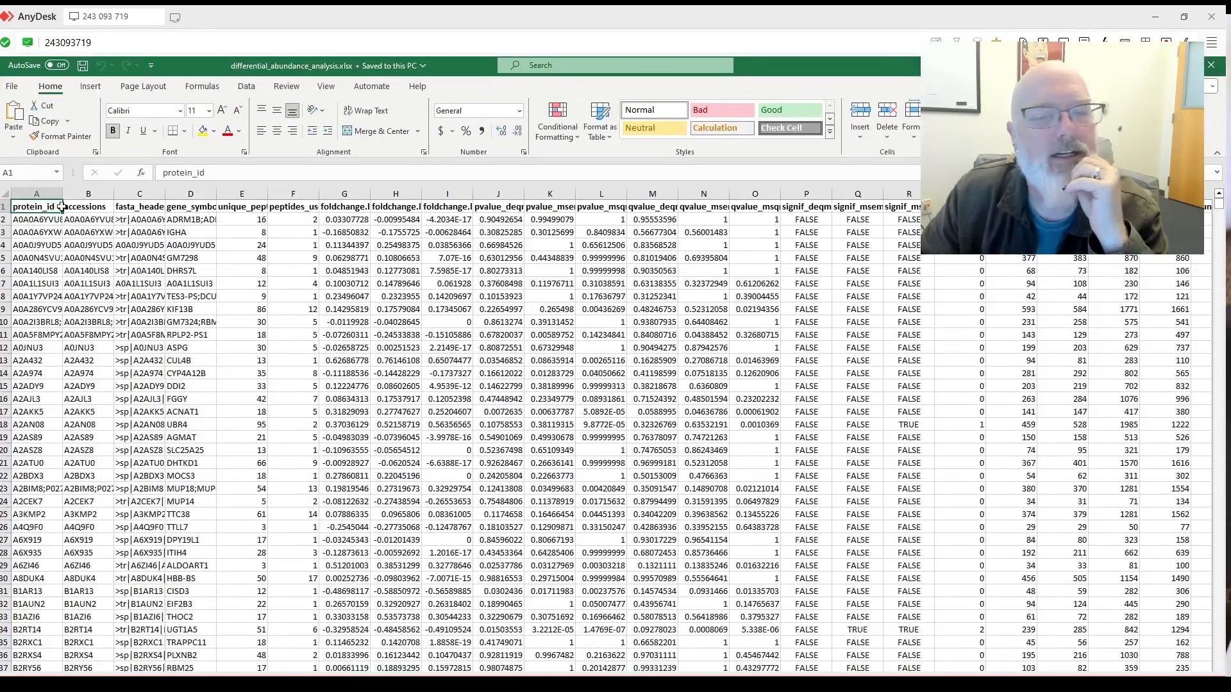
scroll(60, 206, right, 6)
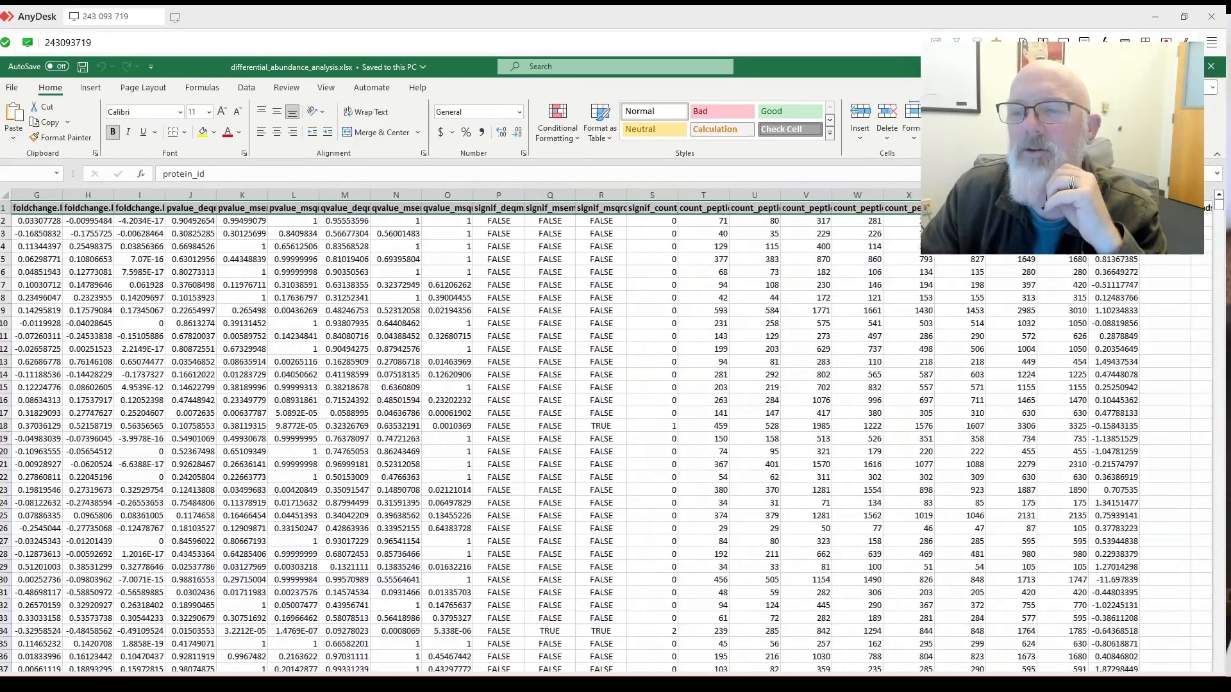
scroll(61, 206, right, 1)
scroll(61, 207, right, 1)
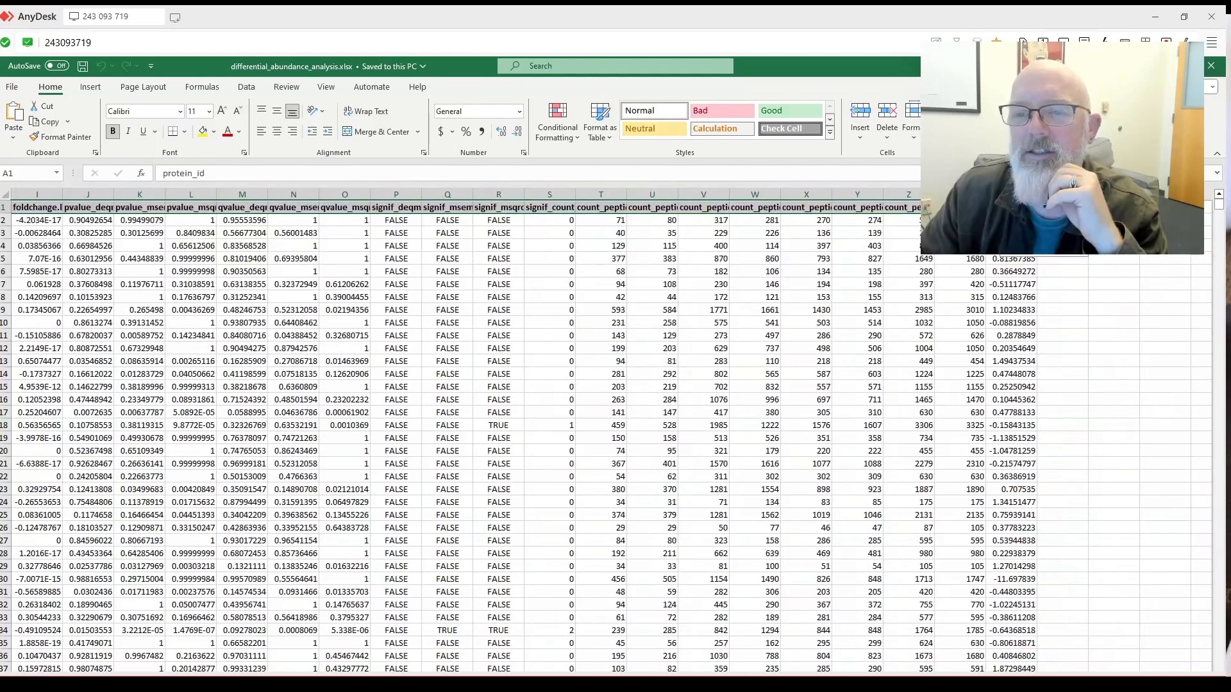
key(ctrl+shift+l)
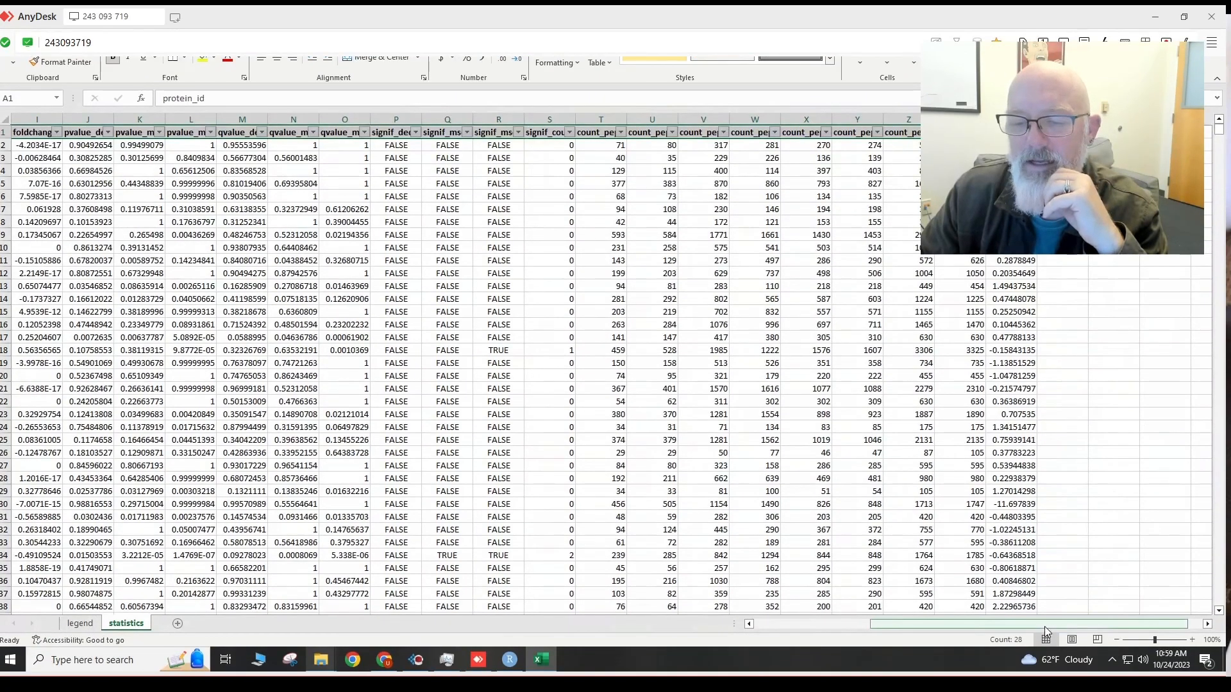
drag(1045, 625, 896, 623)
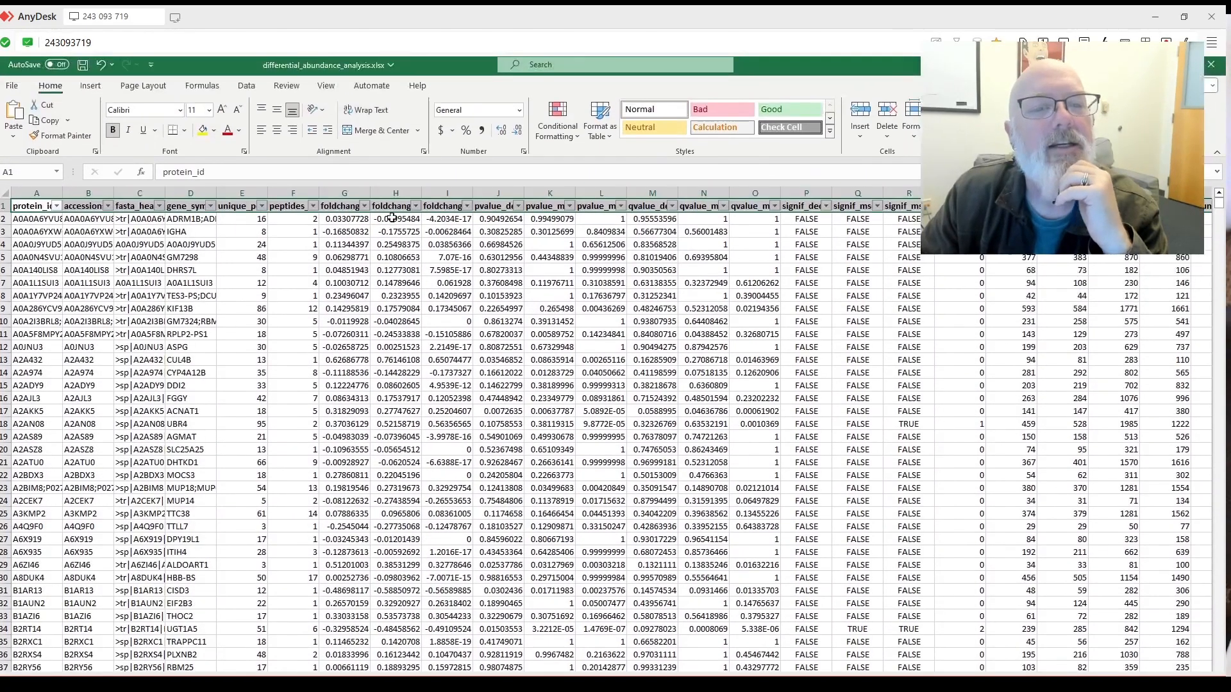
Autofit the protein_id column and widen the accessions column to show full IDs.
click(344, 205)
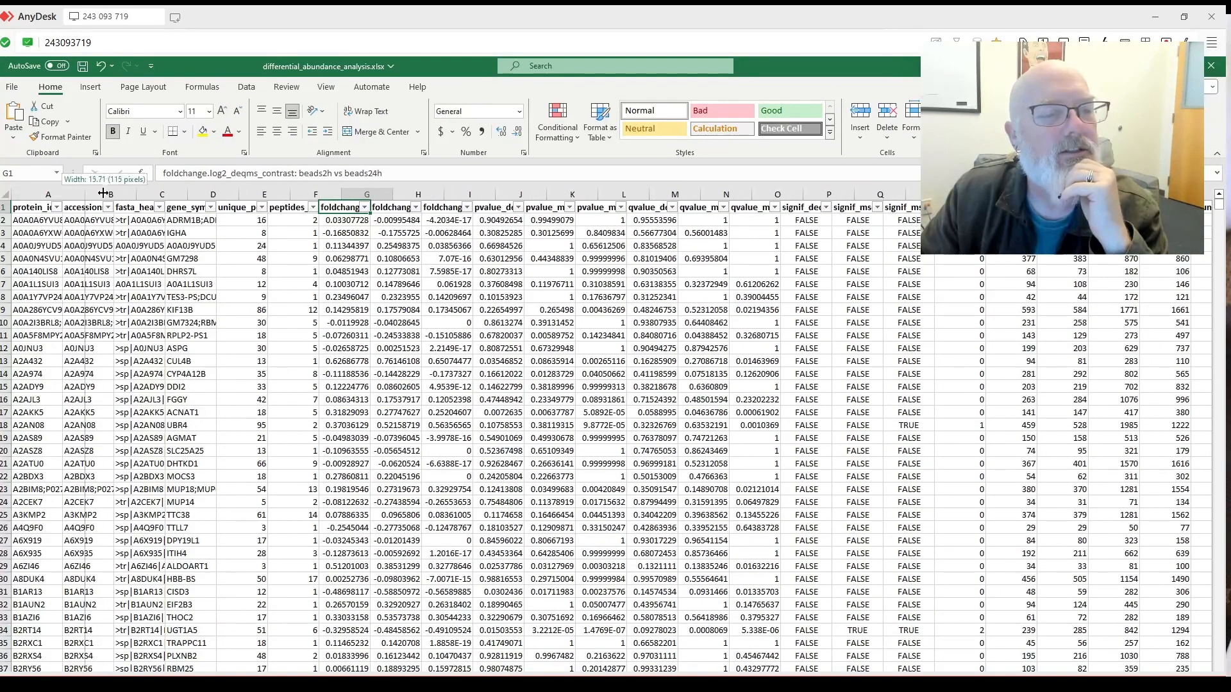
double_click(103, 193)
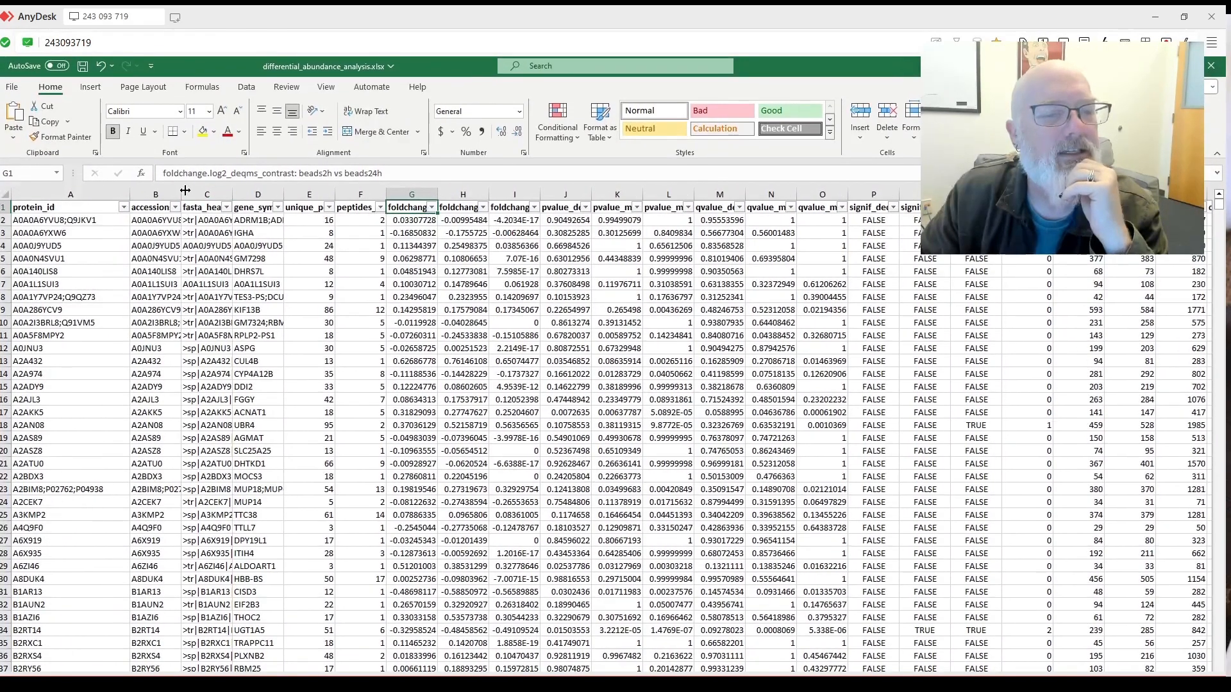
drag(185, 190, 534, 194)
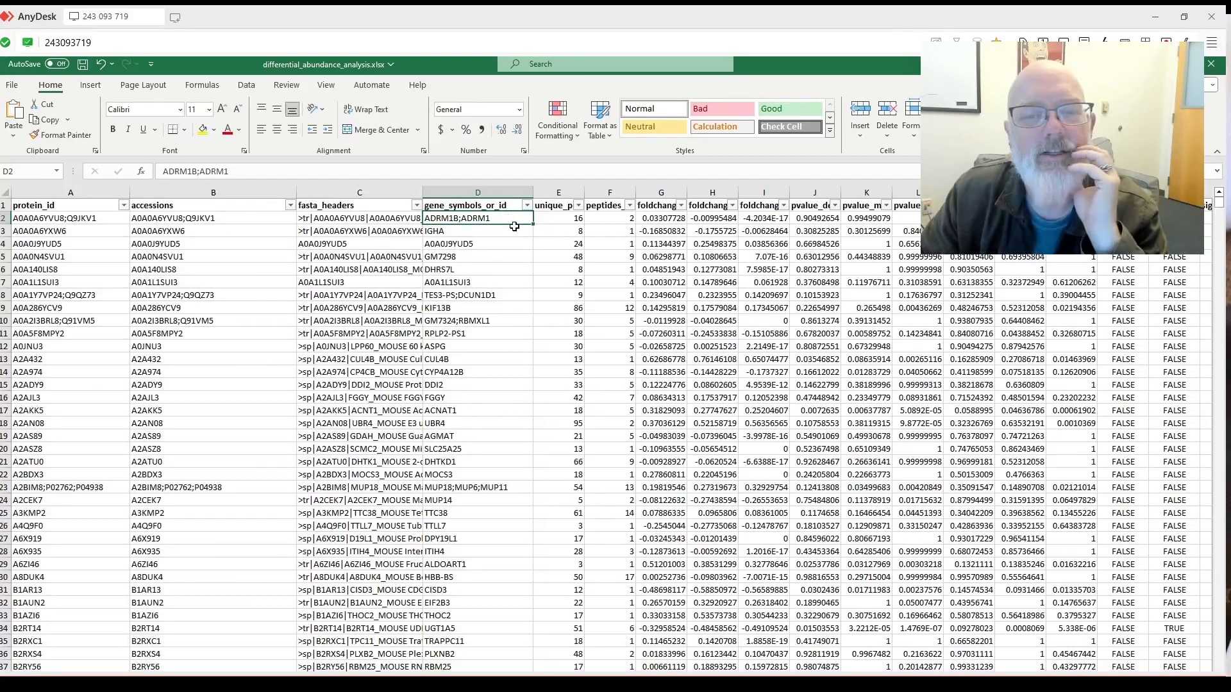
Widen the unique_peptides column and read the deqms and msempire foldchange headers.
click(570, 220)
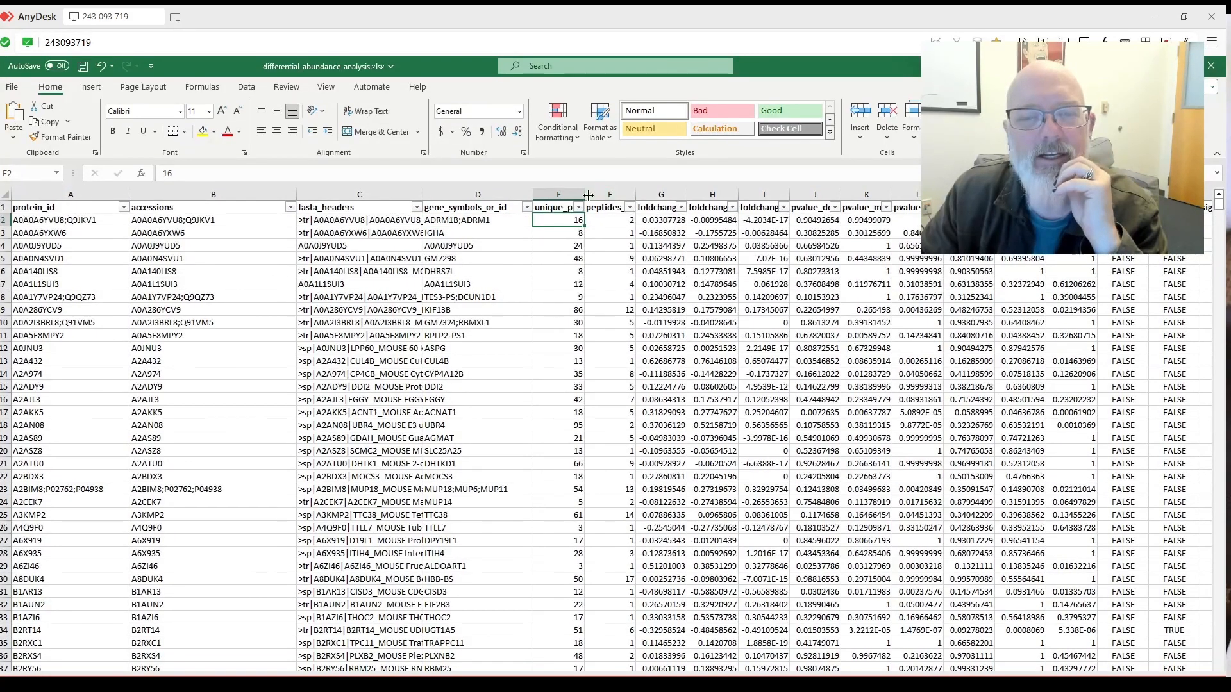
drag(588, 195, 775, 196)
click(641, 221)
scroll(729, 285, down, 4)
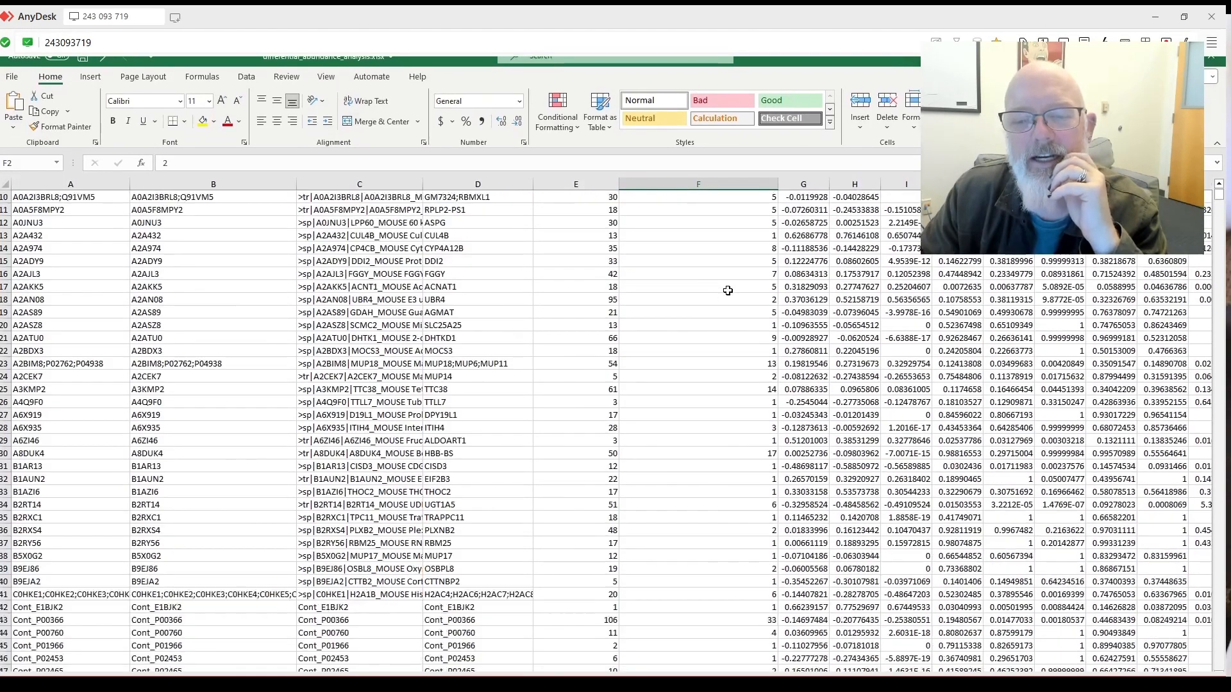
scroll(741, 294, up, 4)
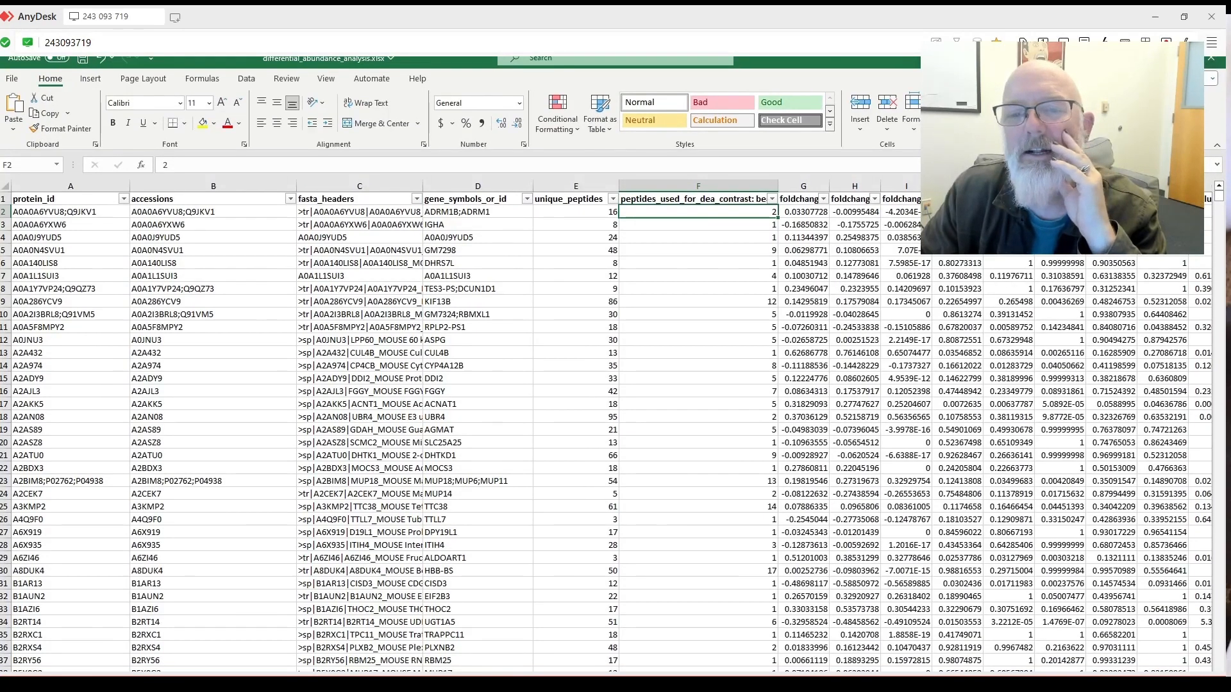
key(Right)
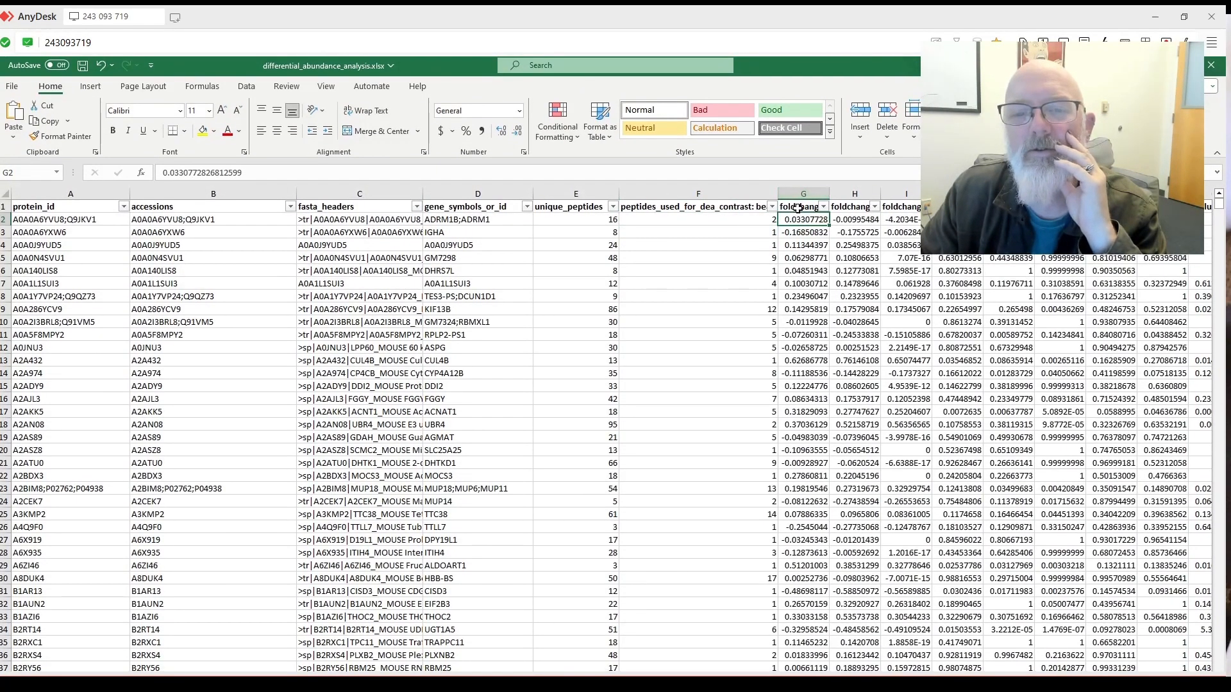
click(797, 208)
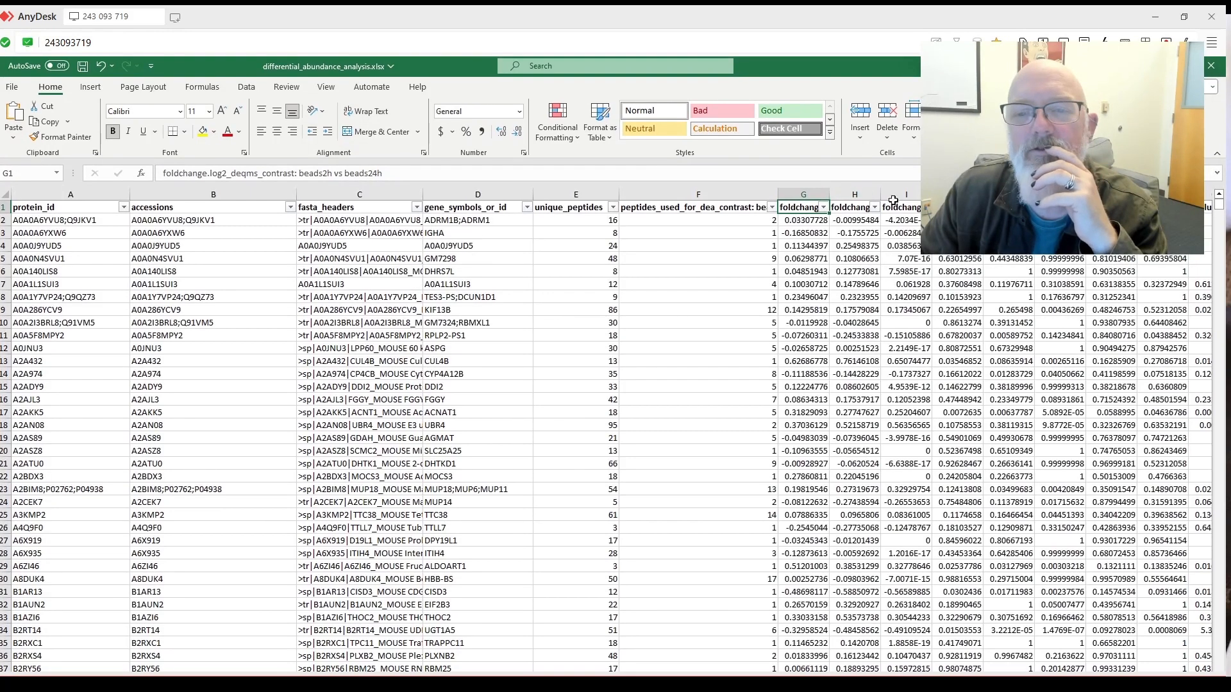
click(857, 207)
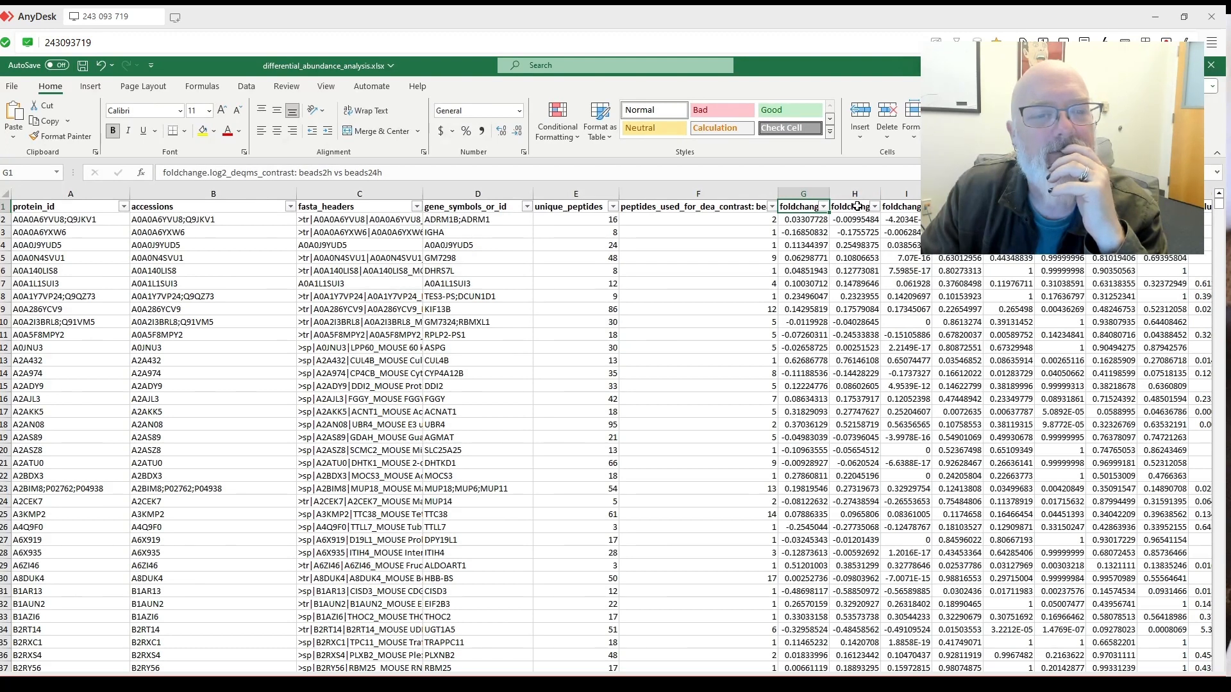
click(857, 207)
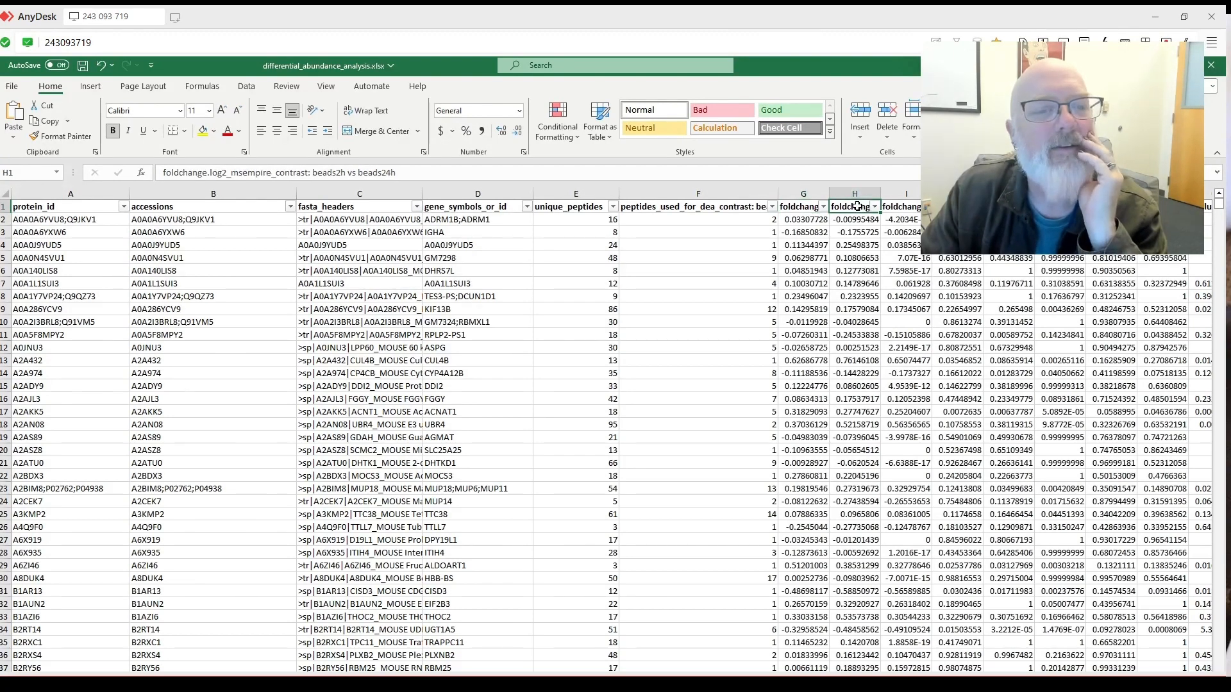
key(Right)
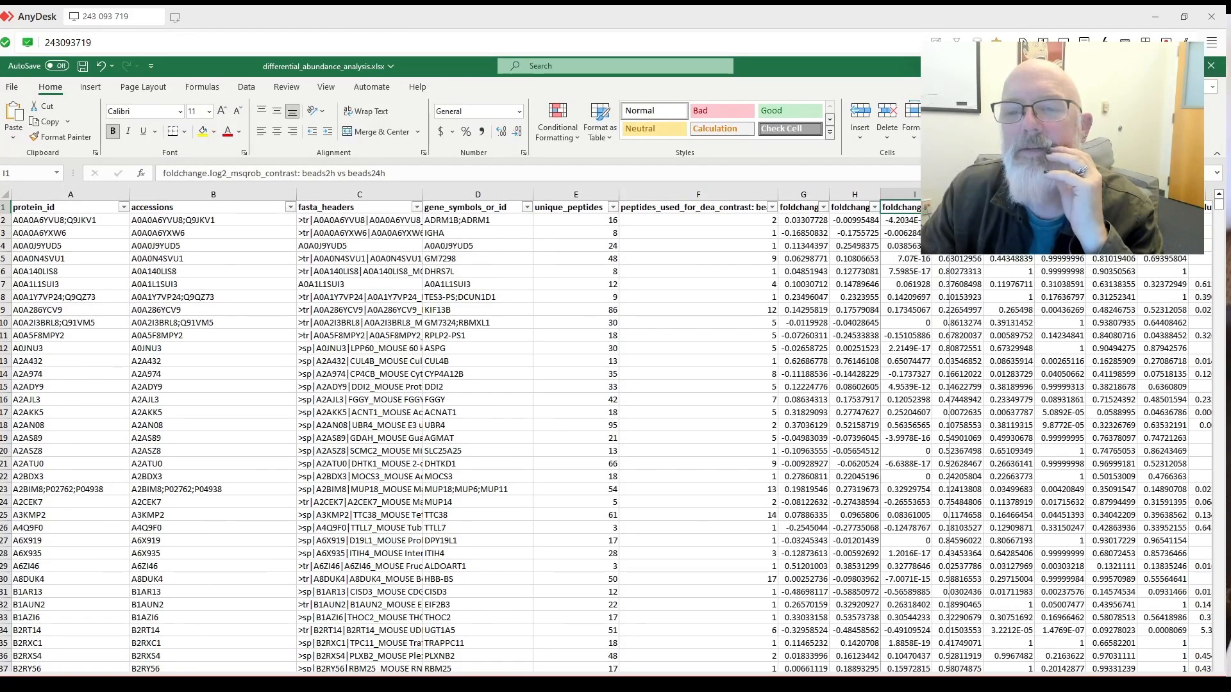
Widen columns I and J to show full values, and read the significance column headers.
drag(949, 194, 951, 194)
click(928, 220)
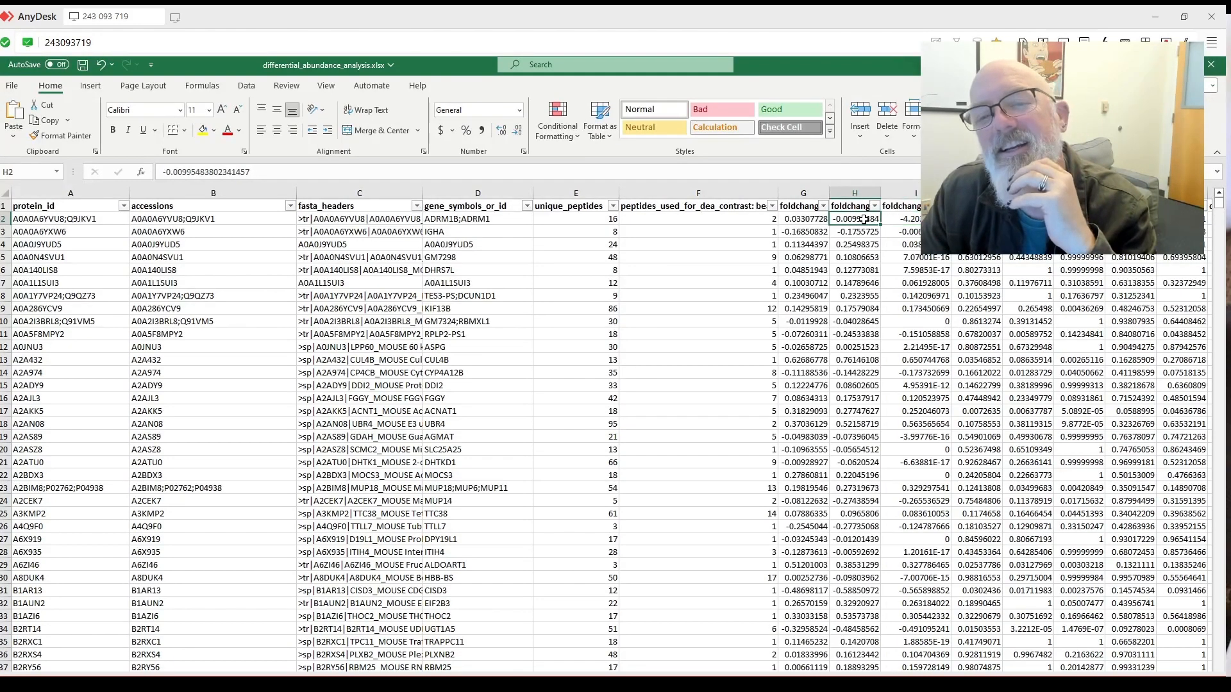
click(808, 219)
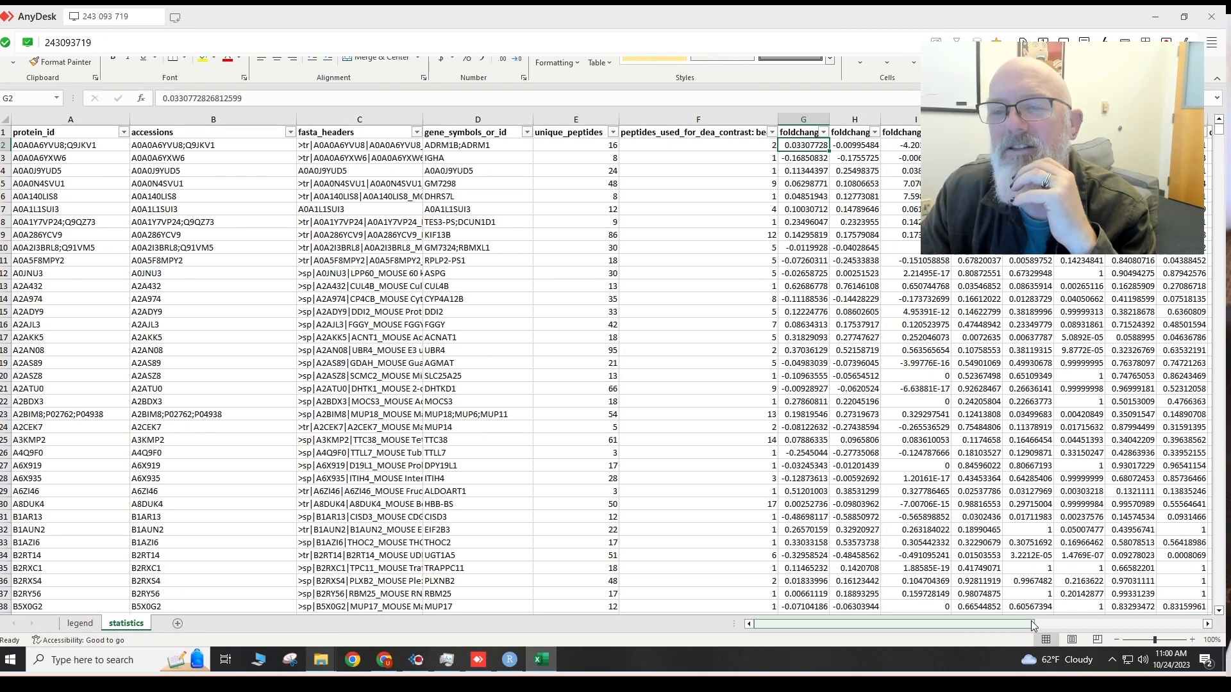
drag(1031, 620, 1065, 621)
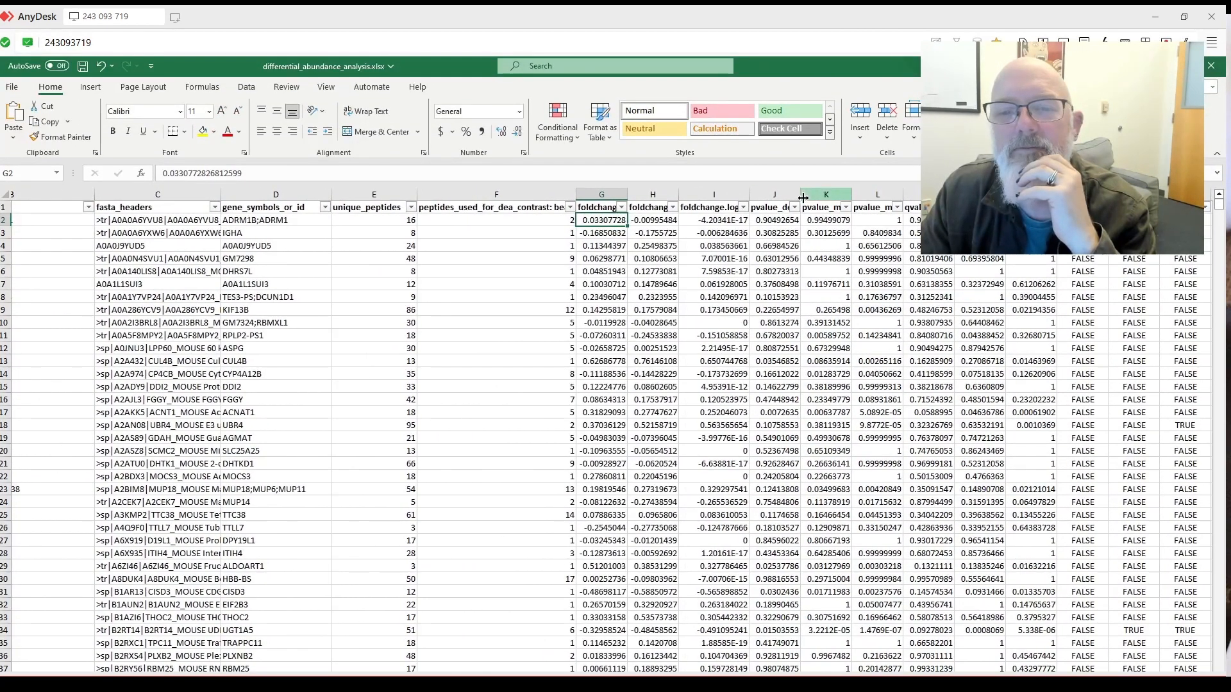
drag(800, 199, 836, 194)
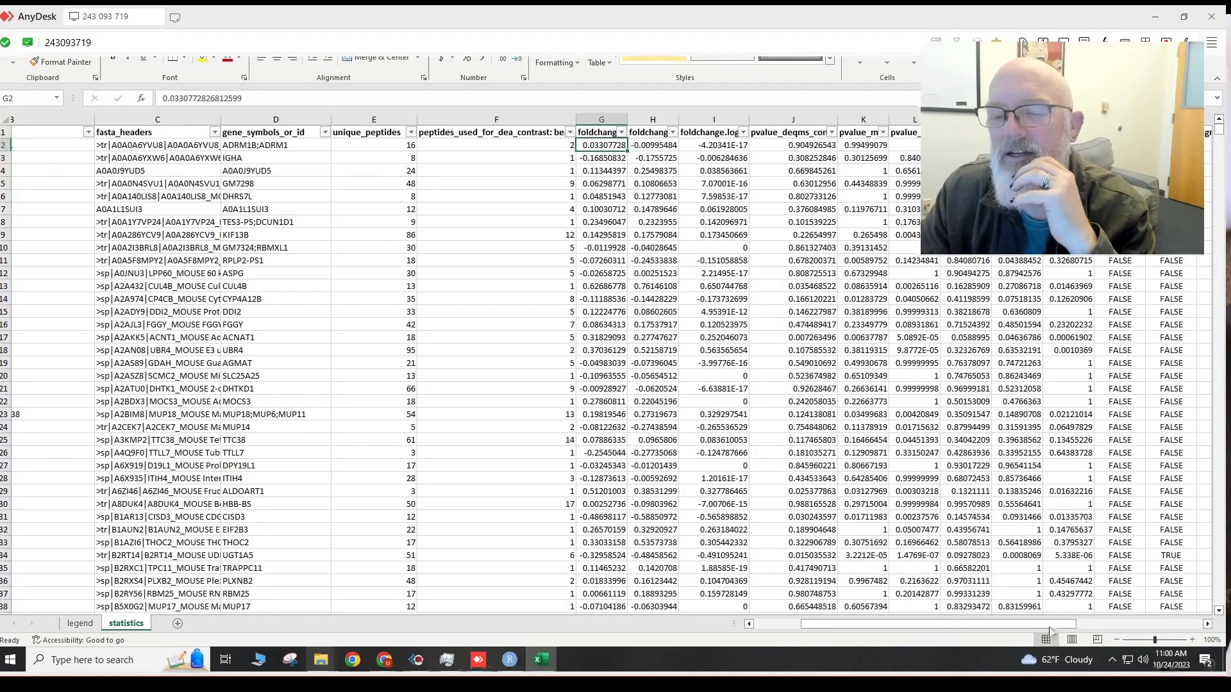
drag(1047, 635, 1148, 635)
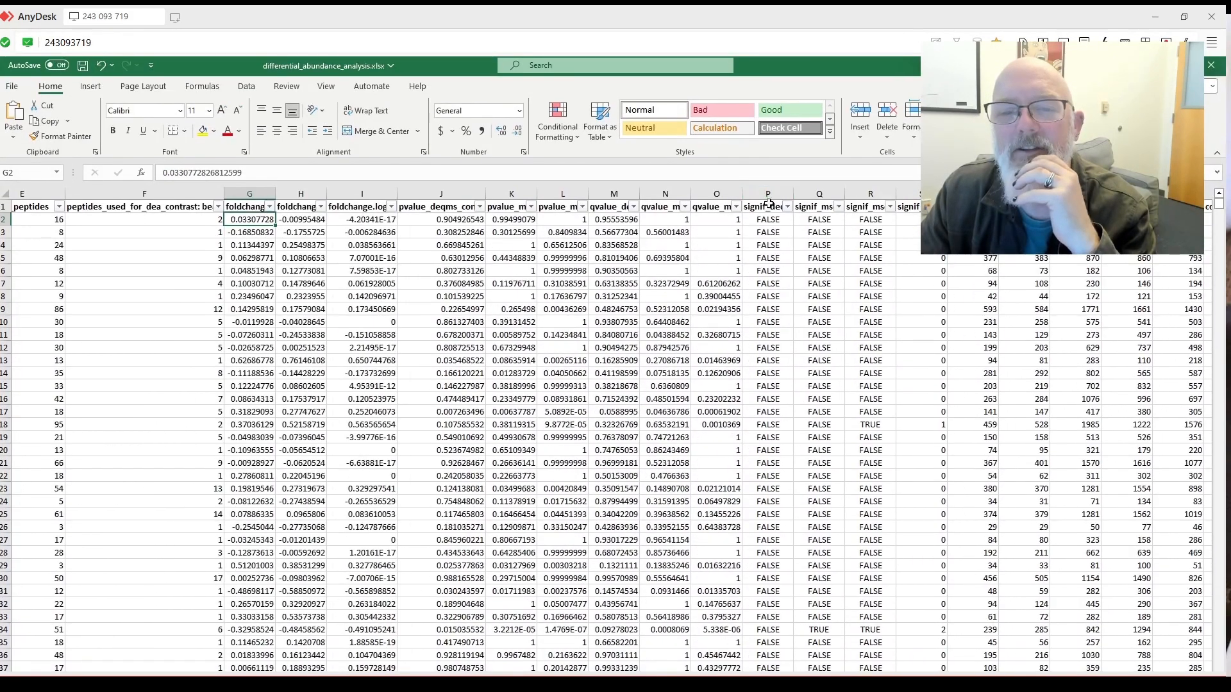
click(772, 206)
click(818, 207)
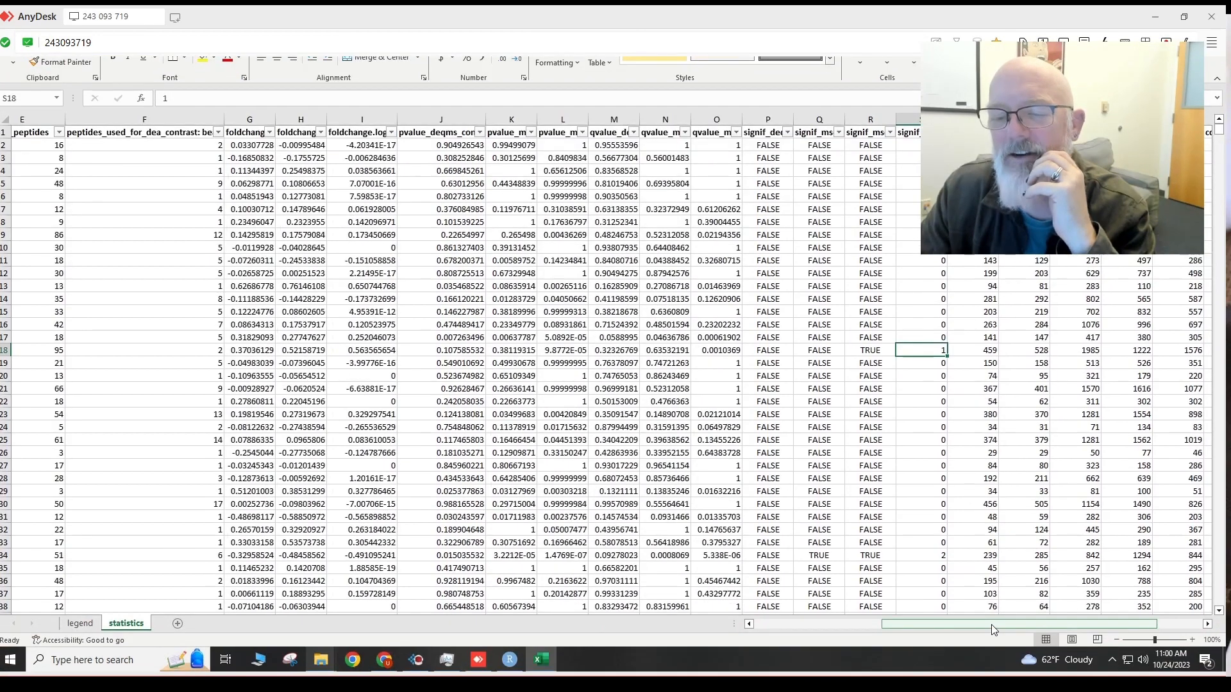
drag(993, 628, 1032, 628)
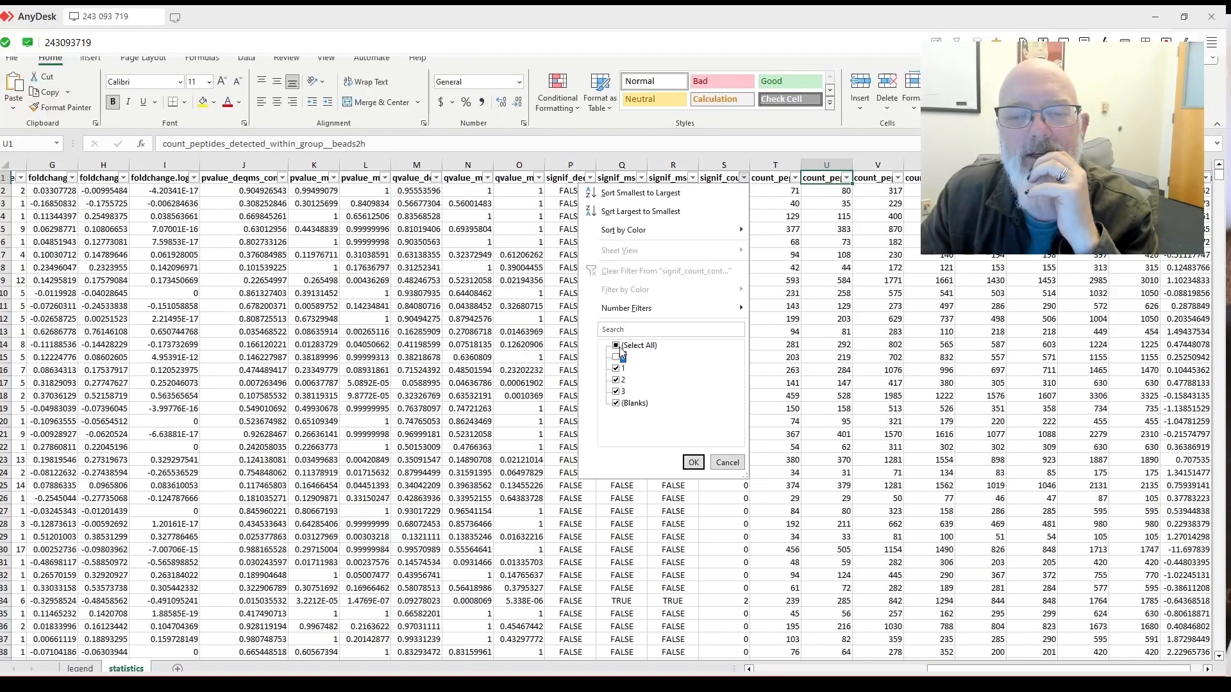
Filter signif_count to exclude 0 and 1, leaving 3203 of 5565 records.
click(616, 341)
click(693, 430)
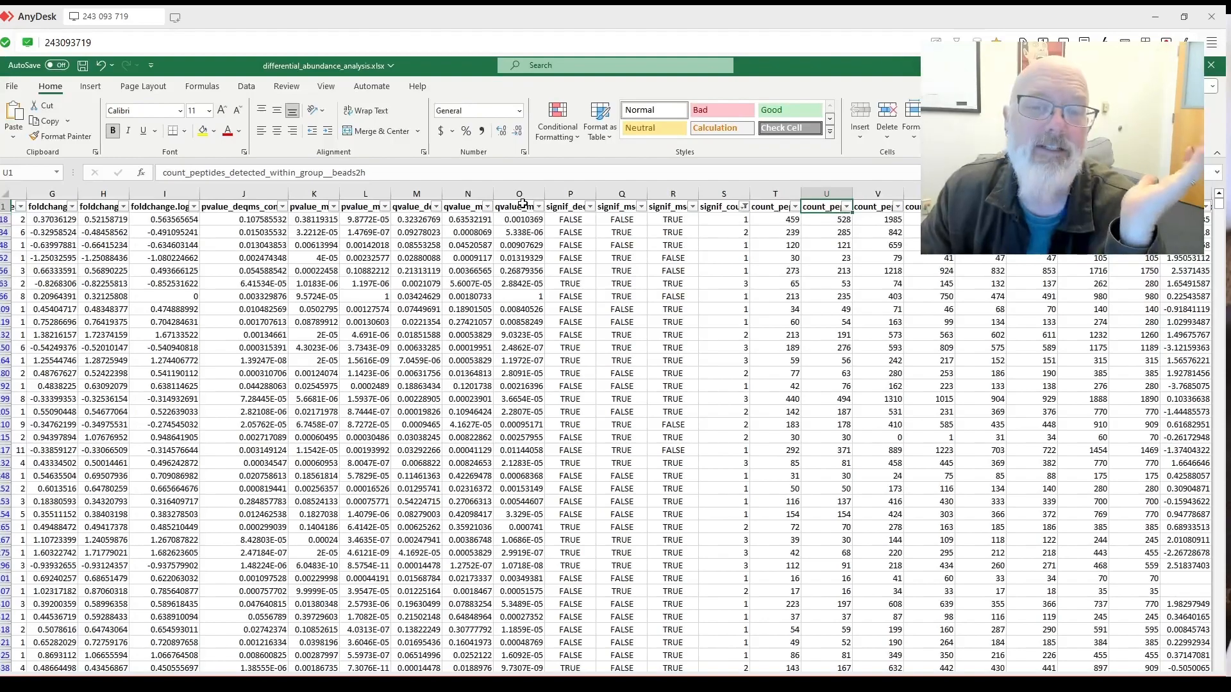
scroll(564, 231, down, 7)
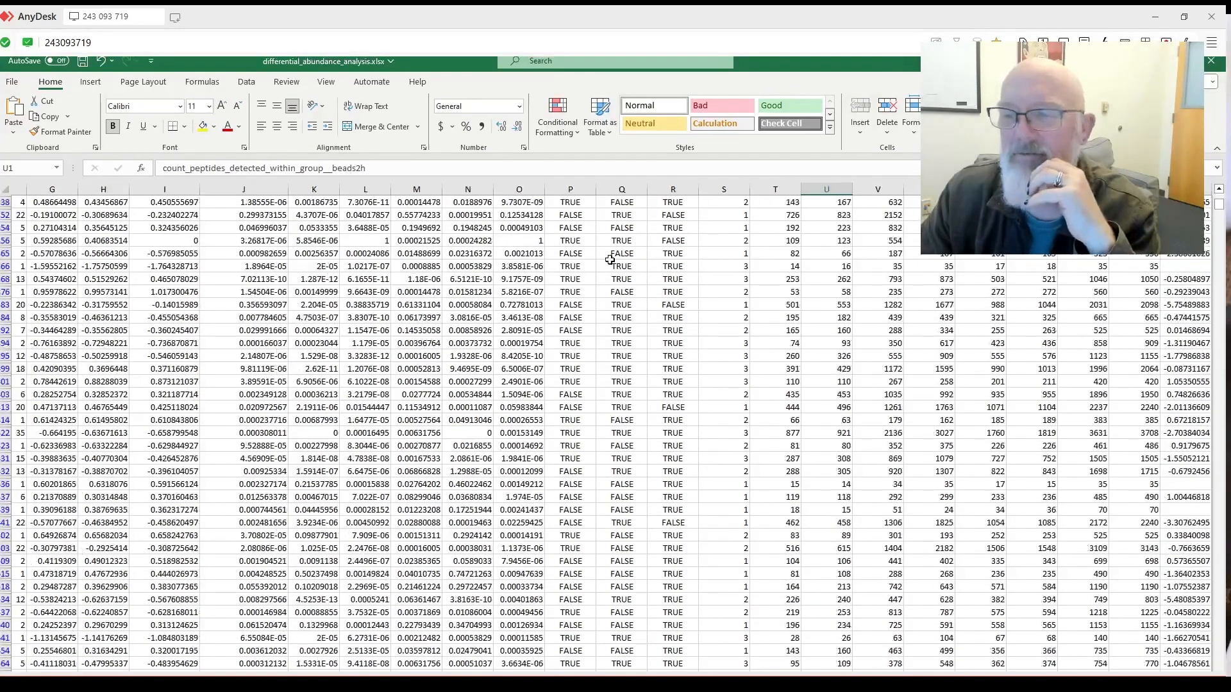
scroll(615, 250, up, 7)
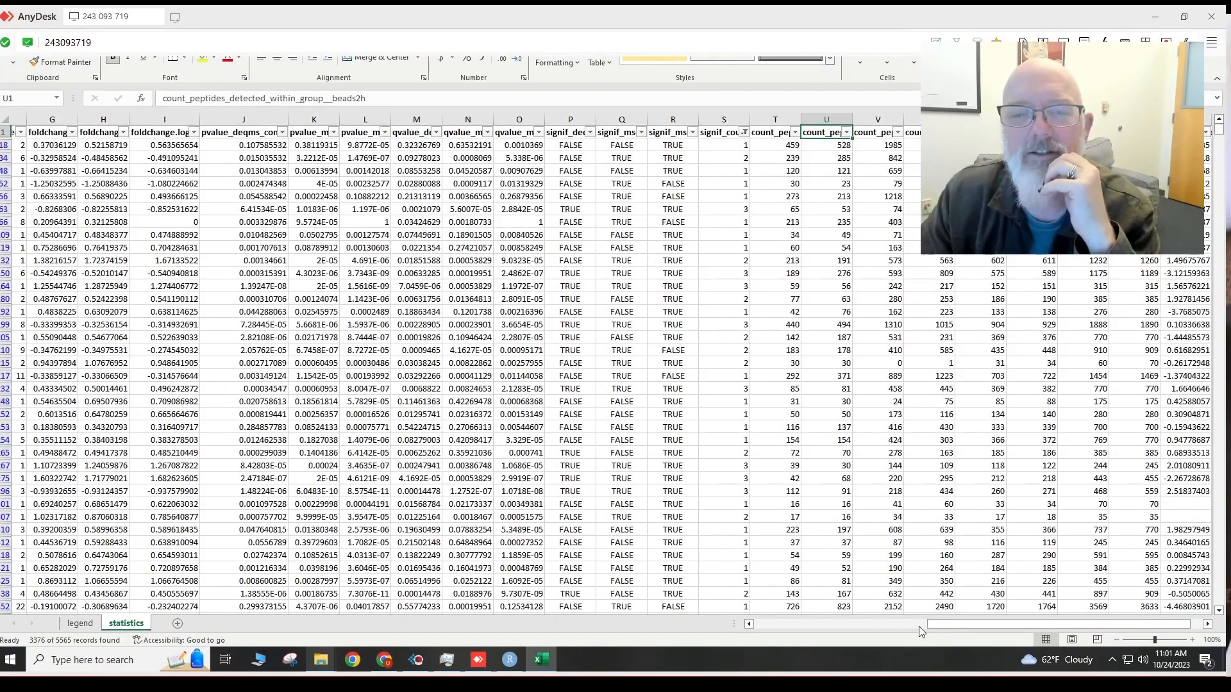
drag(934, 623, 861, 615)
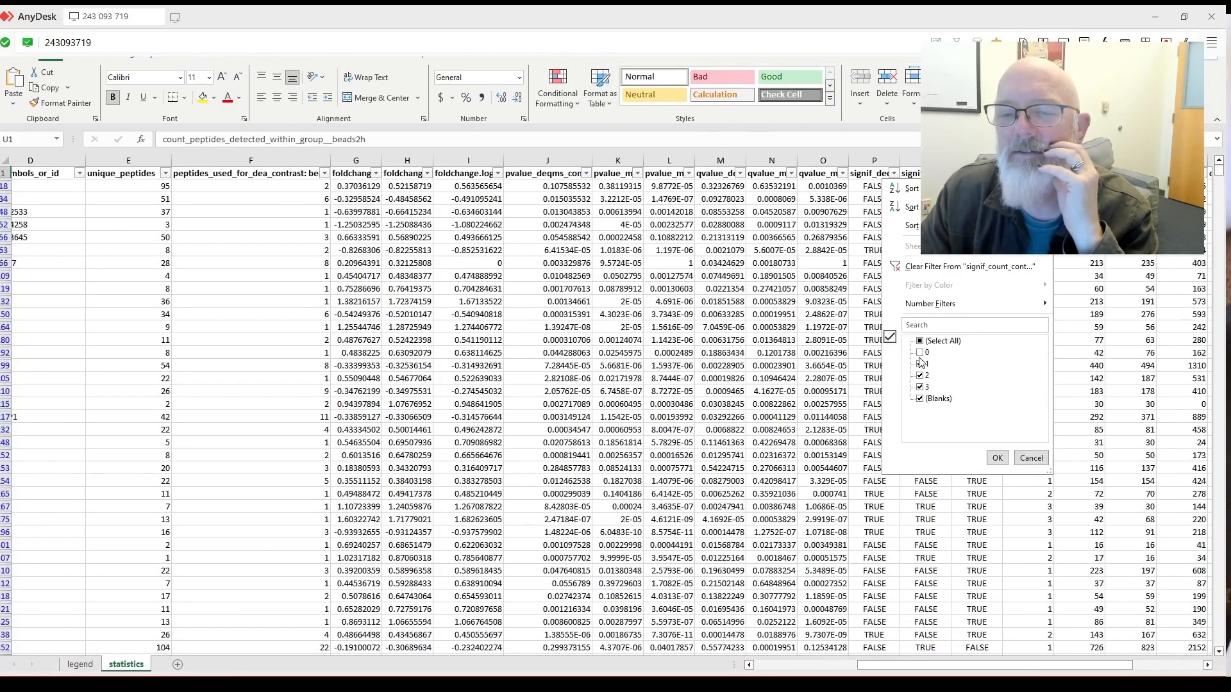
click(920, 357)
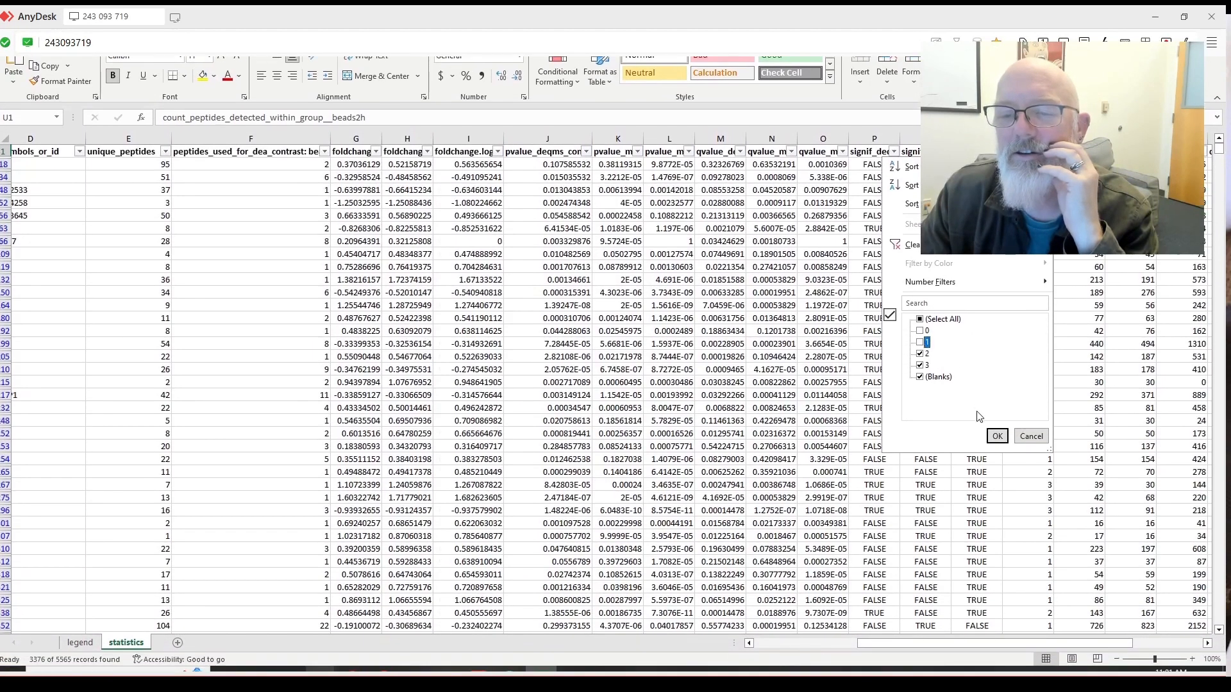
click(997, 451)
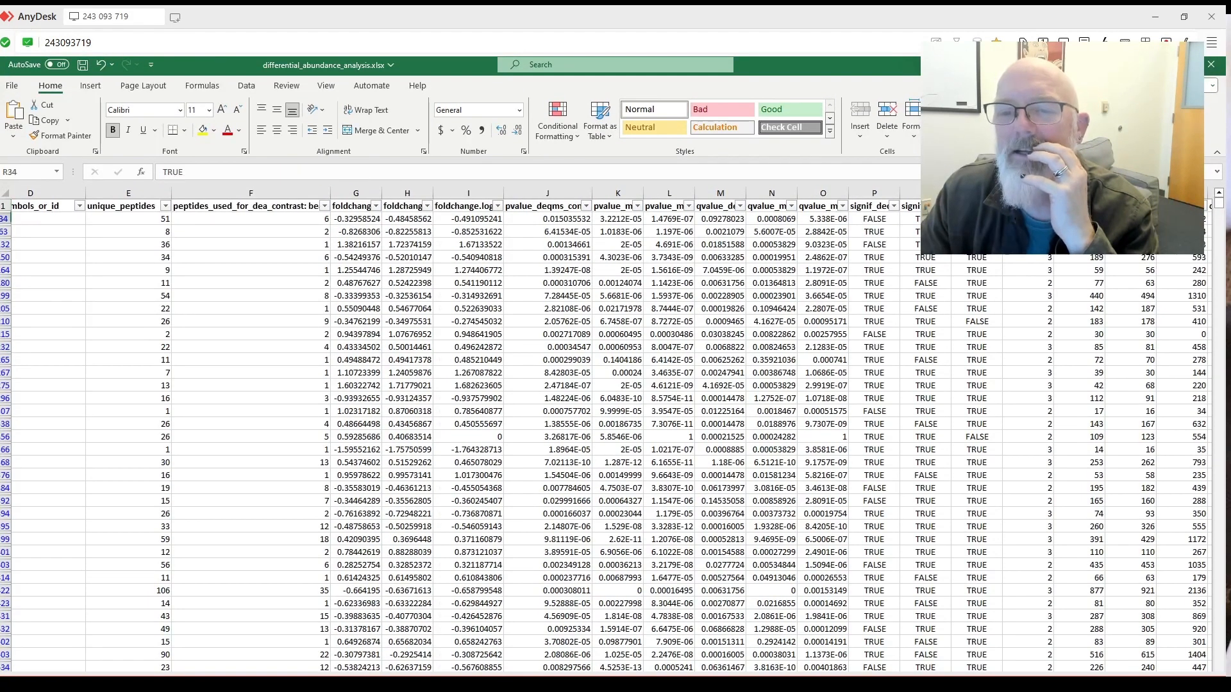
Compare the three significance flags in row 34, then close the workbook.
drag(977, 219, 871, 220)
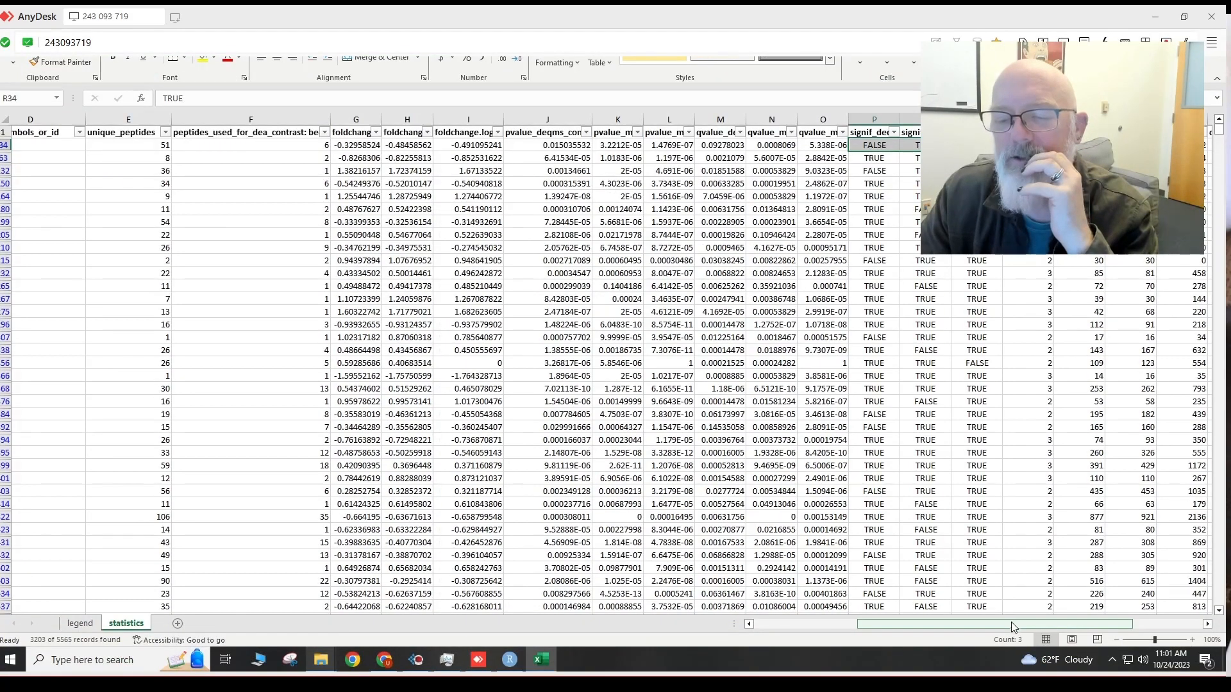
drag(1070, 623, 1141, 620)
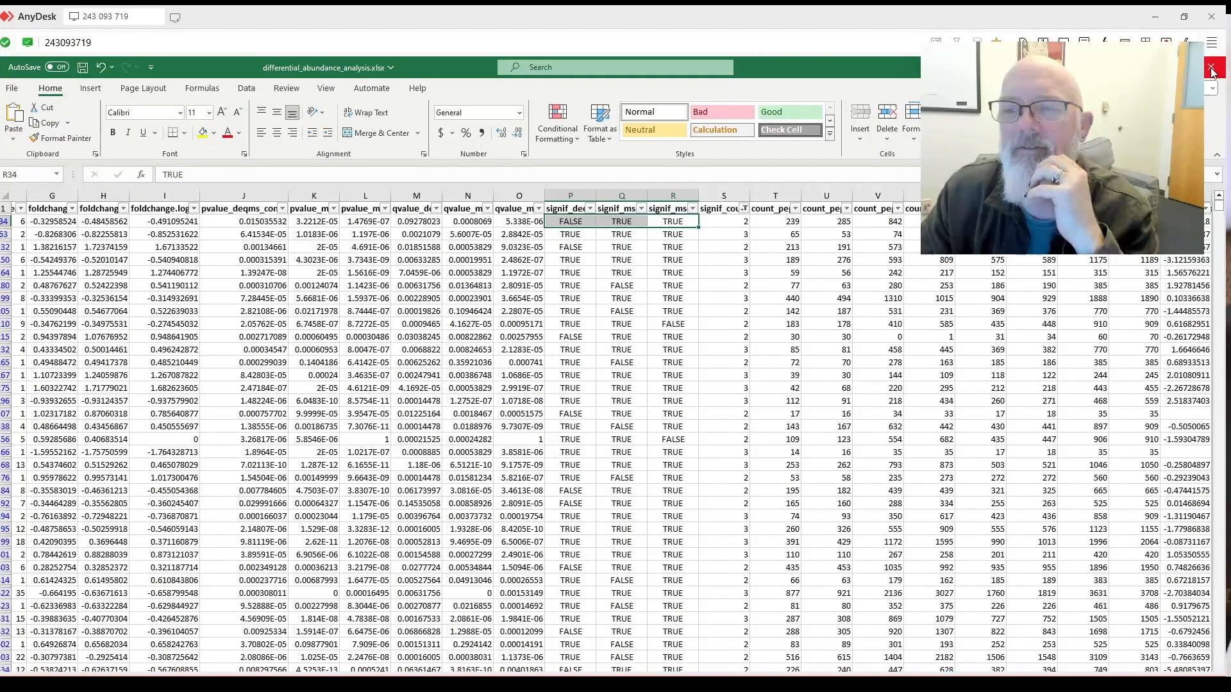
click(1212, 70)
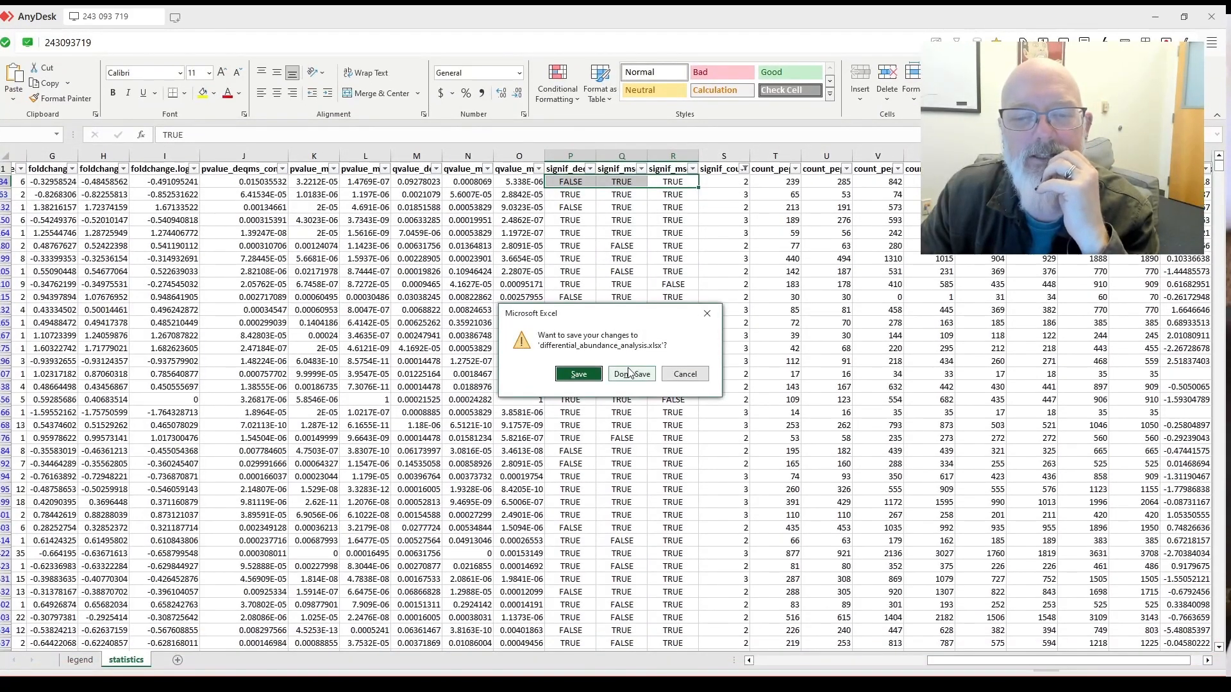
Discard the workbook changes and open report.pdf from the results folder.
click(630, 377)
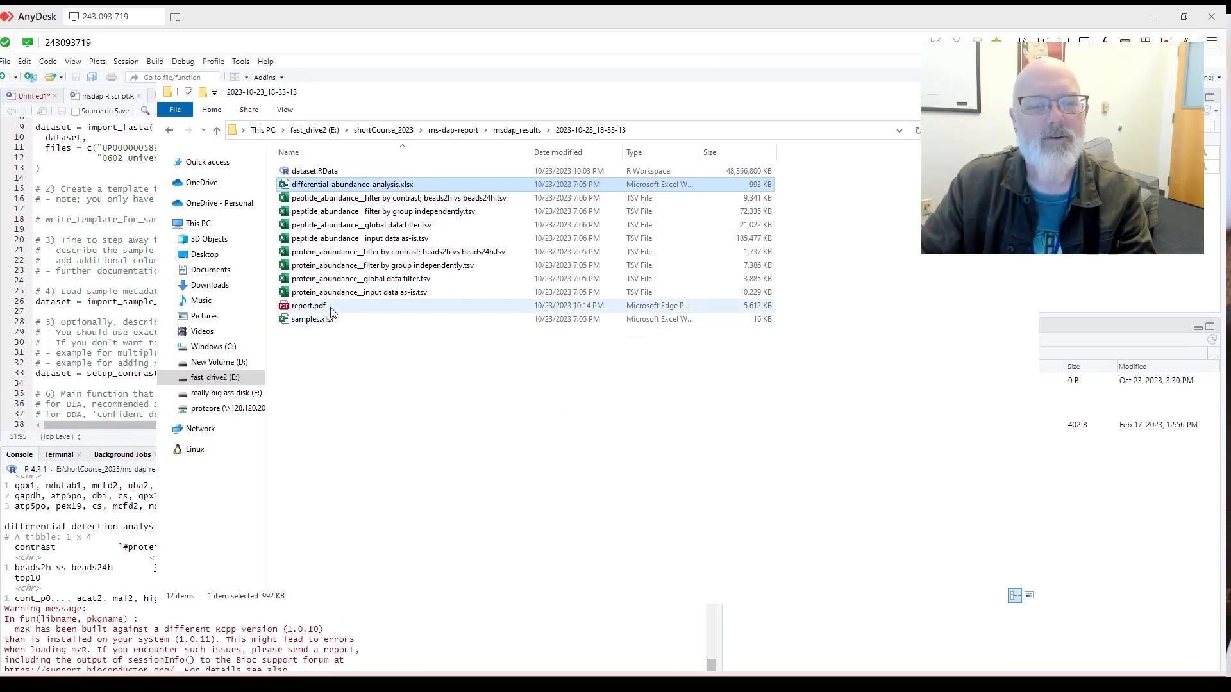
double_click(308, 304)
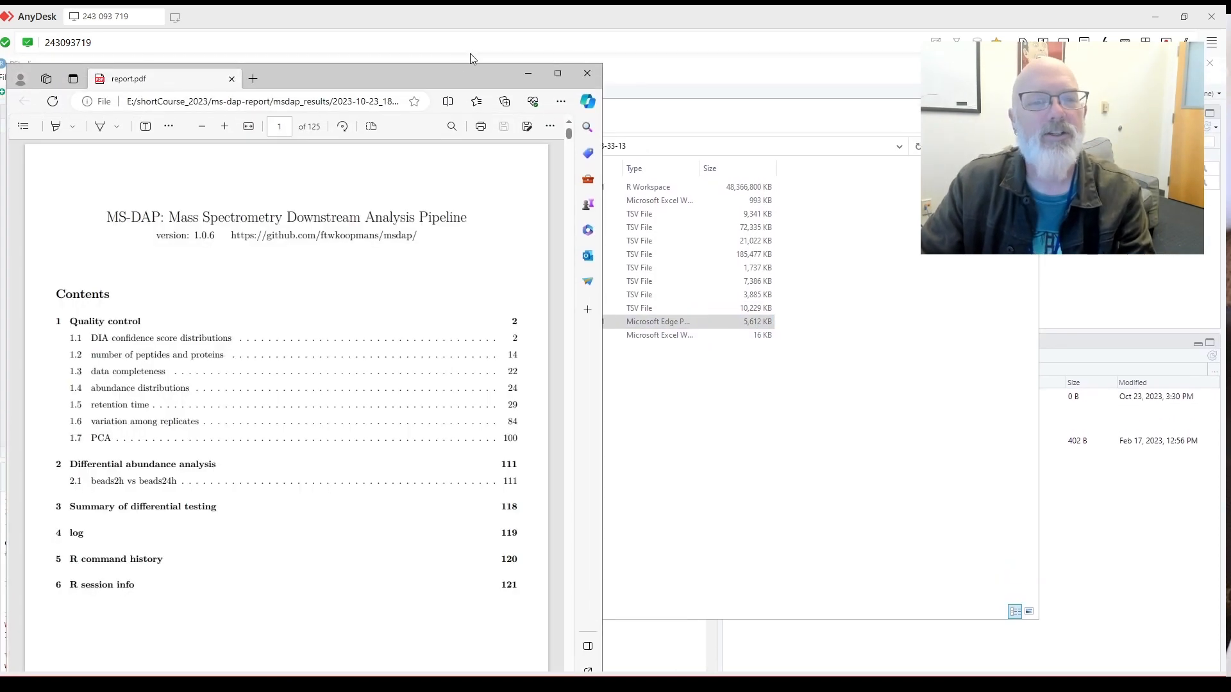
Maximize the report and scroll from the contents to page 15's protein/peptide count chart.
click(558, 75)
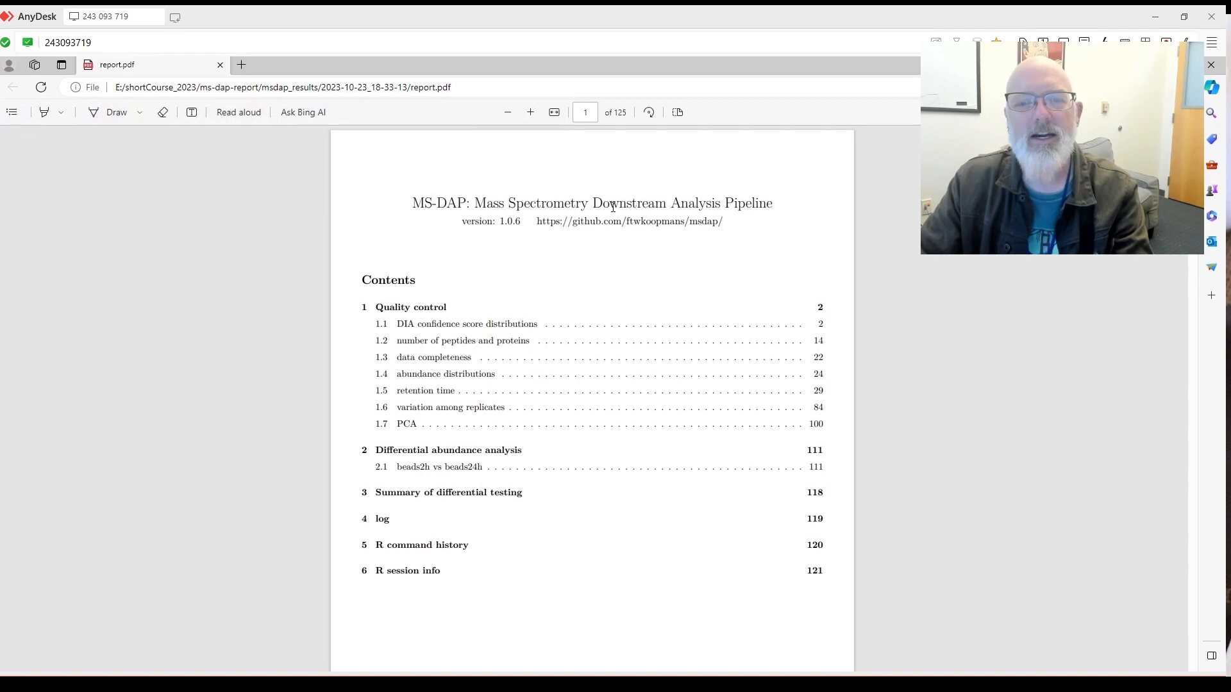
scroll(609, 211, down, 10)
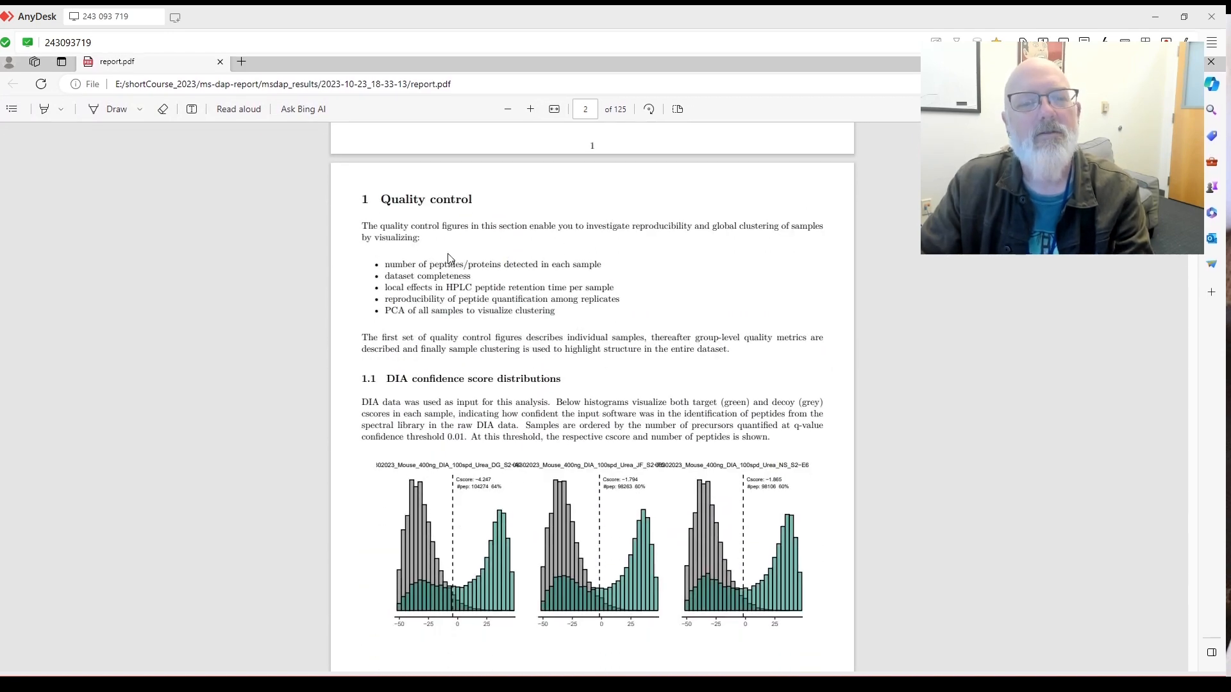
scroll(481, 235, down, 2)
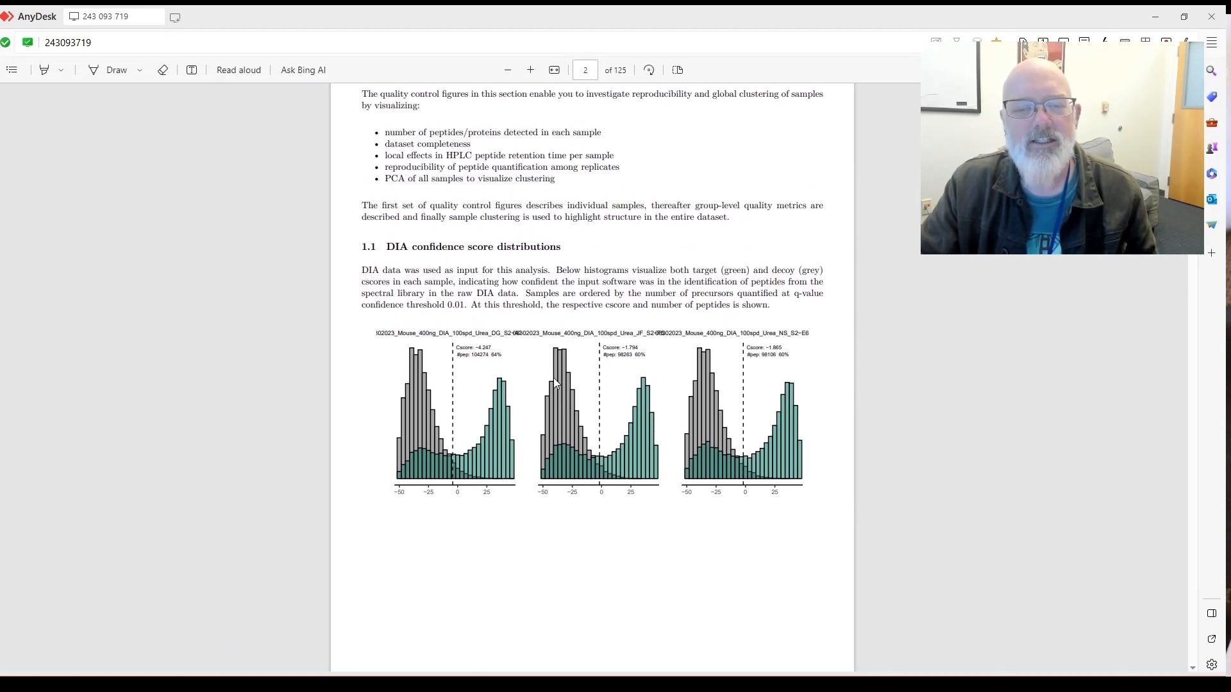
scroll(555, 383, down, 10)
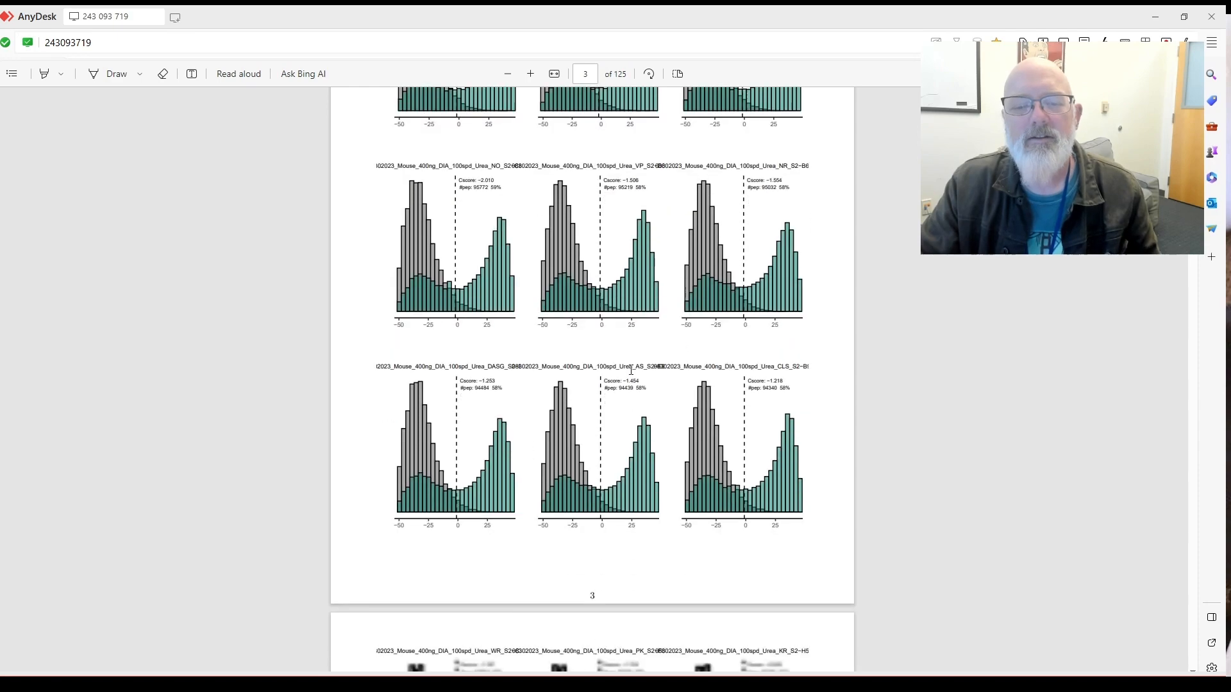
scroll(631, 370, down, 10)
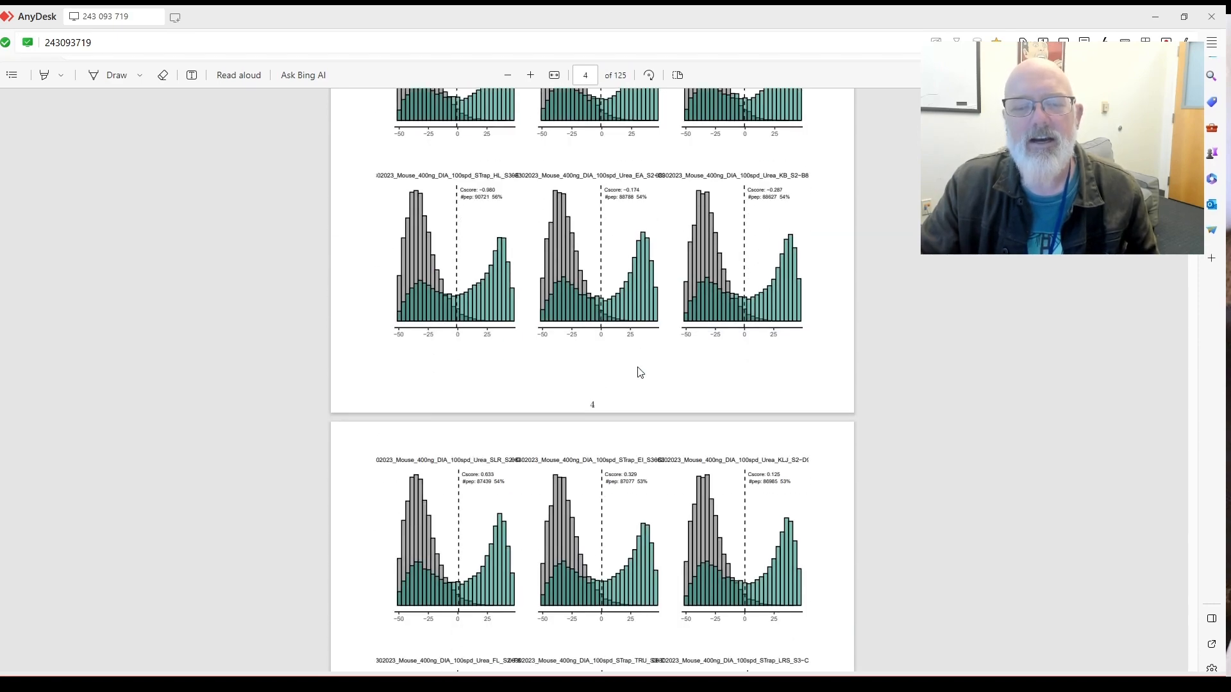
scroll(640, 372, down, 10)
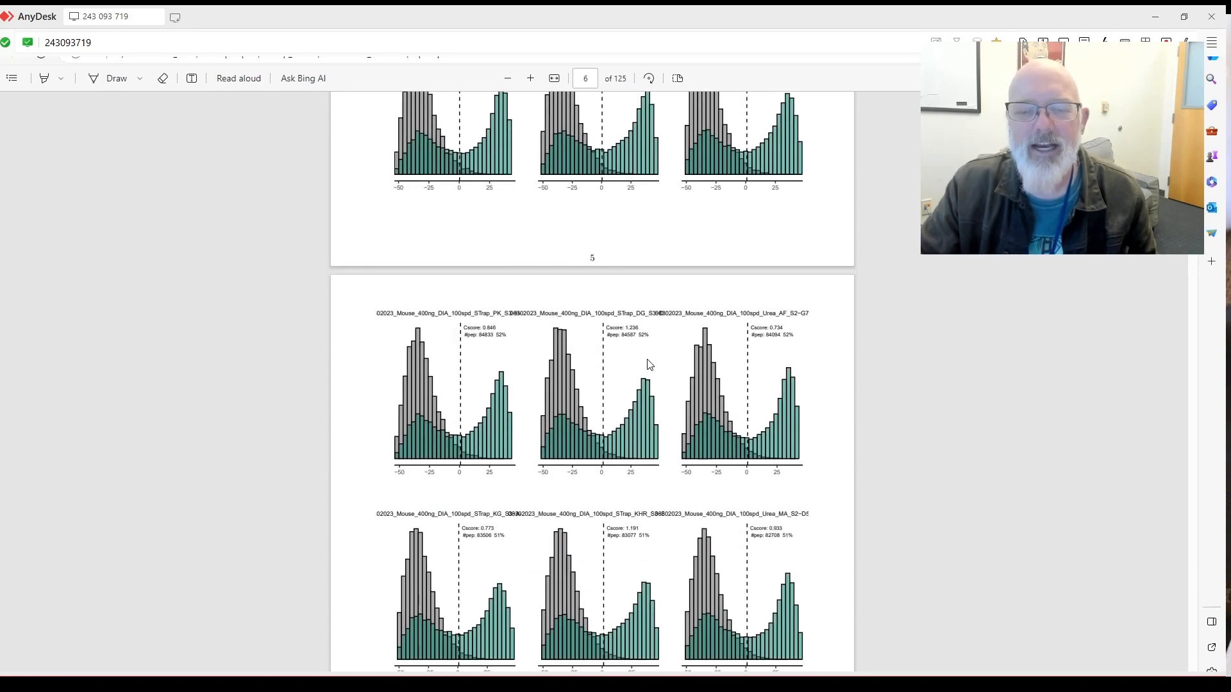
scroll(647, 365, down, 10)
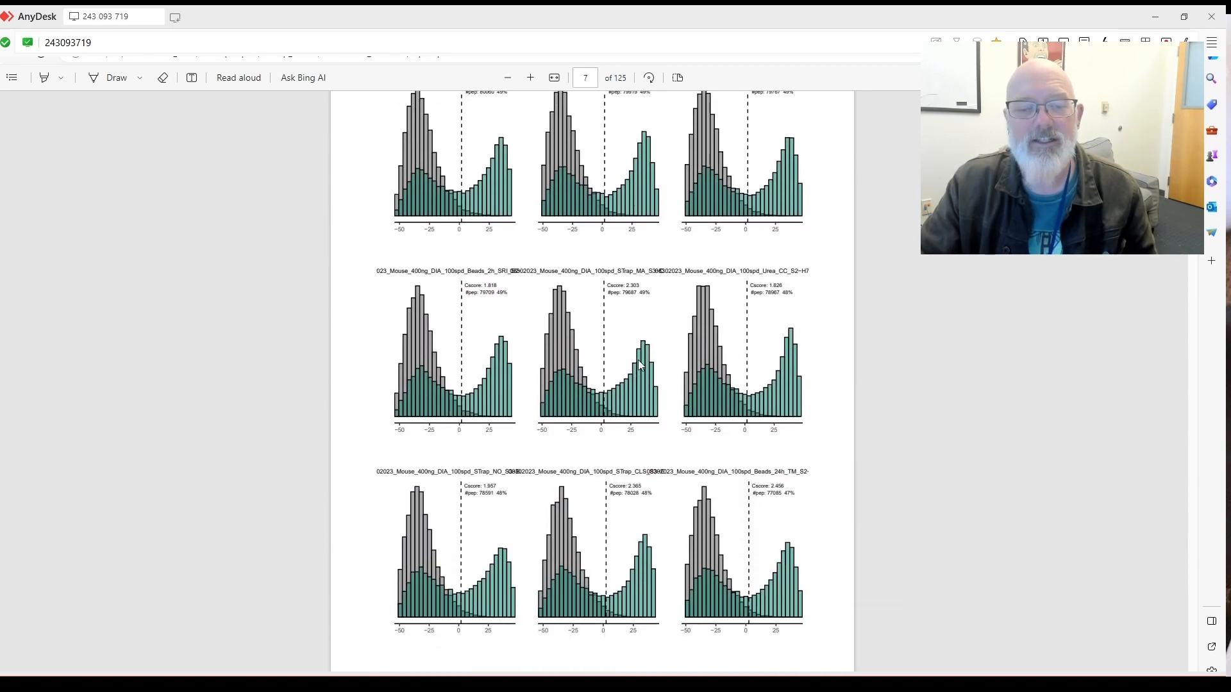
scroll(640, 366, down, 10)
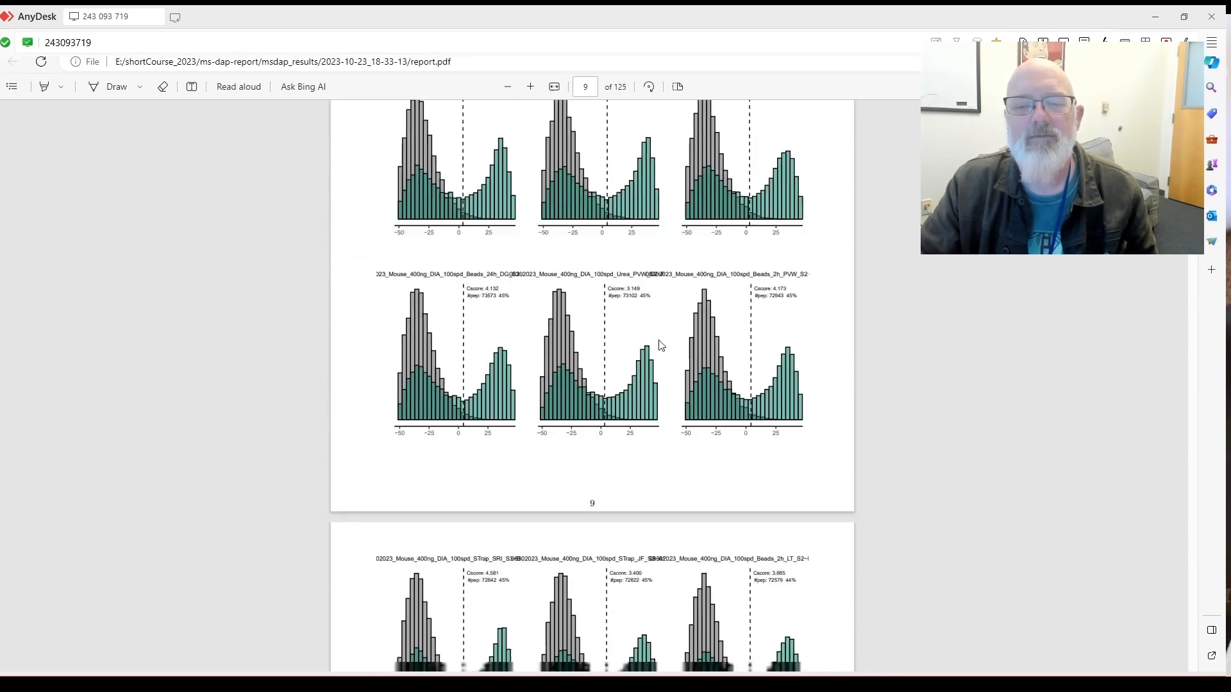
scroll(662, 346, down, 20)
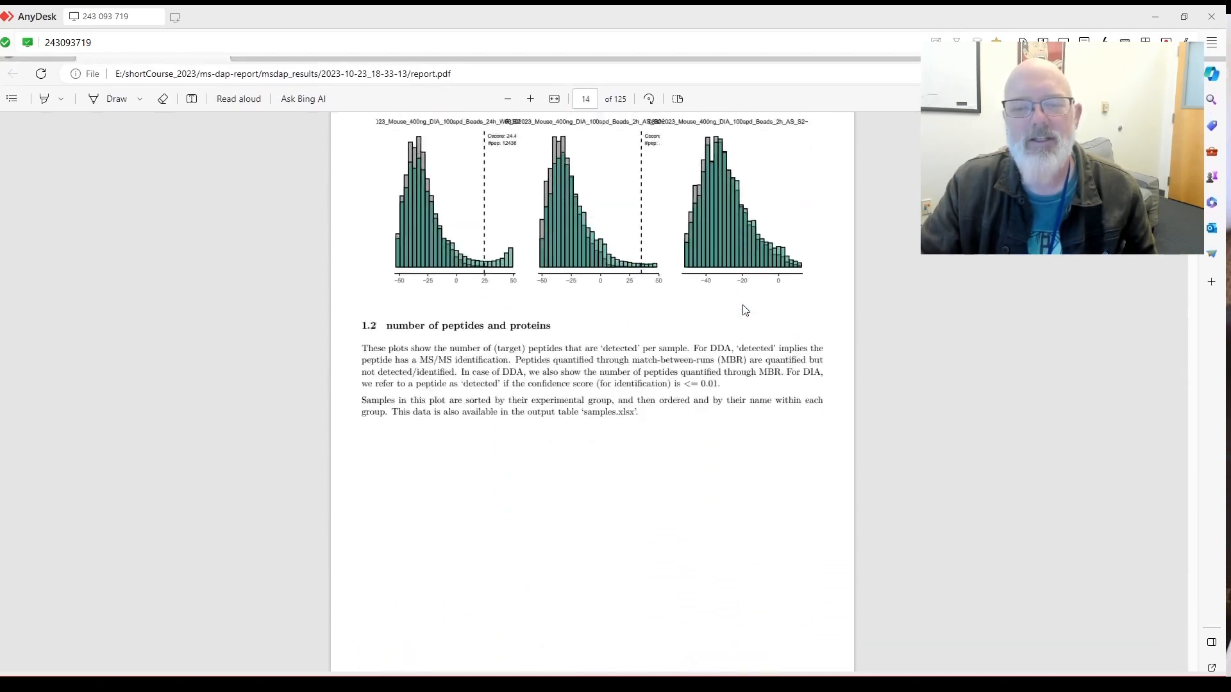
scroll(744, 309, down, 9)
scroll(744, 307, up, 12)
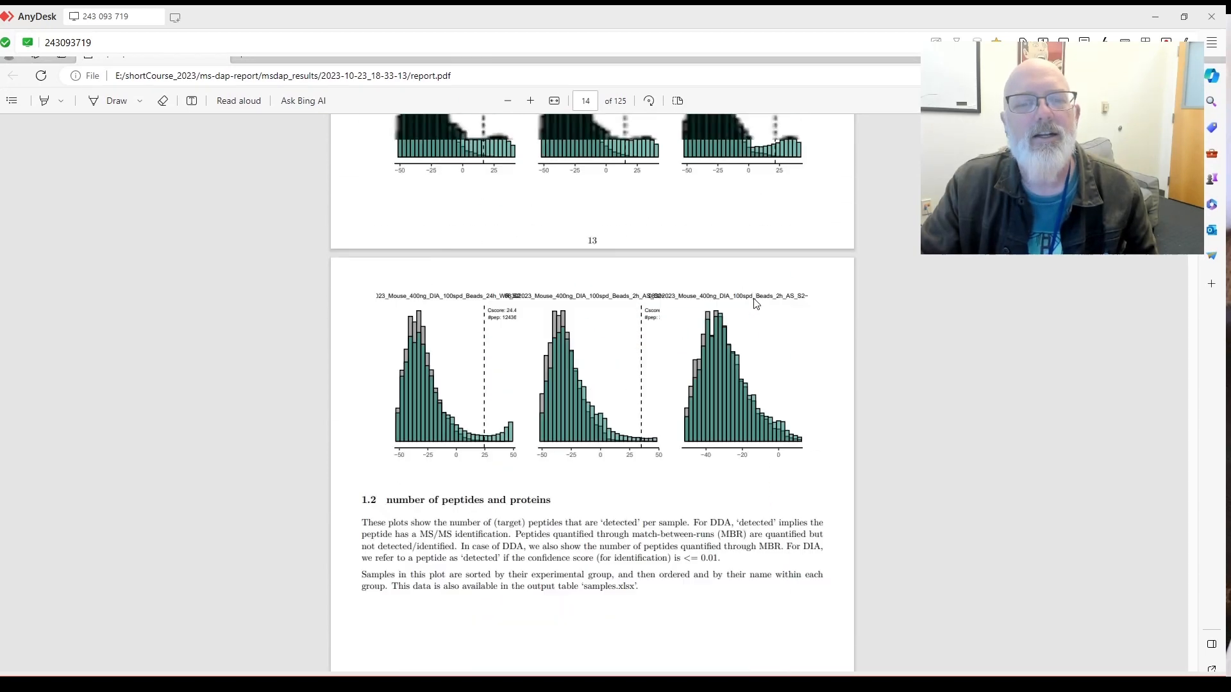
scroll(756, 303, down, 3)
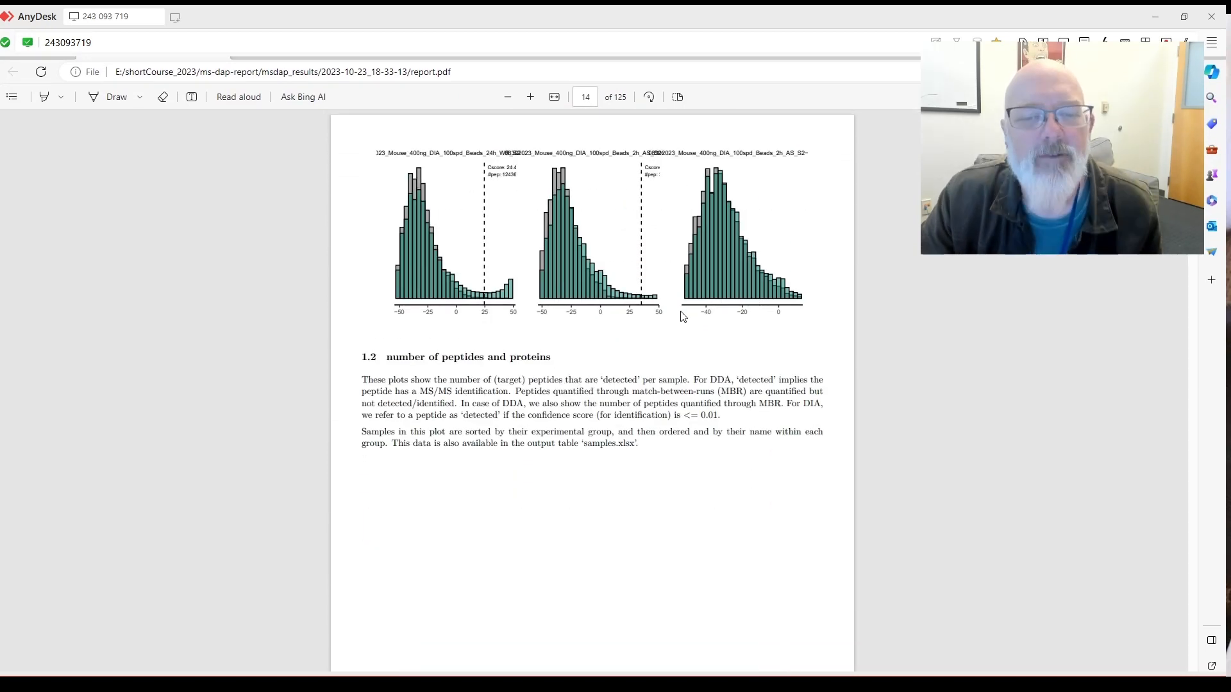
scroll(684, 308, down, 5)
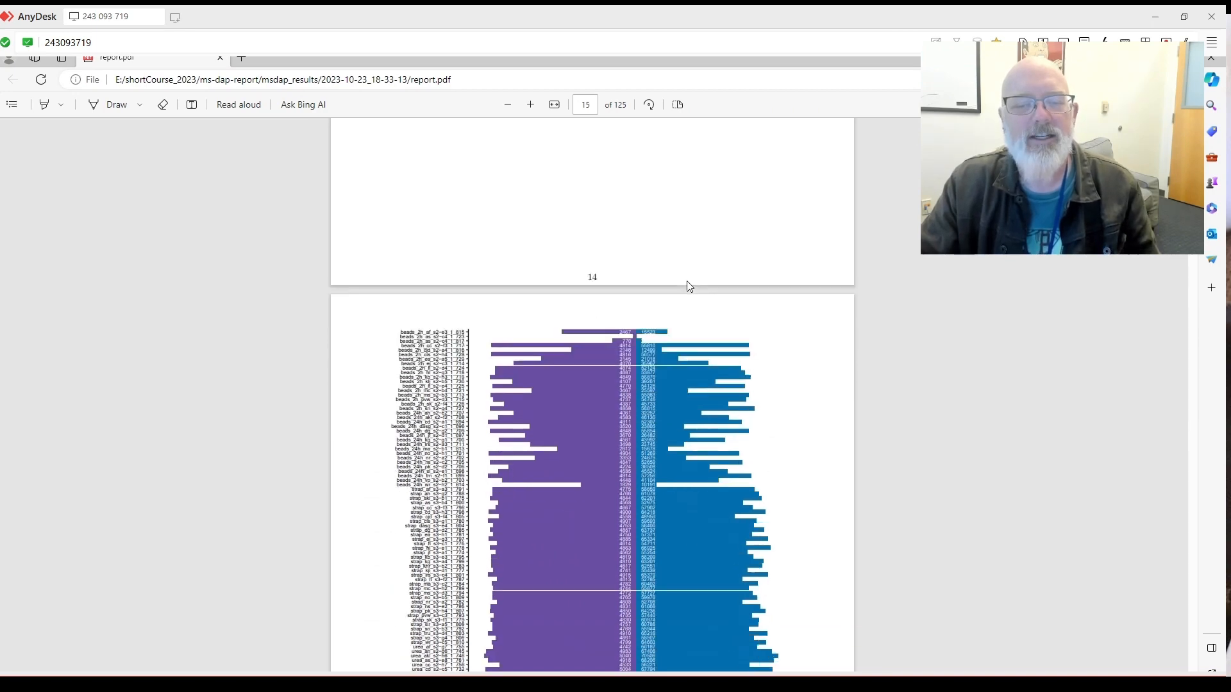
scroll(687, 286, down, 8)
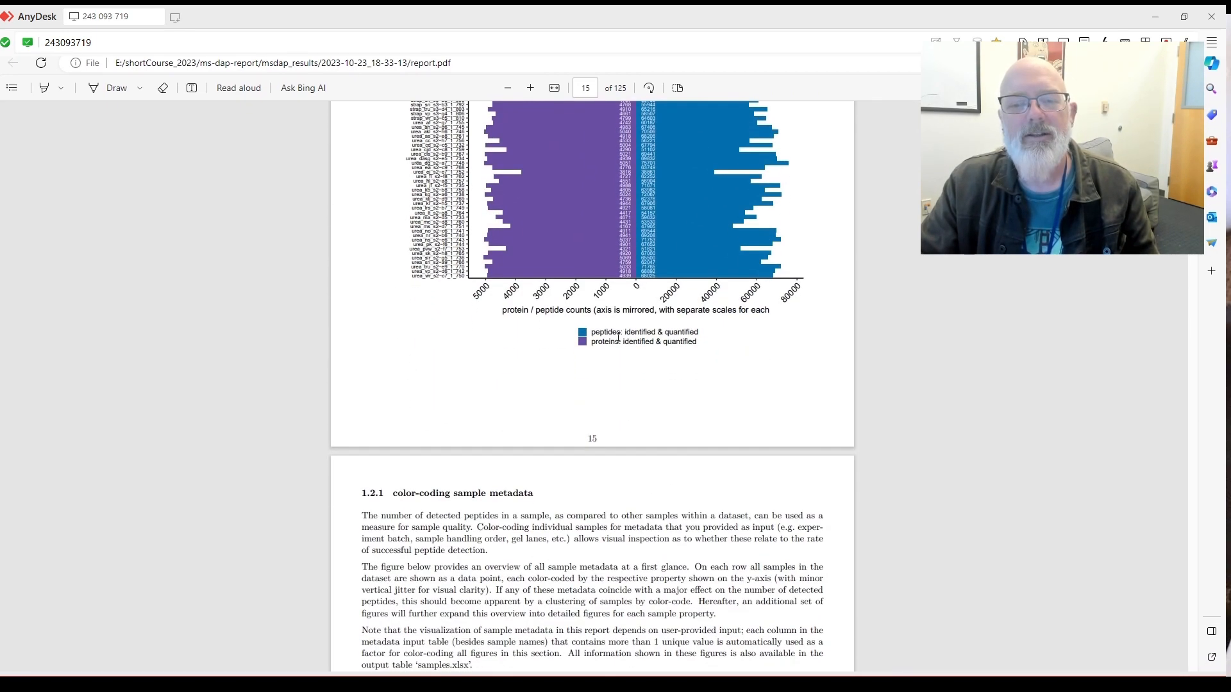
scroll(671, 315, up, 6)
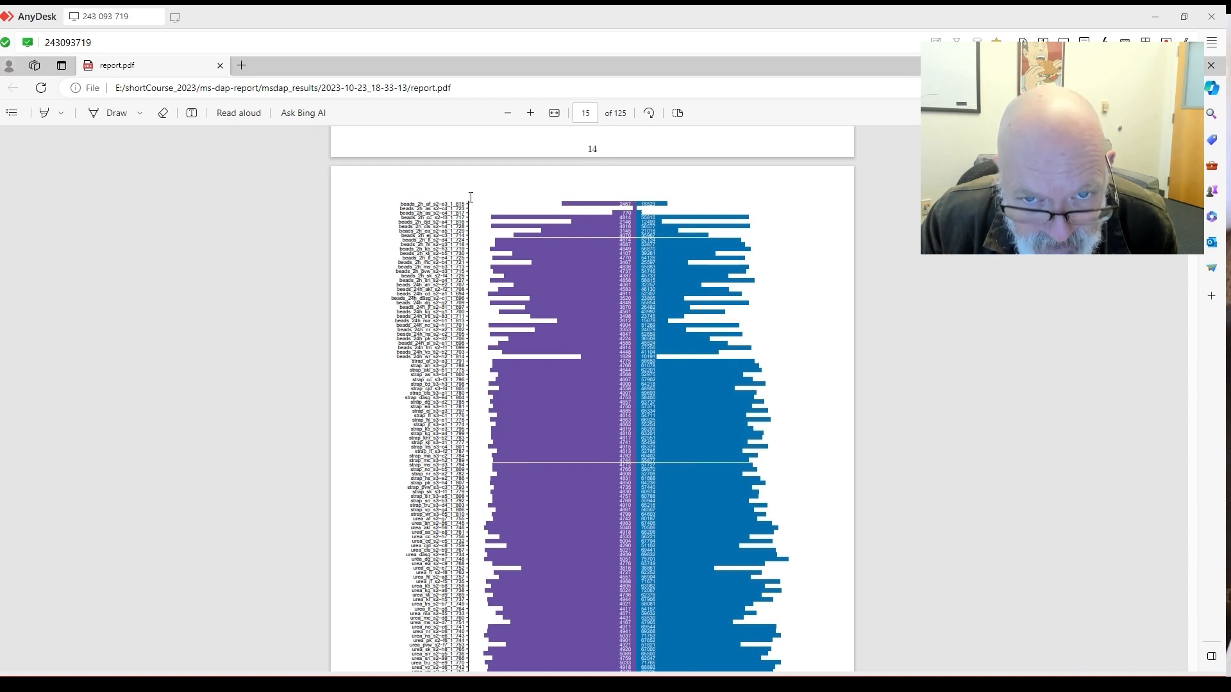
Zoom in and scroll on to section 1.2.1's detection-rates-by-metadata plot on page 16.
click(538, 113)
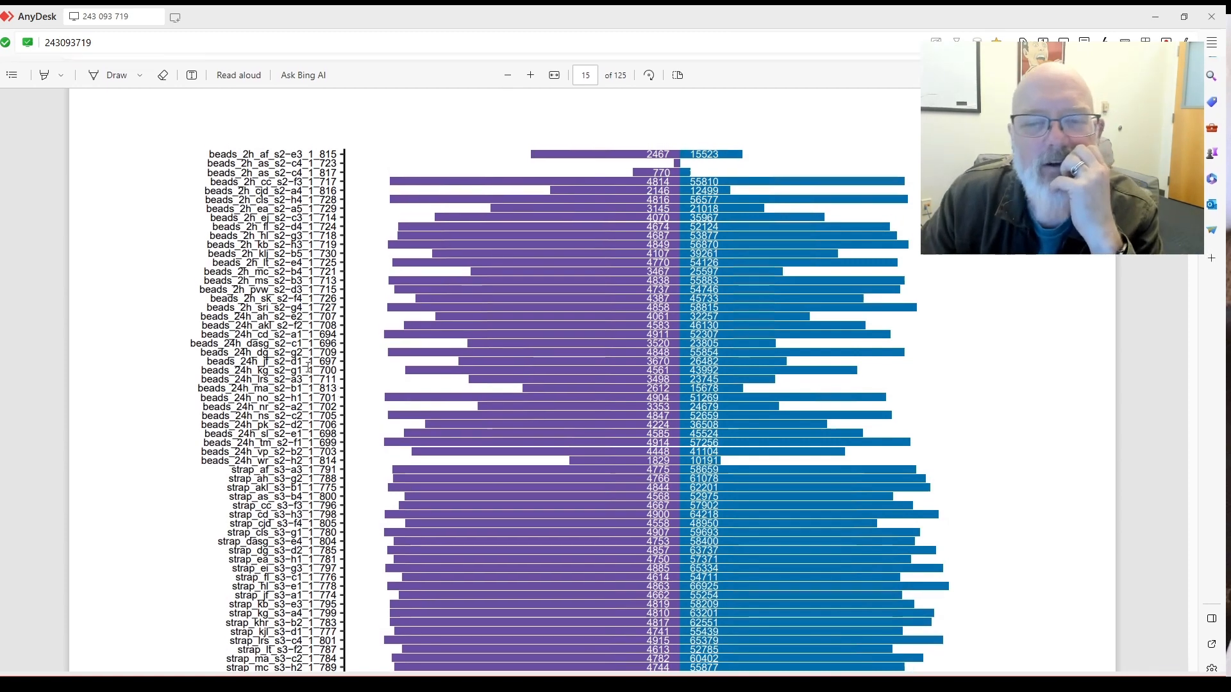
scroll(724, 410, down, 4)
scroll(689, 369, up, 4)
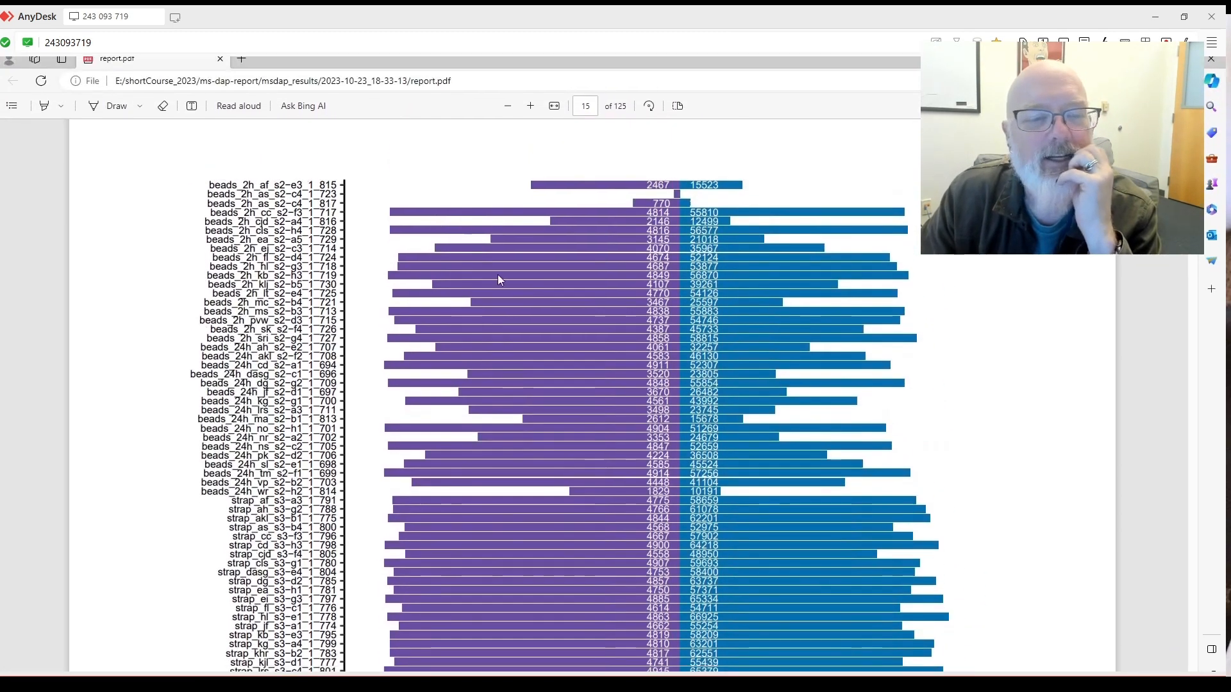
scroll(507, 283, down, 5)
scroll(522, 267, down, 4)
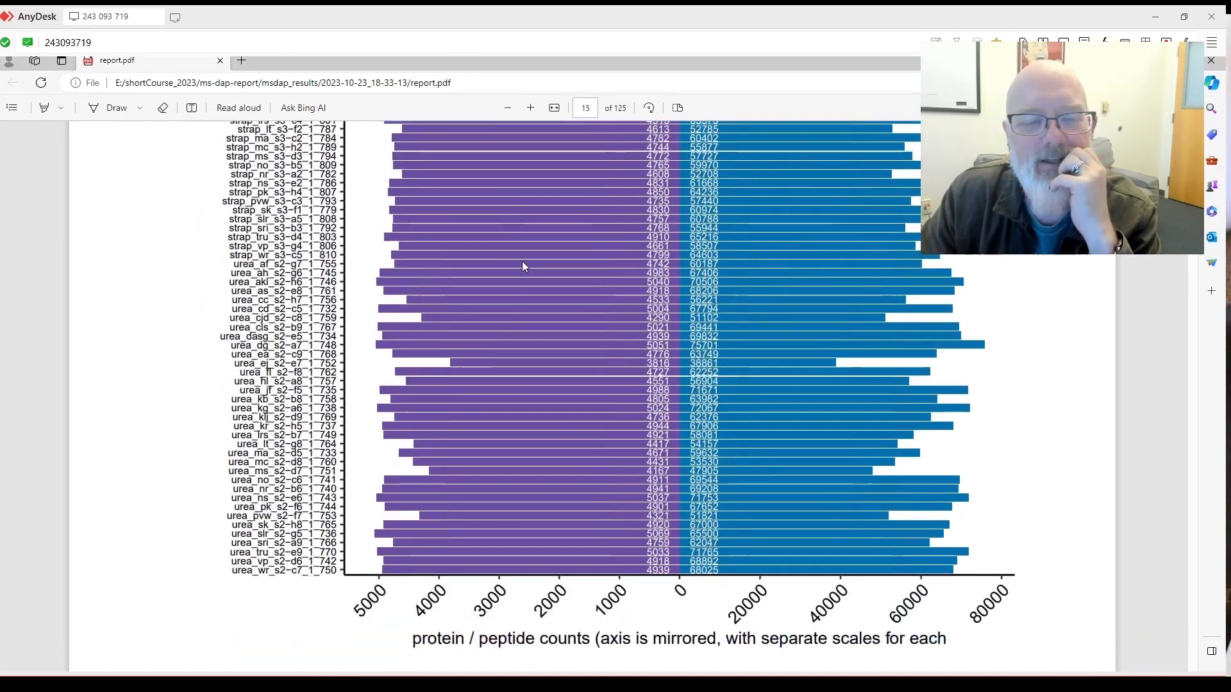
scroll(646, 418, up, 1)
scroll(753, 280, down, 1)
scroll(719, 282, down, 10)
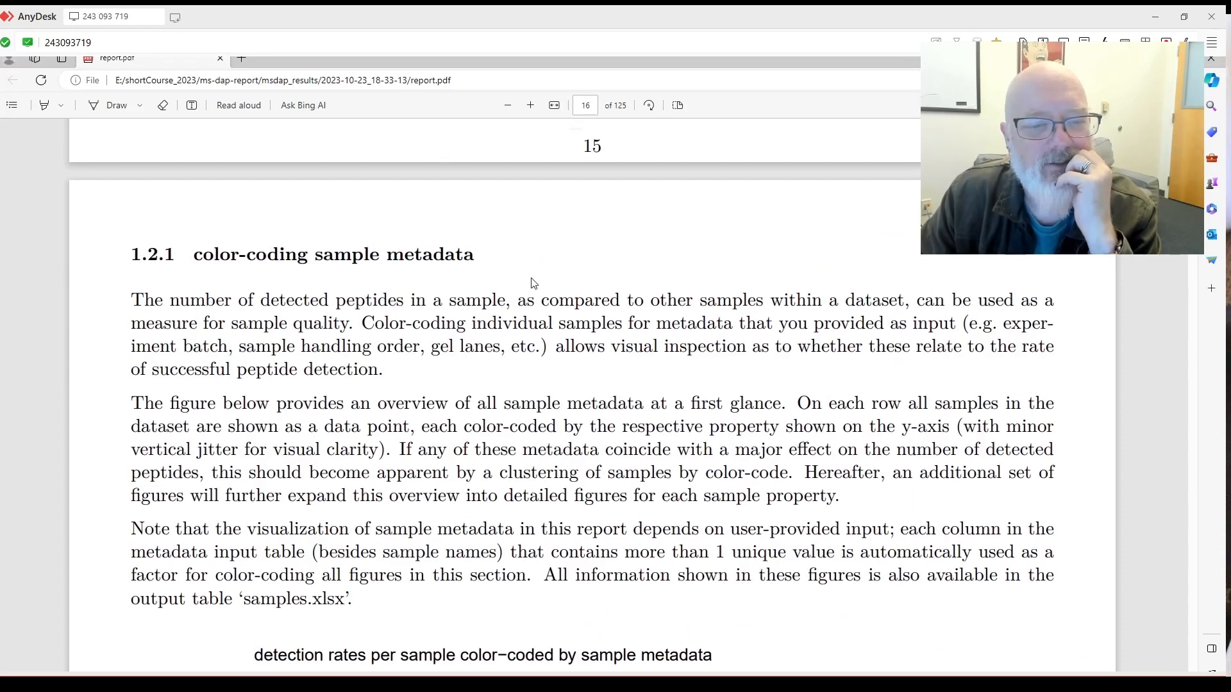
scroll(531, 283, down, 6)
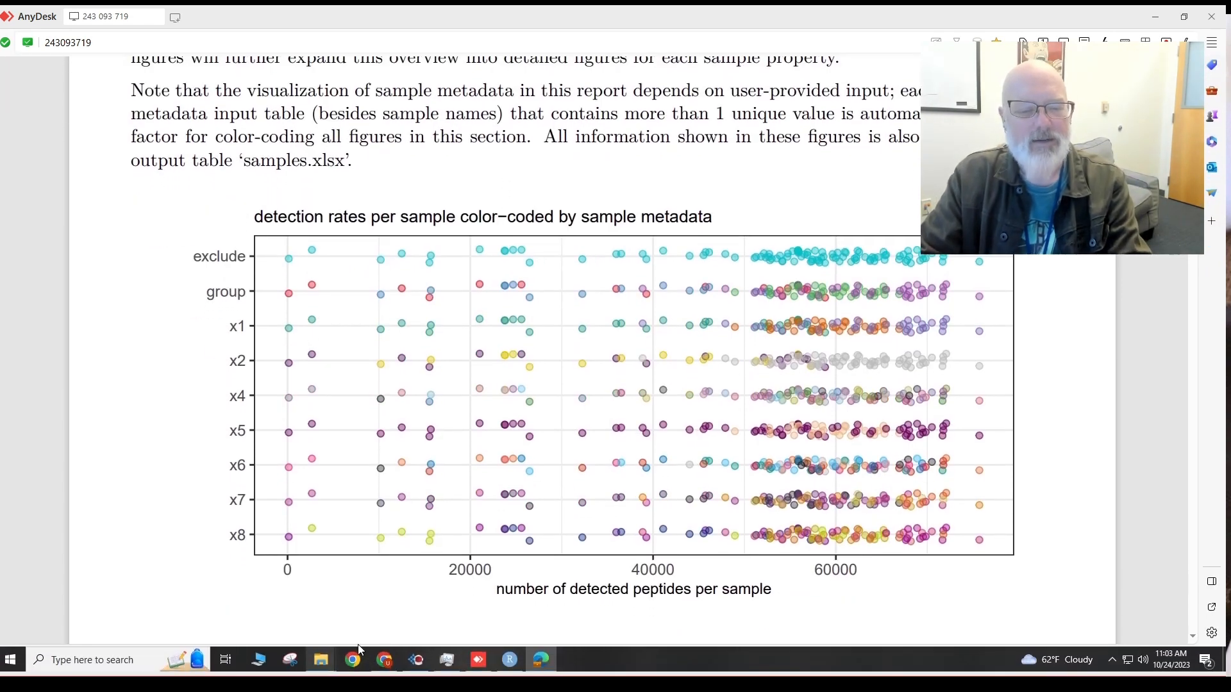
Bring the results folder forward and open samples.xlsx, selecting the x1 header cell.
mouse_move(325, 661)
click(377, 611)
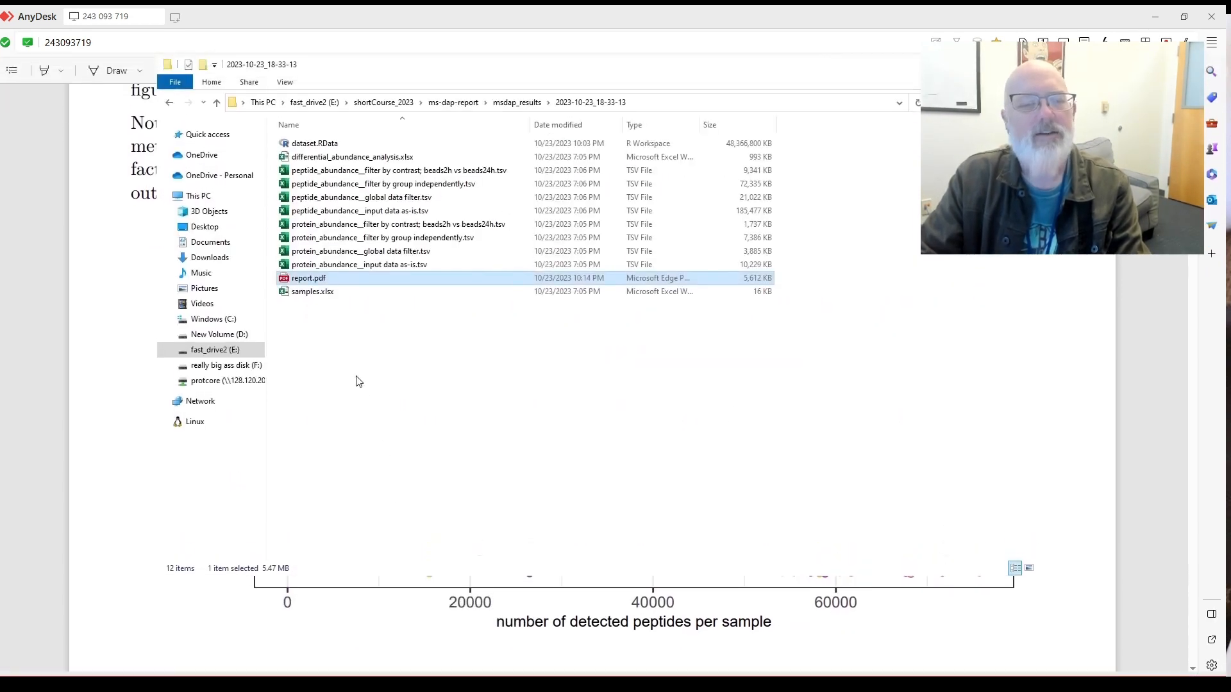
click(330, 316)
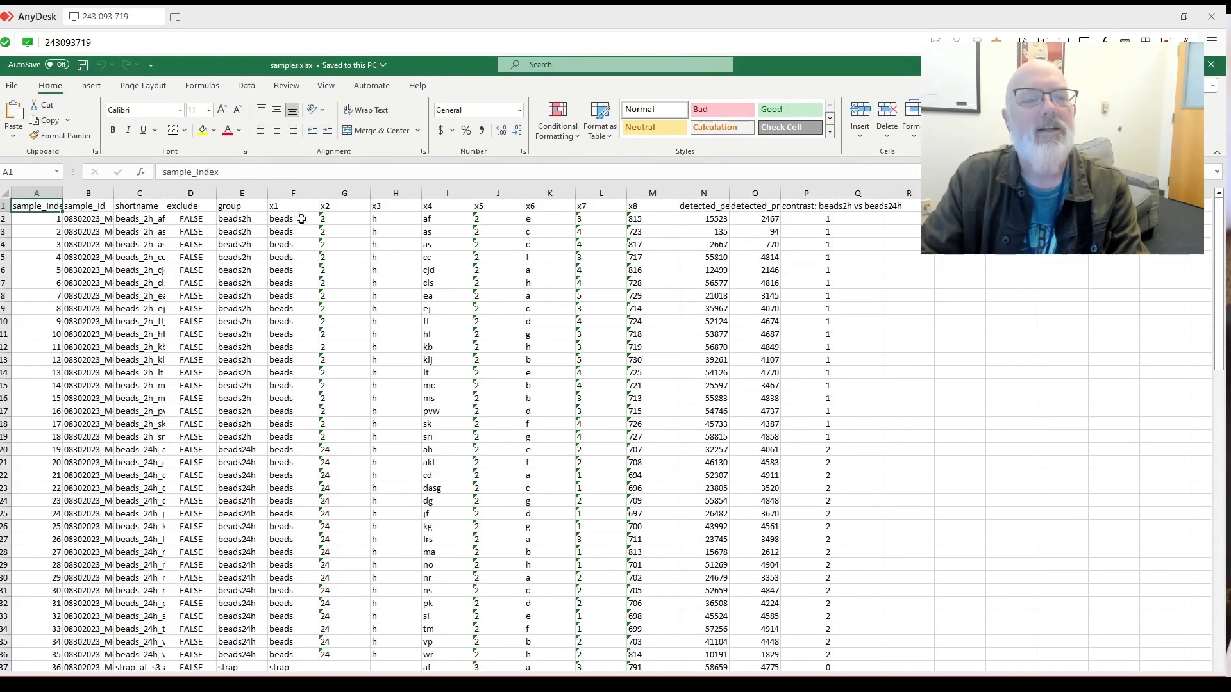
click(305, 210)
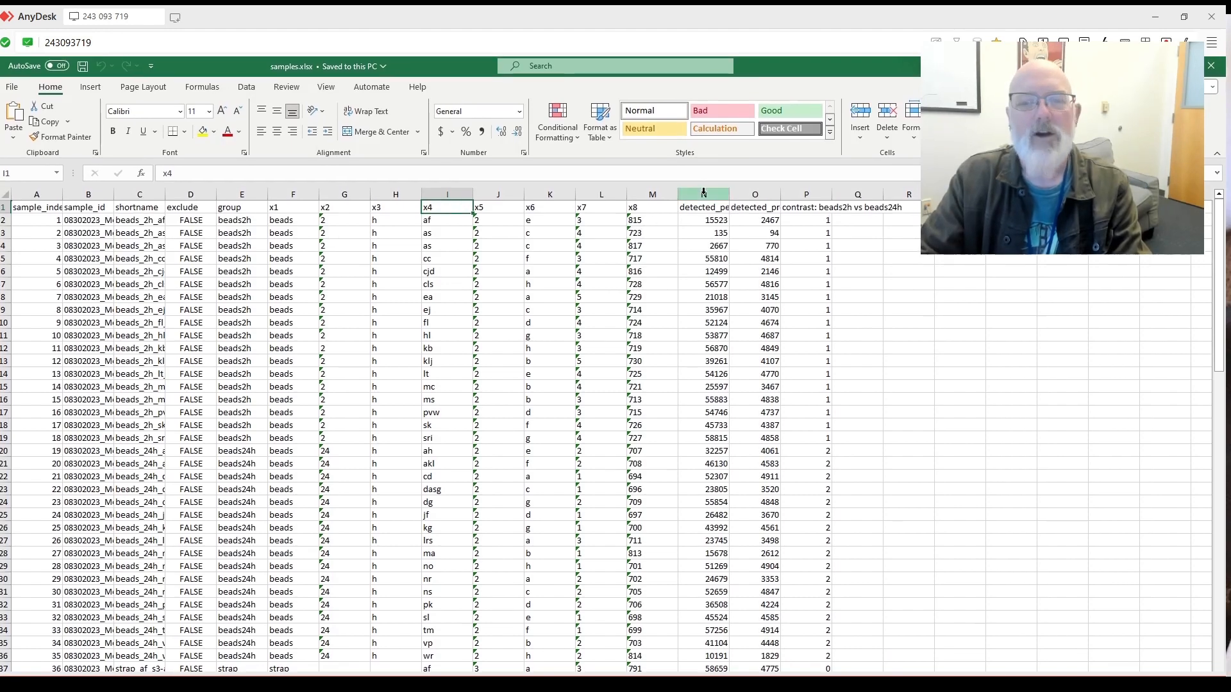
Widen the detected_peptides and detected_proteins columns and set the first sample's exclude to TRUE.
double_click(757, 200)
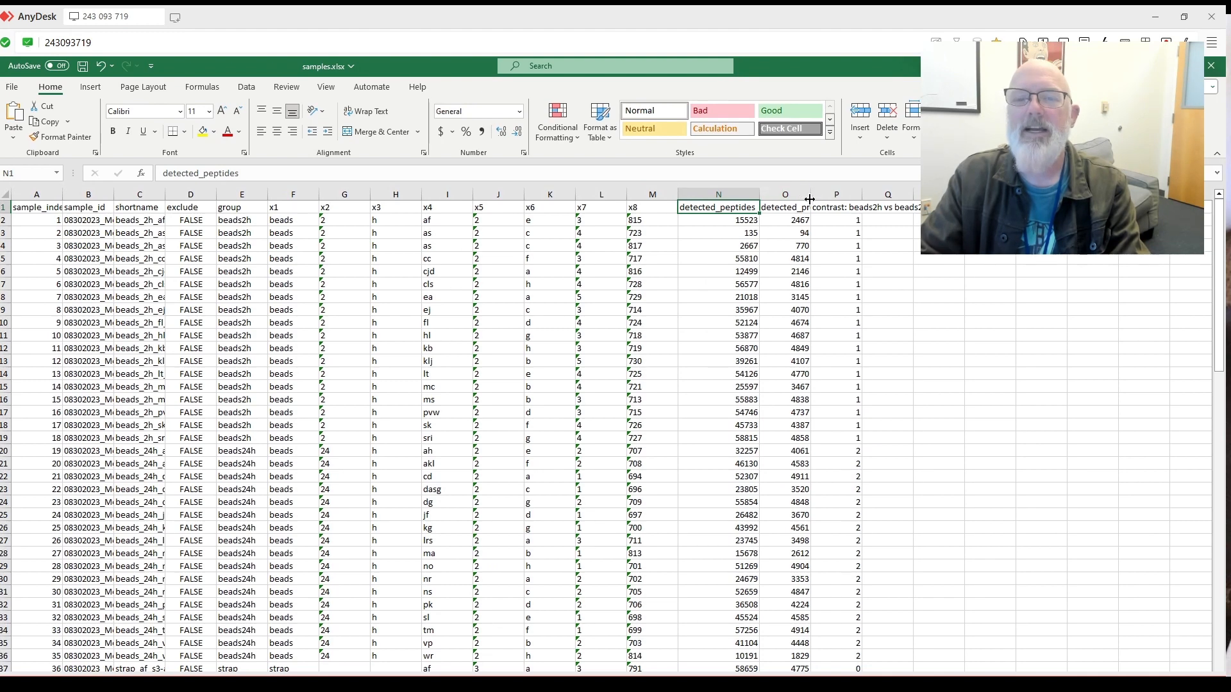
drag(848, 197, 854, 197)
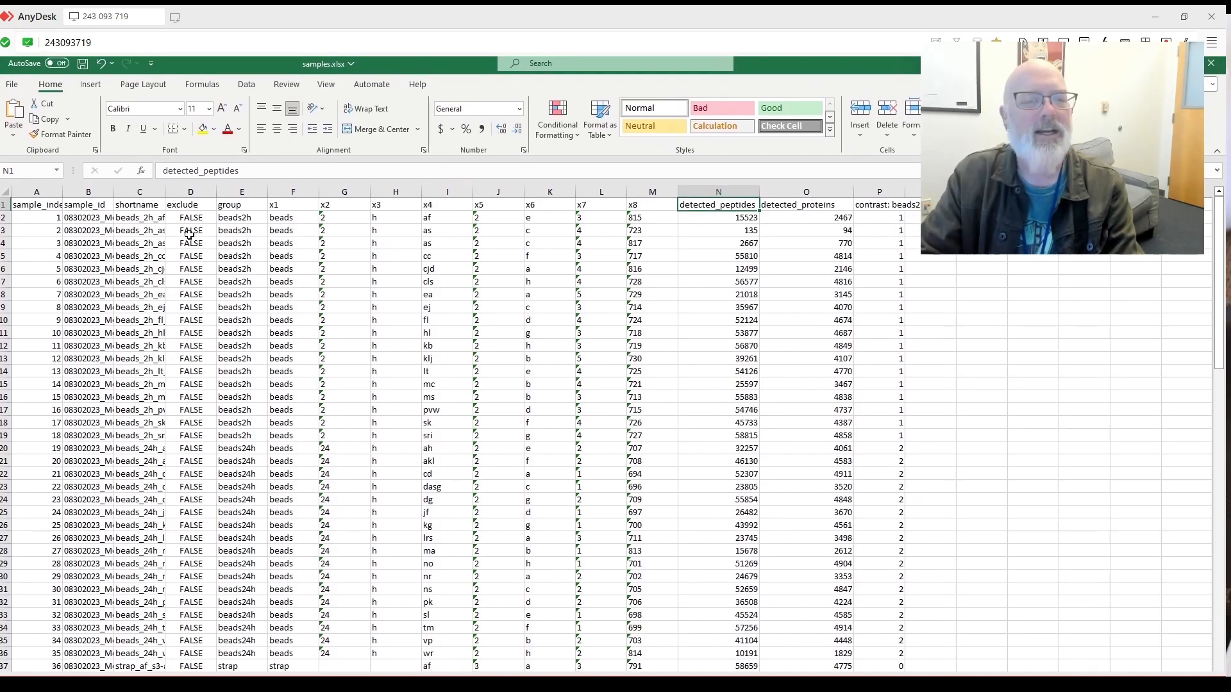
click(202, 218)
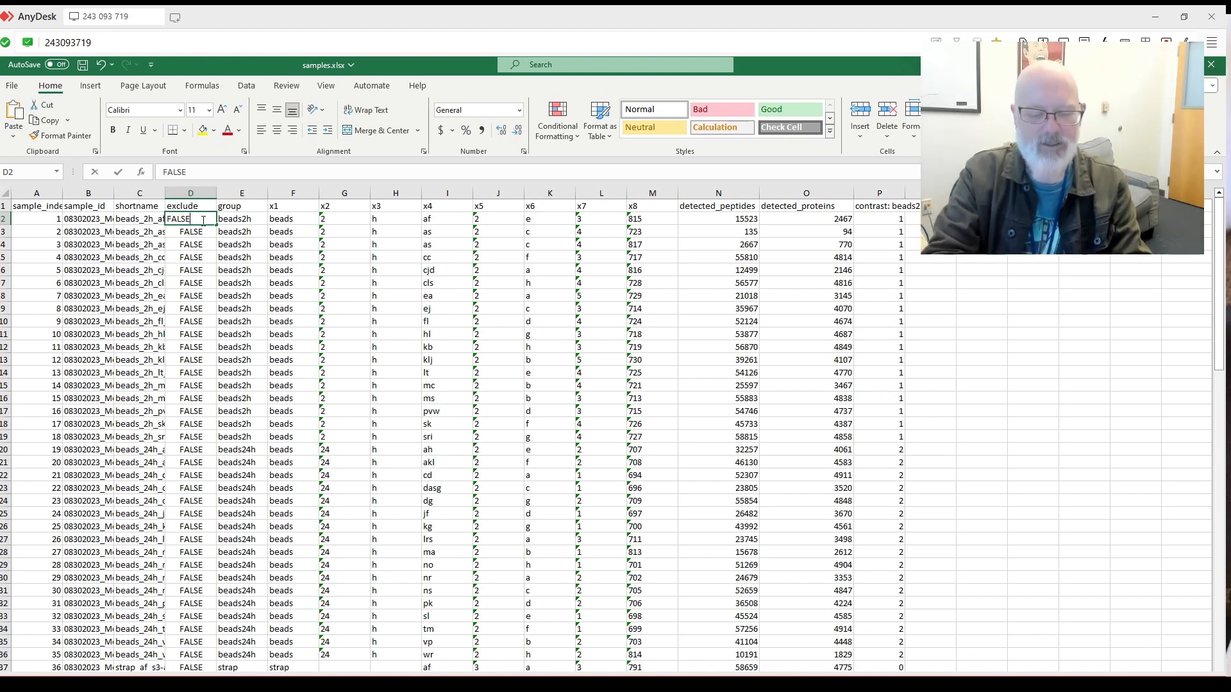
key(Return)
key(Return)
key(Return)
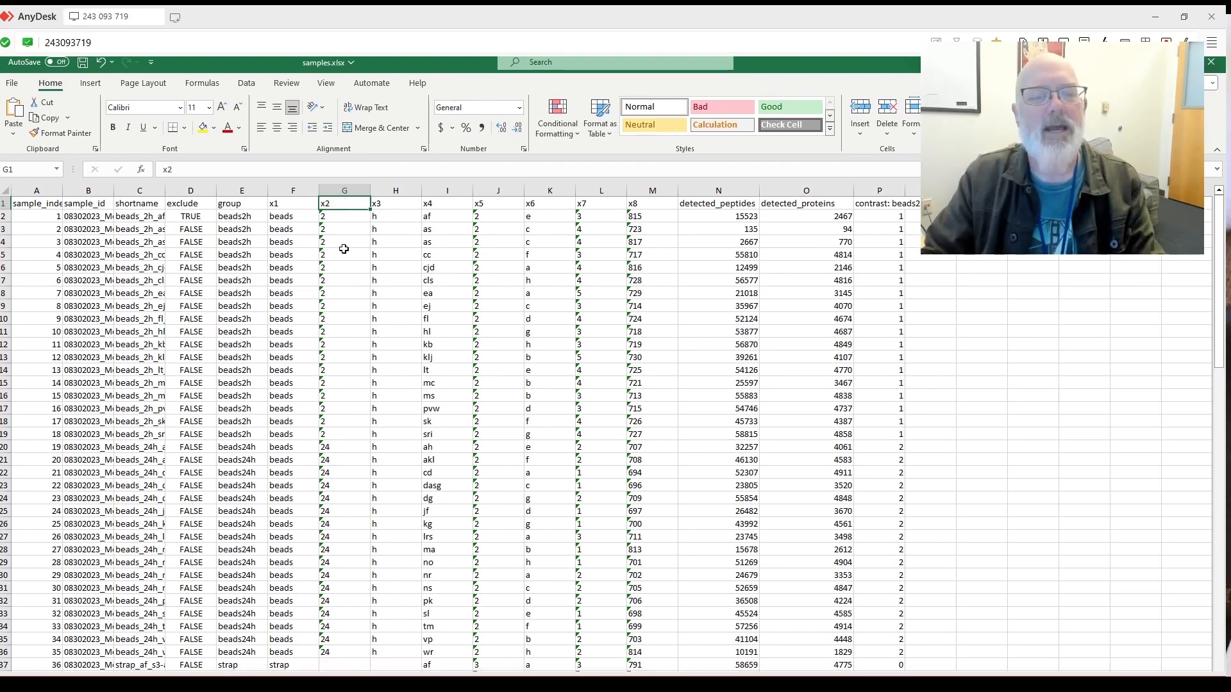
Close samples.xlsx without saving the changes.
scroll(378, 278, down, 4)
scroll(374, 277, up, 4)
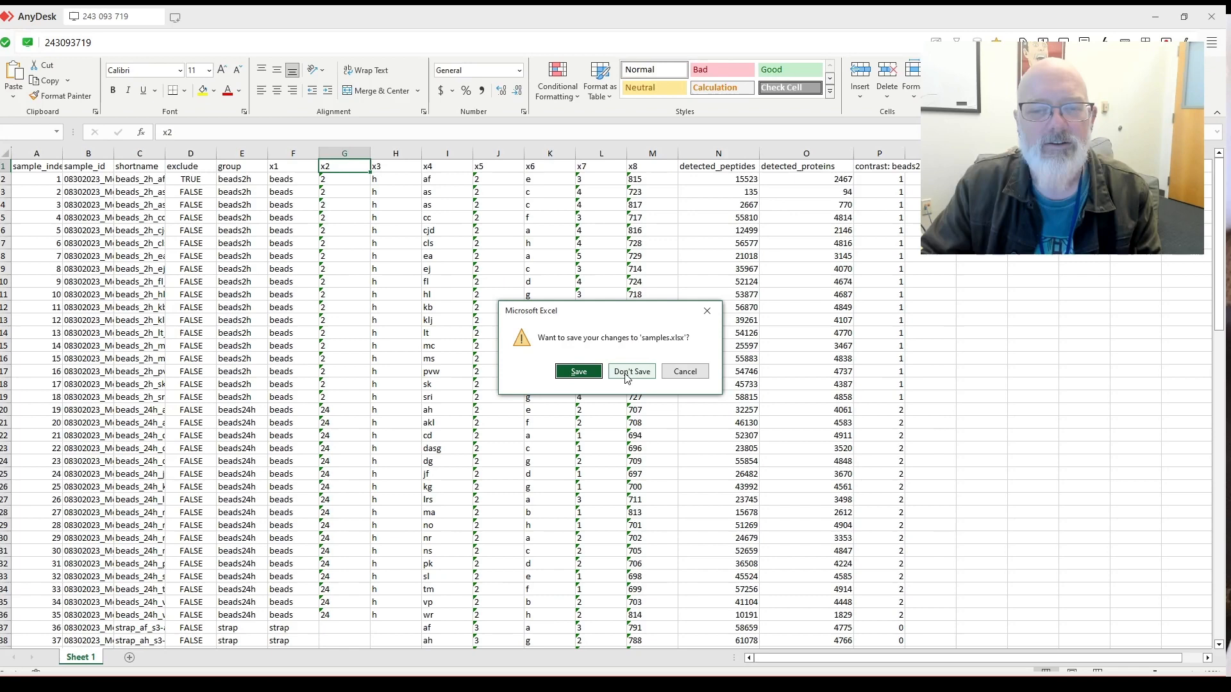
click(631, 373)
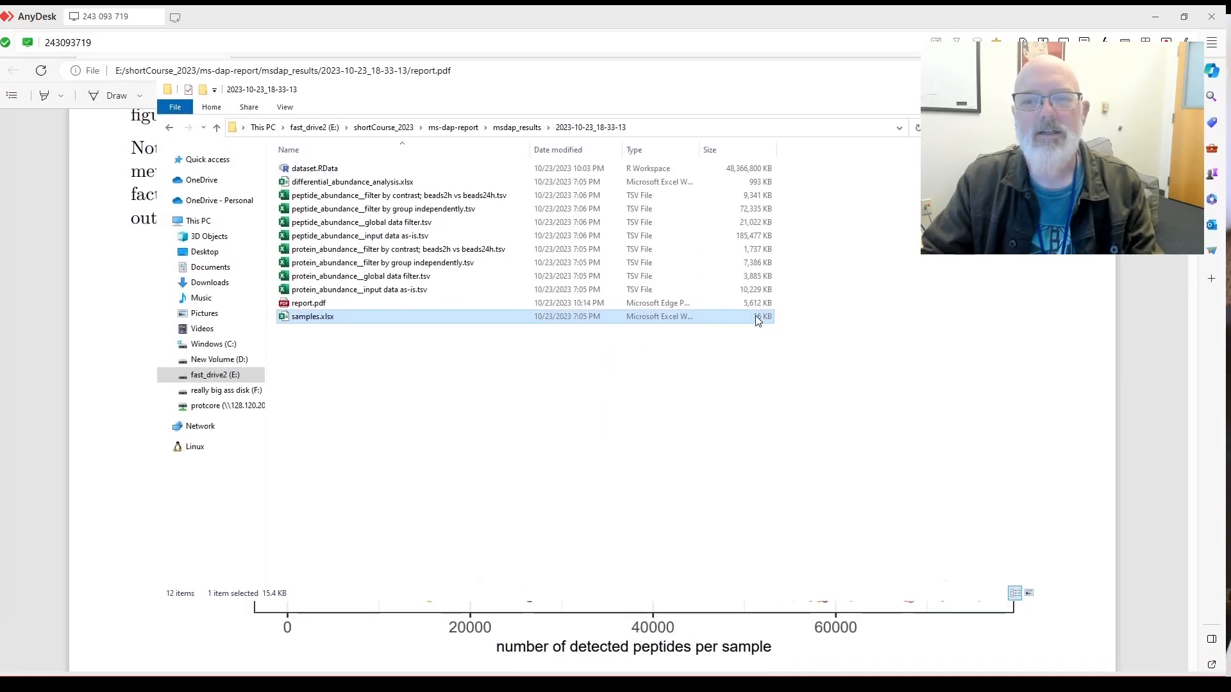
Dismiss the results folder window to return to report.pdf on page 16.
click(960, 107)
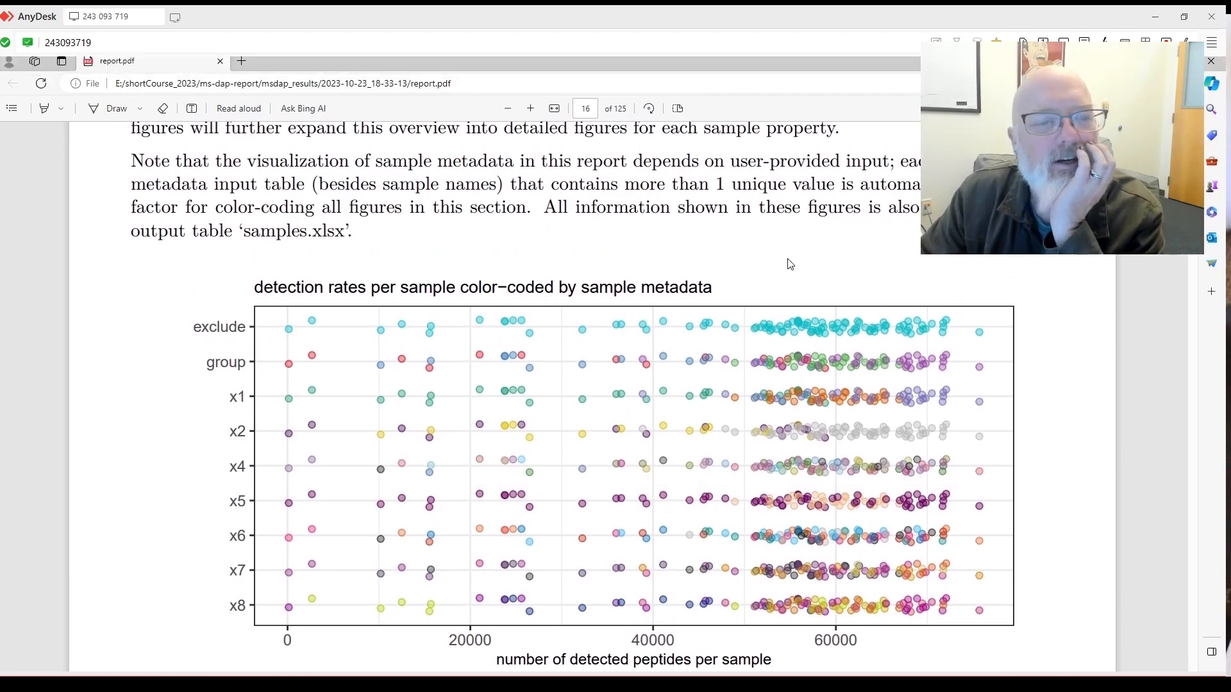
Scroll past the detection-rates dot plot to the expanded exclude and group plots on page 17.
scroll(790, 263, up, 2)
scroll(790, 263, down, 4)
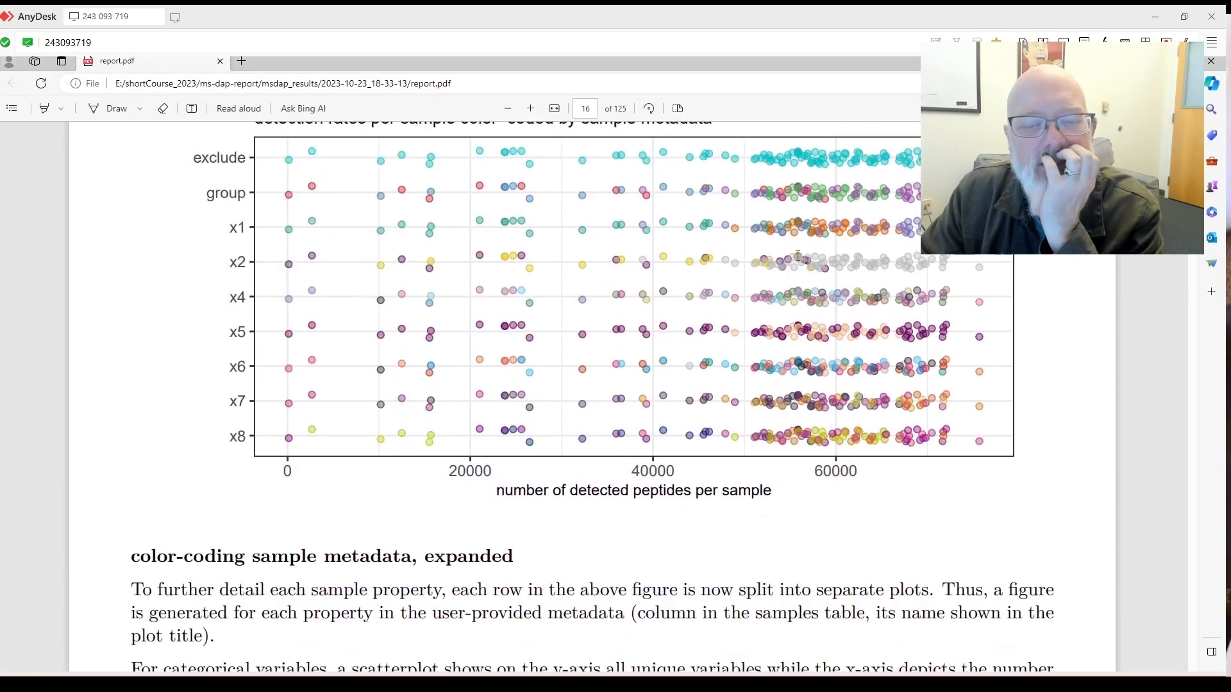
scroll(796, 260, up, 7)
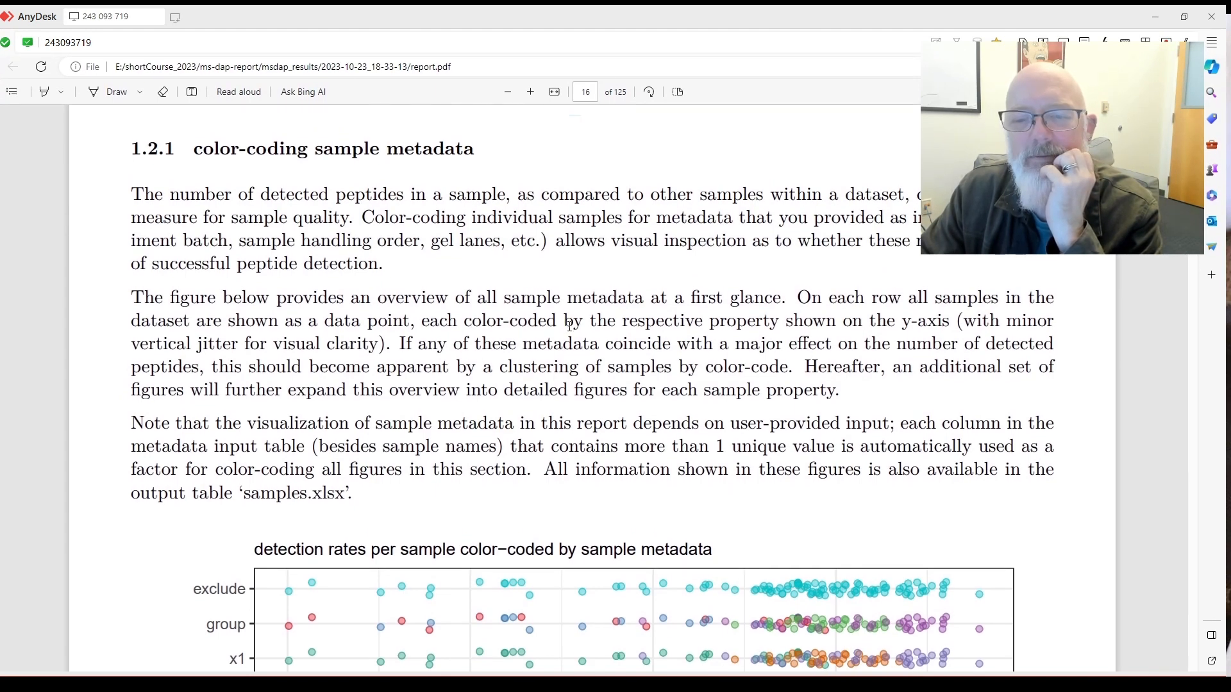
scroll(580, 322, down, 2)
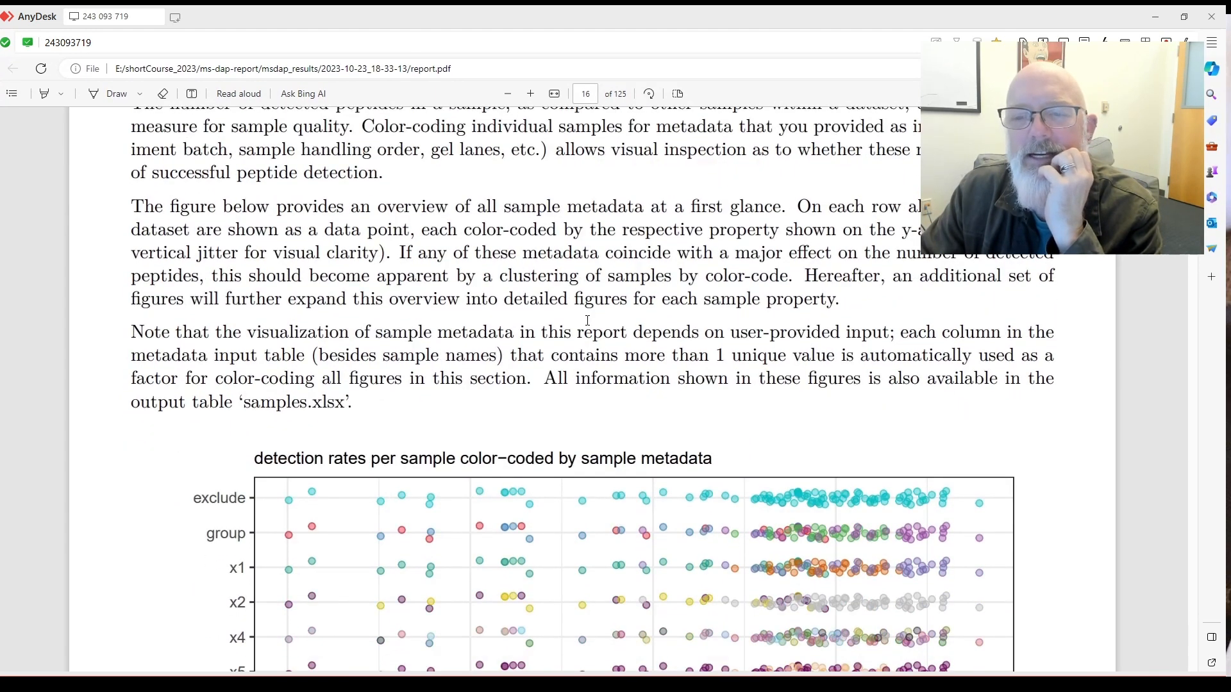
scroll(522, 304, down, 5)
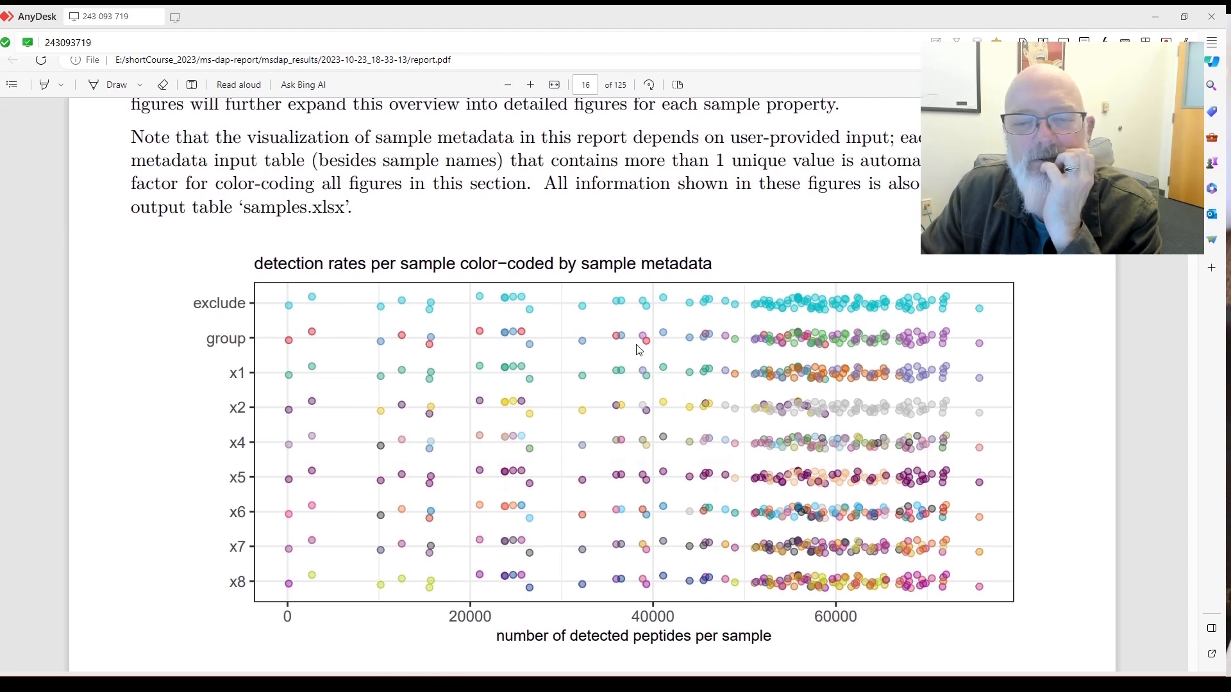
scroll(639, 349, up, 3)
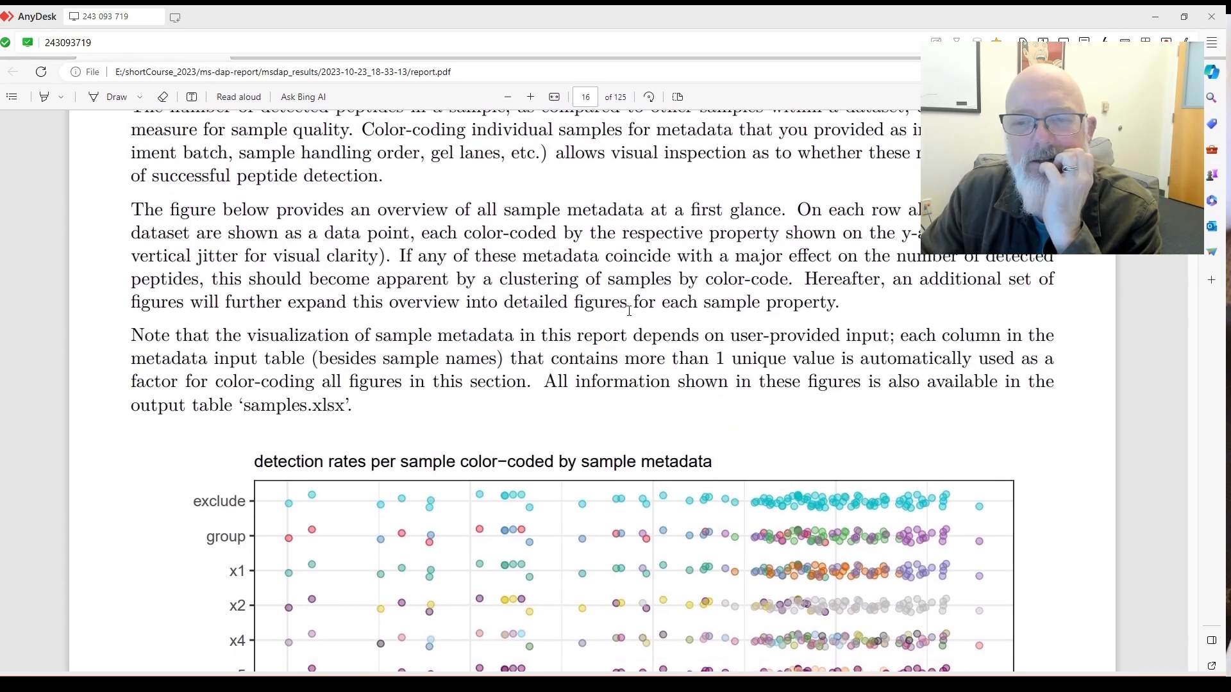
scroll(547, 266, up, 2)
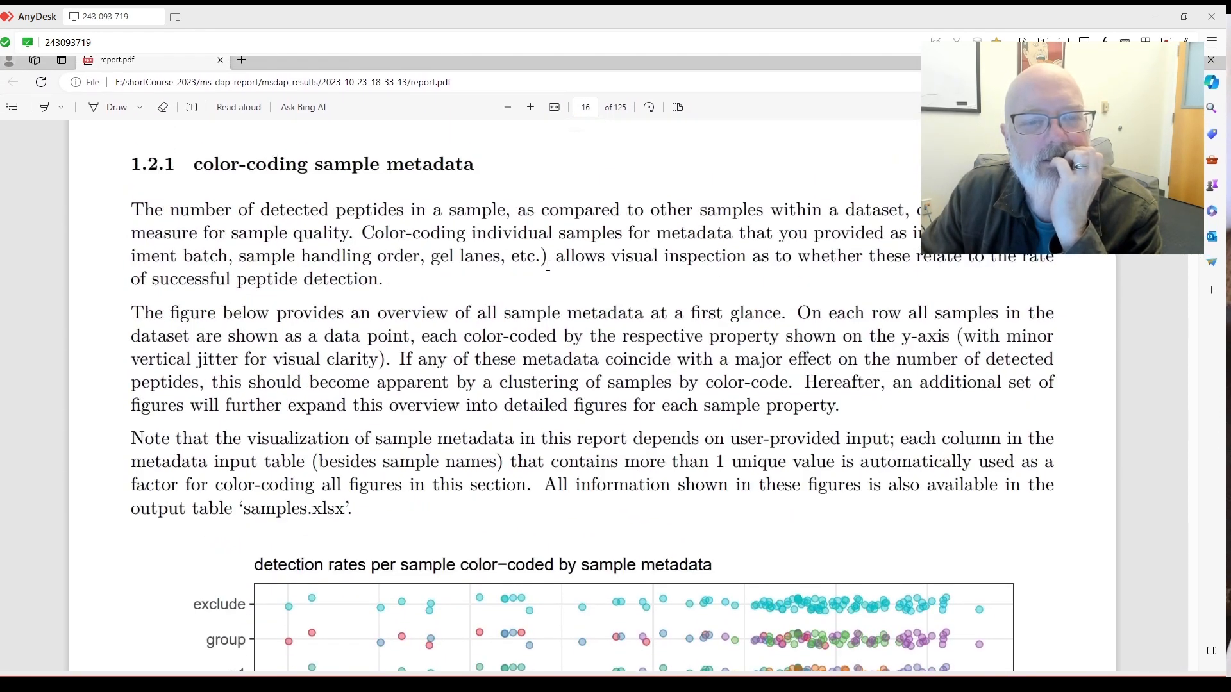
scroll(597, 258, down, 5)
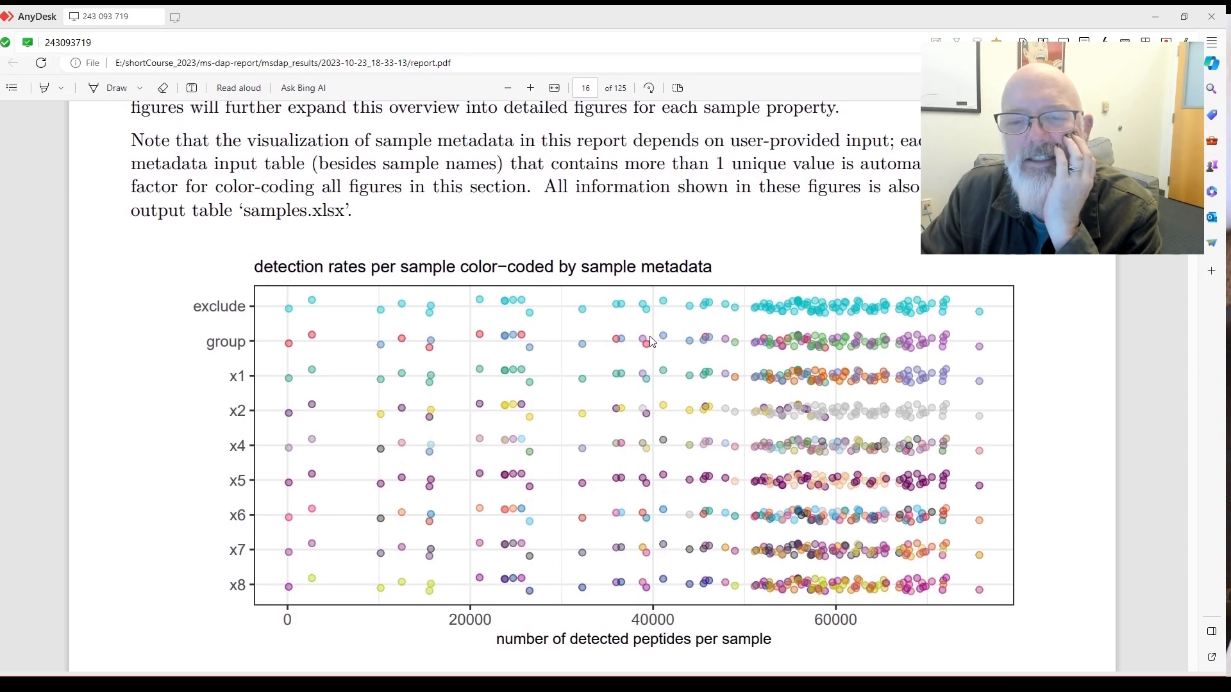
scroll(617, 340, down, 4)
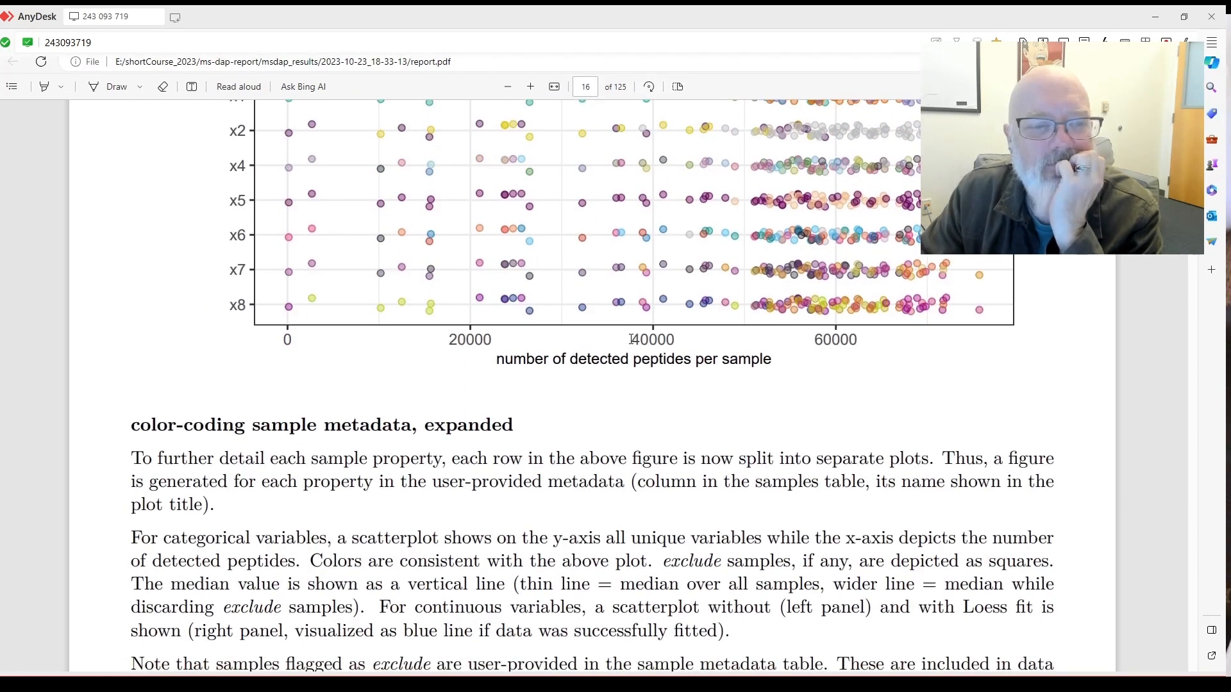
scroll(628, 342, up, 3)
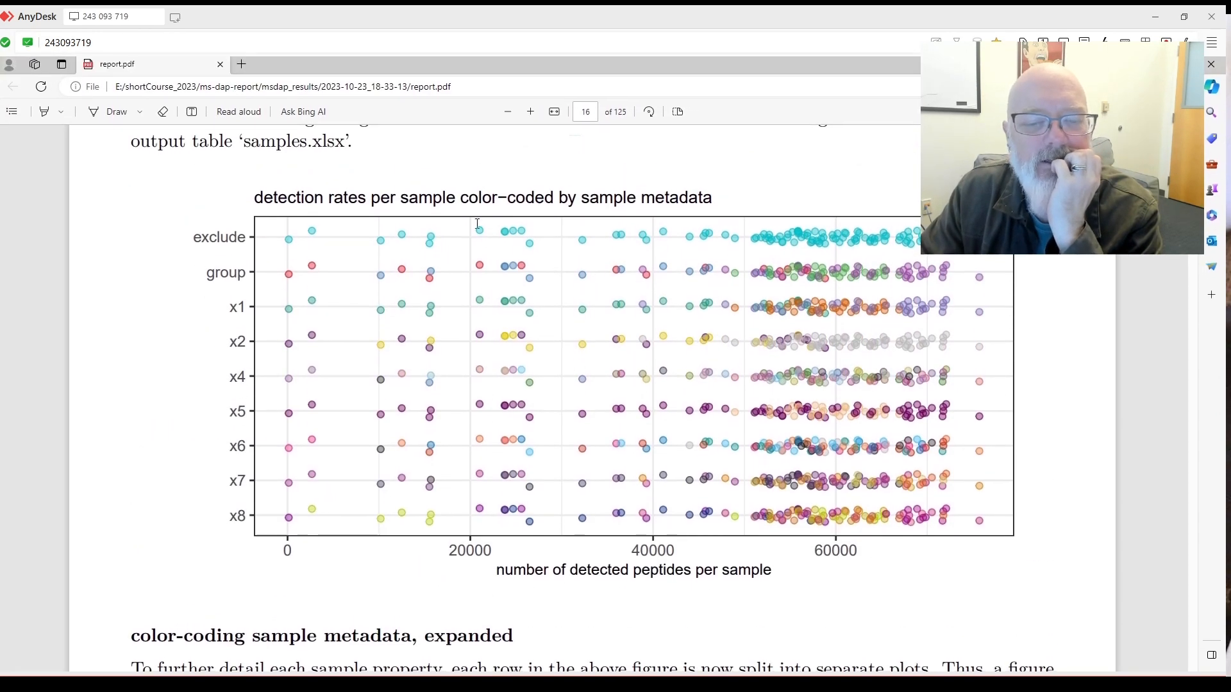
scroll(712, 421, down, 3)
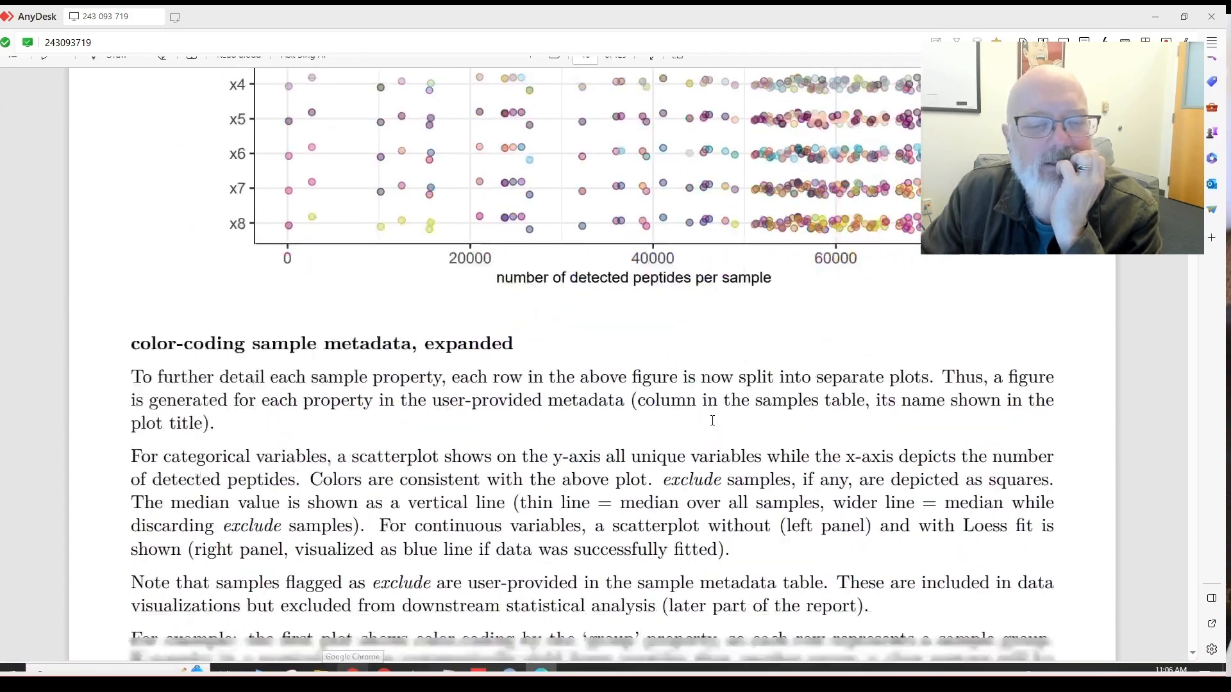
scroll(712, 420, down, 3)
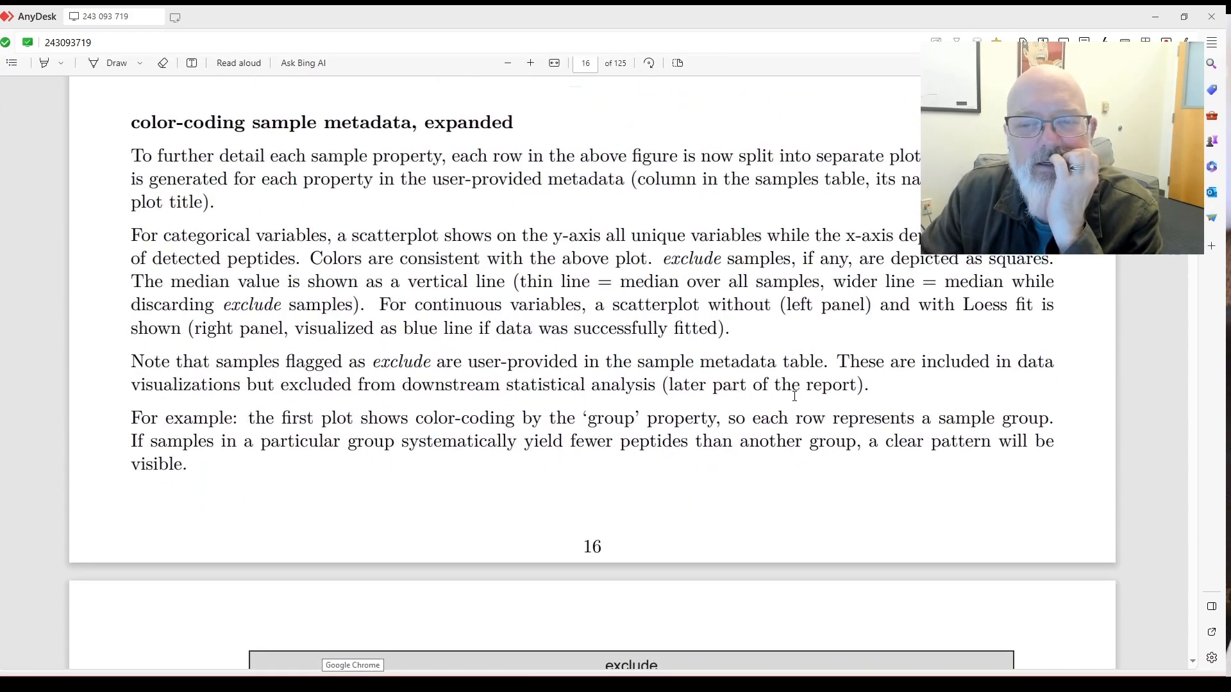
scroll(800, 392, down, 1)
Scroll through the exclude, group and x1 detected-peptide plots to the top of the x4 chart.
scroll(806, 387, down, 1)
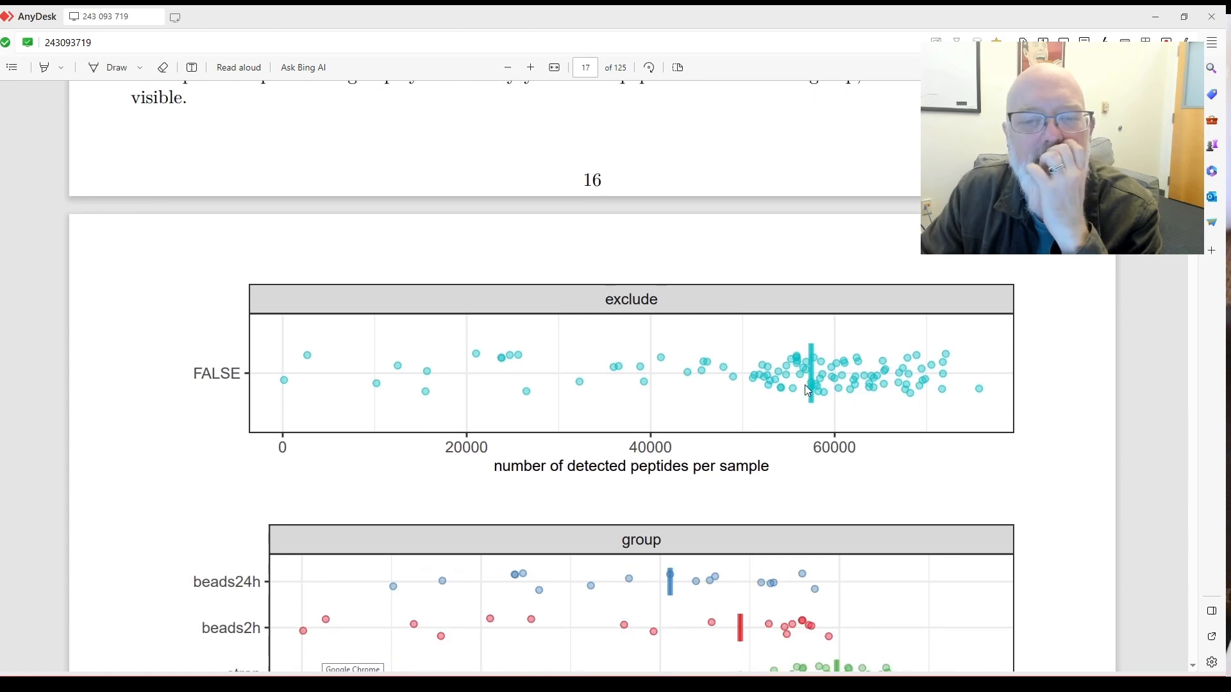
scroll(821, 396, down, 5)
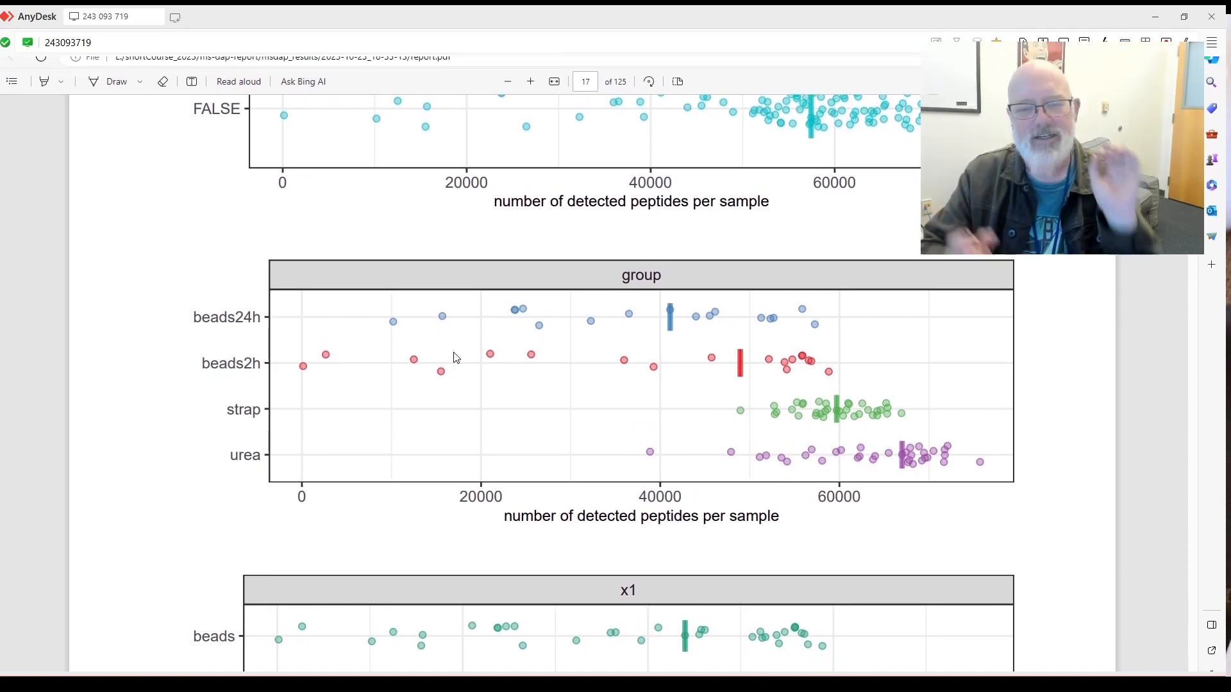
scroll(465, 357, down, 2)
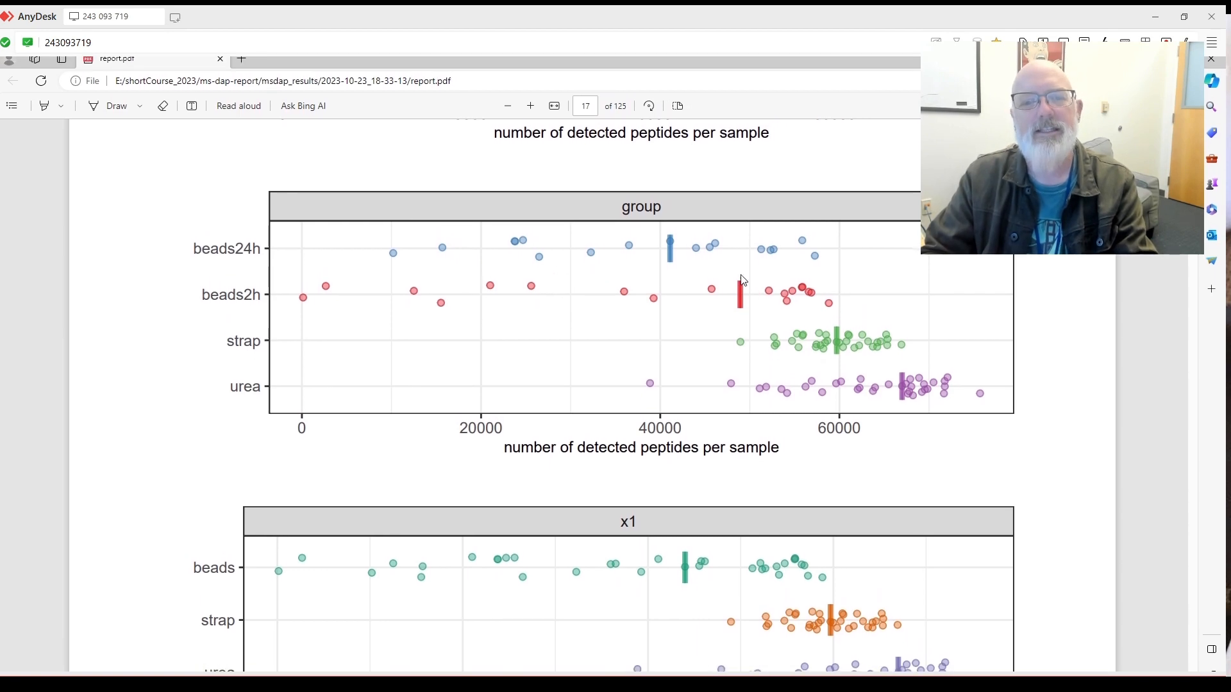
scroll(827, 290, down, 1)
scroll(810, 287, down, 1)
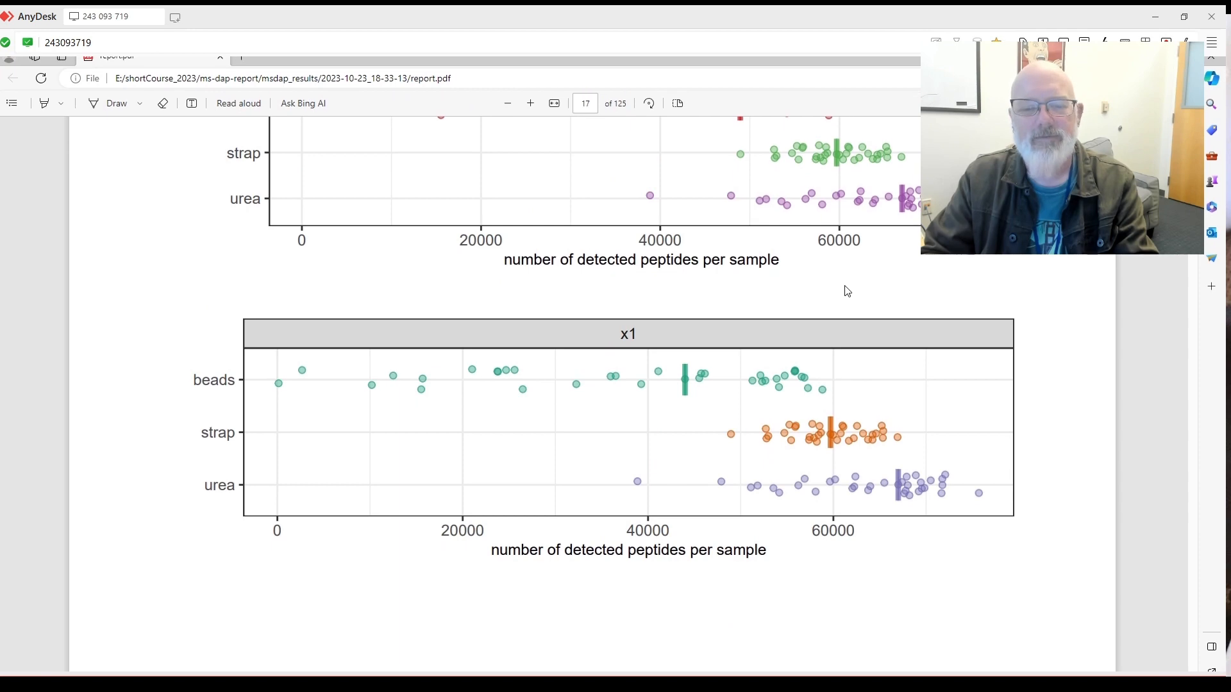
scroll(847, 290, down, 1)
scroll(758, 282, up, 4)
scroll(811, 491, down, 6)
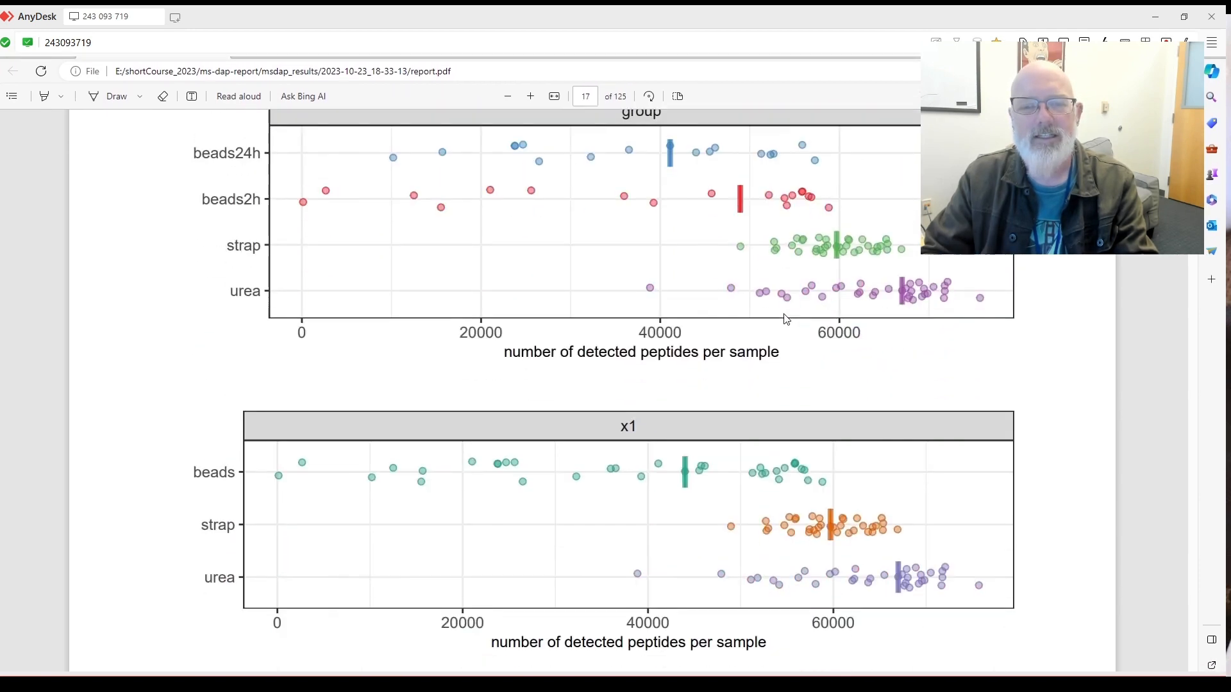
scroll(814, 481, down, 9)
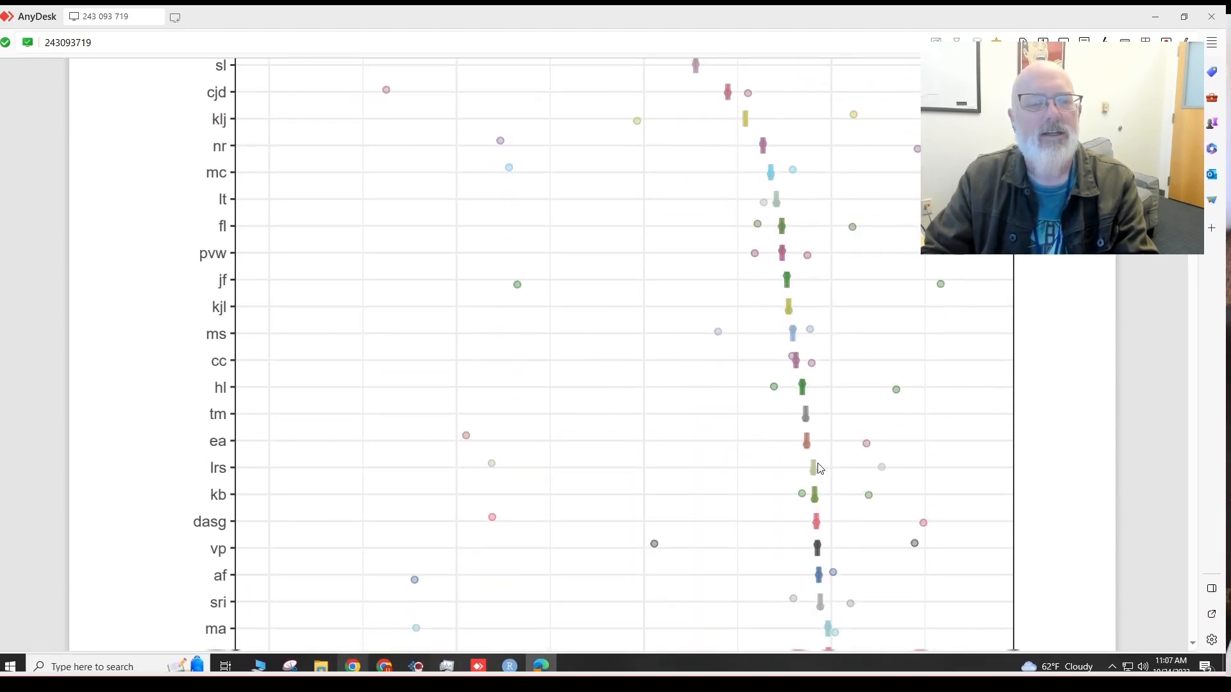
Scroll through the x4, x6, x2, x5, x7 and x8 charts to section 1.3 on page 22.
scroll(818, 468, up, 4)
scroll(797, 435, down, 2)
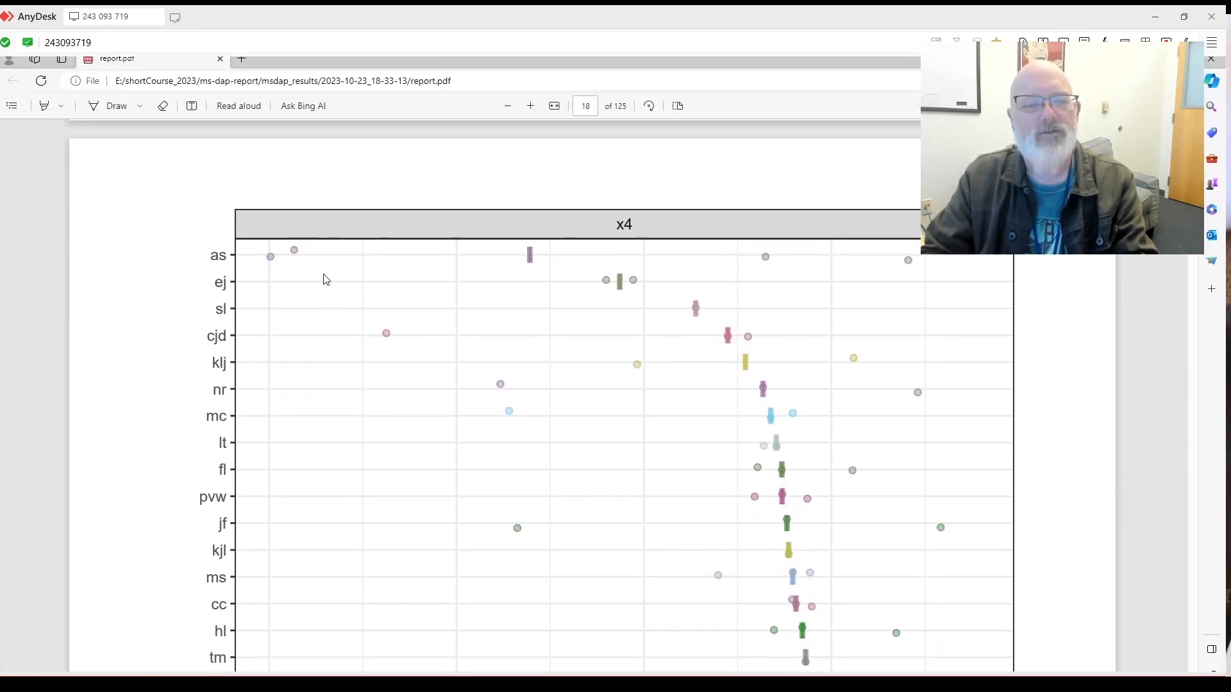
scroll(253, 340, down, 8)
scroll(250, 333, down, 4)
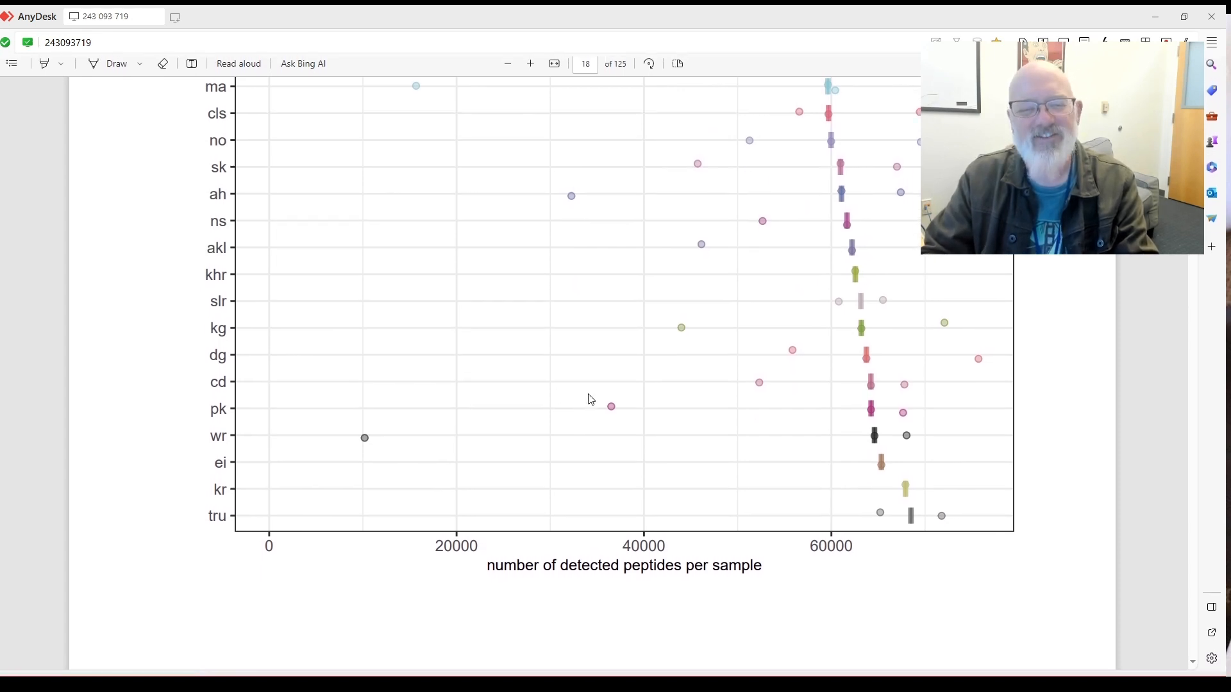
scroll(586, 404, up, 1)
scroll(590, 403, down, 2)
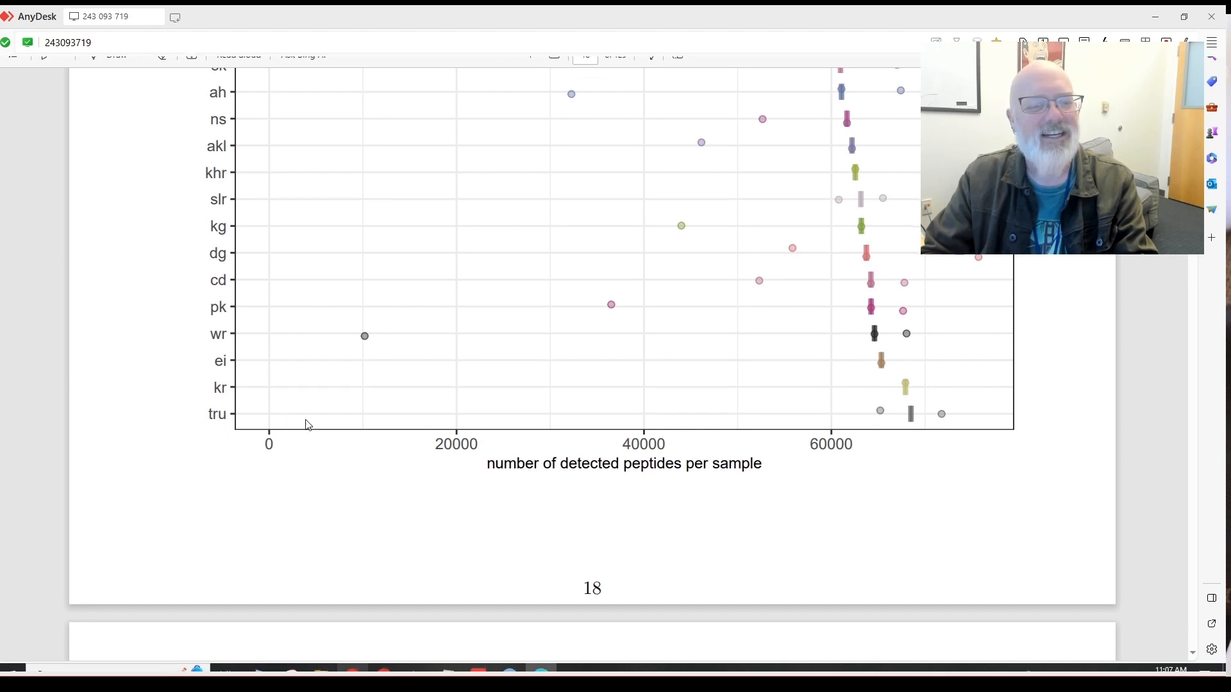
scroll(915, 419, up, 8)
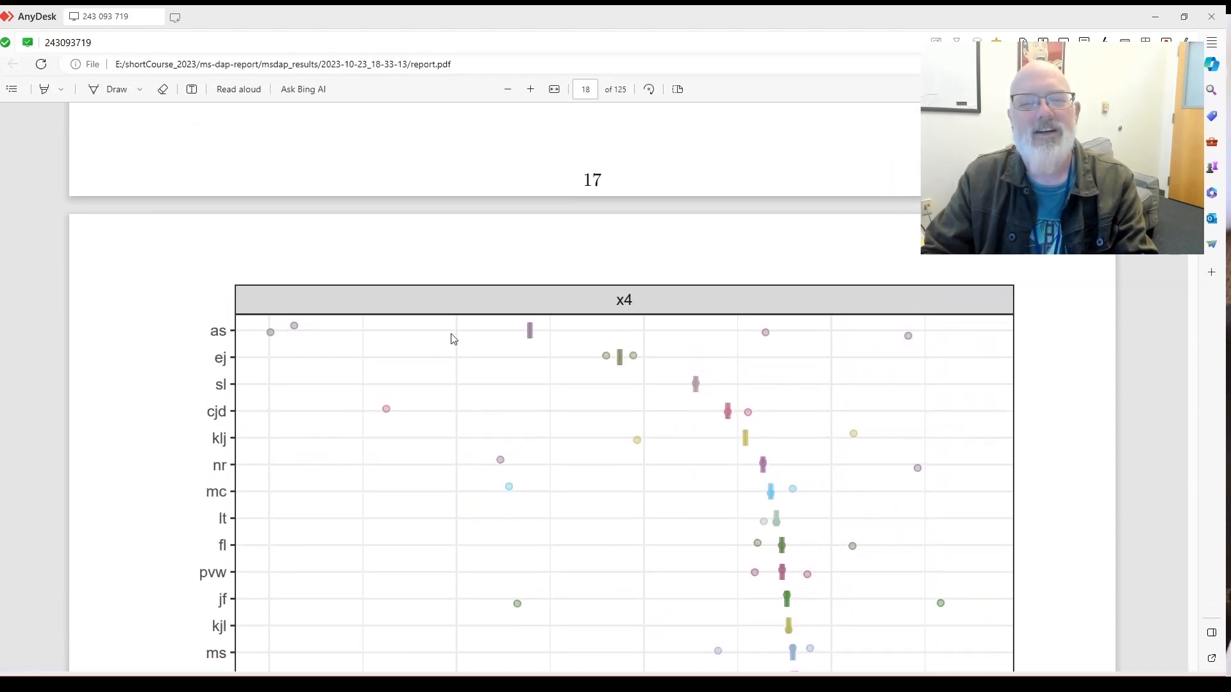
scroll(660, 354, down, 3)
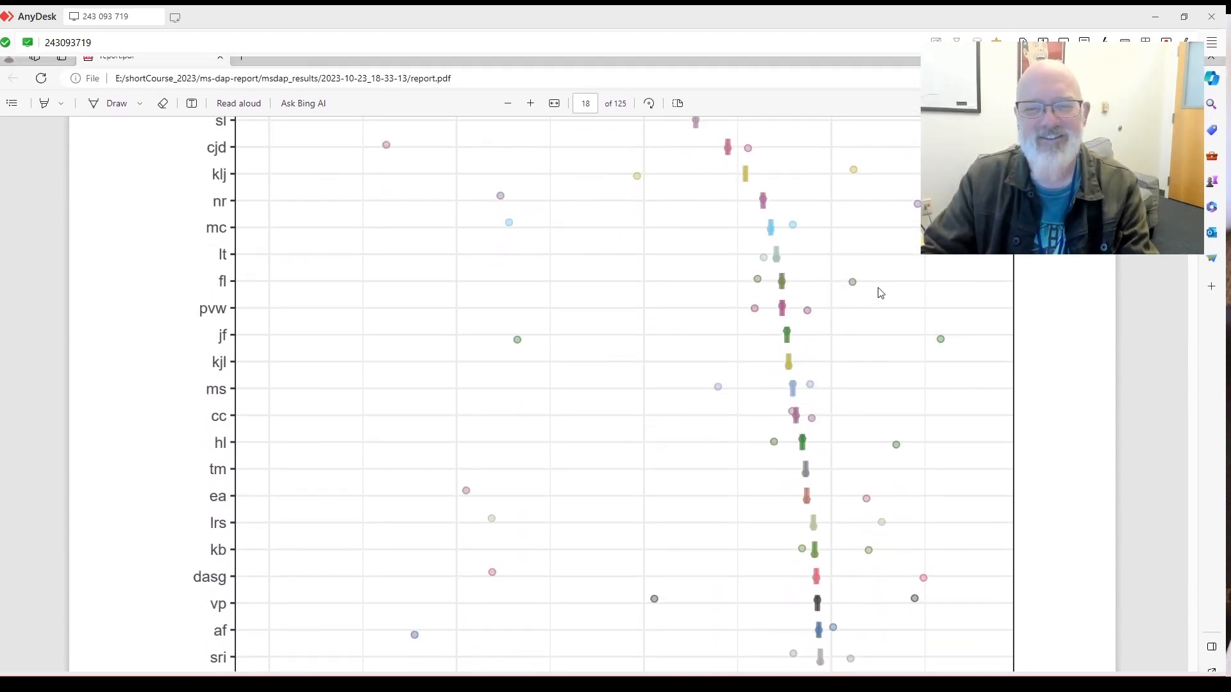
scroll(430, 311, down, 3)
scroll(554, 328, down, 5)
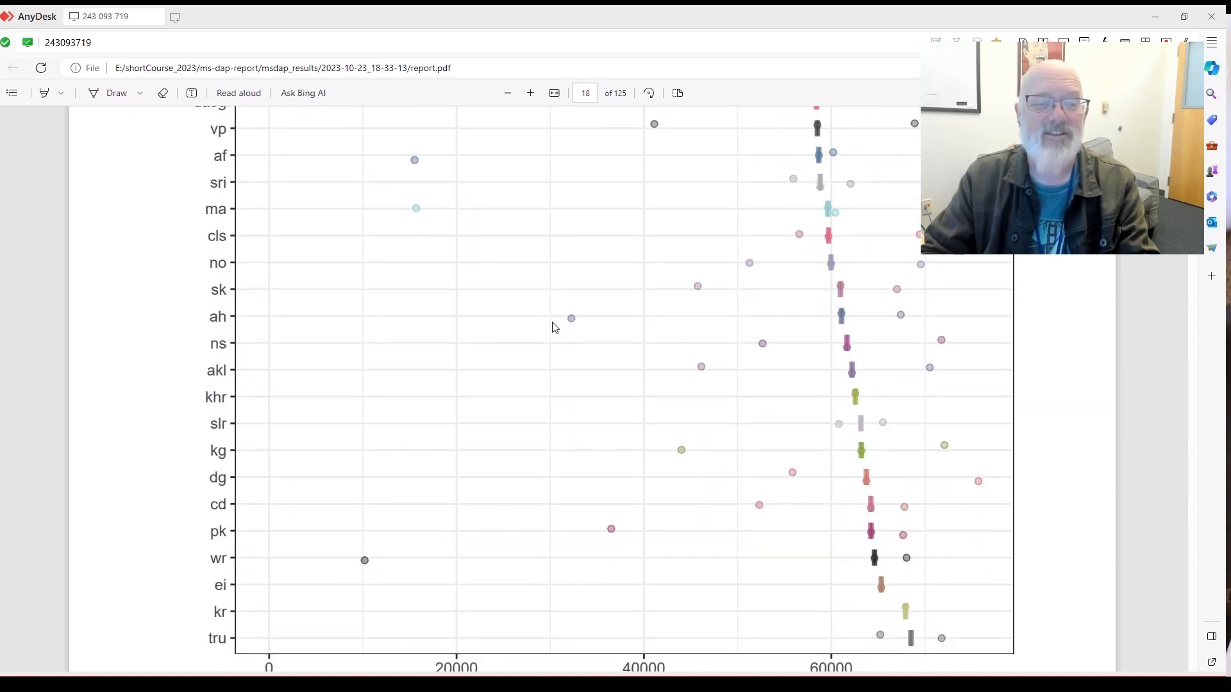
scroll(188, 352, up, 10)
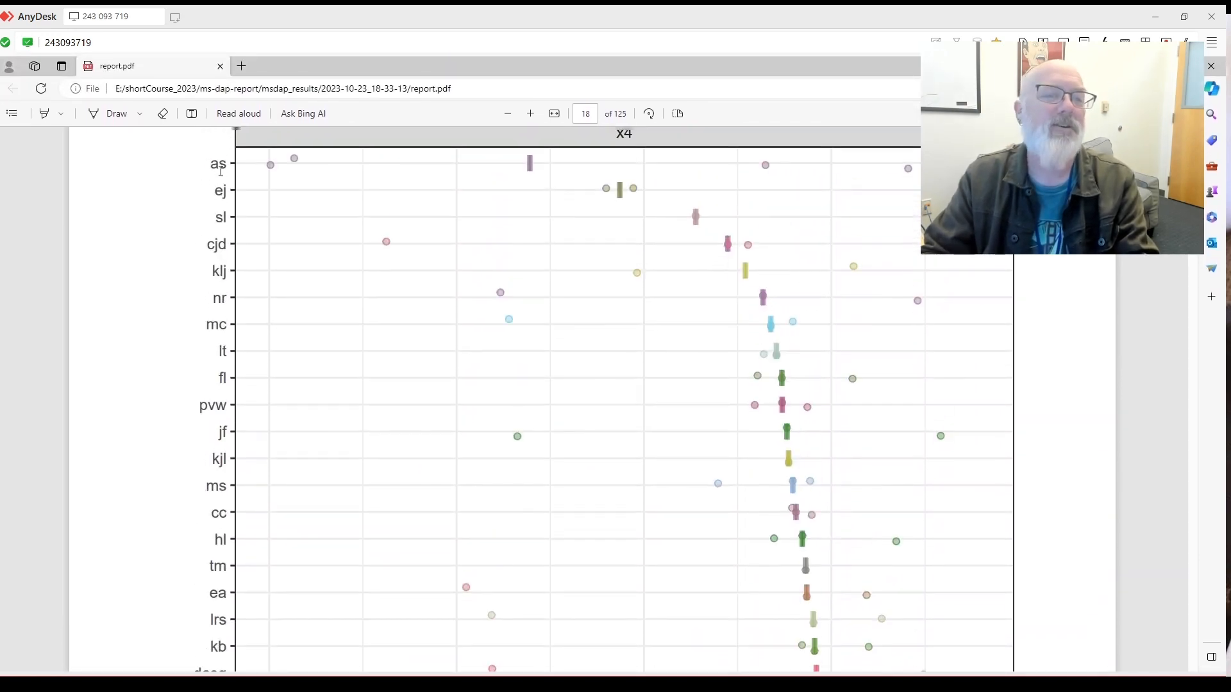
scroll(232, 217, down, 3)
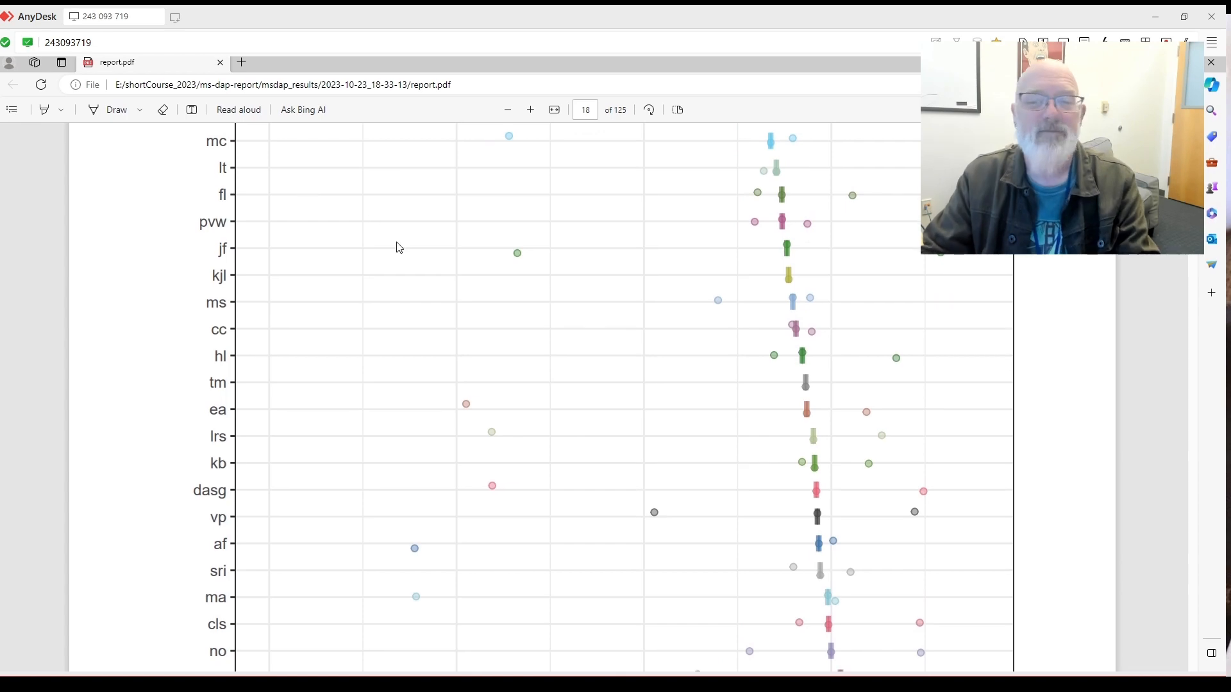
scroll(398, 247, down, 13)
scroll(415, 241, down, 3)
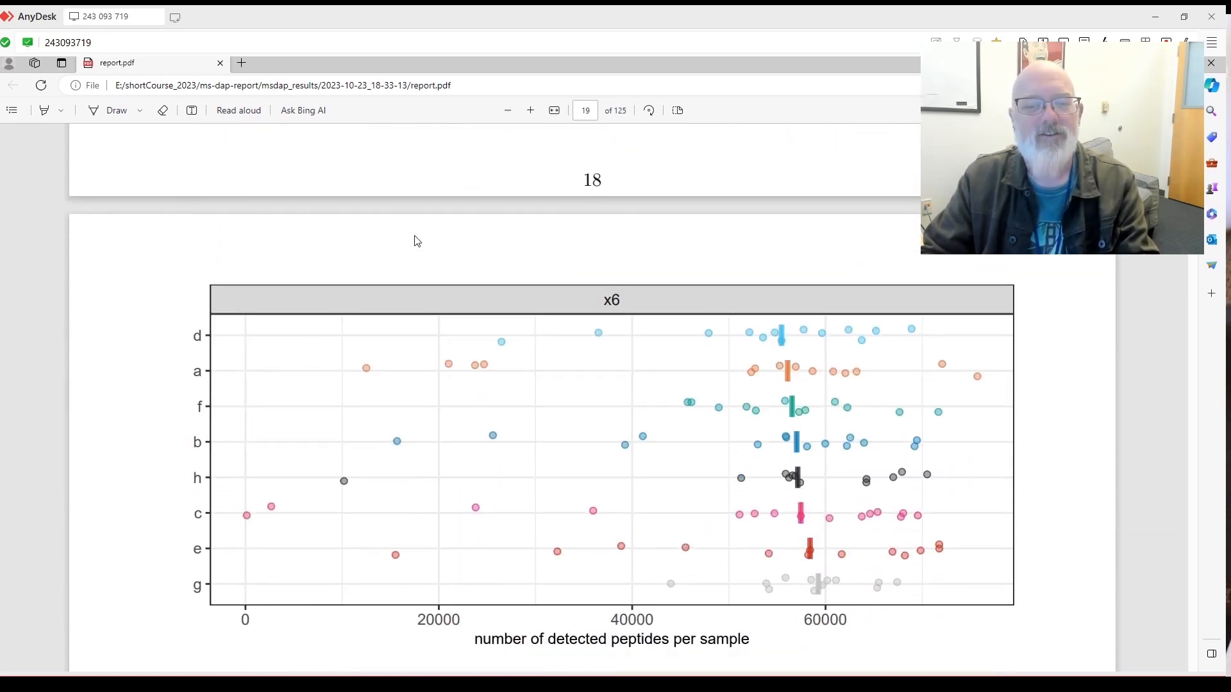
scroll(558, 235, down, 12)
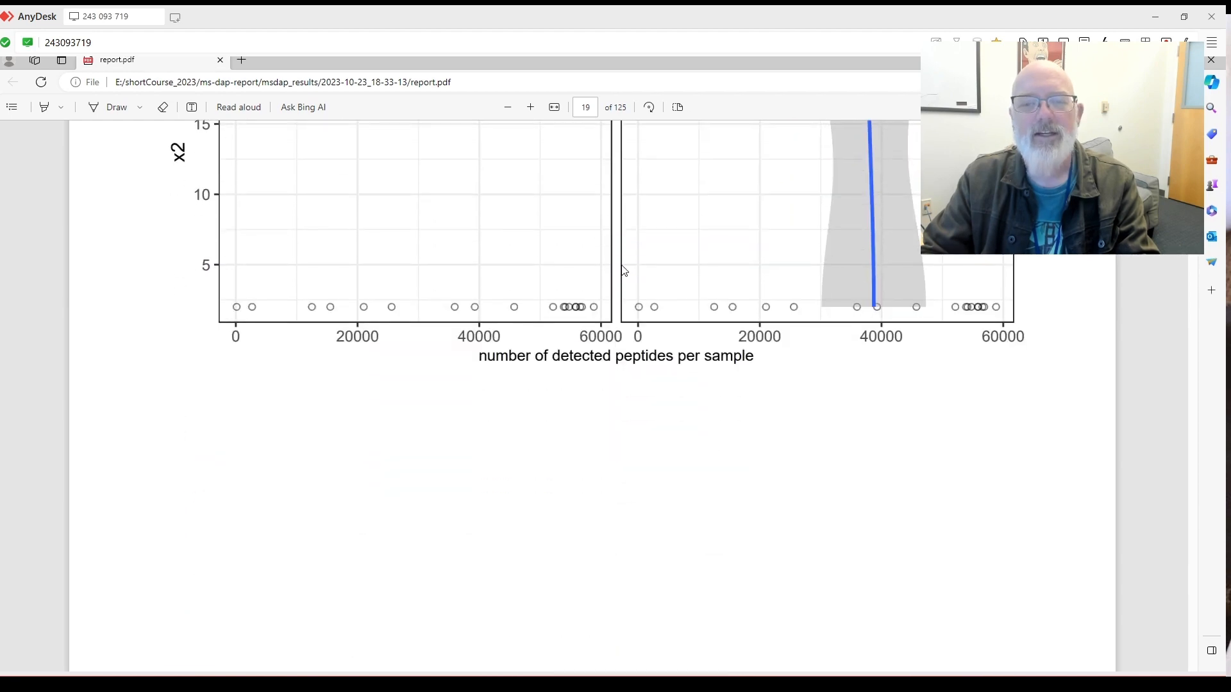
scroll(737, 299, up, 6)
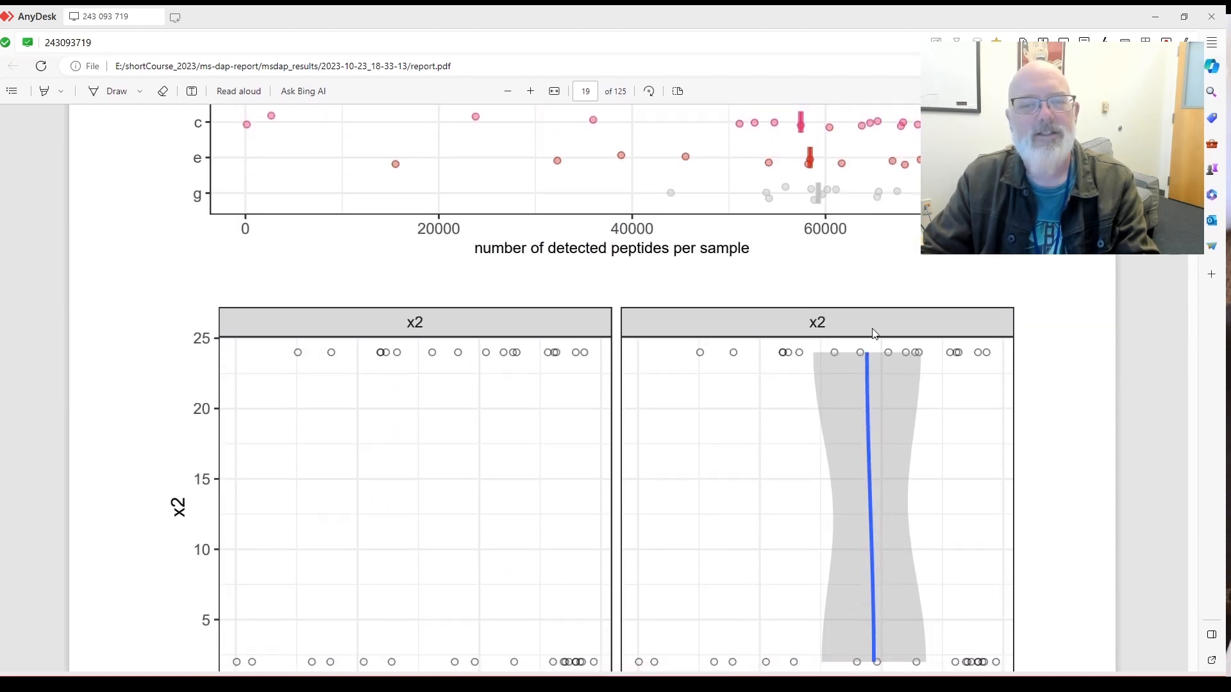
scroll(873, 334, down, 15)
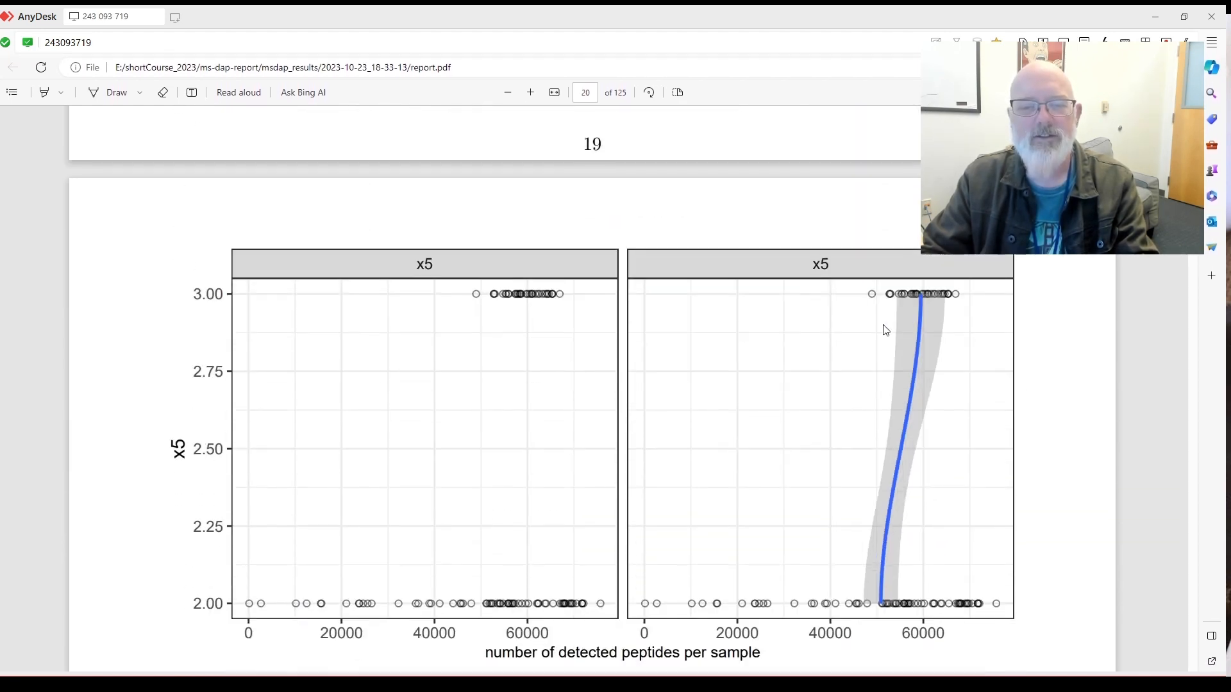
scroll(886, 328, down, 16)
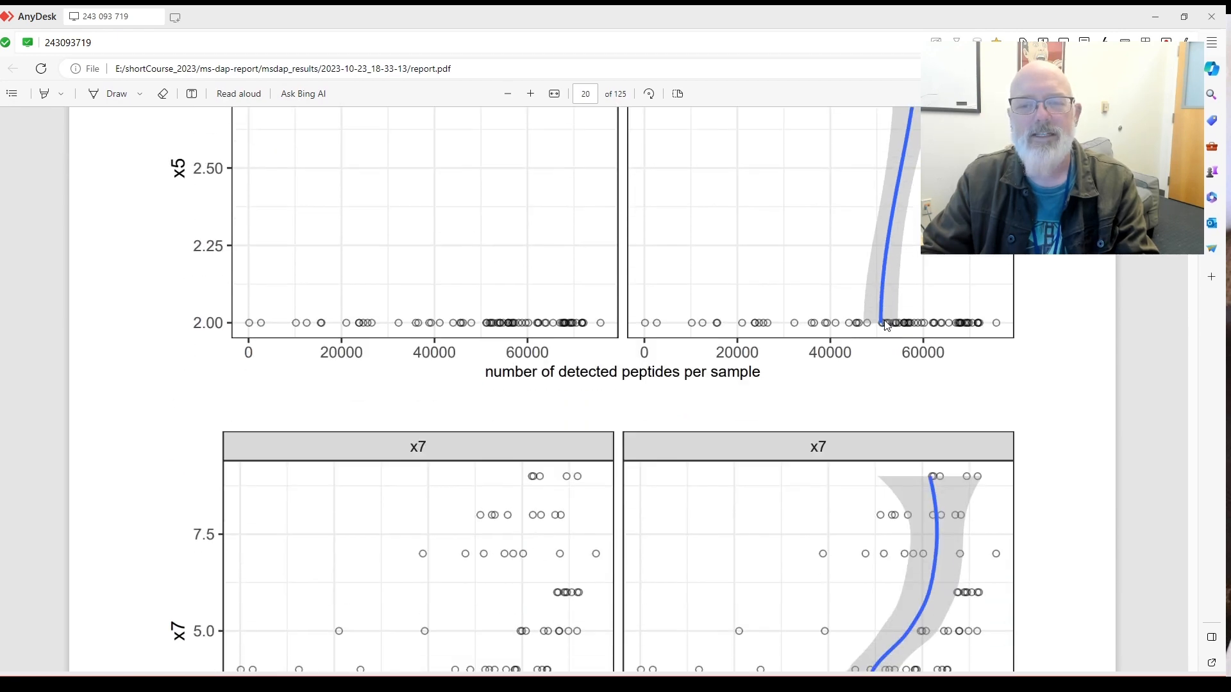
scroll(887, 325, down, 20)
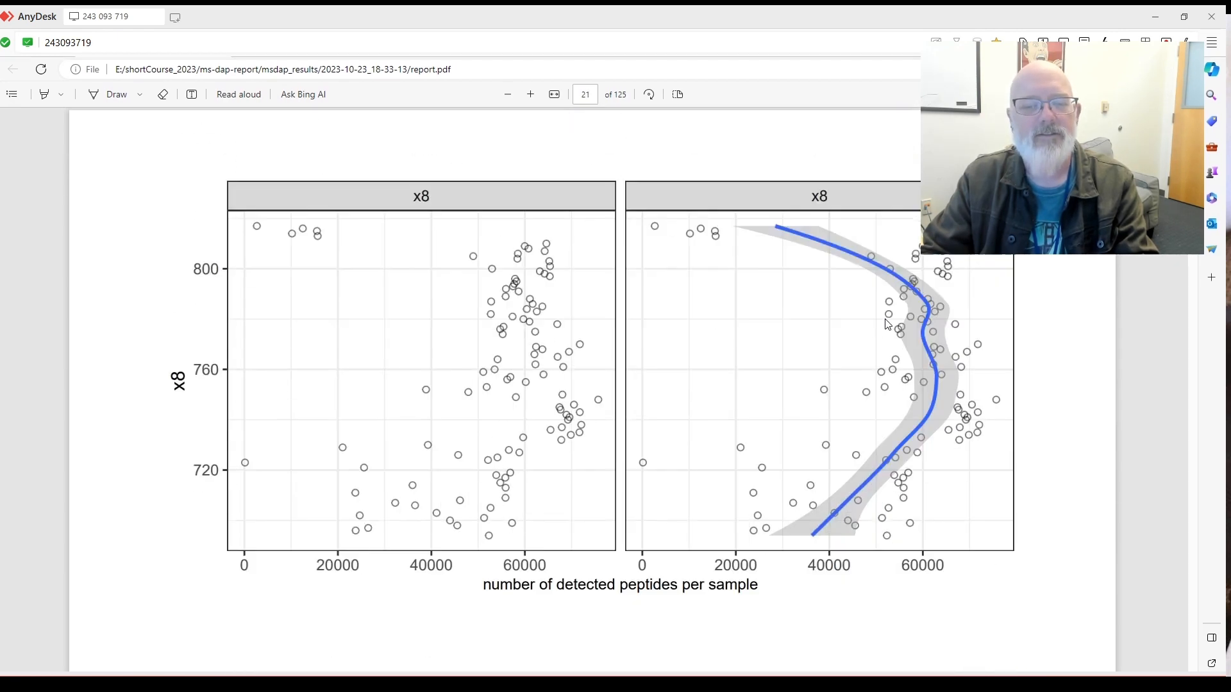
scroll(888, 316, down, 5)
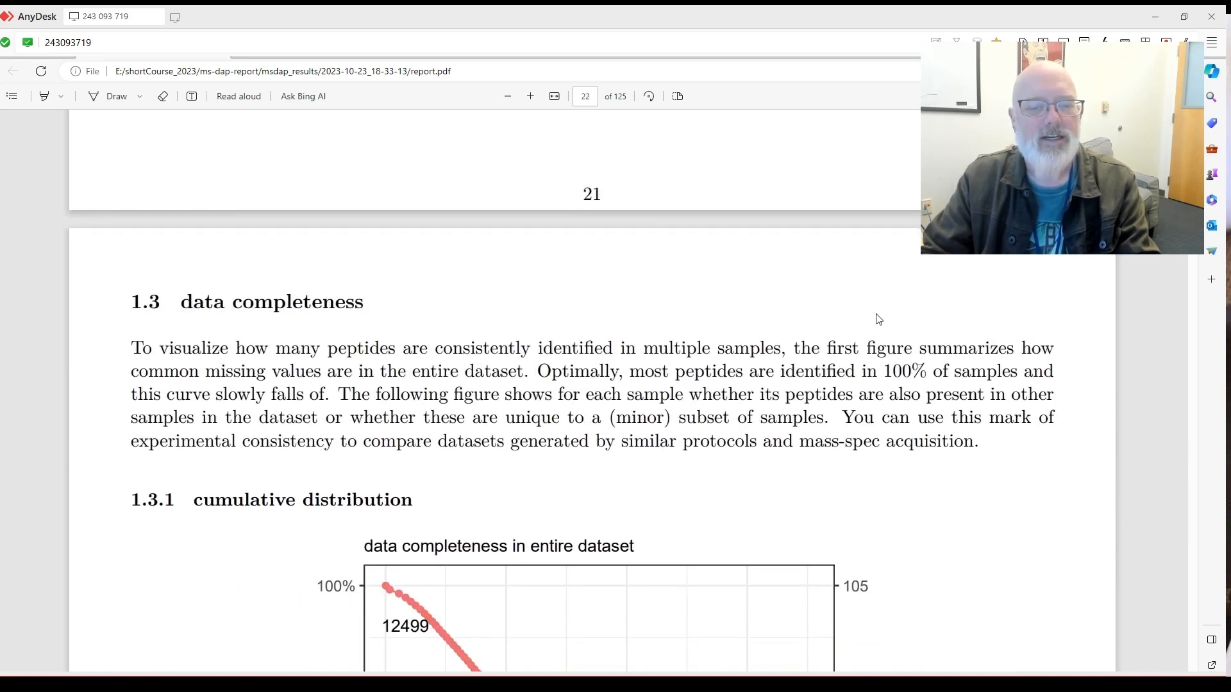
Scroll past the 1.3.1 cumulative distribution chart and its note to the 1.3.2 heading.
scroll(883, 318, down, 5)
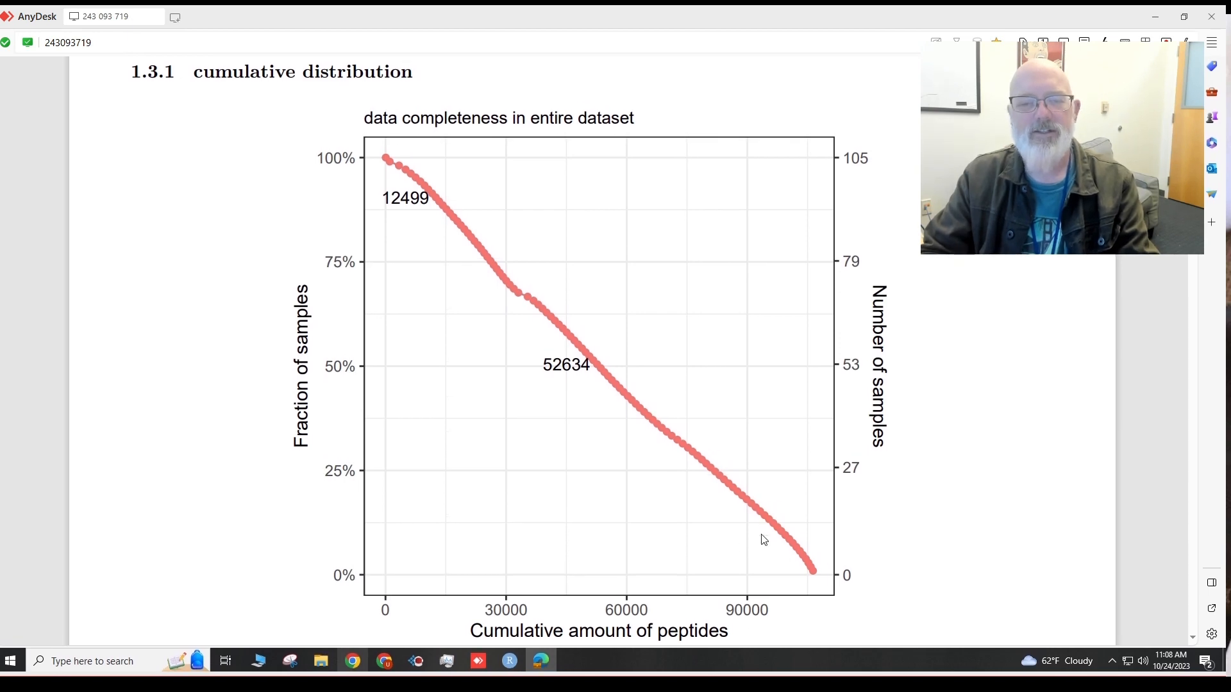
scroll(759, 529, down, 4)
scroll(758, 529, up, 2)
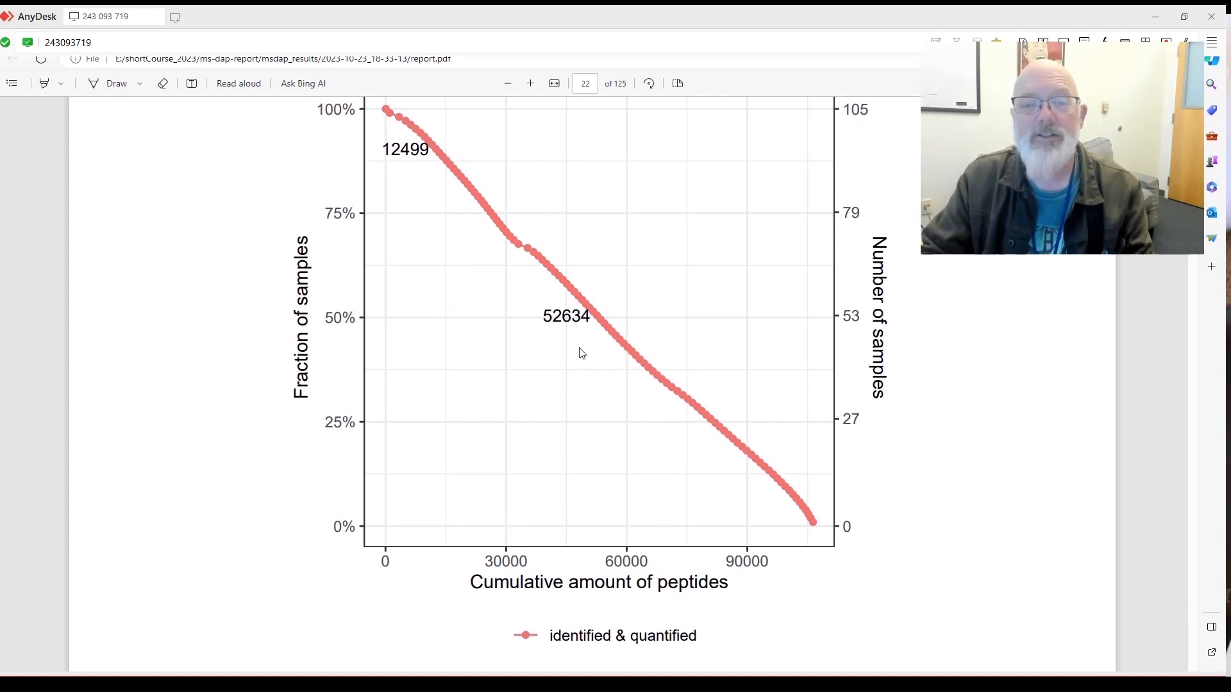
scroll(587, 341, down, 3)
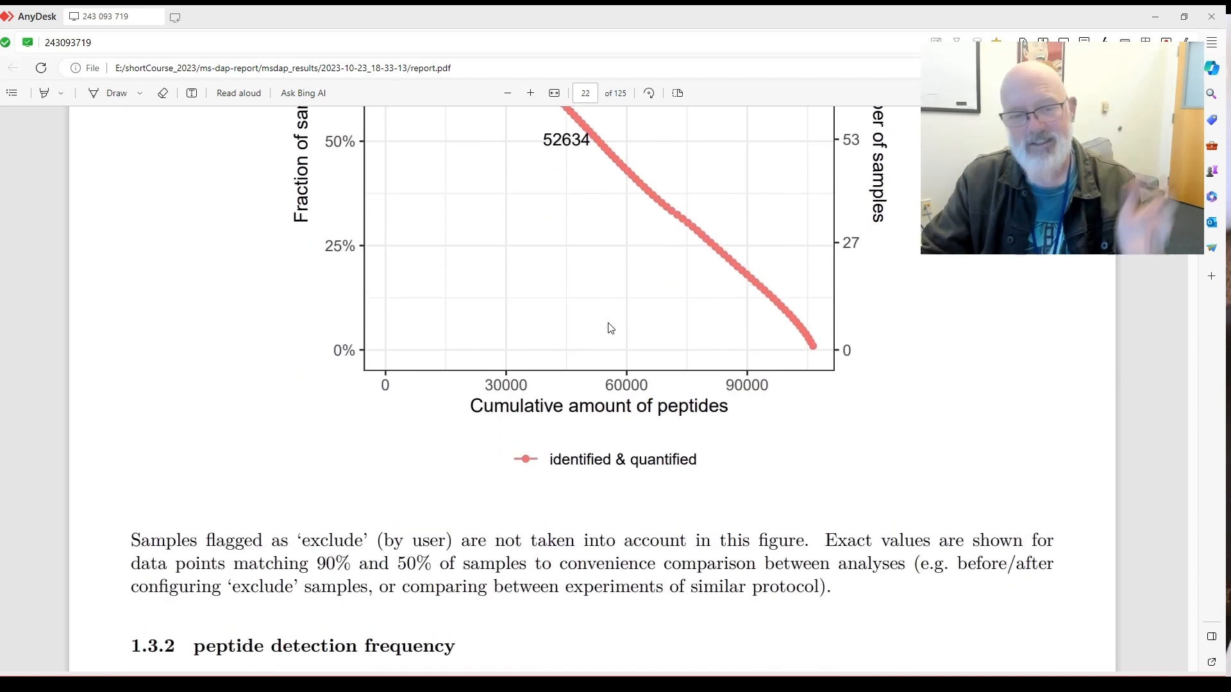
scroll(611, 328, down, 6)
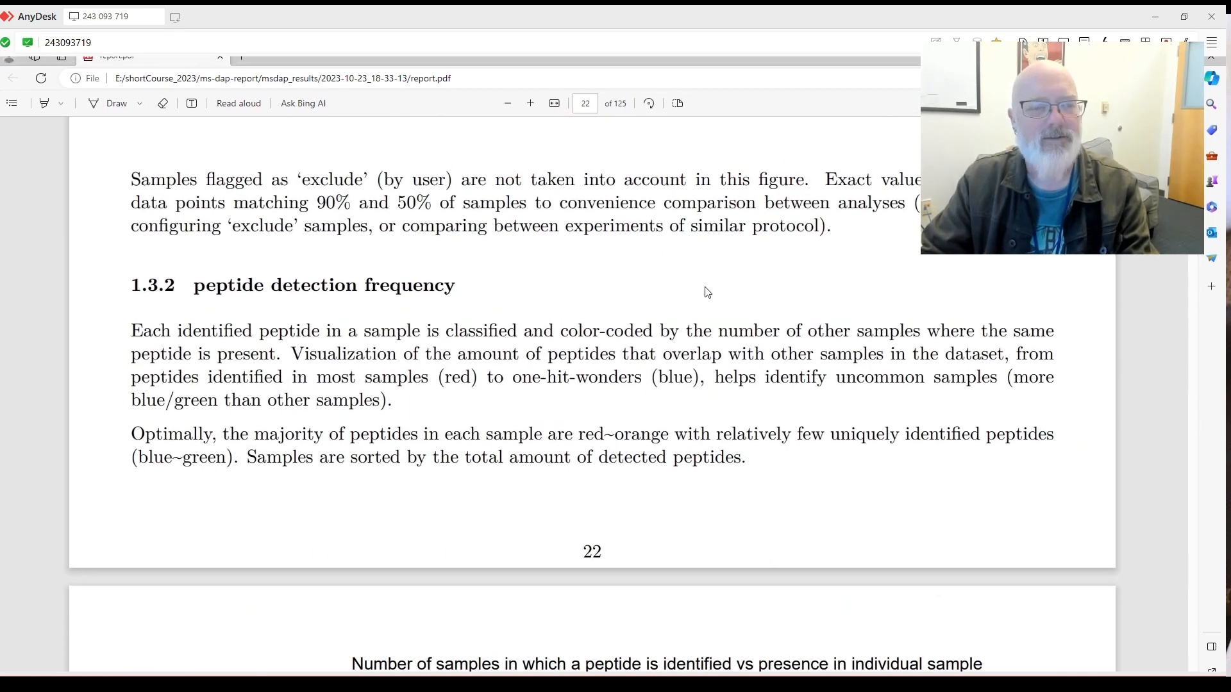
Review page 23's per-sample detection bar chart and #samples legend, then reach section 1.4 on page 24.
scroll(693, 289, down, 2)
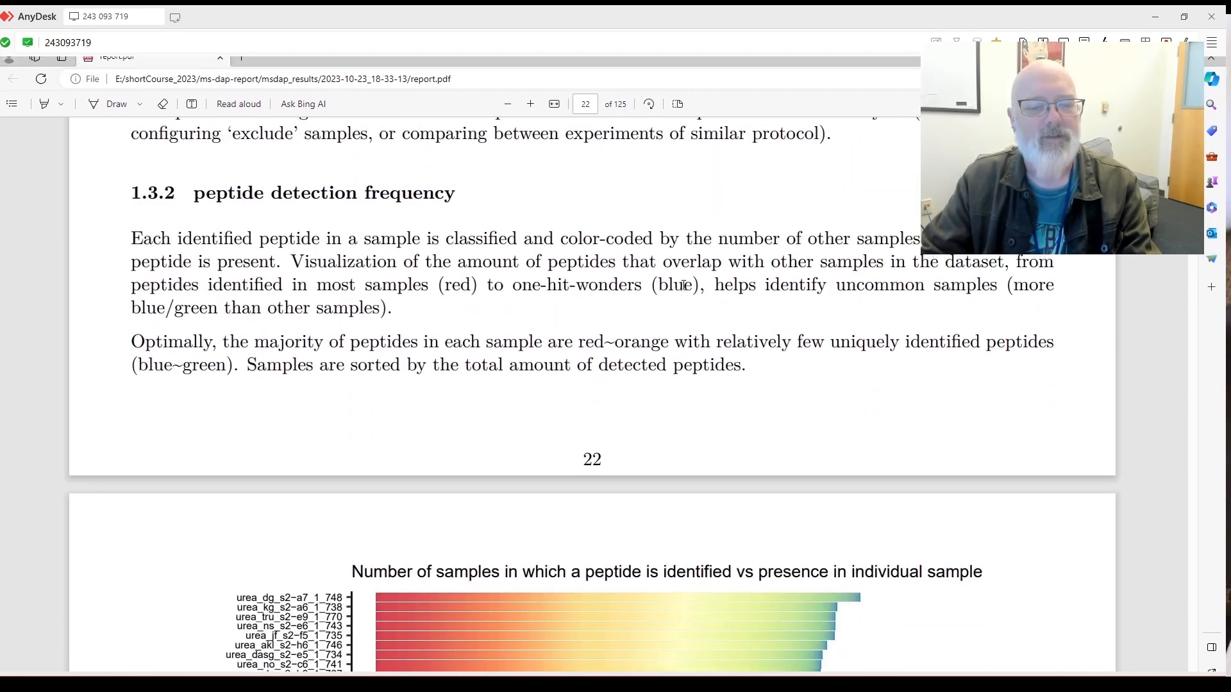
scroll(684, 284, down, 3)
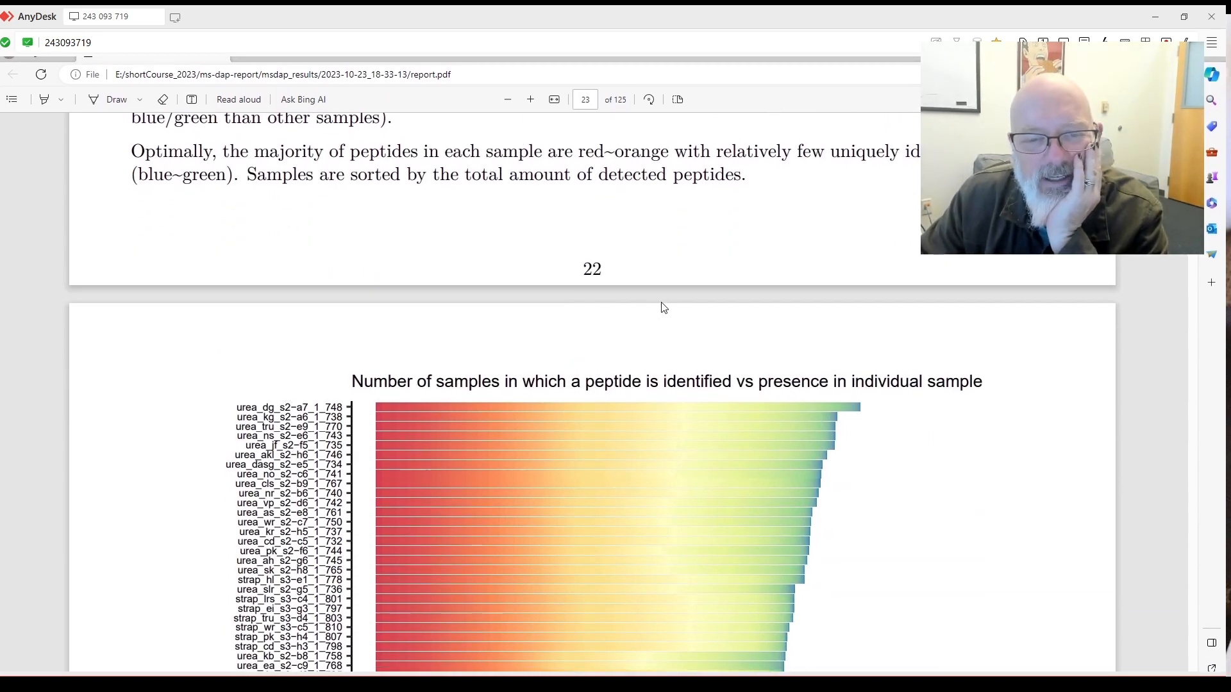
scroll(667, 306, down, 2)
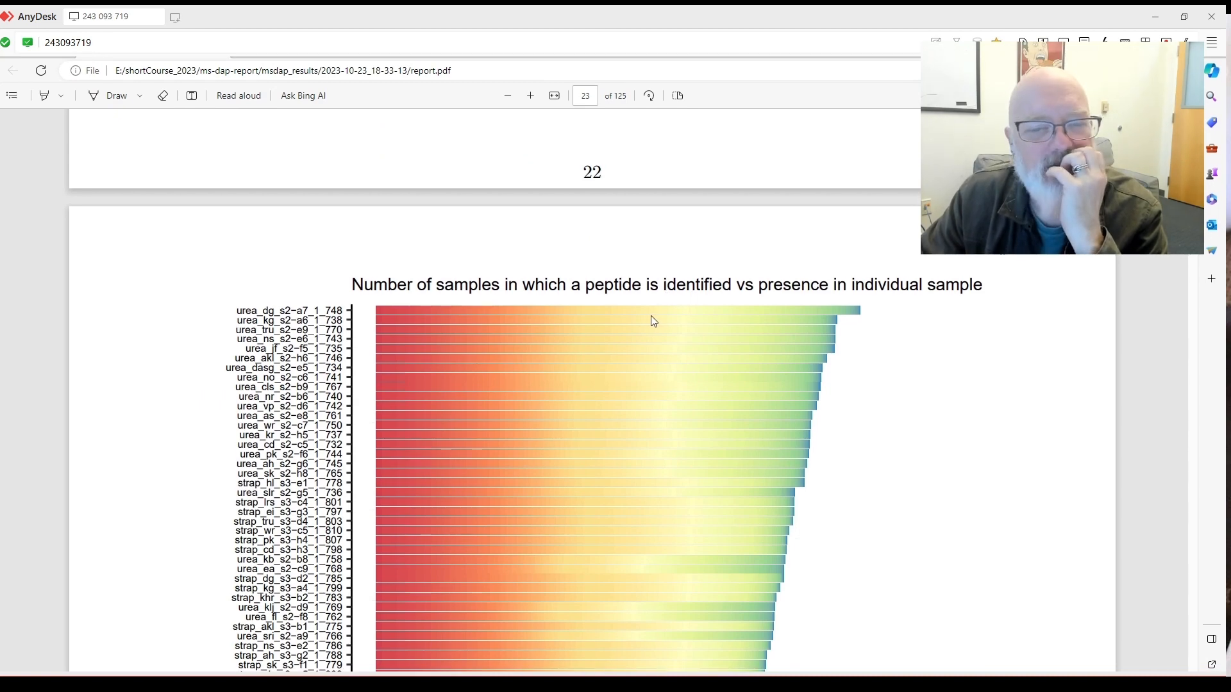
scroll(688, 322, down, 2)
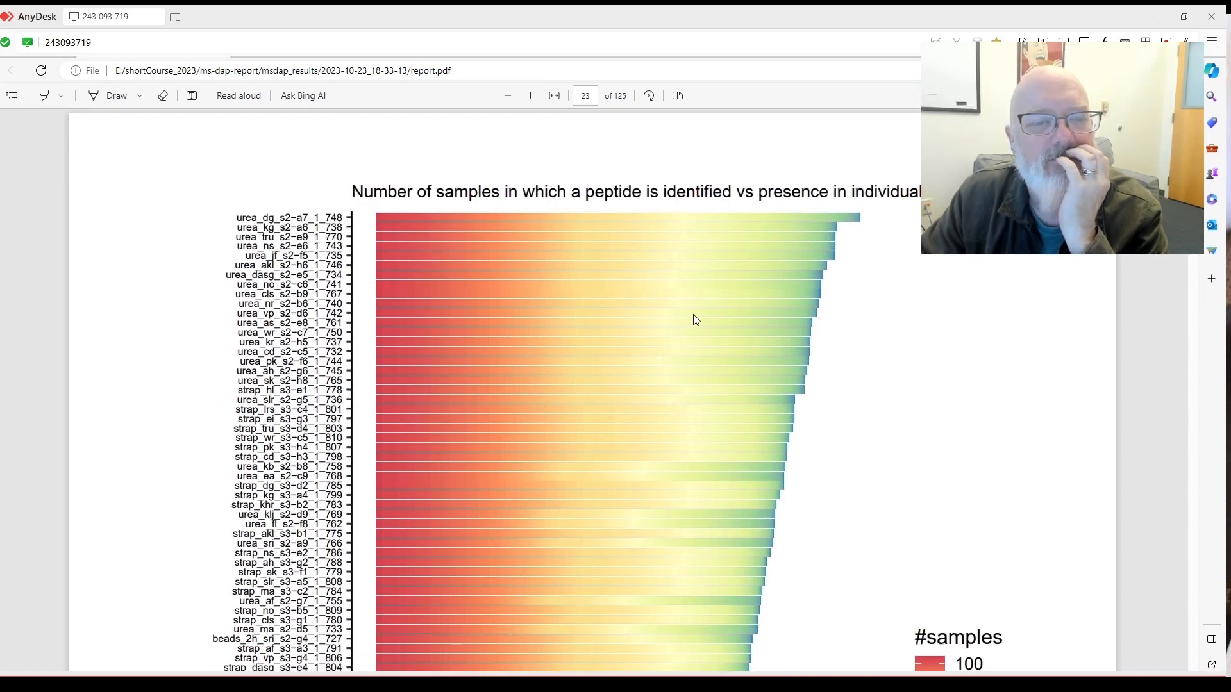
scroll(793, 272, down, 4)
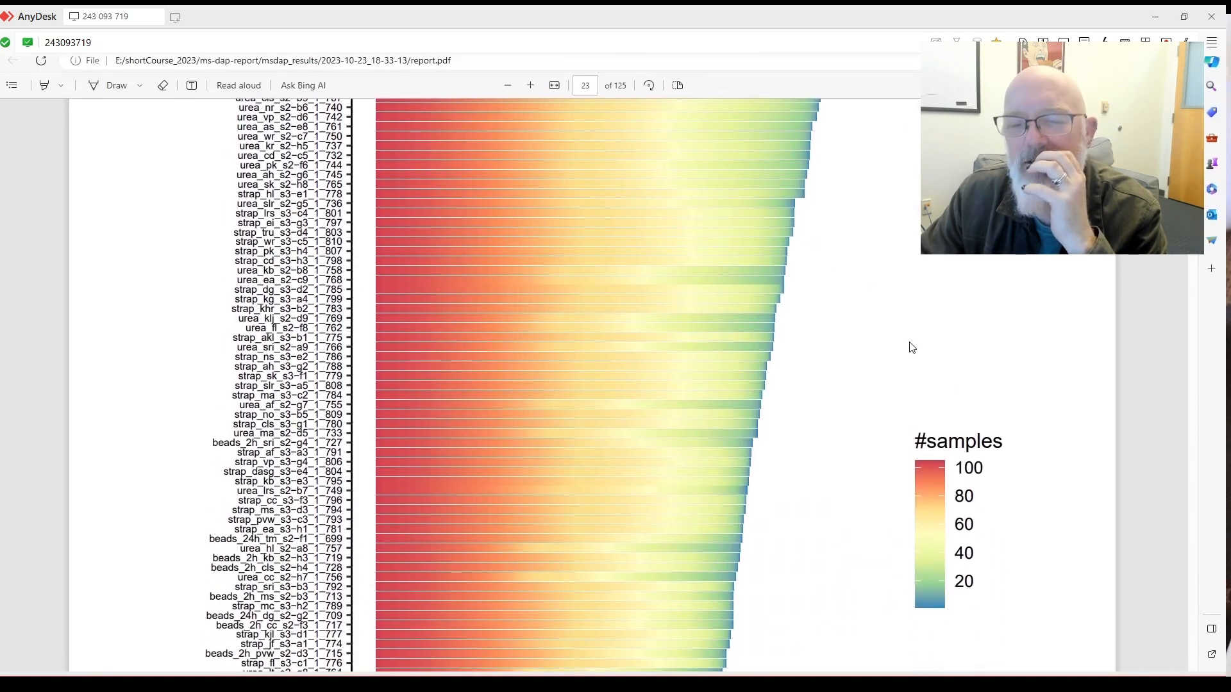
scroll(910, 344, up, 4)
scroll(752, 293, down, 3)
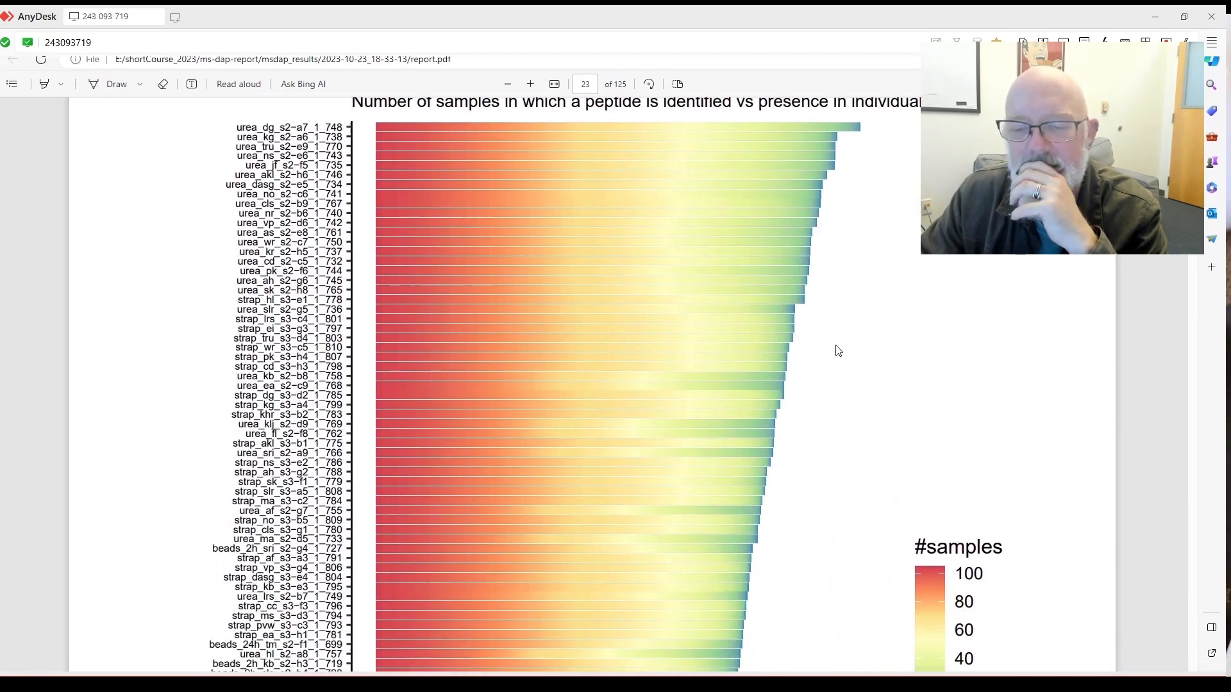
scroll(844, 341, up, 3)
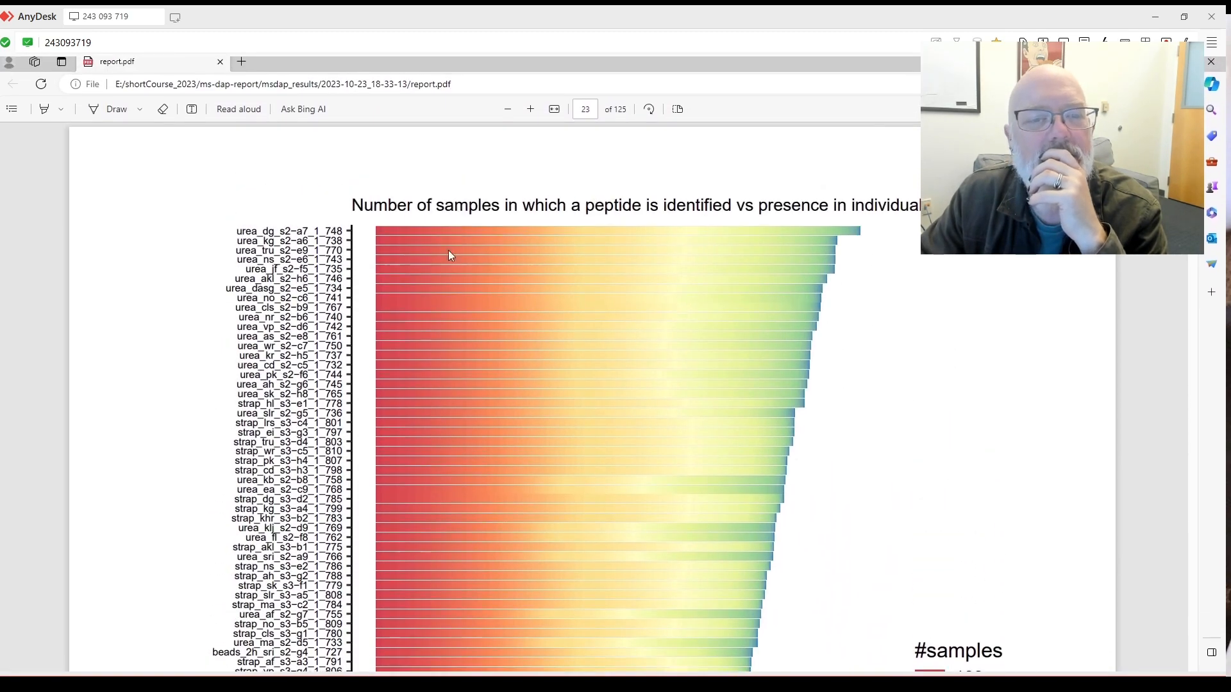
scroll(449, 254, down, 10)
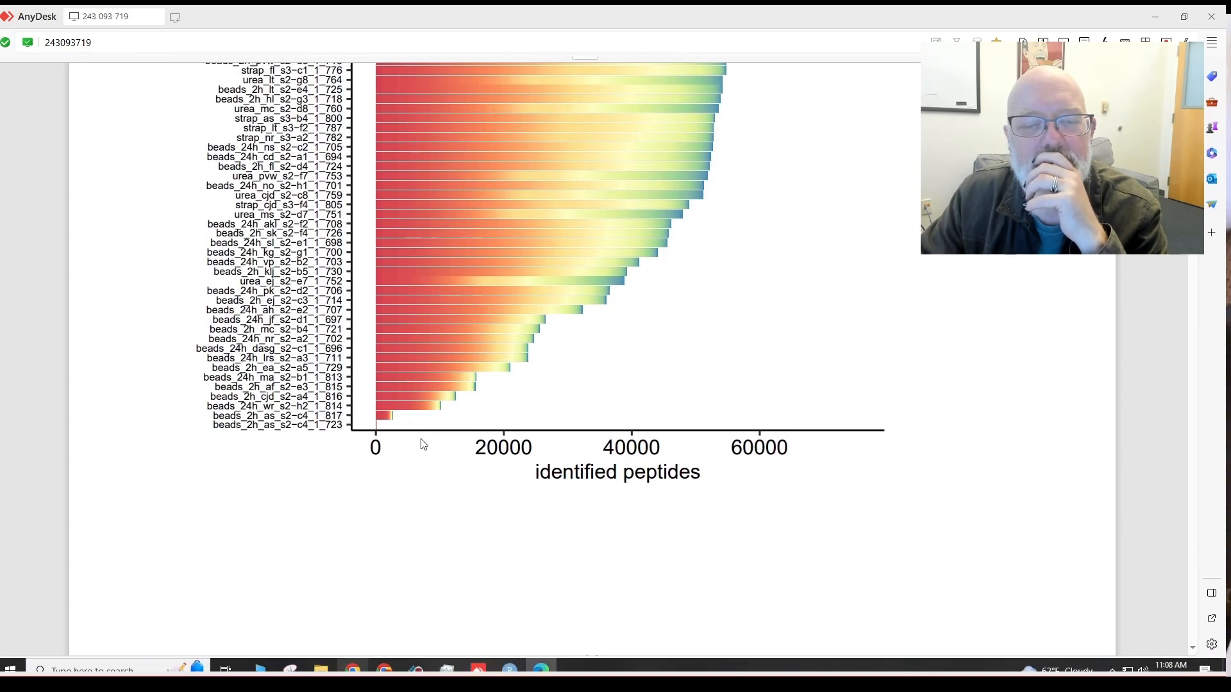
scroll(445, 399, up, 10)
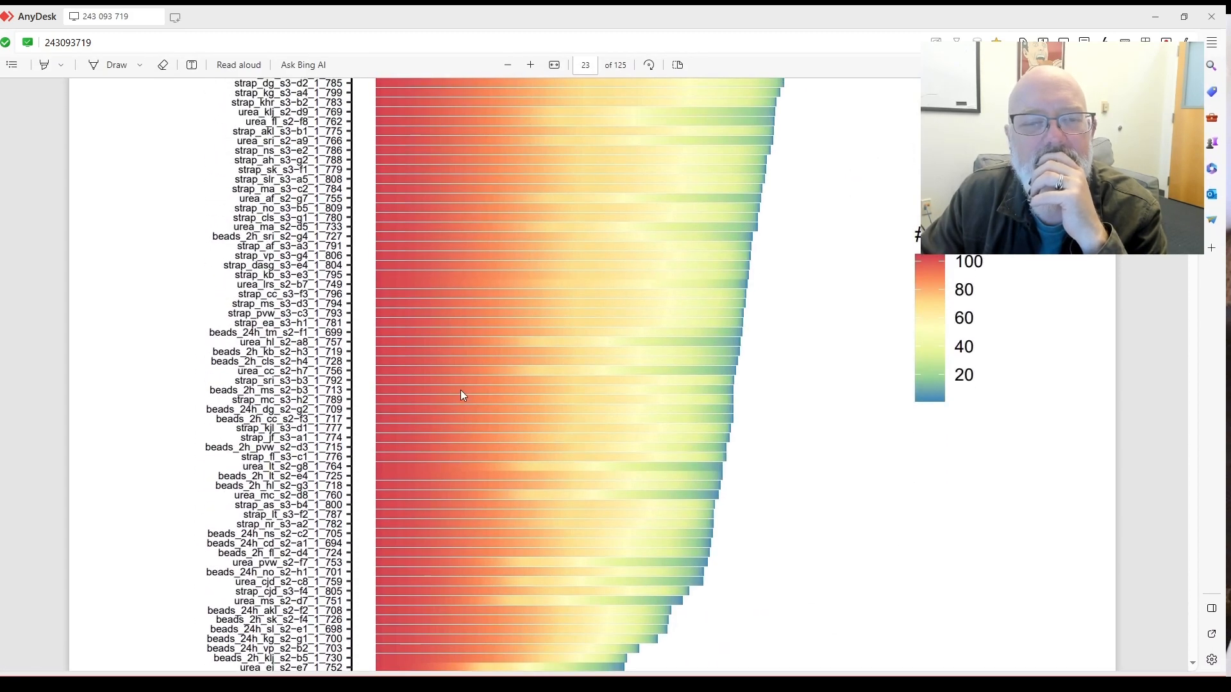
scroll(482, 387, down, 3)
scroll(489, 385, up, 3)
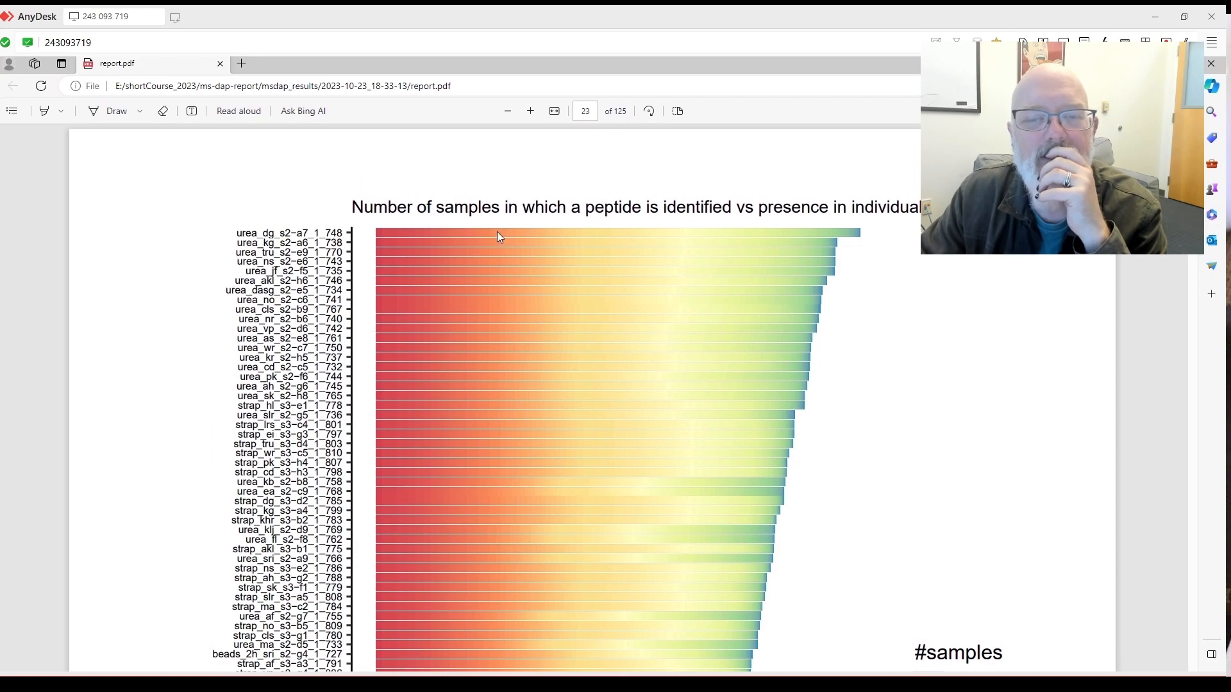
scroll(555, 236, down, 5)
scroll(563, 236, up, 4)
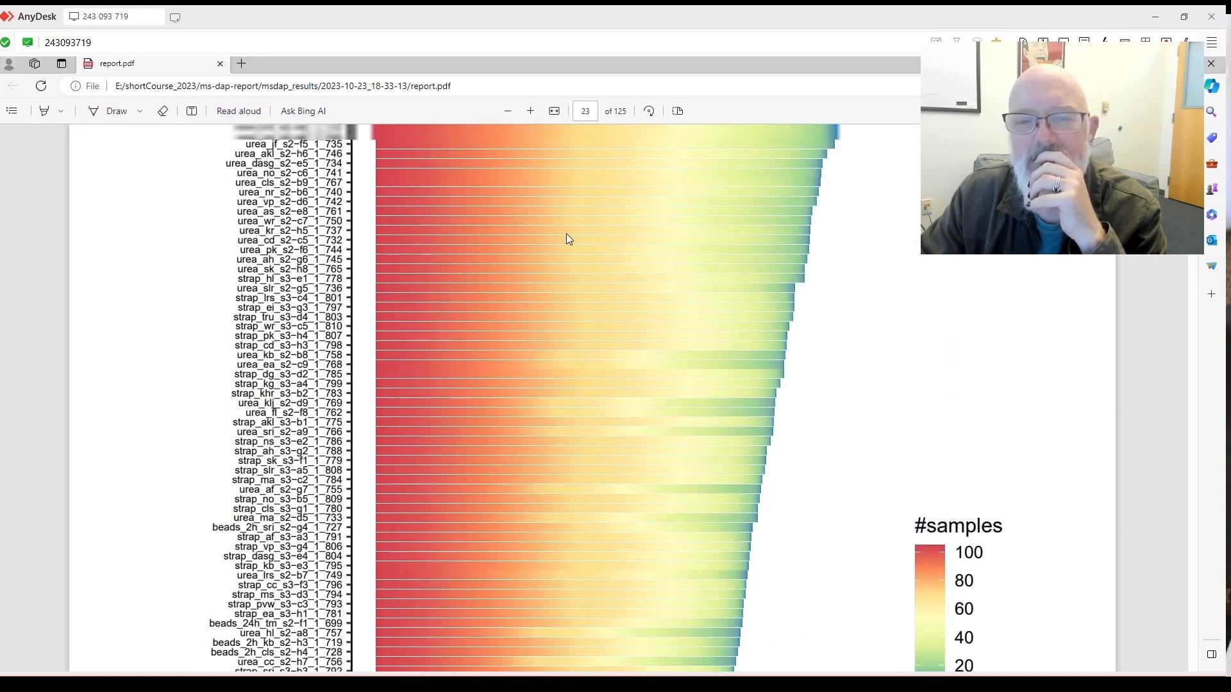
scroll(705, 226, down, 3)
scroll(690, 234, down, 4)
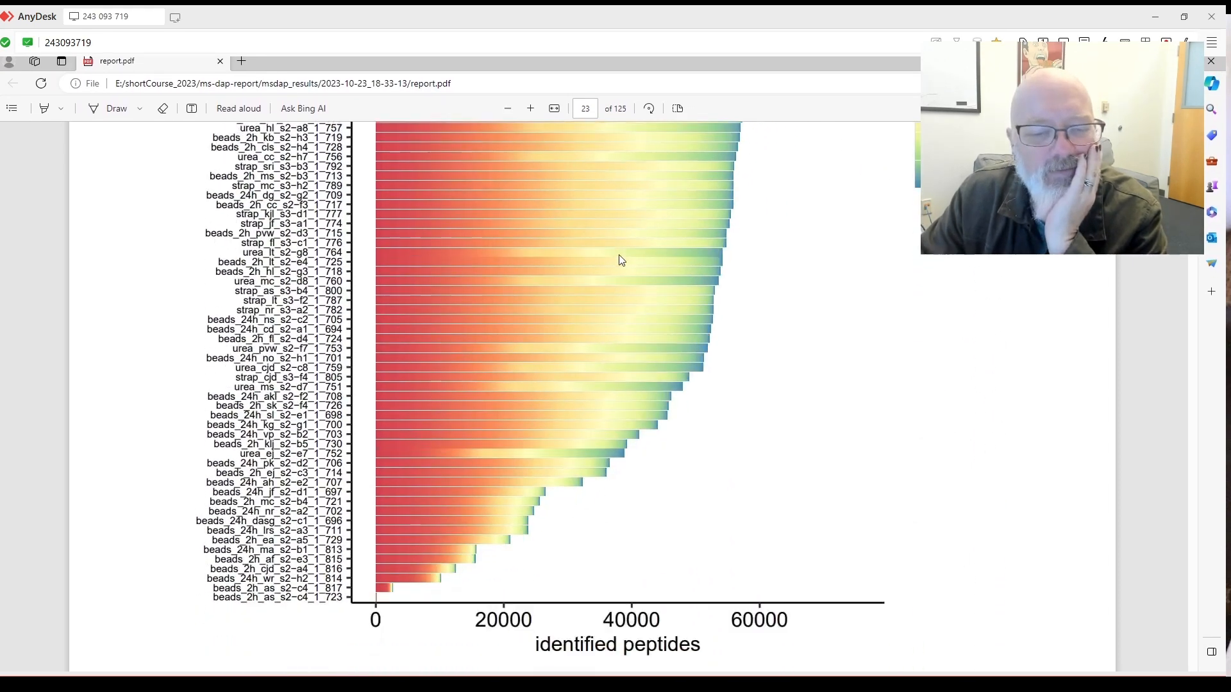
scroll(571, 272, up, 6)
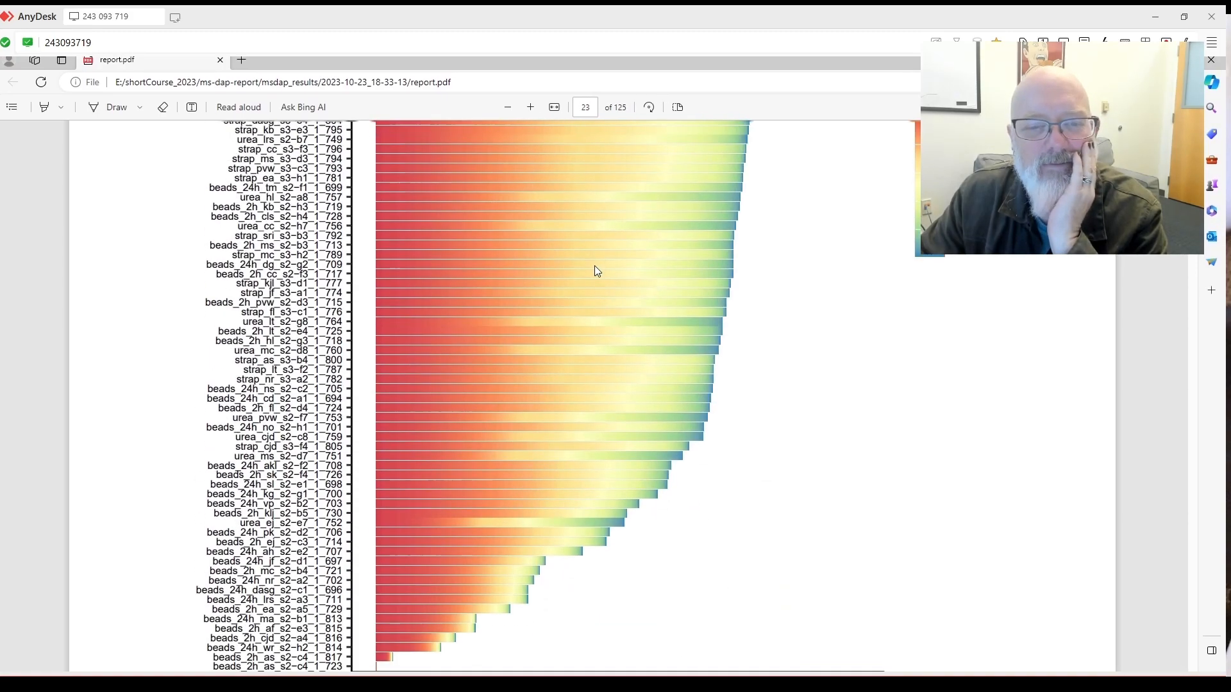
scroll(532, 336, down, 10)
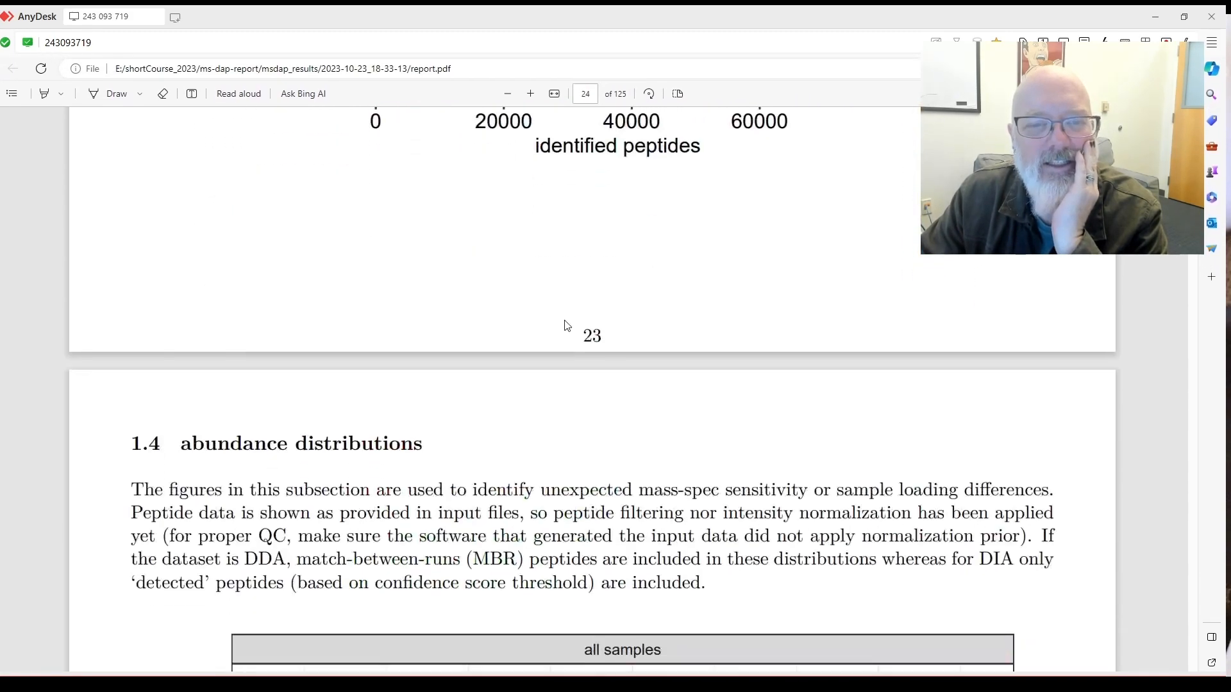
Scroll through the beads24h, strap and urea intensity density plots on pages 25–28 to page 29.
scroll(564, 329, down, 3)
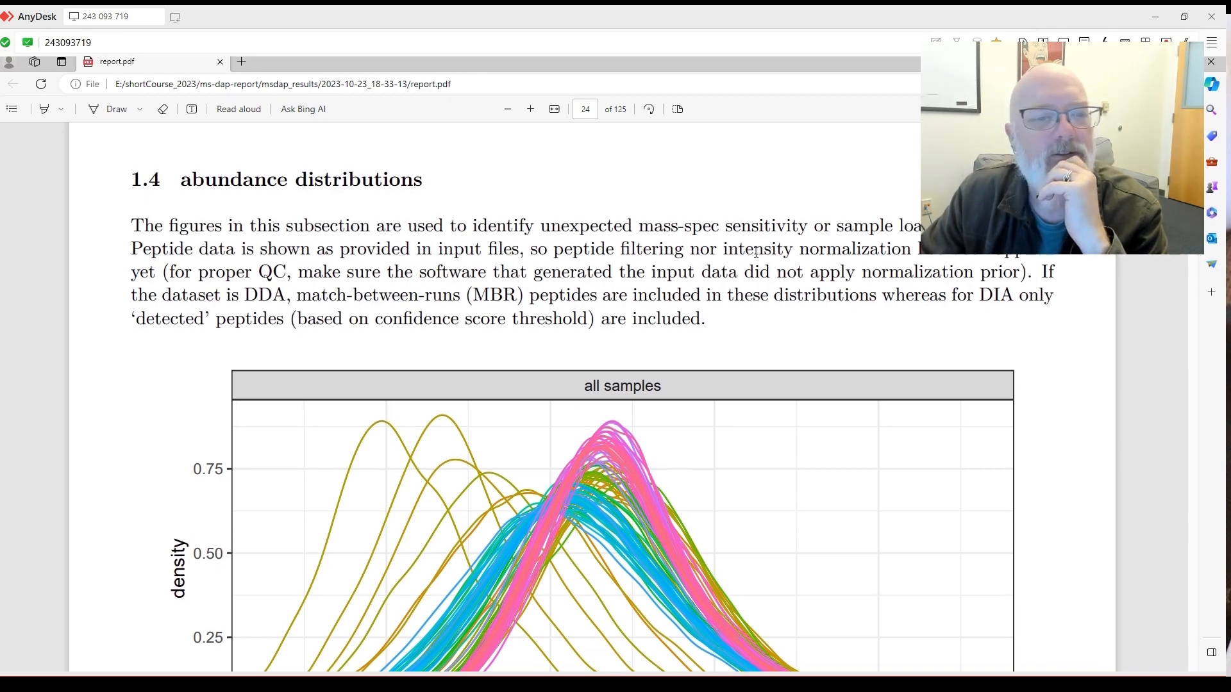
scroll(781, 244, down, 5)
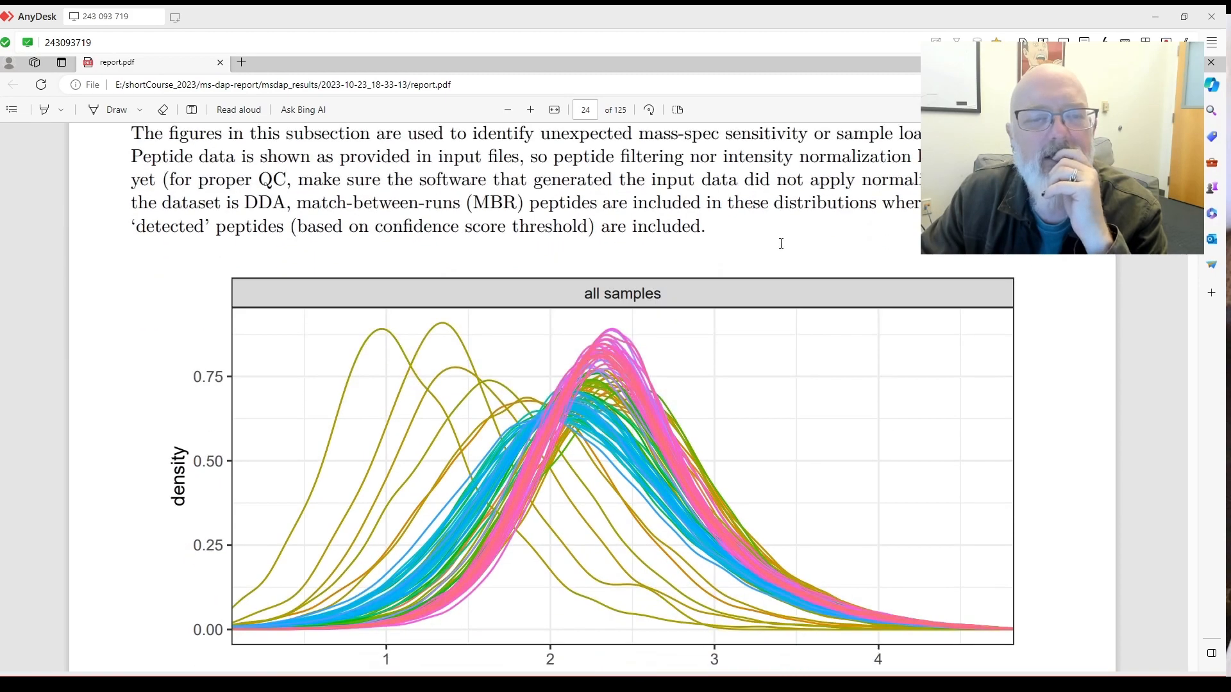
scroll(781, 250, up, 3)
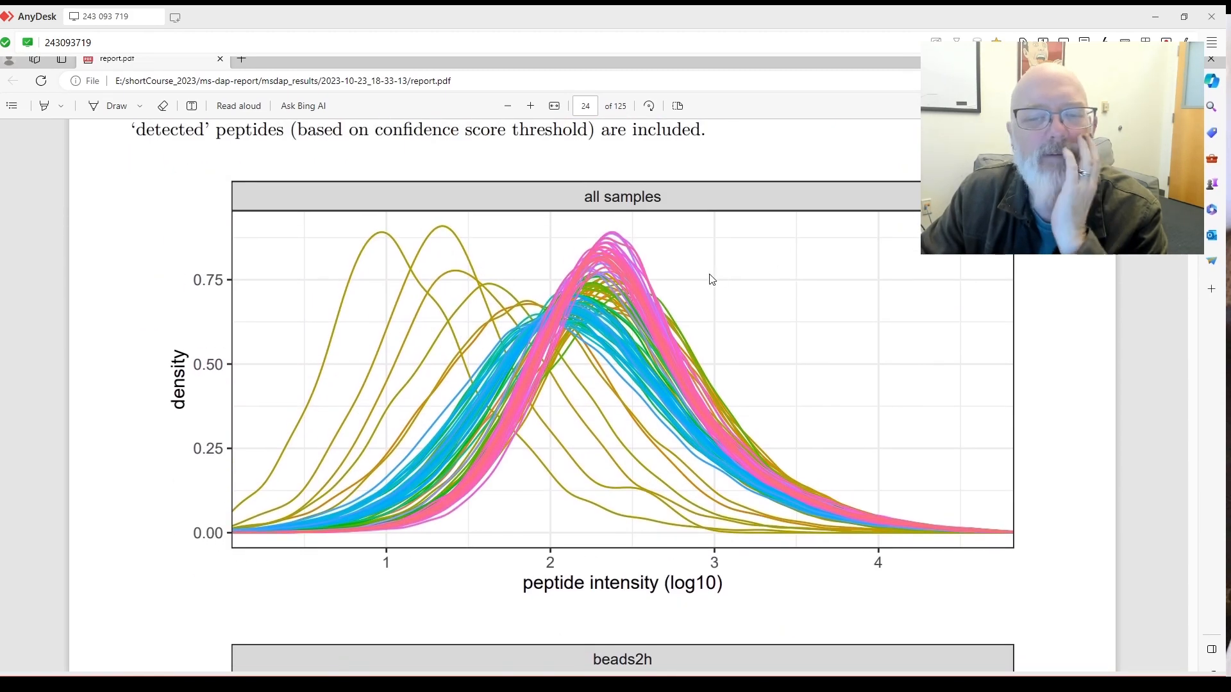
scroll(705, 279, down, 10)
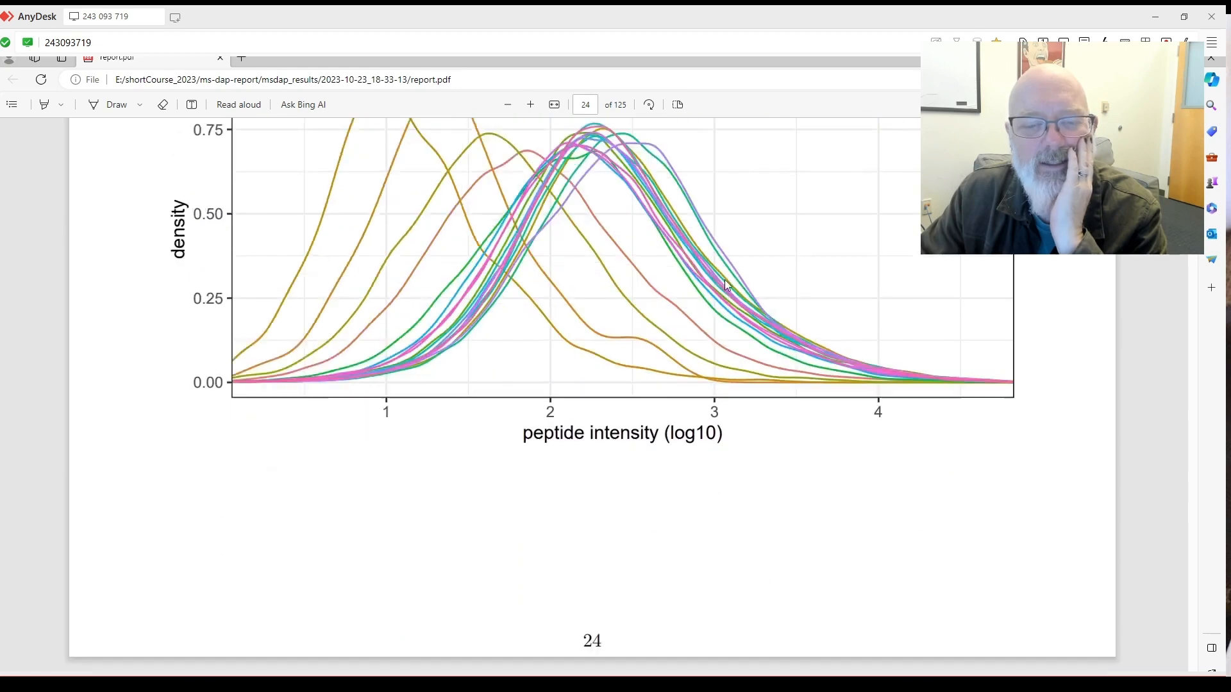
scroll(735, 282, down, 4)
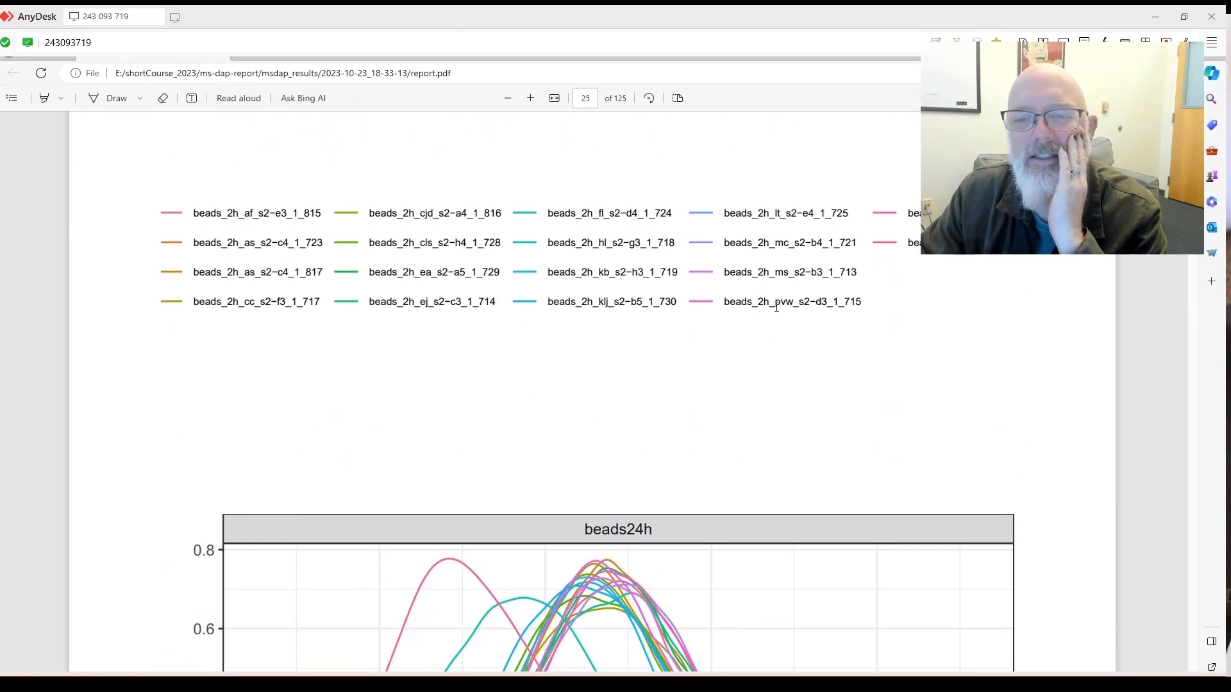
scroll(776, 307, up, 12)
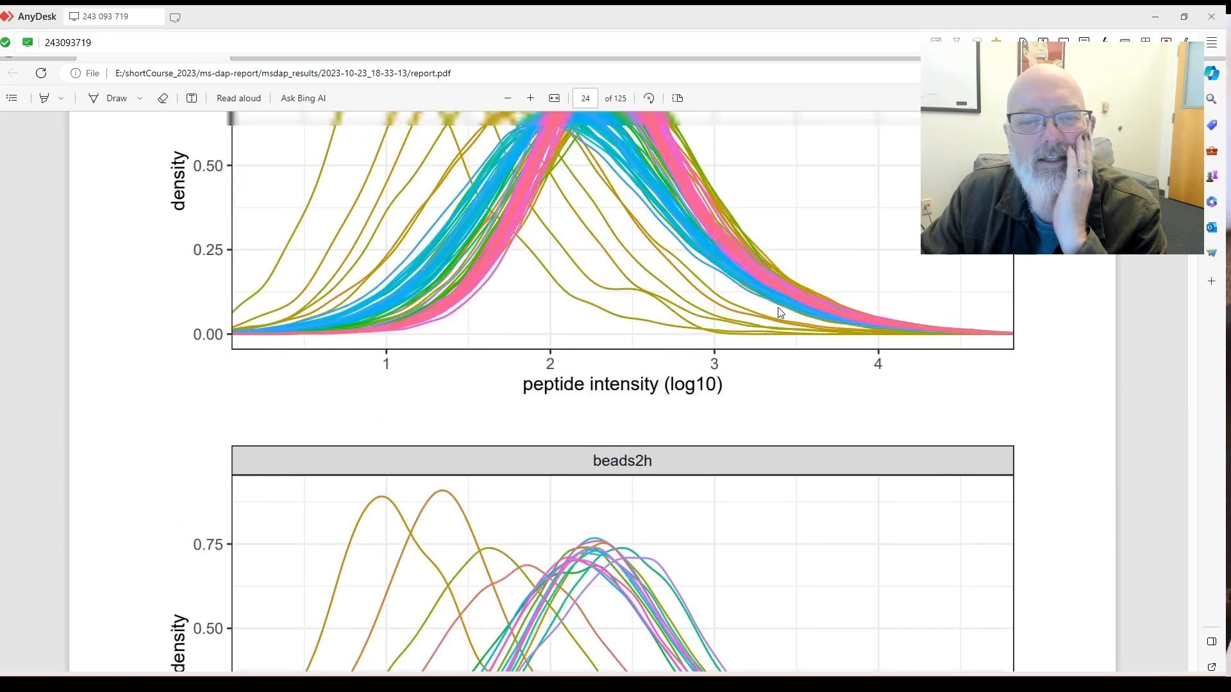
scroll(774, 313, up, 5)
scroll(516, 287, down, 3)
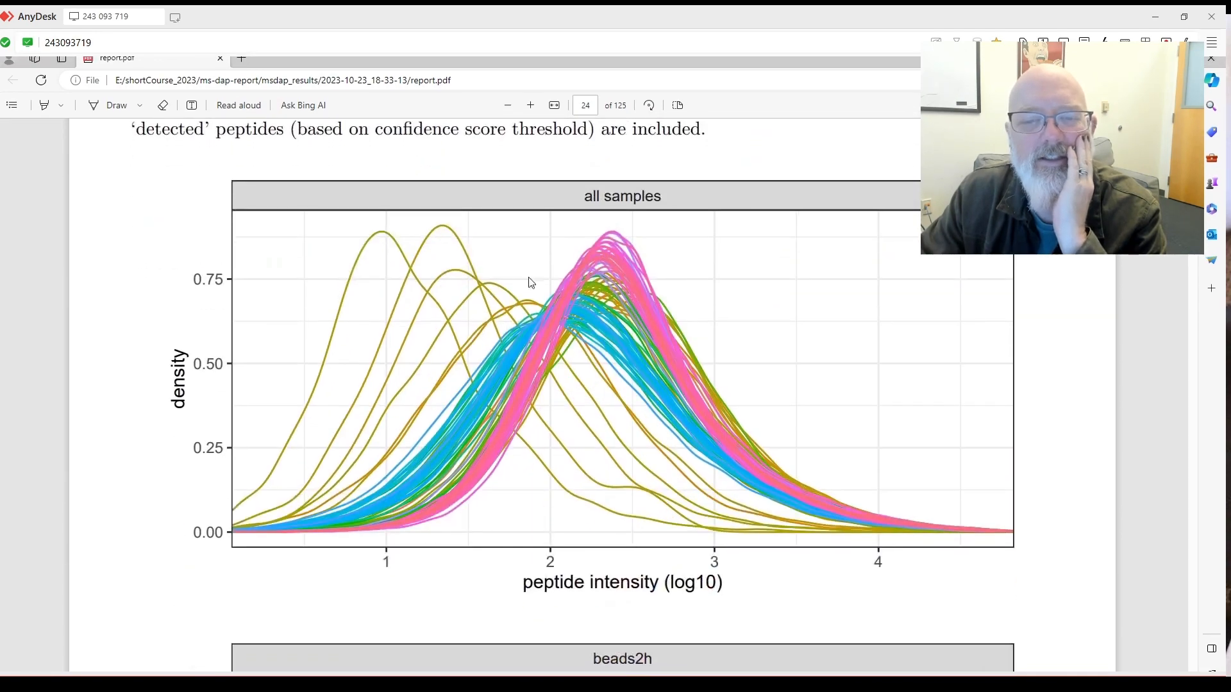
scroll(517, 288, down, 2)
scroll(487, 273, down, 5)
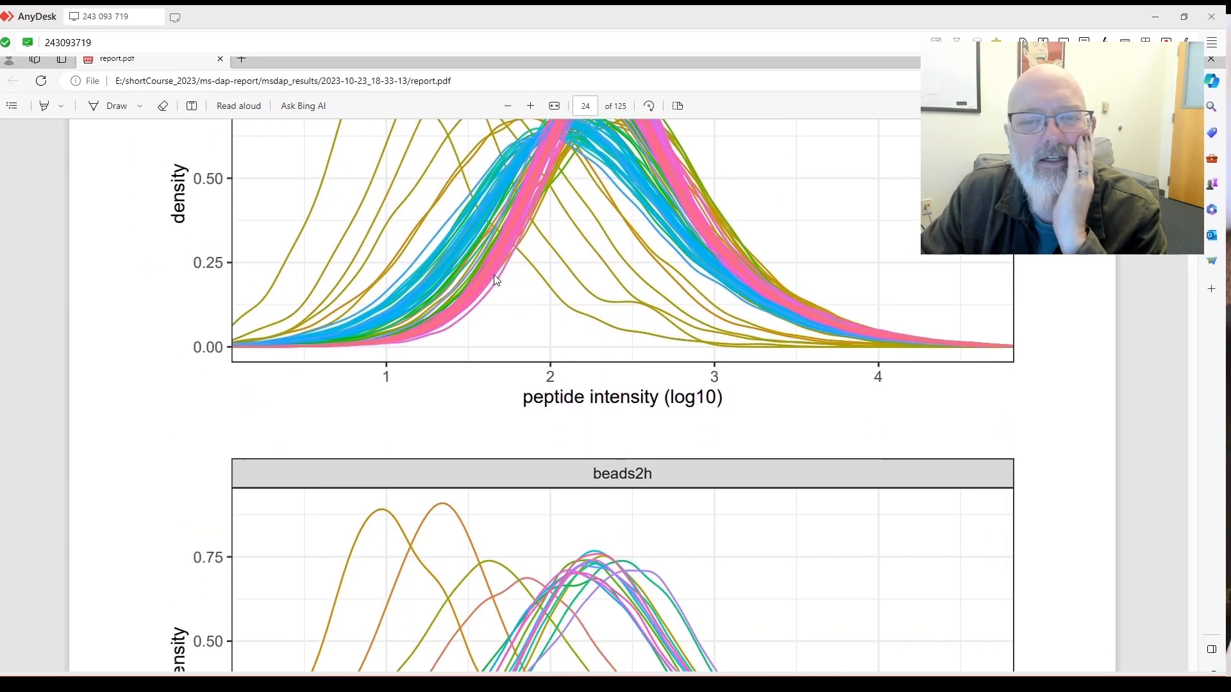
scroll(503, 280, up, 1)
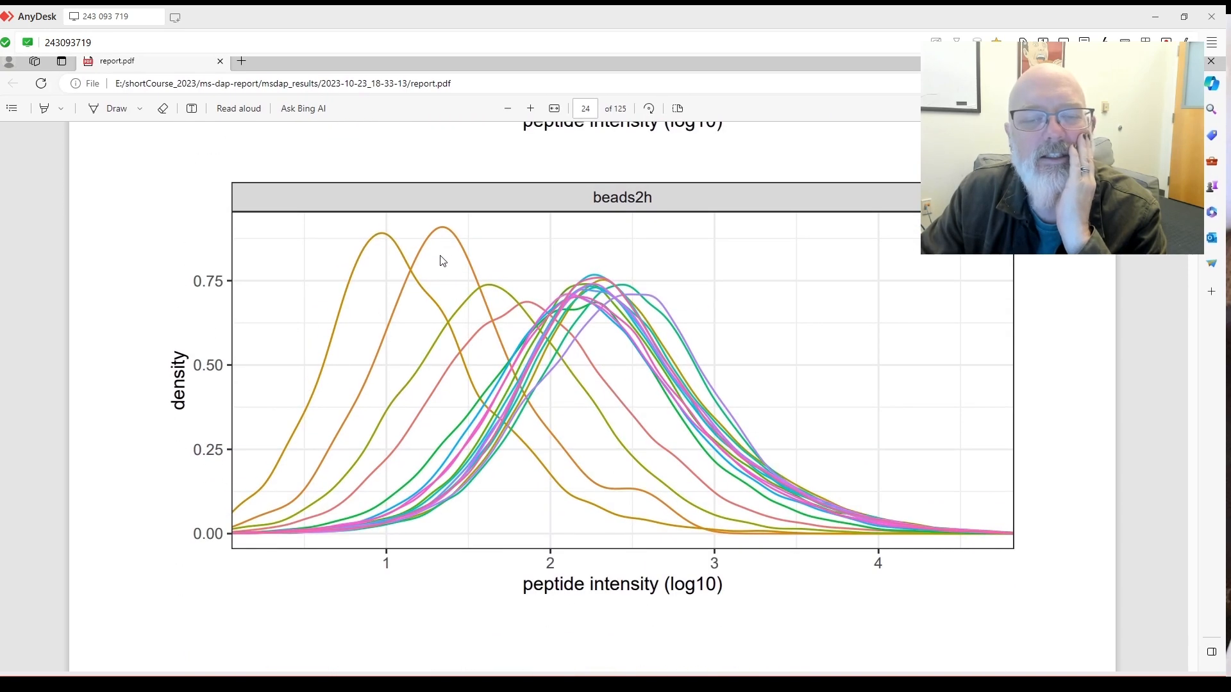
scroll(470, 267, down, 2)
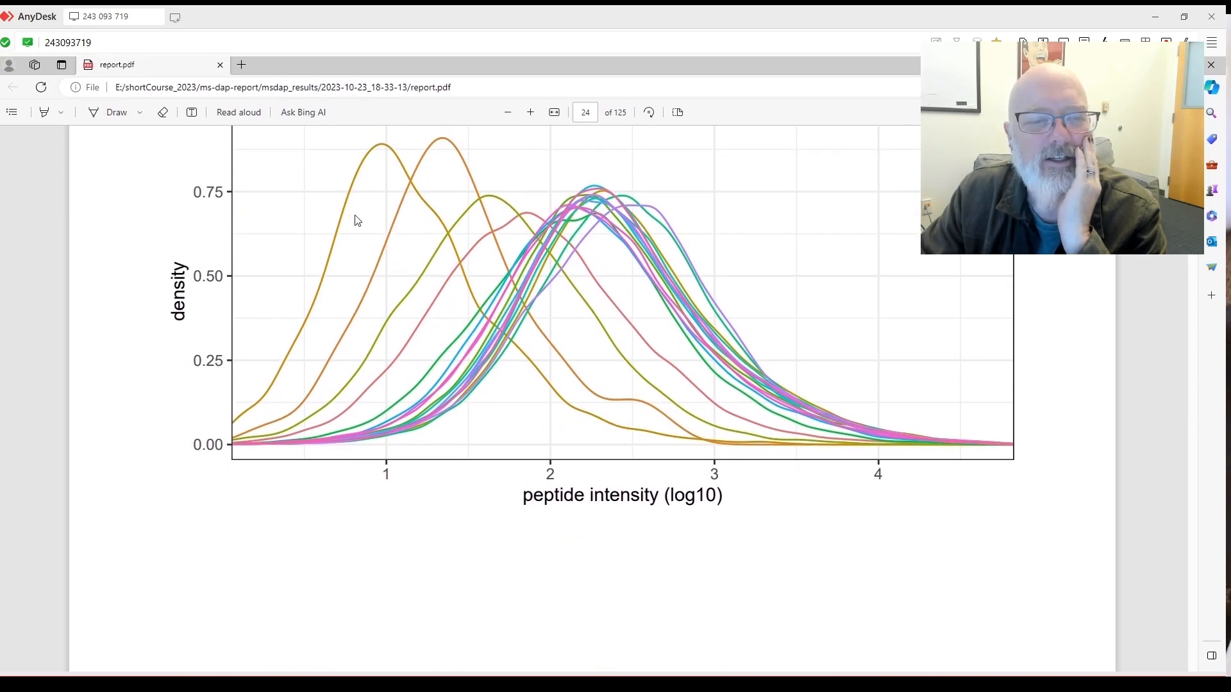
scroll(571, 268, down, 6)
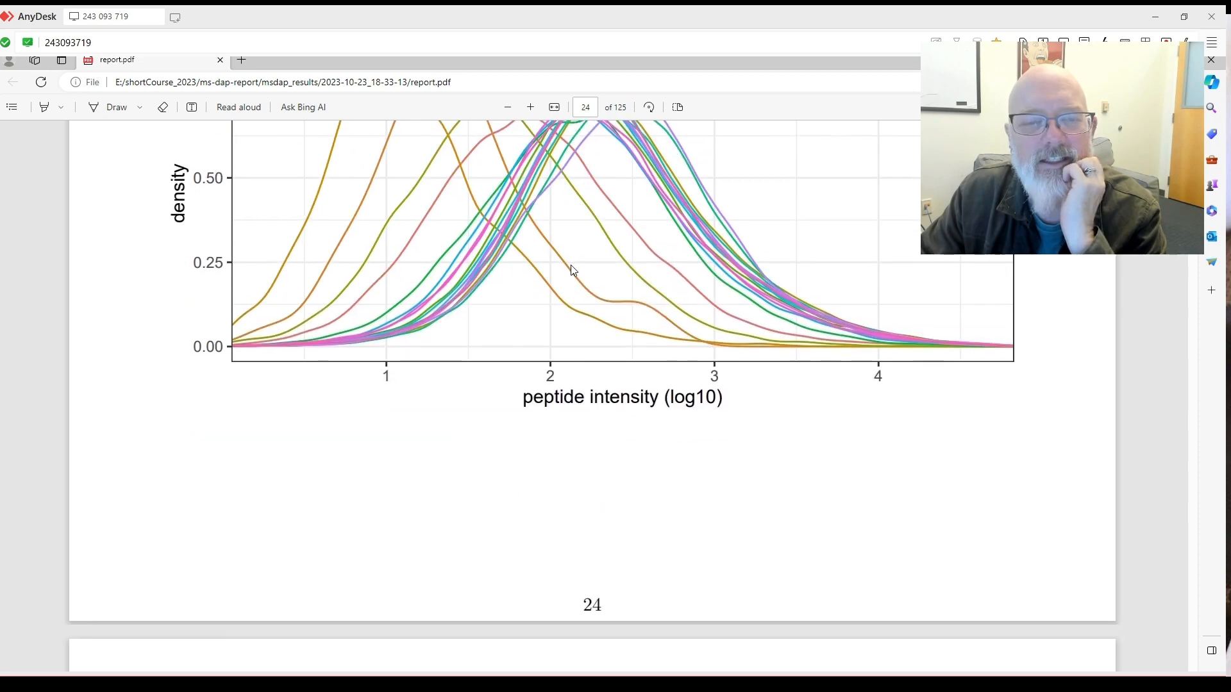
scroll(572, 266, up, 6)
scroll(577, 266, down, 6)
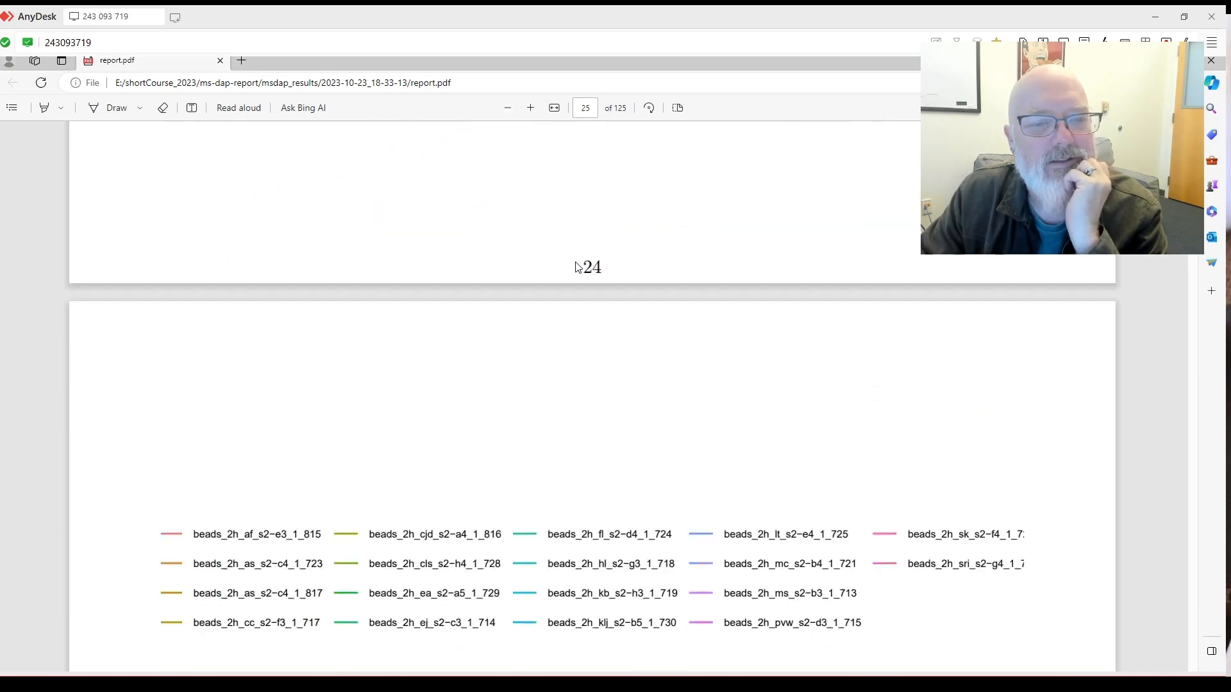
scroll(718, 327, down, 5)
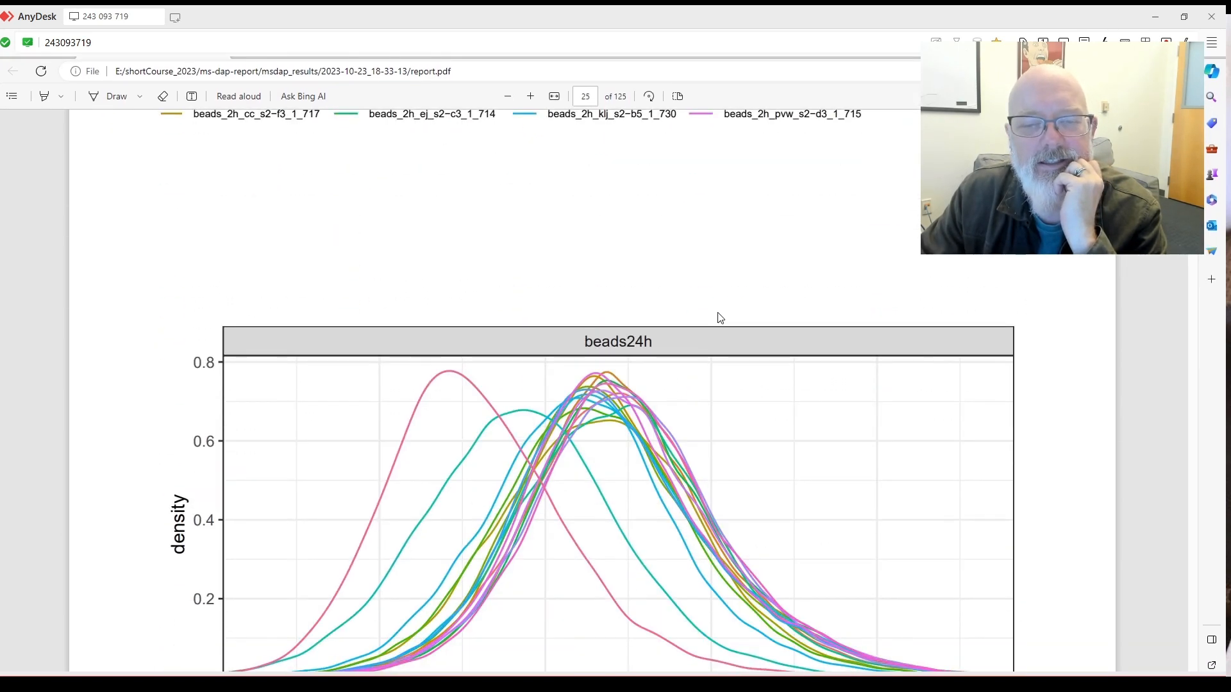
scroll(737, 280, up, 4)
scroll(917, 296, down, 3)
scroll(891, 300, down, 4)
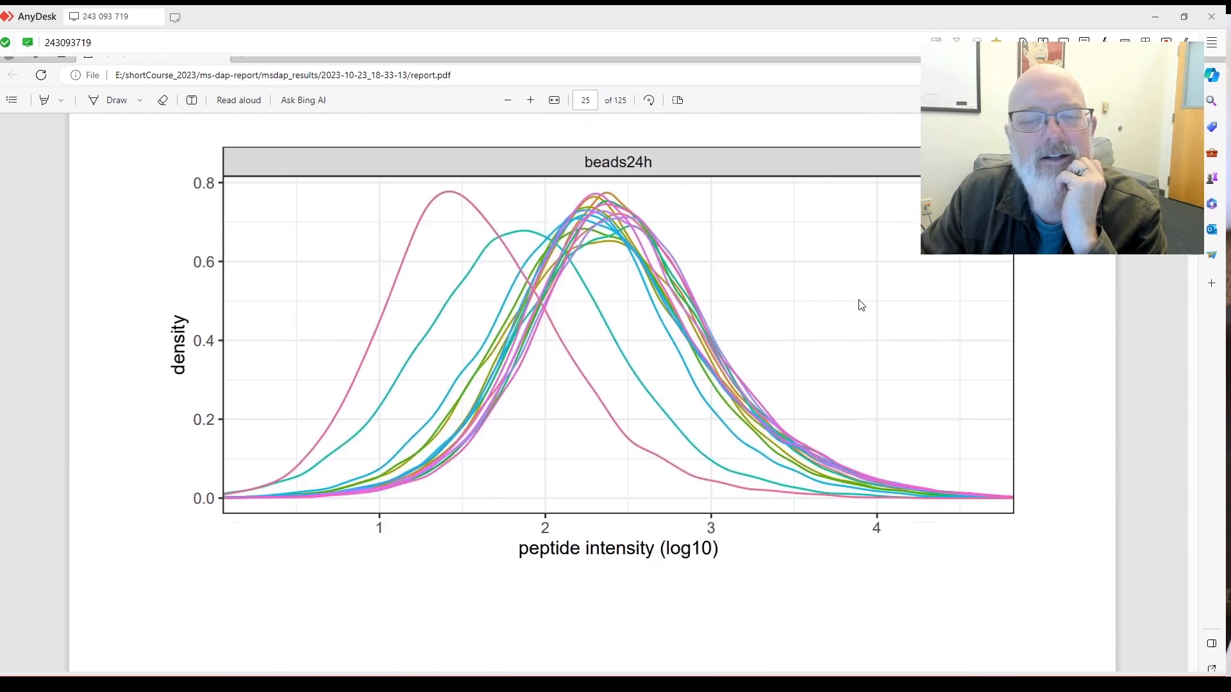
scroll(473, 242, up, 1)
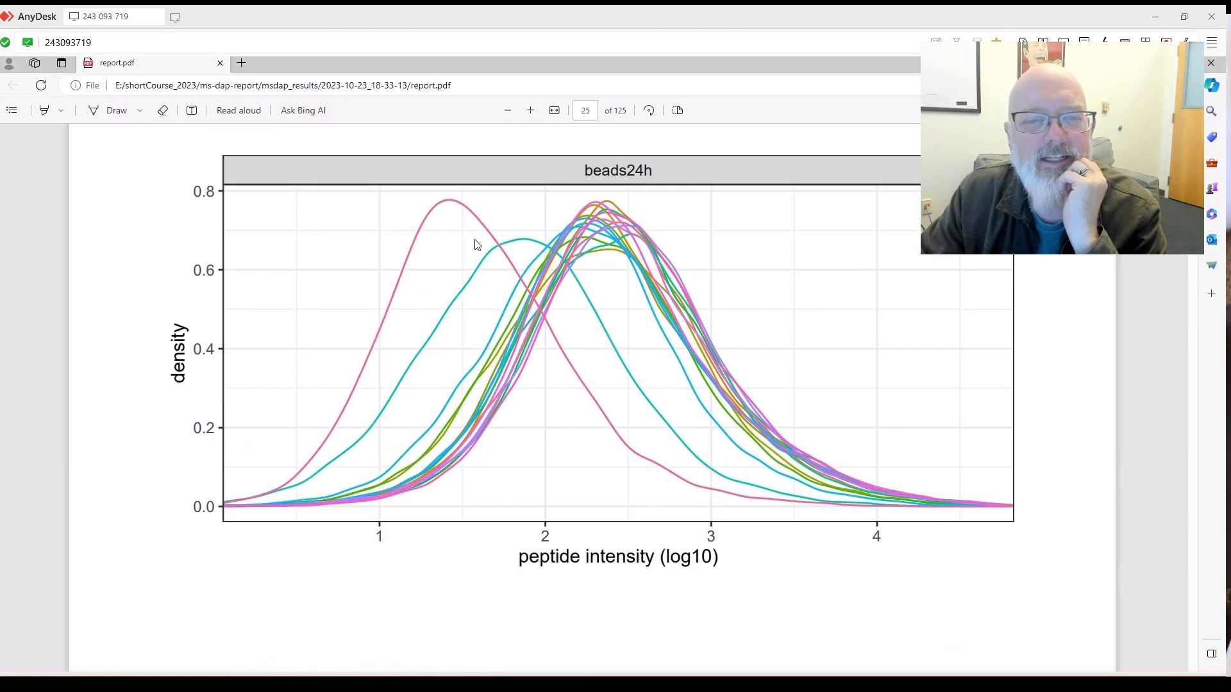
scroll(555, 256, down, 4)
scroll(564, 265, down, 10)
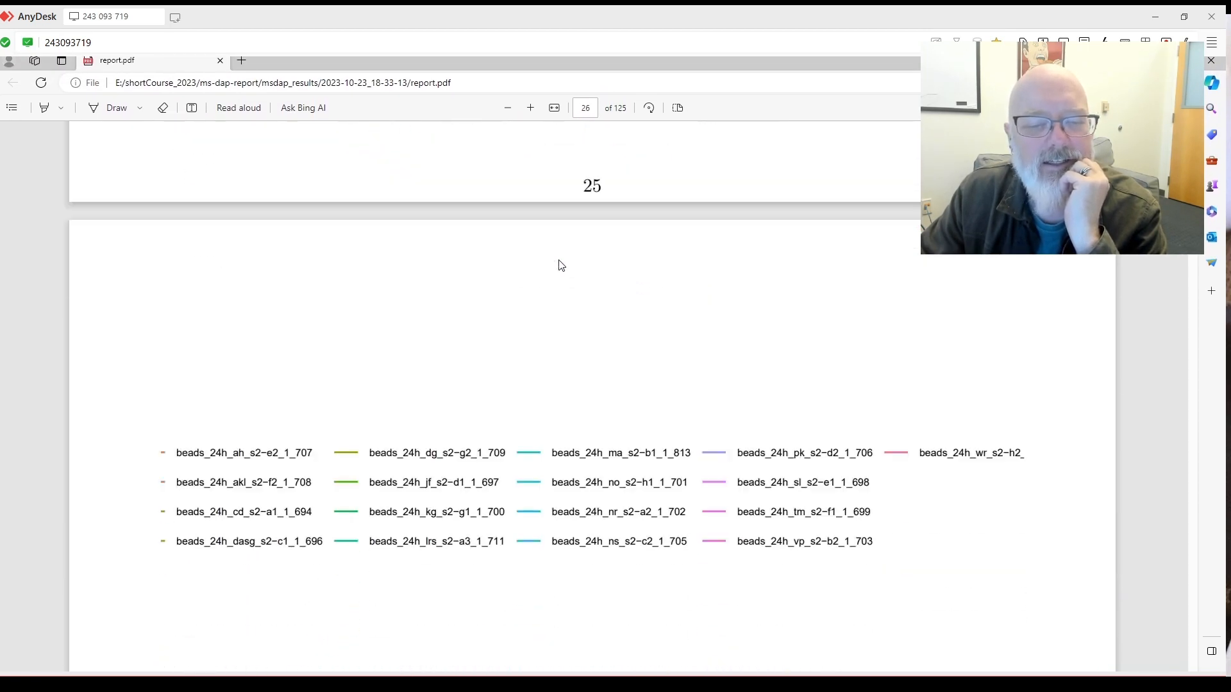
scroll(593, 397, down, 10)
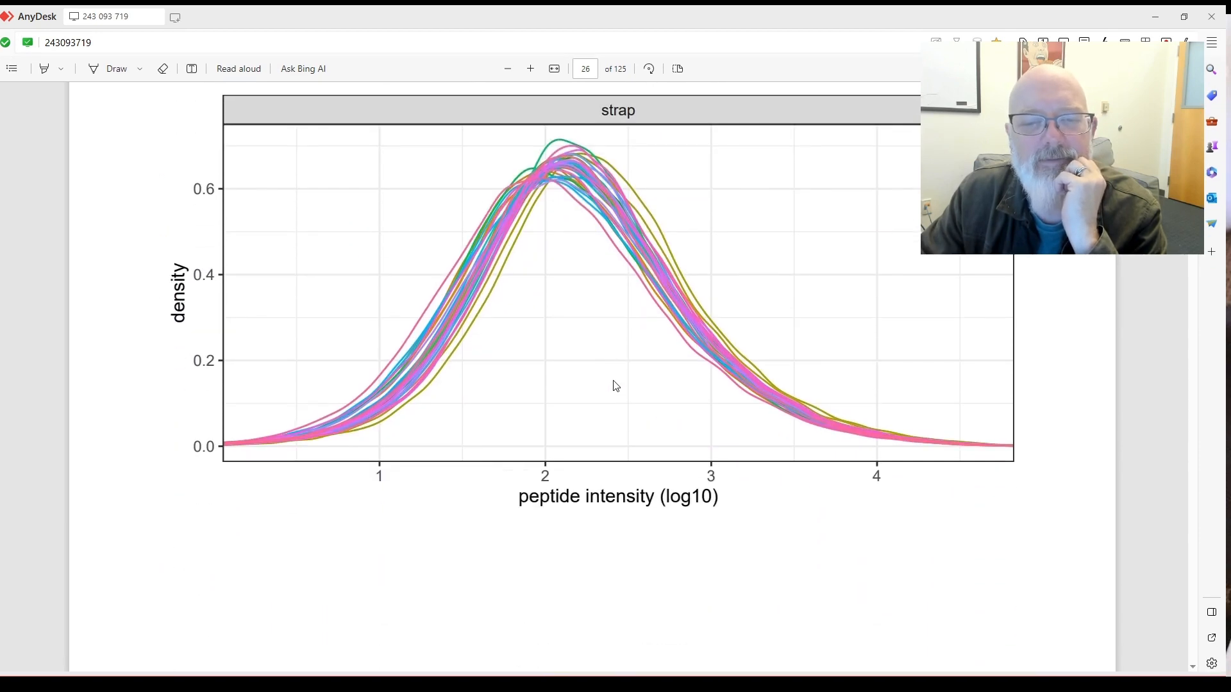
scroll(620, 375, down, 10)
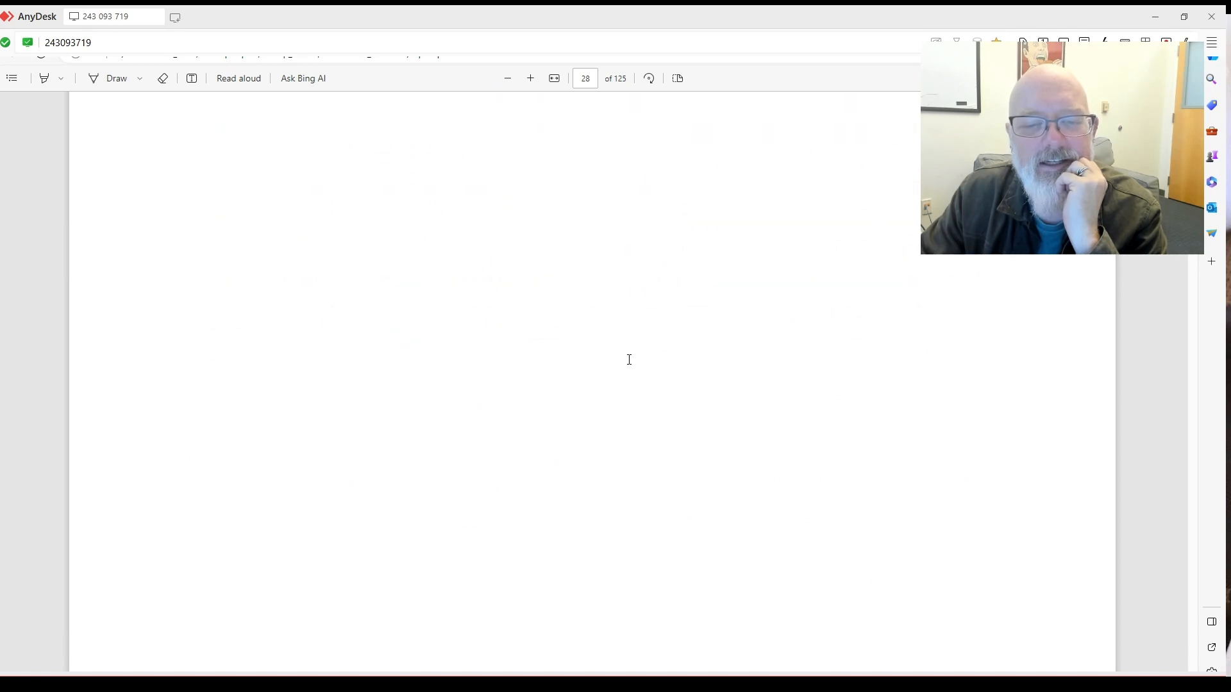
scroll(629, 359, down, 5)
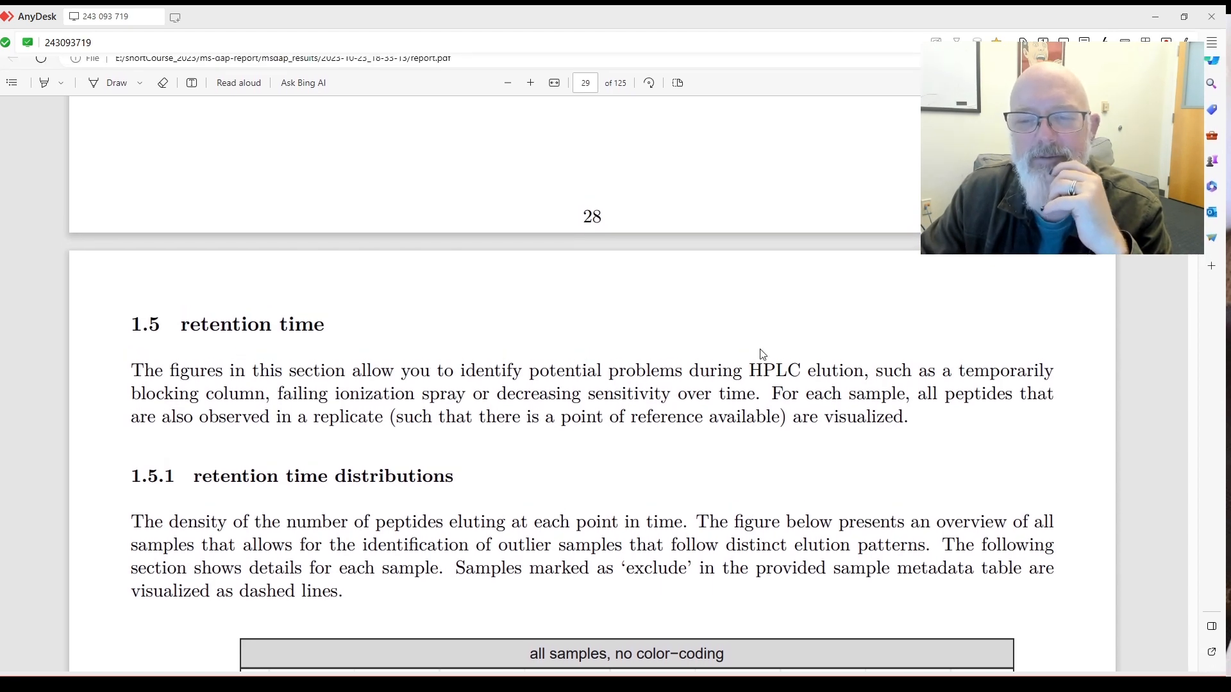
Scroll past the uncolored retention time plot to the group-colored one showing beads2h, beads24h, strap, urea.
scroll(763, 353, down, 5)
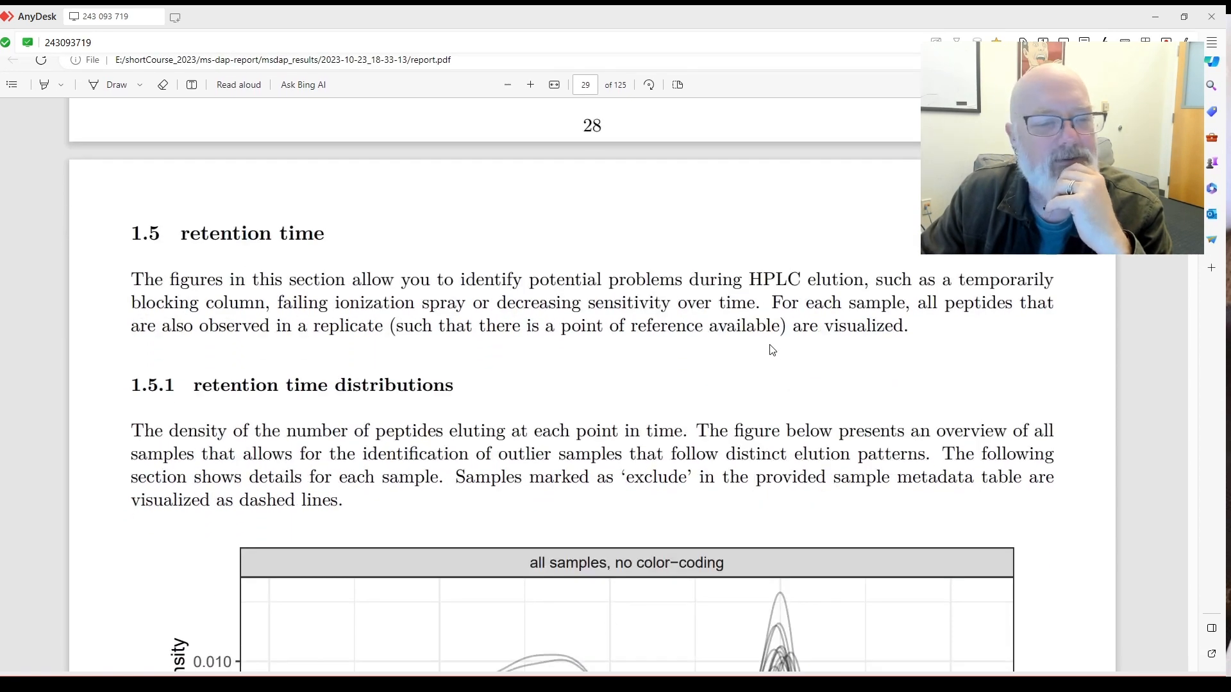
scroll(772, 349, down, 2)
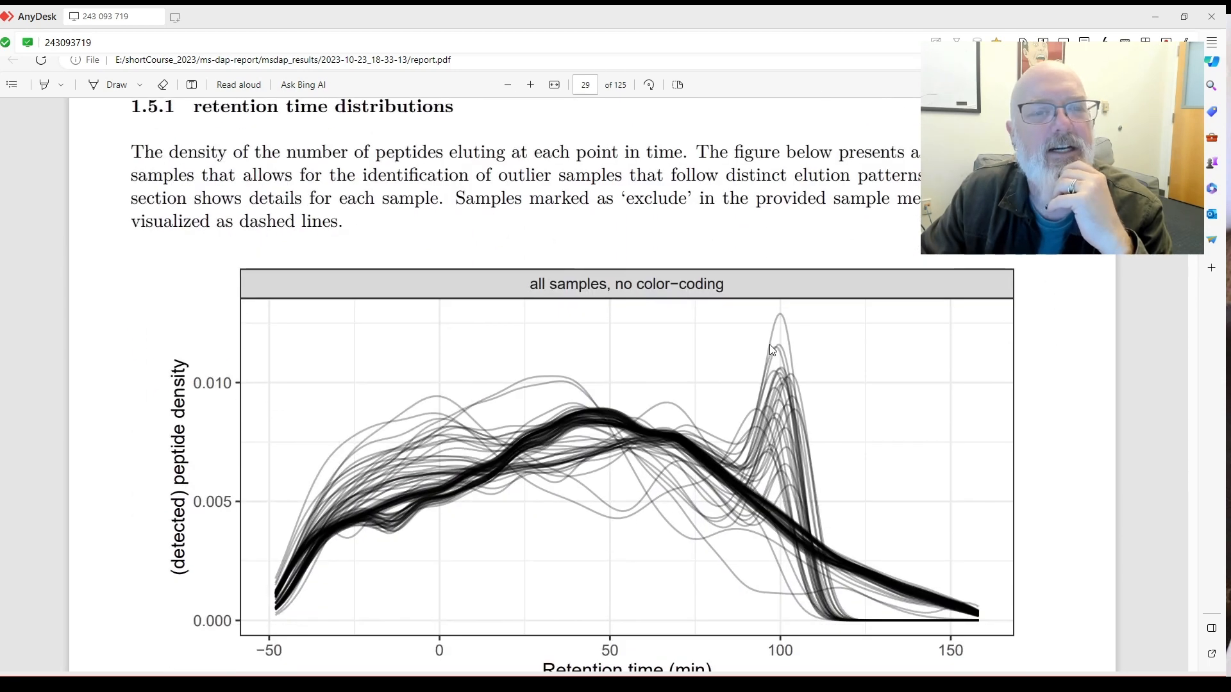
scroll(771, 341, down, 3)
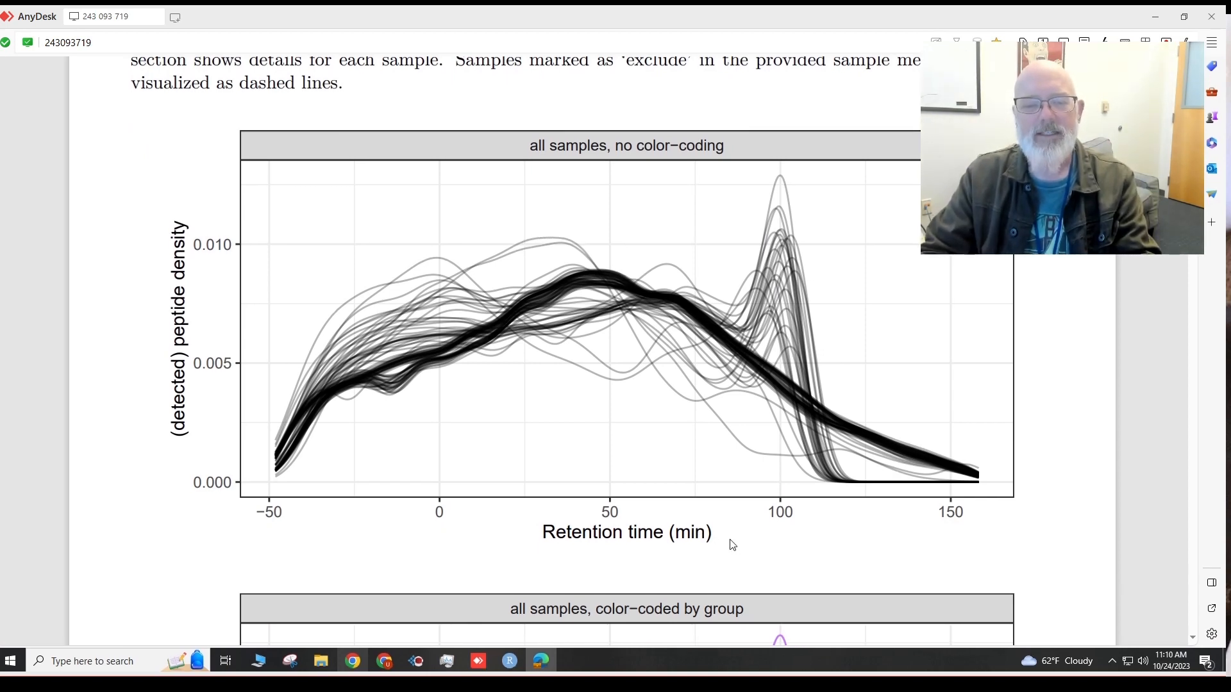
scroll(733, 545, down, 2)
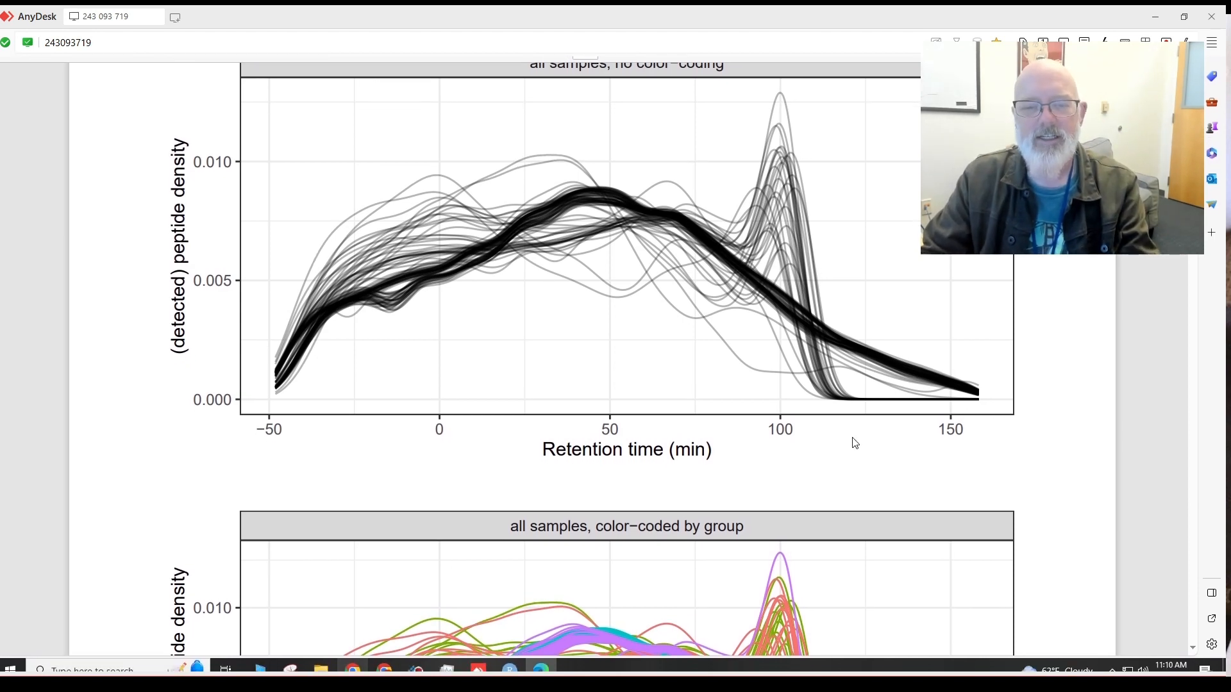
scroll(859, 436, down, 2)
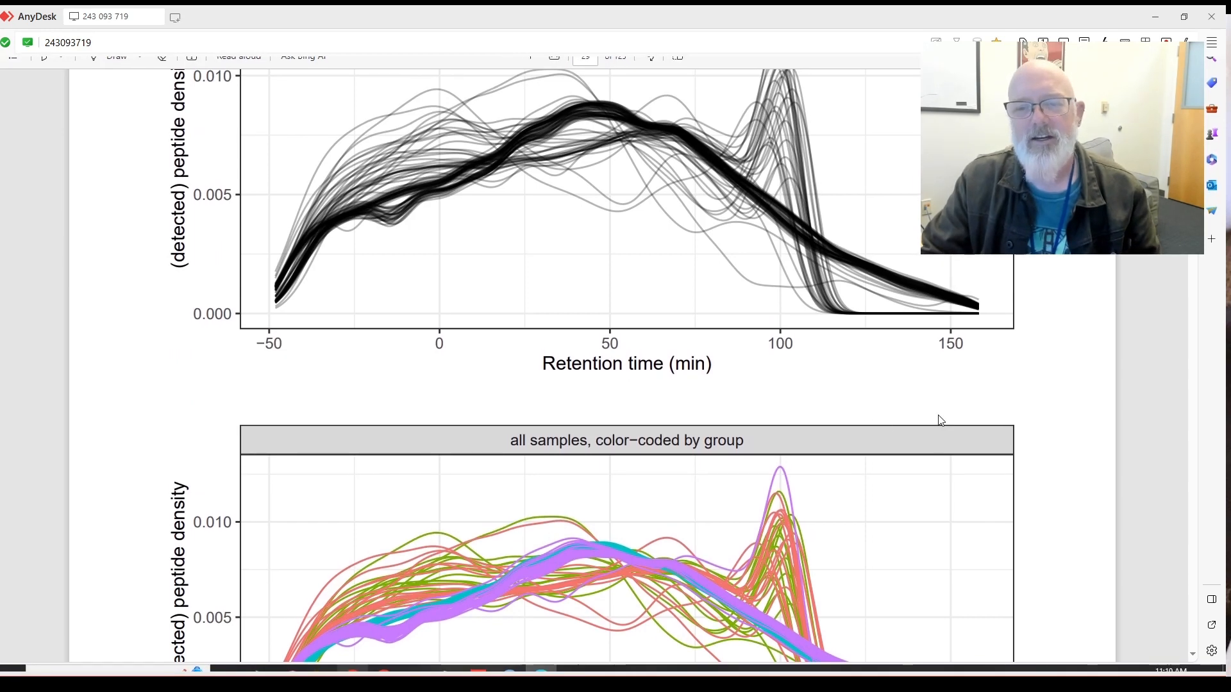
scroll(890, 412, up, 2)
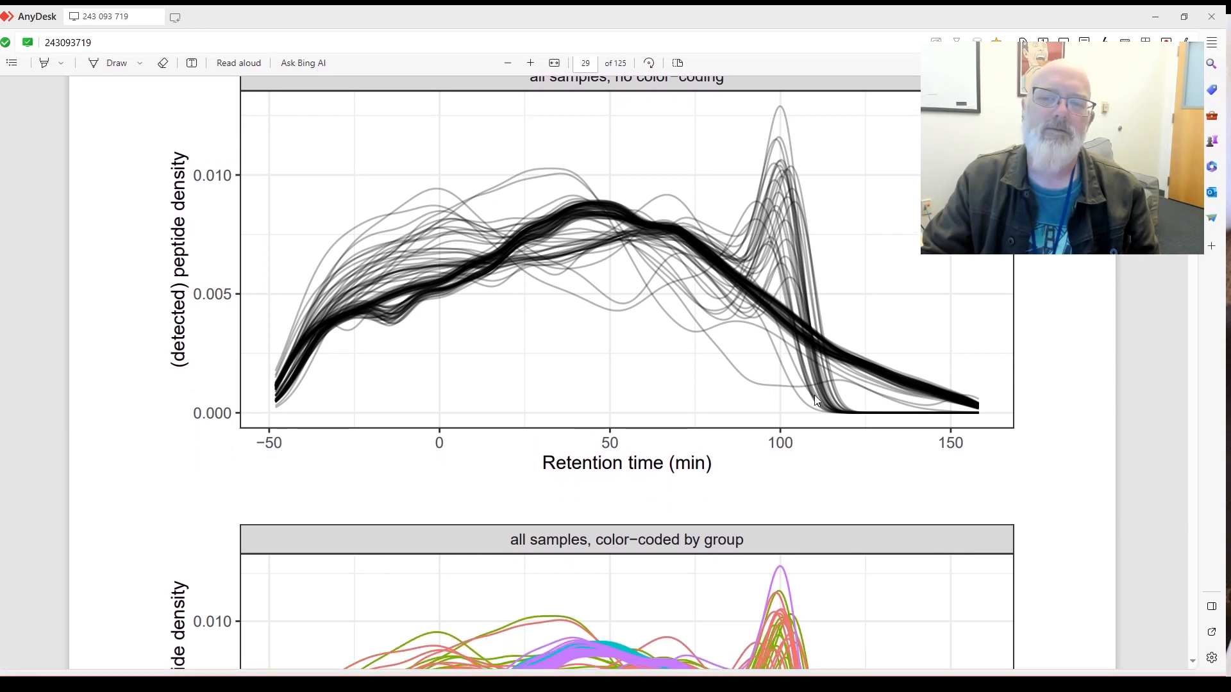
scroll(791, 245, down, 3)
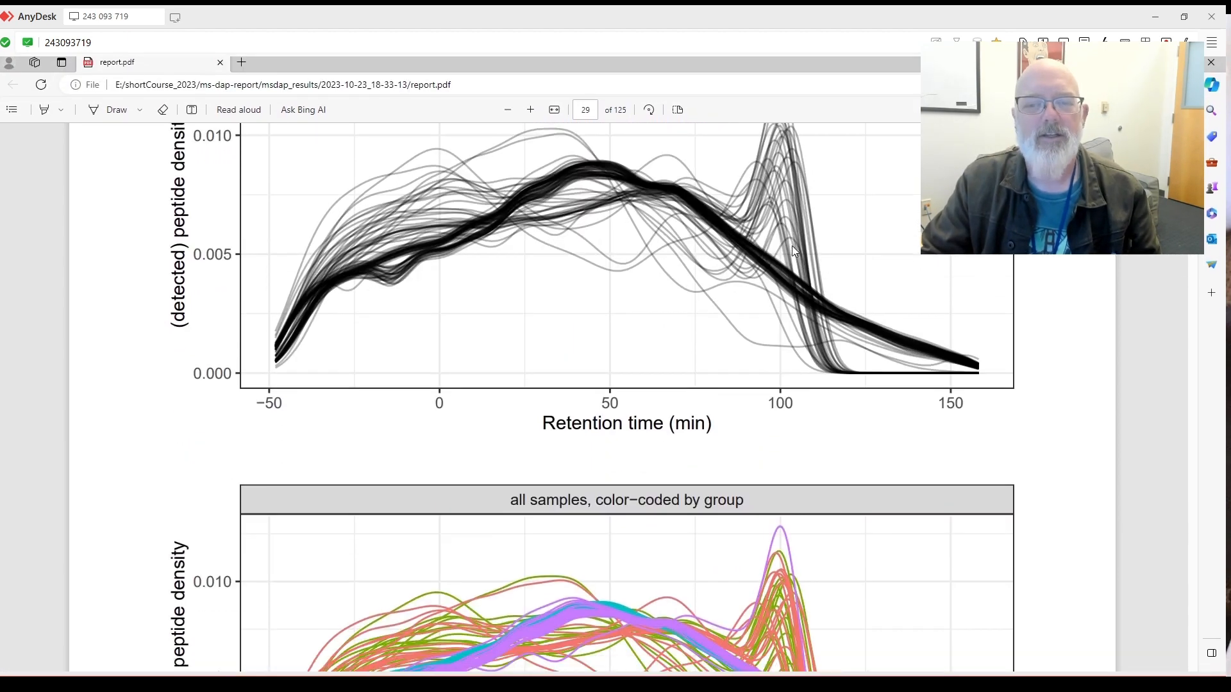
scroll(792, 249, down, 2)
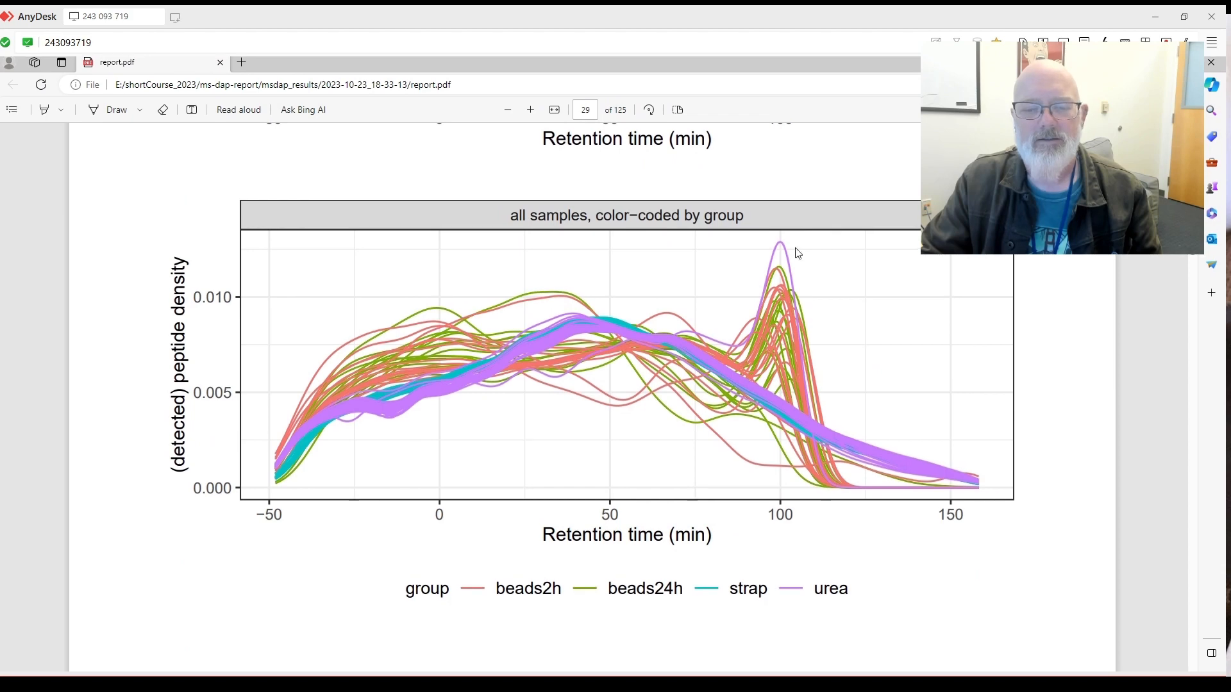
Scroll past page 30's overall density chart to page 31's beads_2h_af_s2-e3_1_815 local effects panels.
scroll(797, 253, down, 2)
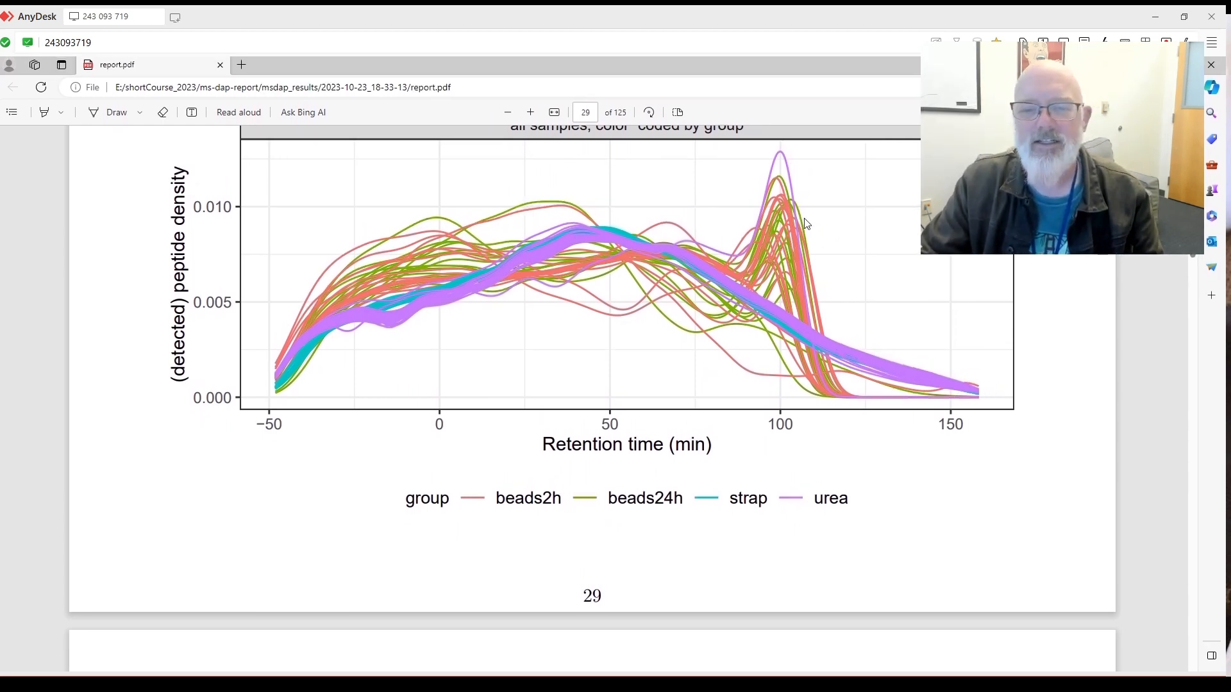
scroll(806, 223, down, 6)
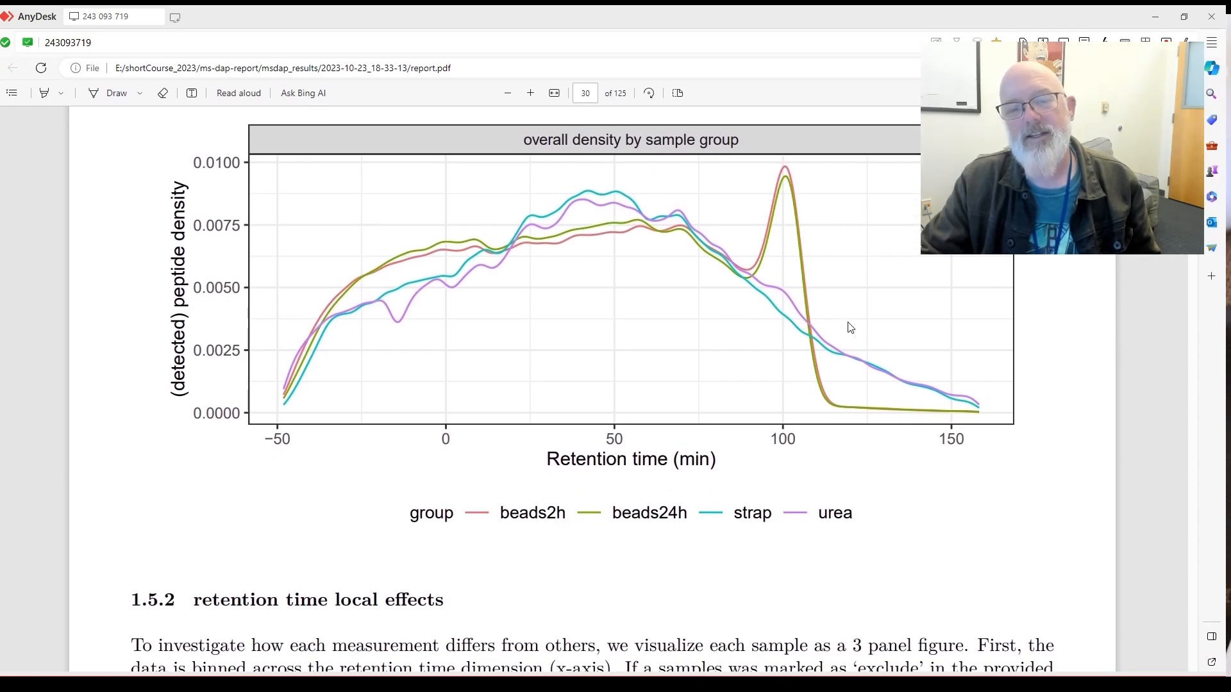
scroll(848, 327, down, 5)
scroll(849, 327, up, 1)
scroll(849, 327, down, 10)
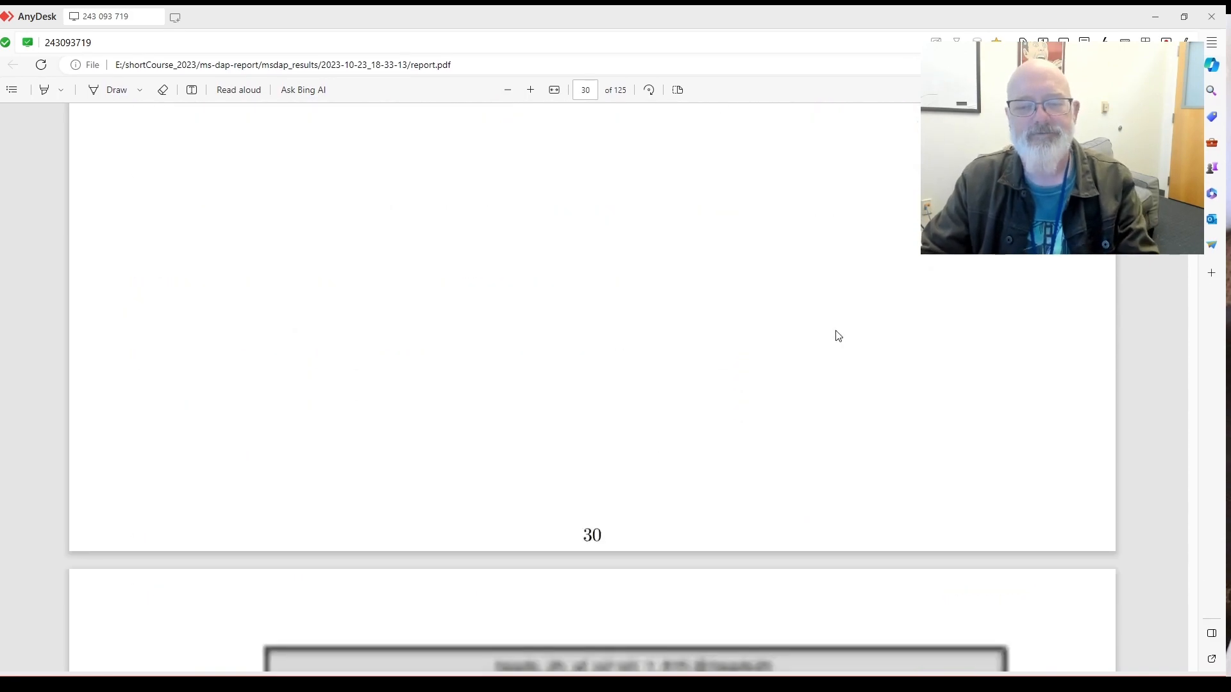
scroll(838, 335, up, 12)
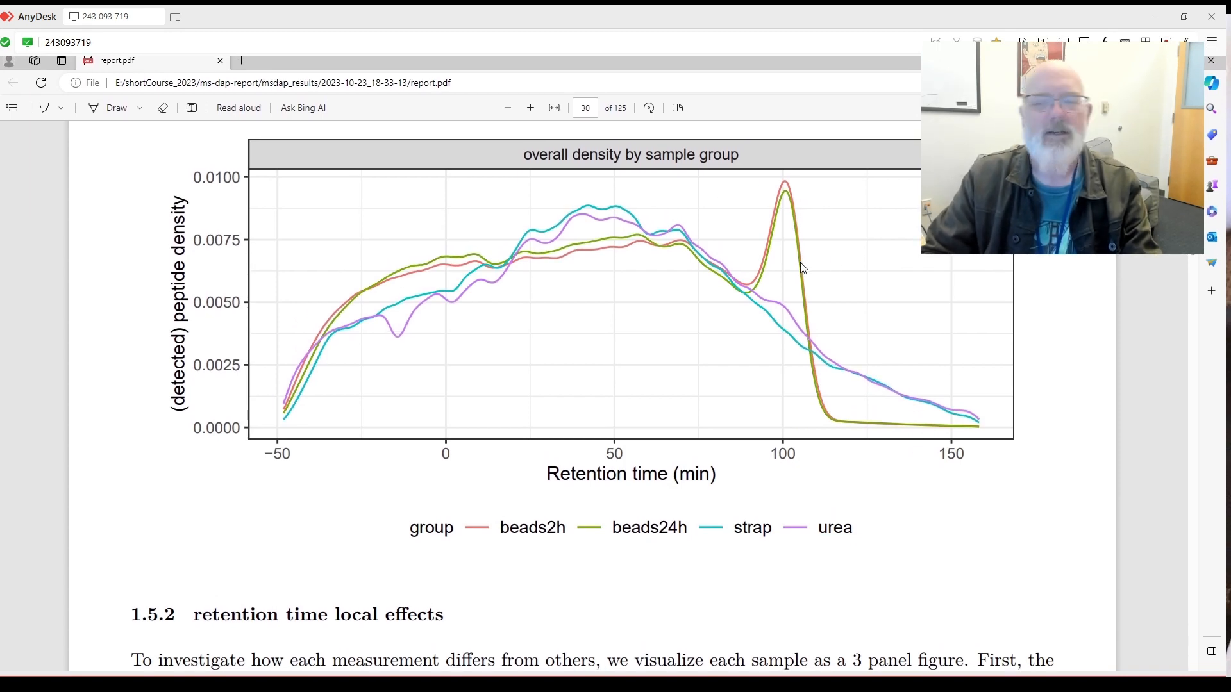
scroll(769, 275, down, 5)
scroll(778, 280, down, 4)
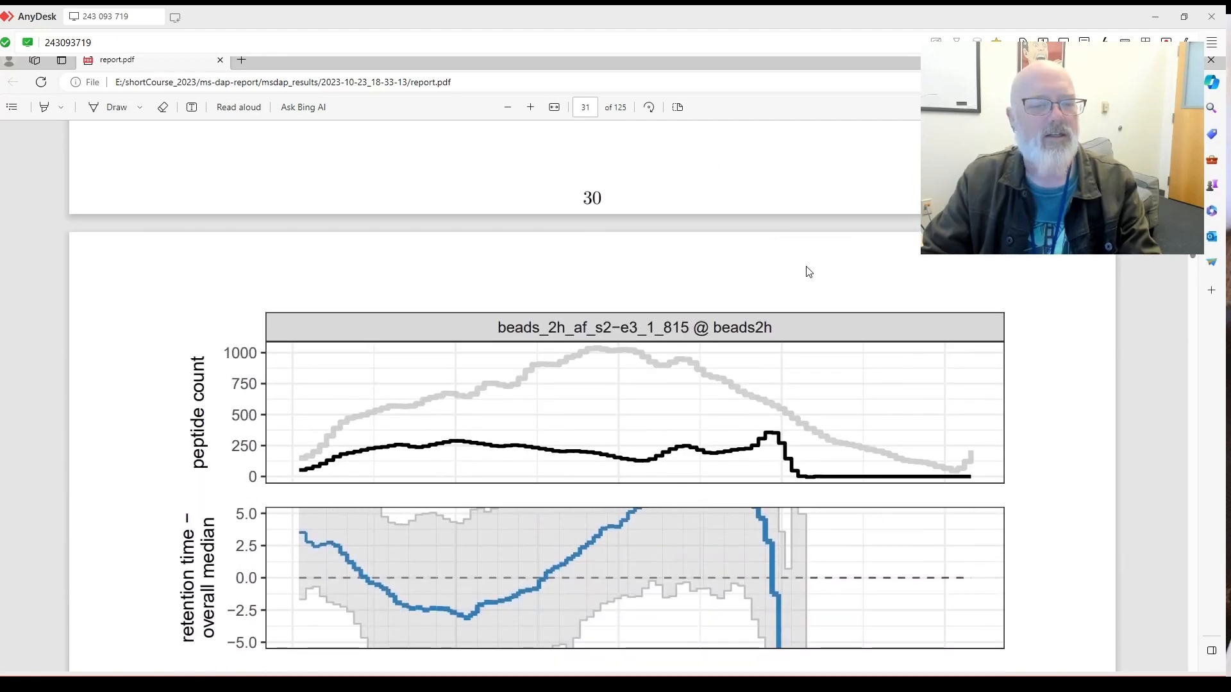
Scroll past the beads and strap retention time panels to the urea_nr_s2-b6_1_740 sample panels.
scroll(809, 272, down, 1)
scroll(809, 272, down, 1)
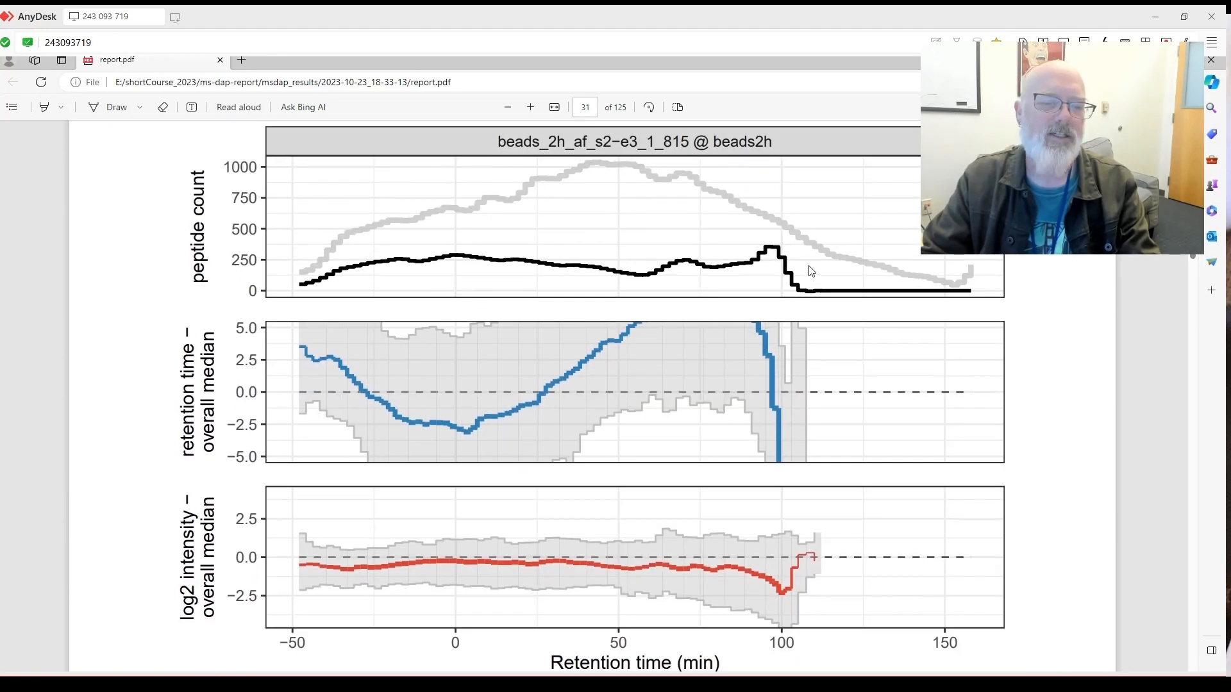
scroll(816, 269, down, 17)
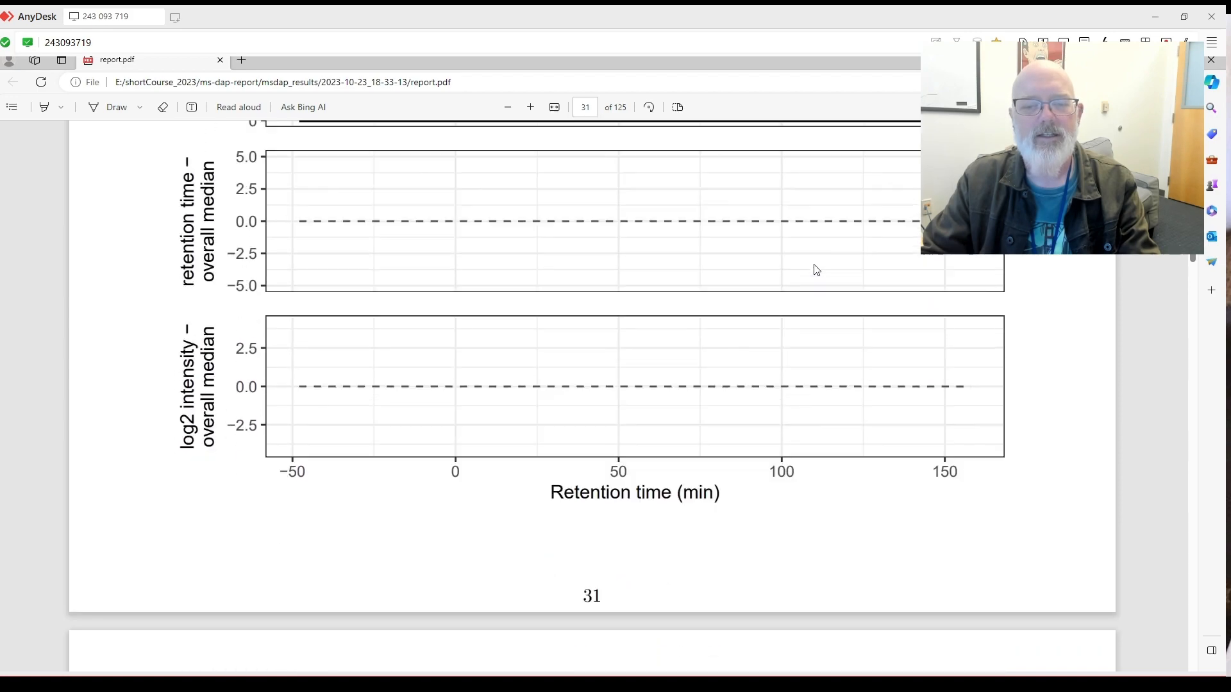
scroll(816, 270, down, 9)
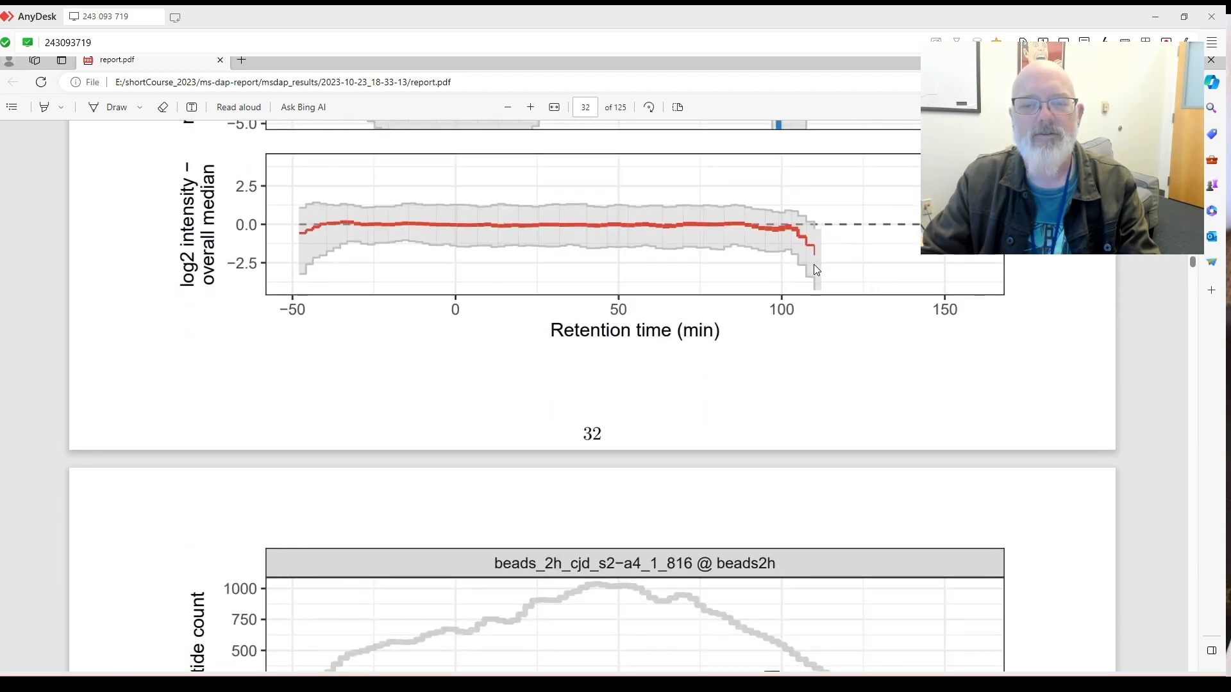
scroll(816, 269, down, 2)
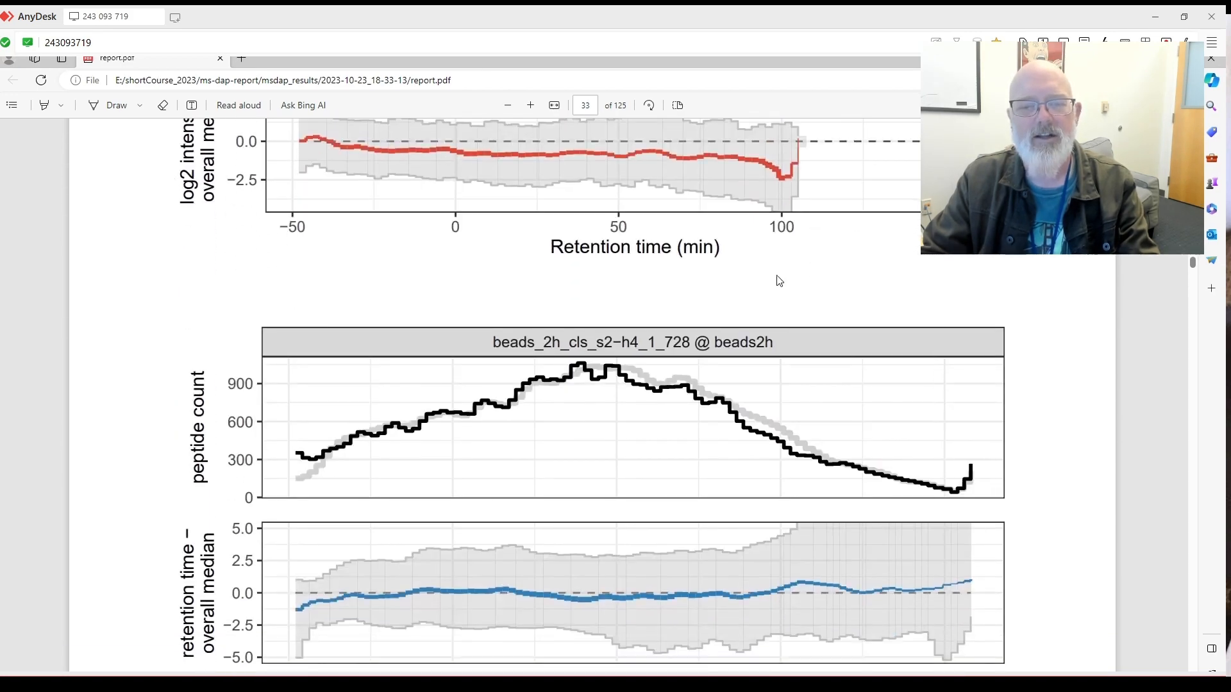
scroll(756, 280, up, 3)
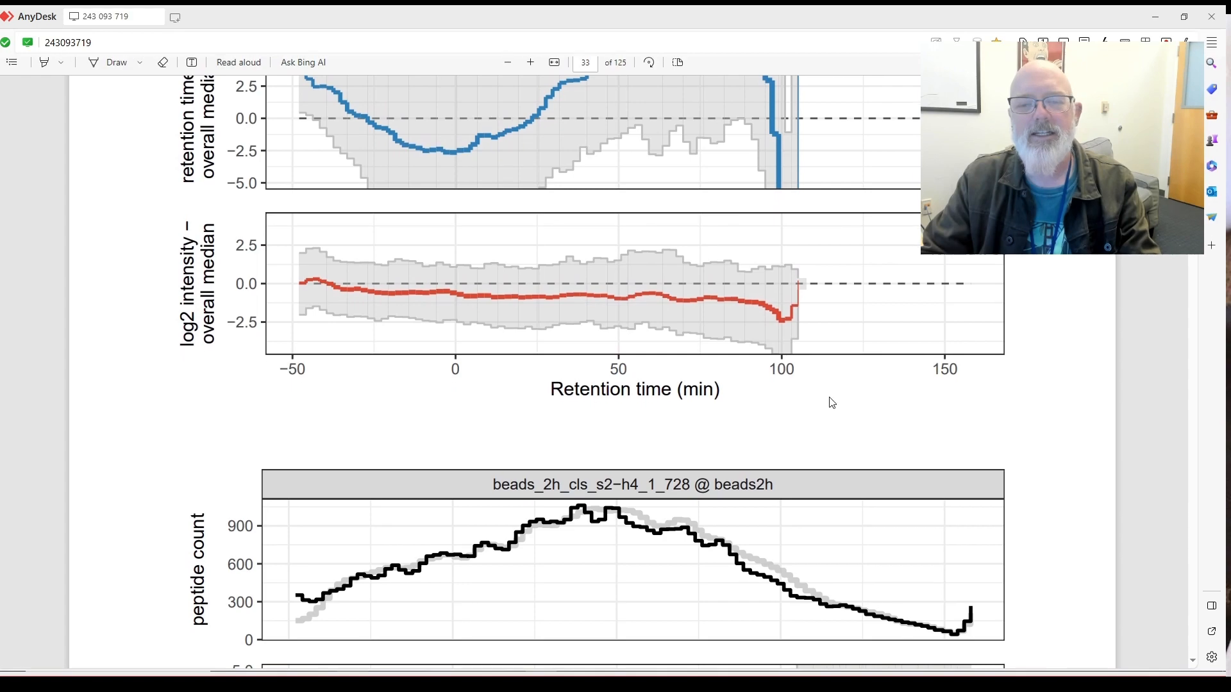
scroll(769, 384, down, 15)
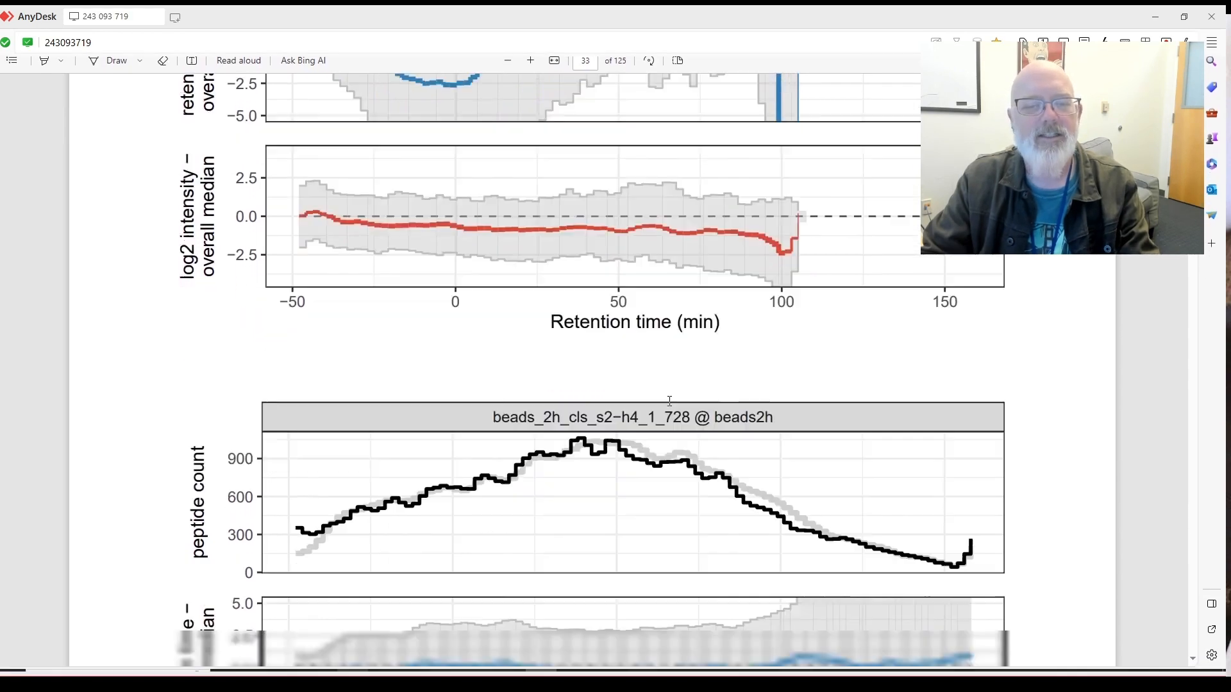
scroll(772, 378, down, 20)
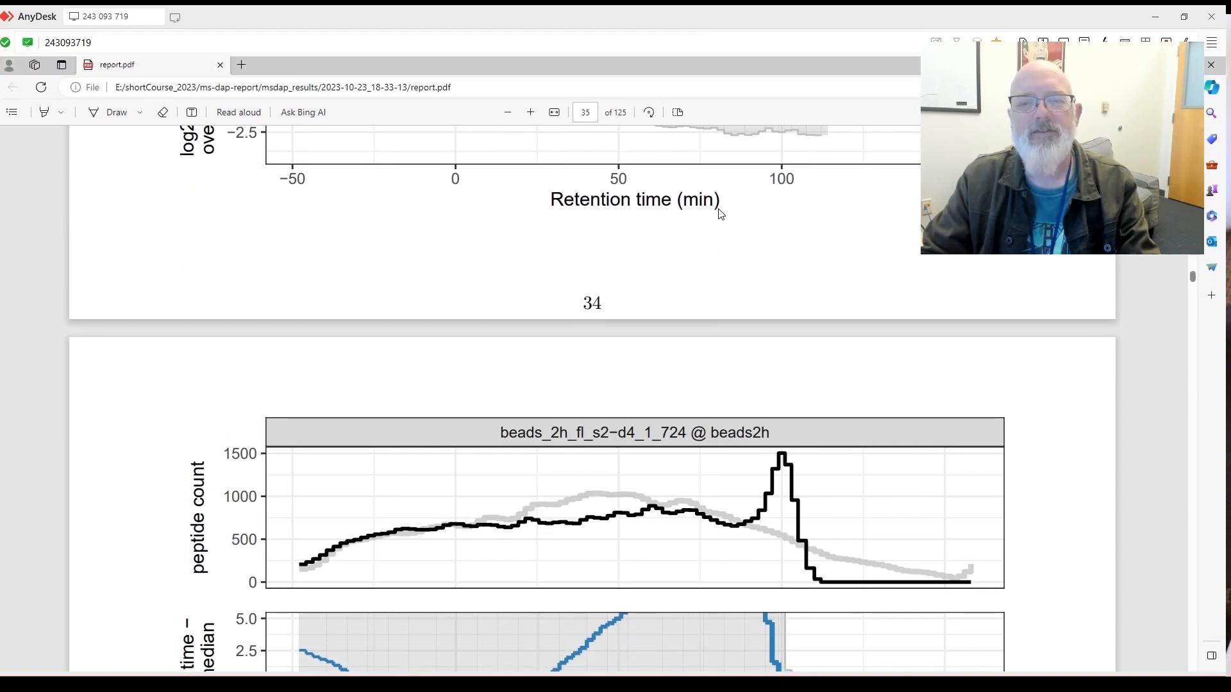
scroll(751, 230, down, 15)
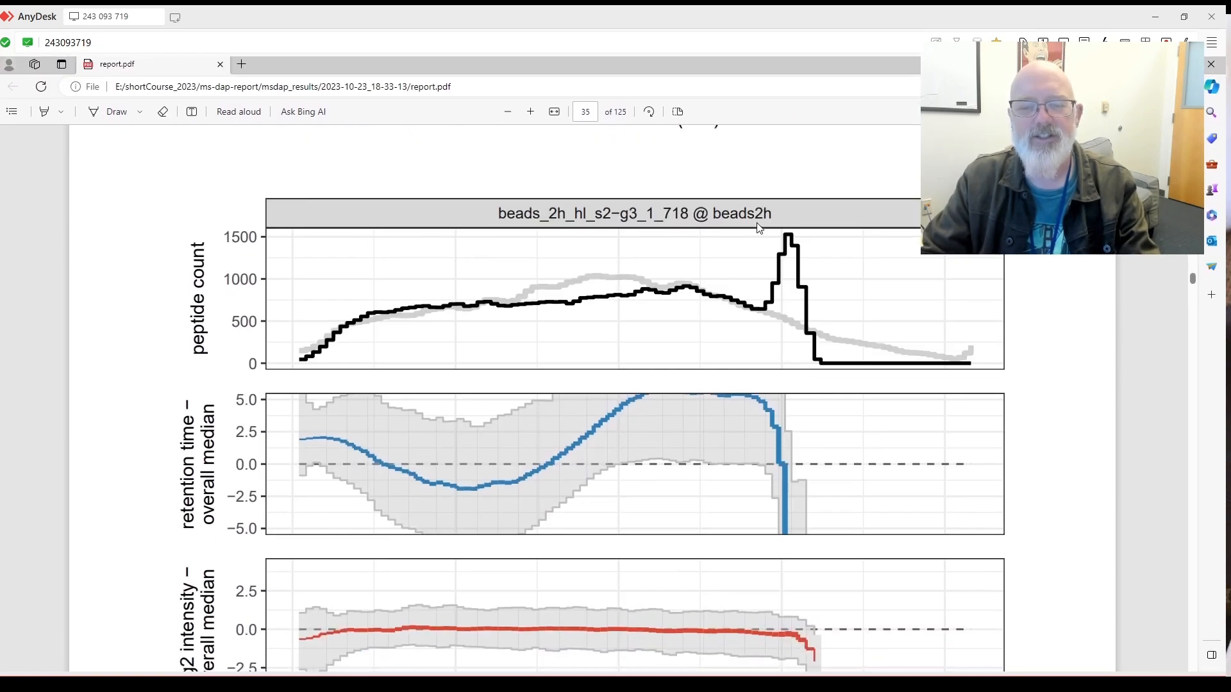
scroll(767, 229, down, 20)
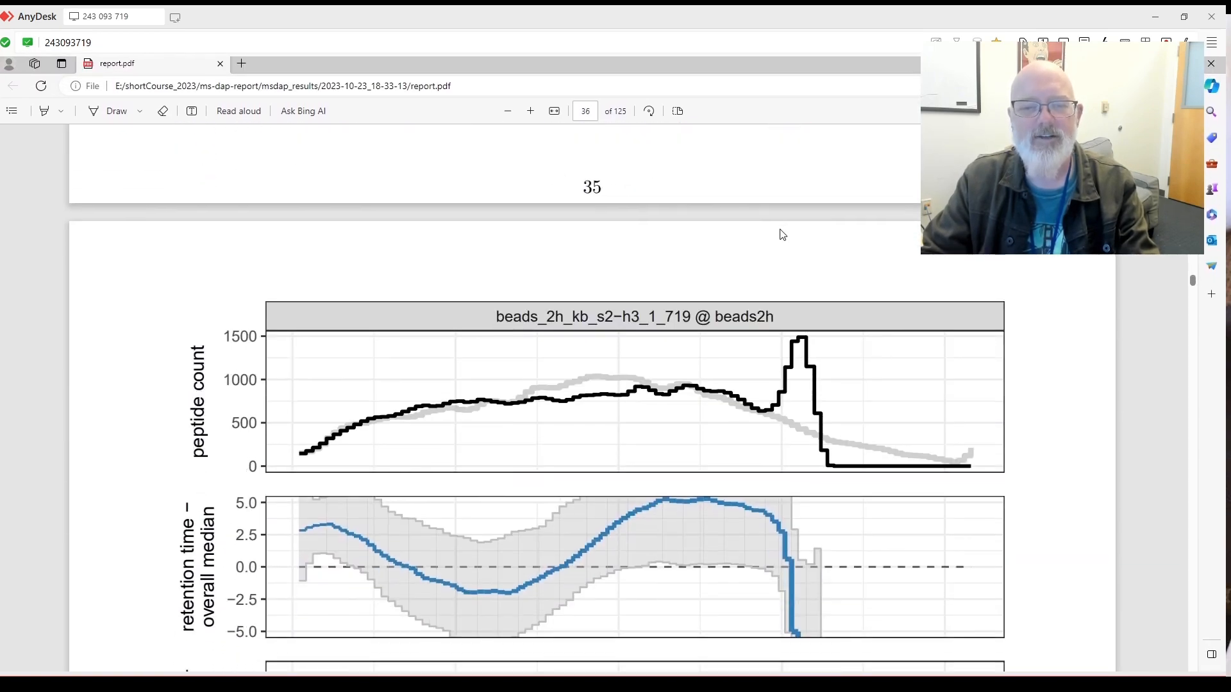
scroll(798, 236, down, 20)
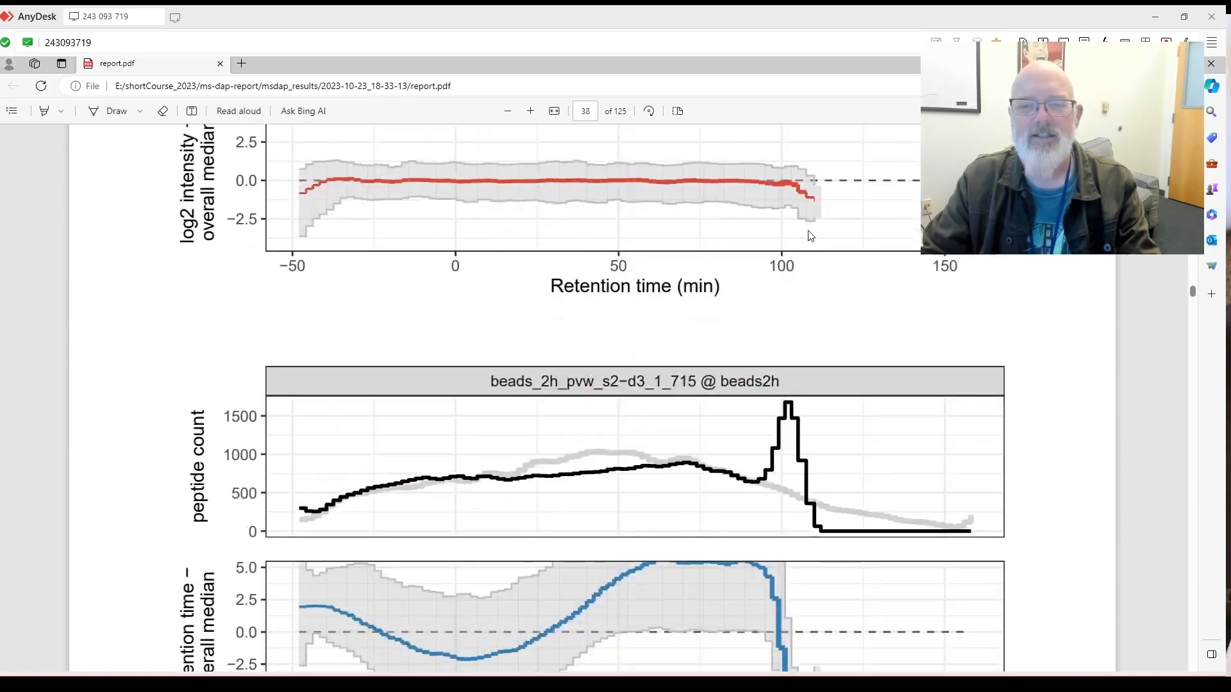
scroll(816, 236, down, 20)
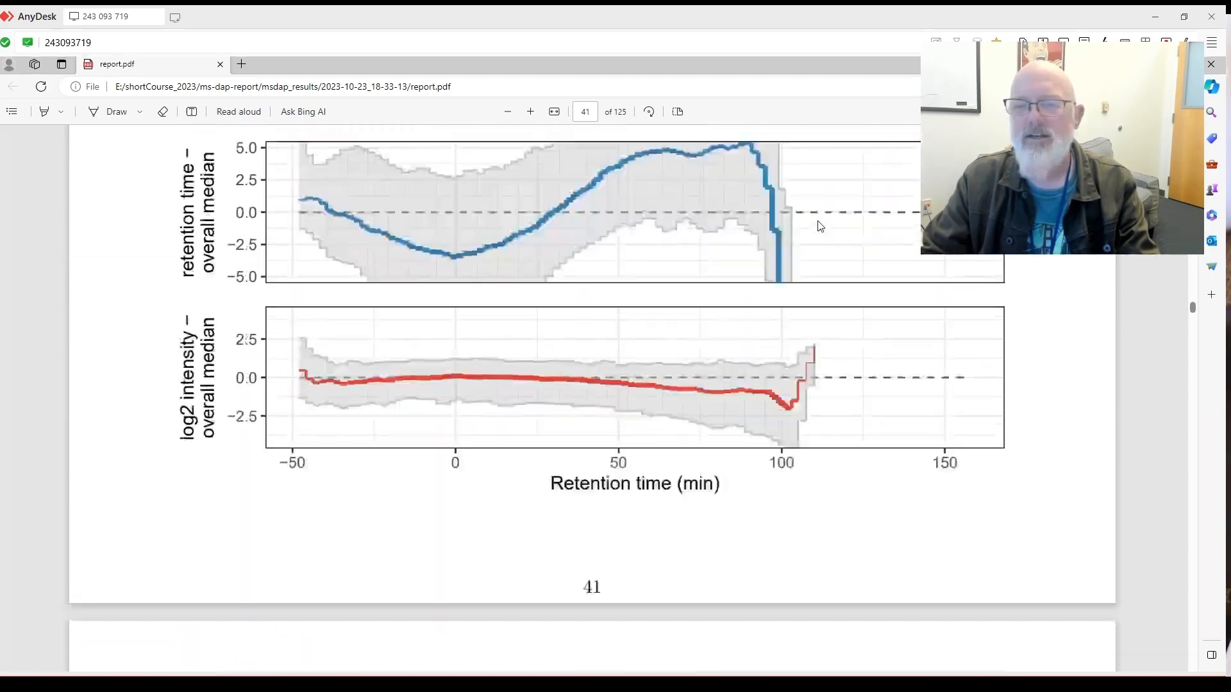
scroll(820, 224, down, 20)
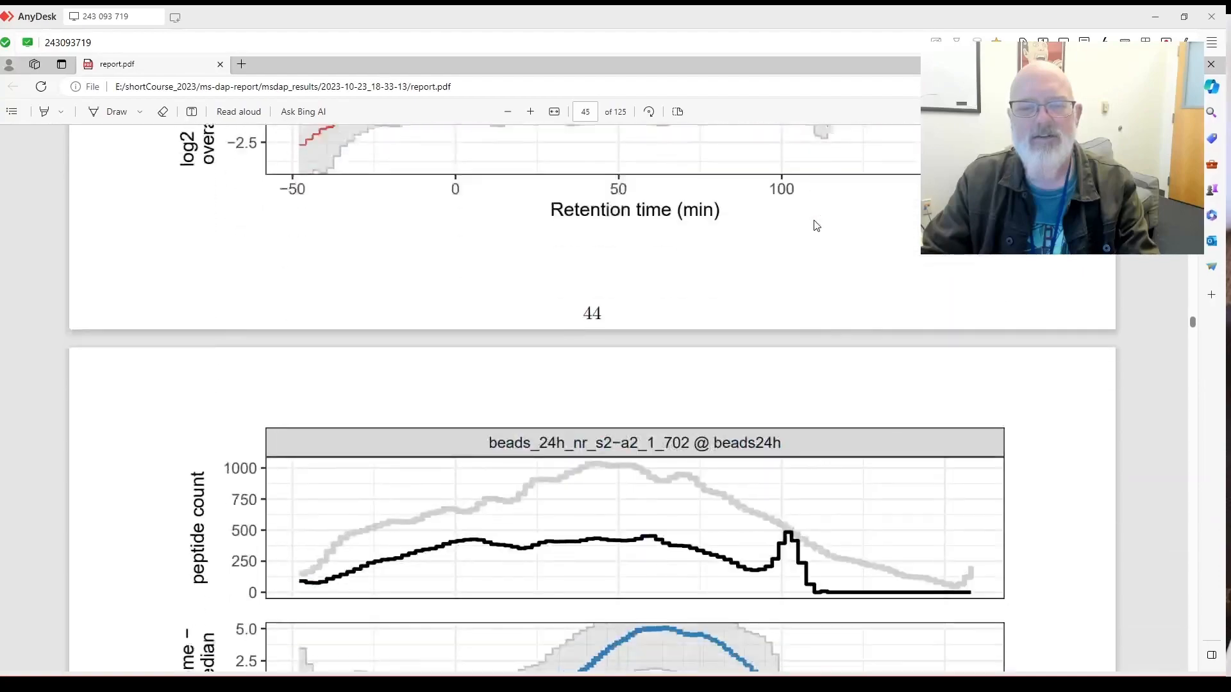
scroll(818, 225, down, 10)
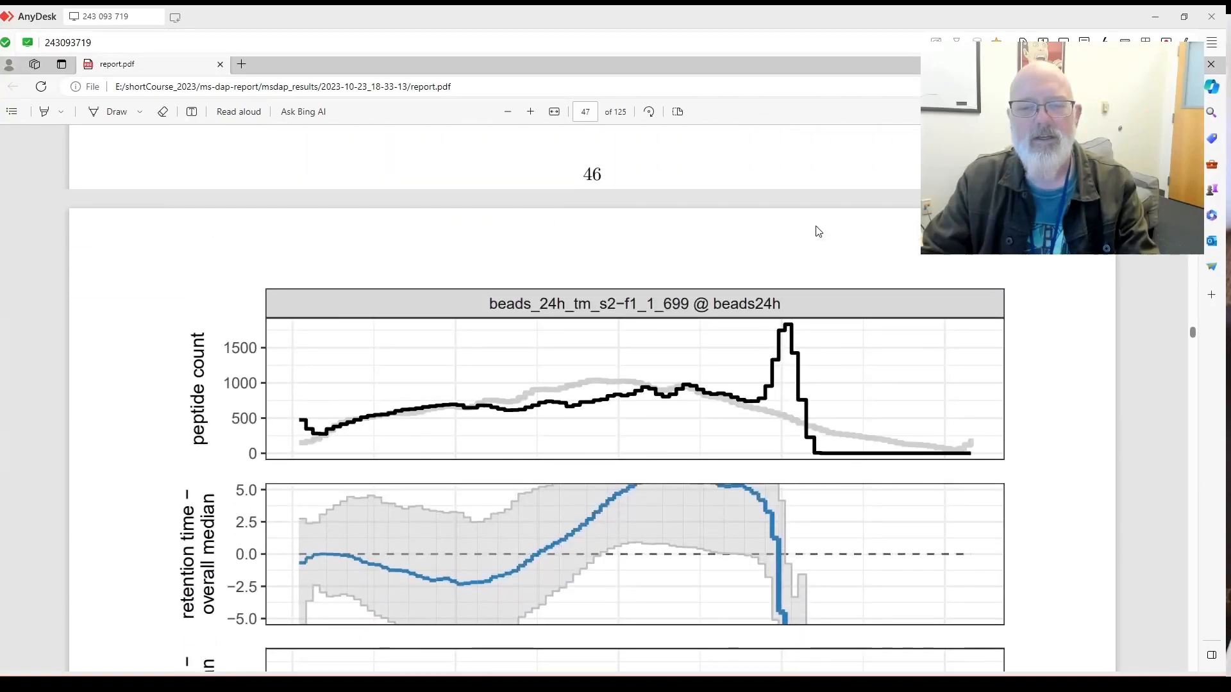
scroll(818, 232, down, 15)
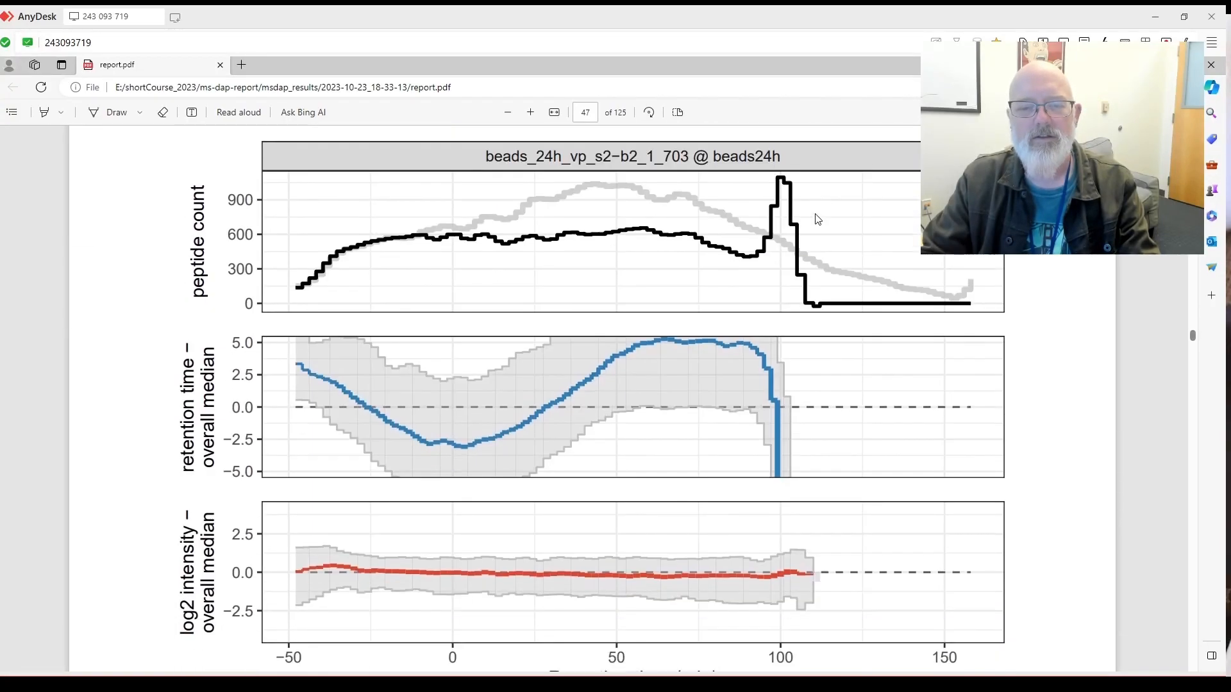
scroll(818, 216, down, 12)
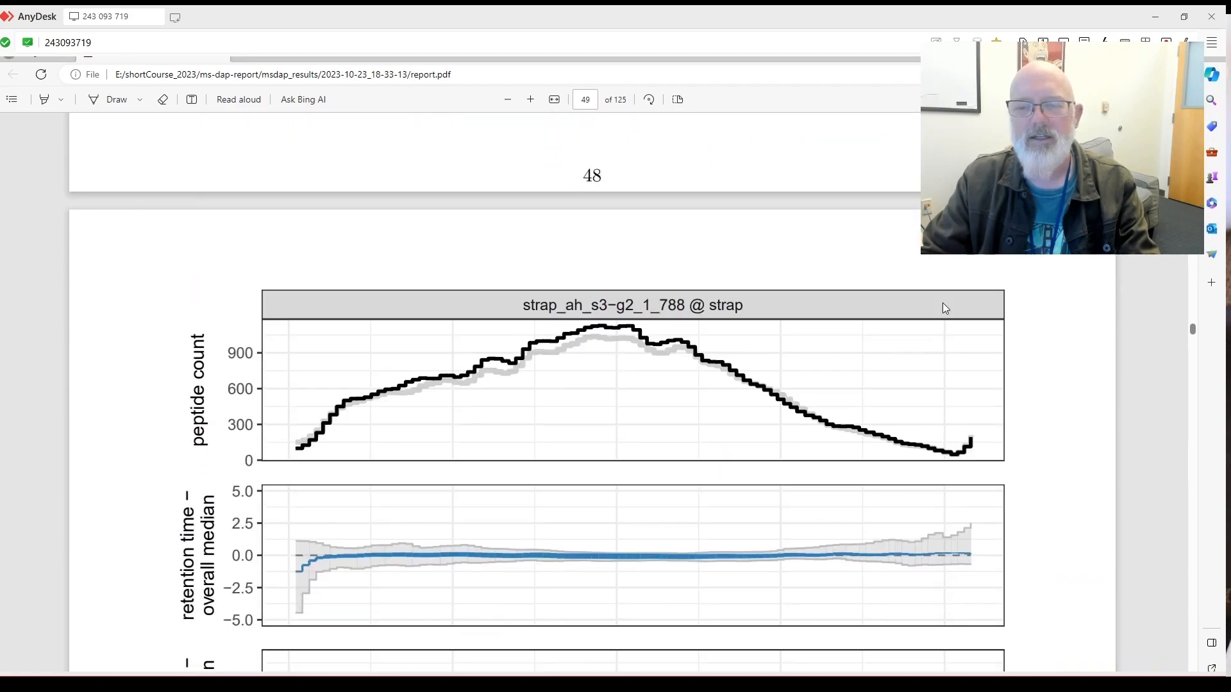
scroll(1199, 484, down, 15)
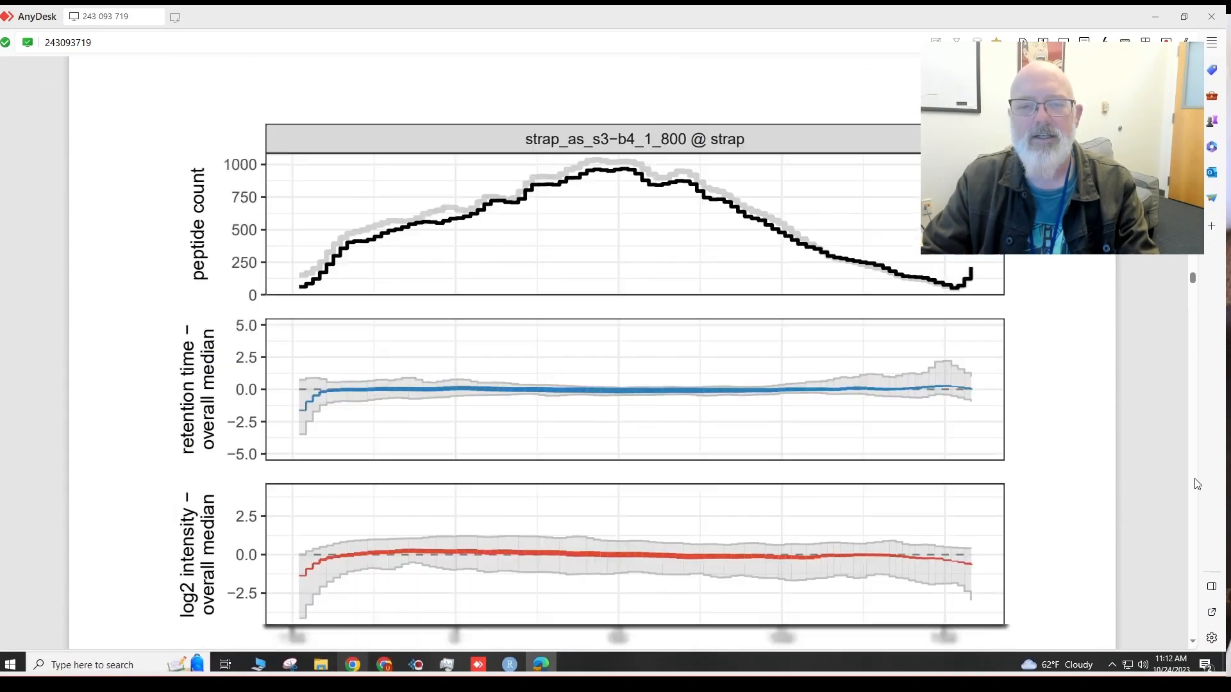
scroll(1199, 484, down, 15)
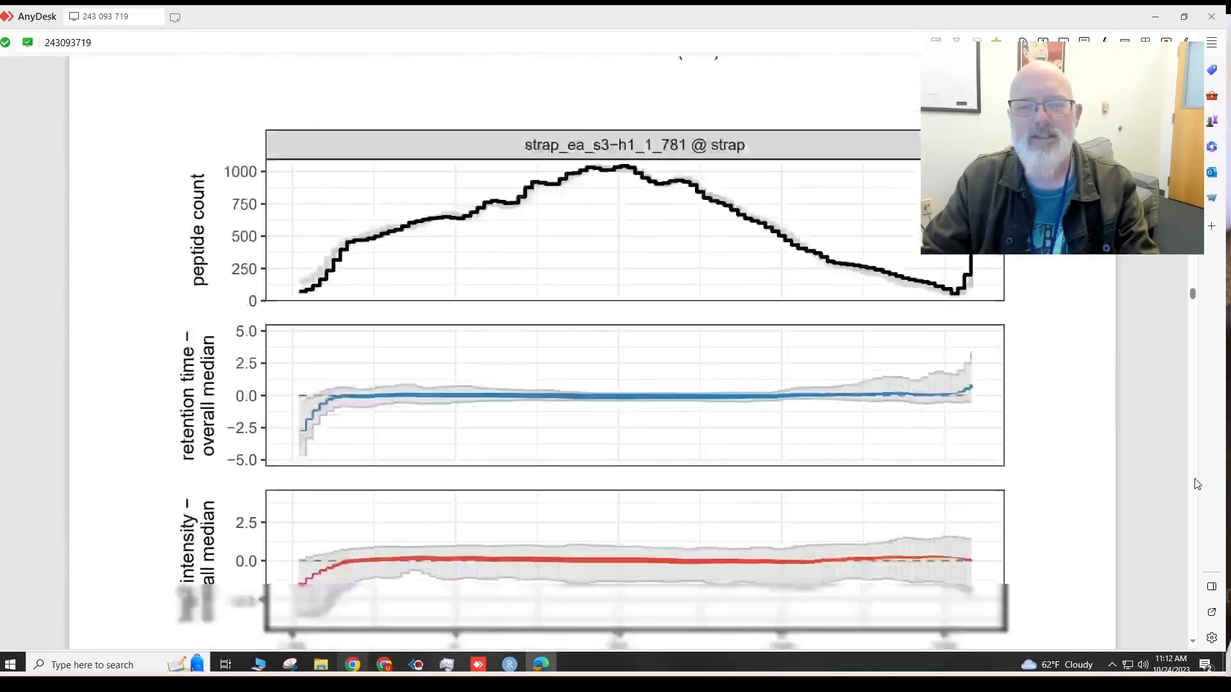
scroll(1197, 484, down, 15)
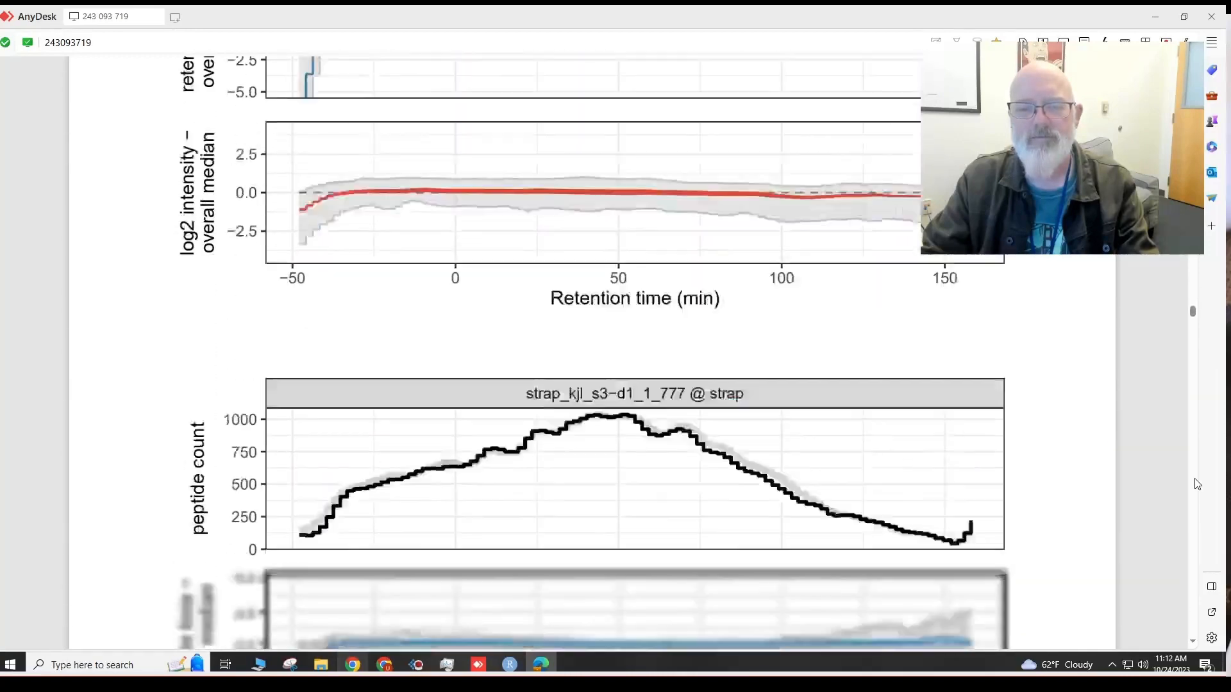
scroll(1198, 484, down, 10)
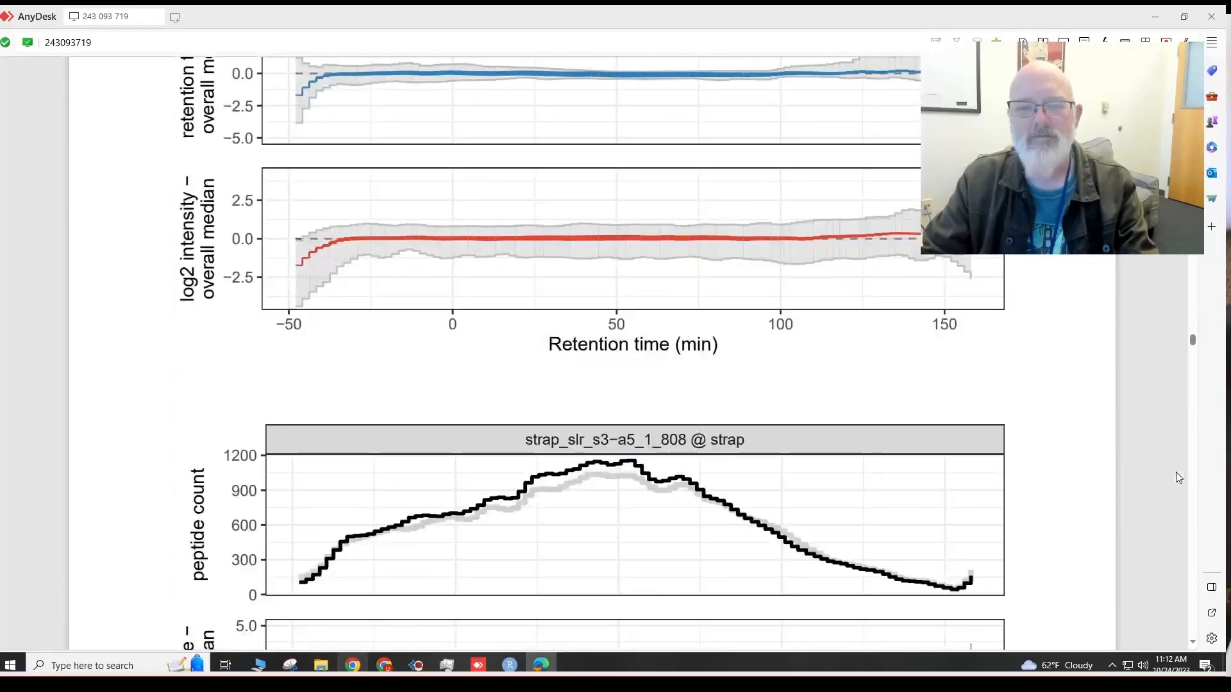
scroll(1200, 378, down, 15)
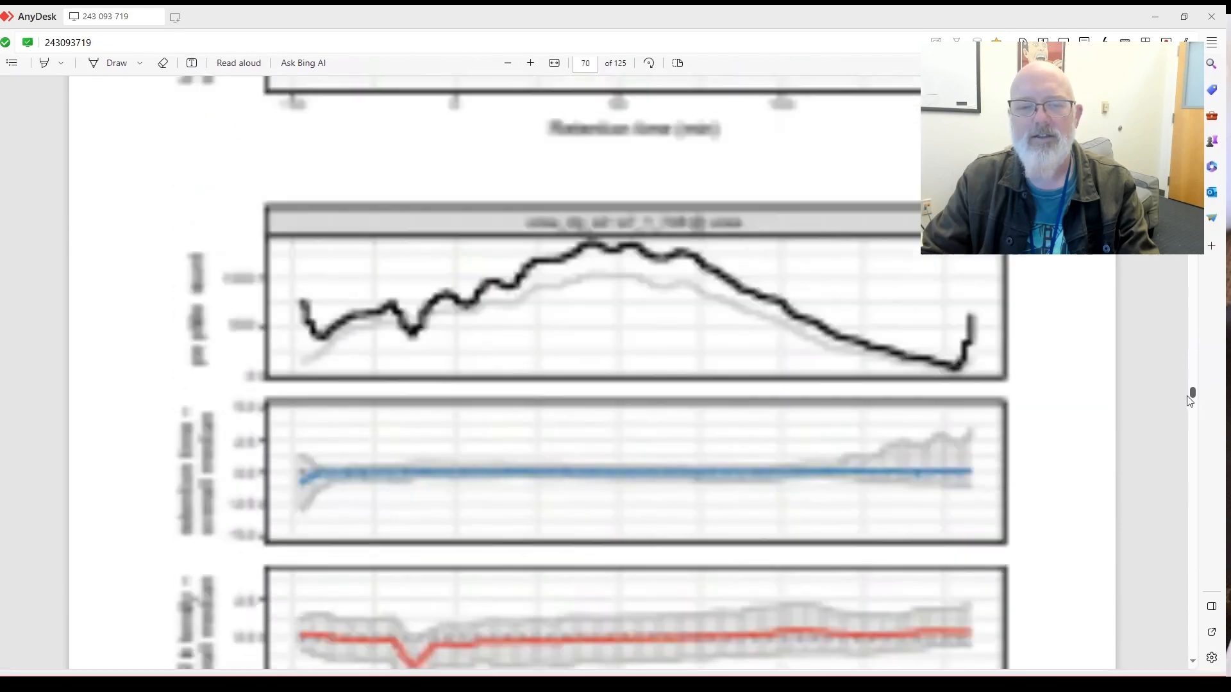
scroll(1181, 424, down, 5)
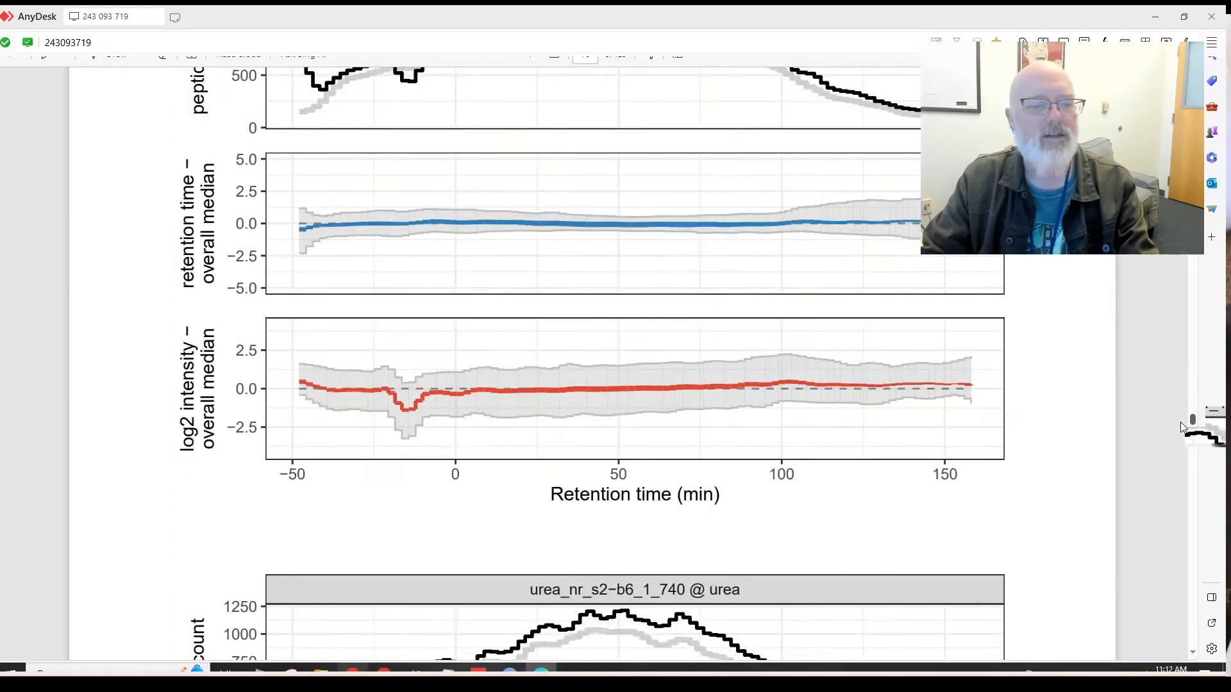
scroll(1180, 422, down, 15)
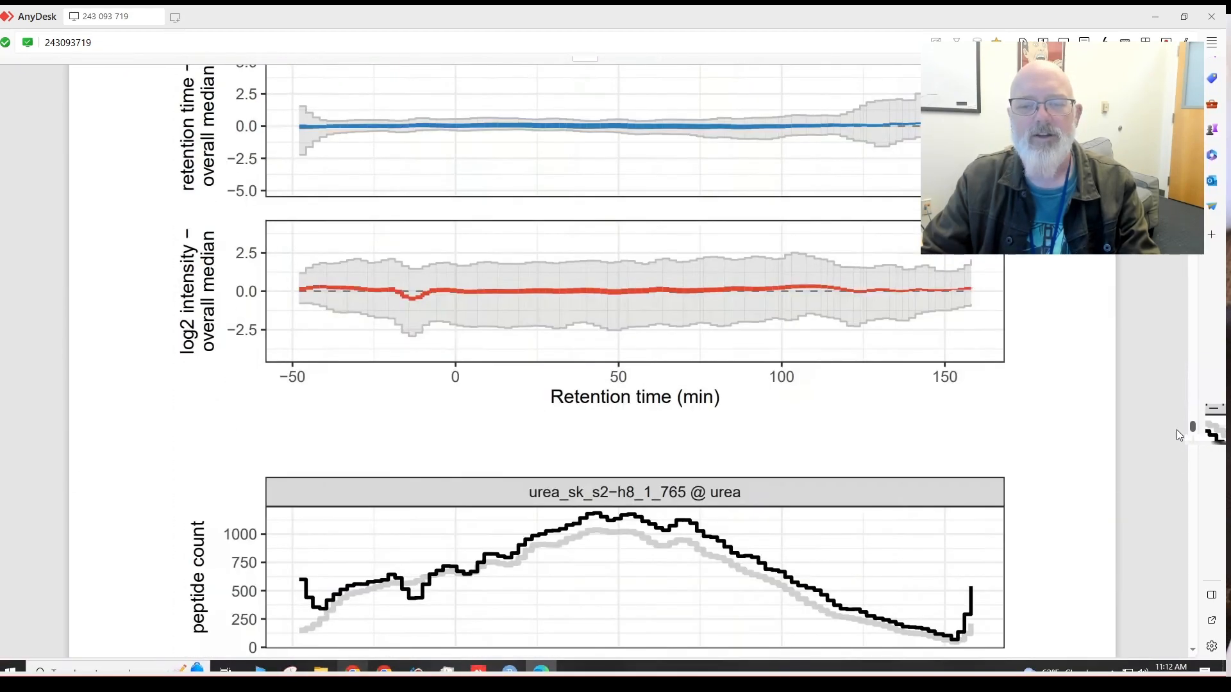
Scroll past the 1.6.1 text on page 84 to page 85's beads2h input and normalized foldchange density plots.
scroll(1177, 432, down, 15)
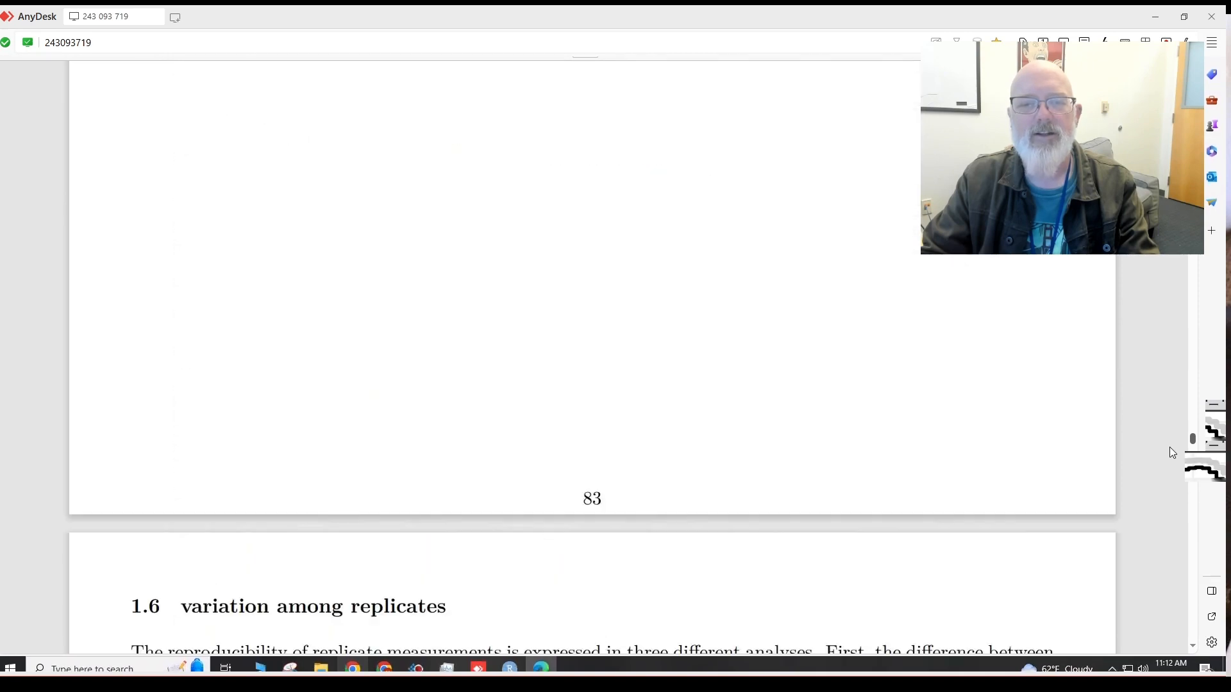
scroll(1173, 443, down, 10)
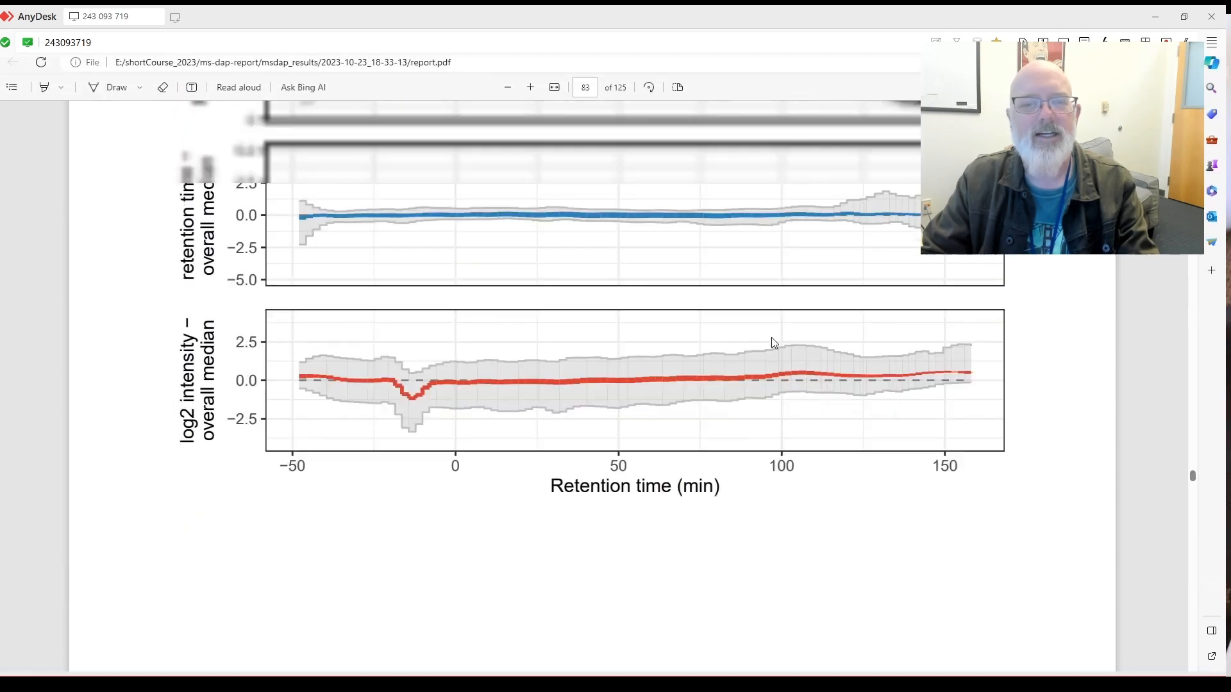
scroll(785, 350, down, 1)
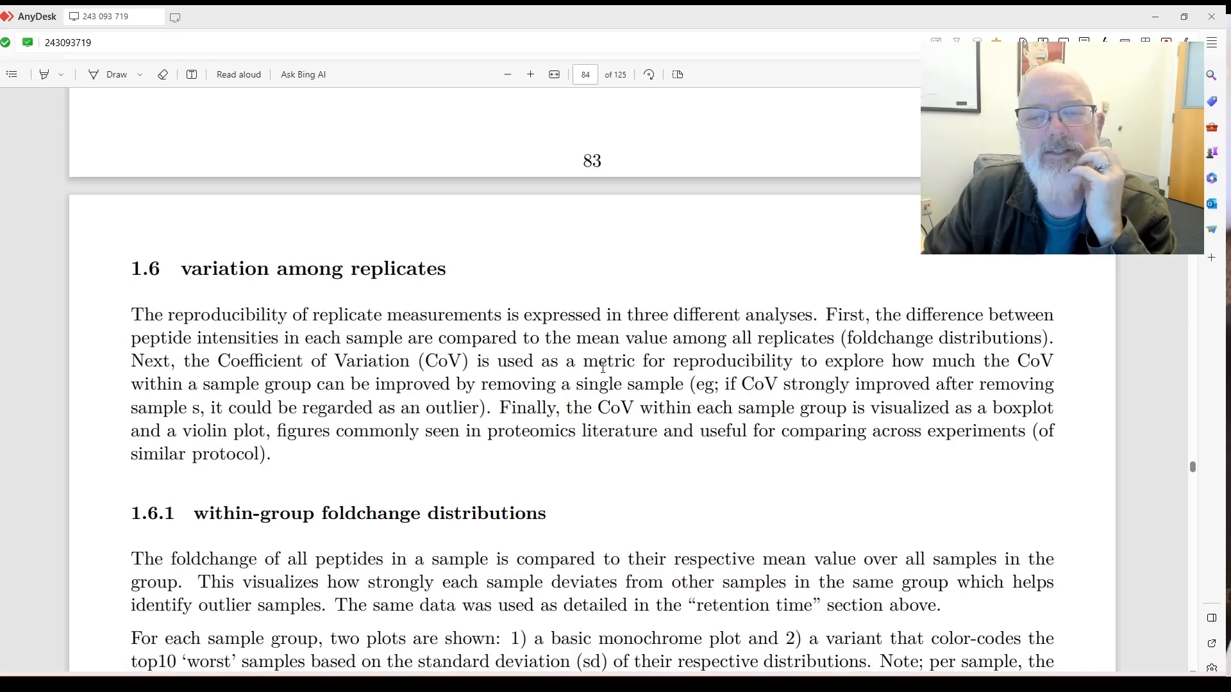
scroll(680, 373, down, 2)
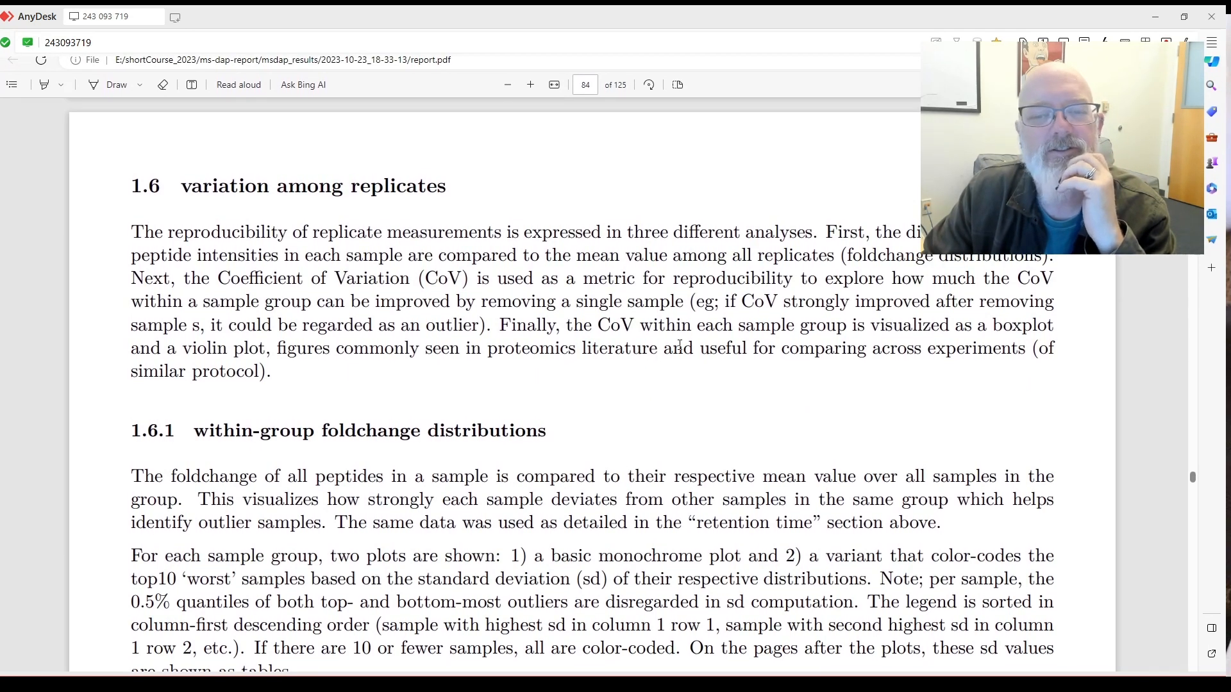
scroll(679, 345, down, 3)
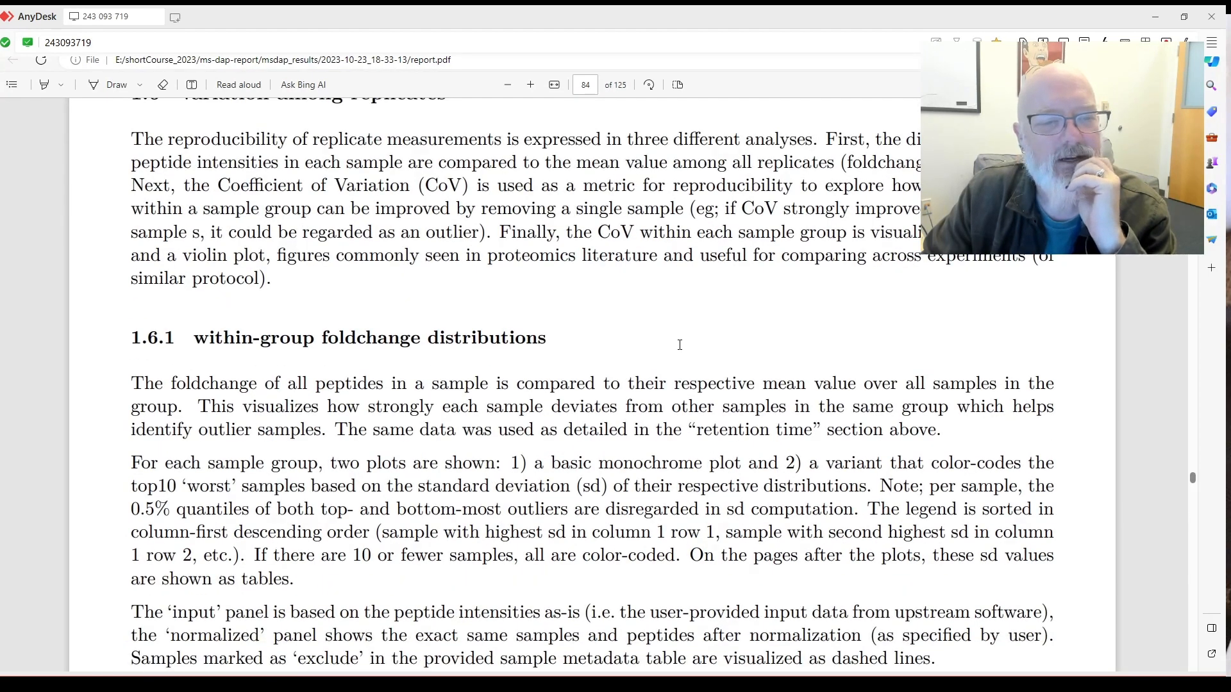
scroll(680, 345, down, 3)
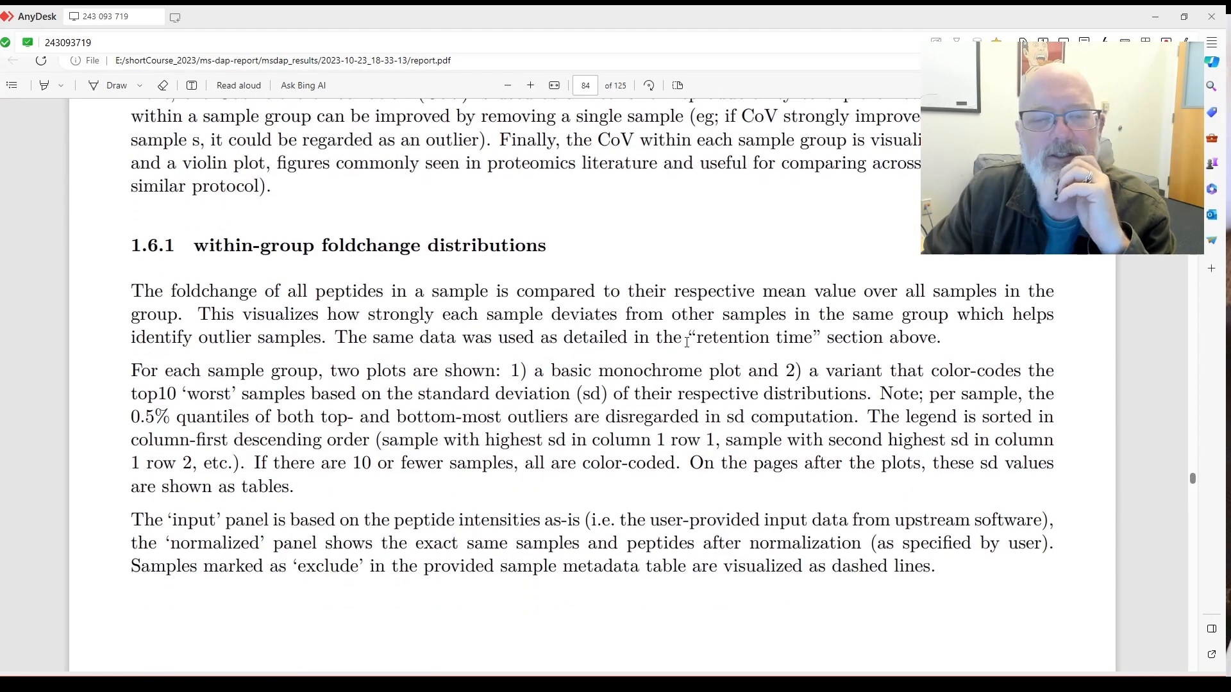
scroll(686, 342, down, 3)
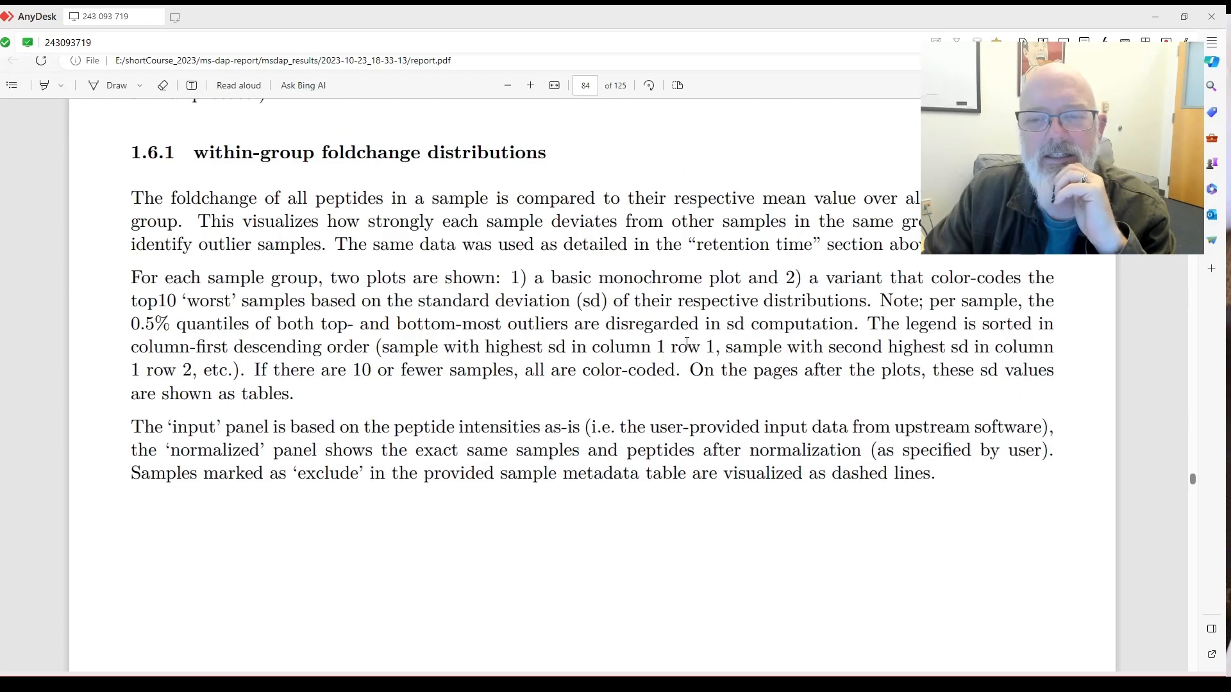
scroll(689, 341, down, 10)
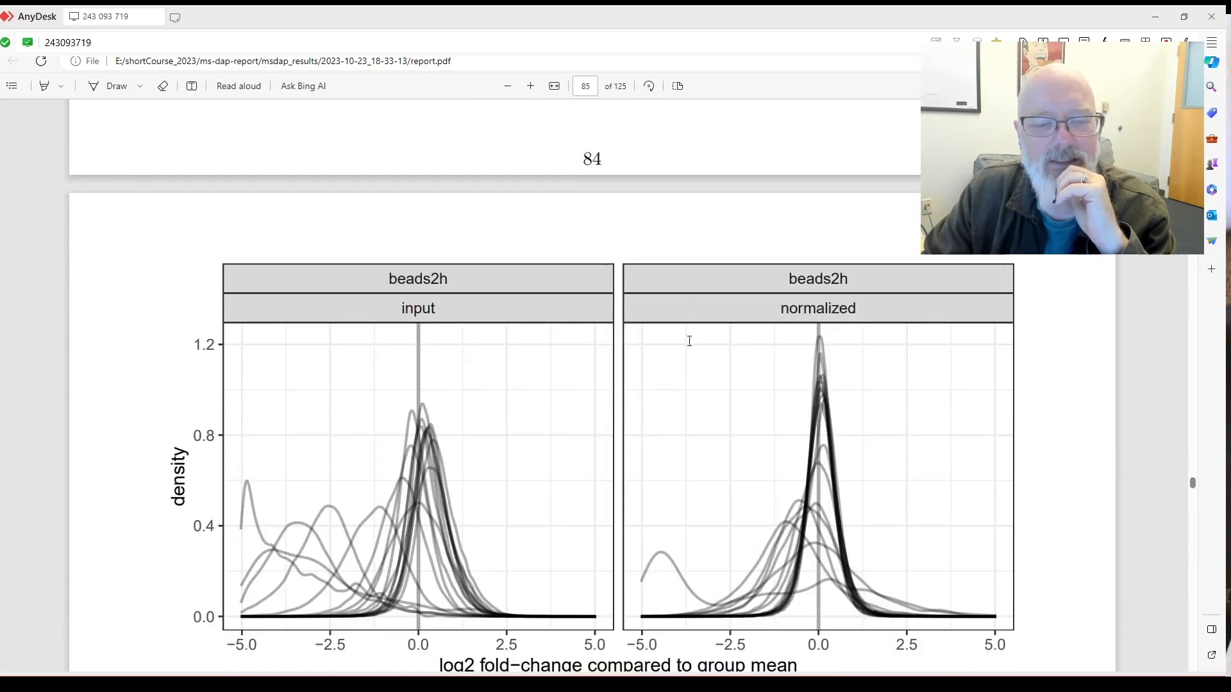
Scroll back and forth over the page 85 legend, then reach the beads24h plots atop page 86.
scroll(689, 341, down, 2)
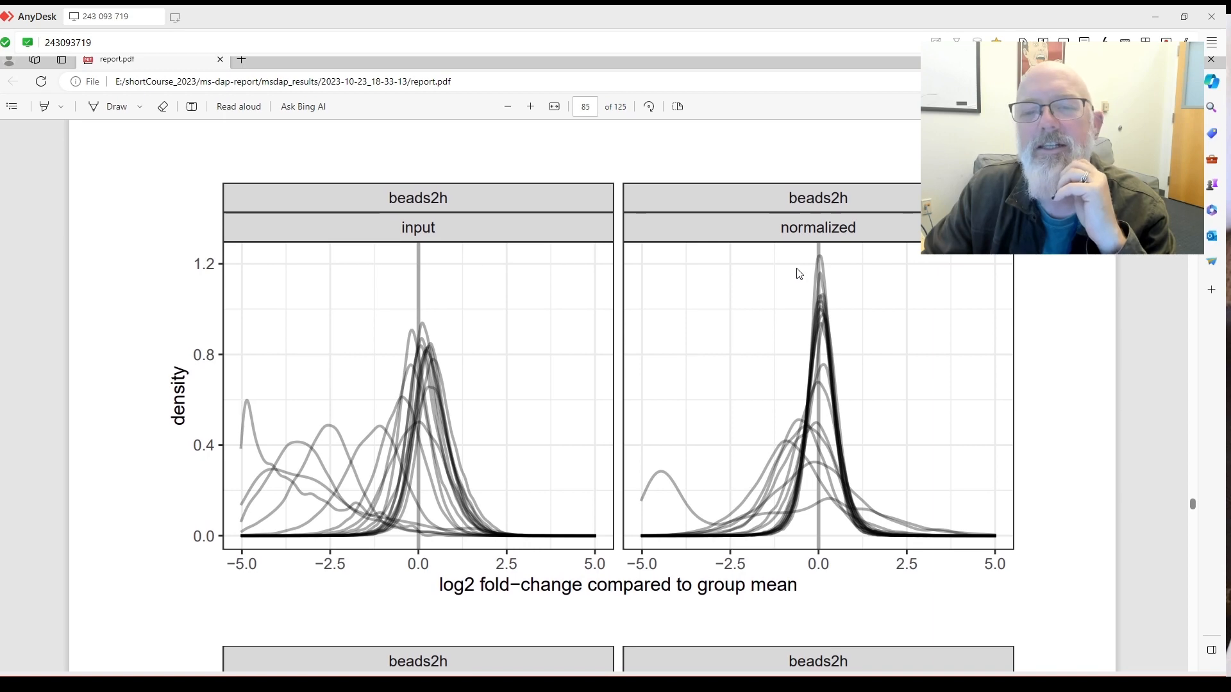
scroll(804, 282, down, 2)
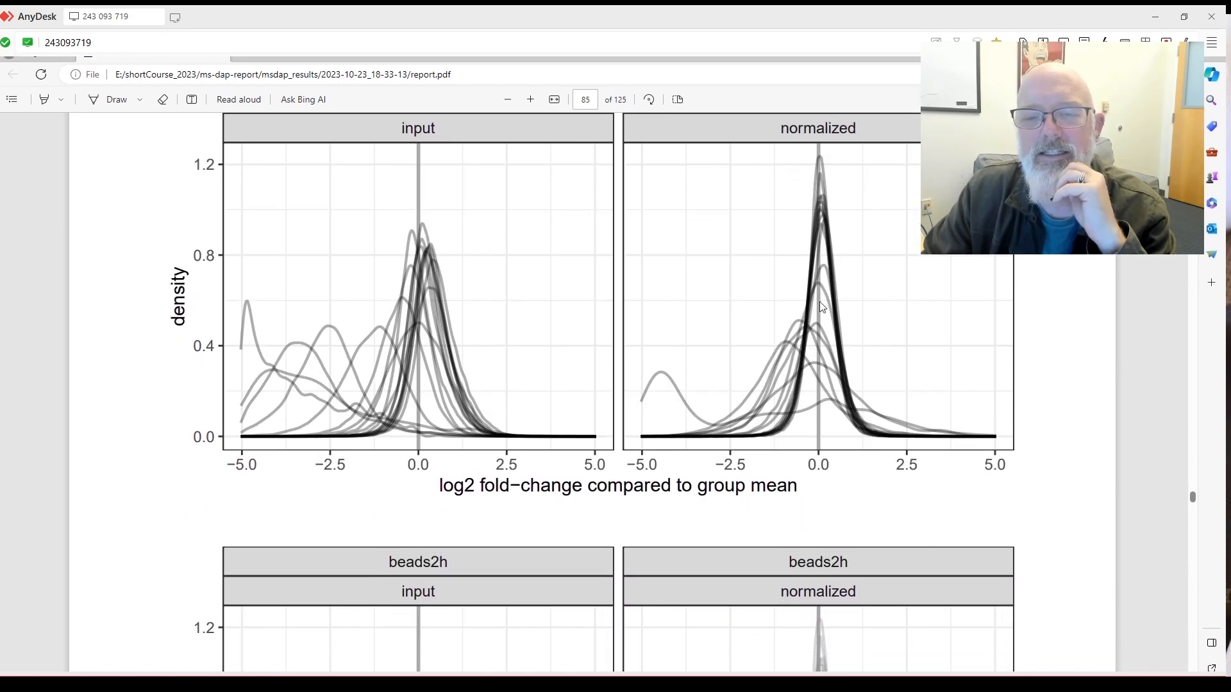
scroll(808, 291, up, 1)
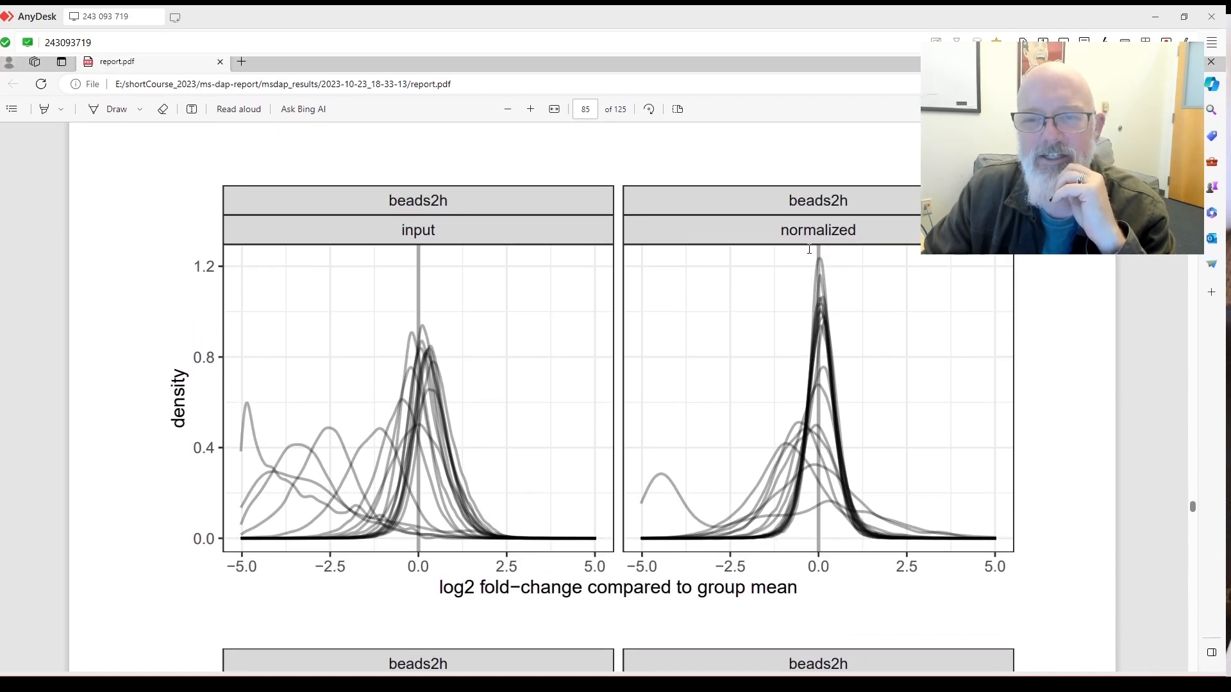
scroll(763, 268, down, 1)
scroll(769, 264, up, 1)
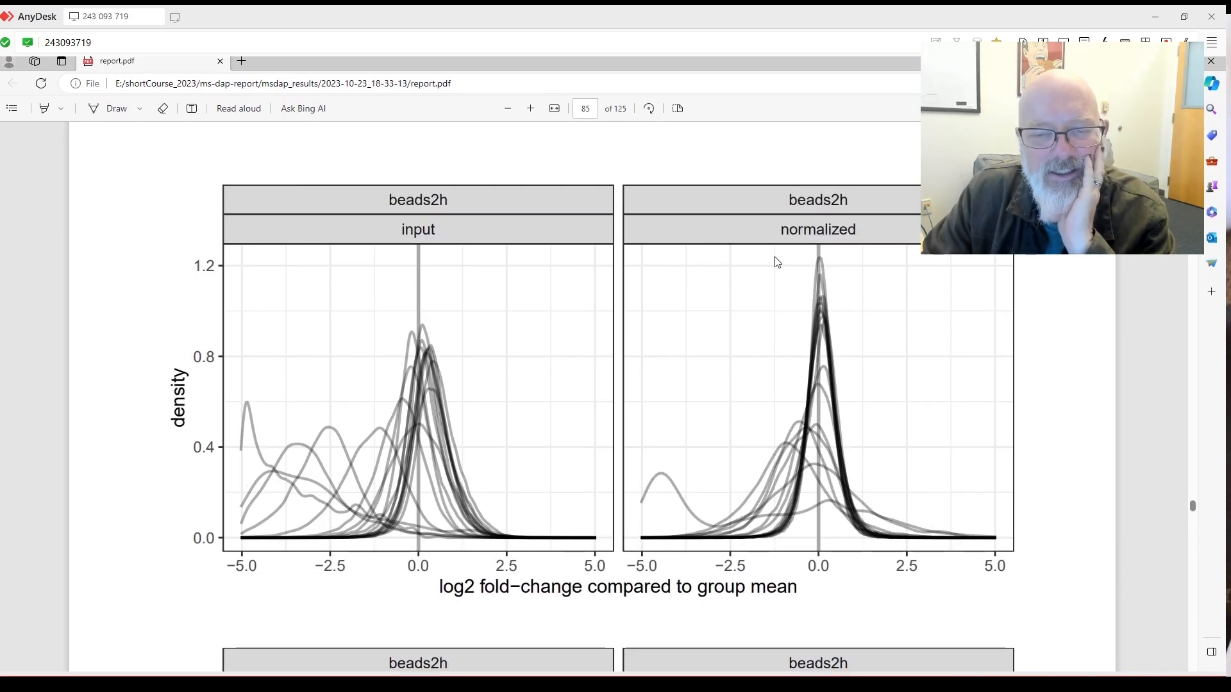
scroll(777, 263, down, 1)
scroll(766, 260, up, 1)
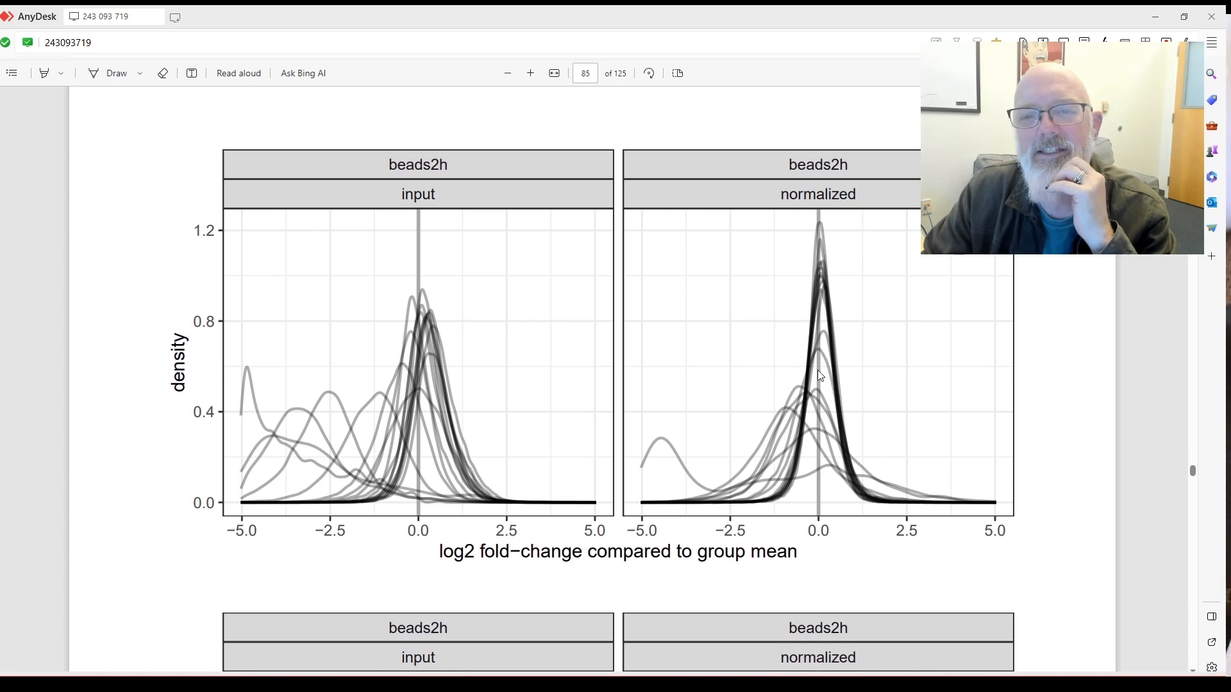
scroll(808, 369, down, 1)
scroll(812, 370, down, 4)
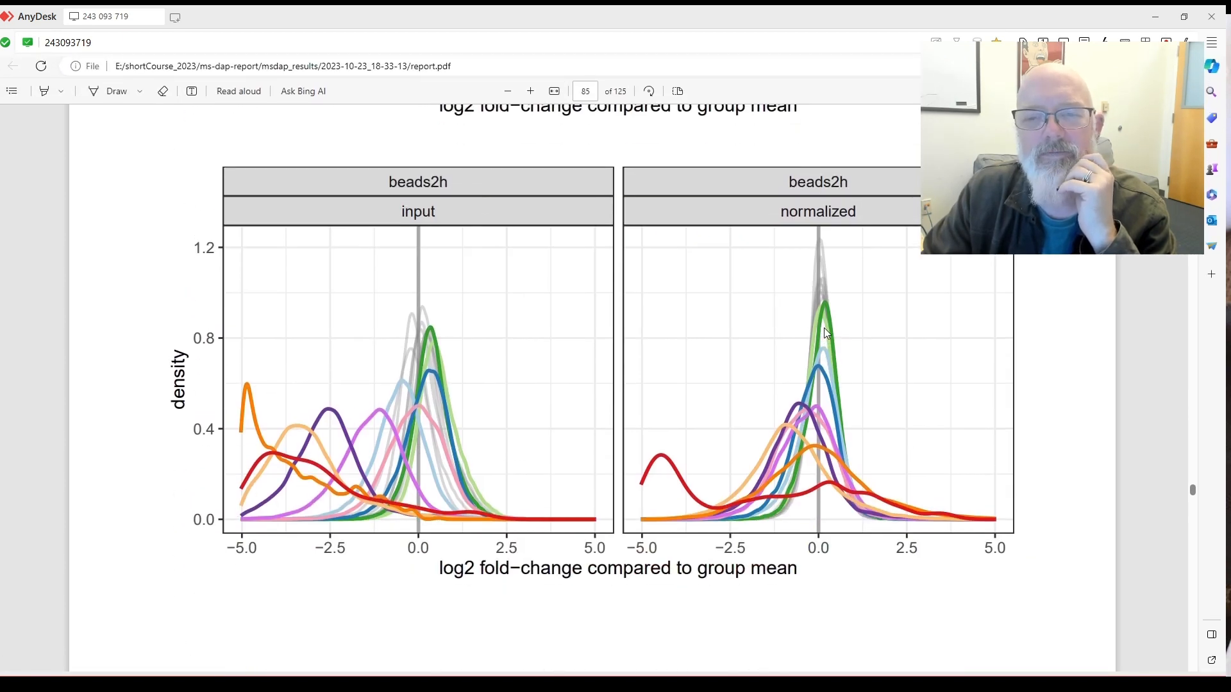
scroll(442, 363, up, 1)
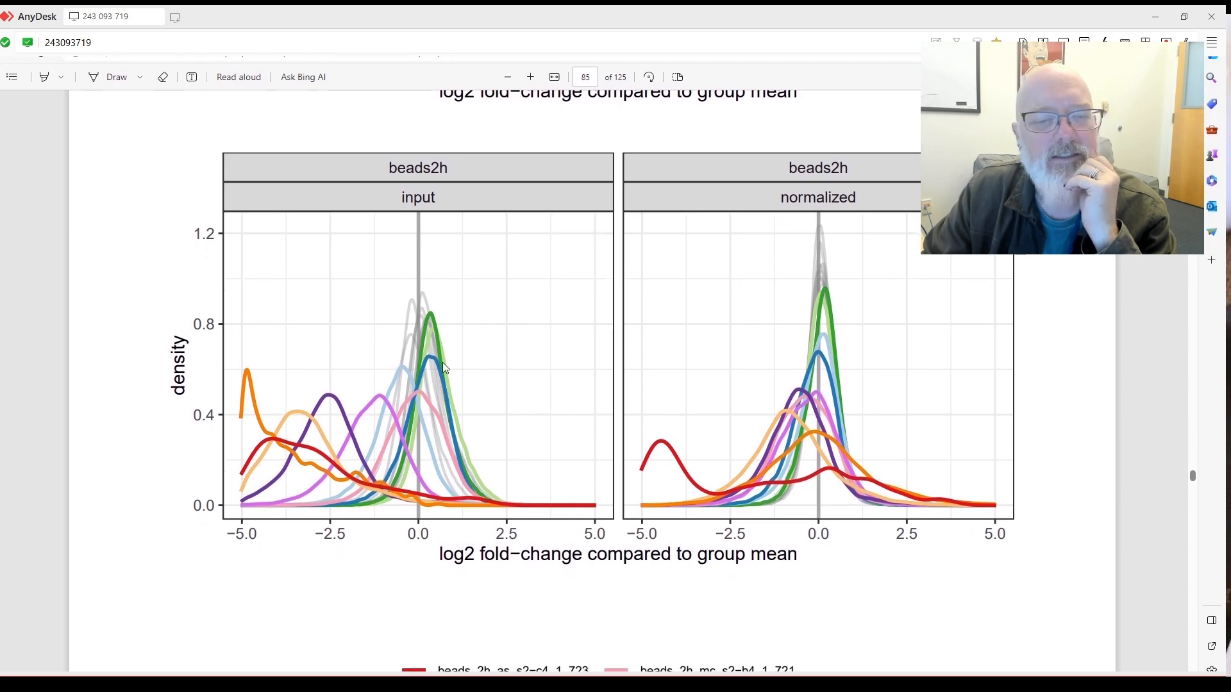
scroll(471, 346, up, 4)
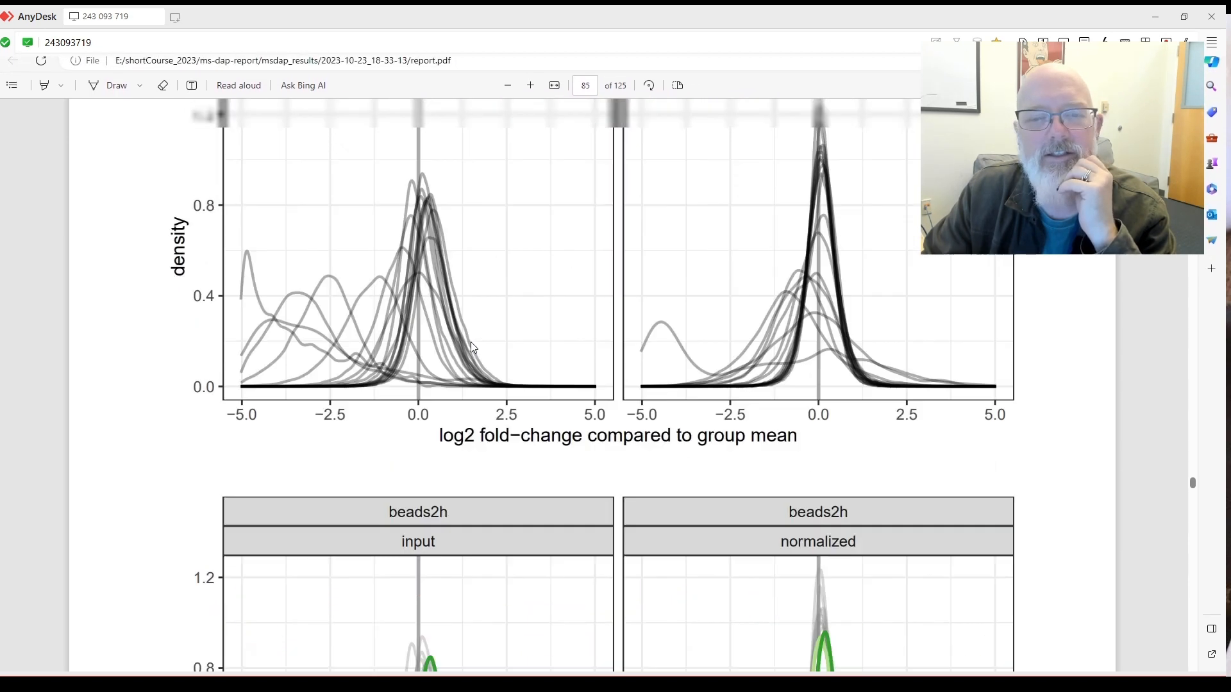
scroll(483, 344, down, 4)
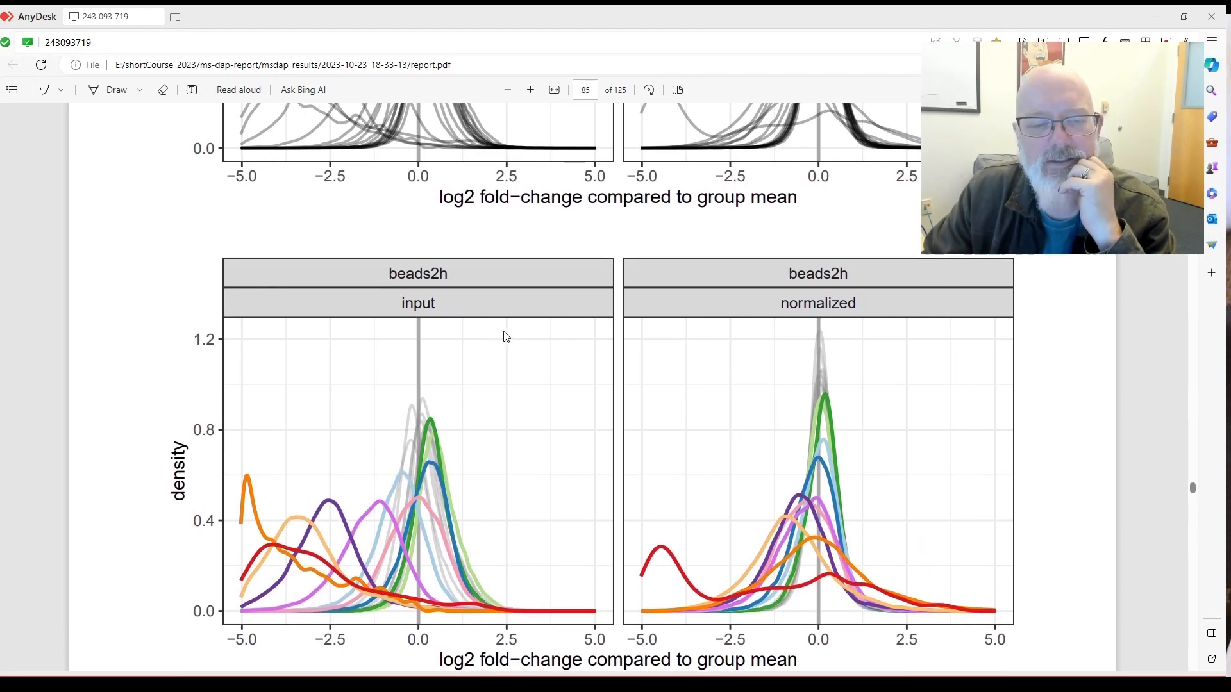
scroll(504, 335, up, 4)
scroll(506, 333, down, 6)
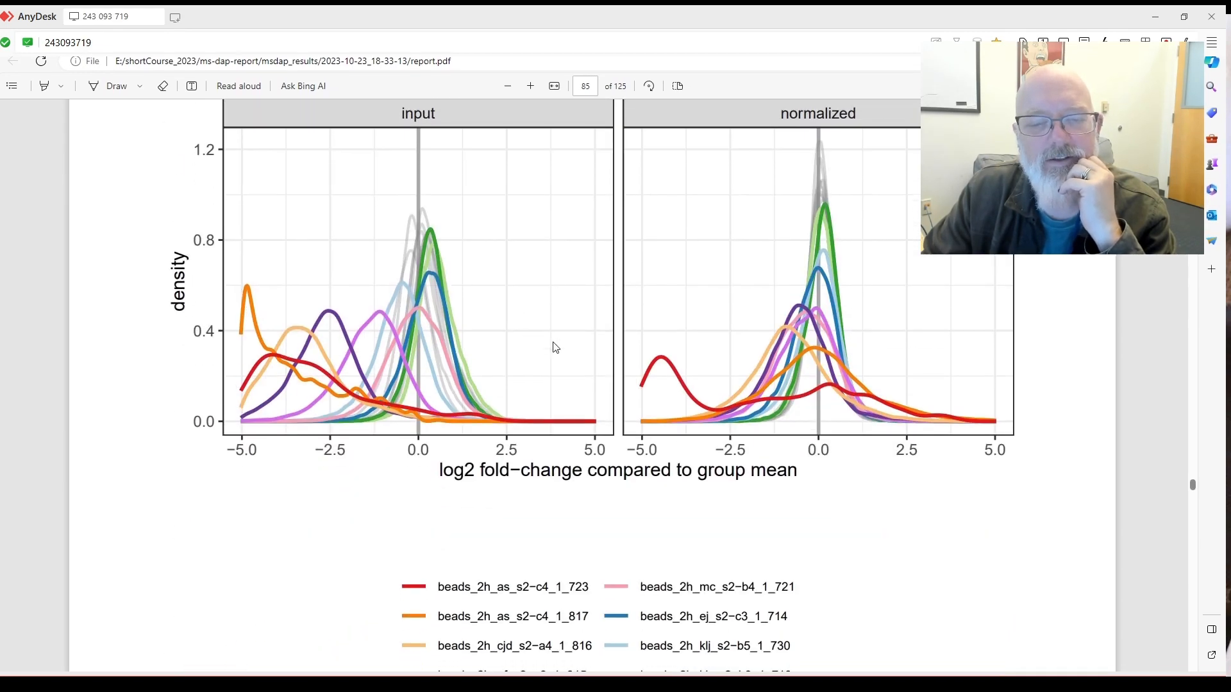
scroll(641, 444, up, 5)
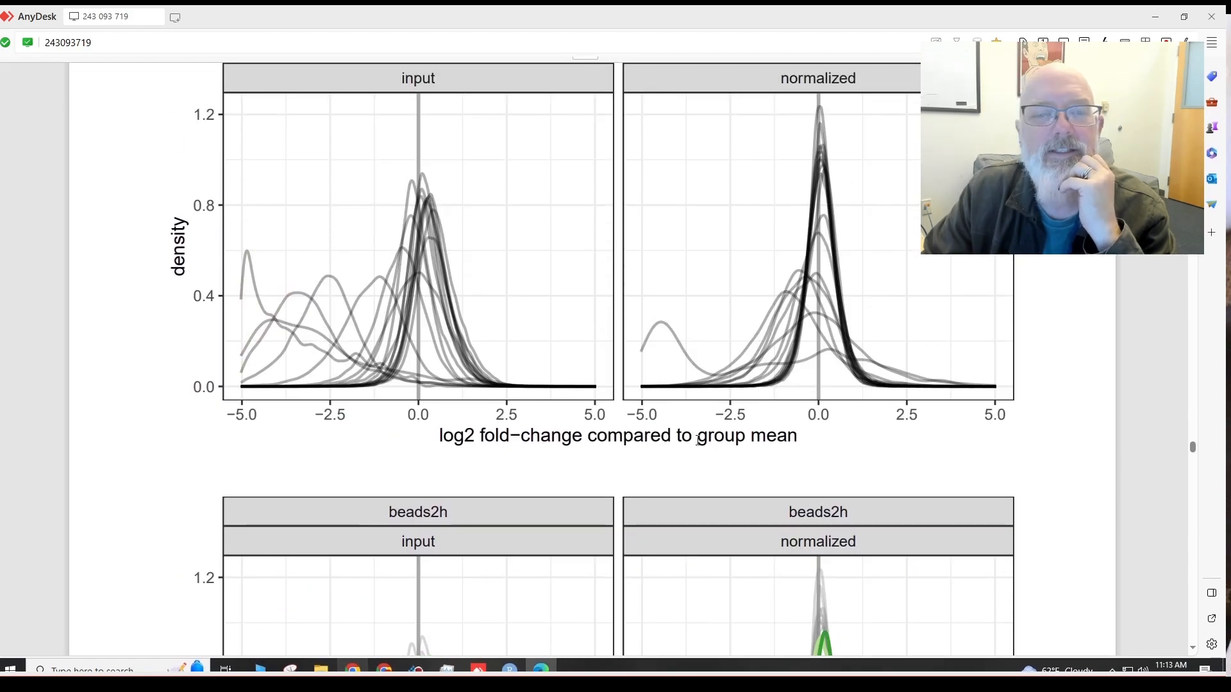
scroll(699, 441, down, 6)
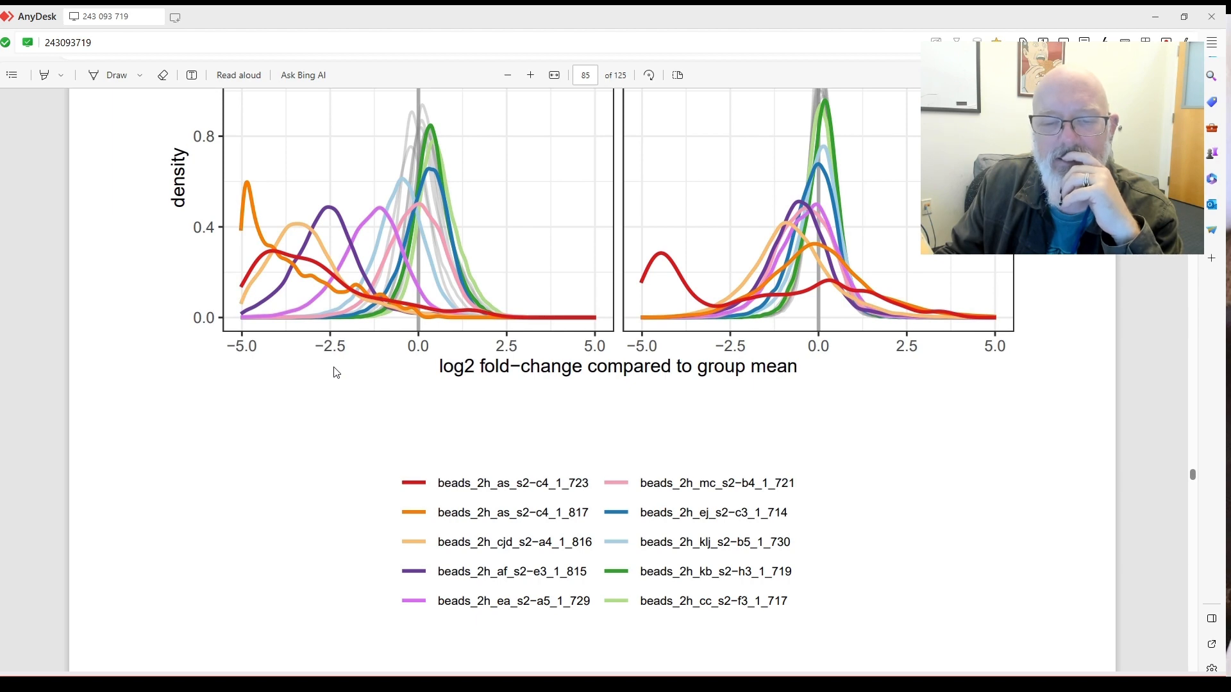
scroll(336, 373, up, 3)
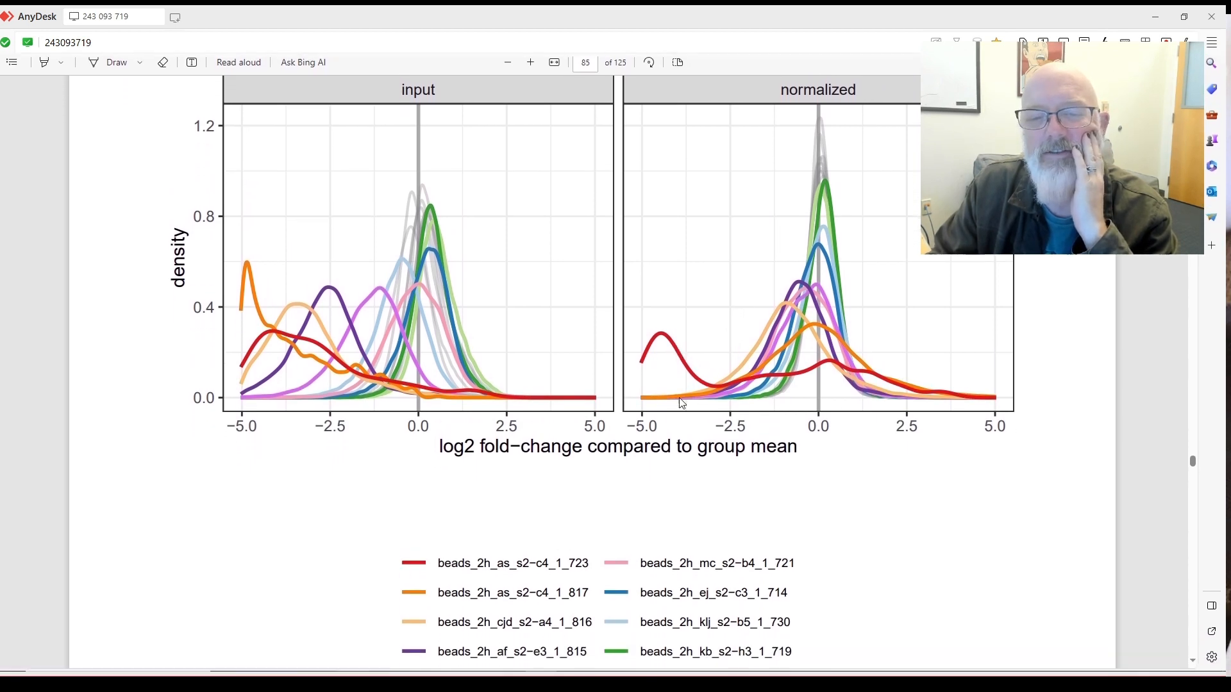
scroll(694, 348, down, 10)
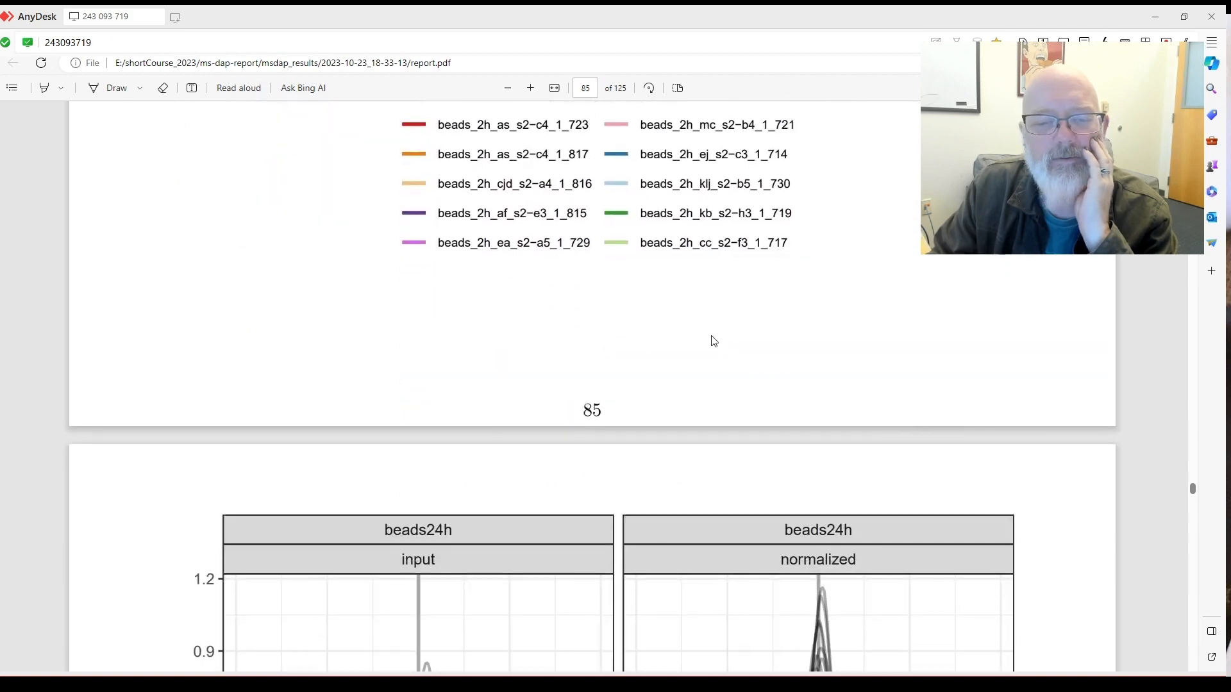
Scroll through the beads24h, strap and urea foldchange plots on pages 86–88 to page 89's top10 outliers table.
scroll(715, 339, down, 3)
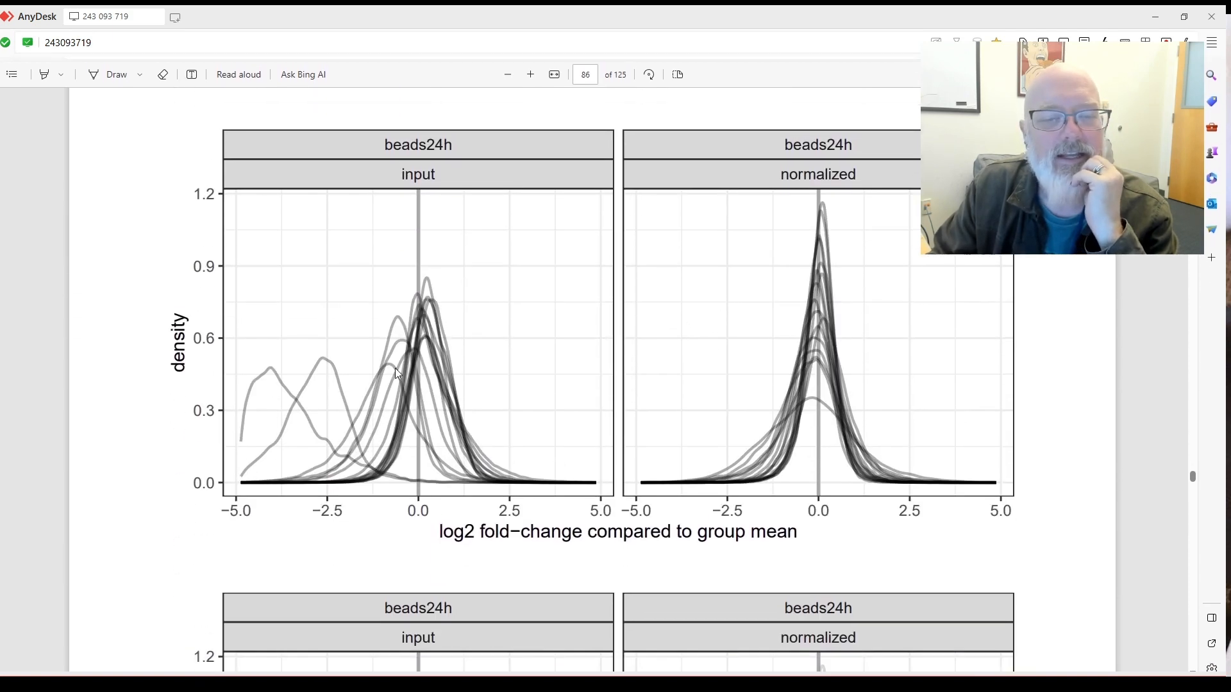
scroll(688, 394, down, 5)
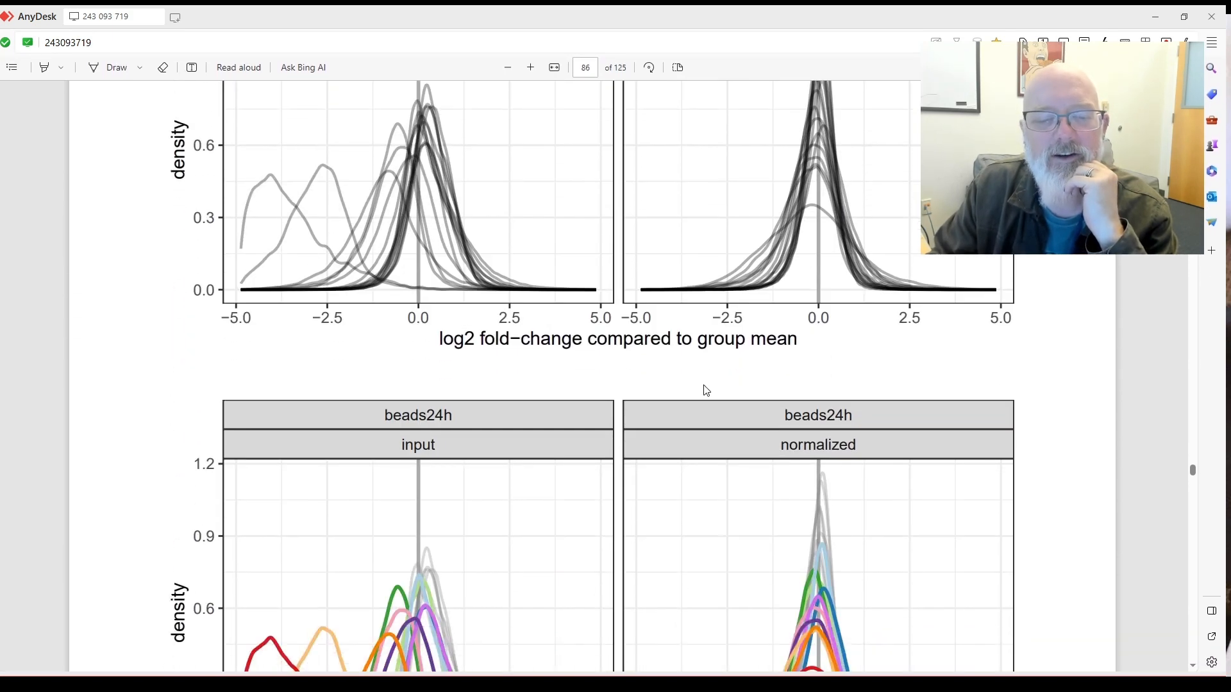
scroll(683, 378, down, 2)
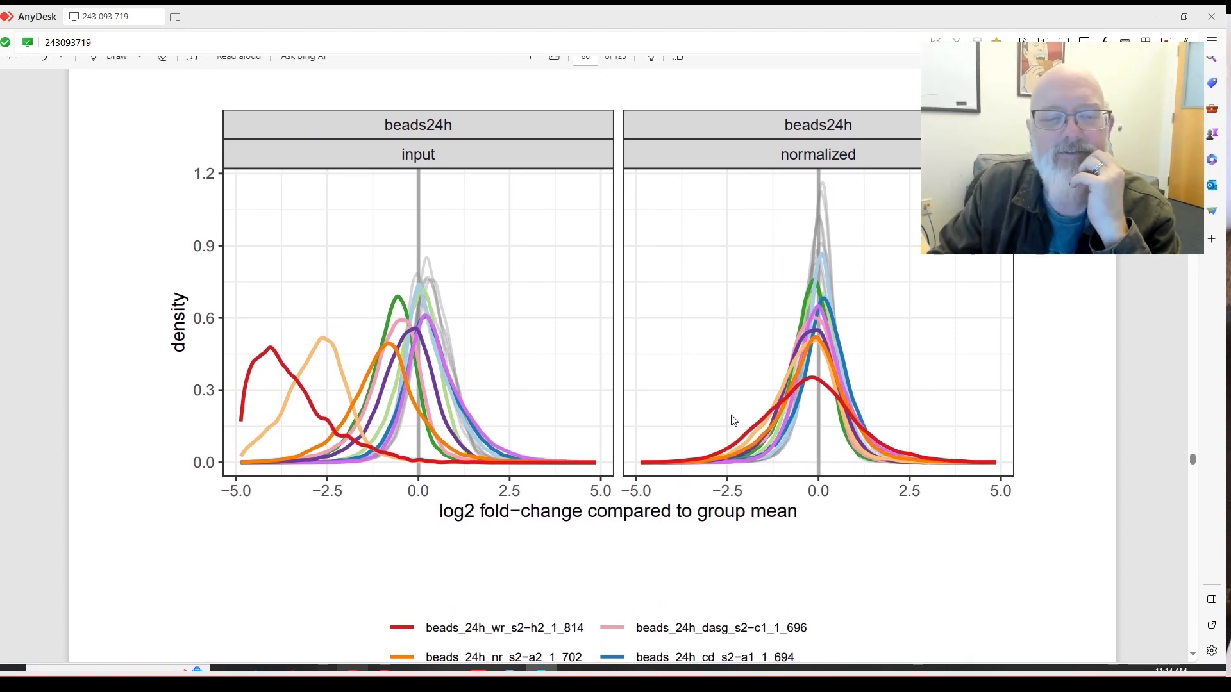
scroll(791, 355, down, 3)
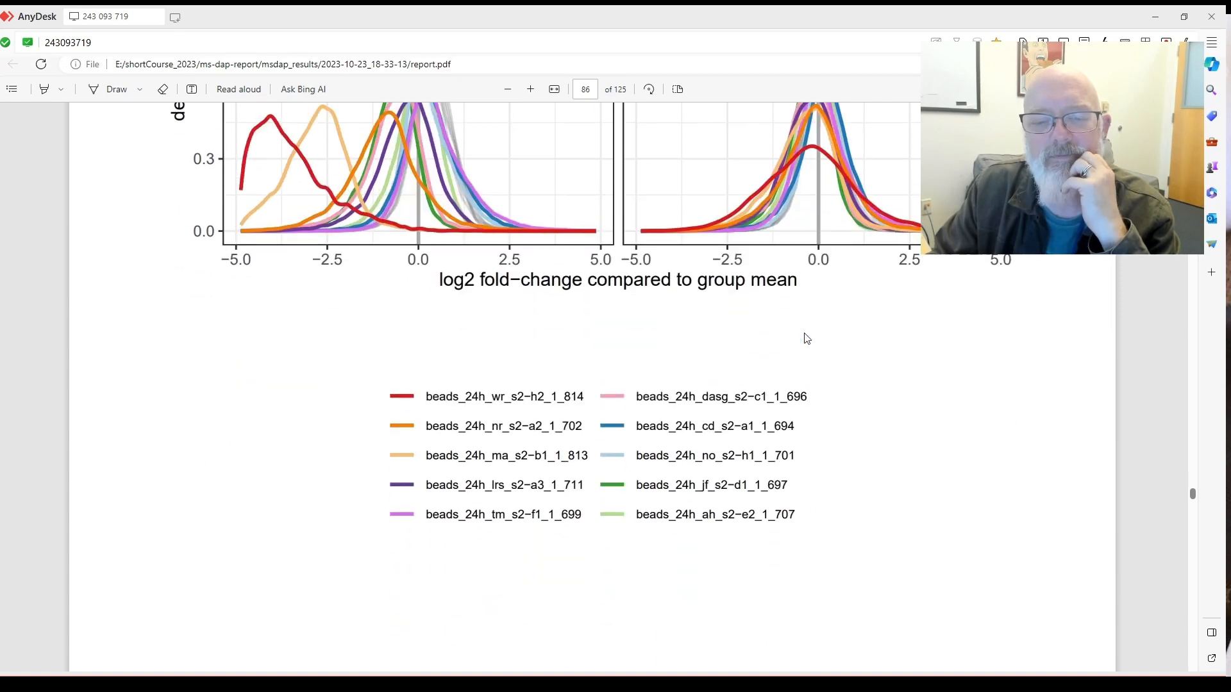
scroll(804, 338, down, 5)
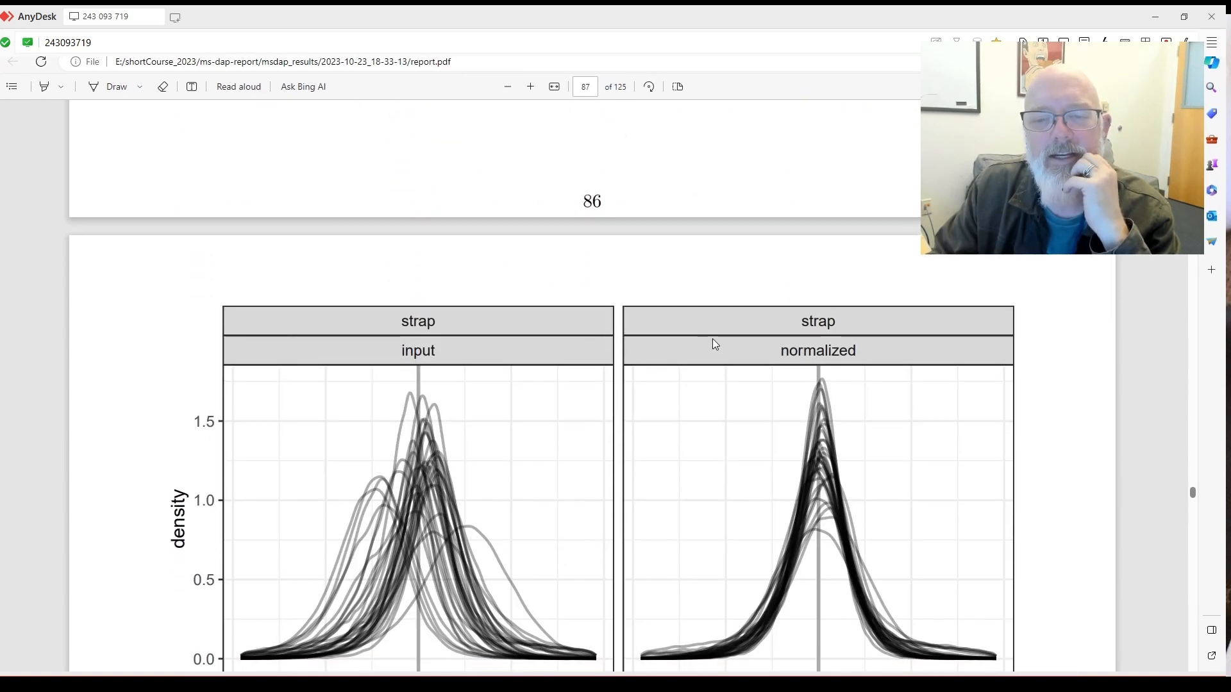
scroll(713, 338, down, 7)
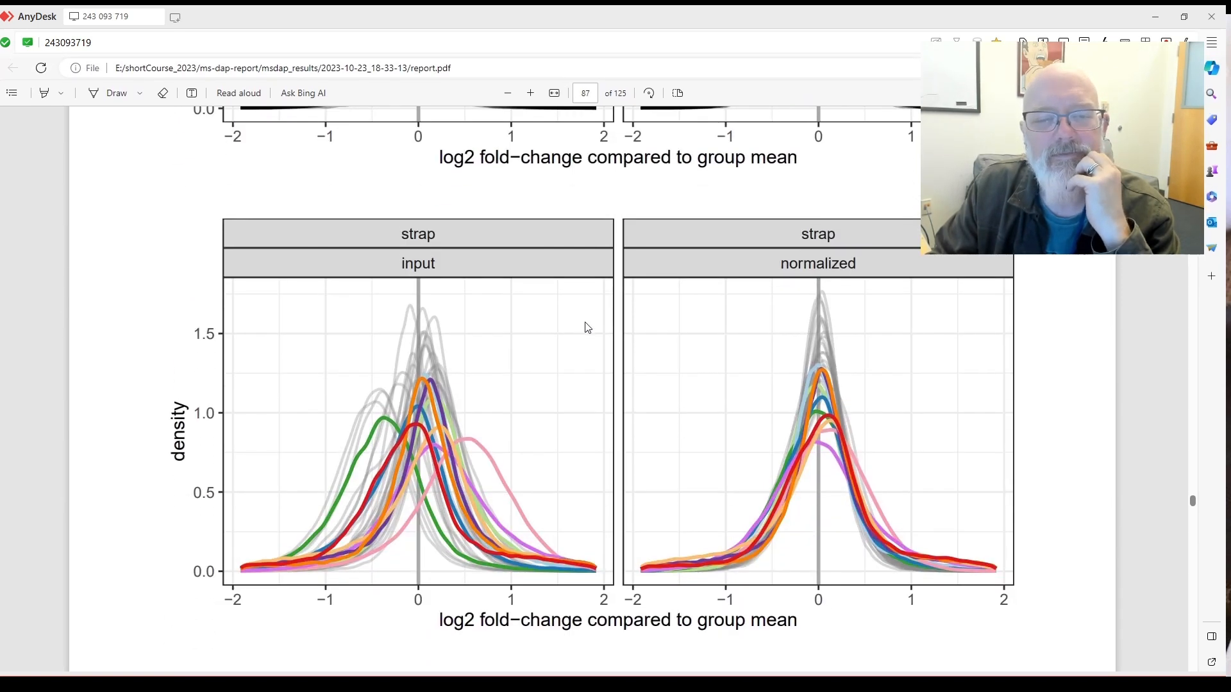
scroll(733, 339, down, 10)
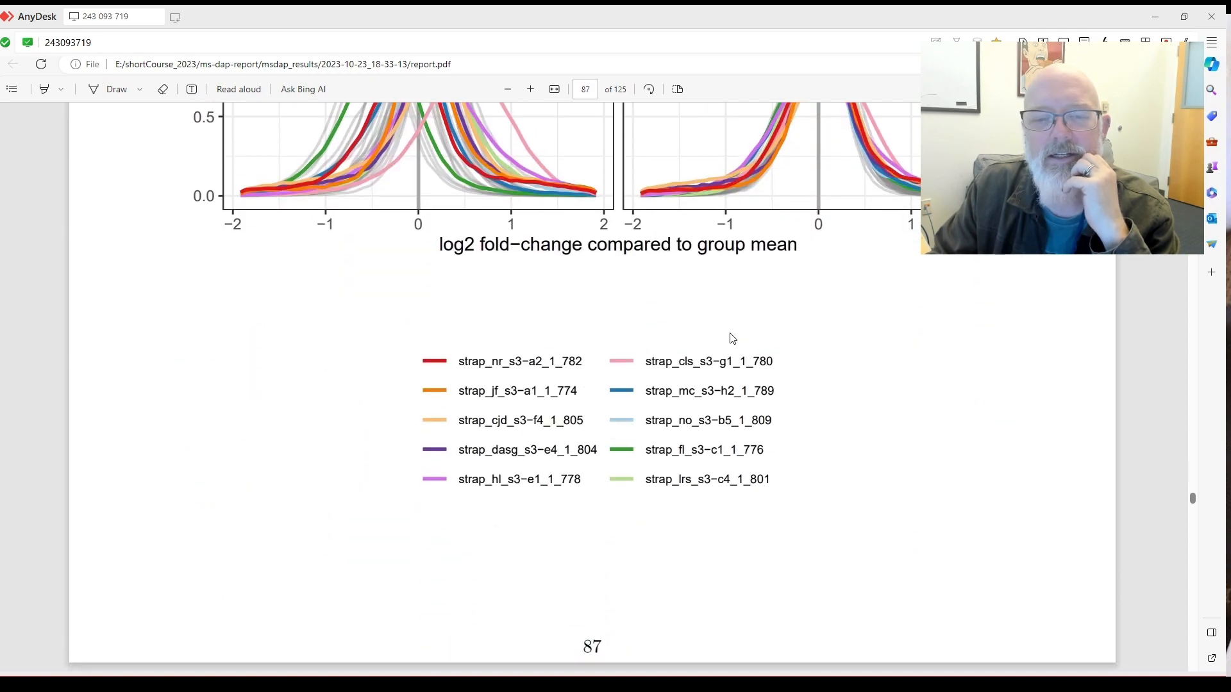
scroll(695, 375, down, 2)
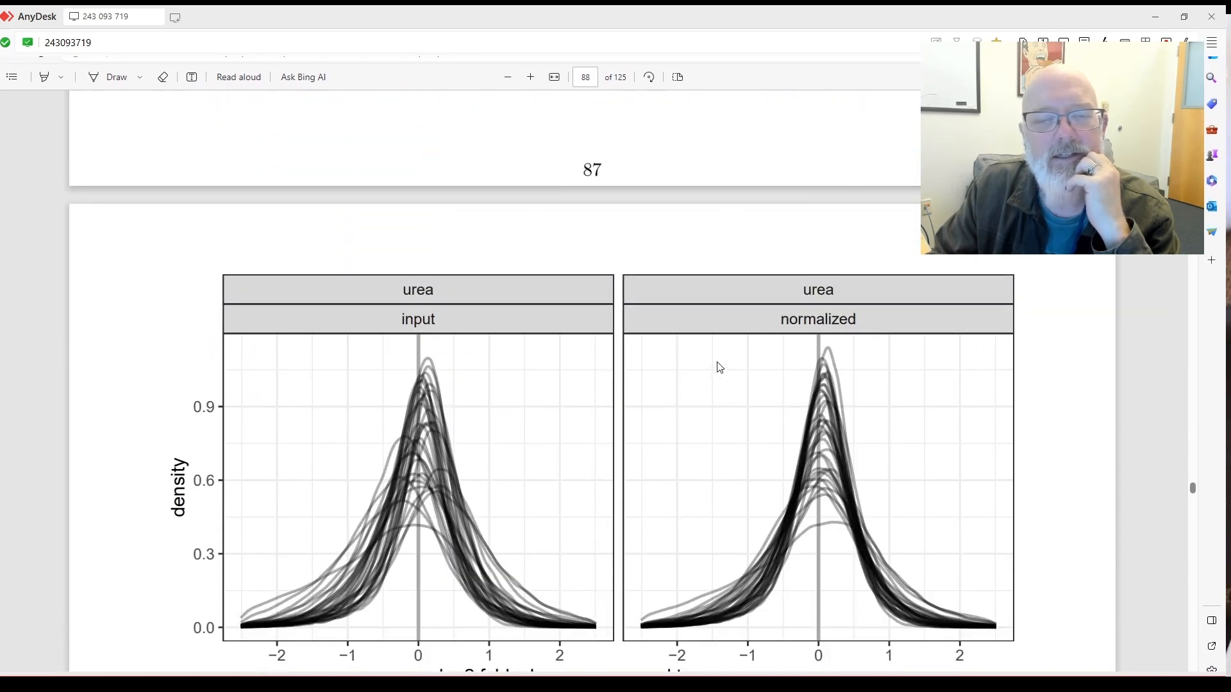
scroll(720, 363, down, 5)
scroll(732, 362, down, 12)
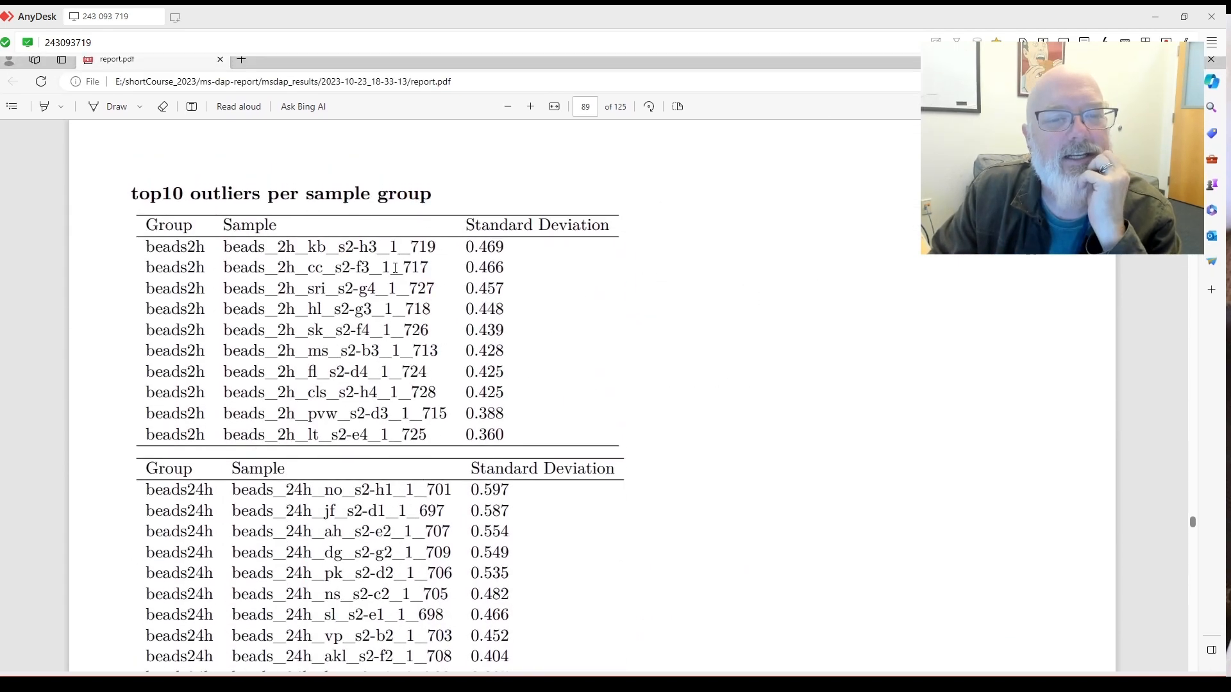
scroll(436, 244, down, 2)
scroll(437, 247, up, 2)
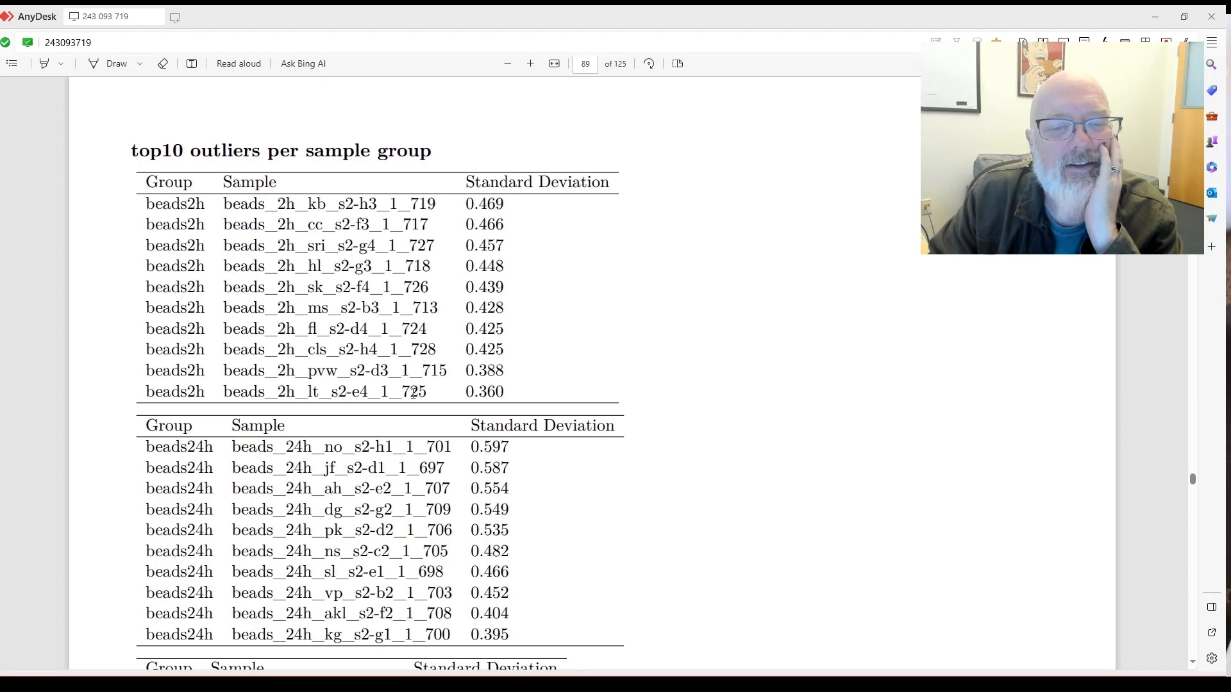
scroll(423, 381, down, 3)
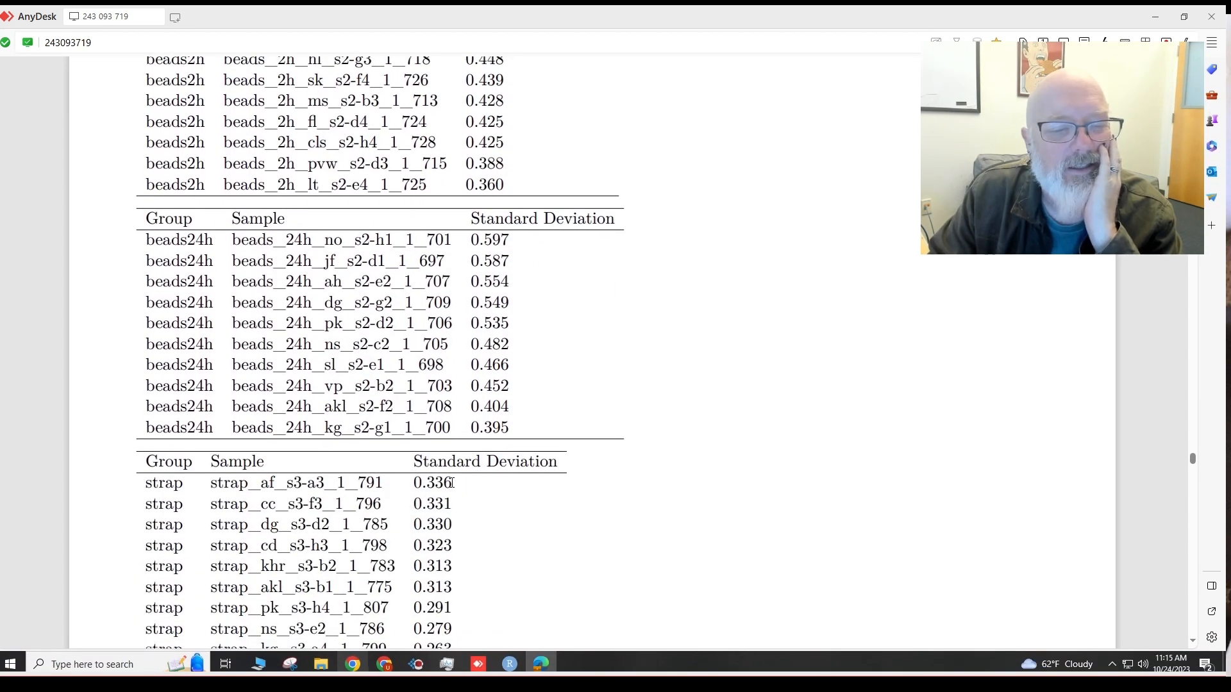
scroll(444, 490, down, 1)
scroll(446, 493, up, 2)
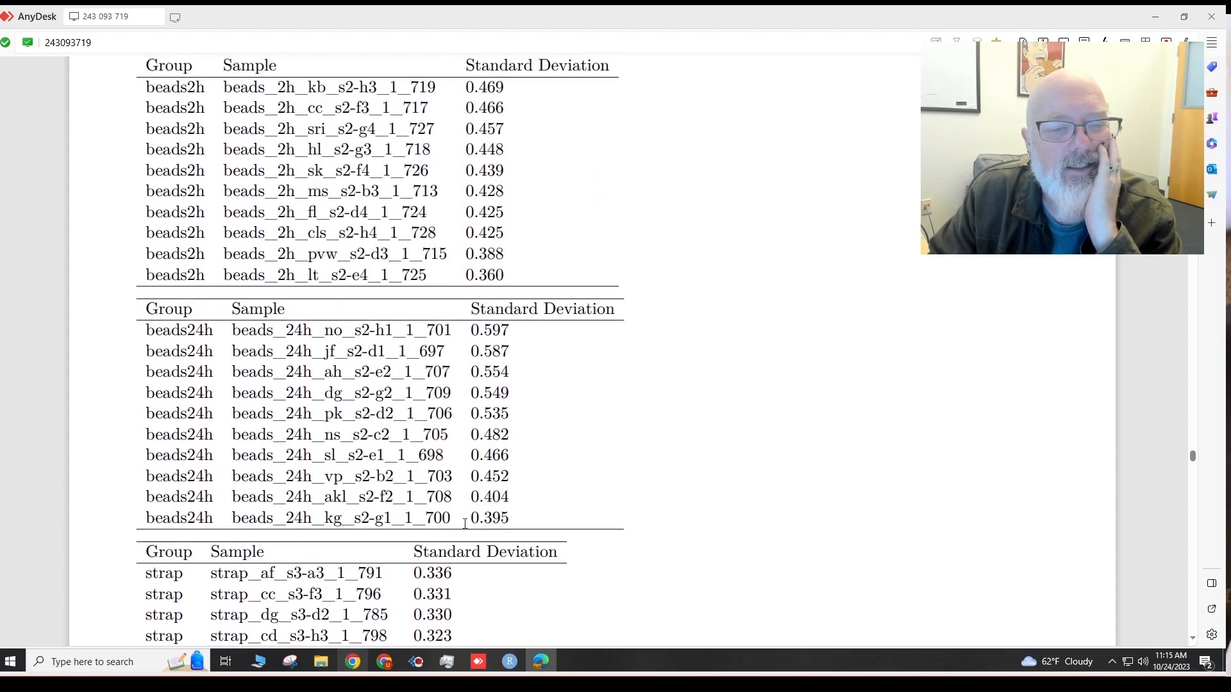
scroll(456, 496, up, 1)
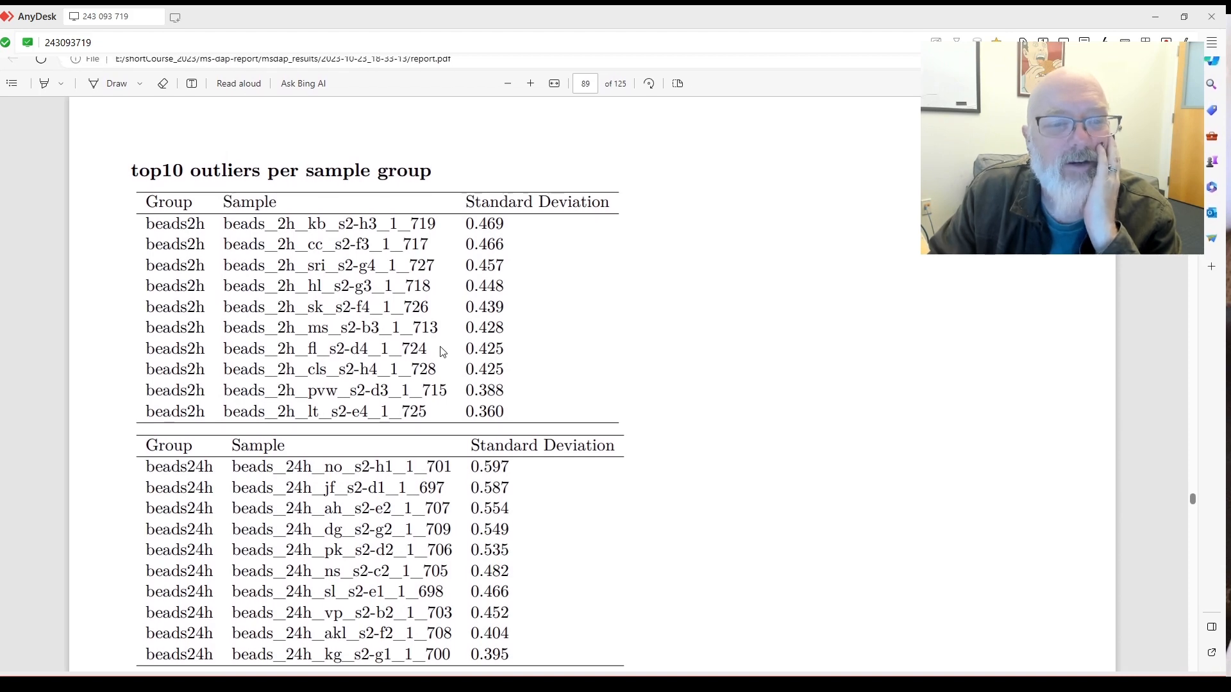
scroll(424, 348, up, 10)
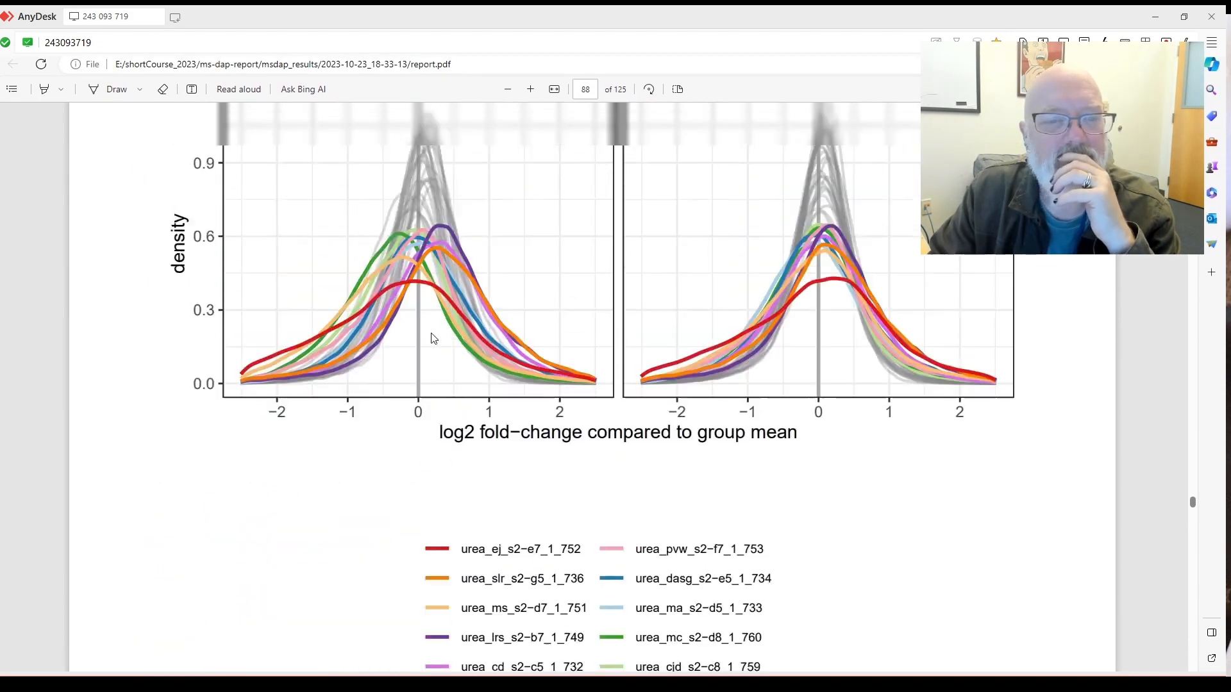
scroll(430, 333, down, 3)
scroll(429, 333, up, 15)
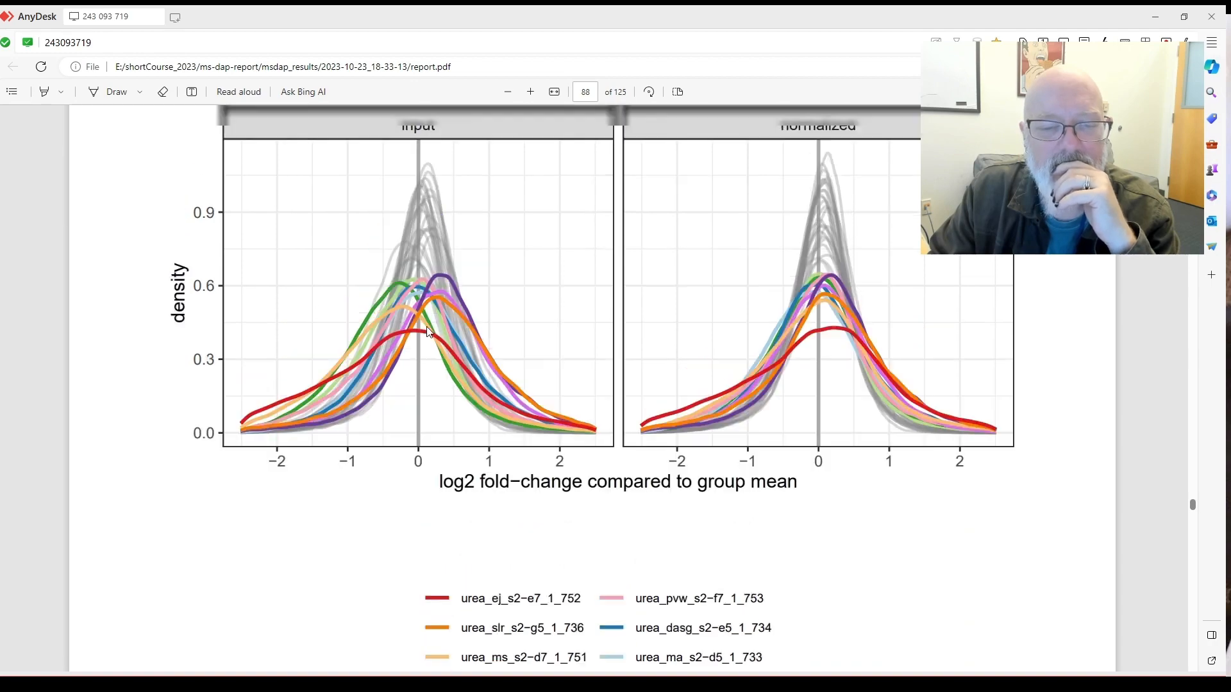
scroll(436, 332, up, 10)
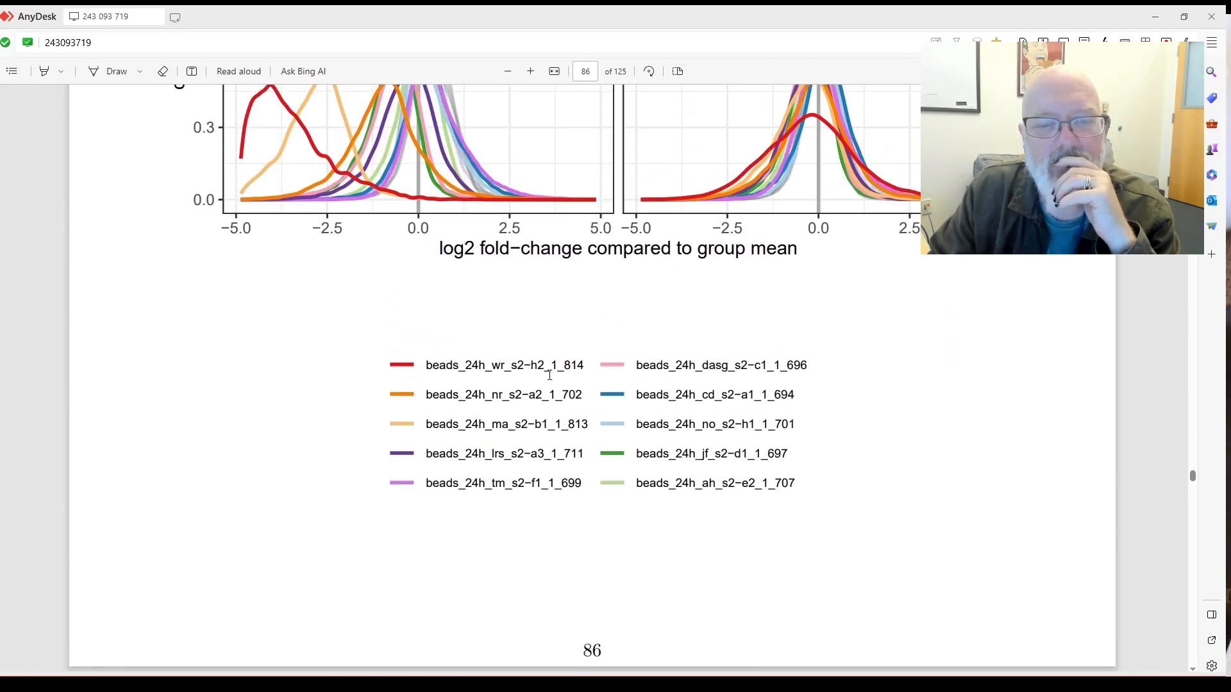
scroll(449, 337, up, 10)
scroll(555, 372, up, 5)
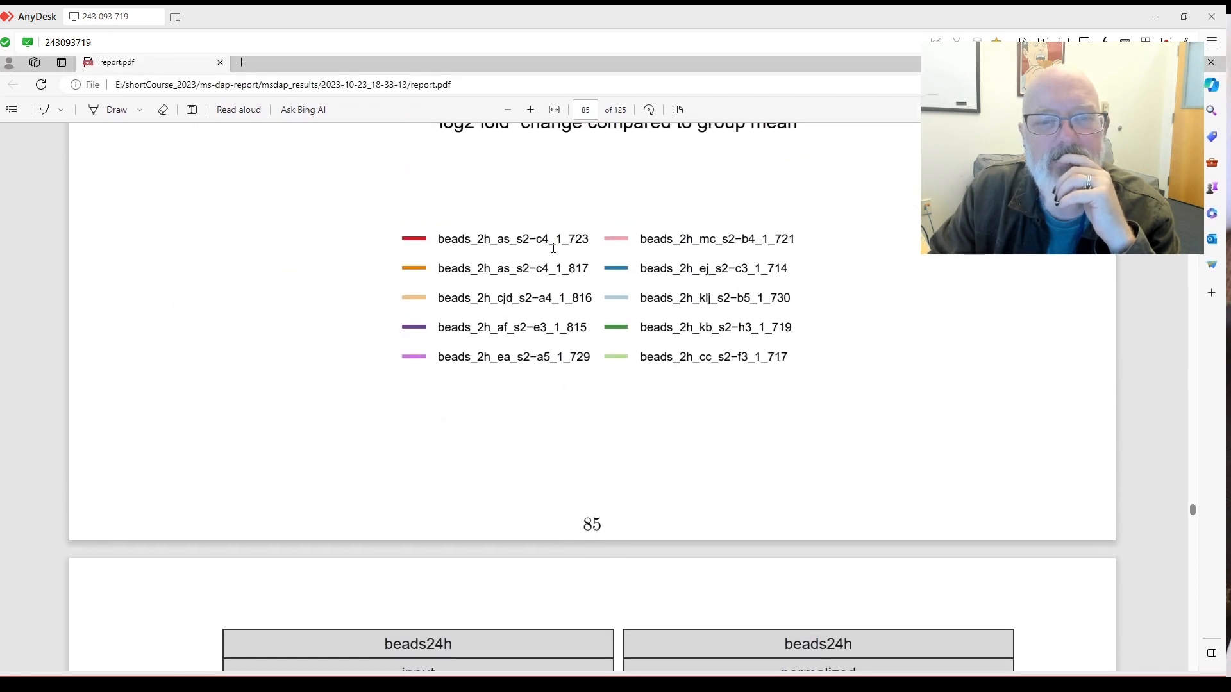
scroll(551, 293, up, 2)
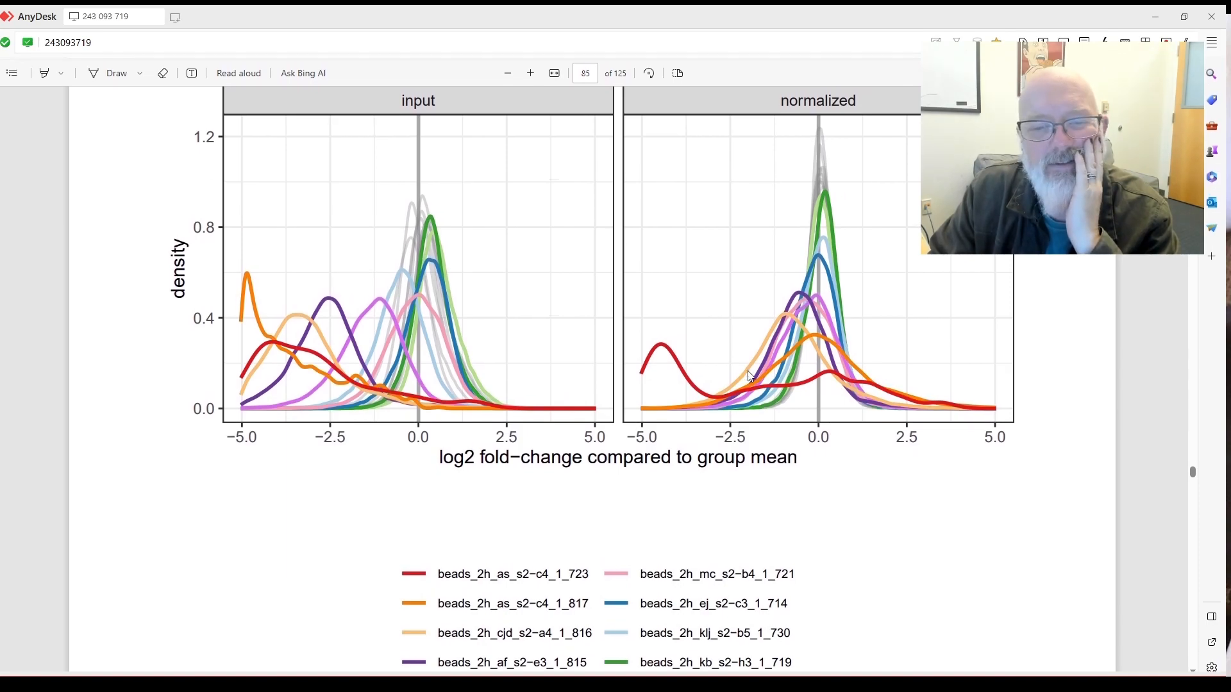
scroll(744, 370, down, 12)
scroll(744, 365, down, 20)
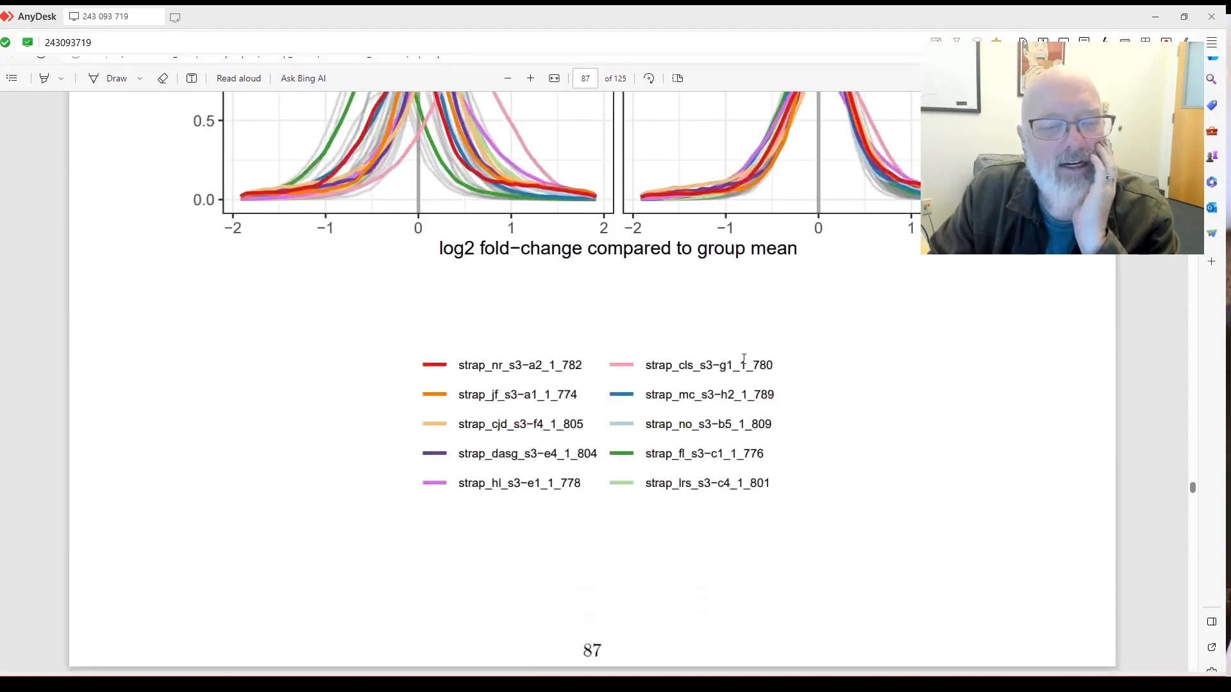
scroll(729, 361, down, 10)
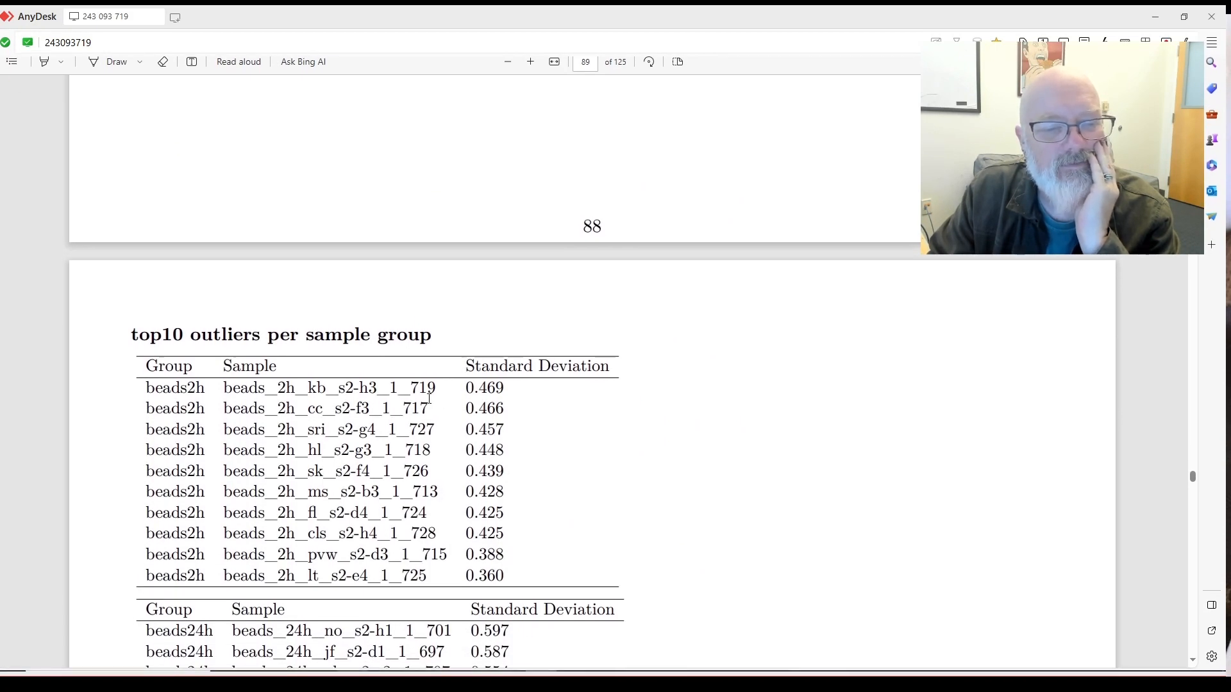
Scroll down through the strap outliers to page 89's urea list, urea_no 0.517 to urea_wr 0.421.
scroll(435, 389, down, 2)
scroll(436, 387, down, 4)
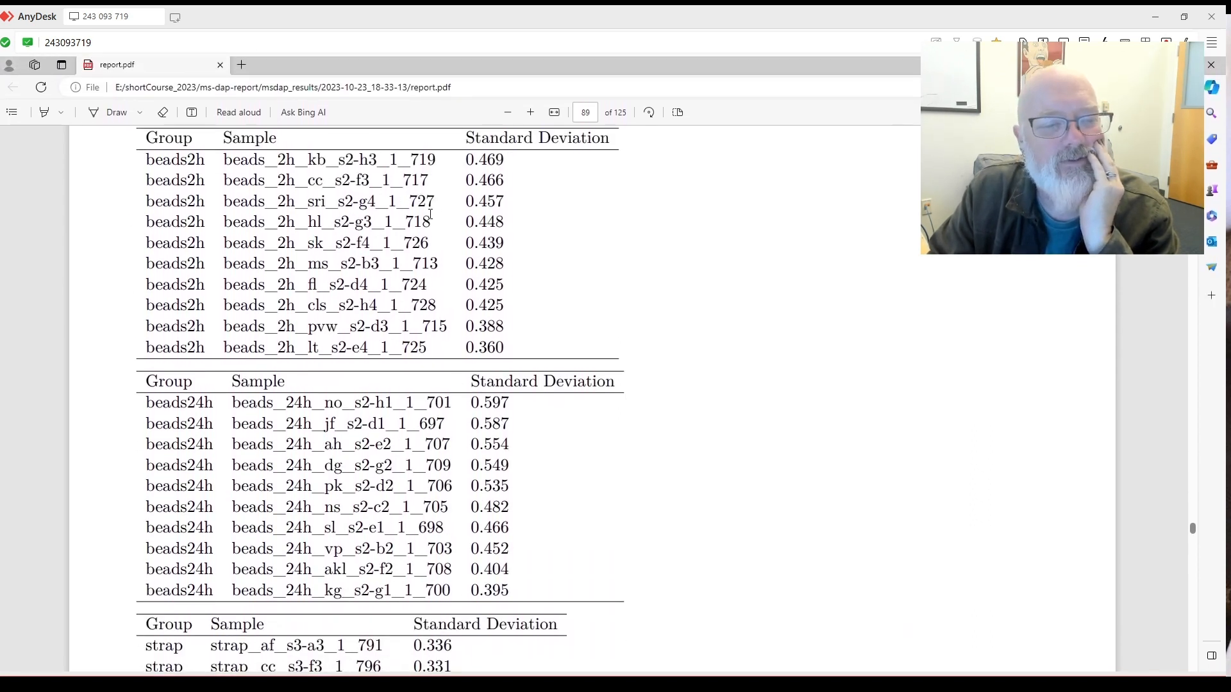
scroll(432, 216, down, 6)
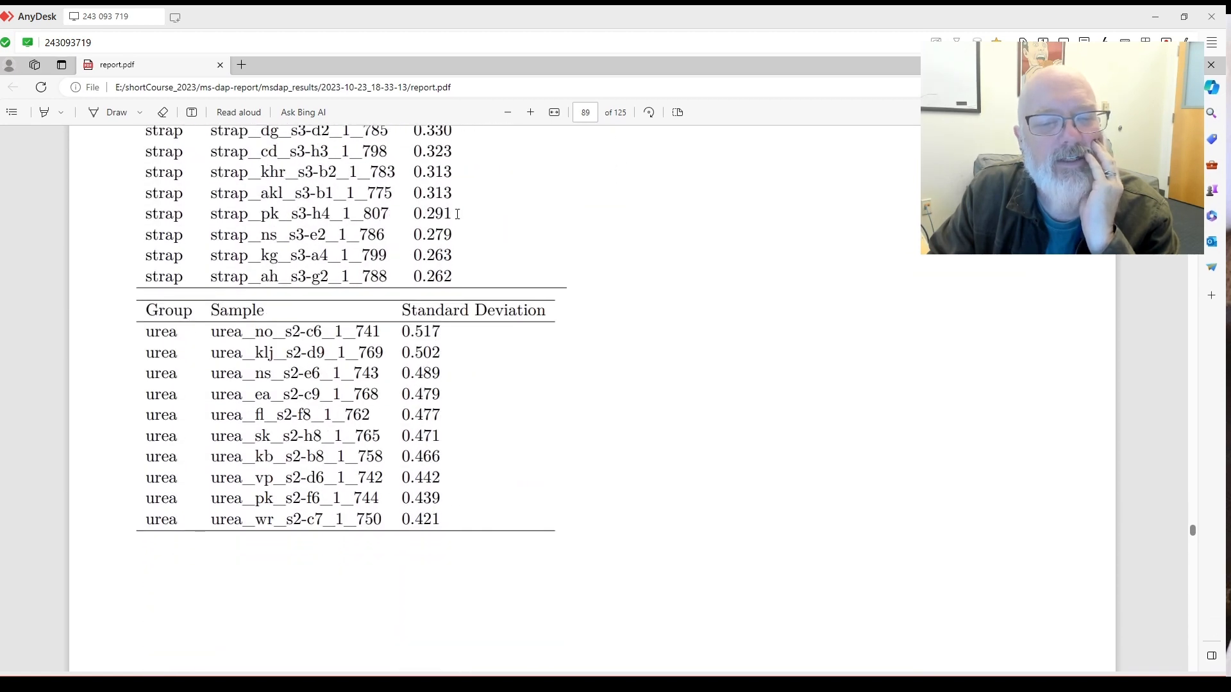
scroll(457, 214, down, 12)
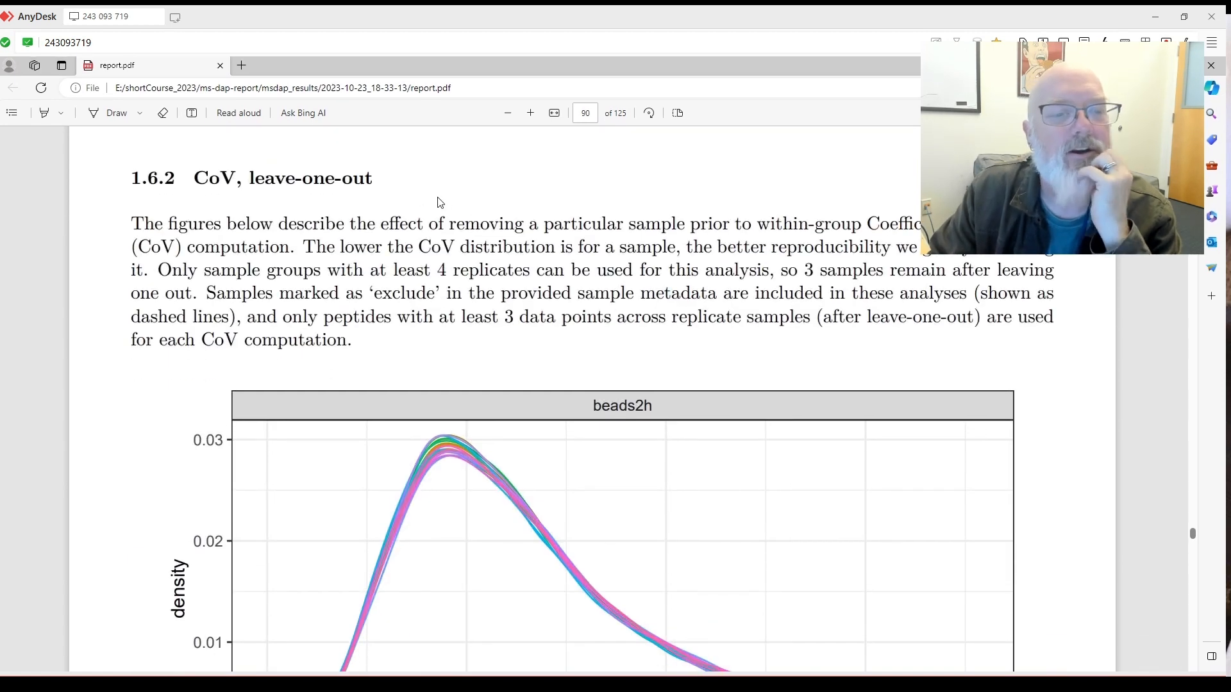
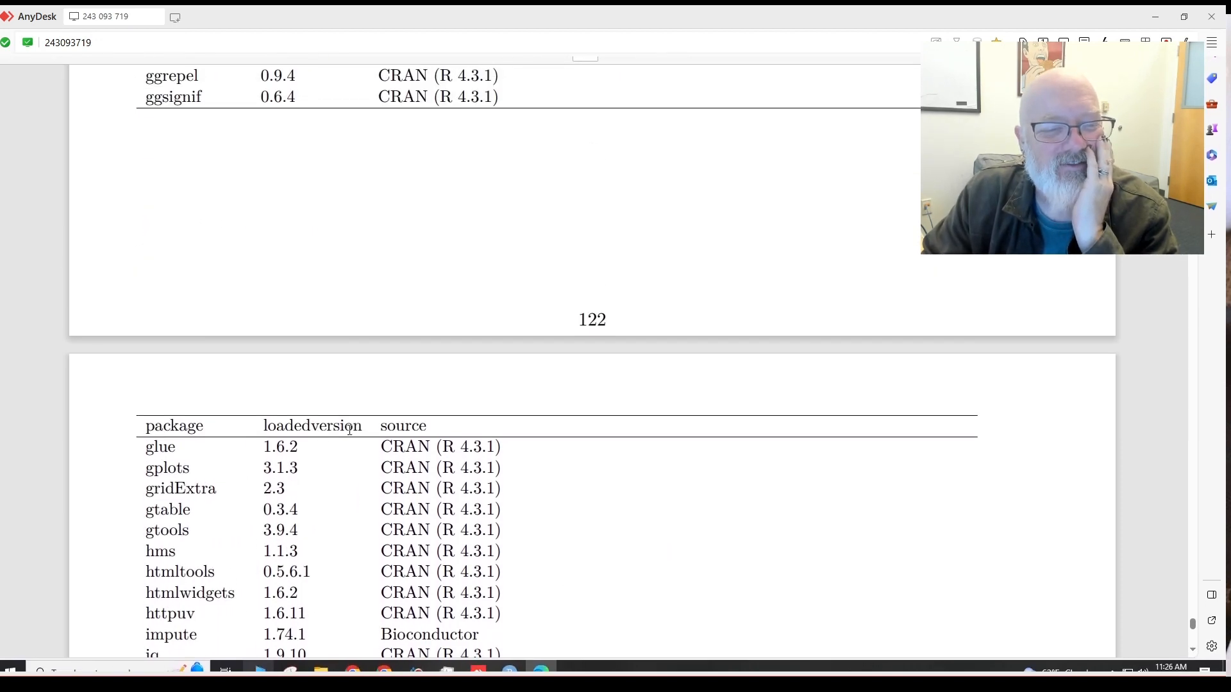
Select askpass's version number, 1.2.0, in the package table to check it.
scroll(343, 425, up, 10)
scroll(378, 384, up, 9)
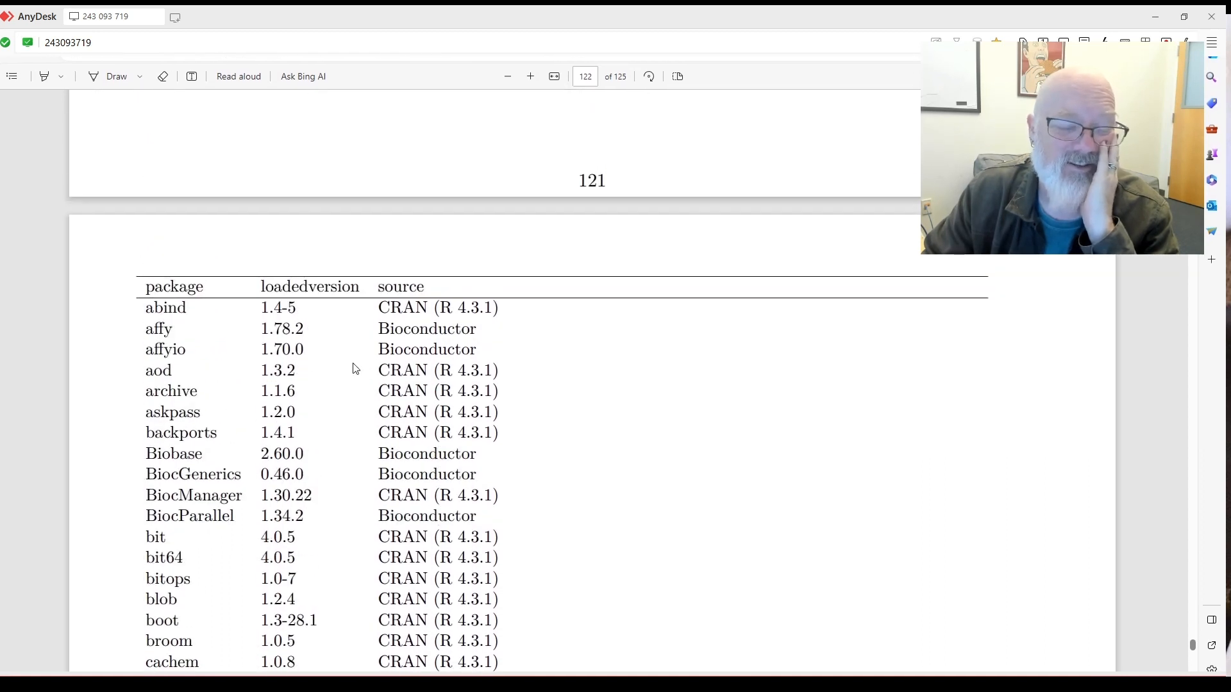
scroll(310, 385, down, 1)
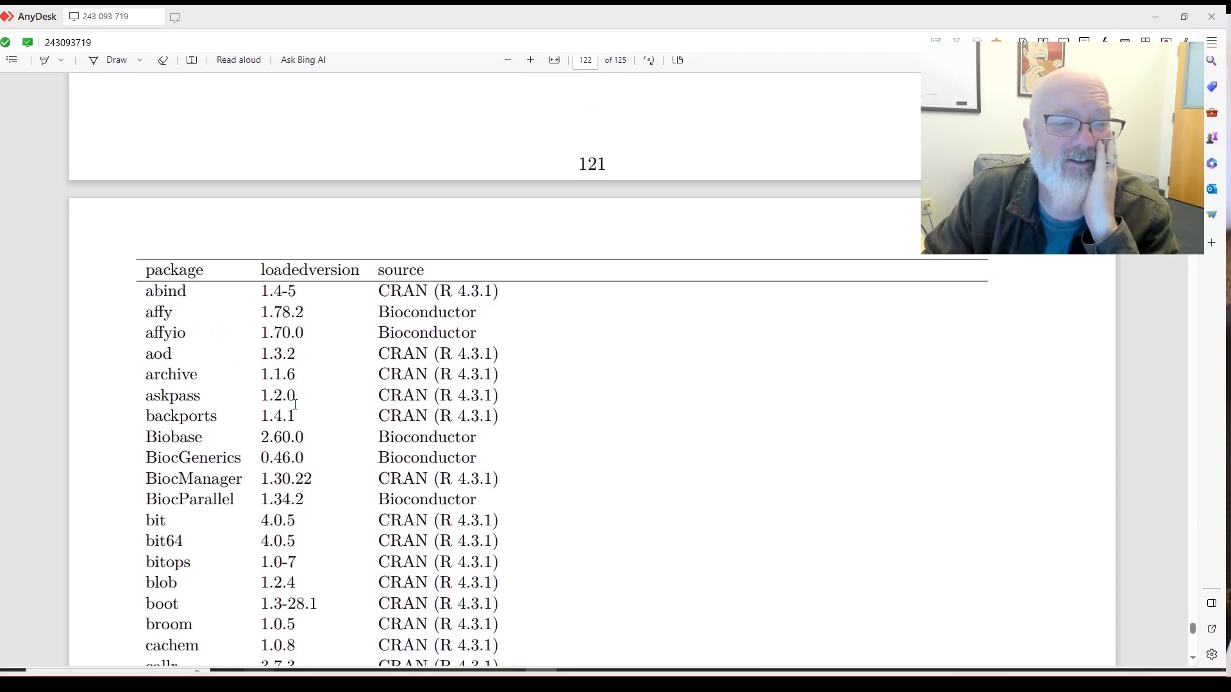
mouse_move(295, 403)
mouse_down()
mouse_move(254, 400)
mouse_move(298, 403)
mouse_up()
click(251, 402)
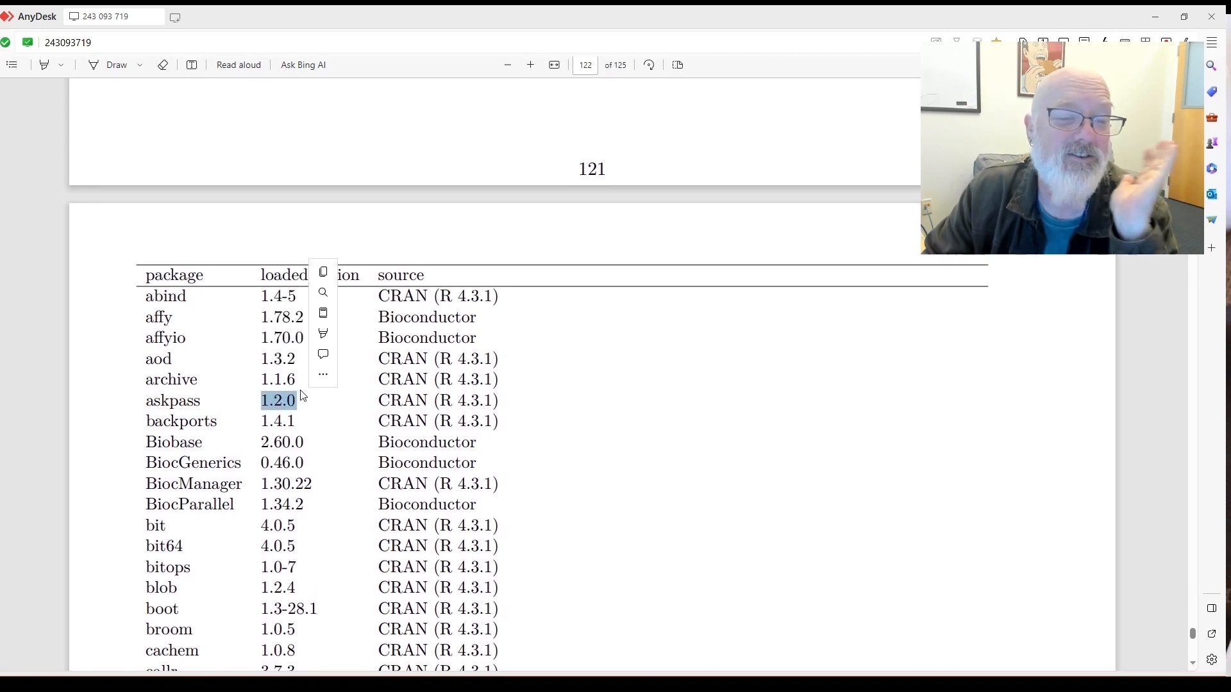
click(314, 411)
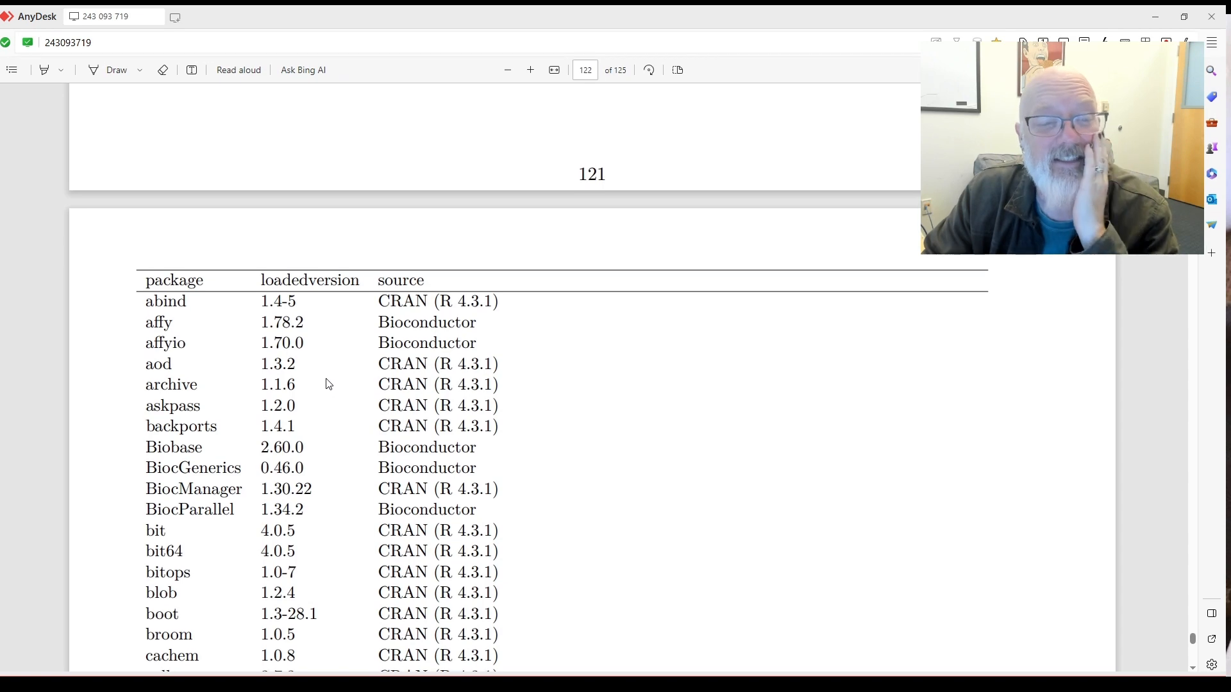
Check bit's version 4.0.5, then scroll on to the report's final page, 125.
scroll(328, 383, down, 2)
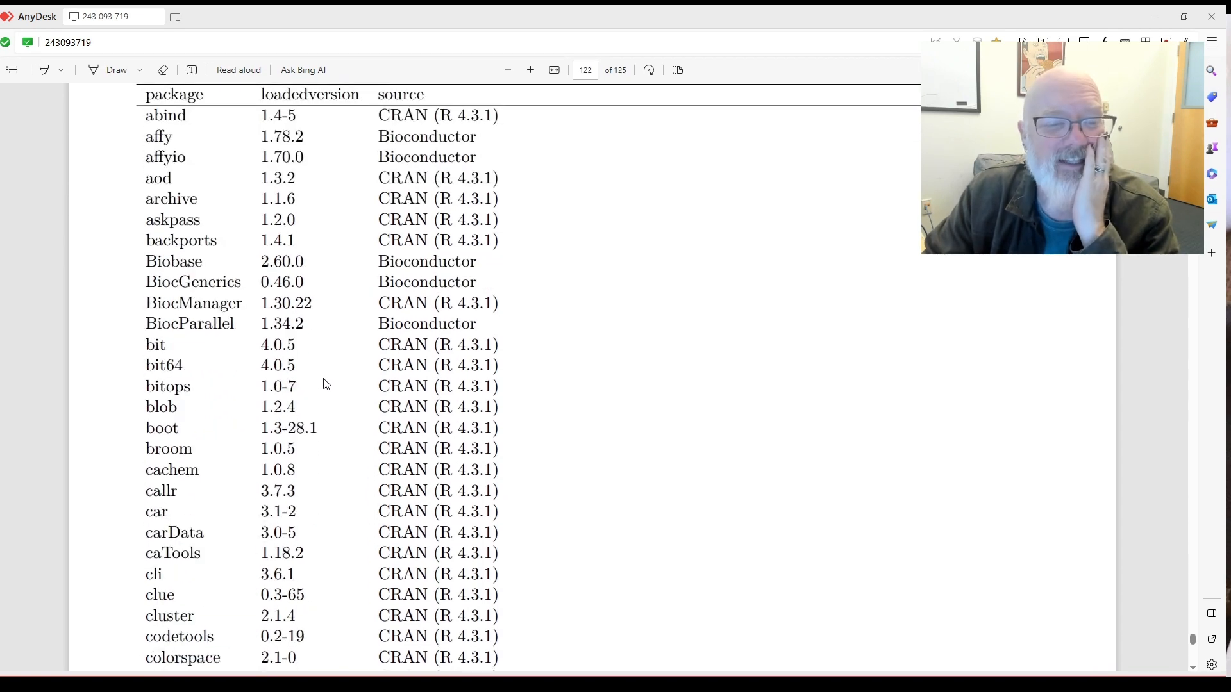
double_click(301, 426)
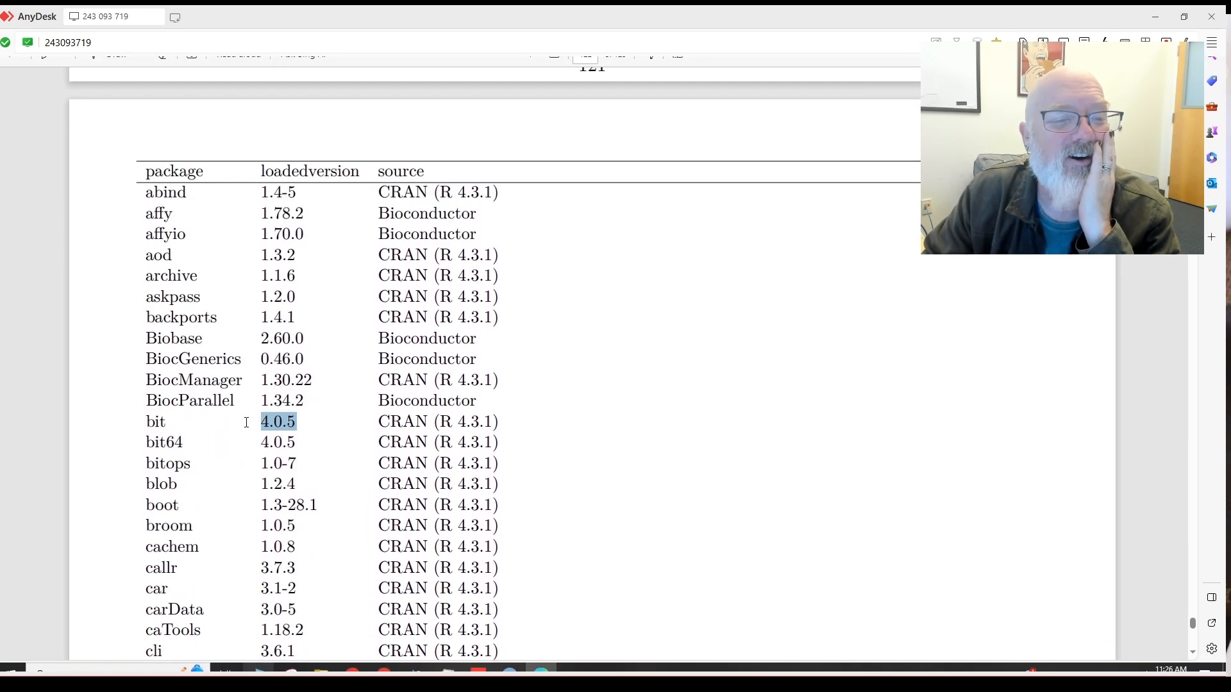
click(179, 423)
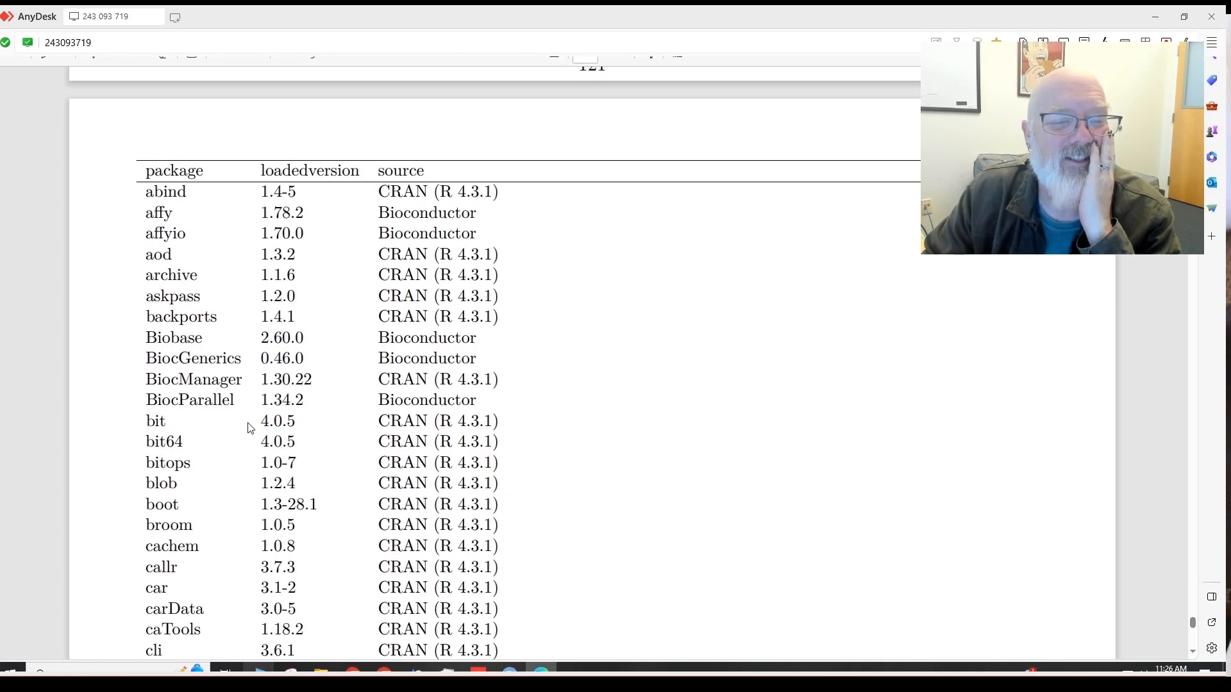
double_click(301, 422)
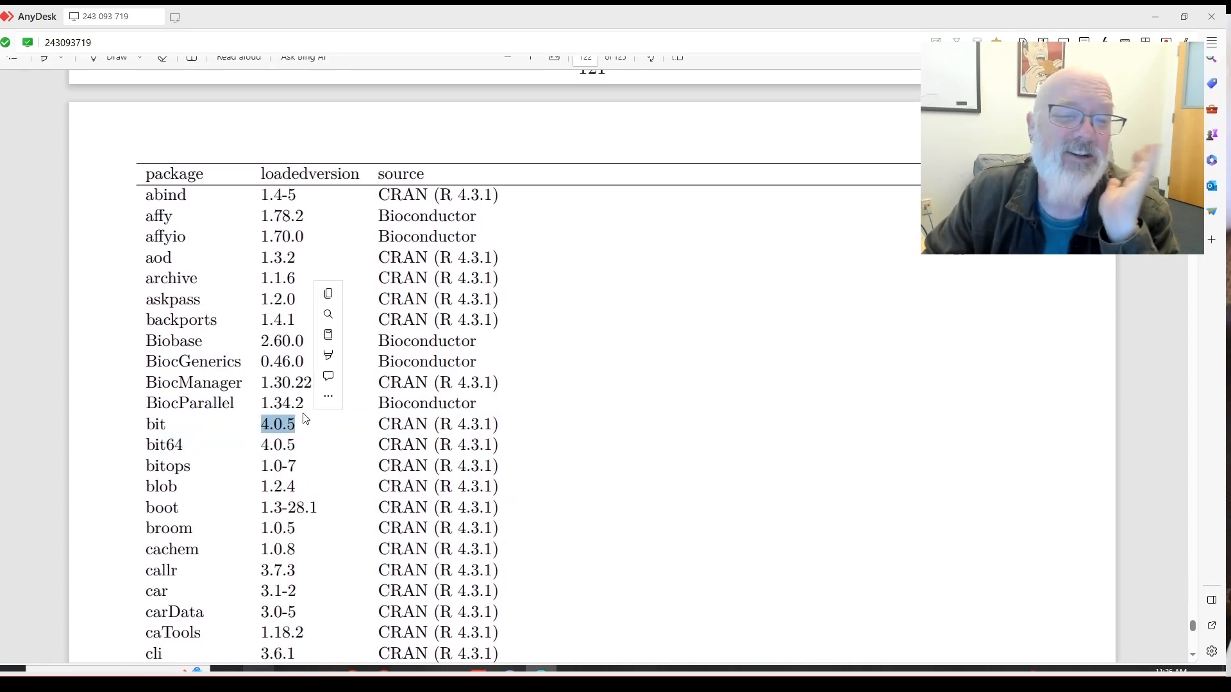
click(591, 421)
scroll(591, 421, down, 15)
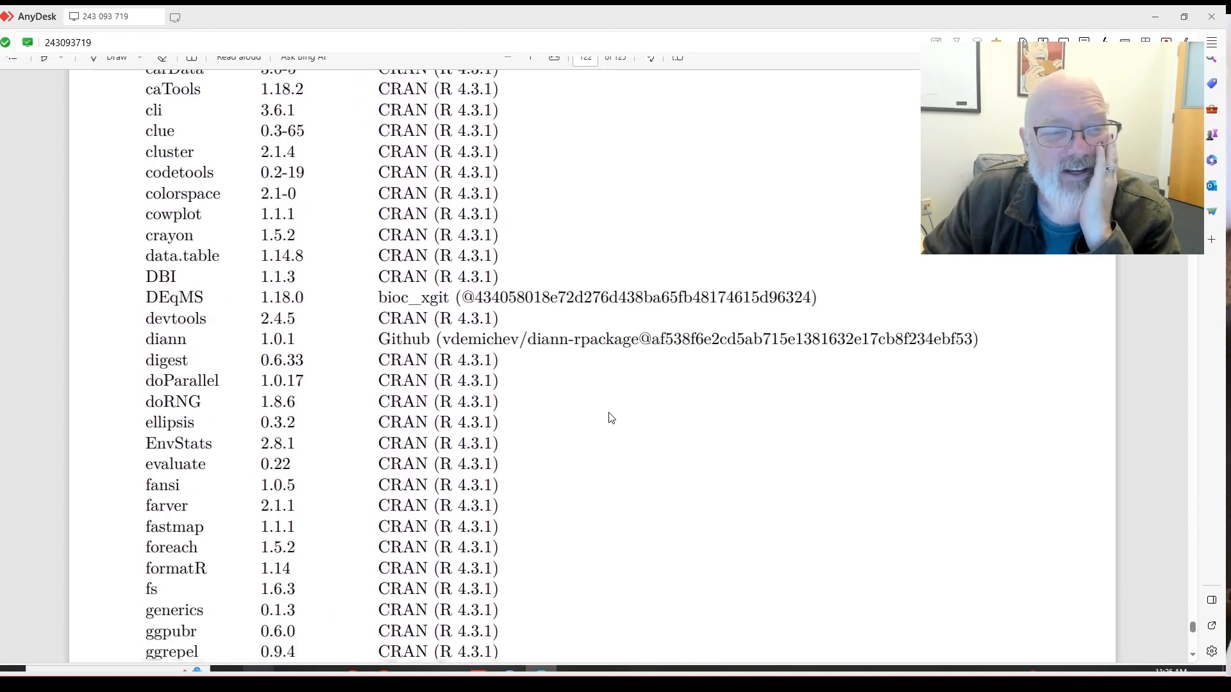
scroll(631, 411, down, 20)
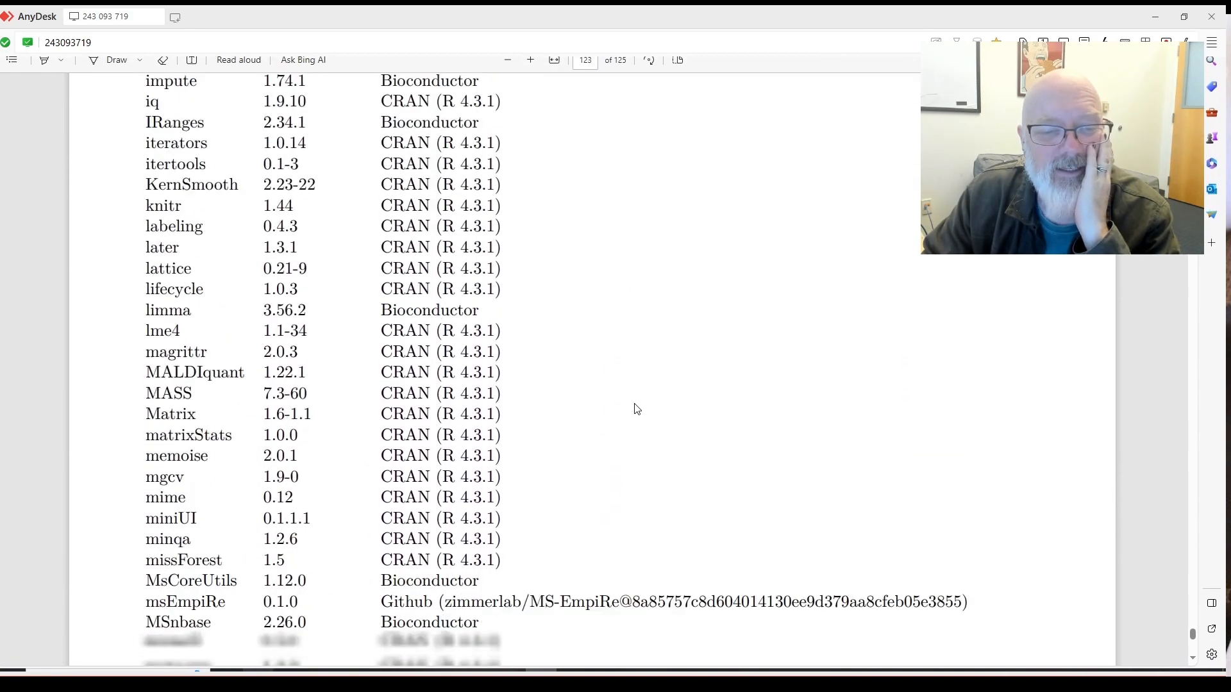
scroll(644, 404, down, 20)
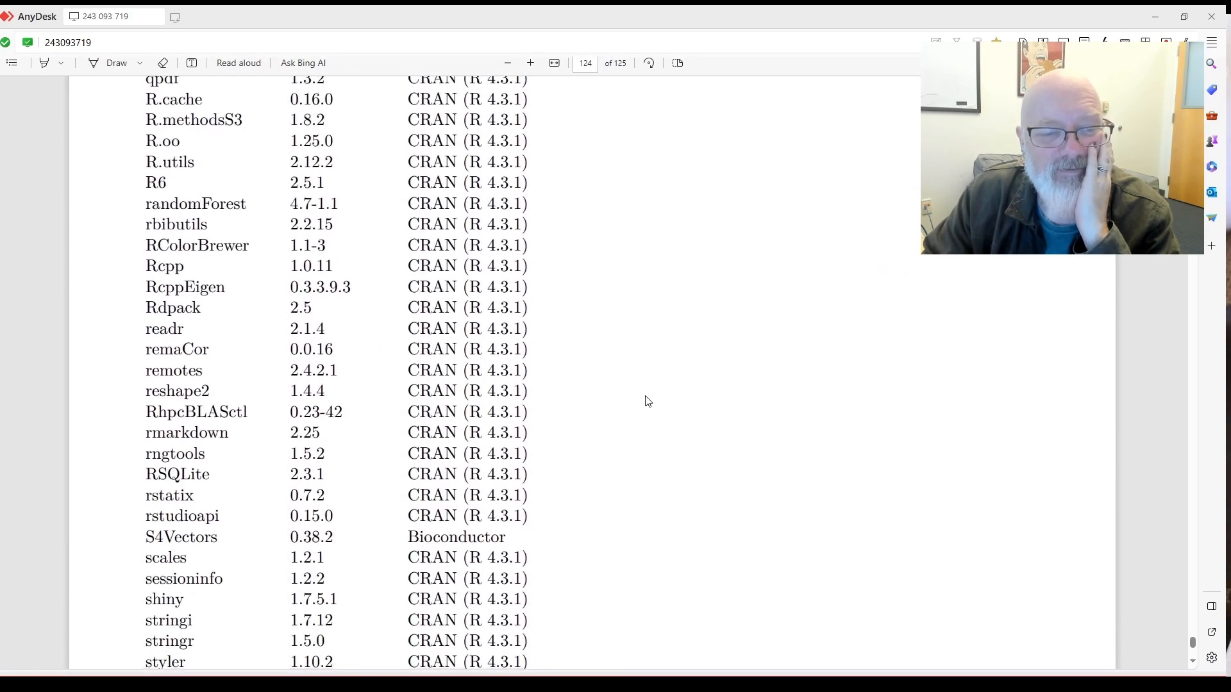
scroll(655, 390, down, 10)
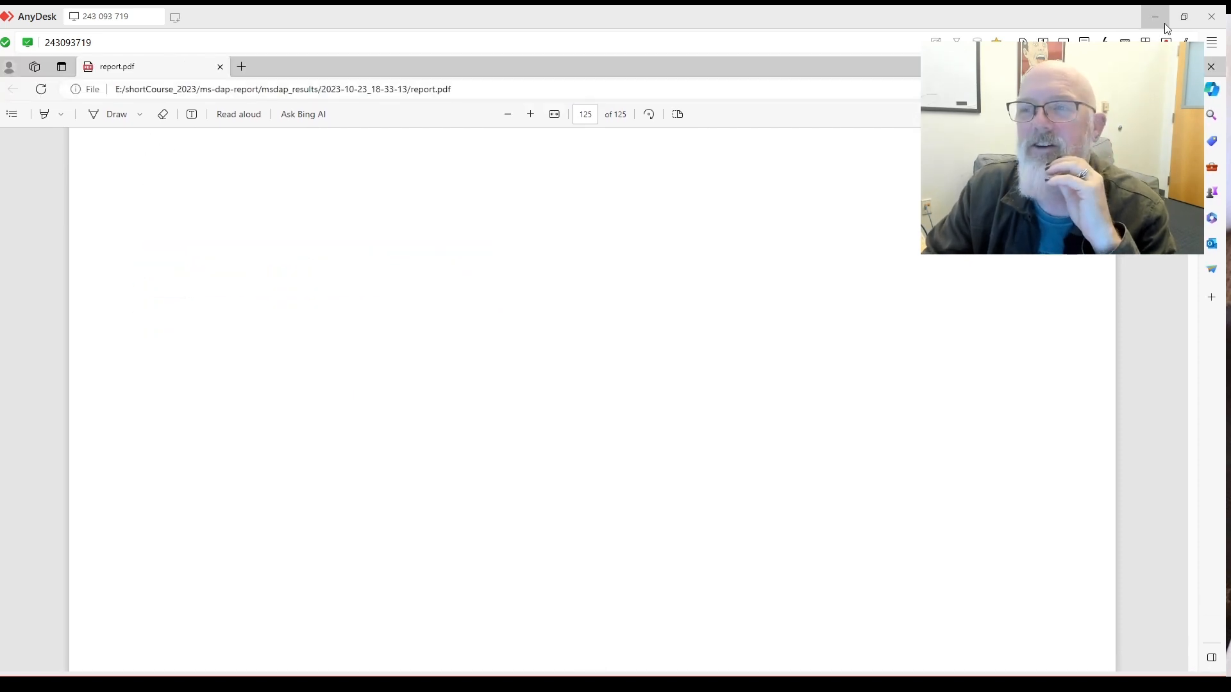
Close the PDF report and add filters to the samples.xlsx header row A1:P1.
click(1222, 68)
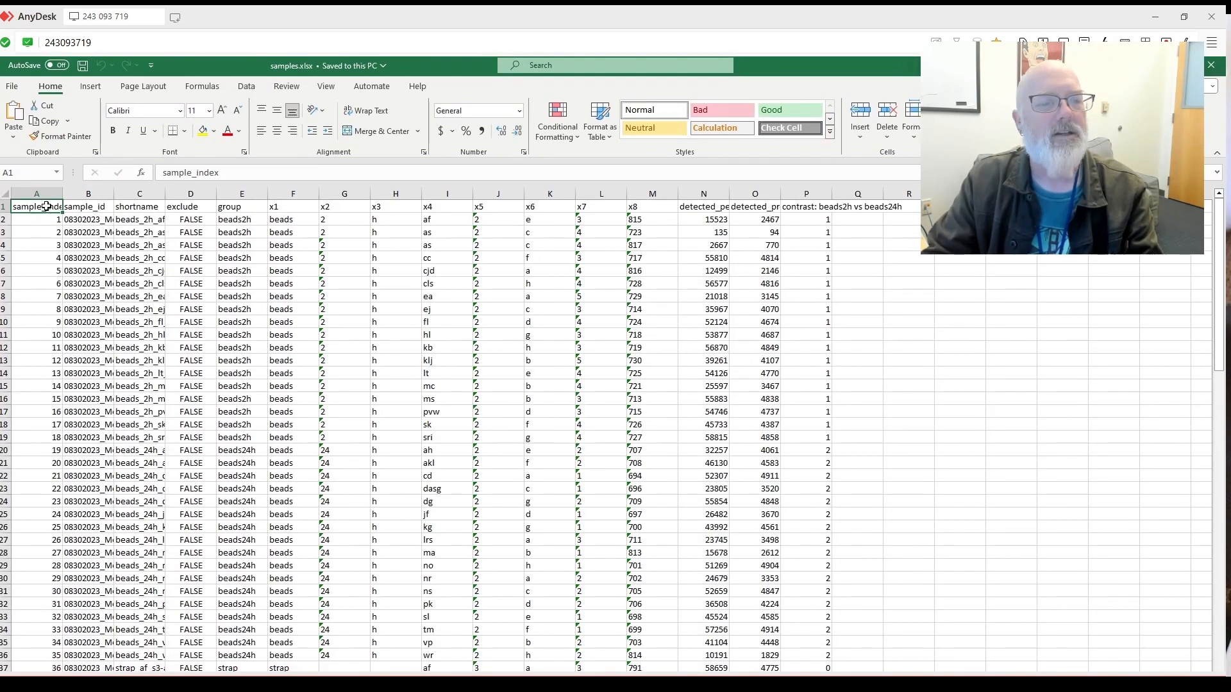
mouse_move(42, 203)
mouse_down()
mouse_move(865, 186)
mouse_move(797, 172)
mouse_up()
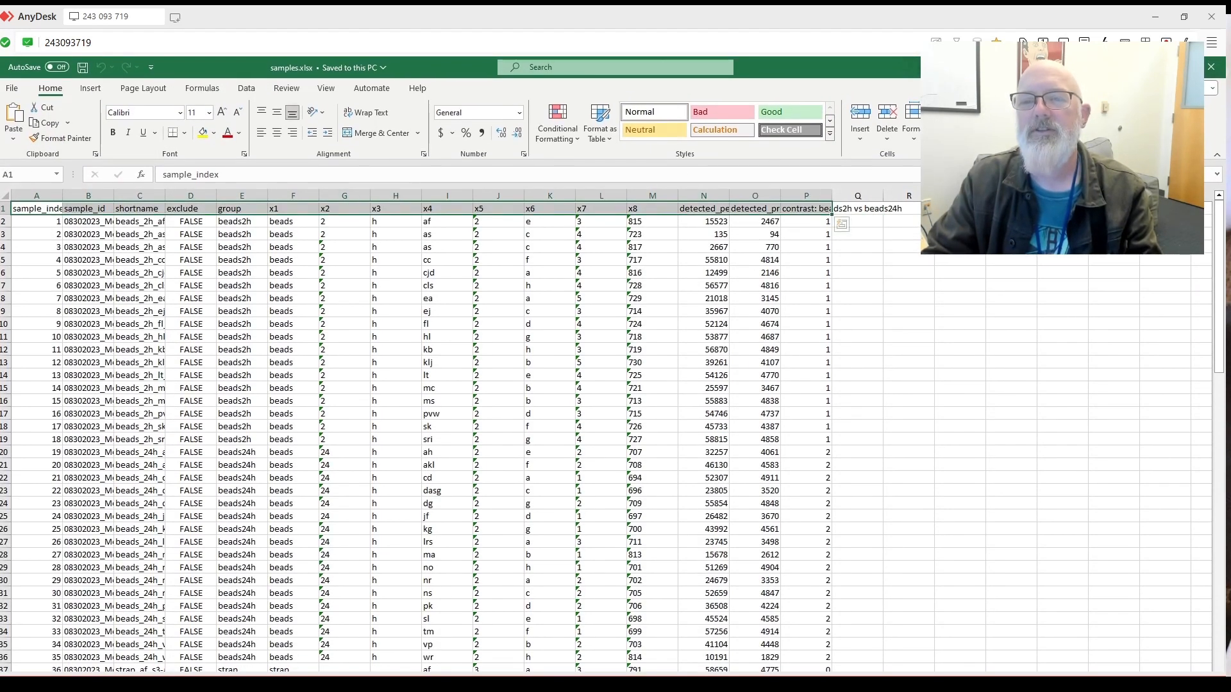
key(ctrl+shift+l)
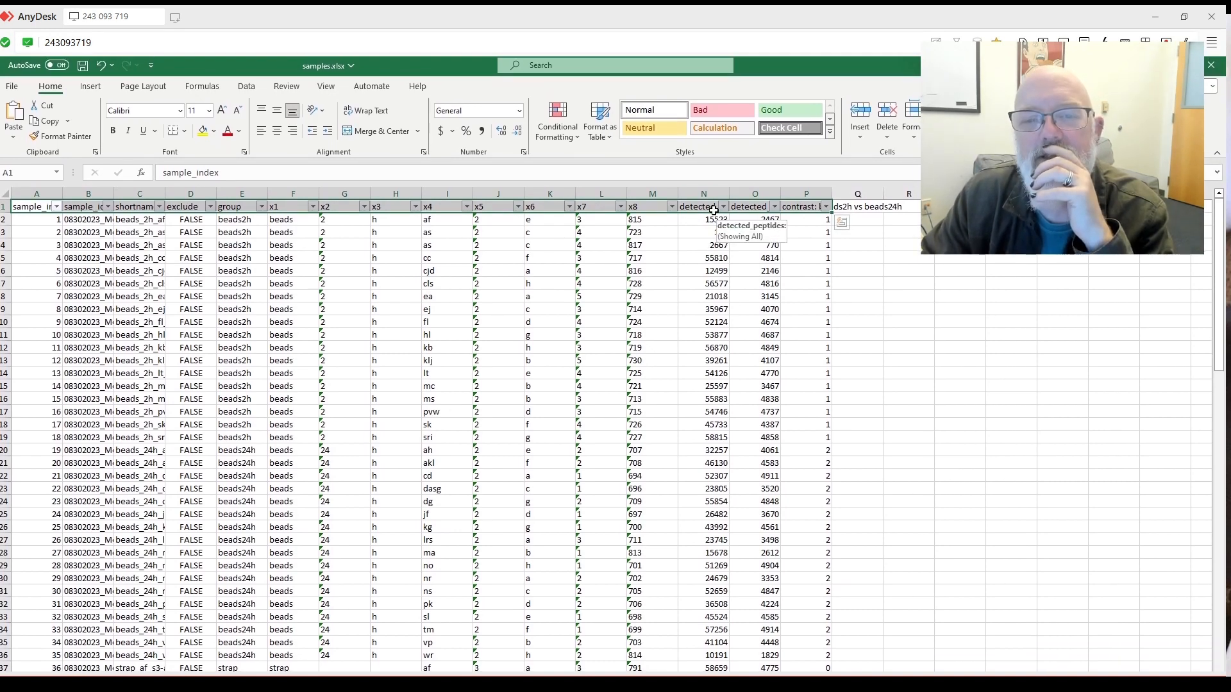
Autofit the detected_peptides and detected_proteins columns and sort by detected_peptides ascending.
double_click(730, 193)
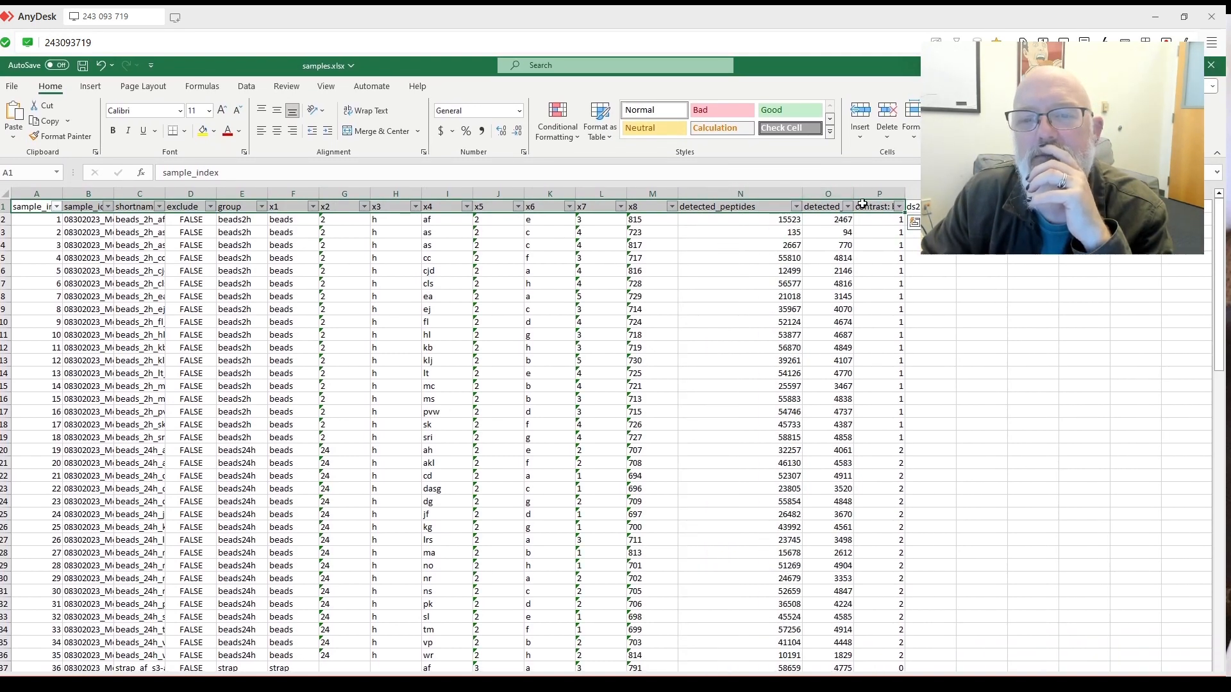
double_click(853, 193)
click(796, 207)
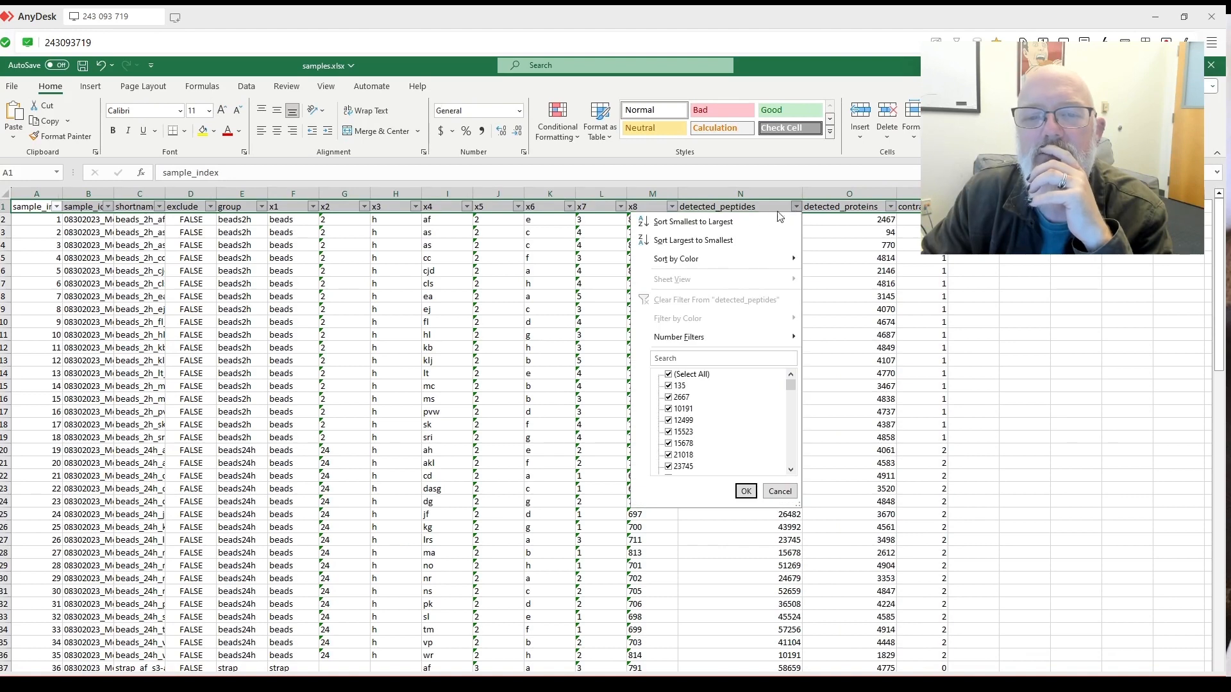
click(752, 221)
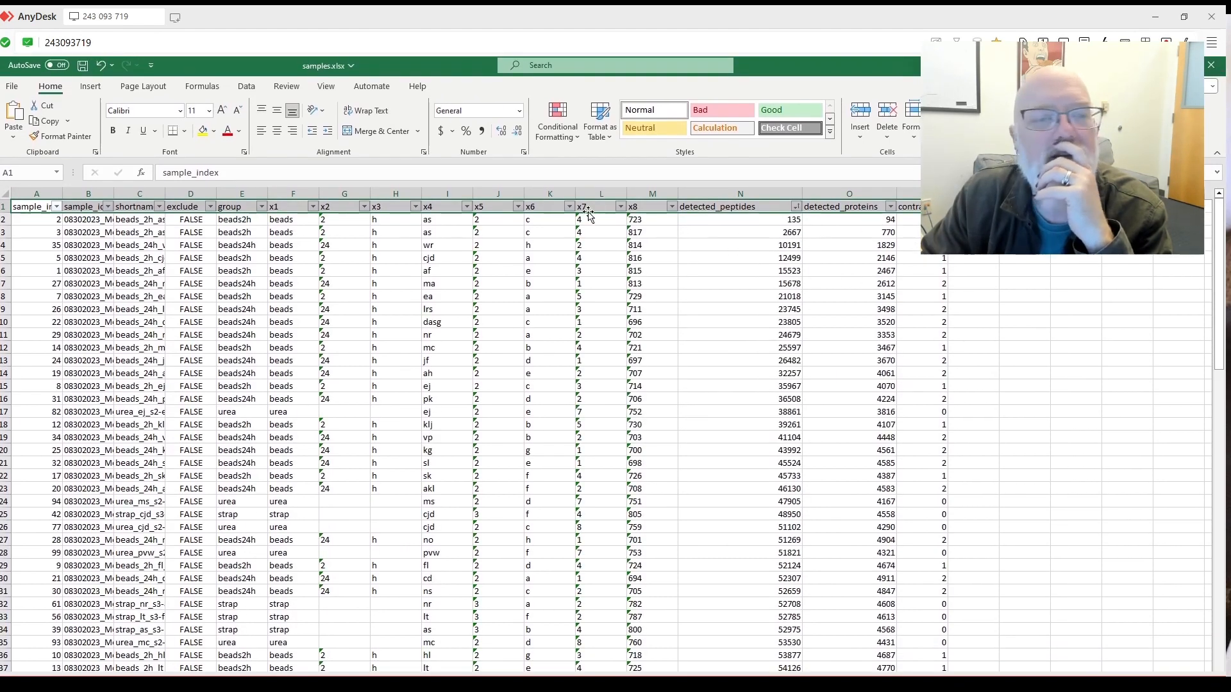
Set exclude to TRUE for the samples with 135, 2667 and 10191 detected peptides.
click(195, 220)
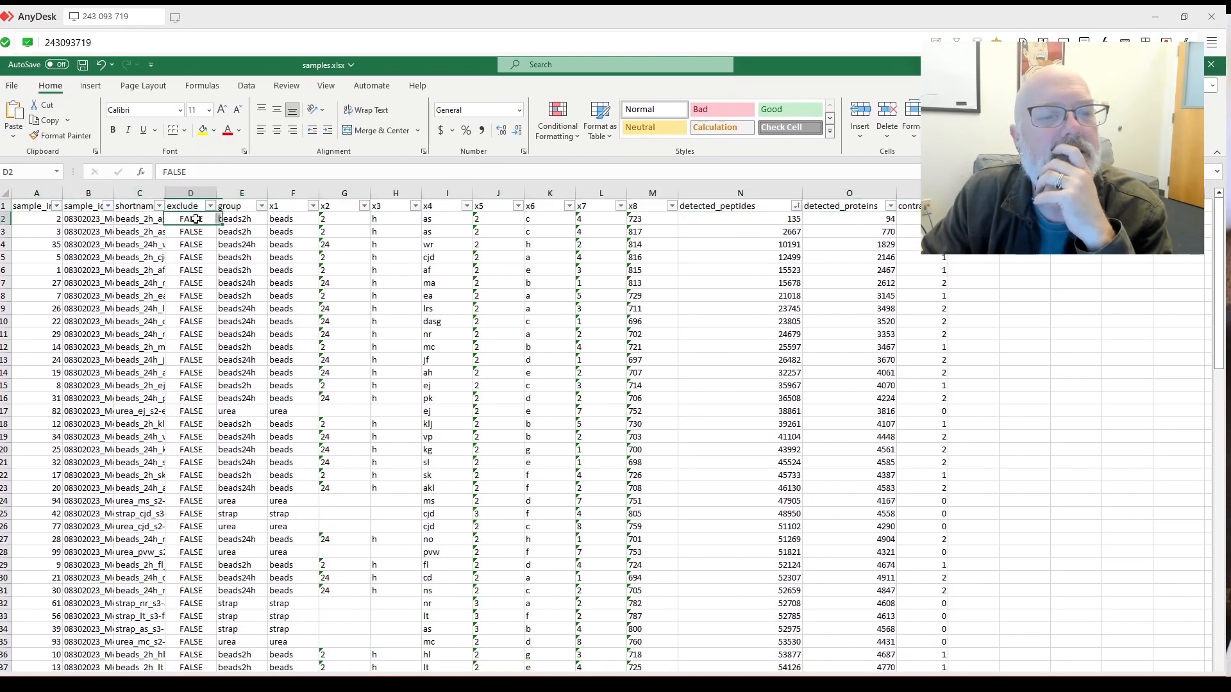
text(TRU)
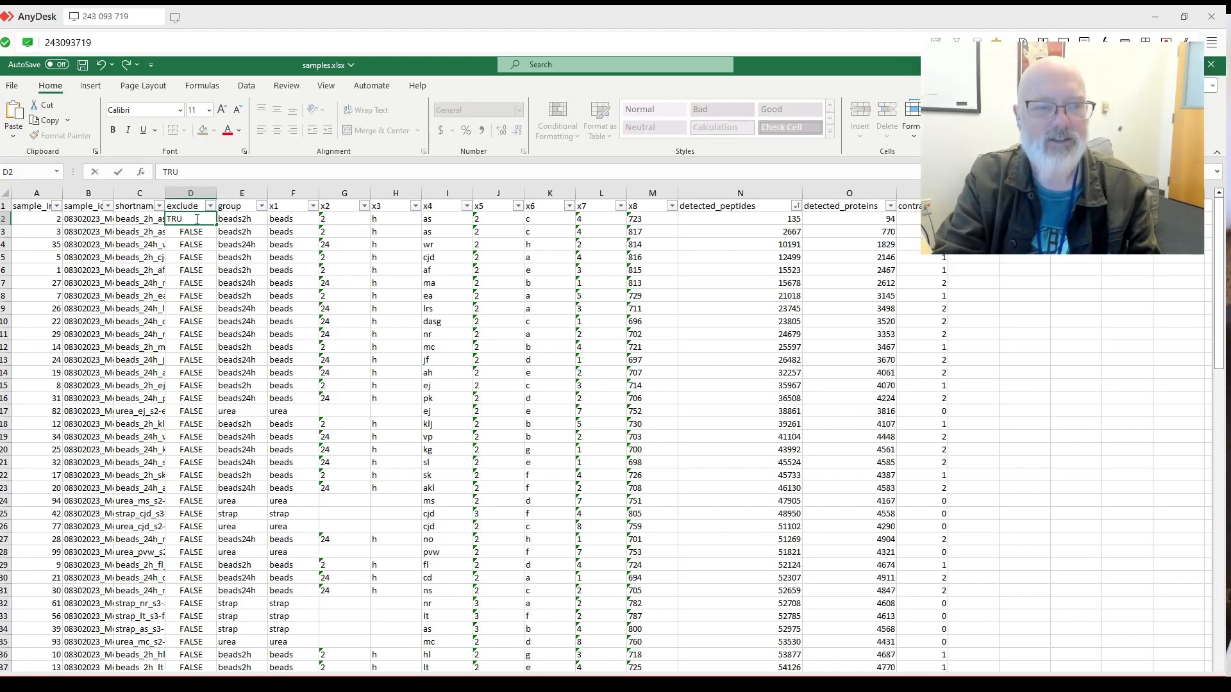
key(Return)
key(Return)
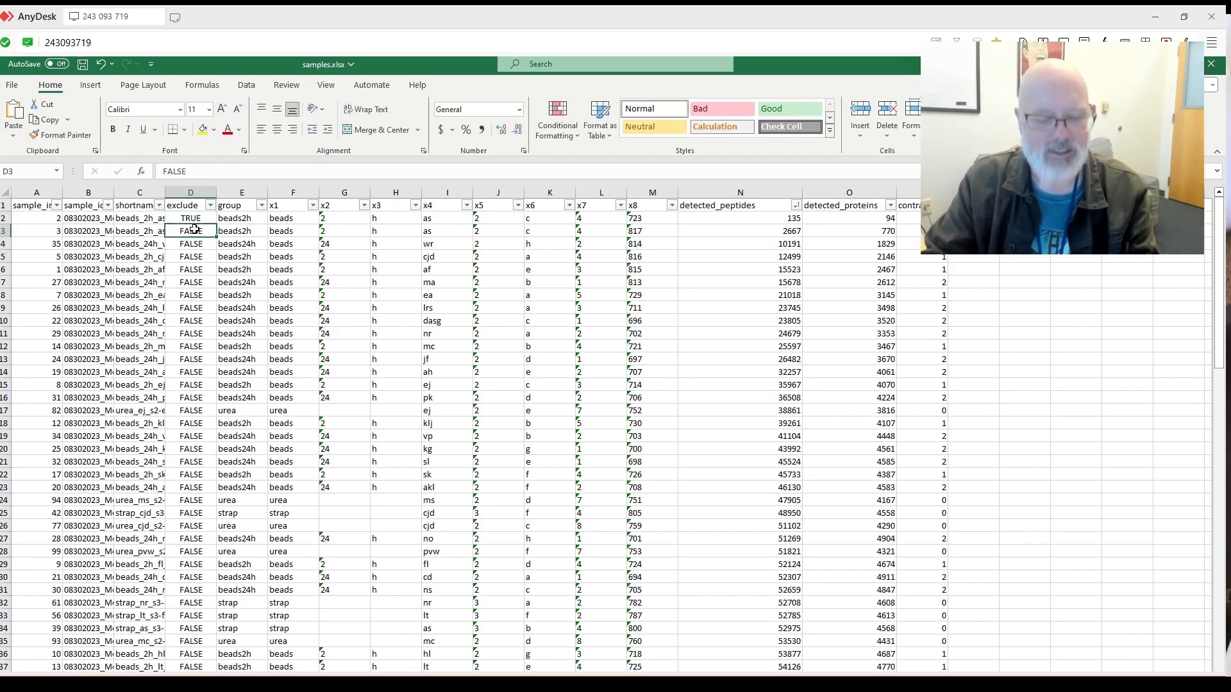
key(Return)
key(Return)
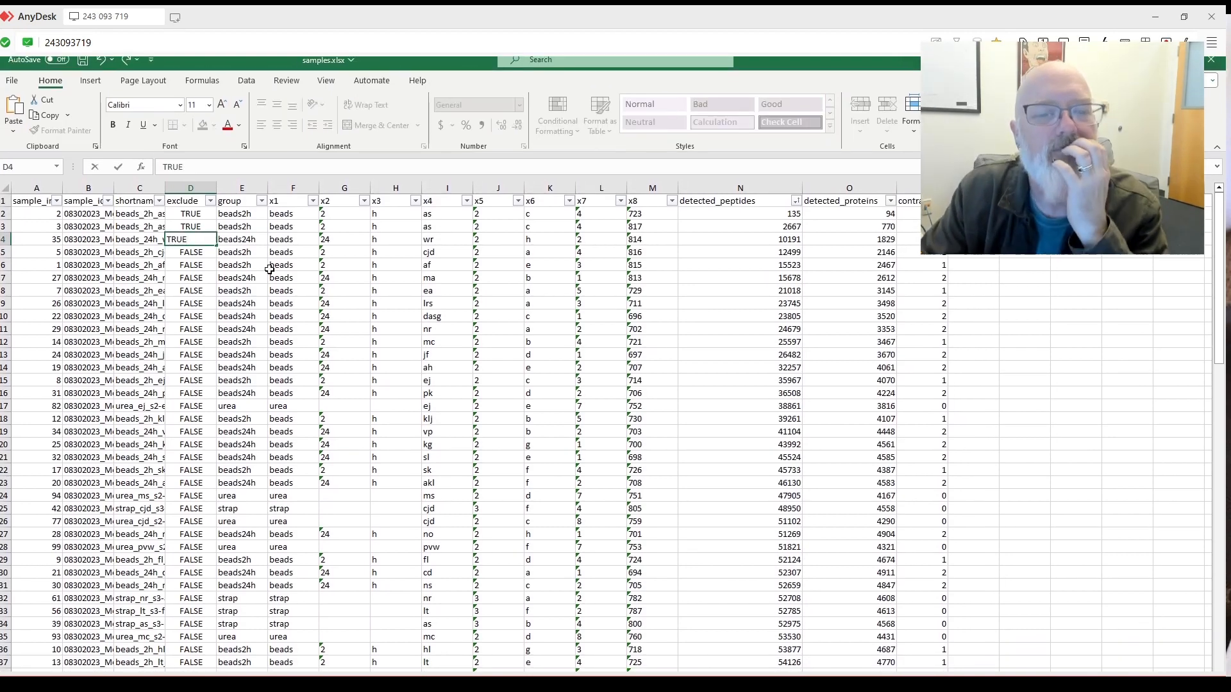
click(261, 304)
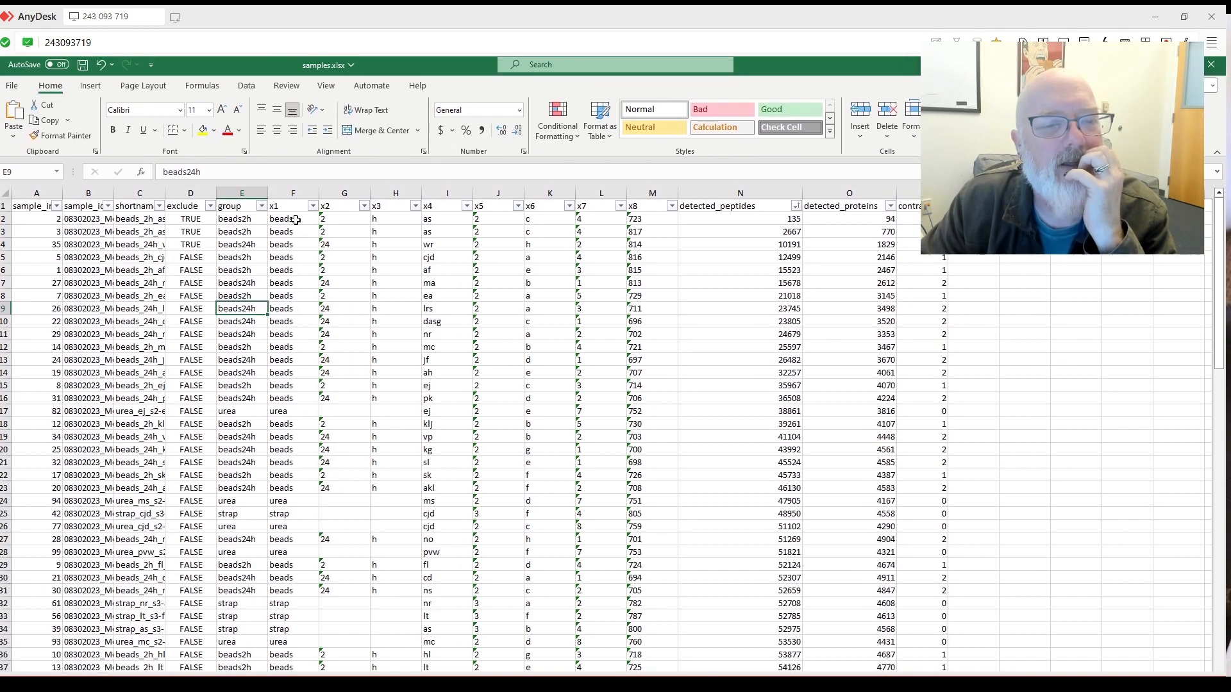
click(290, 201)
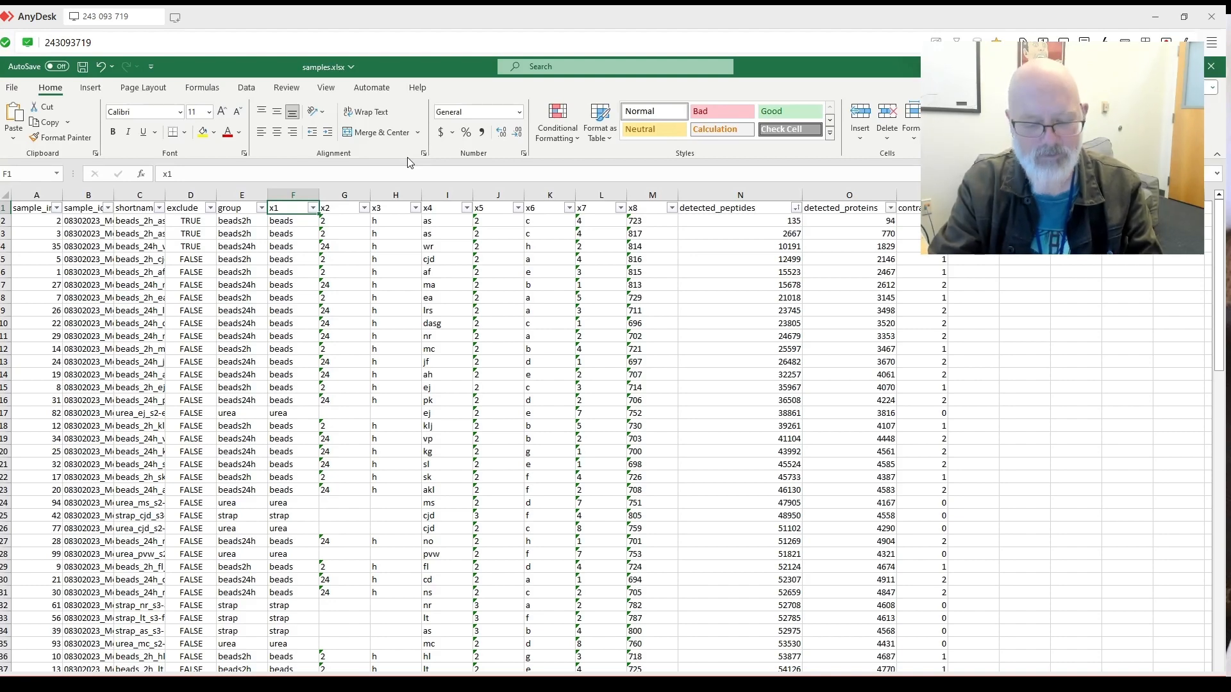
Rename the x1 header to sample_prep and widen column F to fit it.
text(strap)
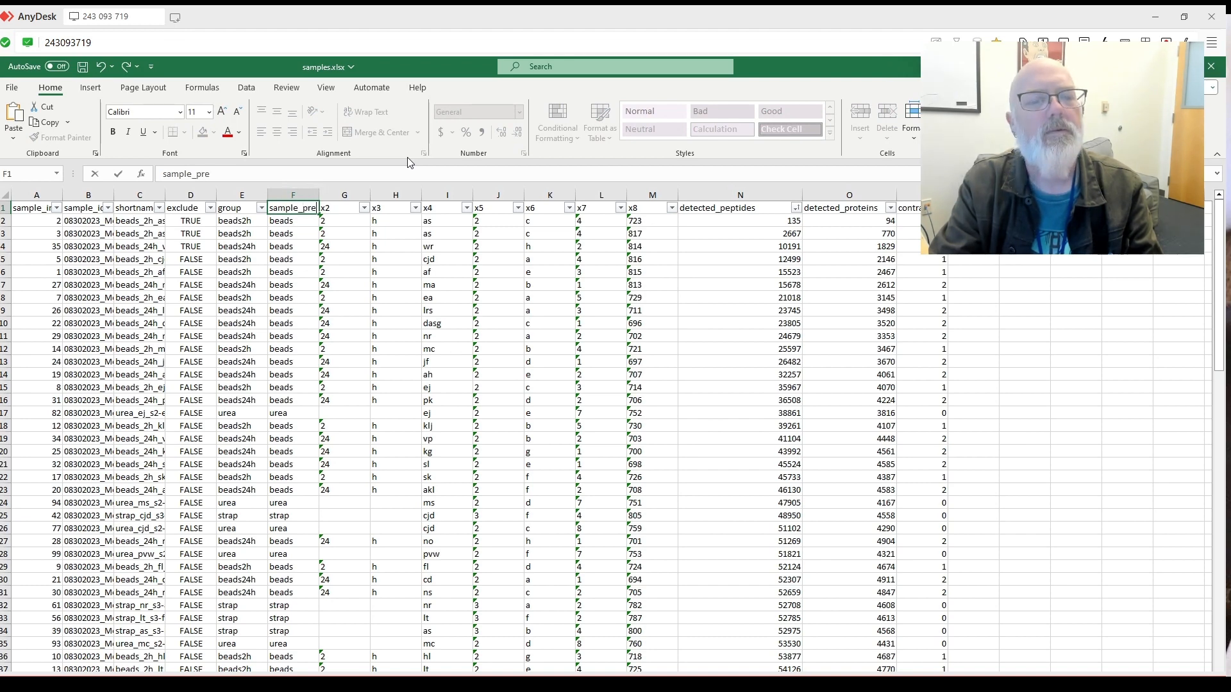
click(398, 284)
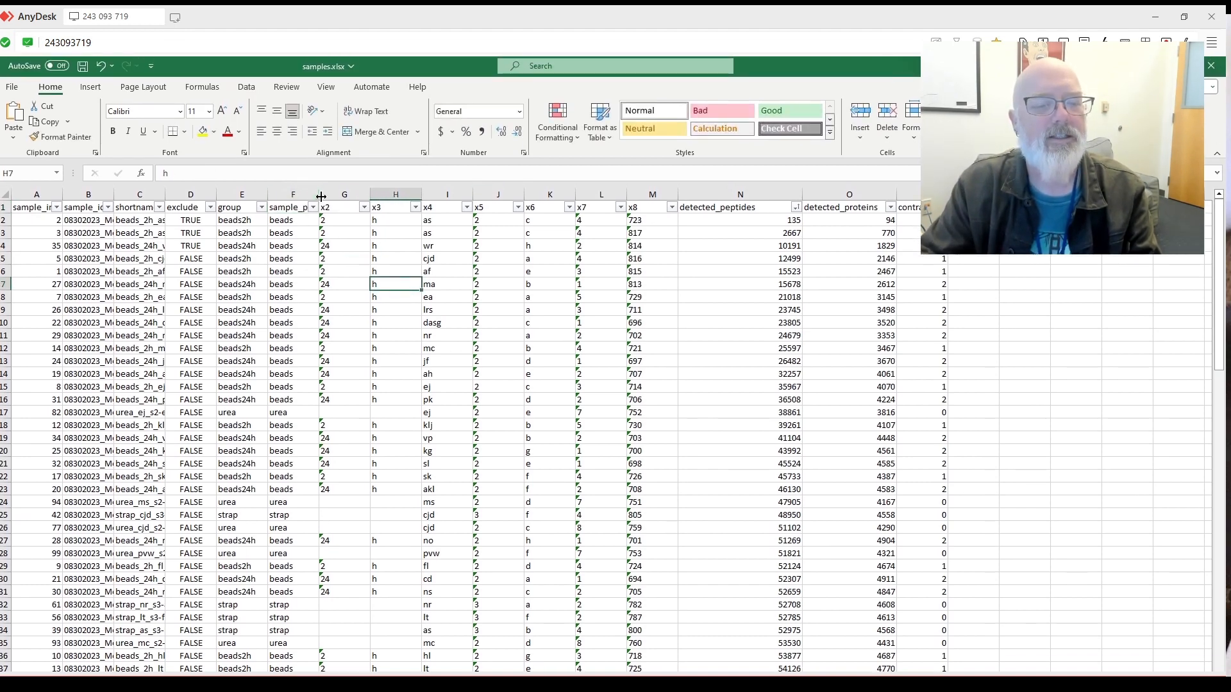
click(304, 195)
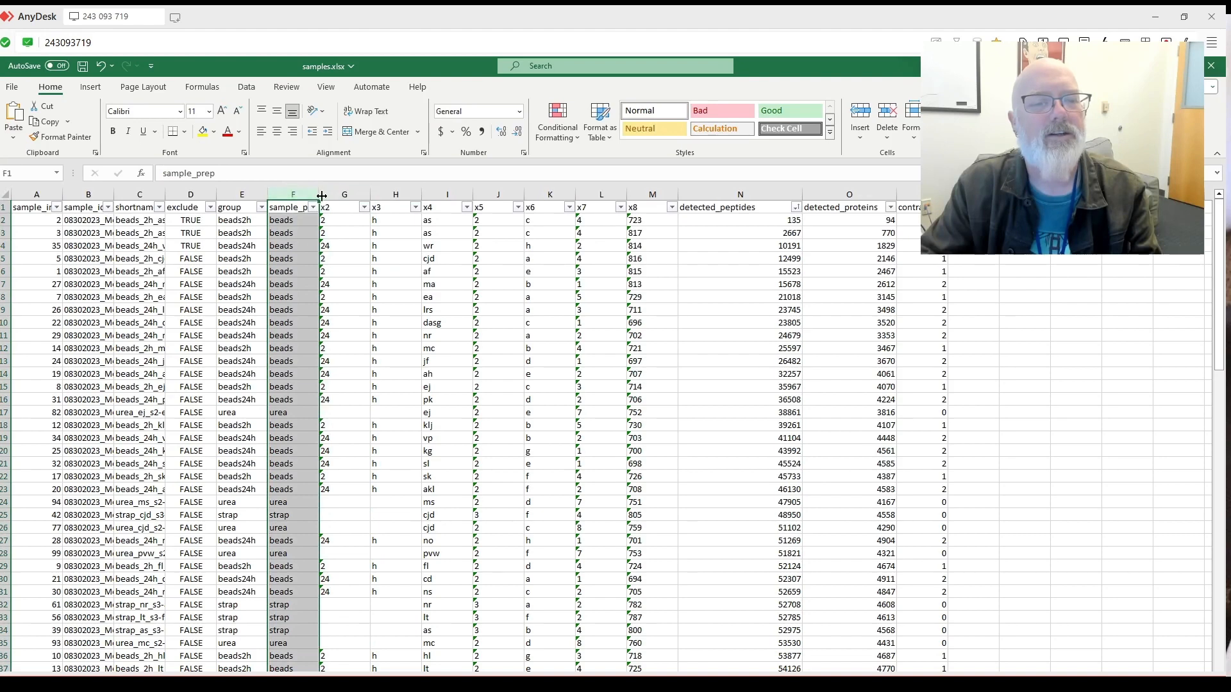
drag(343, 203, 350, 202)
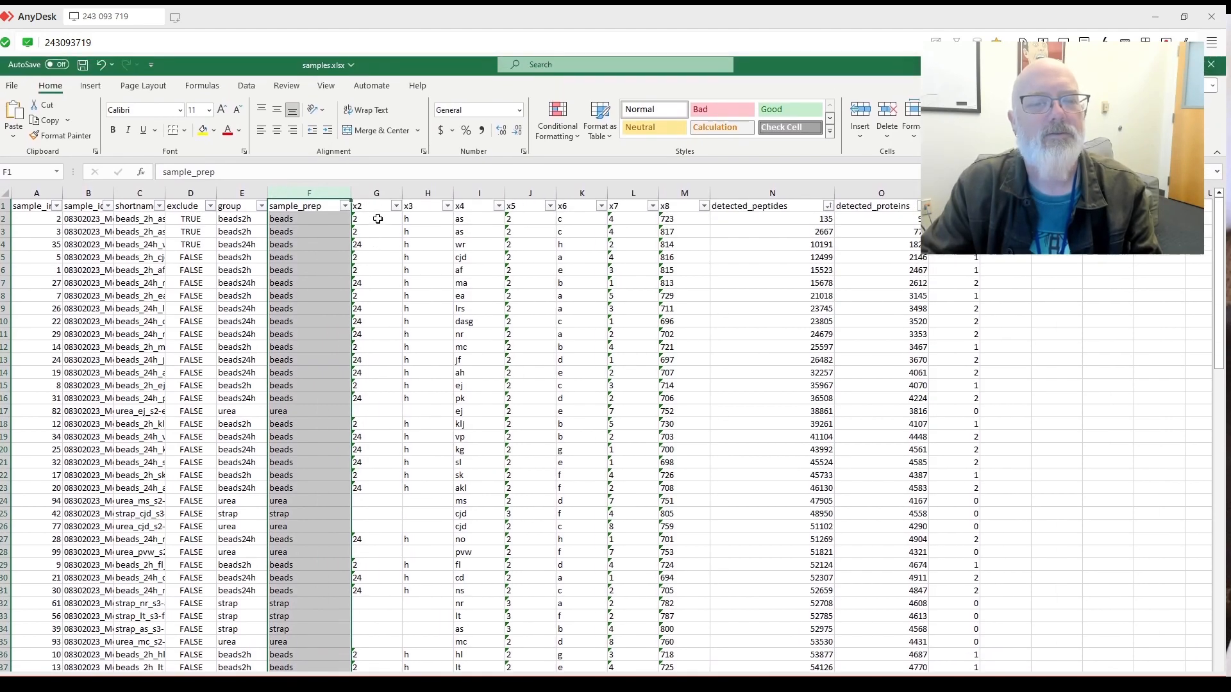
Rename G1 to Time, sort by Time ascending, and fill the blank Time cells with a series.
click(375, 204)
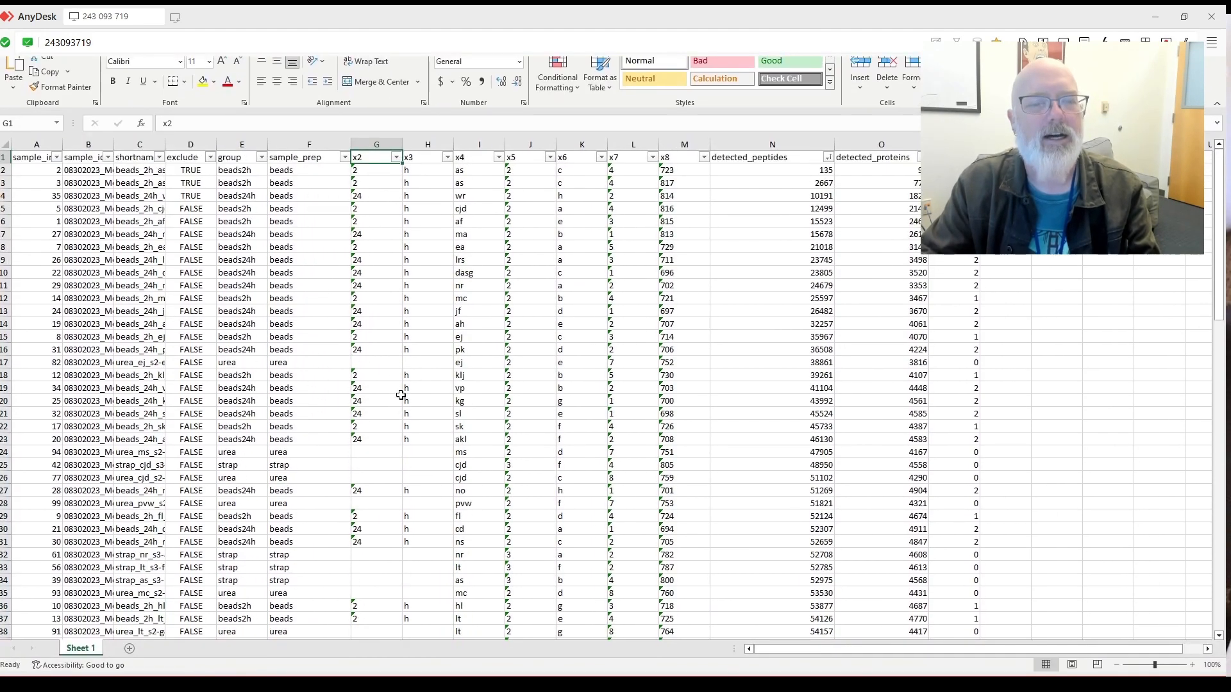
text(Time)
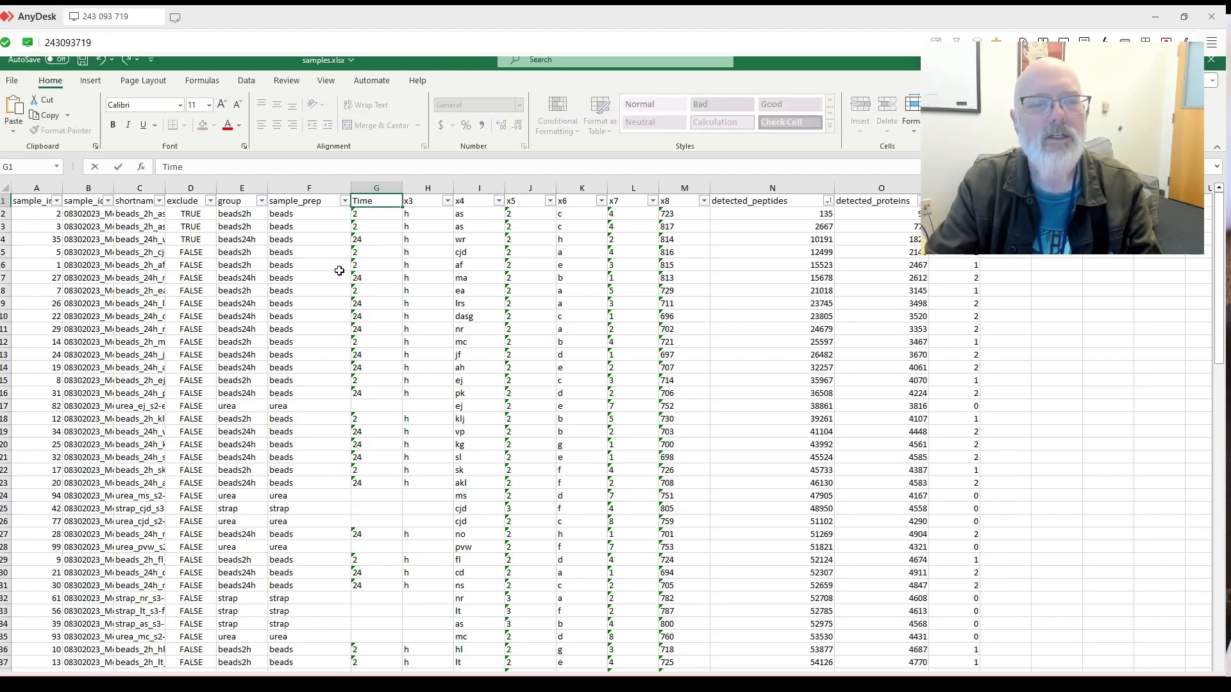
click(361, 299)
scroll(366, 297, down, 4)
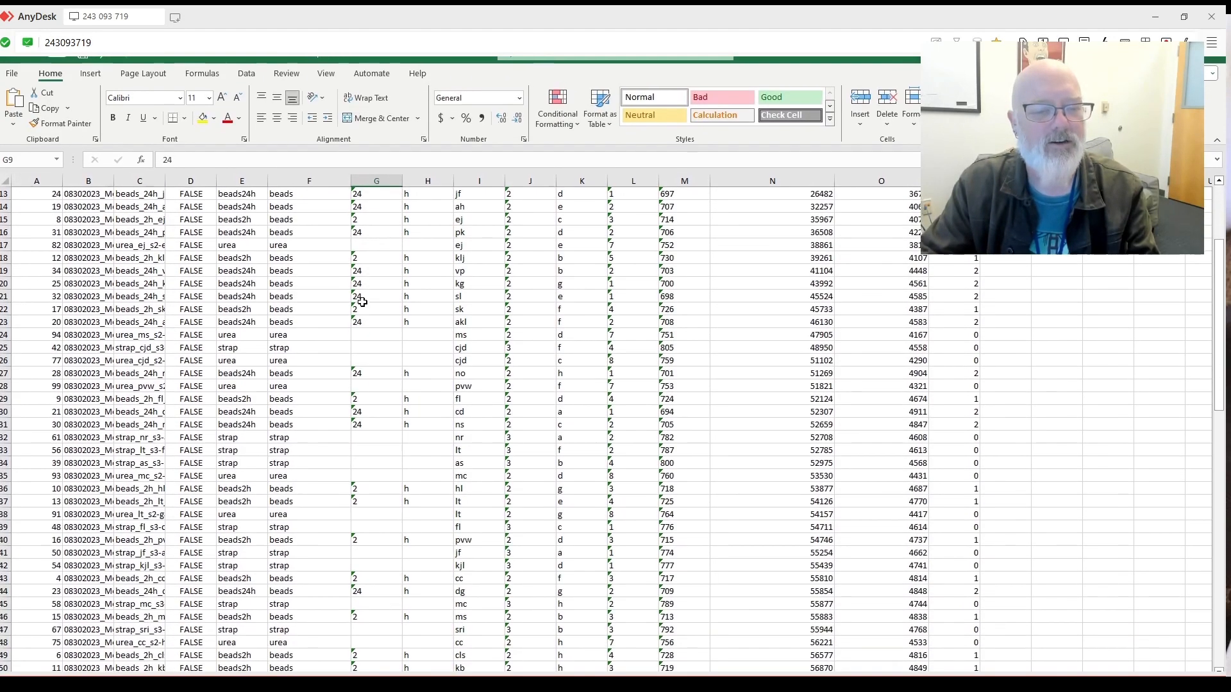
scroll(353, 332, up, 4)
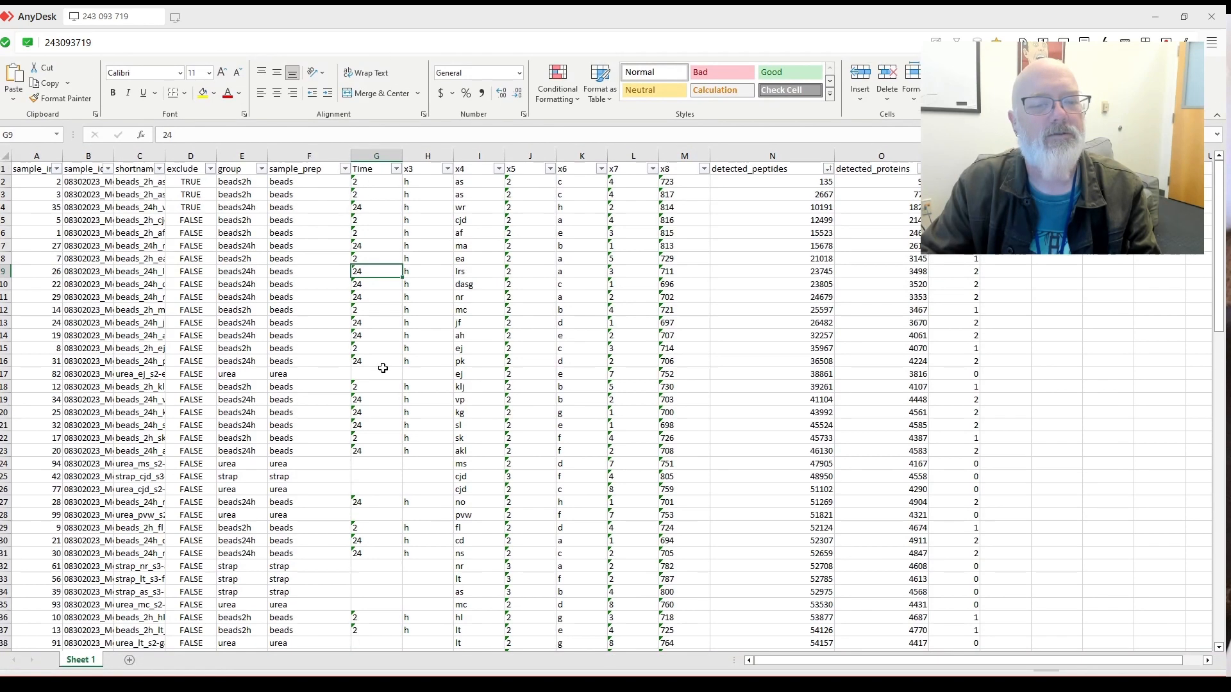
click(378, 372)
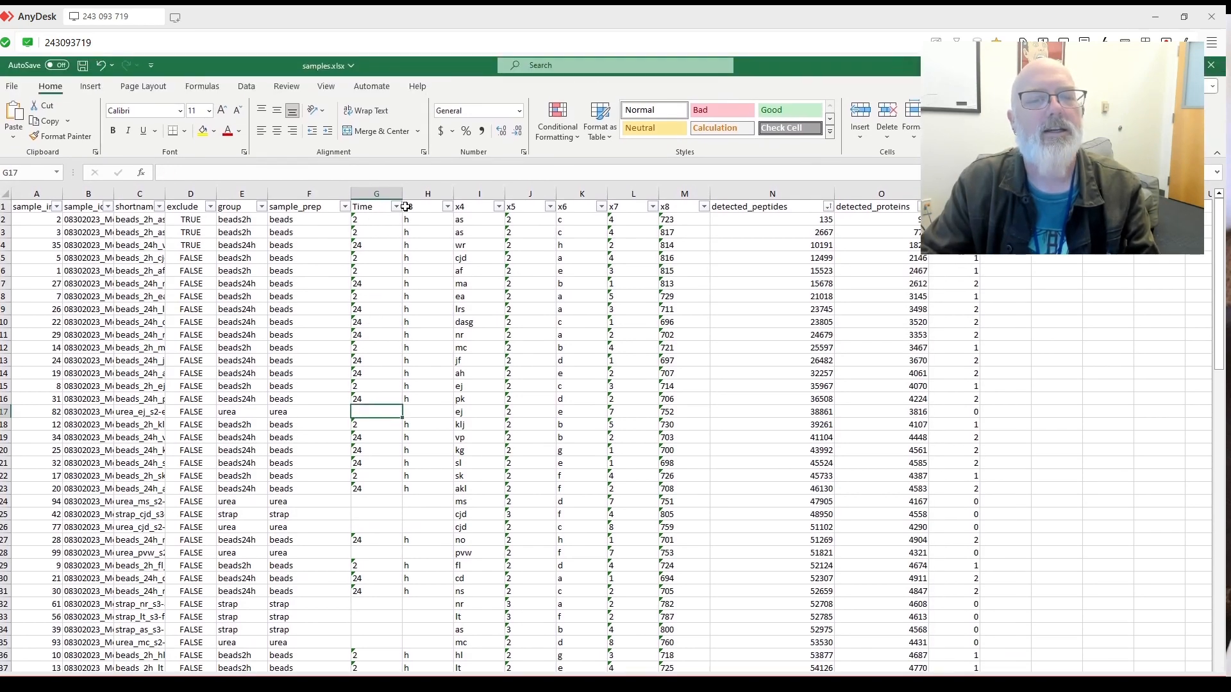
click(398, 207)
click(365, 225)
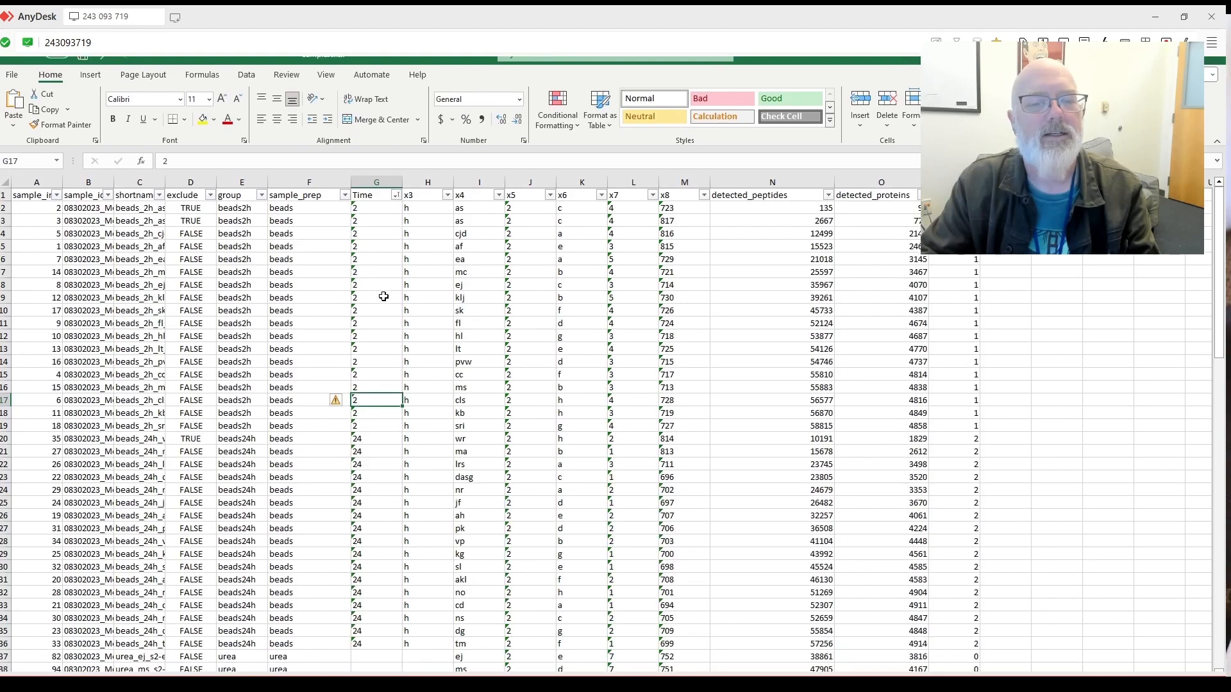
scroll(390, 348, down, 5)
click(391, 441)
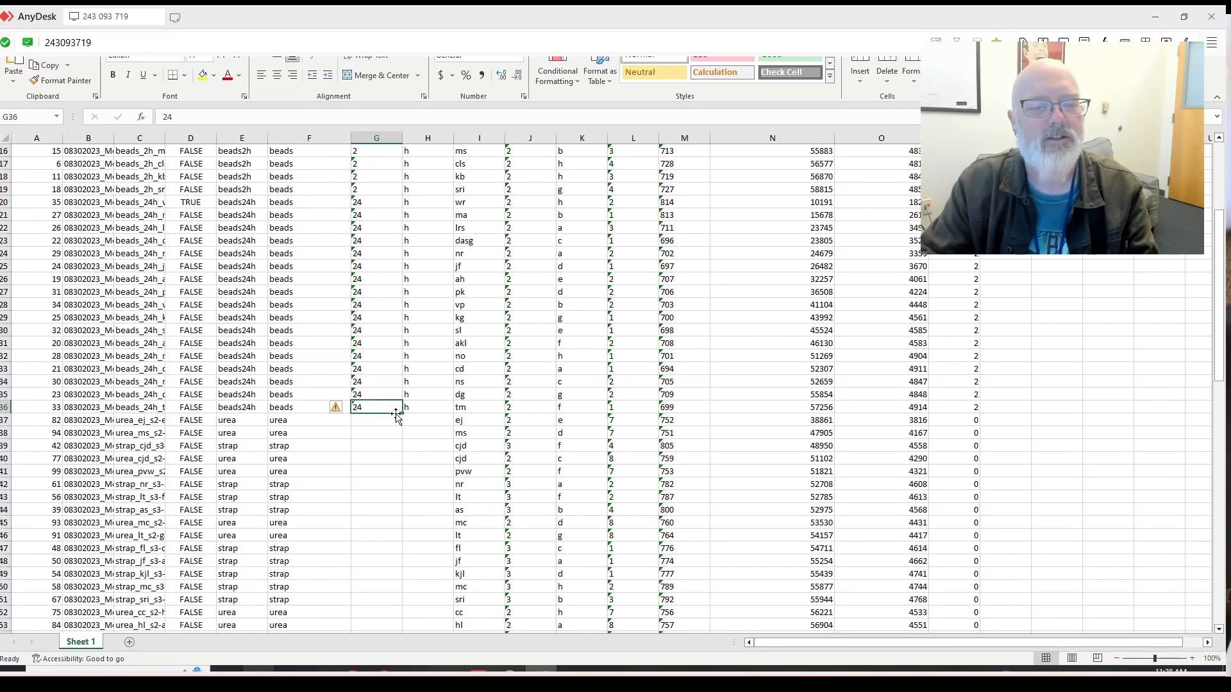
drag(403, 416, 375, 597)
Delete the x3 column and rename the x4 header to Person.
scroll(412, 448, up, 20)
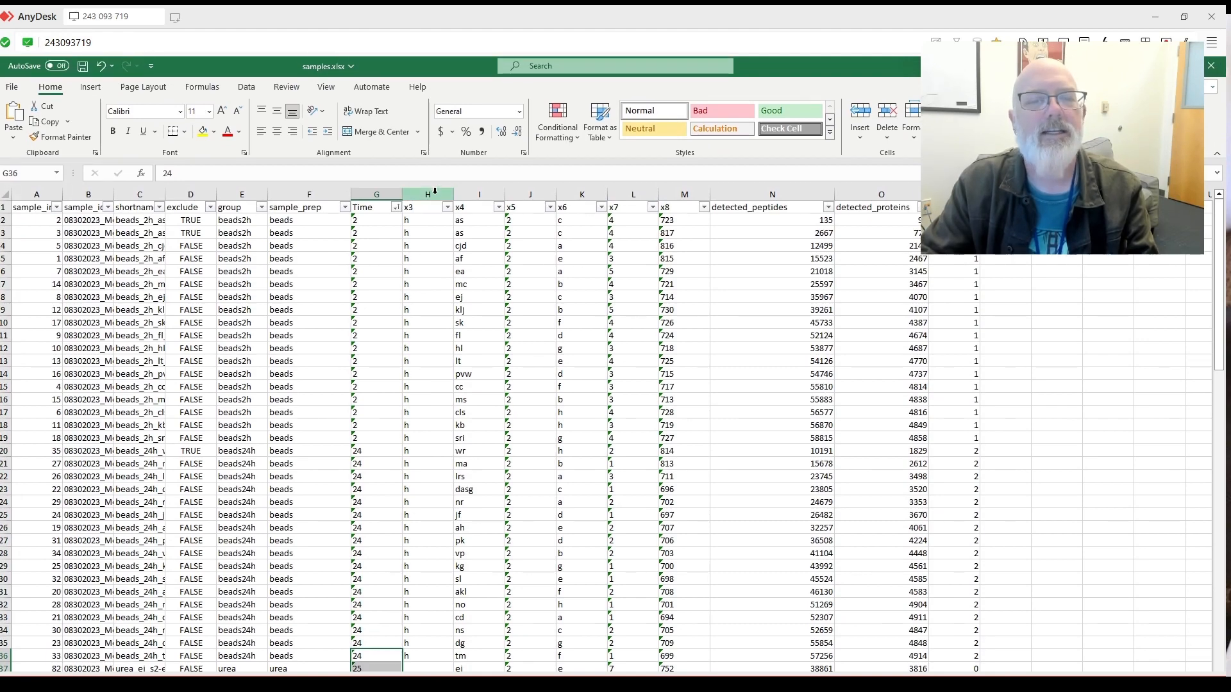
click(435, 188)
right_click(435, 189)
click(481, 319)
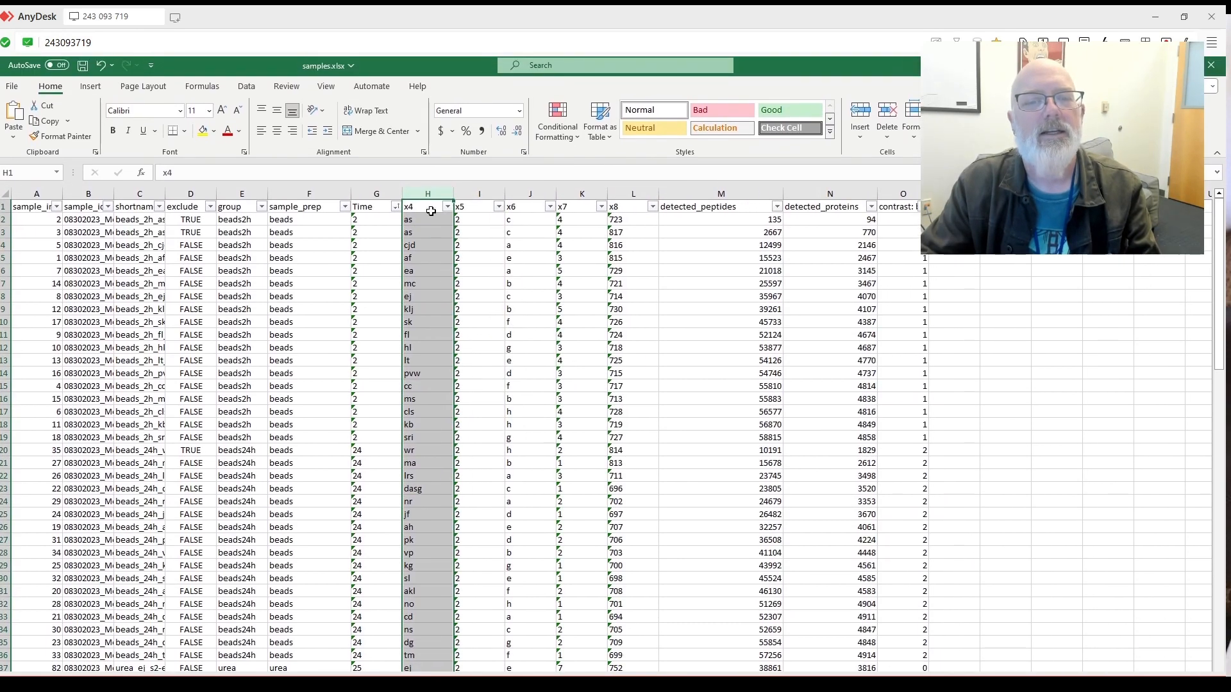
click(427, 206)
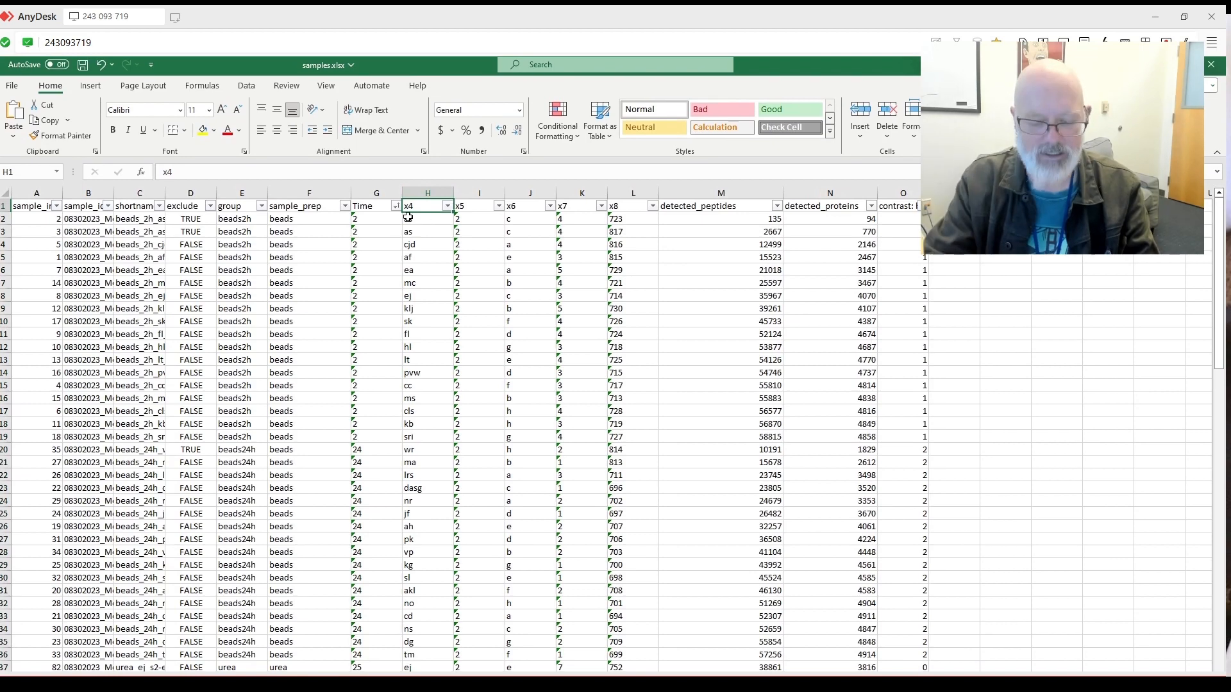
text(l)
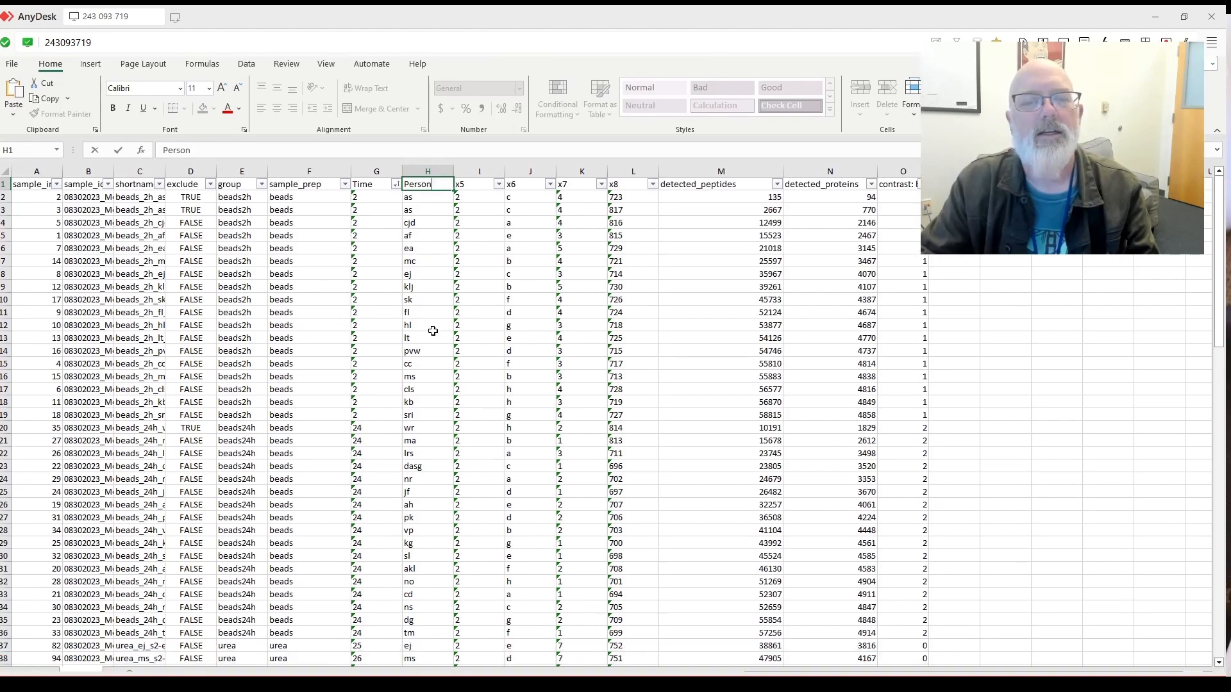
click(428, 349)
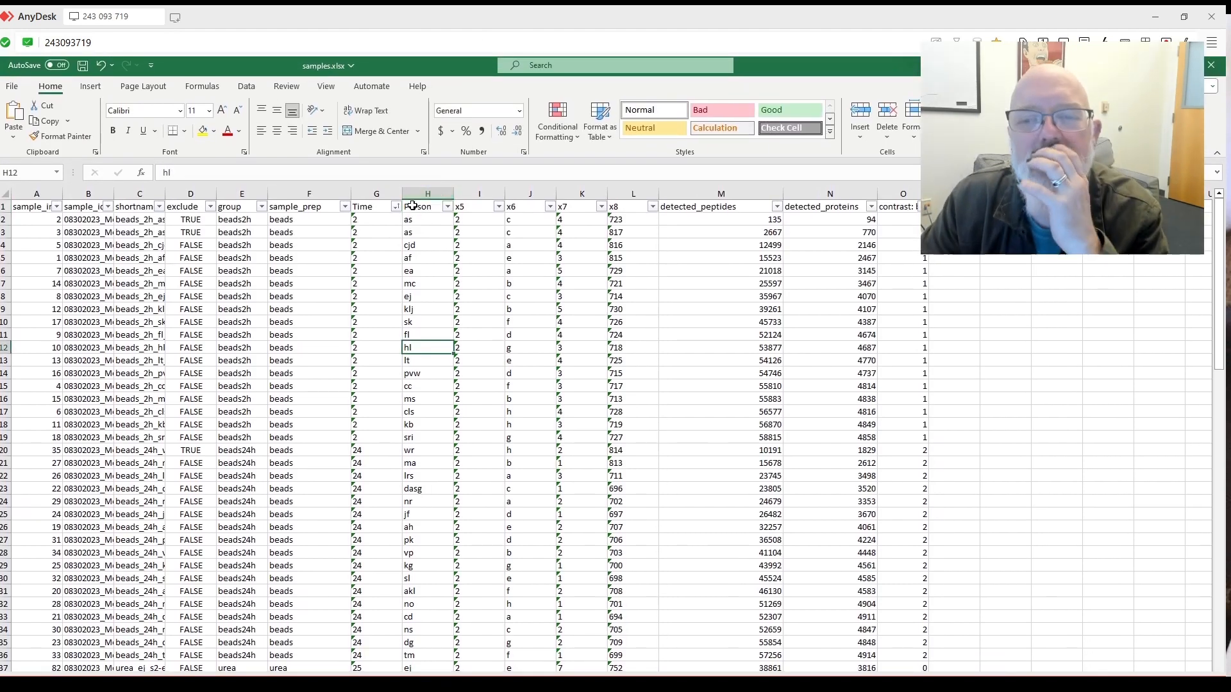
Rename the x8 header to Run_order and widen column L to show it.
drag(465, 193, 620, 197)
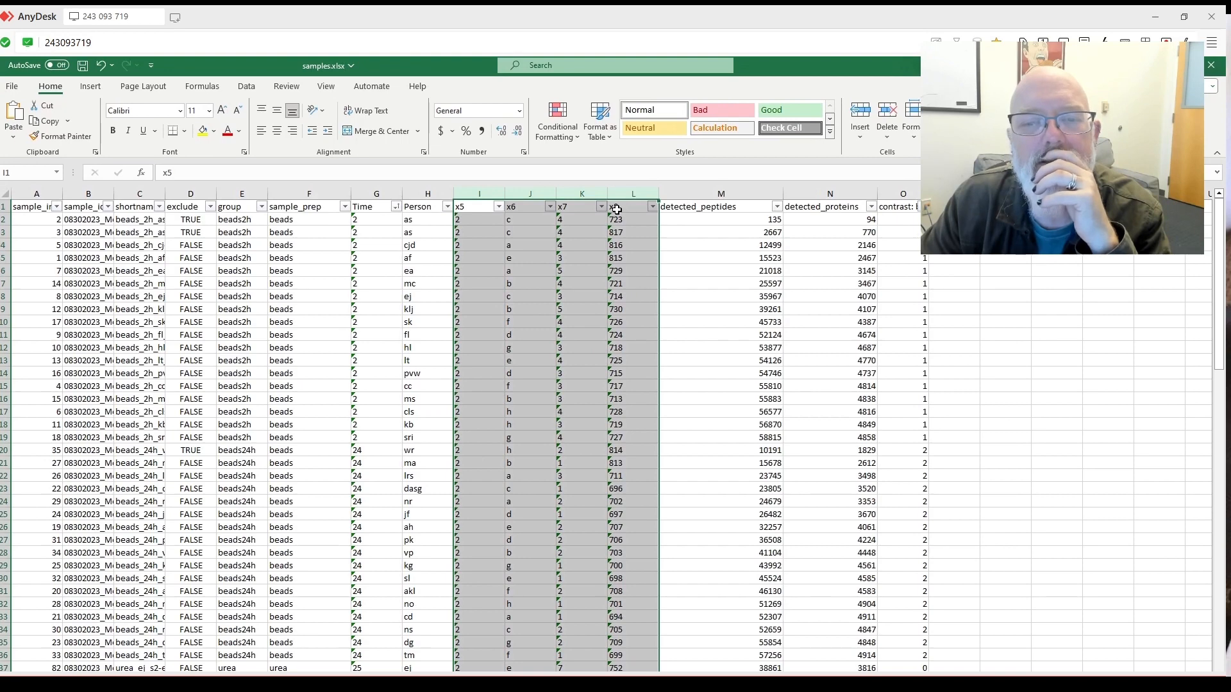
click(616, 209)
text(R)
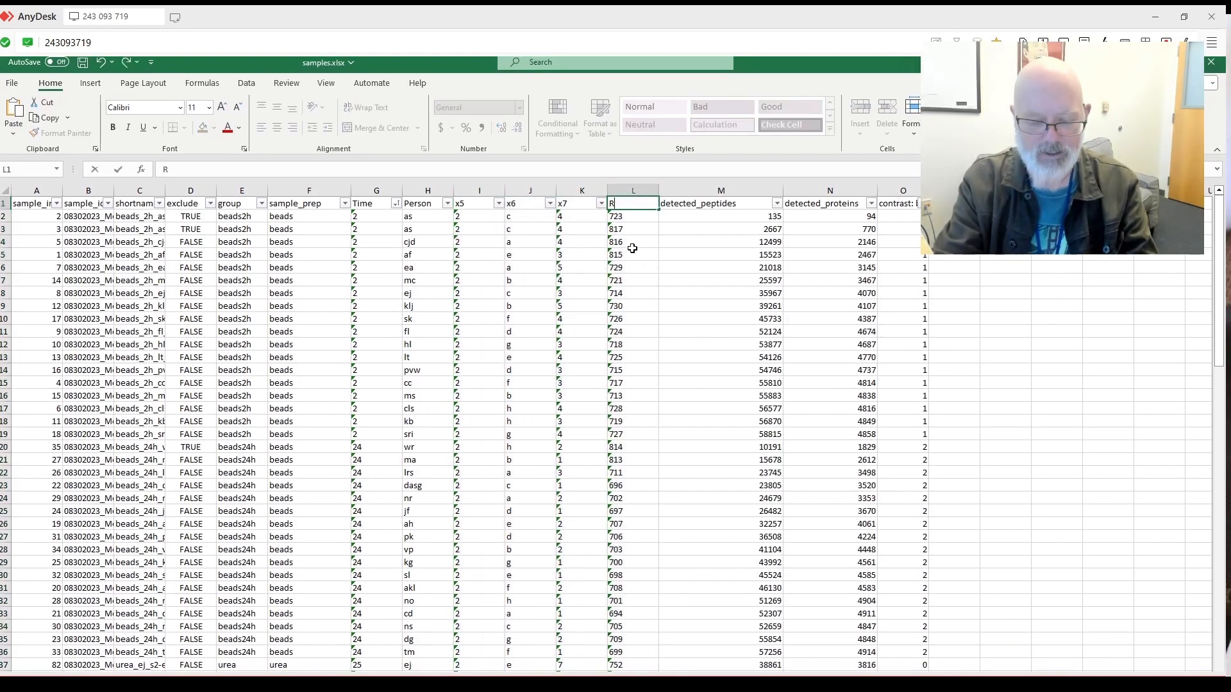
text(un_order)
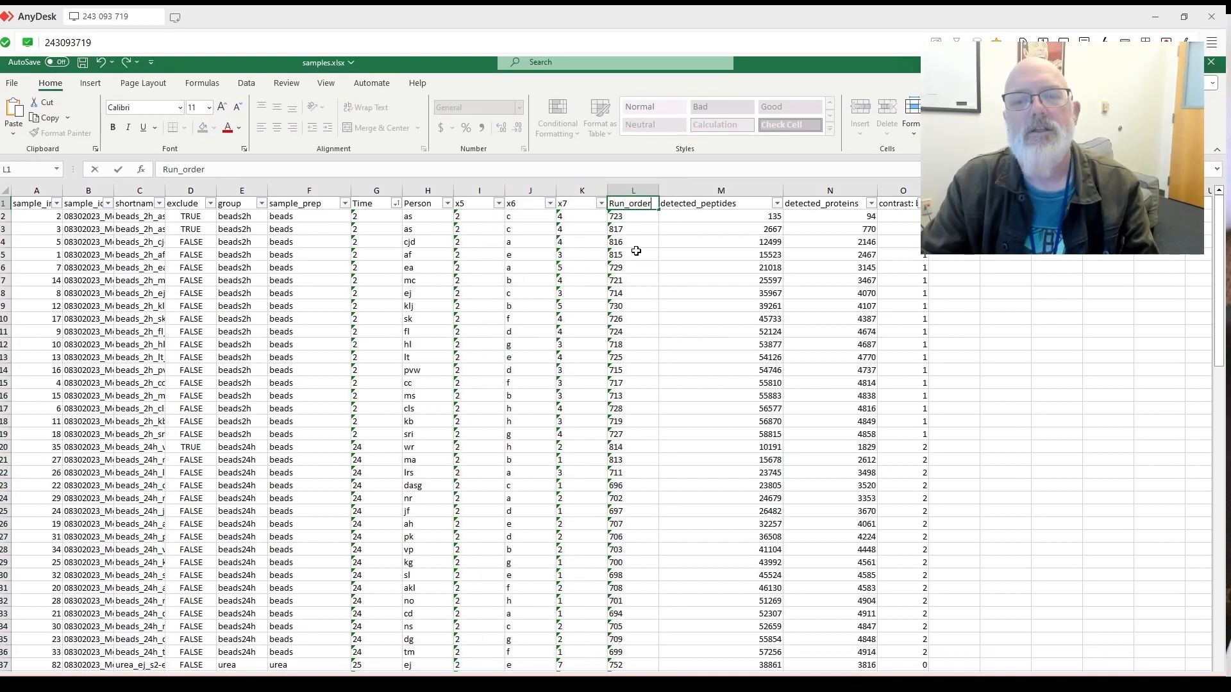
click(631, 257)
drag(655, 194, 676, 194)
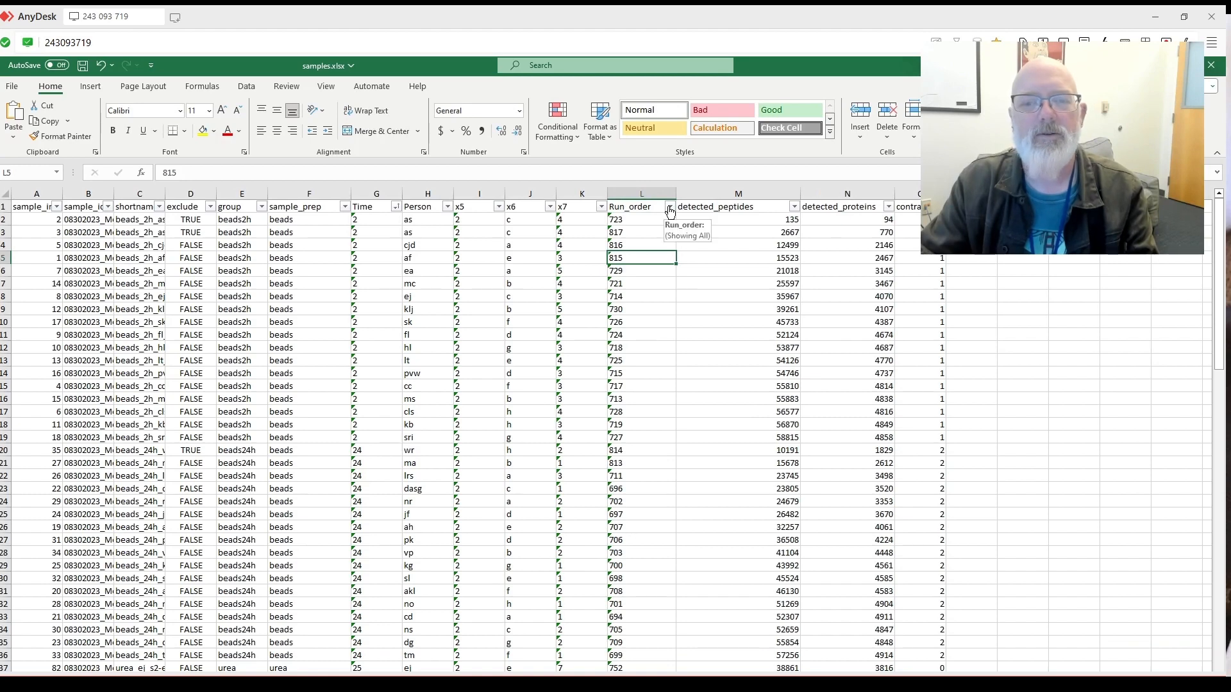
Sort the rows by Run_order ascending, starting at 694, and scroll through them.
click(669, 206)
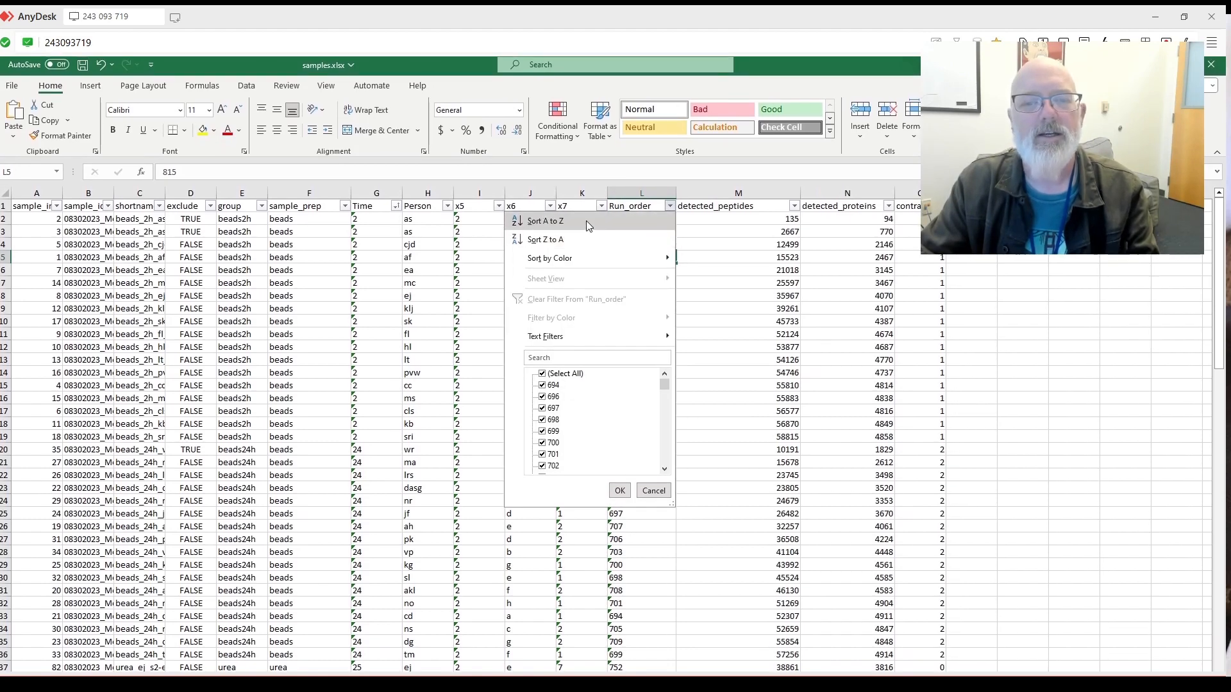
click(544, 221)
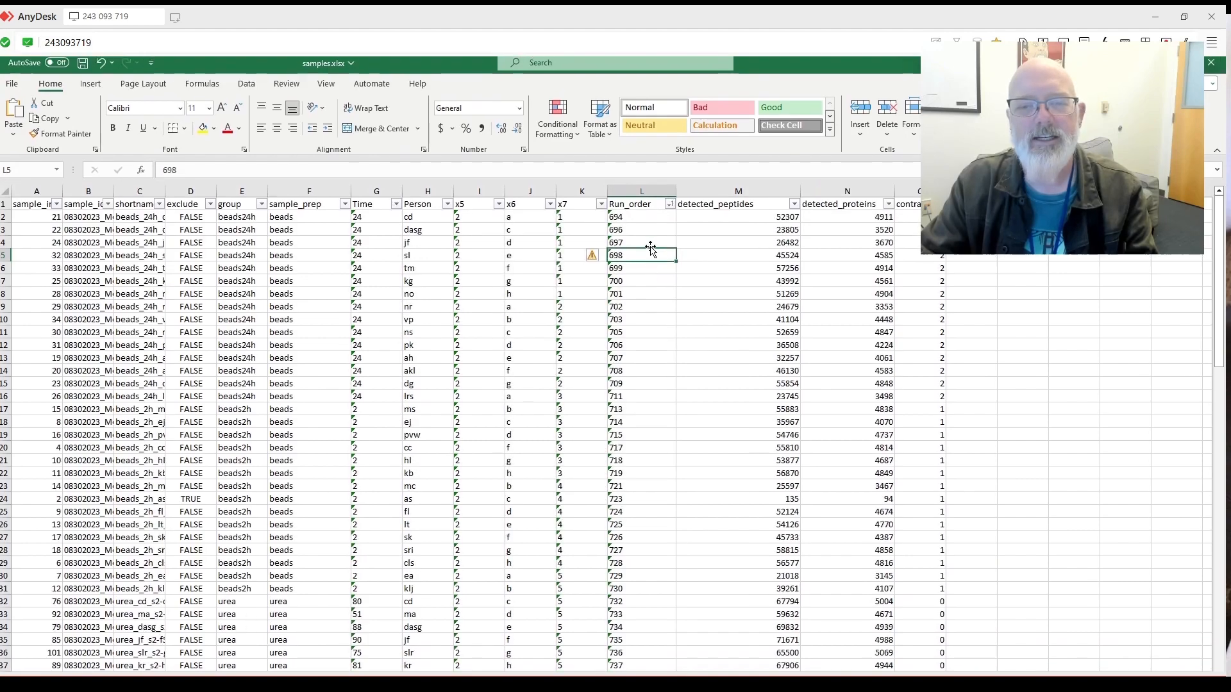
scroll(587, 406, down, 5)
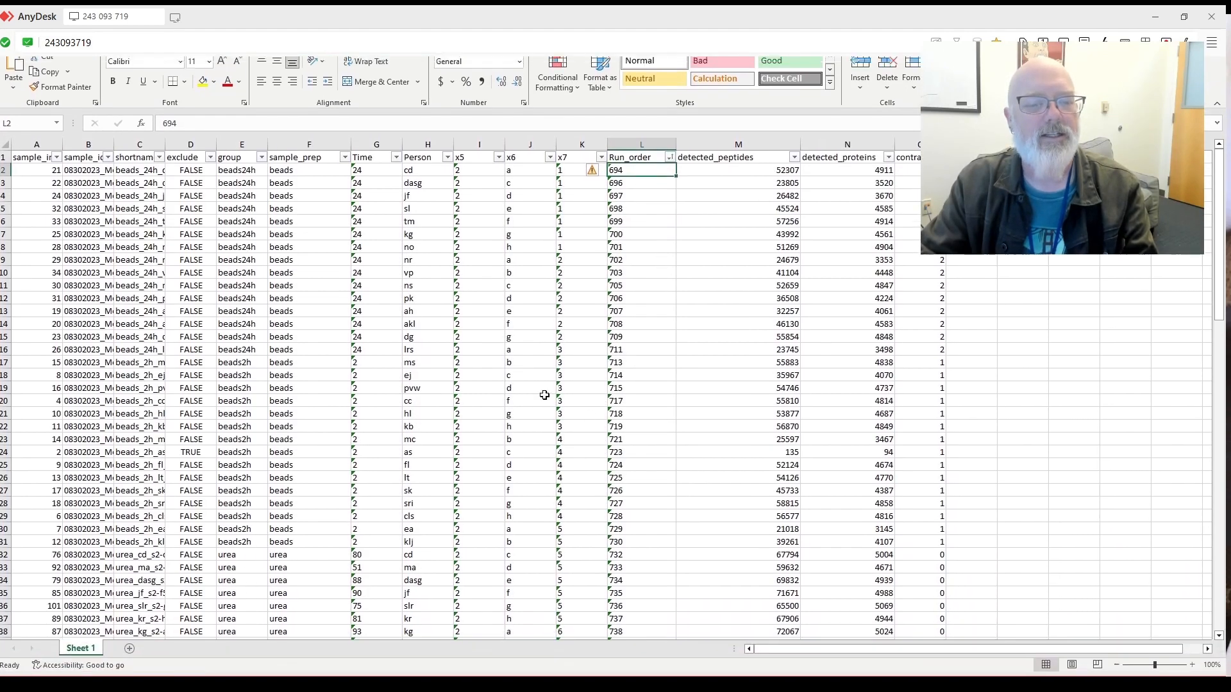
scroll(314, 419, down, 12)
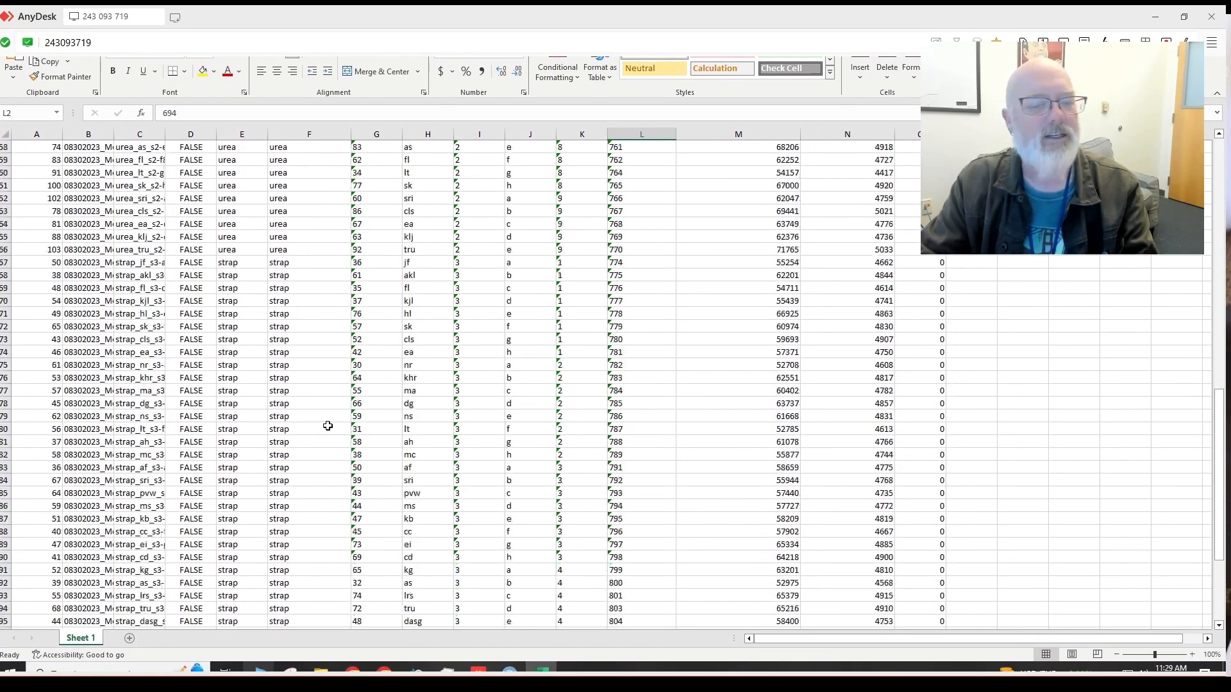
scroll(329, 426, up, 4)
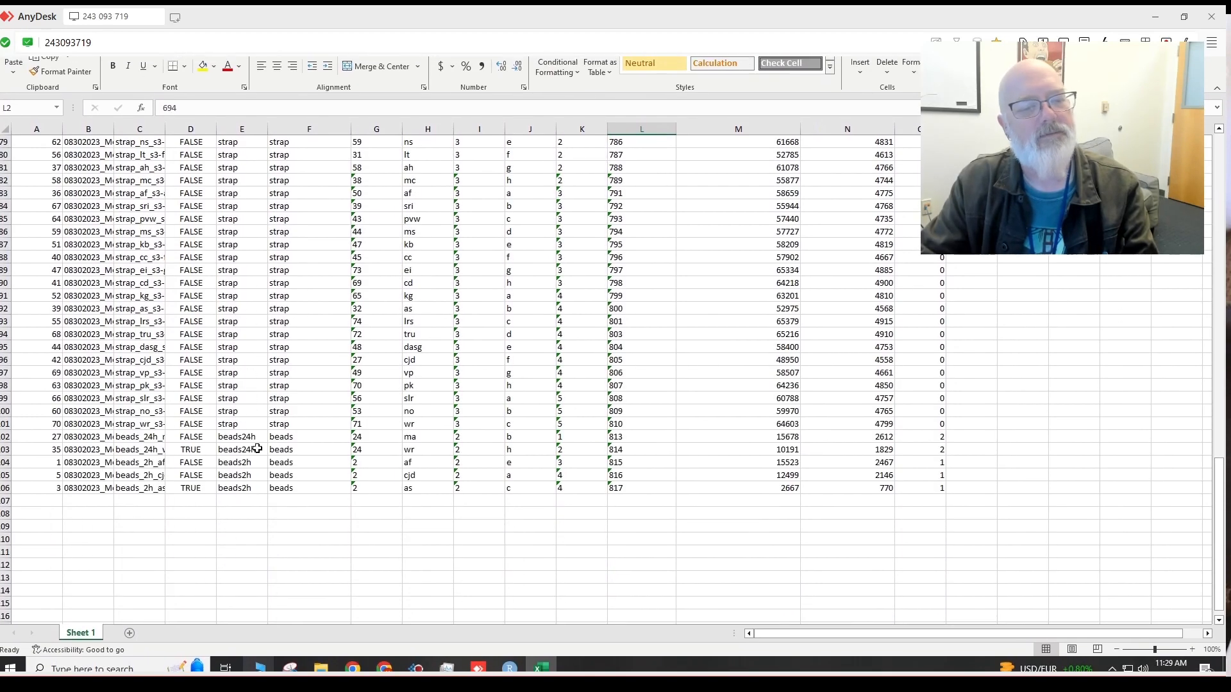
scroll(667, 502, up, 15)
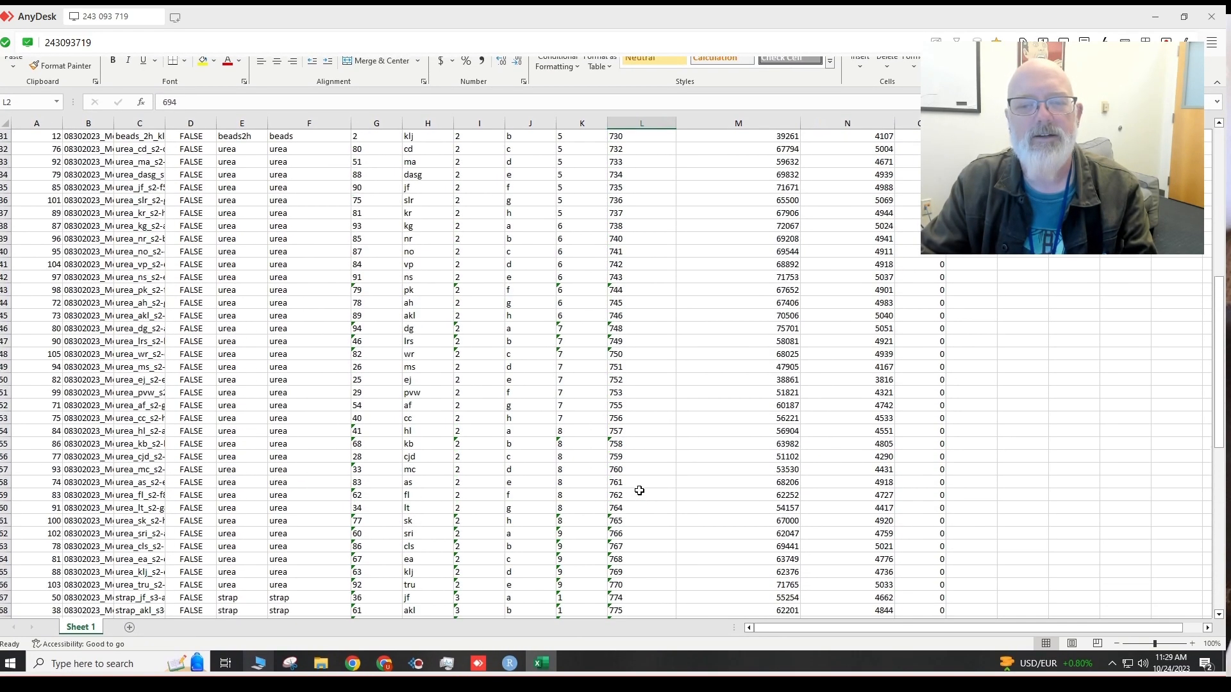
scroll(639, 490, up, 10)
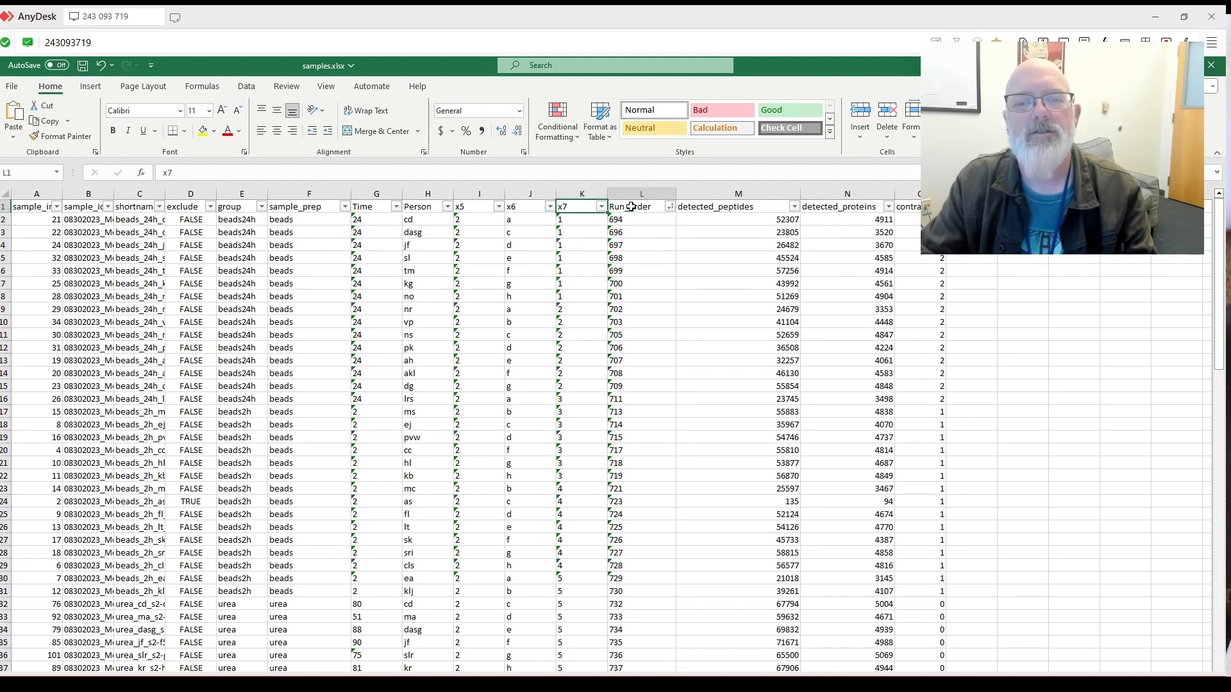
Rename the old column File_number and fill a new Run_order column with 1 through 105.
text(File_)
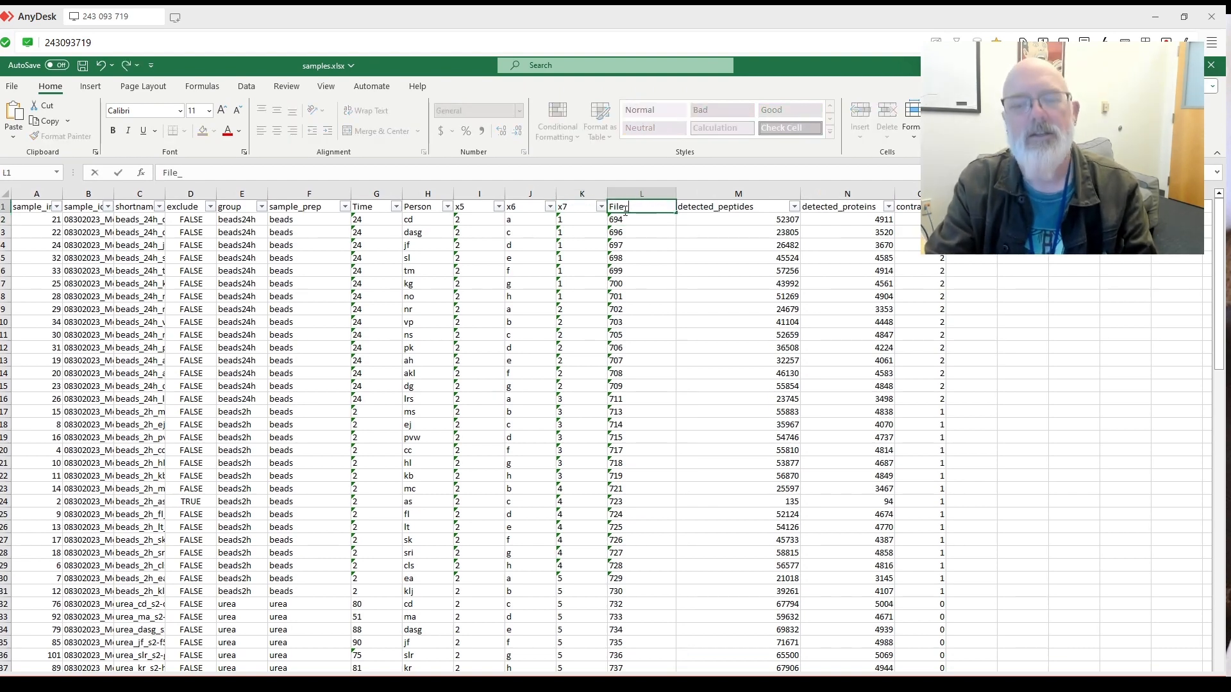
text(number)
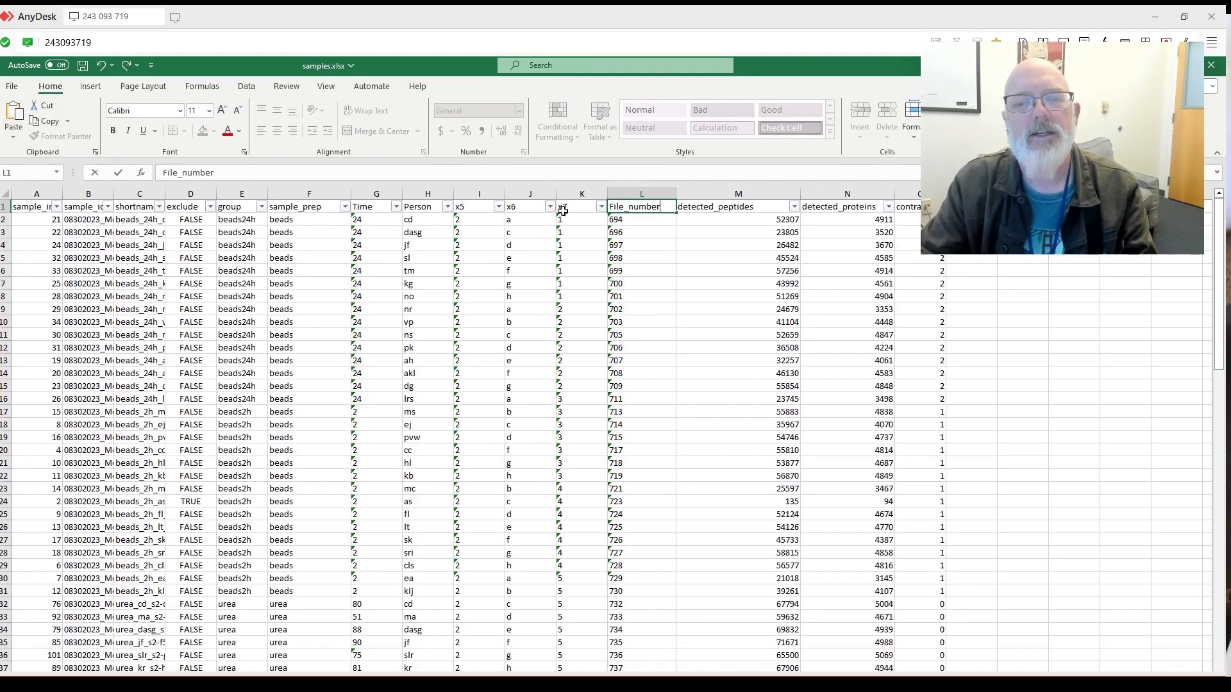
text(Run)
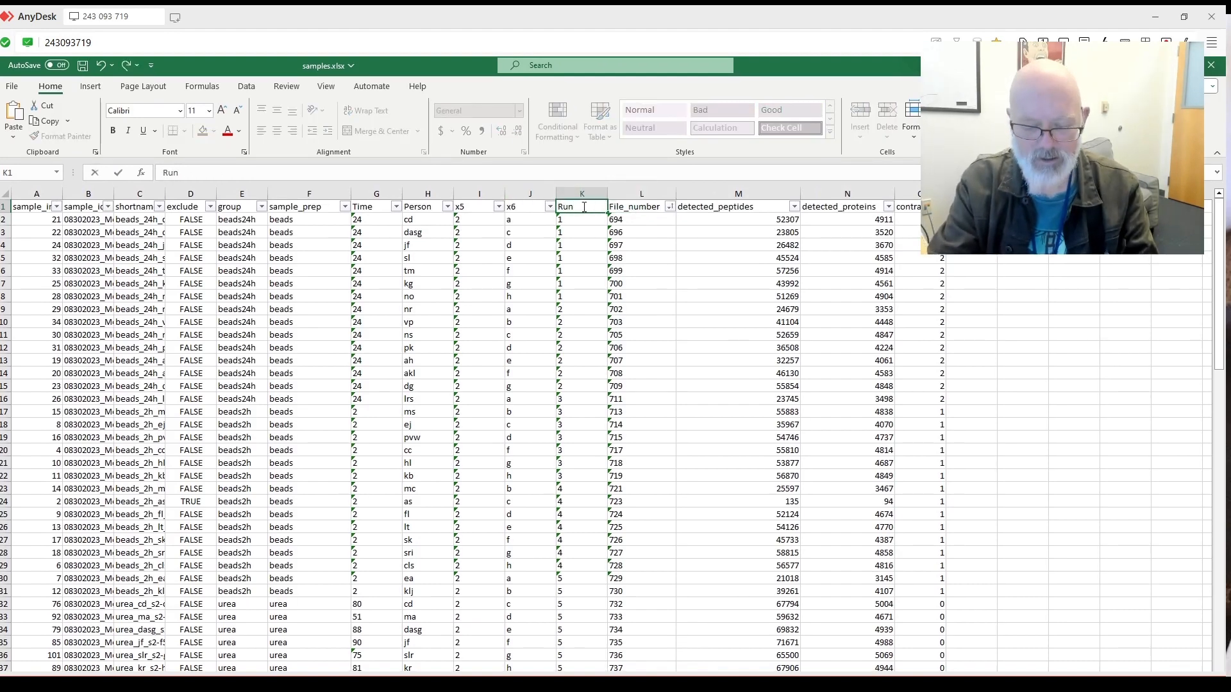
text(_order)
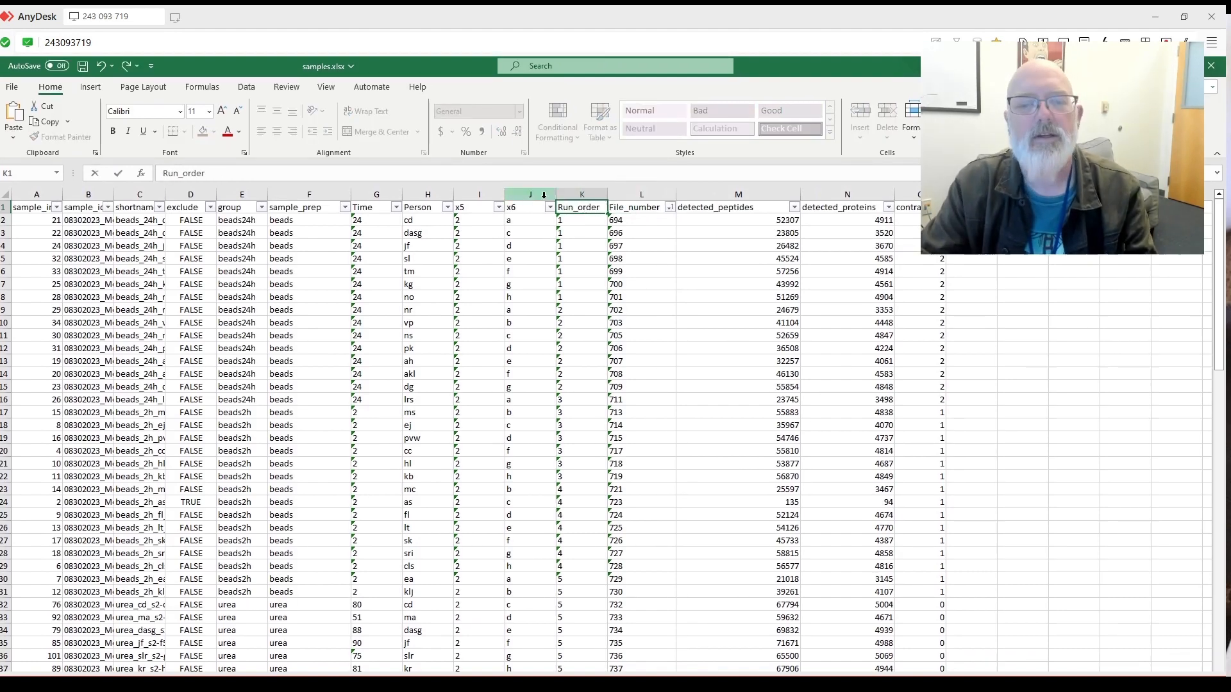
click(580, 270)
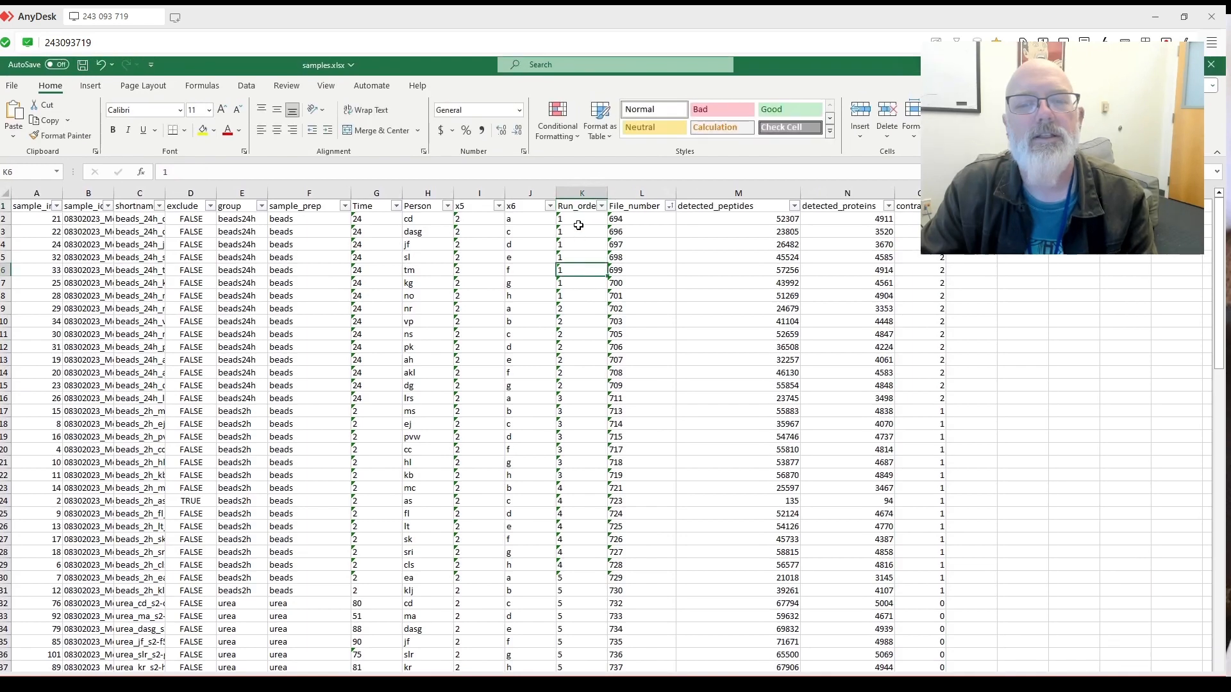
click(578, 223)
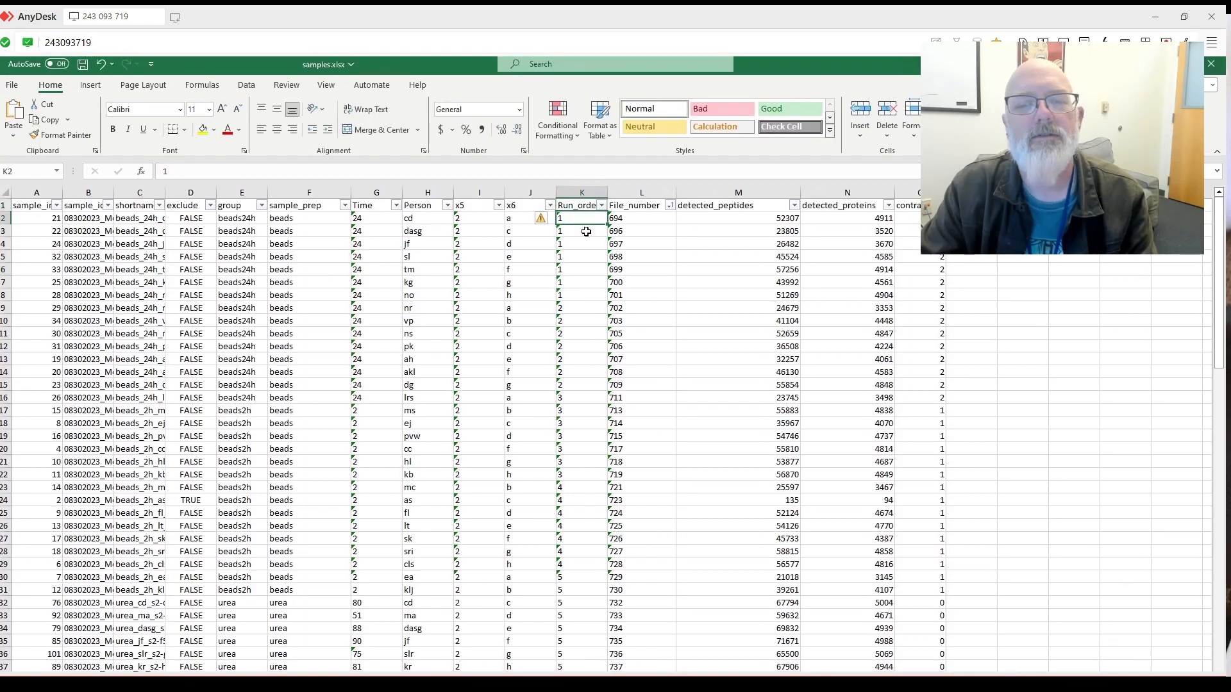
click(593, 231)
text(2)
drag(586, 221, 591, 230)
double_click(582, 220)
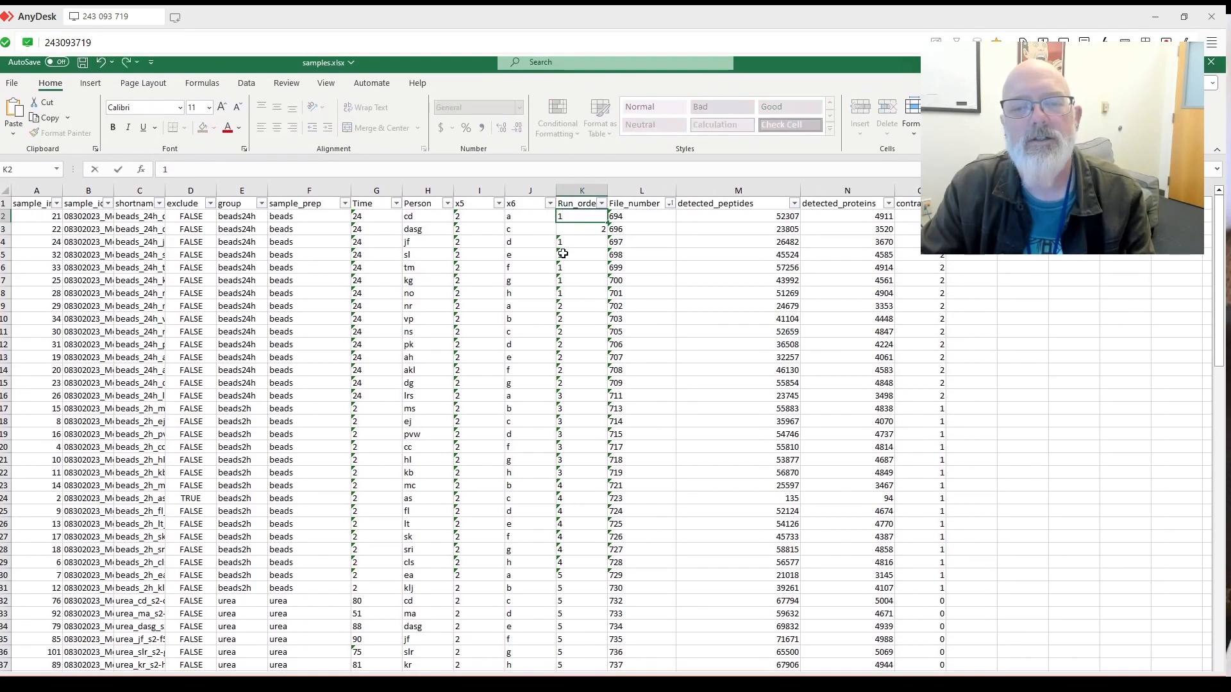
key(Return)
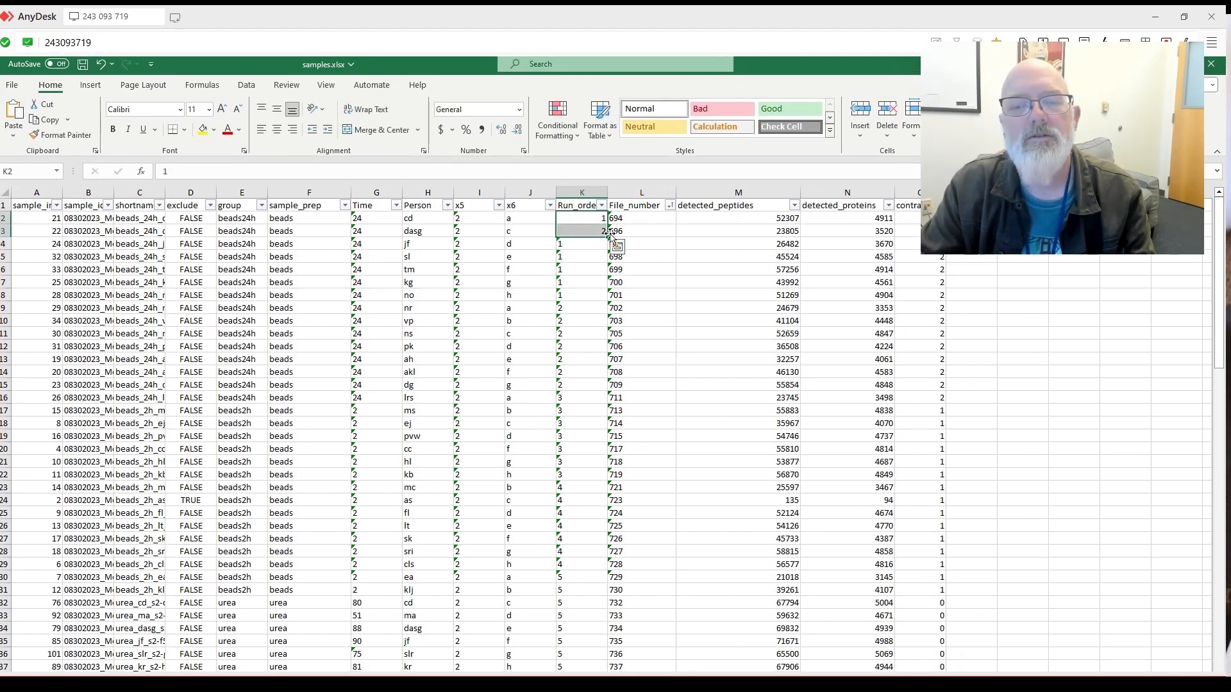
drag(607, 238, 591, 477)
Scroll to verify the Run_order numbering, then select the unused x5 and x6 columns.
scroll(588, 477, up, 20)
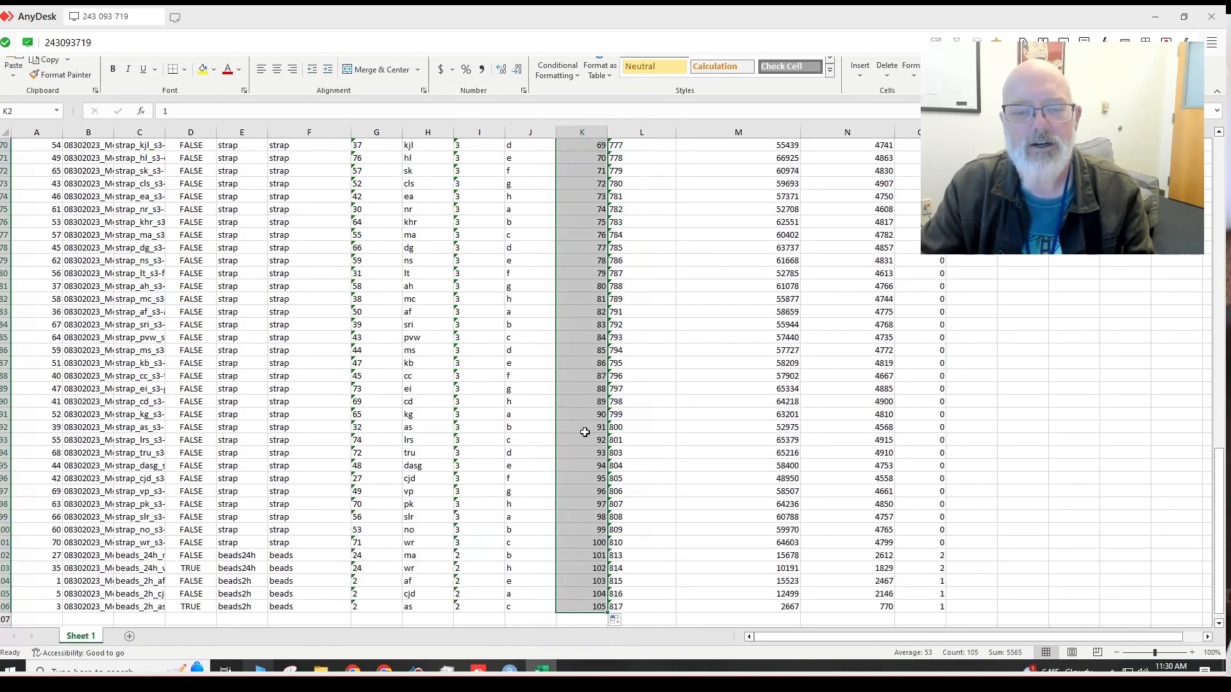
scroll(569, 424, down, 20)
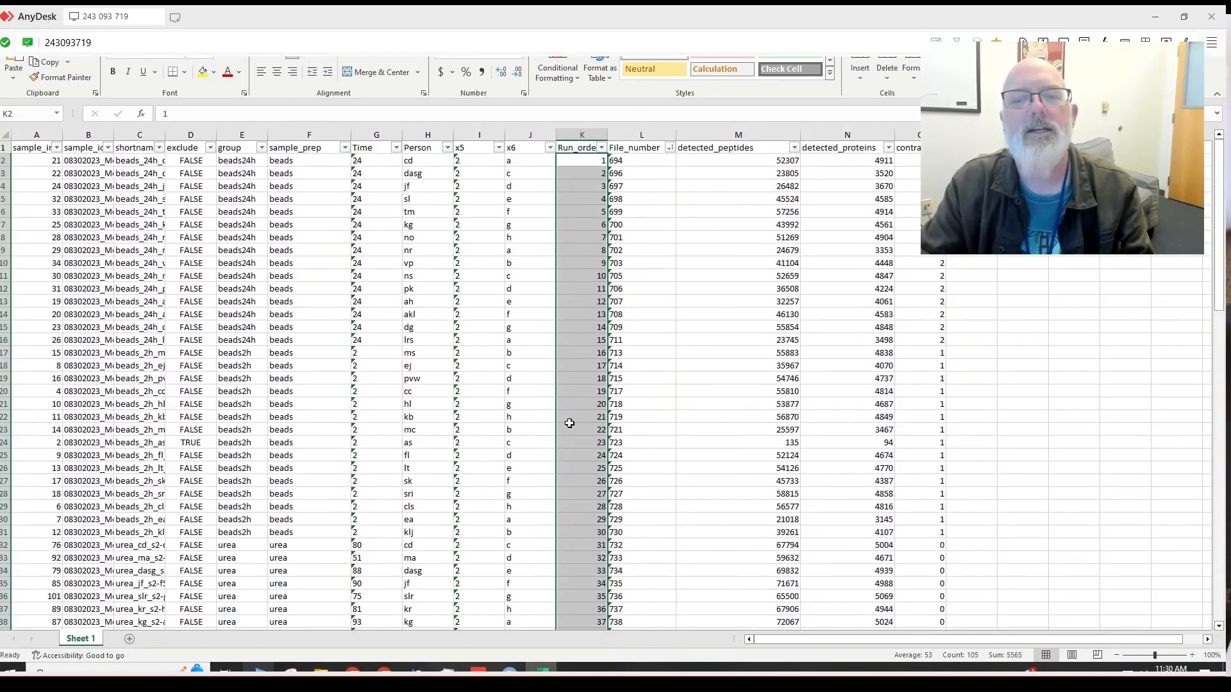
scroll(610, 389, up, 20)
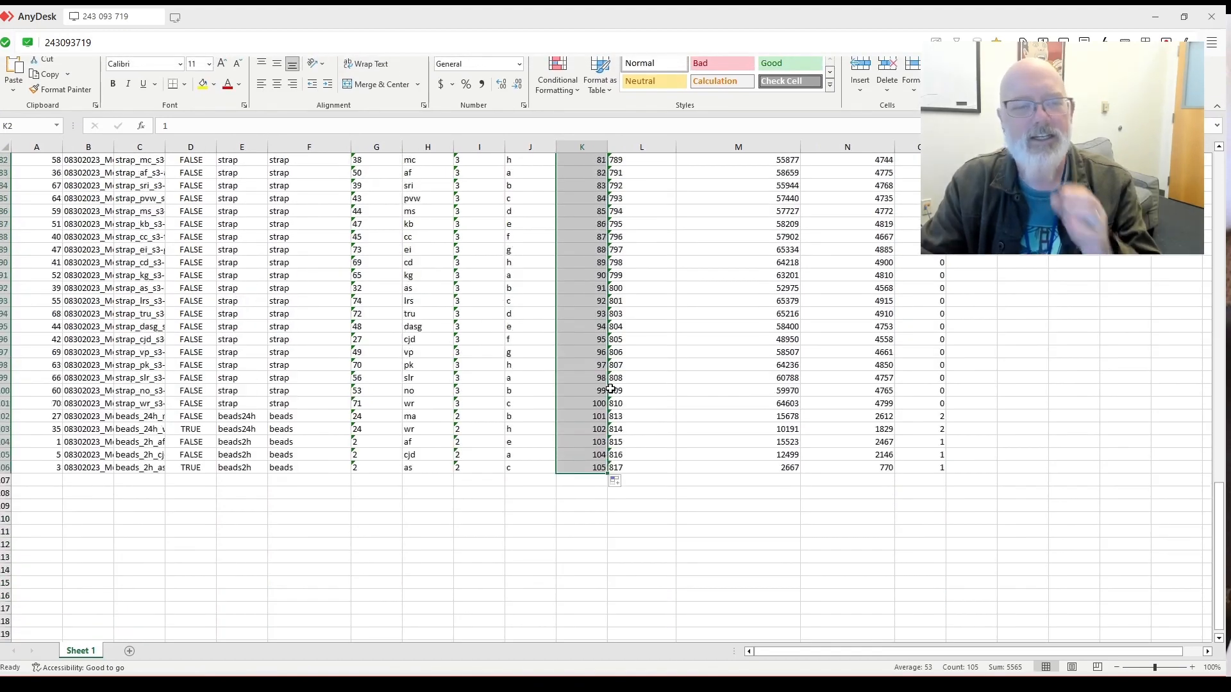
scroll(641, 335, up, 6)
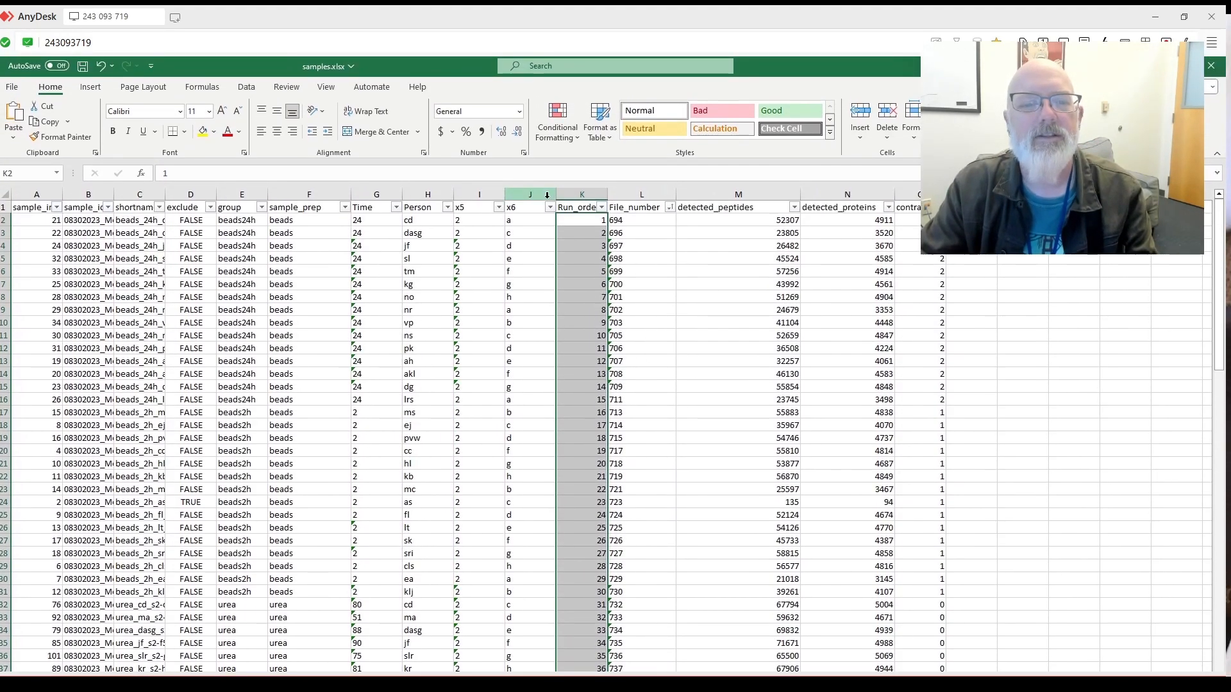
drag(547, 194, 487, 194)
Delete columns x5 and x6, then widen the Run_order column and contrast column M.
right_click(490, 193)
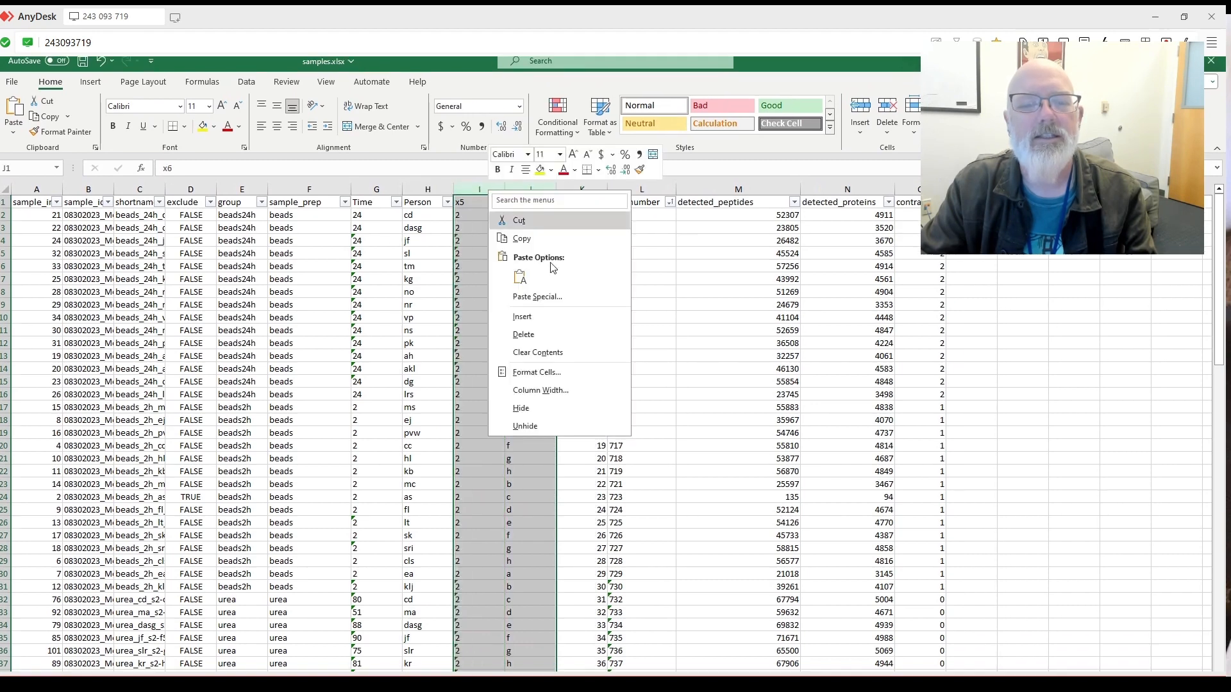
click(564, 320)
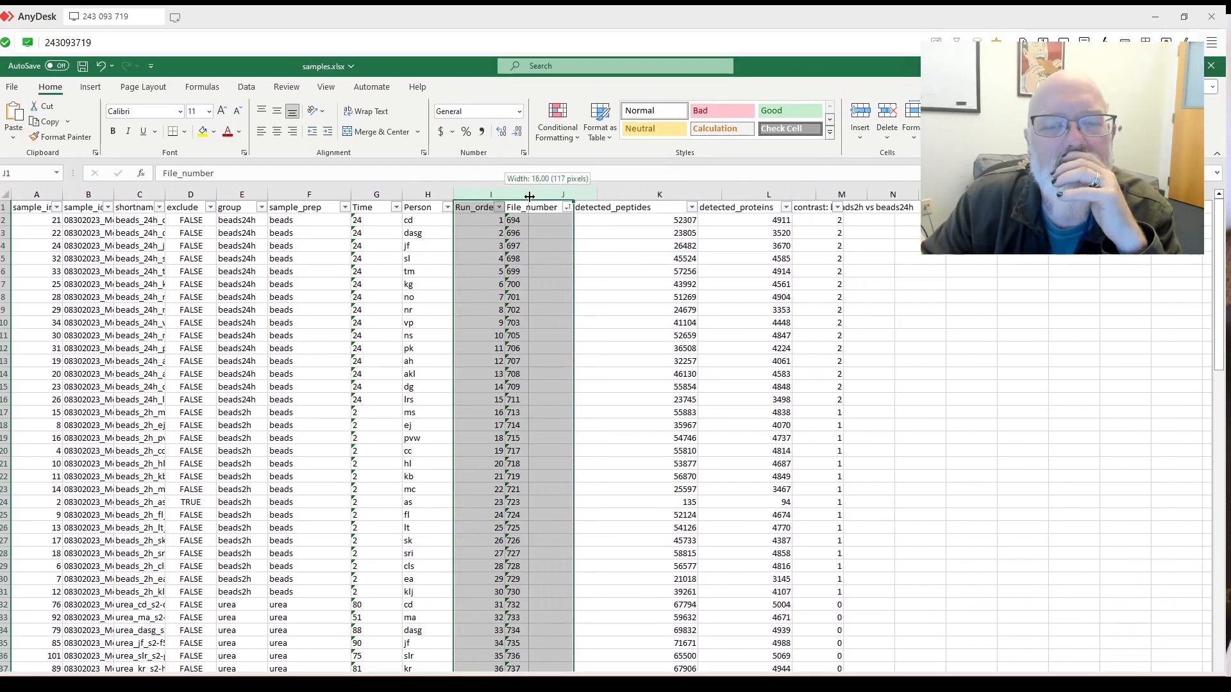
drag(530, 196, 529, 196)
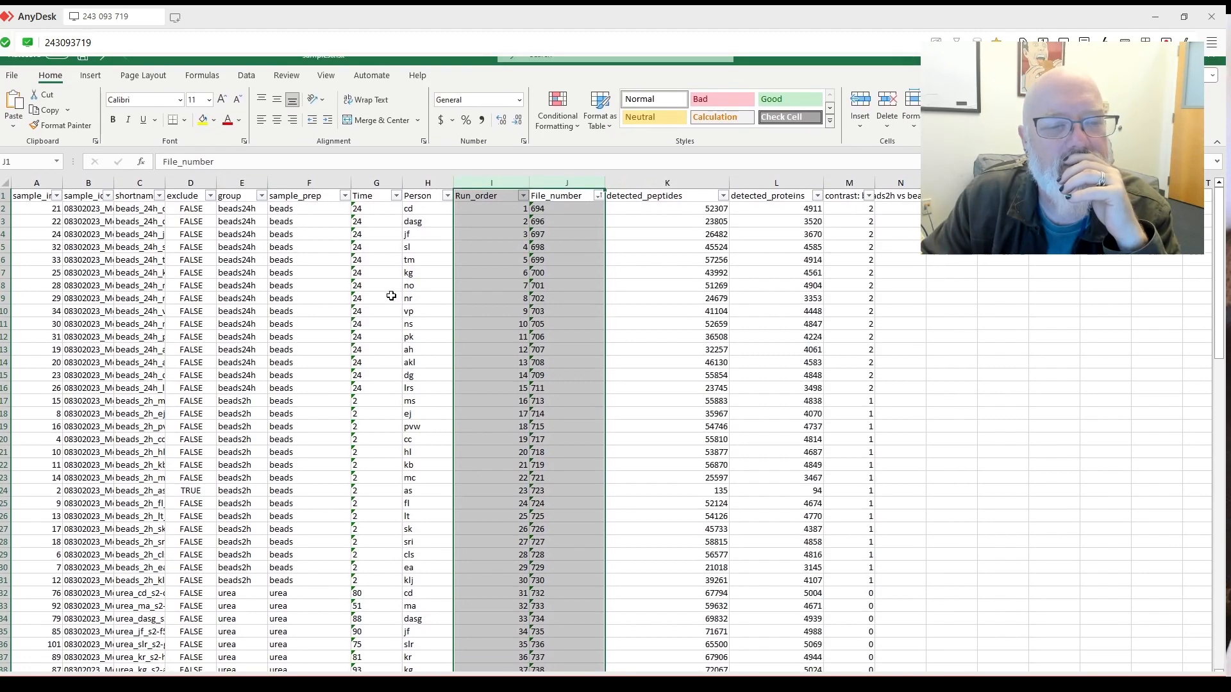
scroll(487, 294, down, 7)
scroll(518, 307, up, 7)
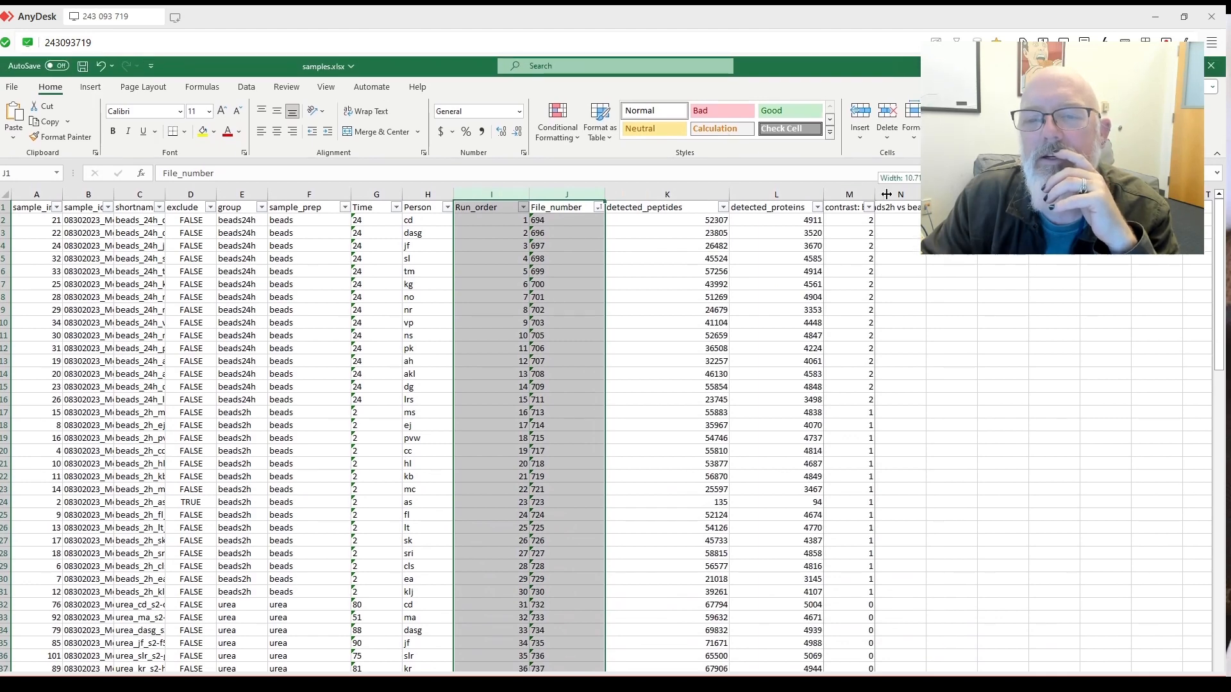
drag(885, 194, 952, 257)
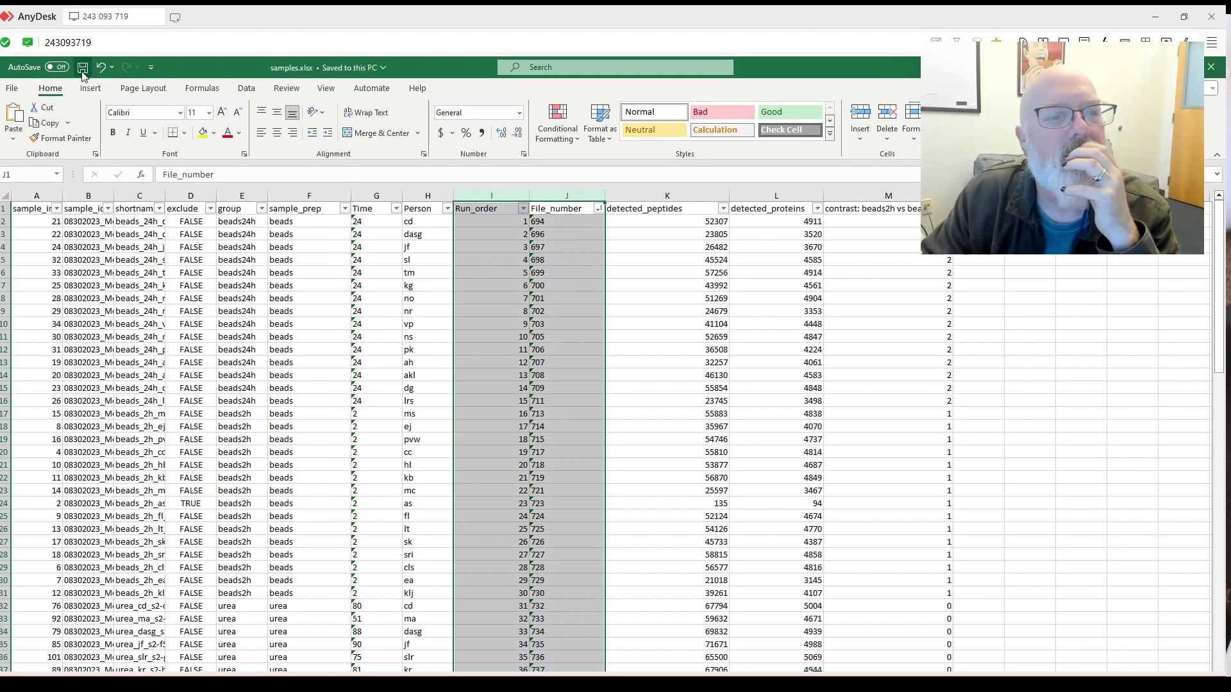
In Save As, append _round2 to the file name and move up to the ms-dap-report folder.
click(14, 88)
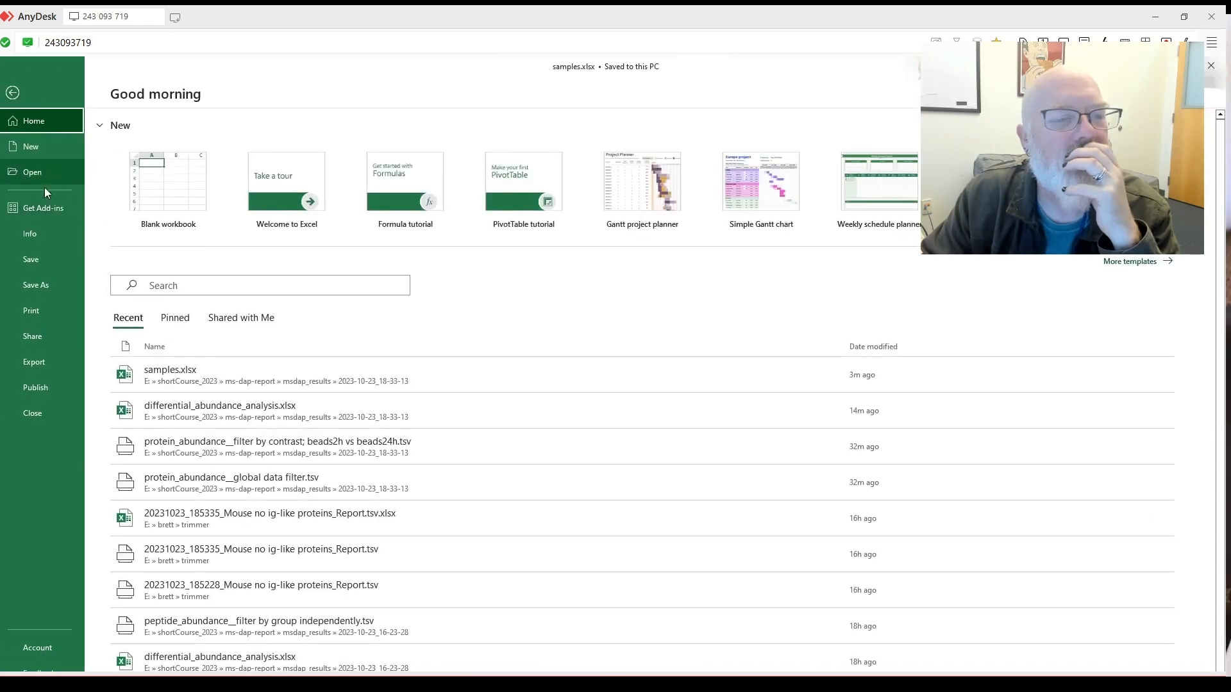
click(52, 274)
click(386, 154)
click(386, 155)
text(_round2)
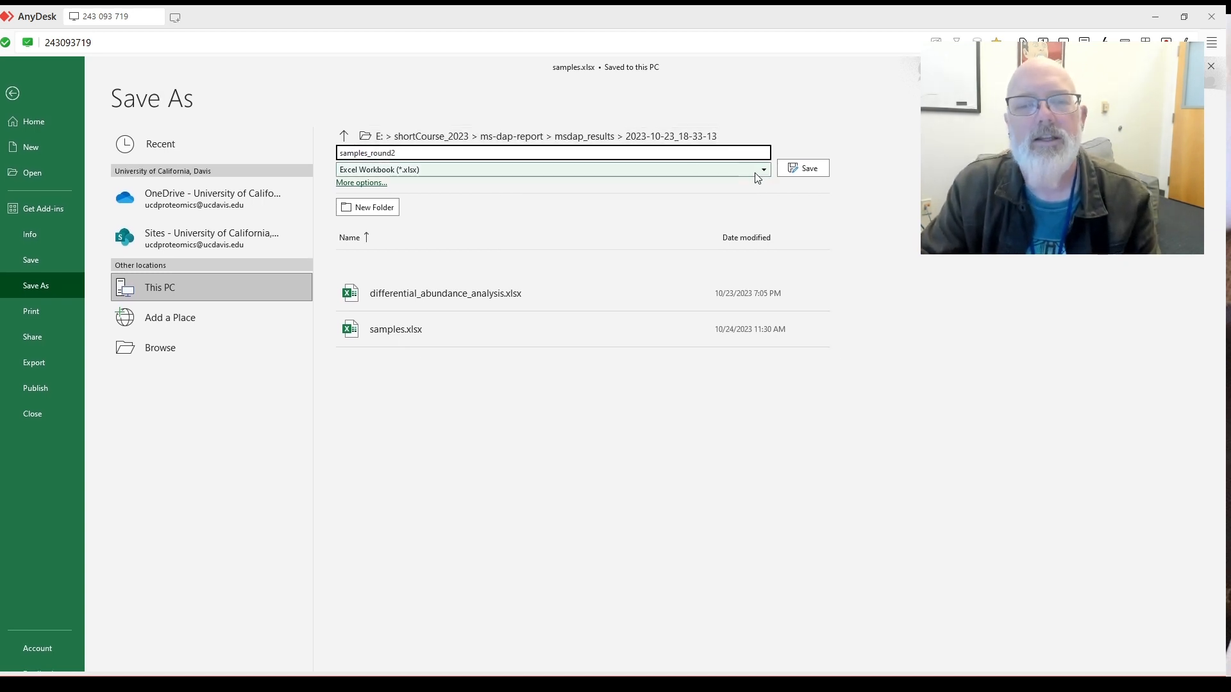
click(343, 136)
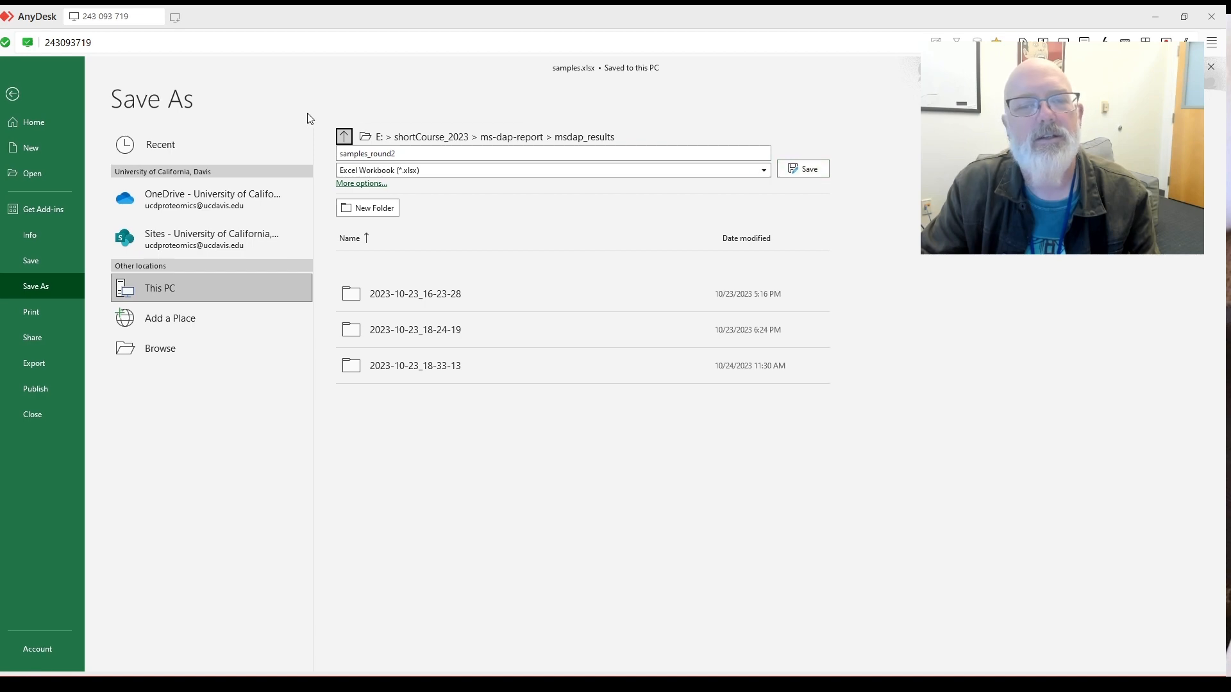
click(362, 136)
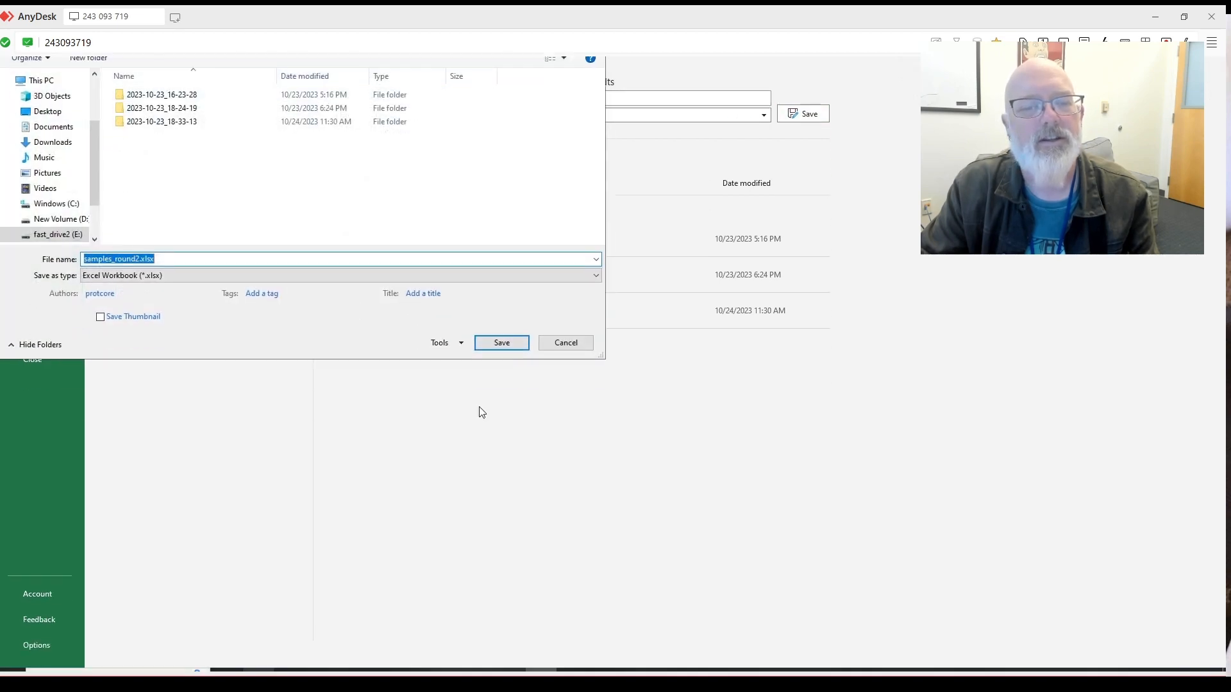
click(550, 363)
click(343, 136)
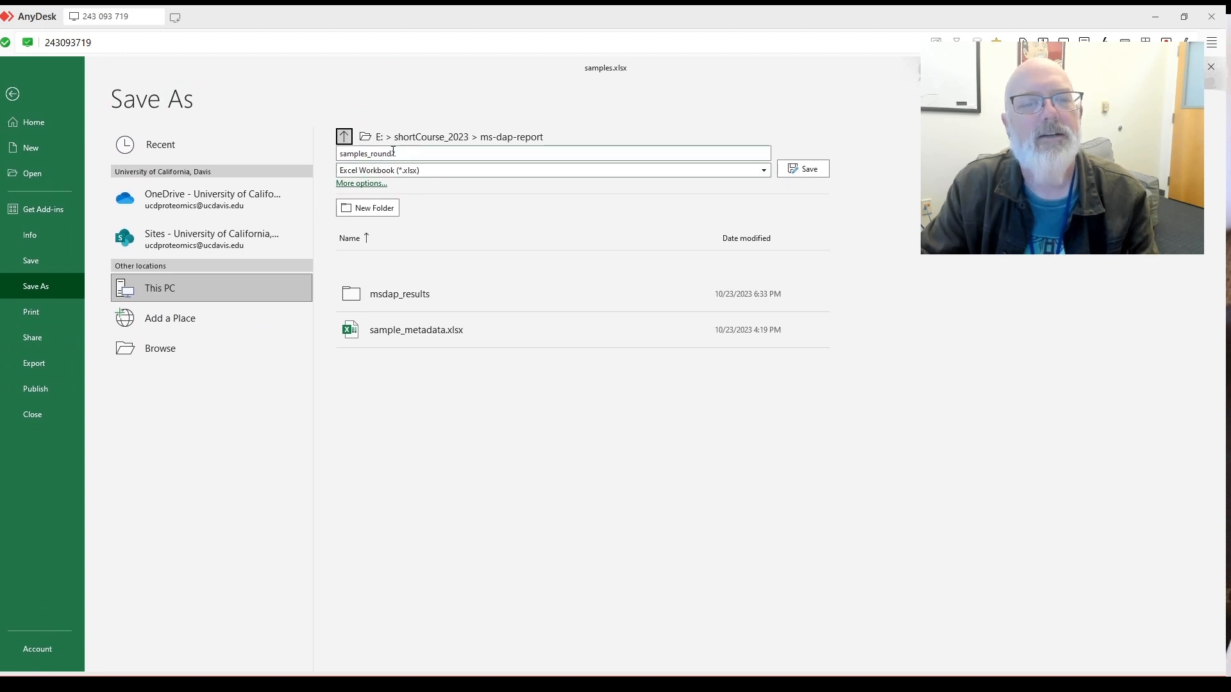
Save the workbook as samples_metadata_round2.xlsx and close Excel.
click(372, 156)
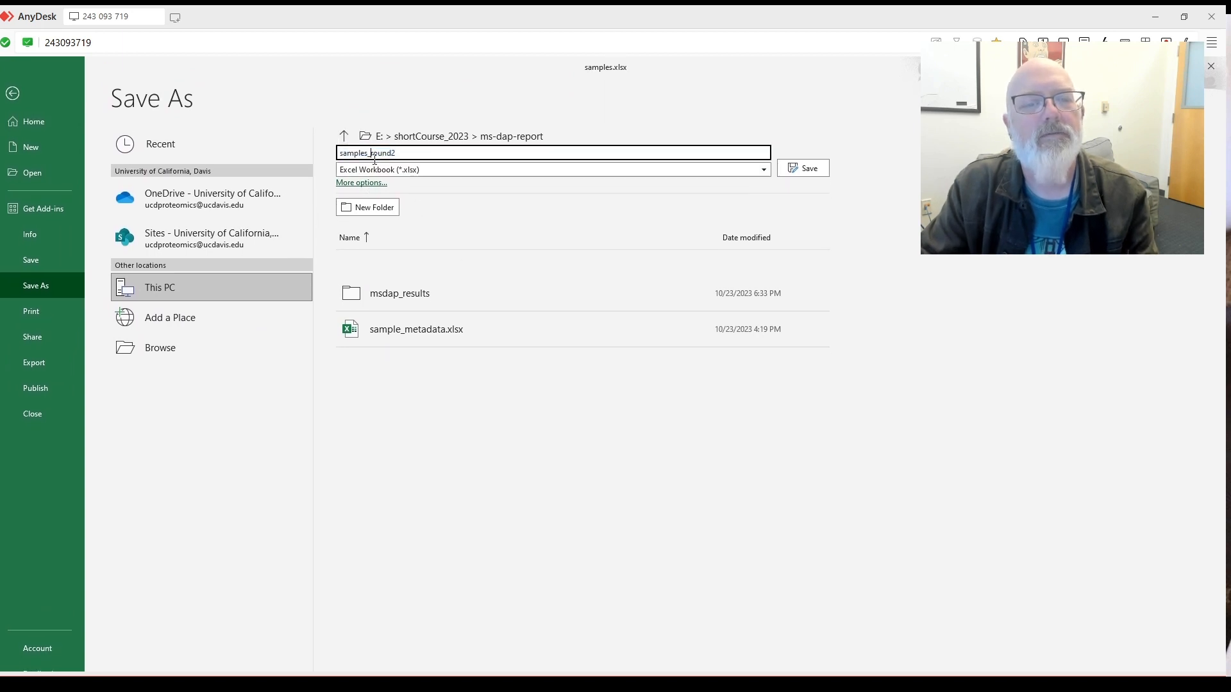
text(metadata_)
click(802, 168)
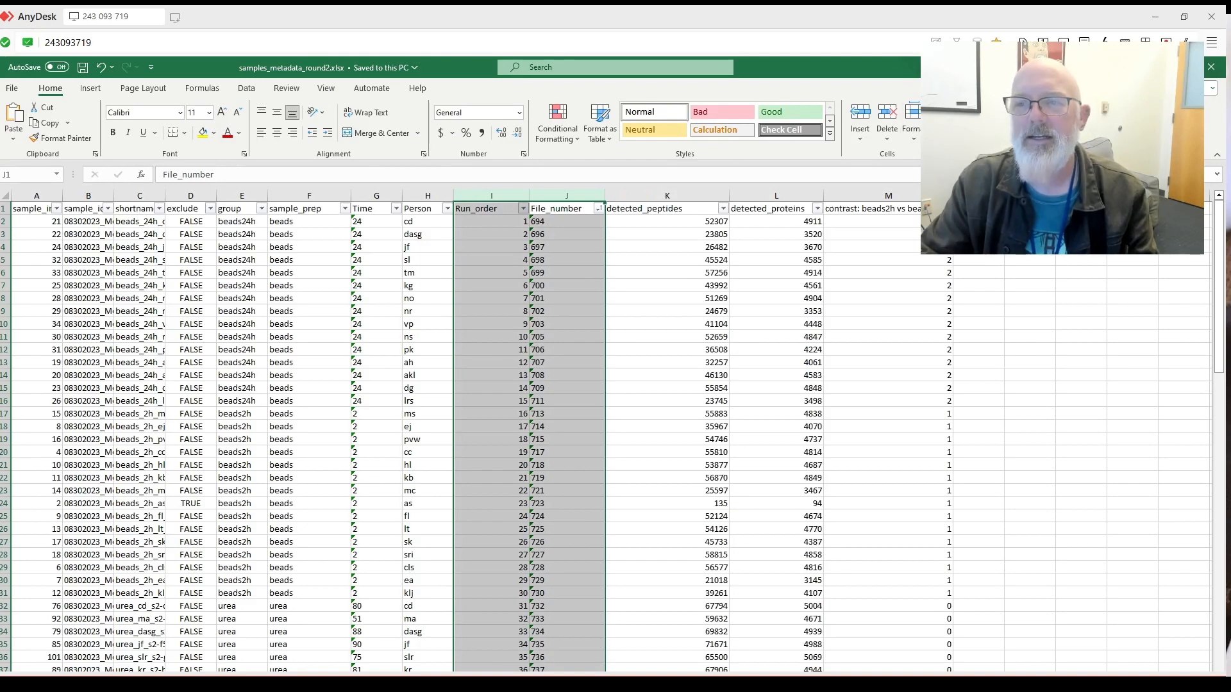
click(1210, 69)
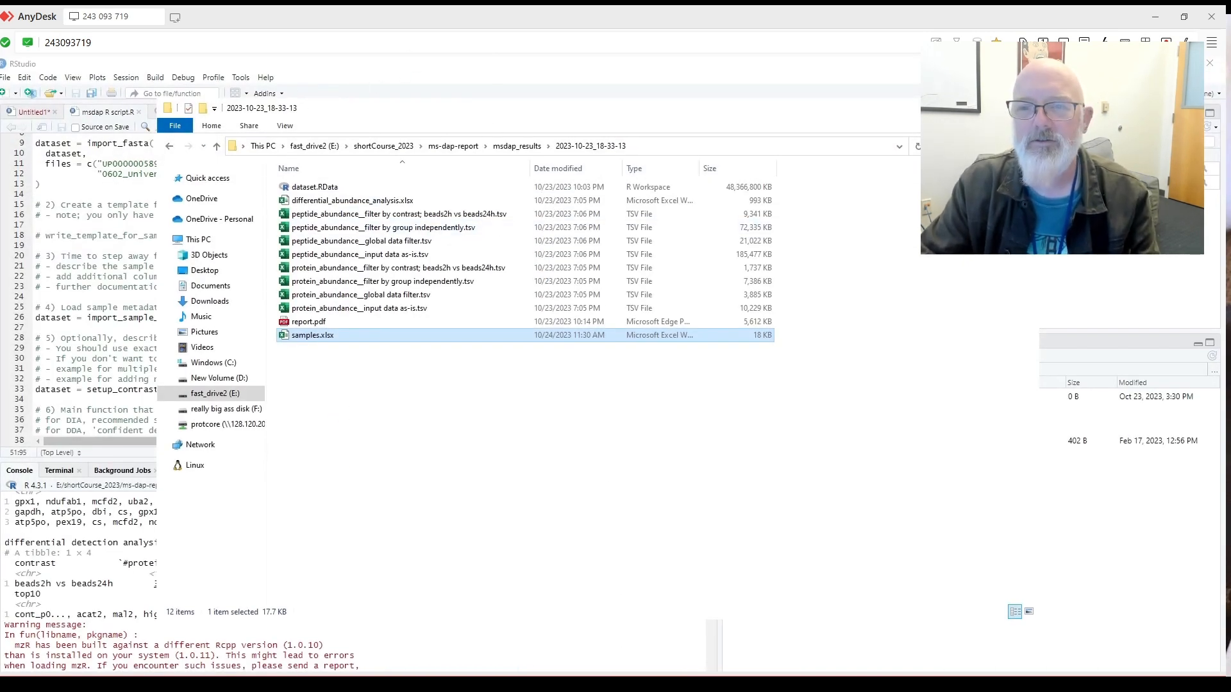
click(965, 107)
Confirm samples_metadata_round2.xlsx is in ms-dap-report, then select line 26's sample_metadata.xlsx filename.
scroll(332, 230, up, 3)
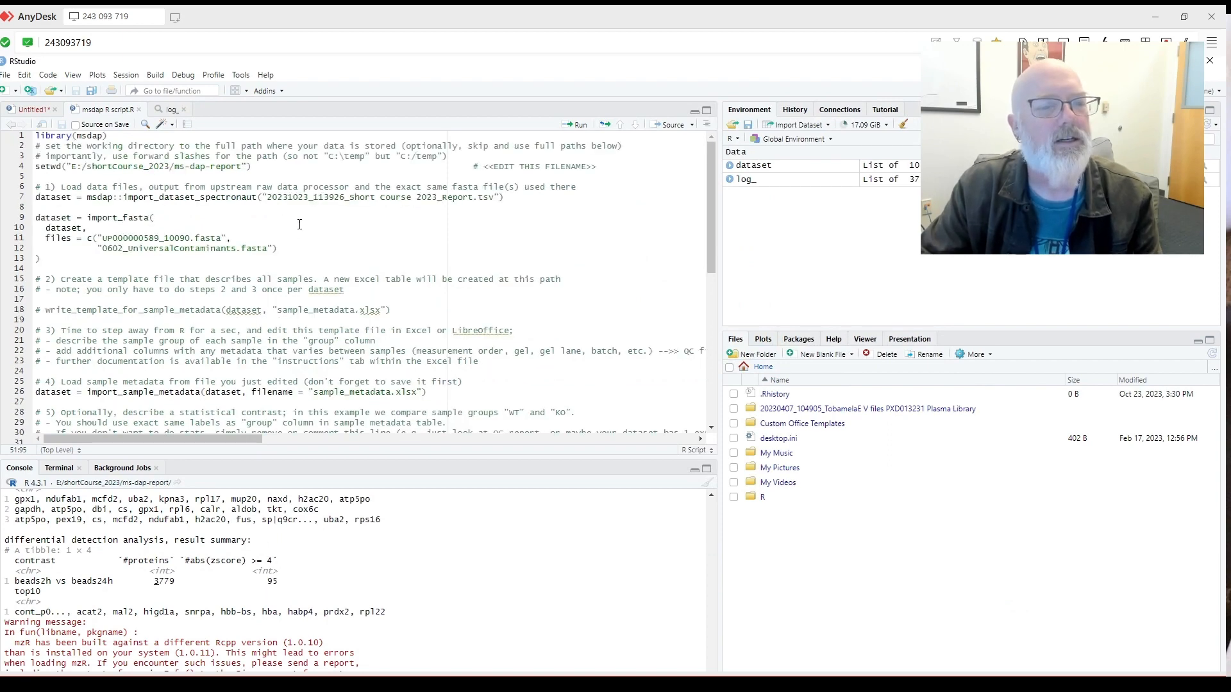
scroll(306, 232, down, 4)
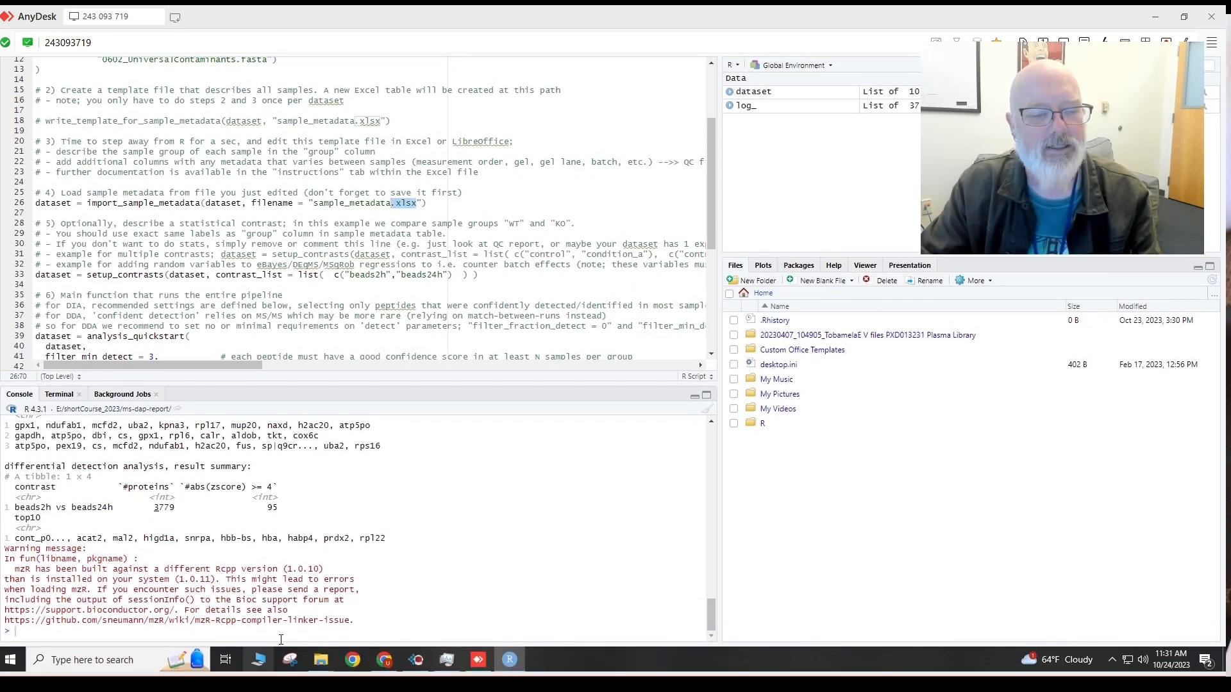
mouse_move(318, 663)
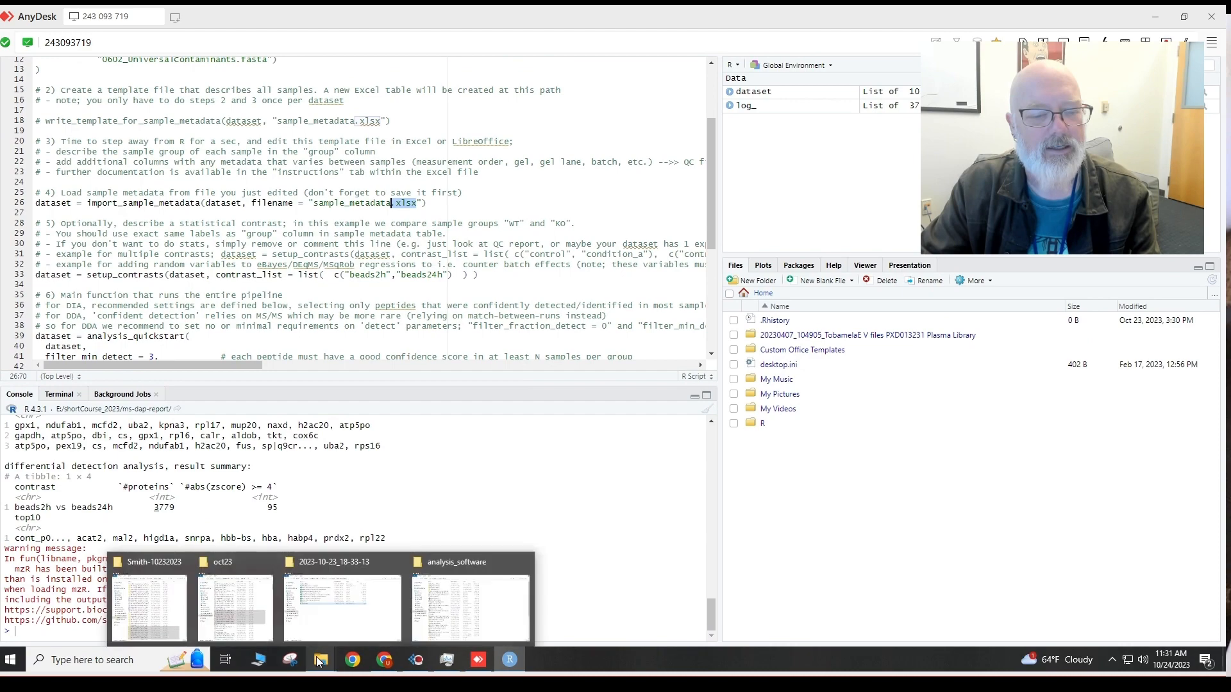
click(375, 606)
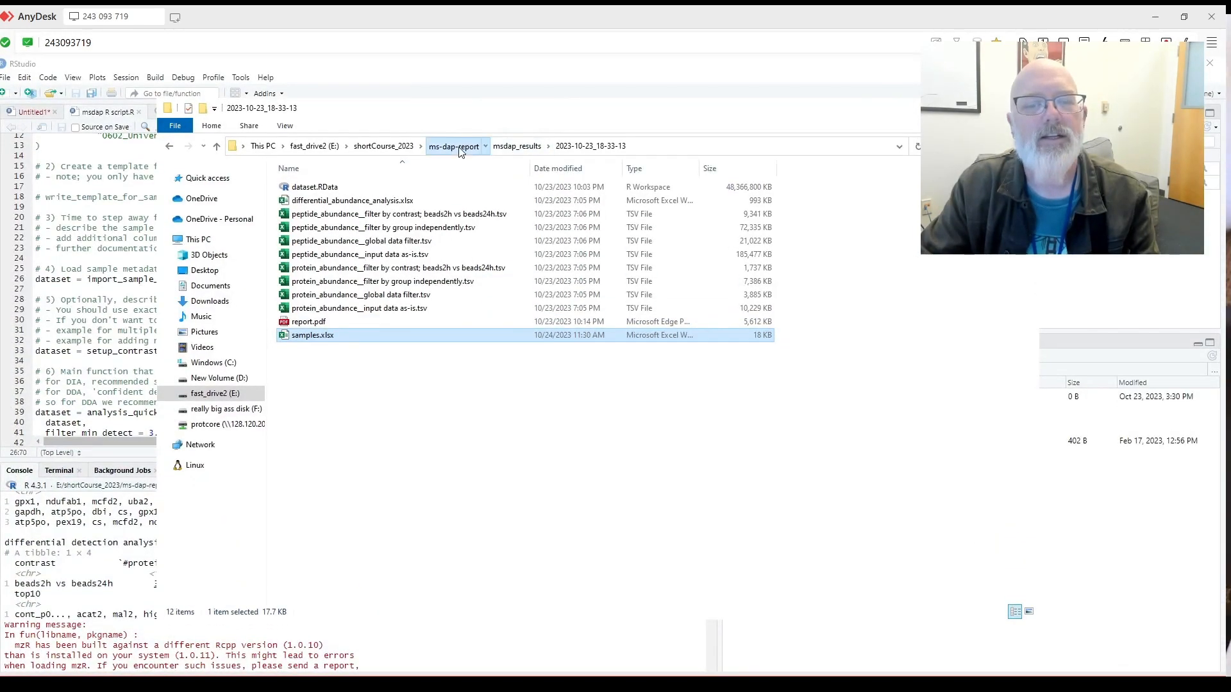
click(461, 152)
click(402, 306)
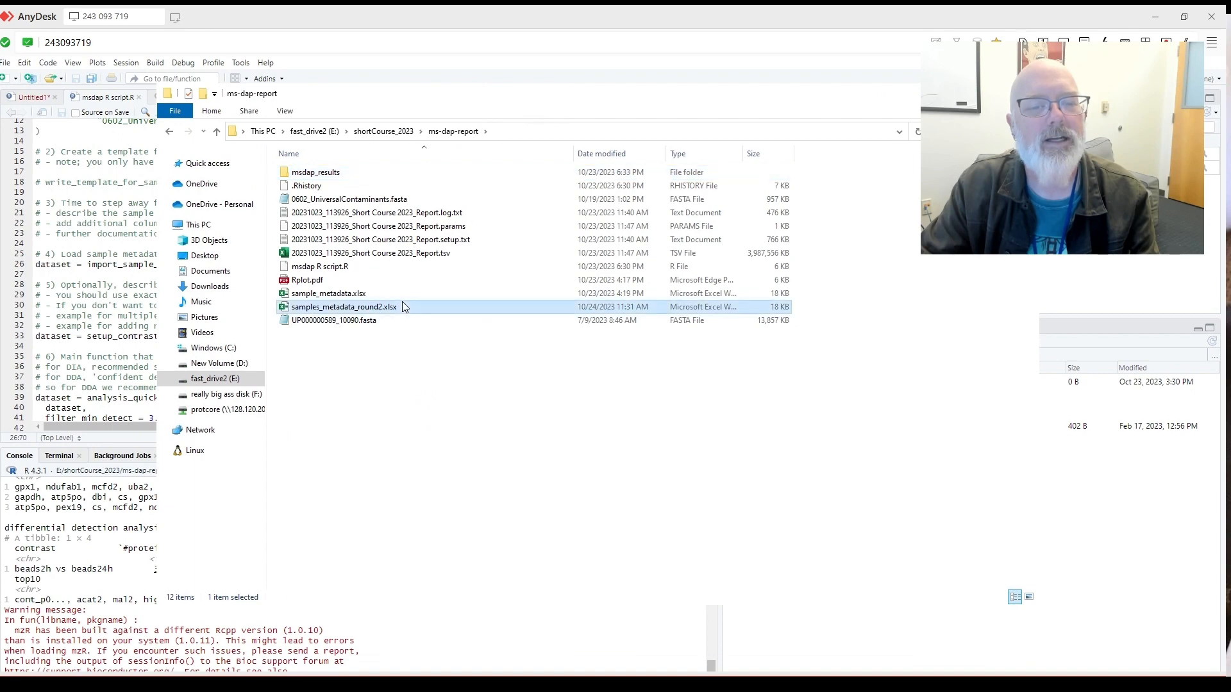
right_click(402, 307)
click(442, 532)
drag(406, 308, 282, 307)
click(135, 251)
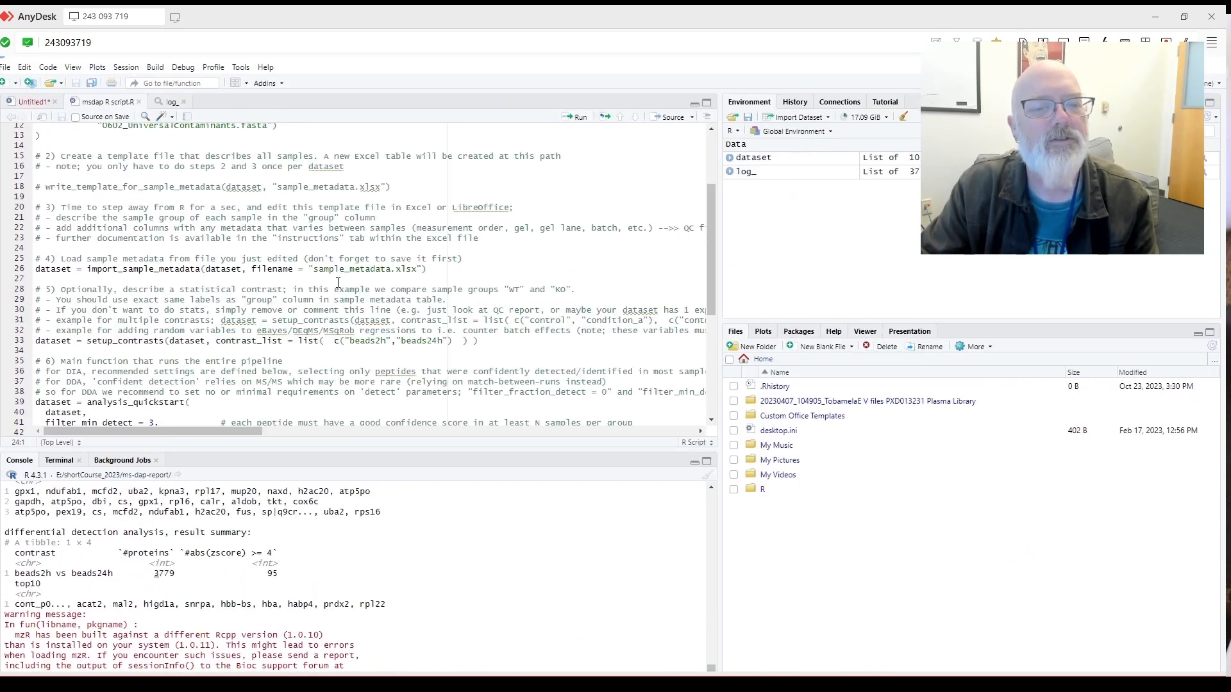
drag(418, 271, 311, 272)
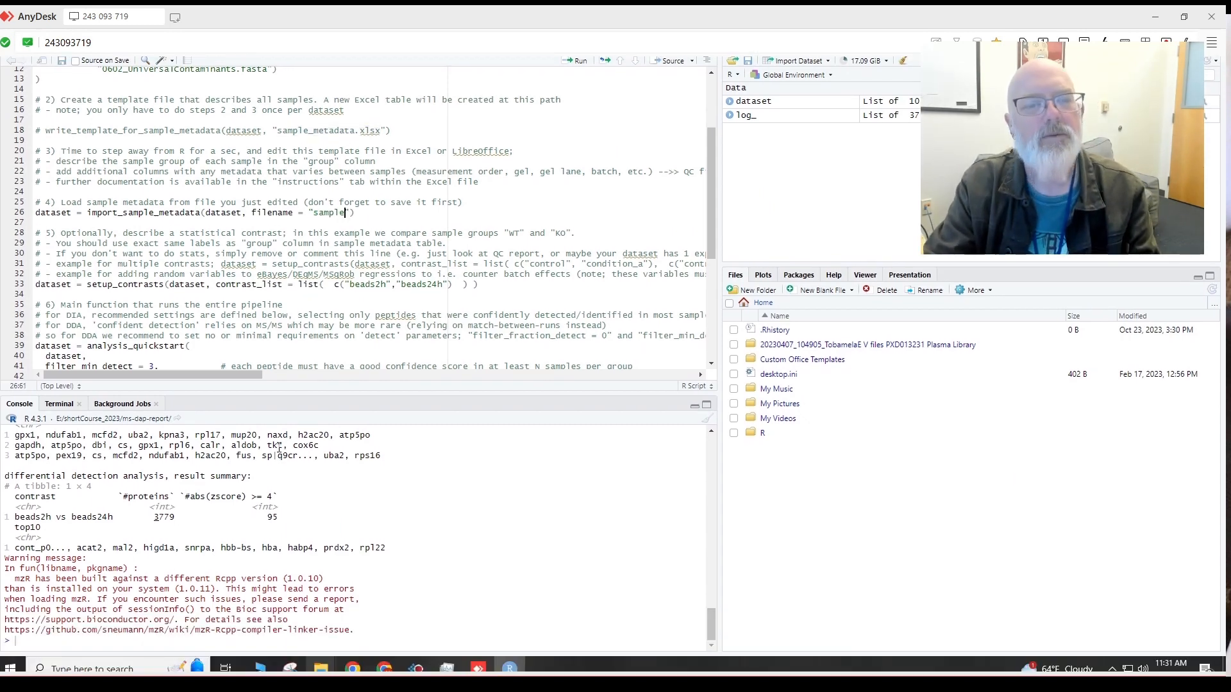
Replace line 26's filename with samples_metadata_round2.xlsx via autocomplete and scroll down the script.
text(sample)
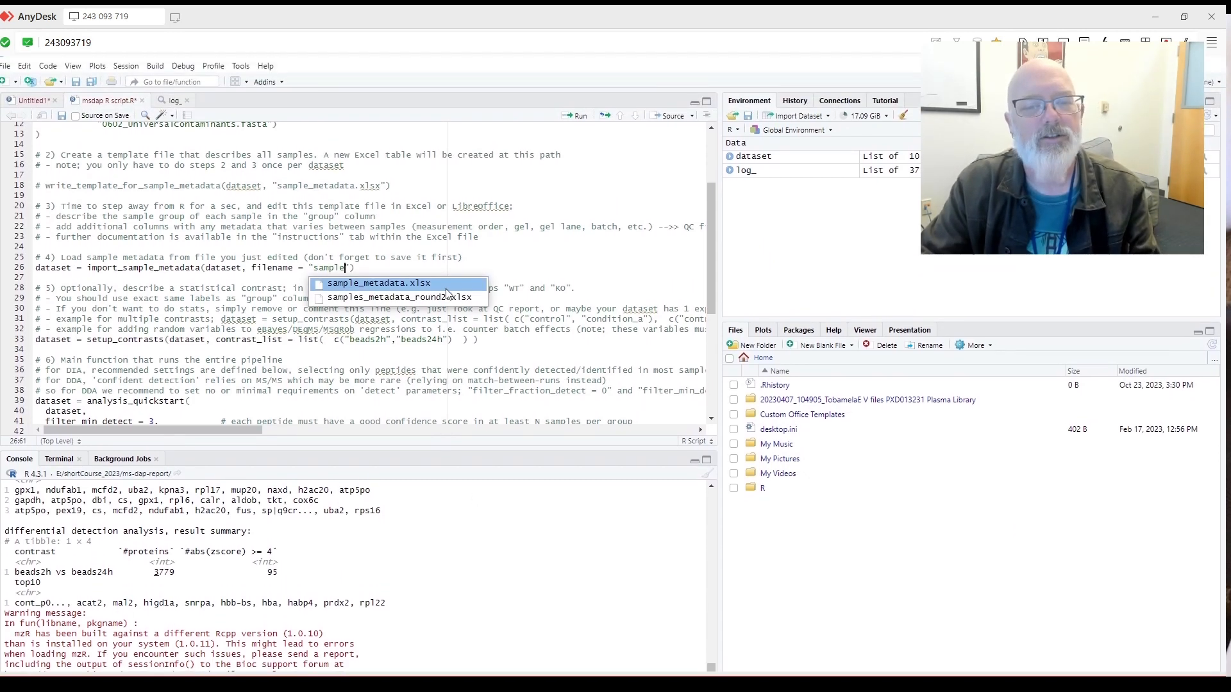
click(449, 294)
scroll(449, 292, up, 4)
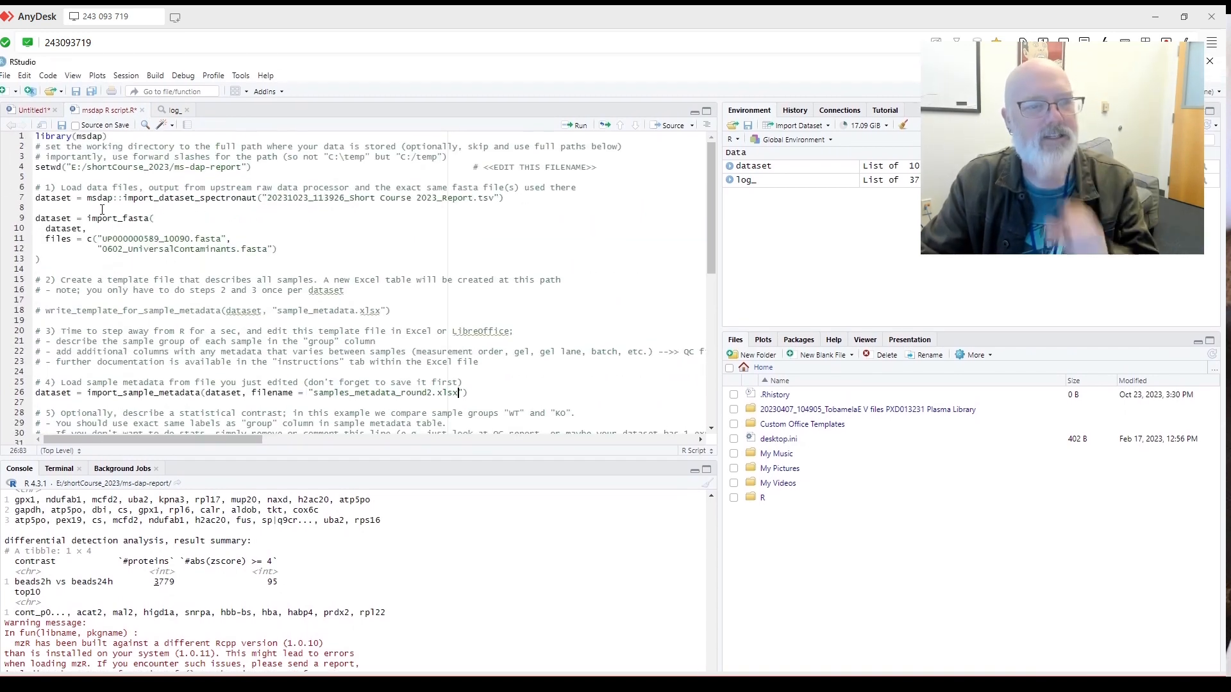
scroll(242, 234, down, 3)
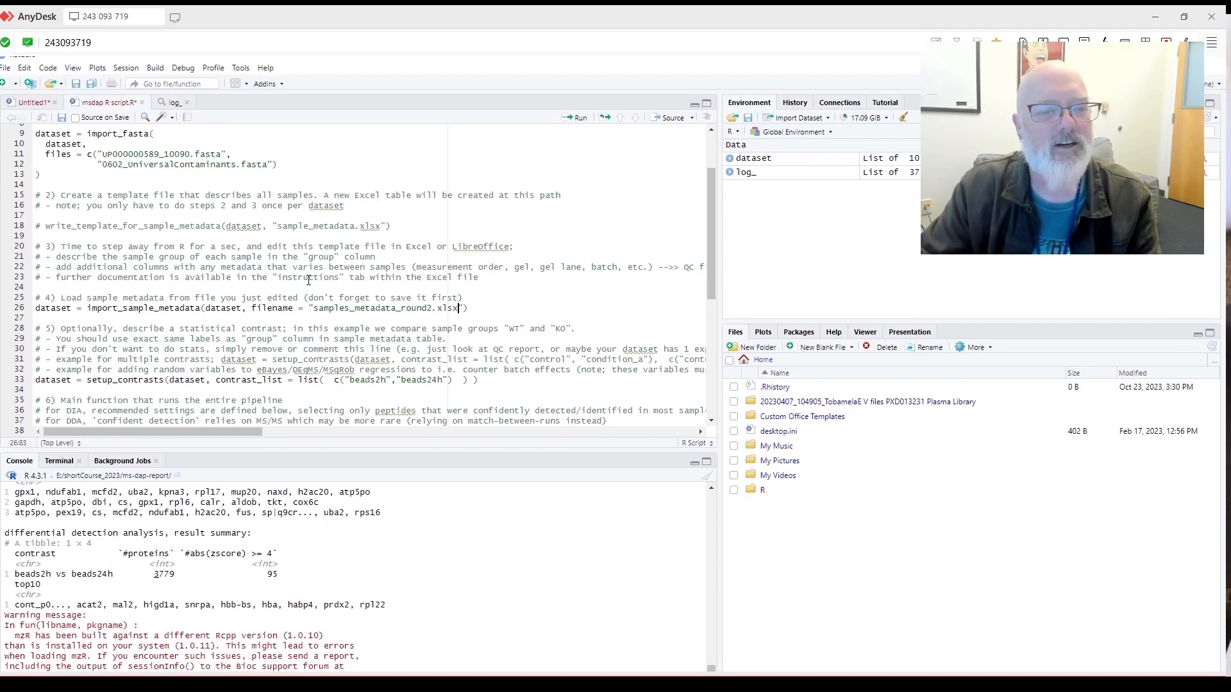
scroll(304, 279, down, 1)
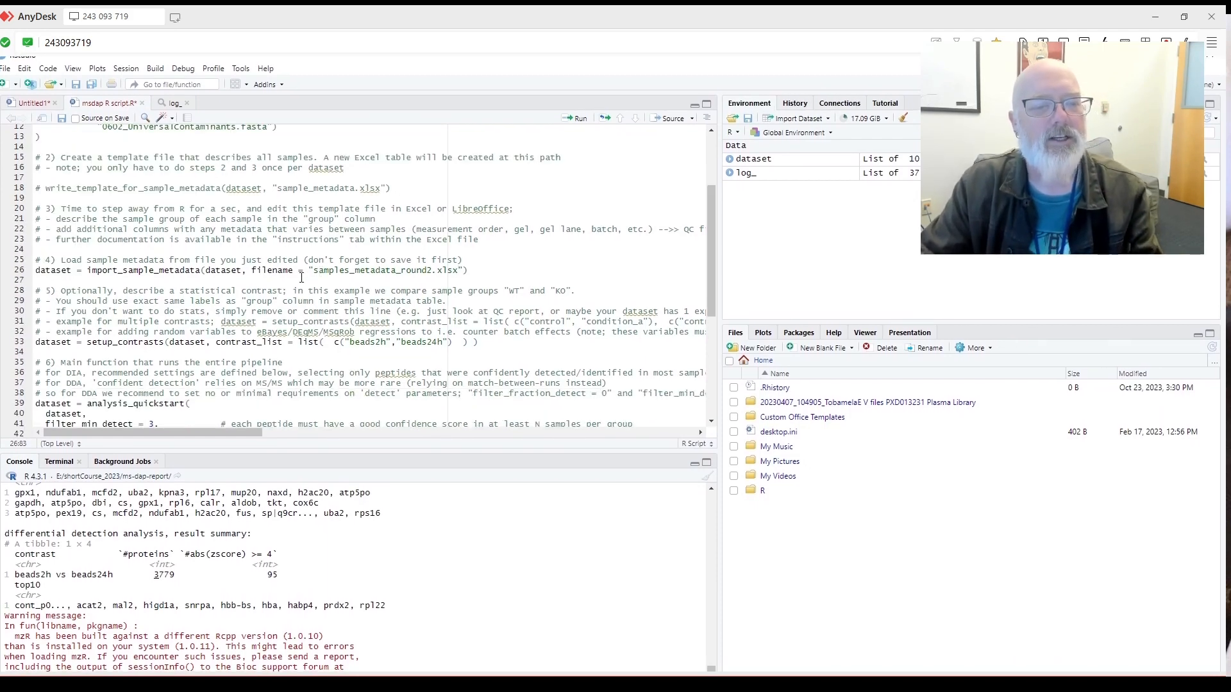
scroll(302, 276, down, 1)
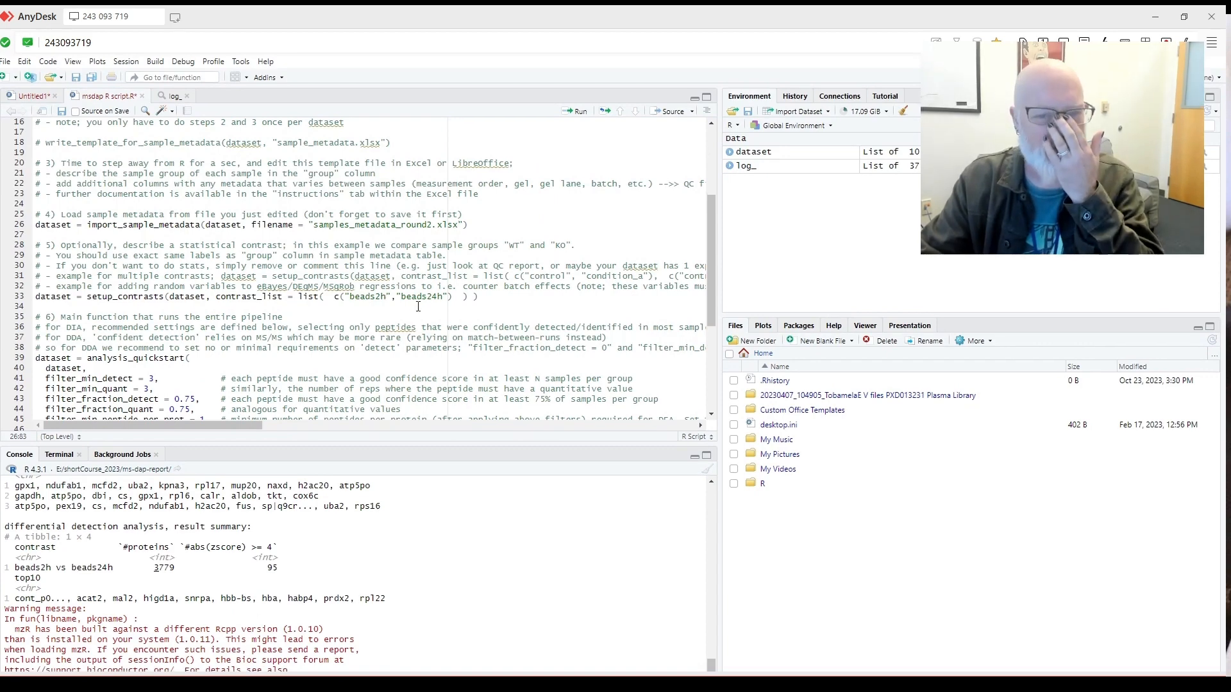
scroll(459, 296, down, 1)
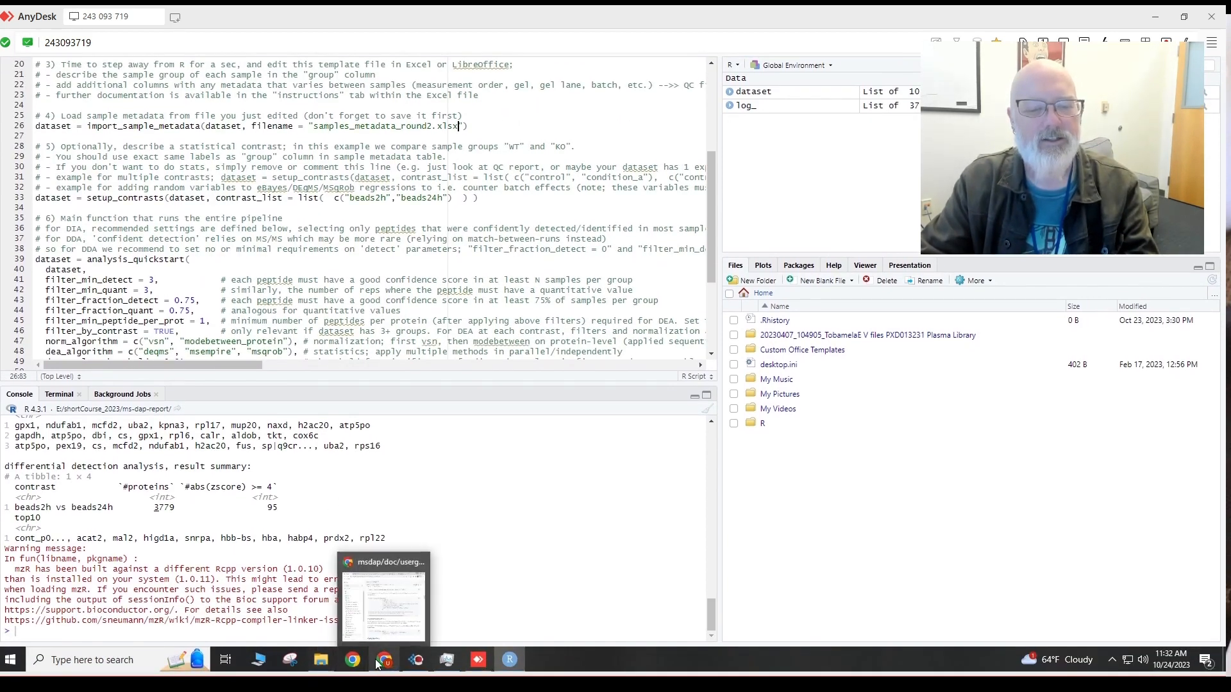
Select and copy the user guide's multiple-contrast setup_contrasts example code on GitHub.
click(395, 631)
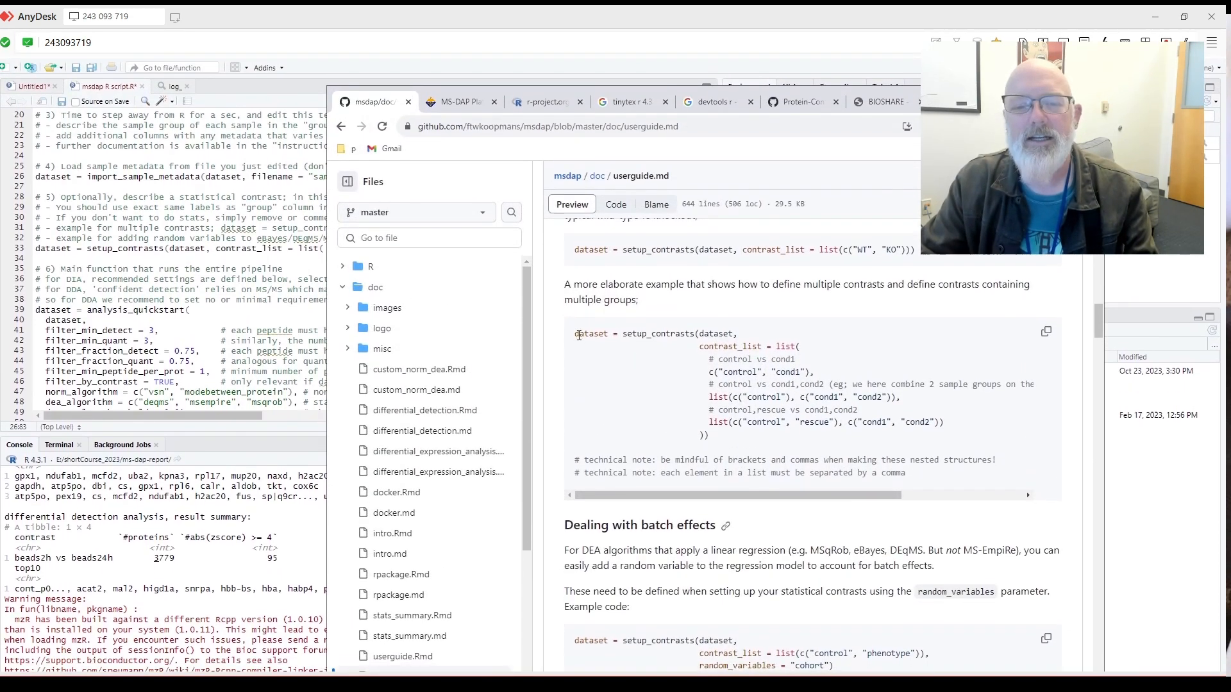
drag(575, 333, 1037, 420)
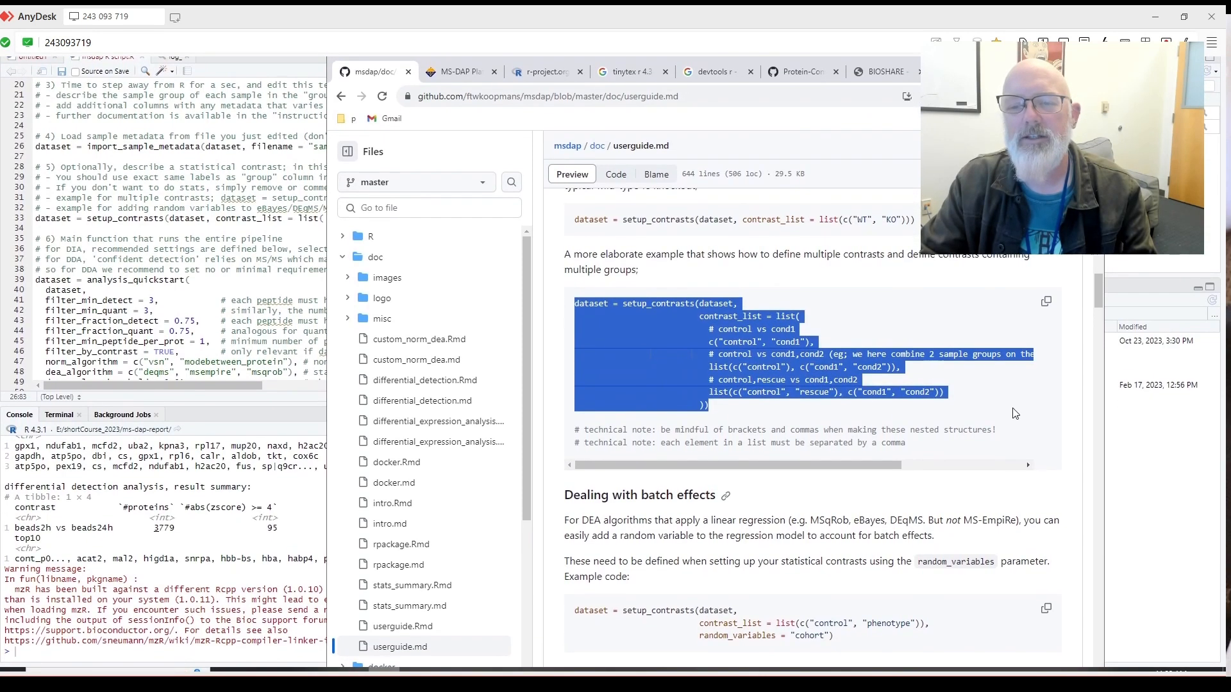
click(1045, 315)
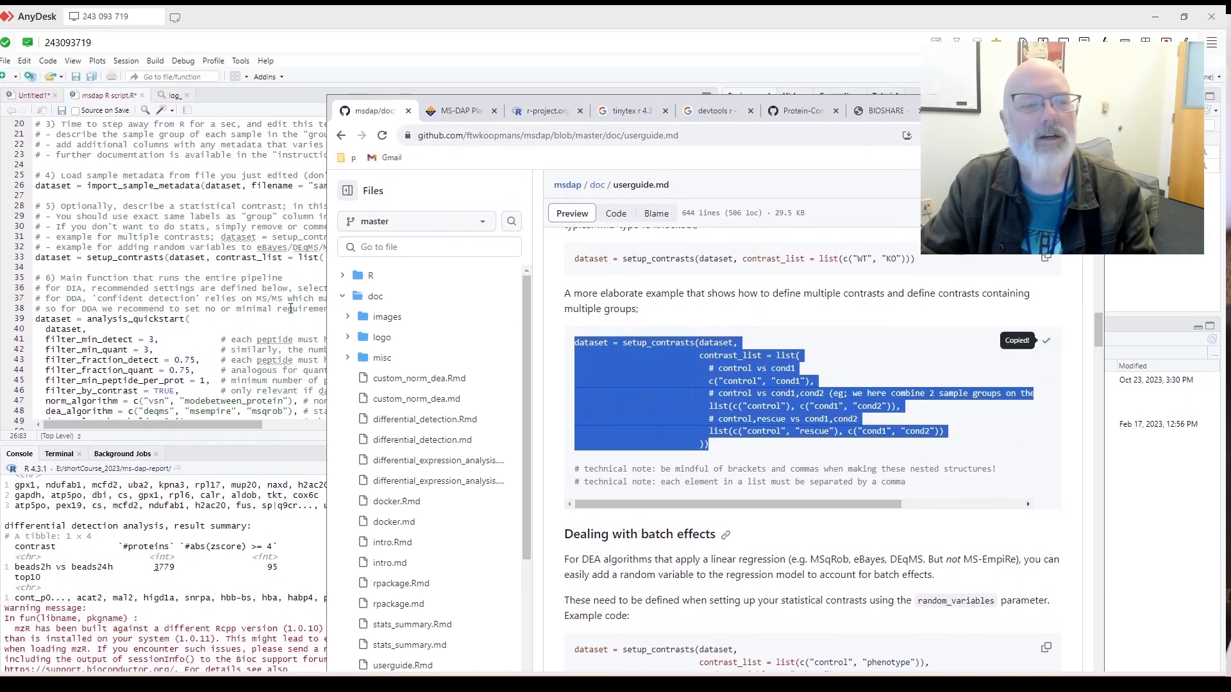
click(160, 254)
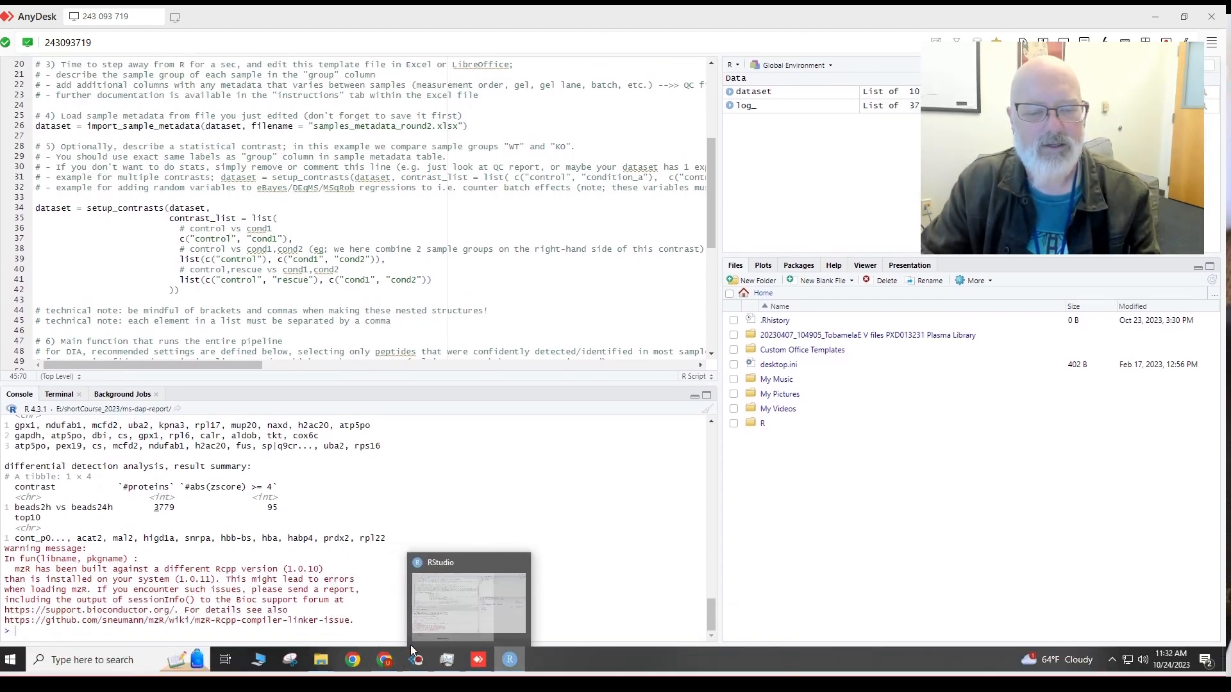
Open samples_metadata_round2.xlsx from the ms-dap-report folder and resize its Excel window.
mouse_move(322, 660)
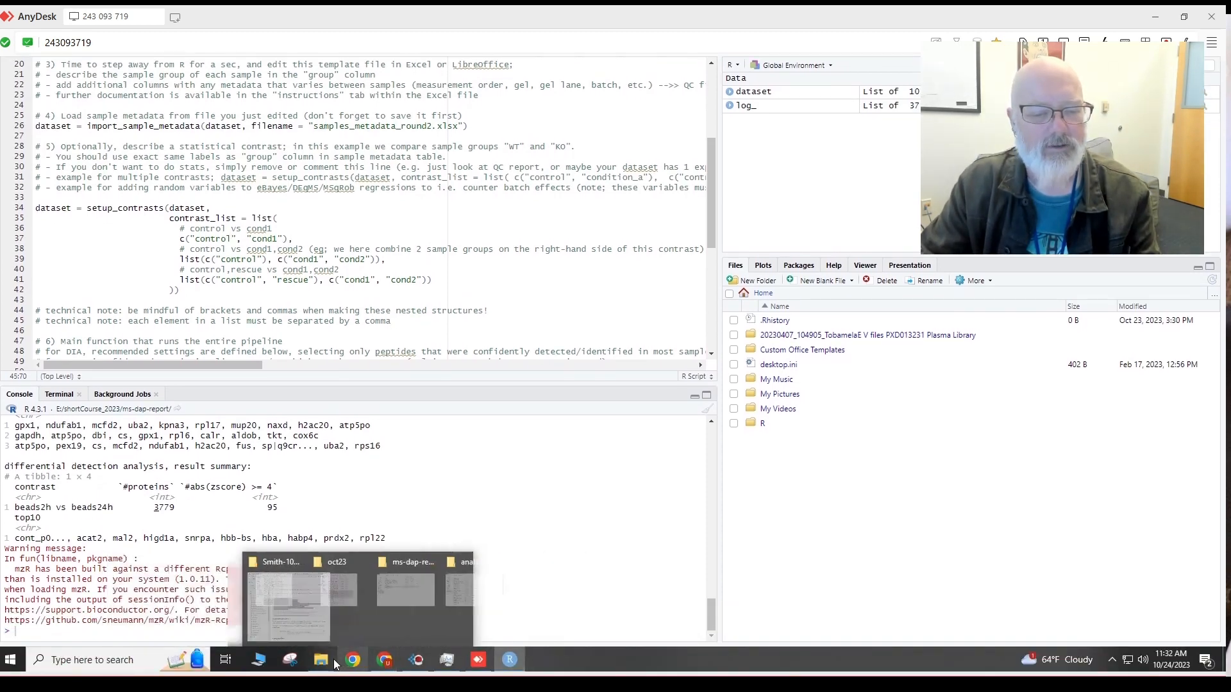
click(326, 622)
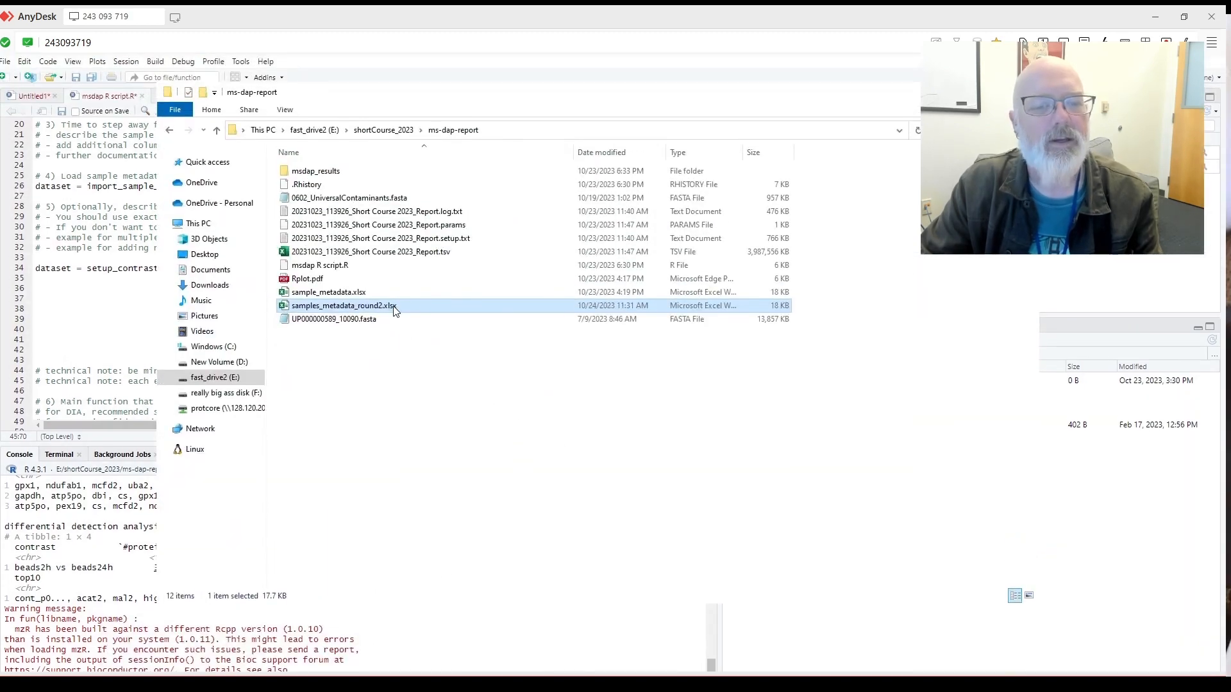
double_click(393, 306)
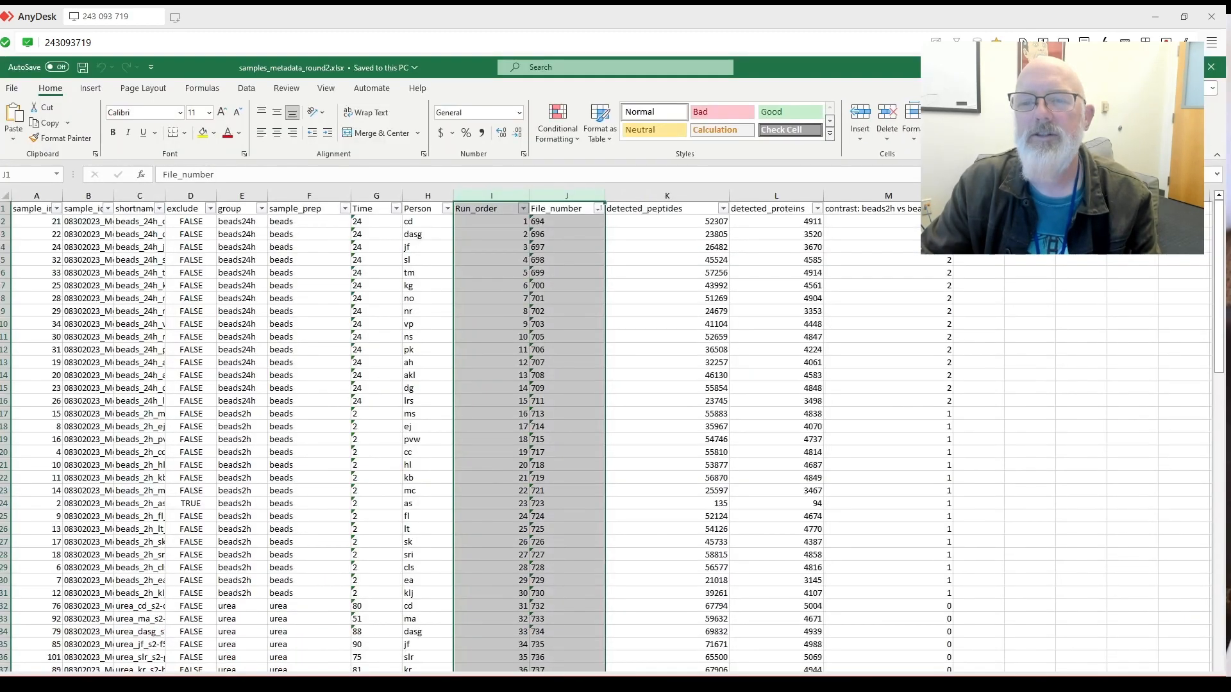
drag(1026, 67, 1025, 237)
click(967, 109)
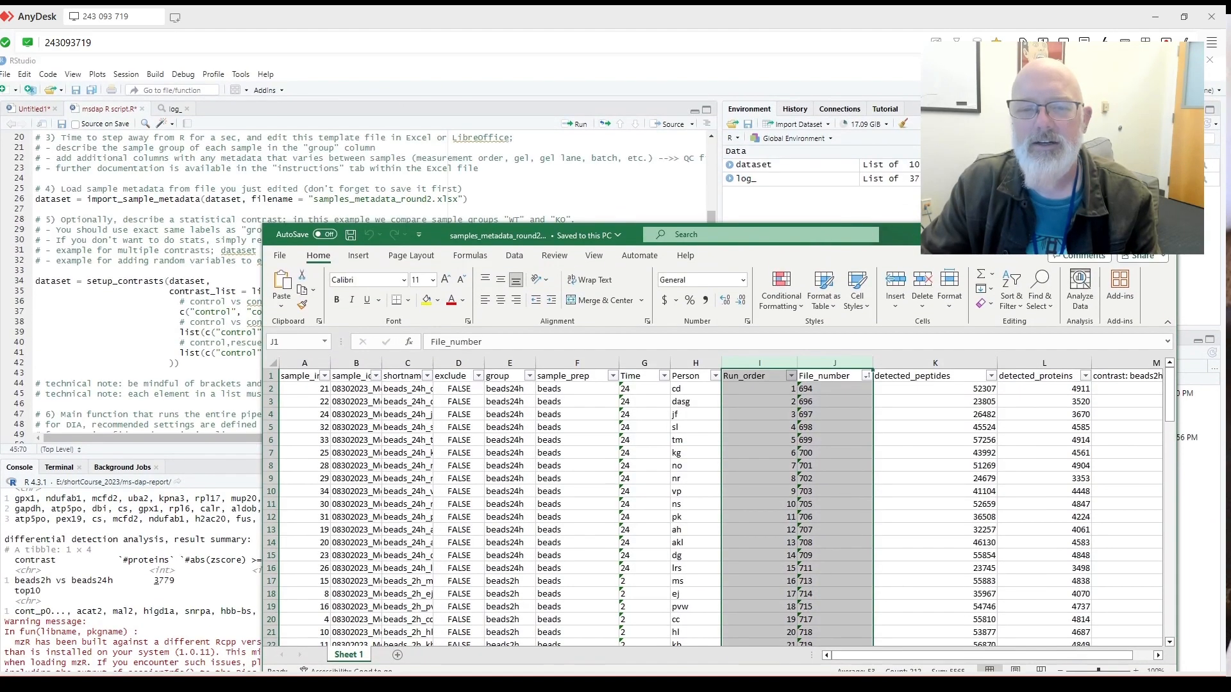
drag(632, 232, 704, 124)
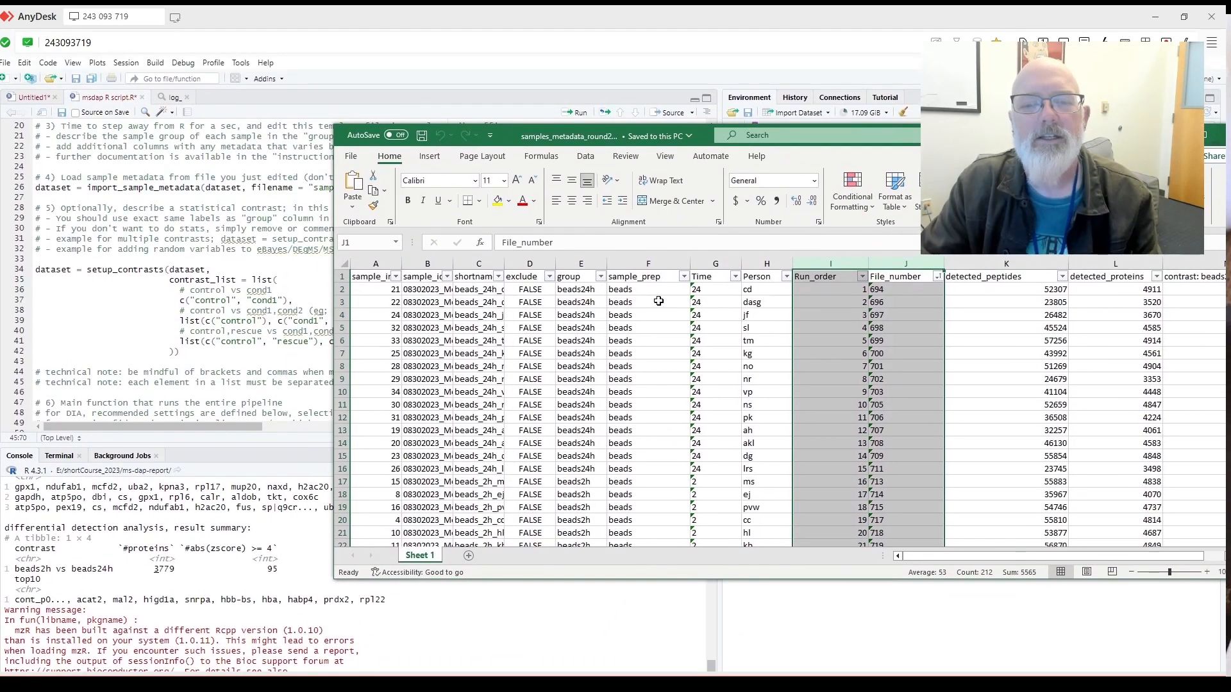
Select and copy the beads24h group name from cell E2's formula bar.
click(658, 300)
click(583, 291)
drag(554, 246, 499, 246)
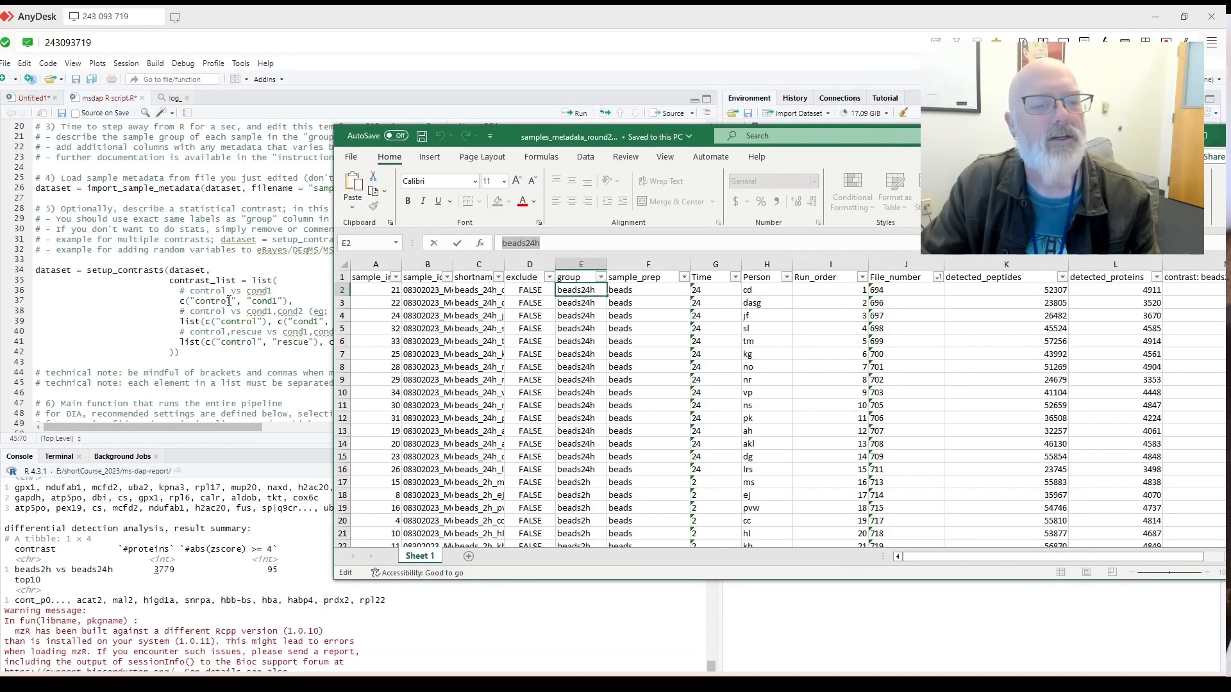
click(229, 299)
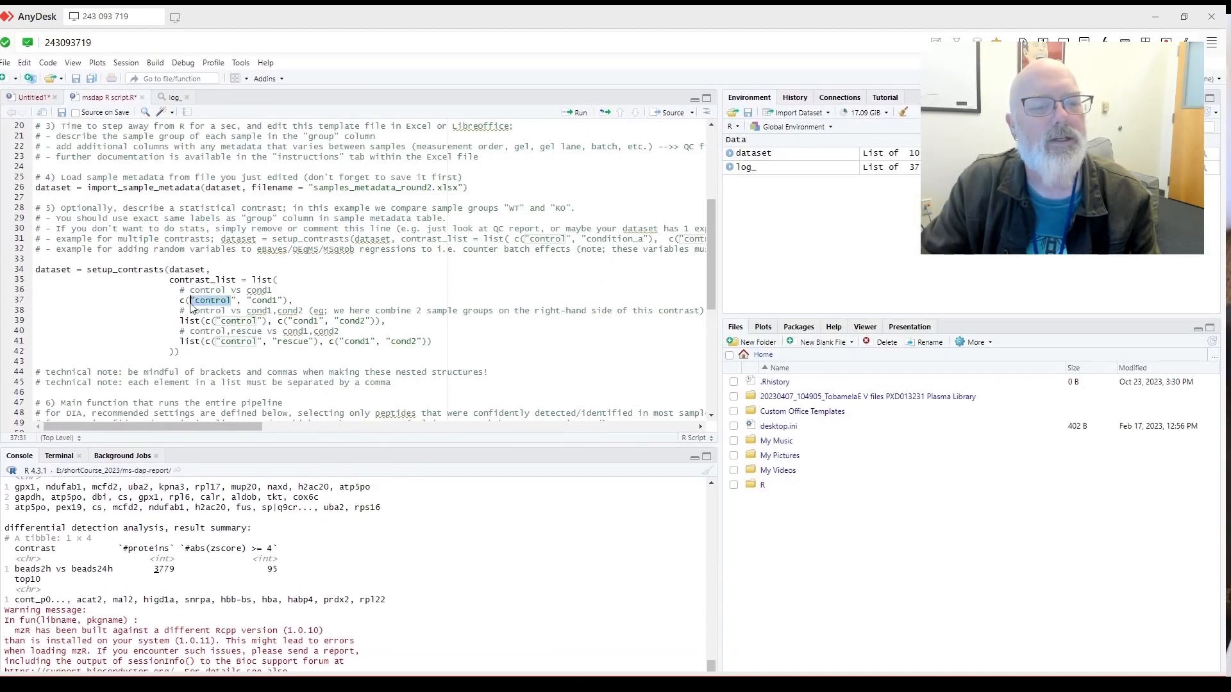
Paste beads24h over the first control placeholder and look up beads2h in cell E18.
key(ctrl+v)
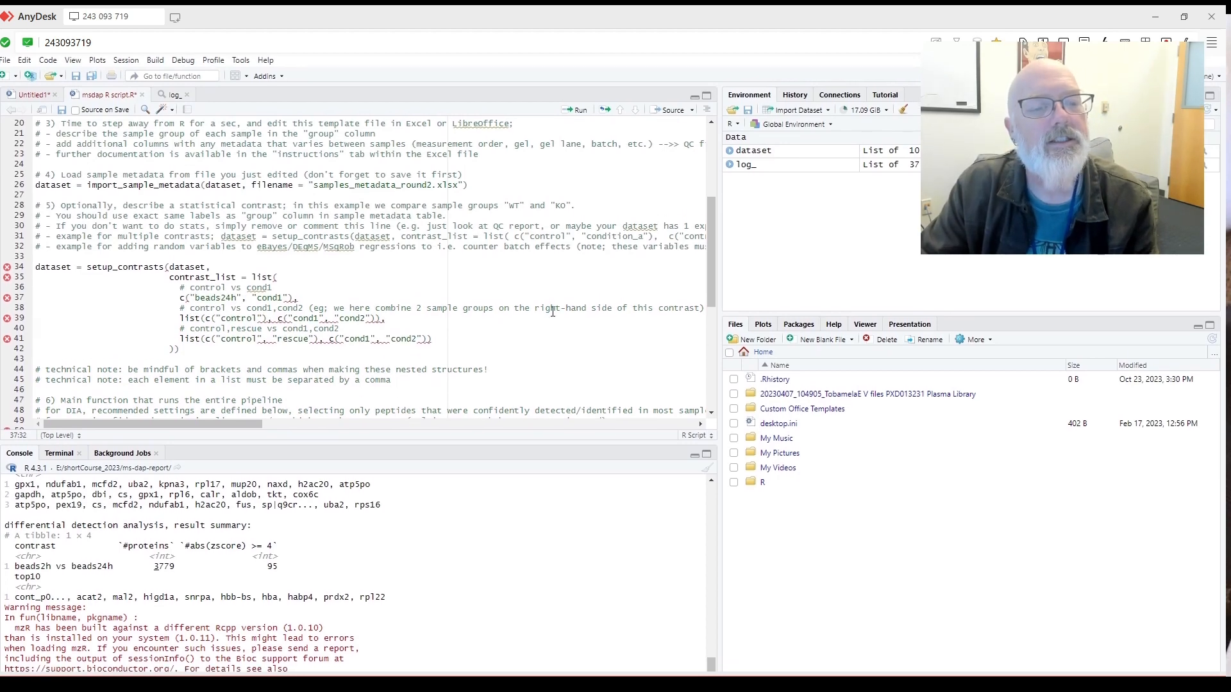
mouse_move(555, 652)
click(564, 612)
scroll(645, 406, down, 1)
click(580, 416)
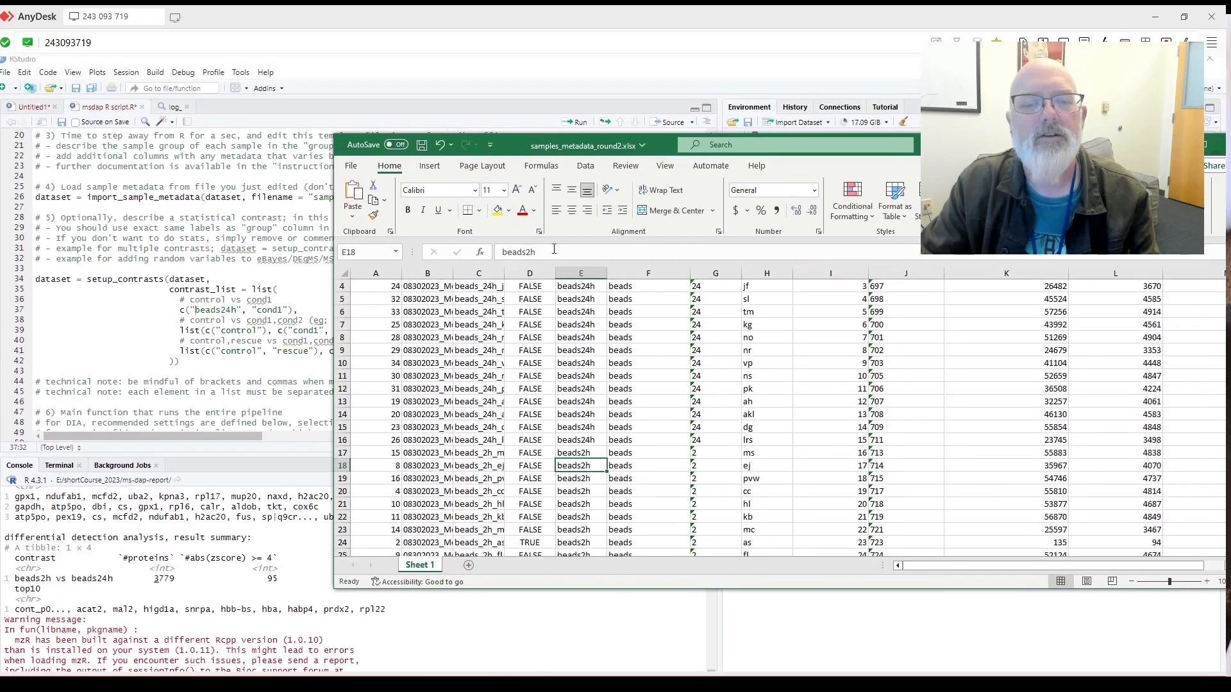
click(303, 300)
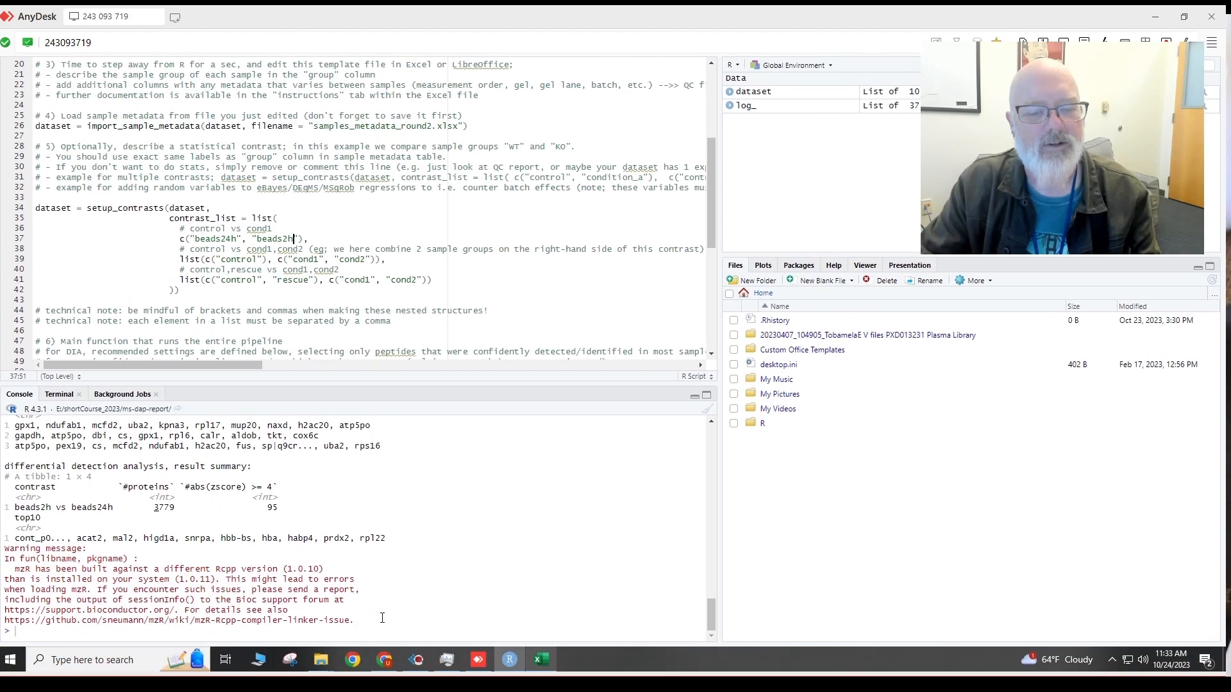
Copy the urea group name from cell E32 for the second contrast.
click(540, 659)
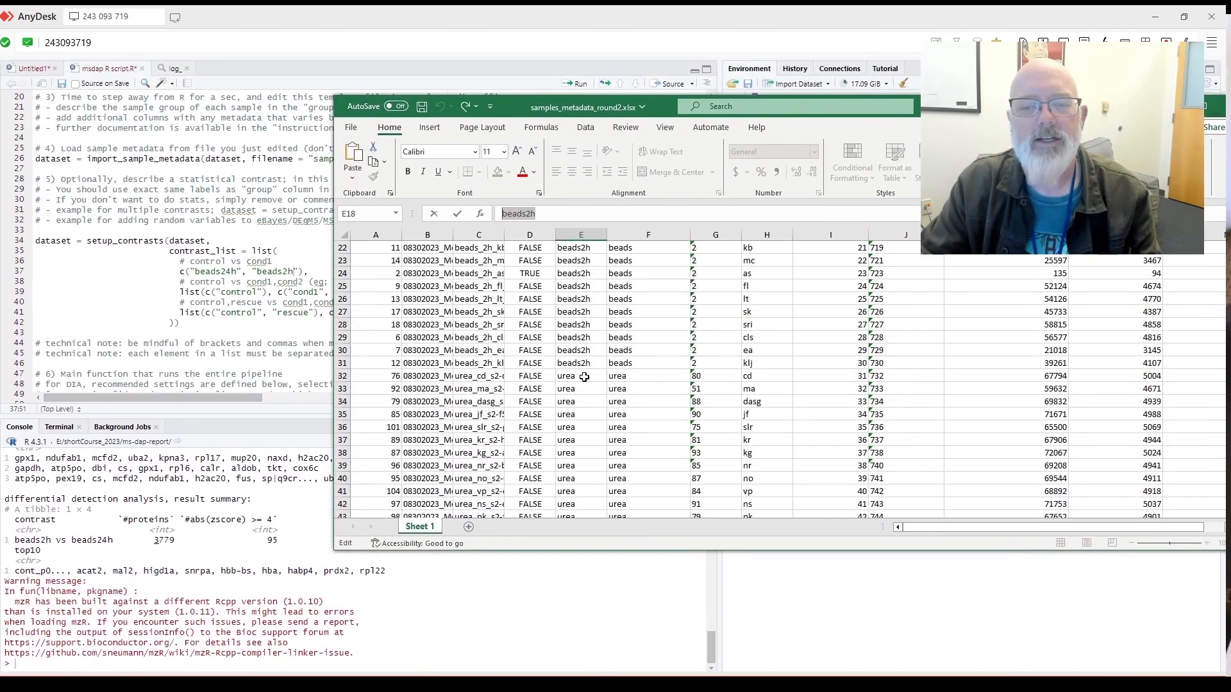
click(580, 364)
key(ctrl+c)
click(218, 332)
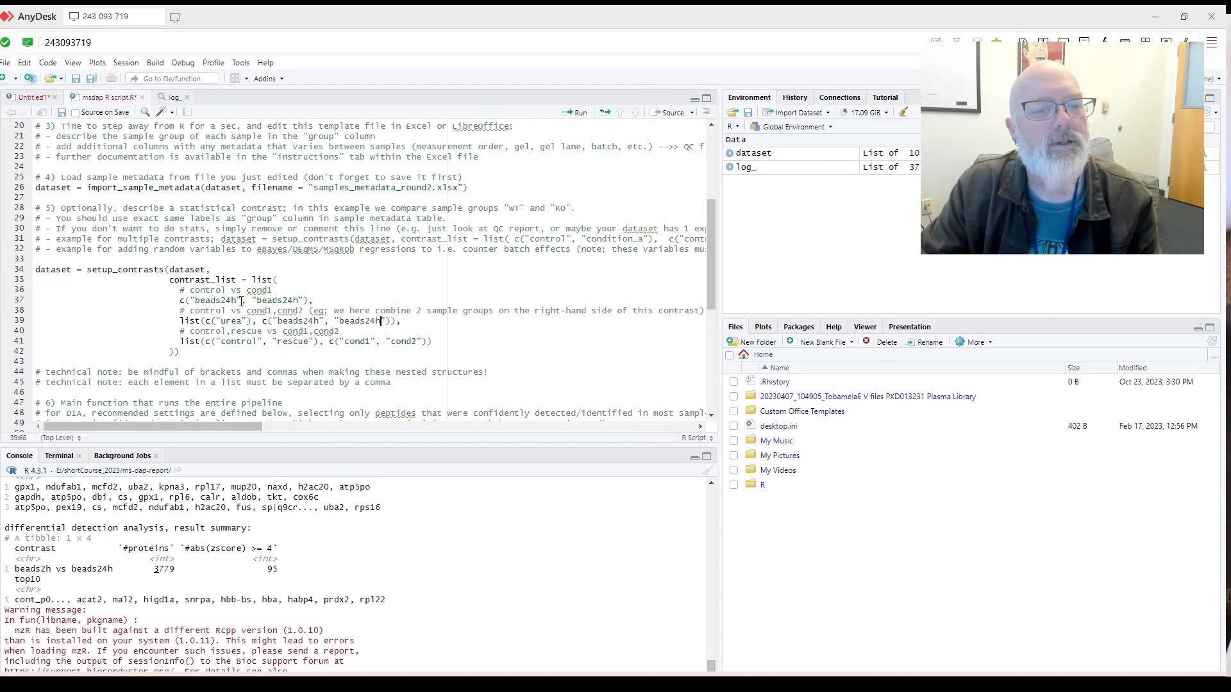
Type beads2h in place of the repeated beads24h on lines 37 and 39.
click(543, 660)
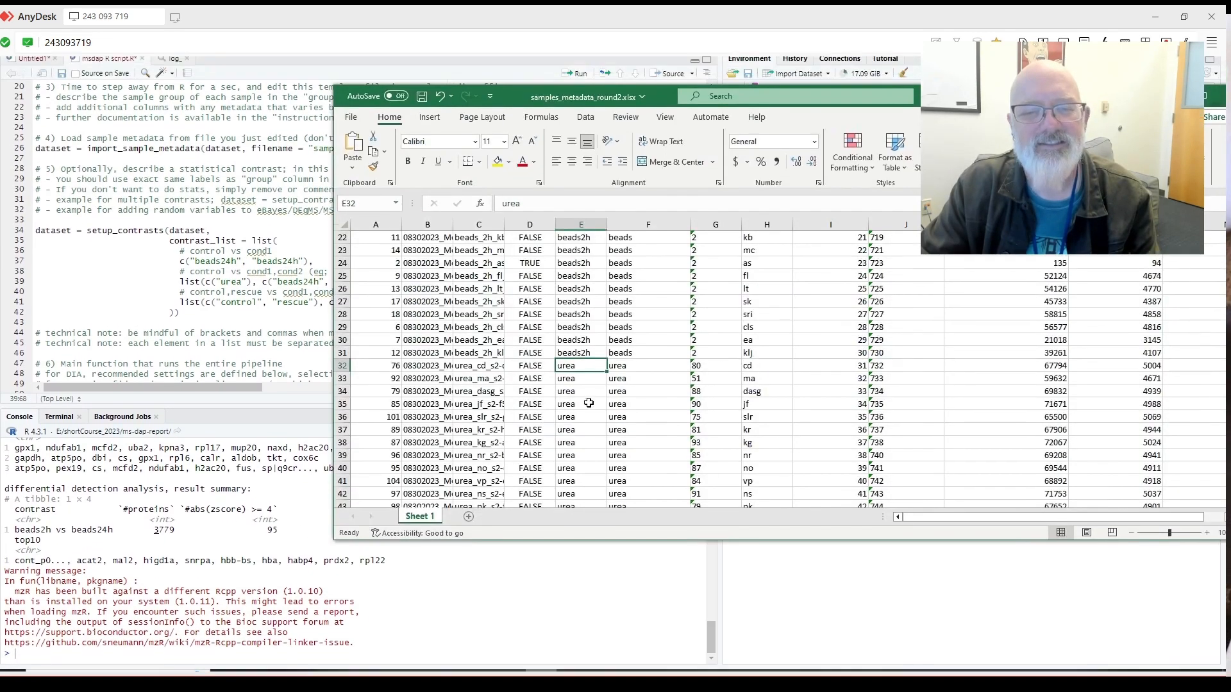
scroll(571, 386, up, 4)
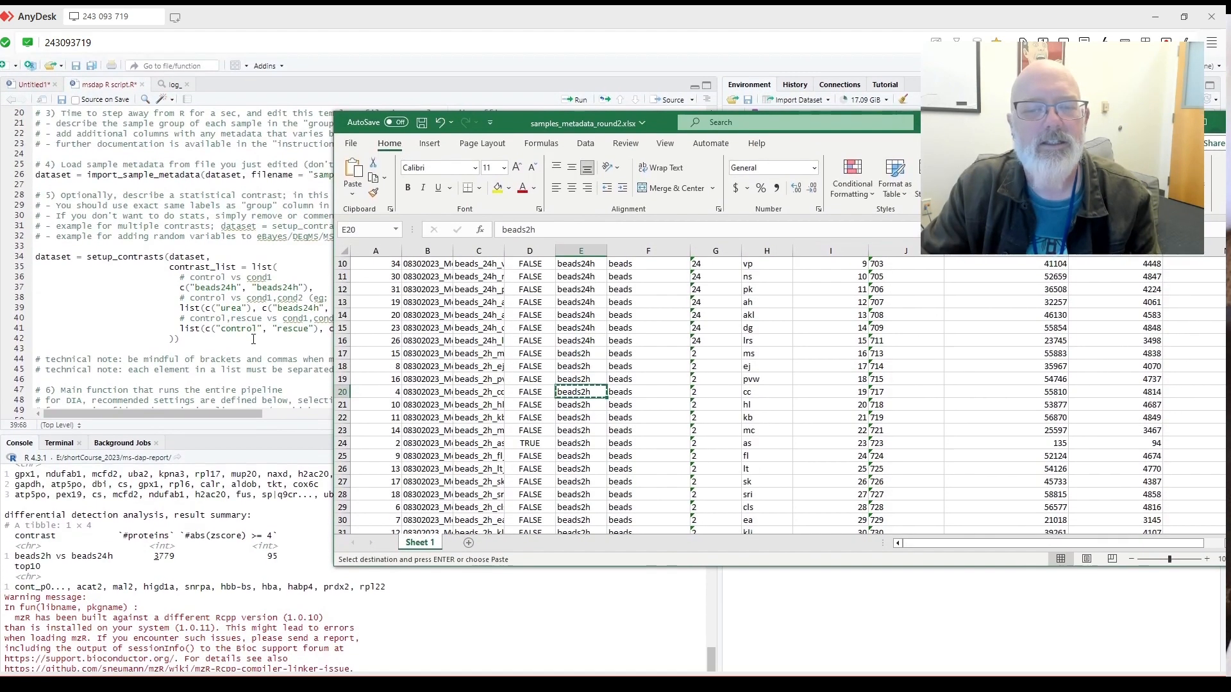
click(260, 324)
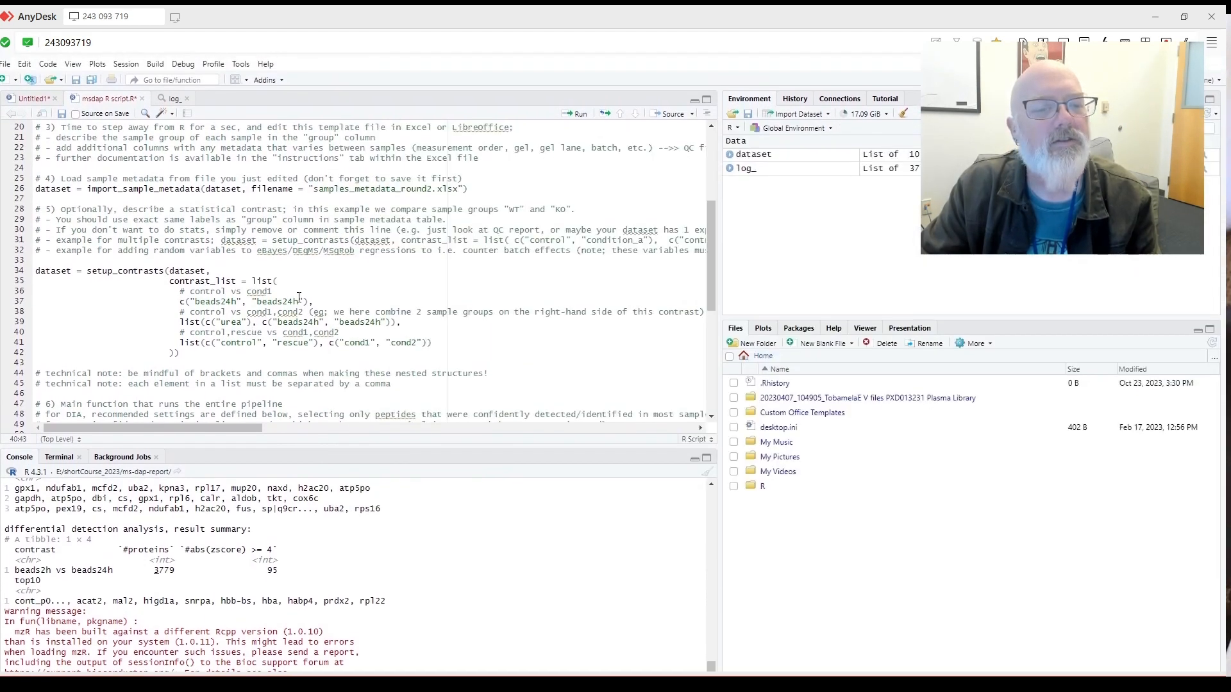
text(beads2h)
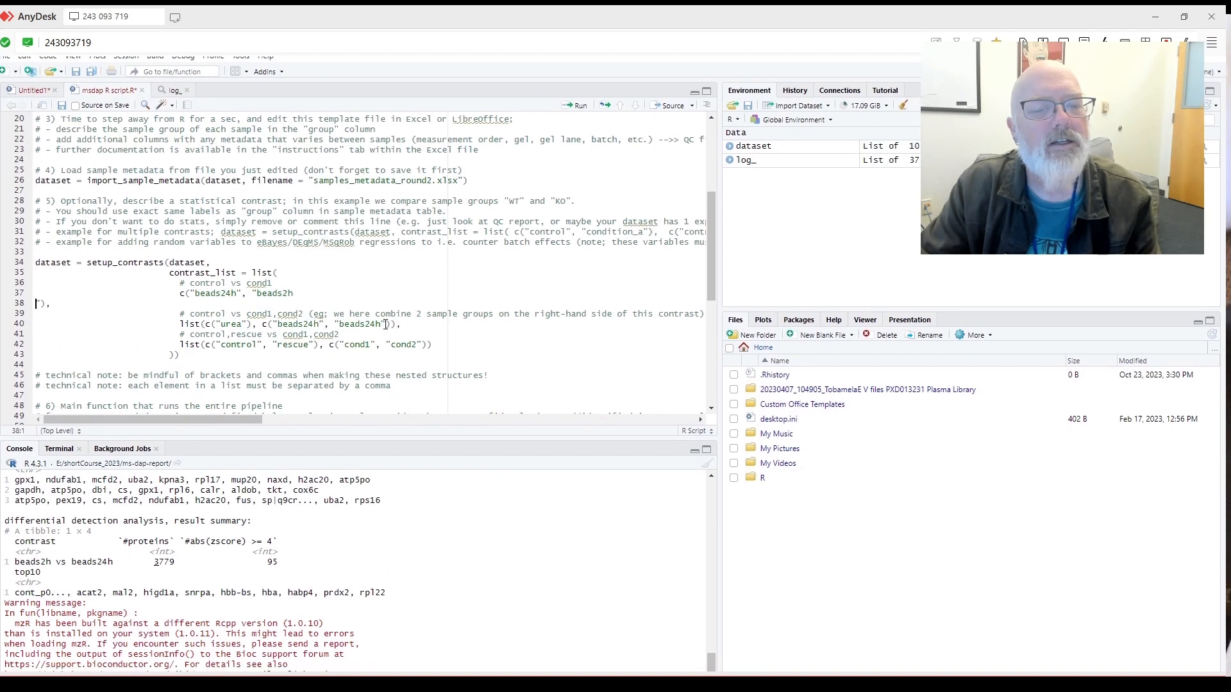
drag(382, 316, 359, 317)
text(beads2h)
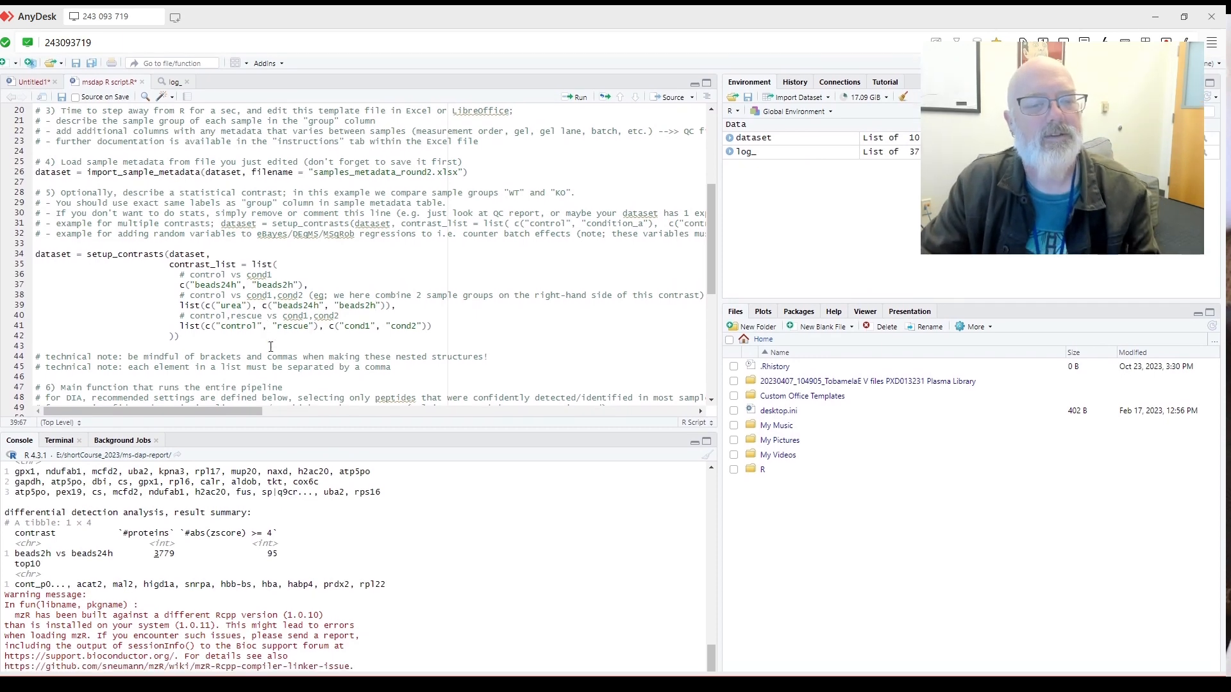
Replace control and rescue in the last contrast with beads24h and beads2h.
click(541, 661)
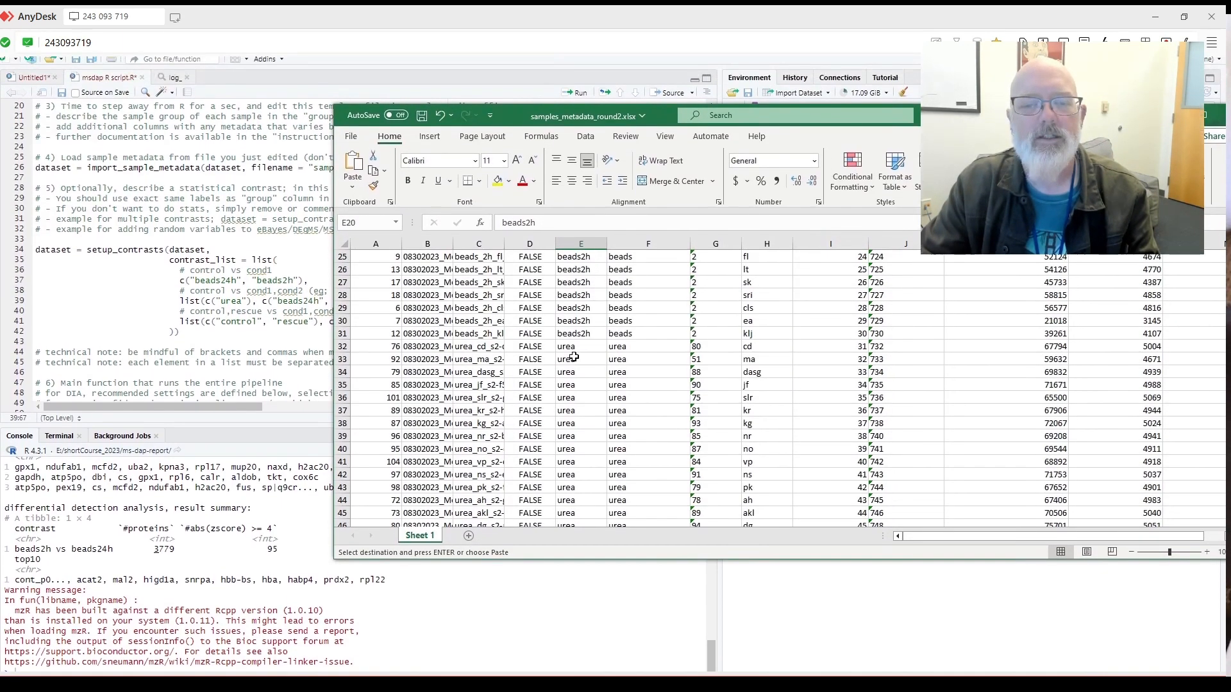
click(565, 353)
key(ctrl+c)
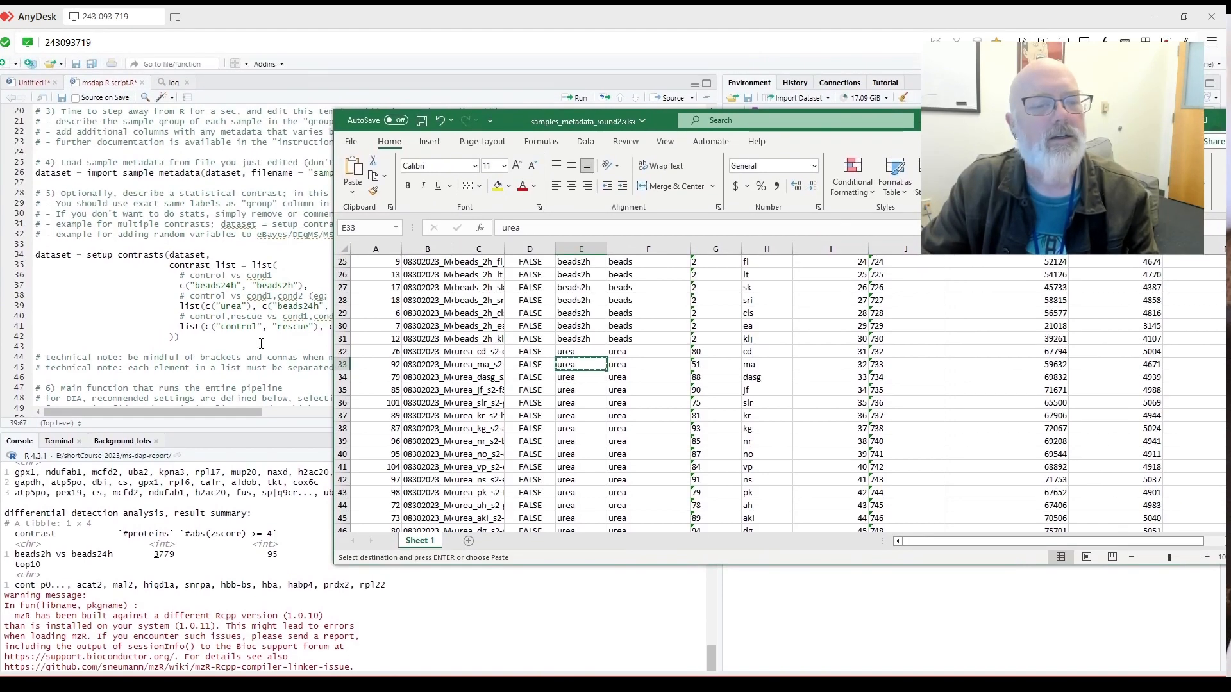
click(268, 336)
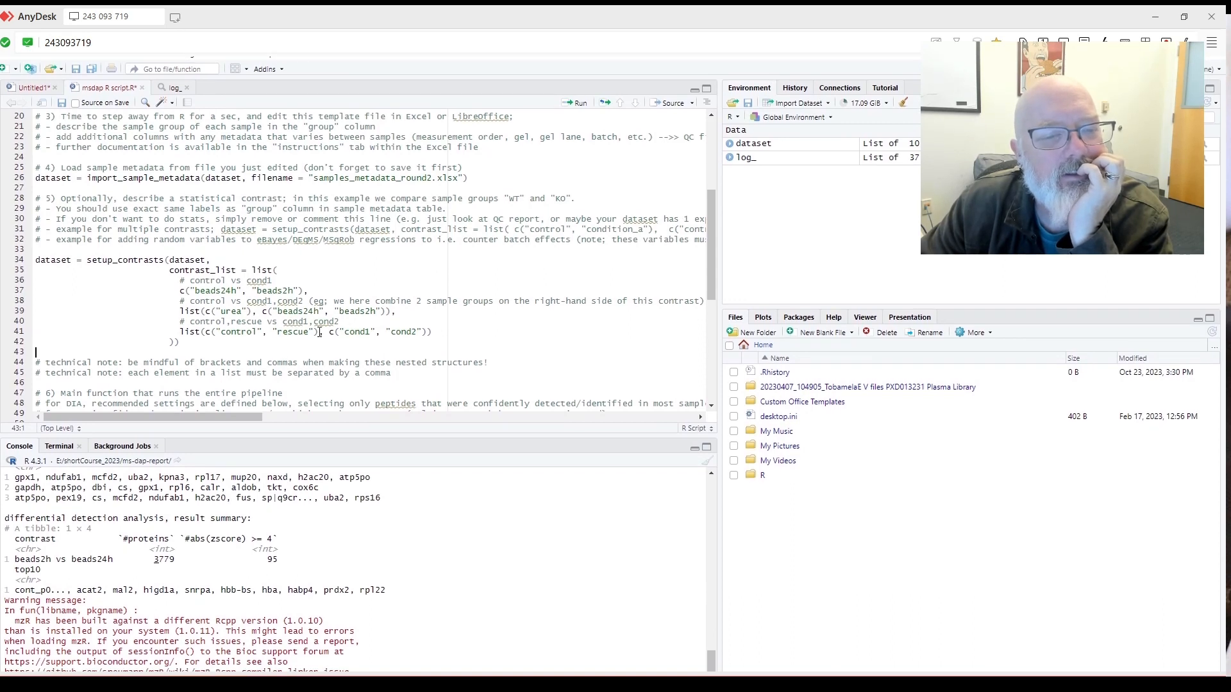
drag(323, 316, 221, 332)
key(ctrl+v)
drag(375, 313, 343, 322)
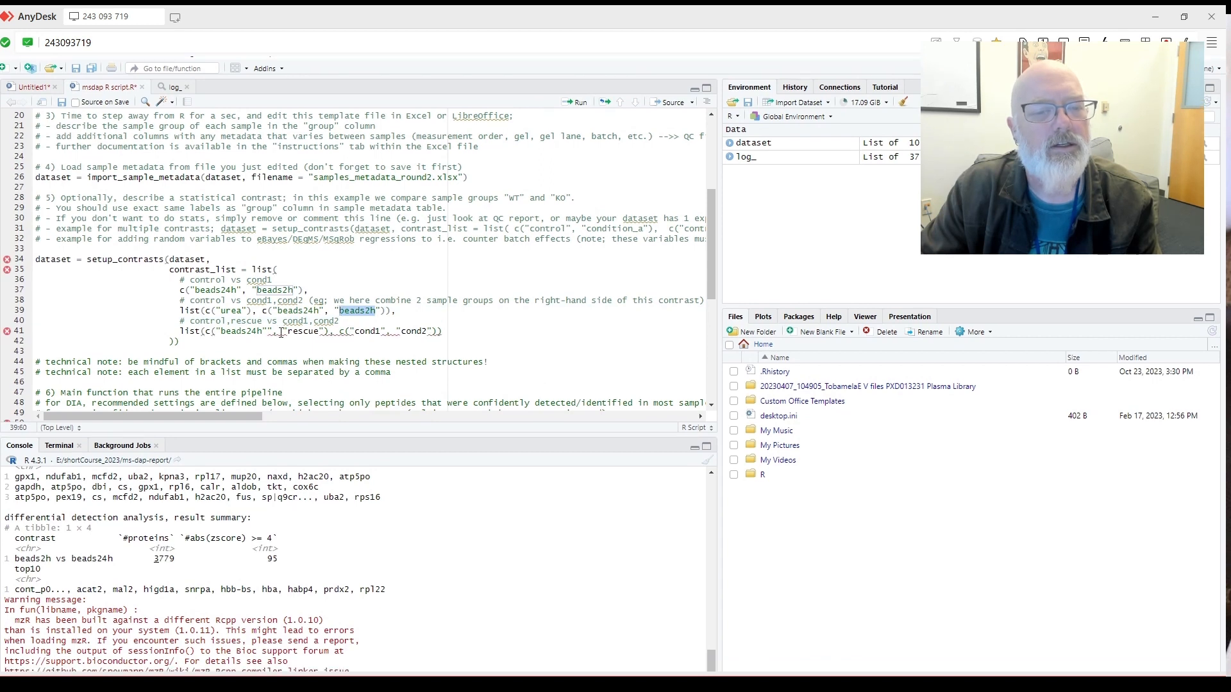
double_click(307, 332)
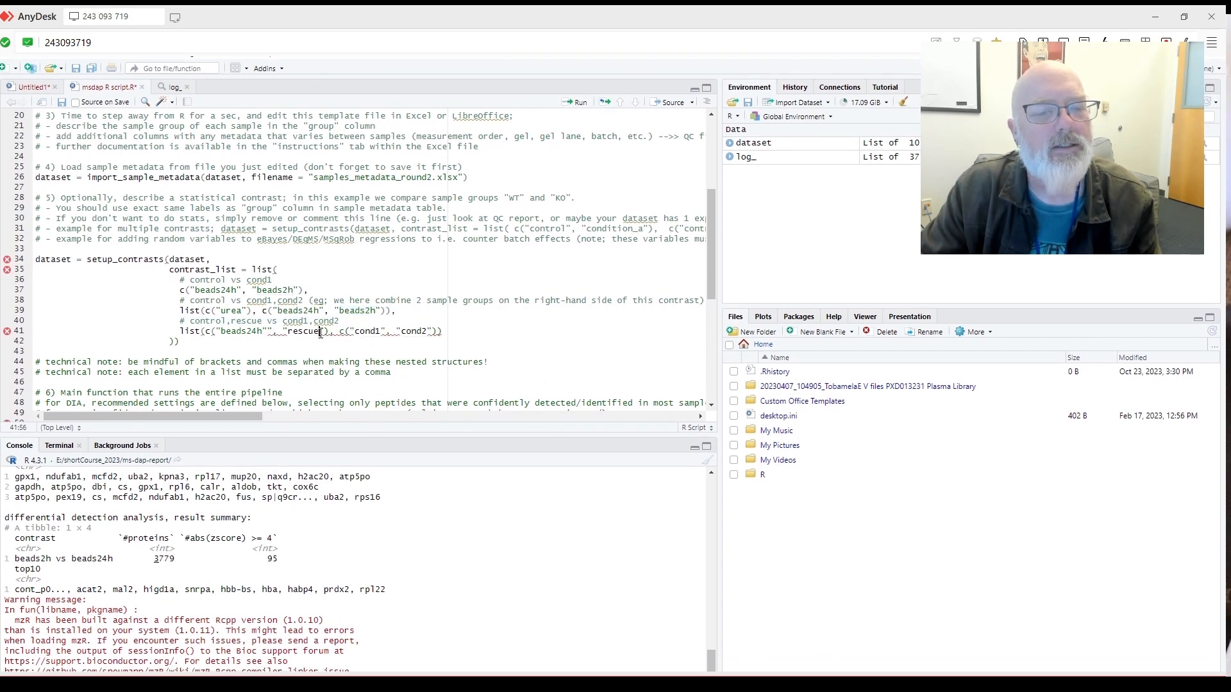
key(ctrl+v)
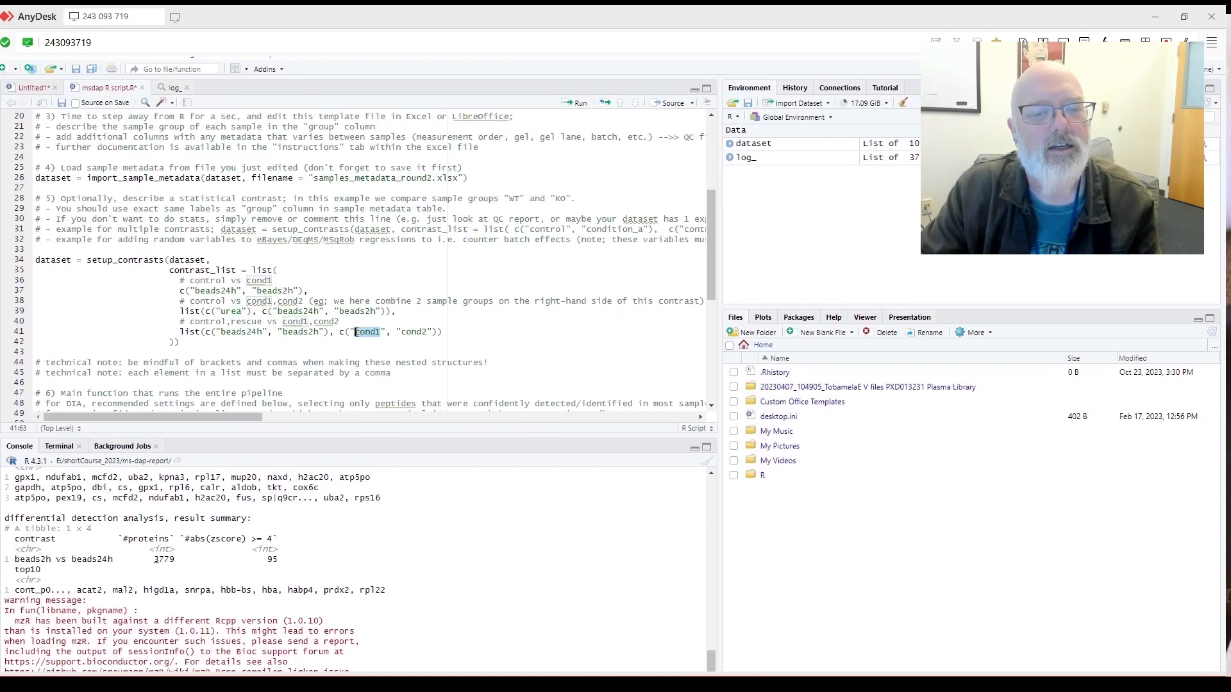
Select cond2 and check the strap group name in the metadata sheet.
double_click(408, 331)
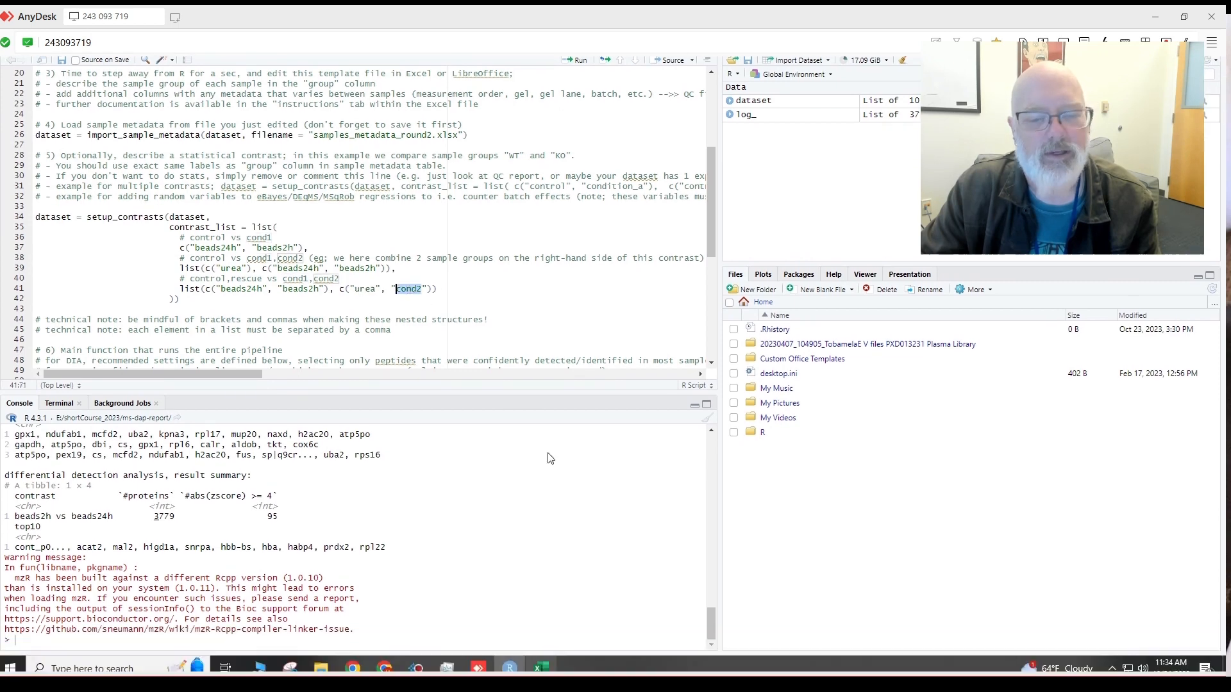
click(540, 667)
scroll(566, 452, down, 14)
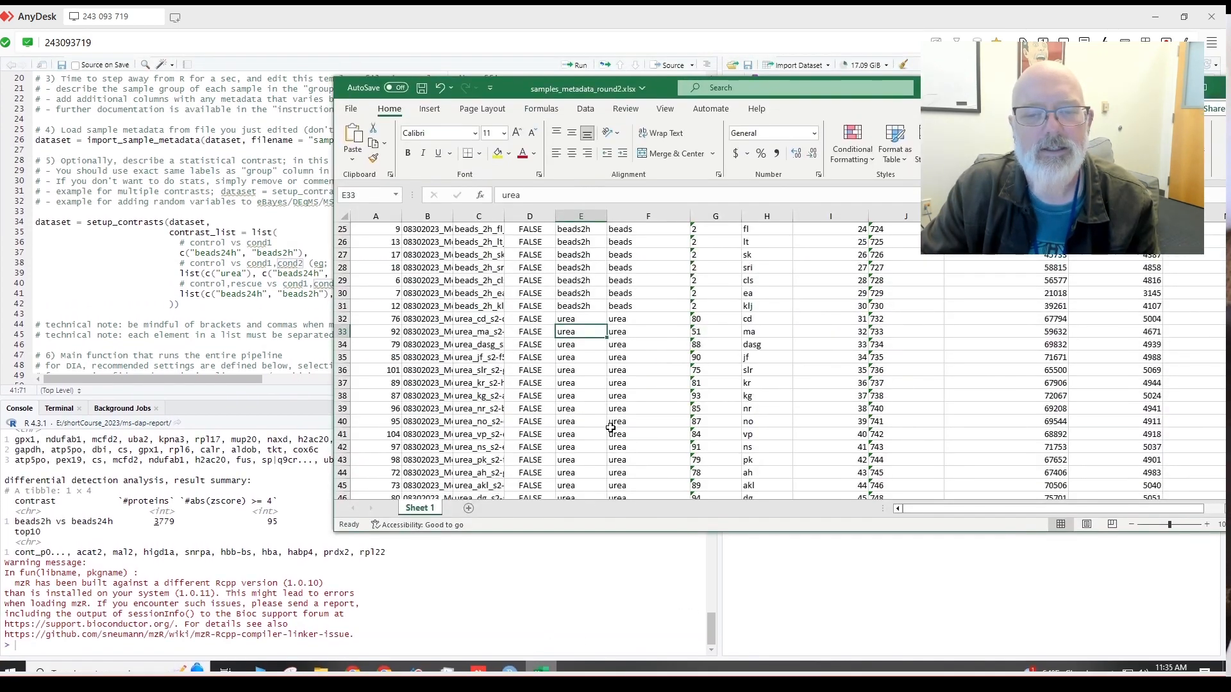
click(620, 406)
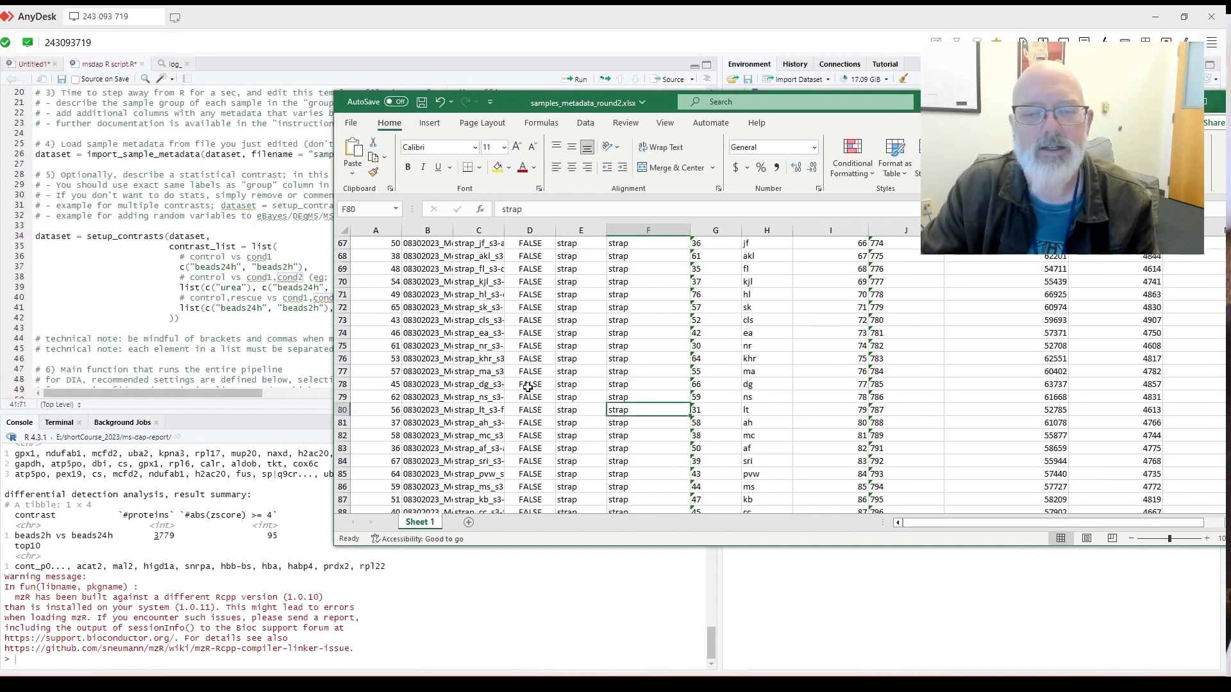
click(206, 332)
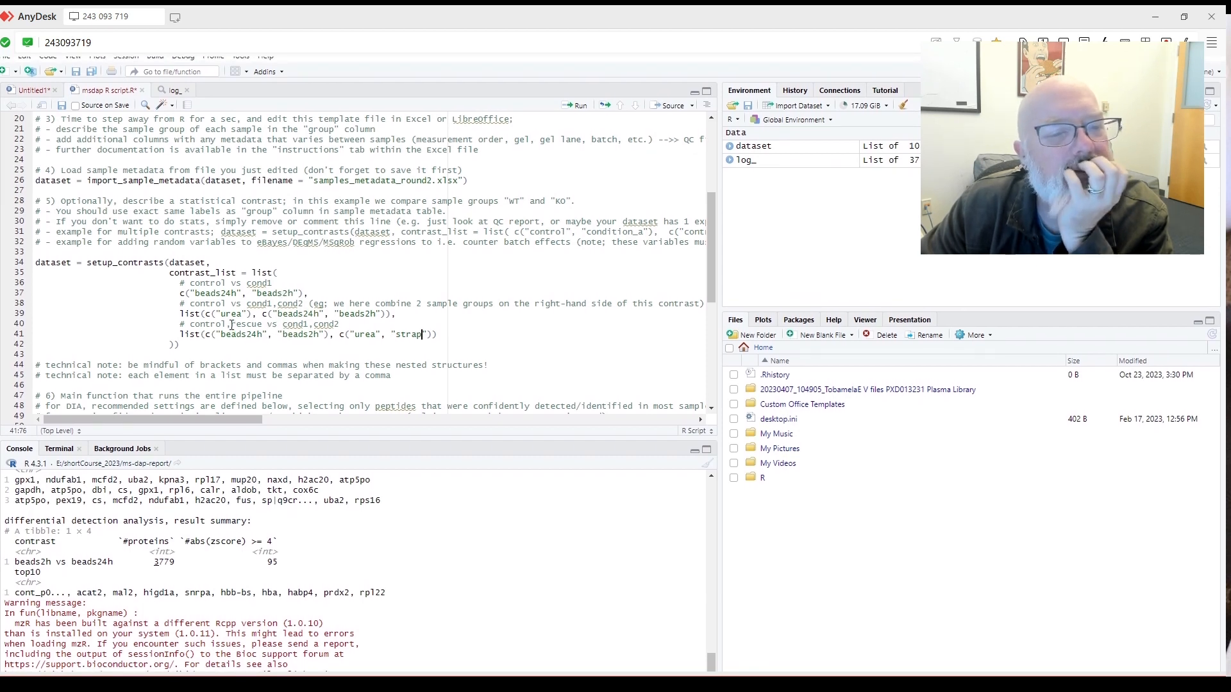
Duplicate the beads24h vs beads2h contrast line and replace beads24h in the copy with urea.
drag(315, 299, 181, 302)
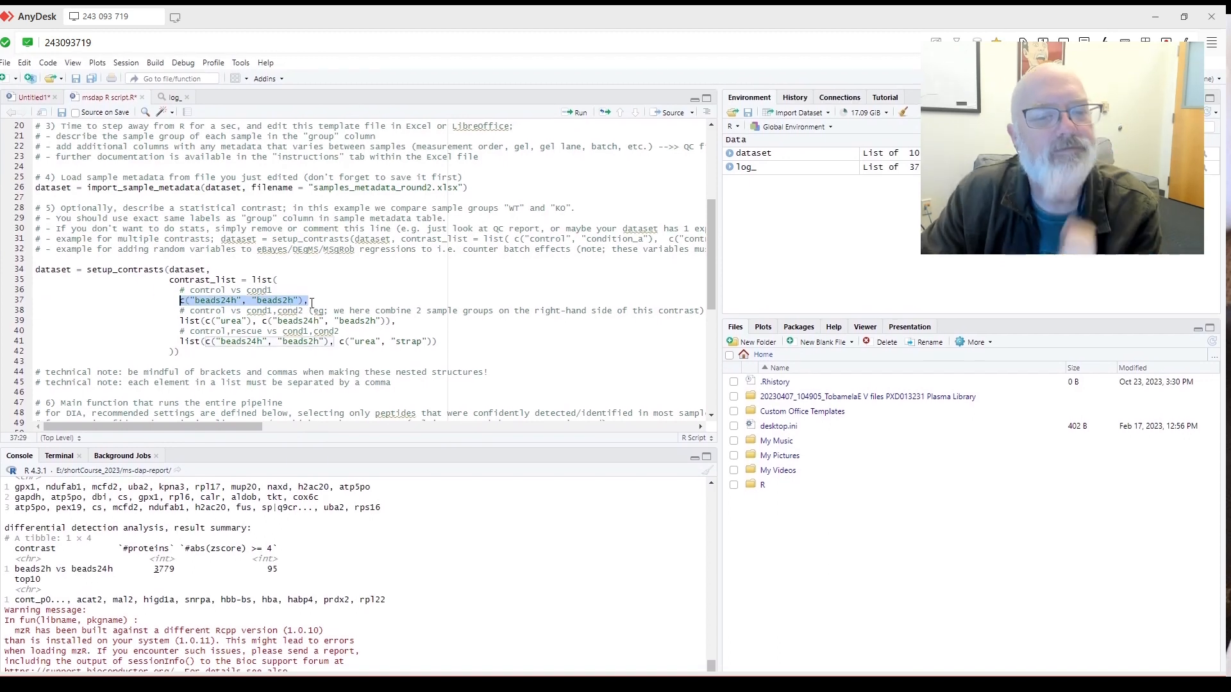
click(313, 303)
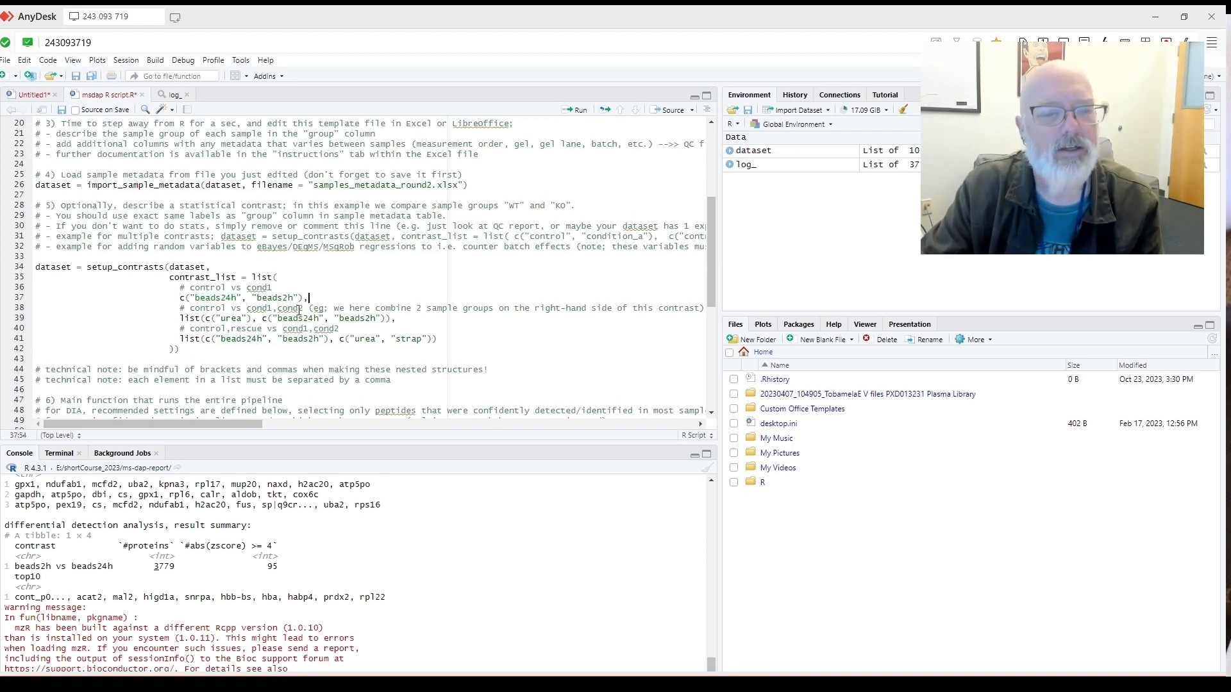
key(Return)
key(ctrl+v)
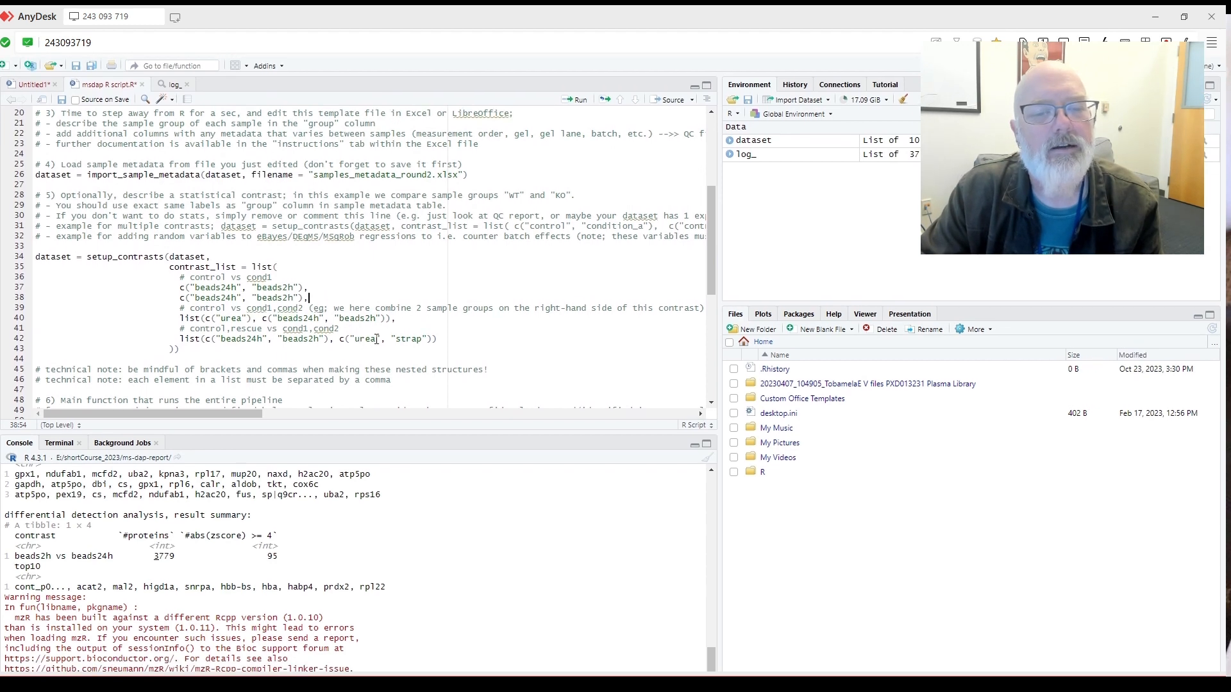
drag(375, 340, 355, 337)
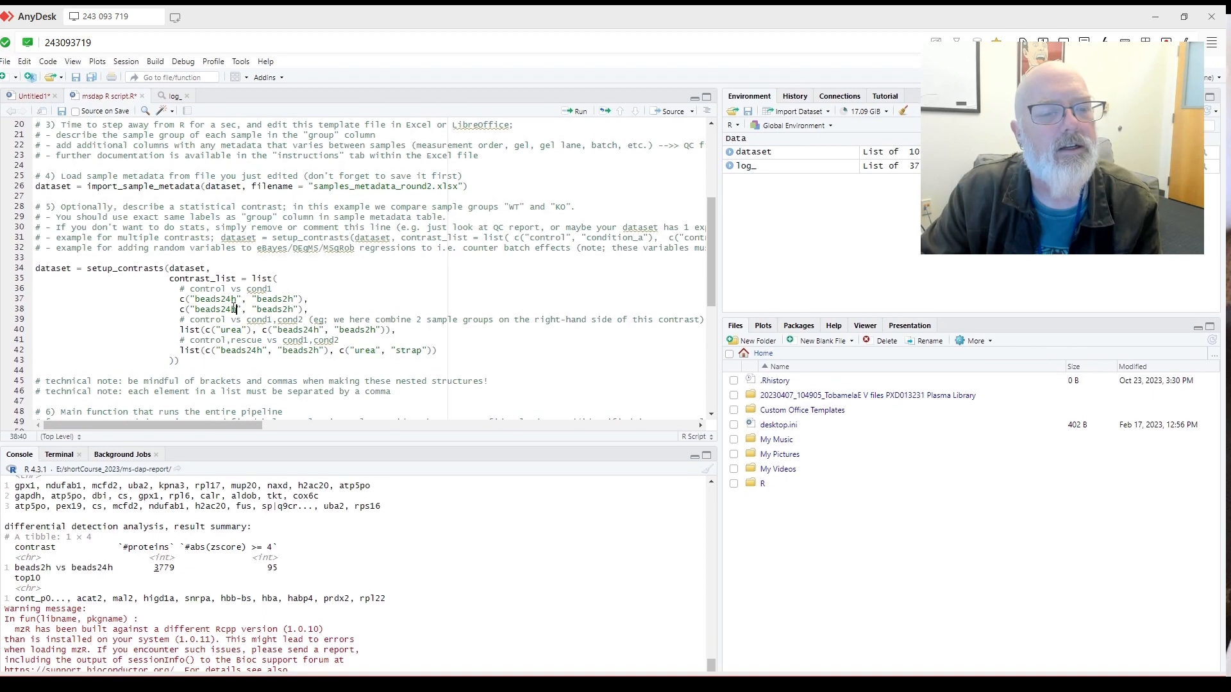
drag(237, 308, 196, 311)
key(ctrl+v)
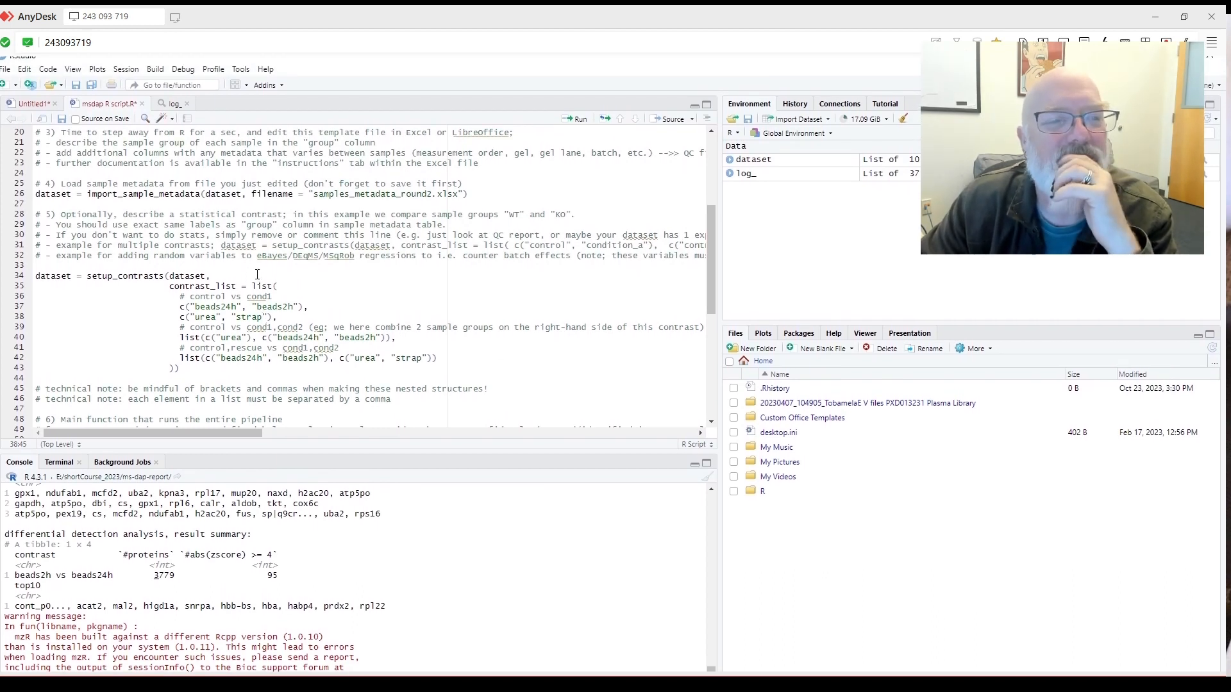
Save As the script, adding _round2 to make msdap R script_round2.R.
click(24, 78)
mouse_move(3, 77)
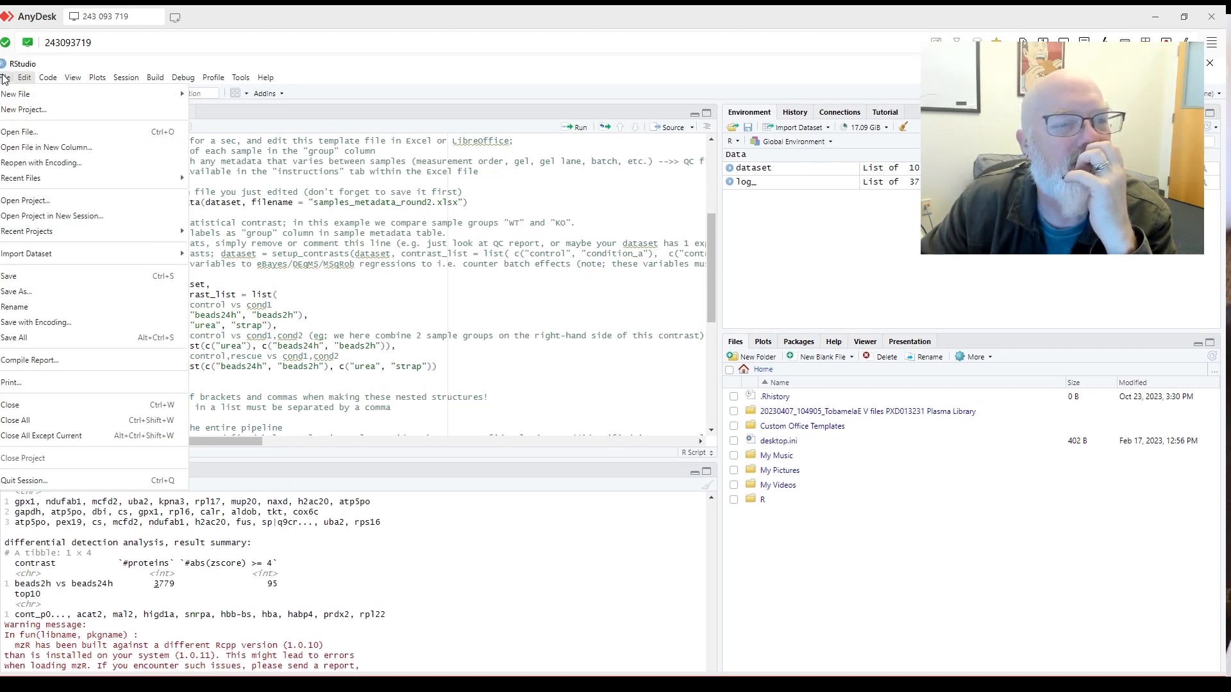
click(16, 291)
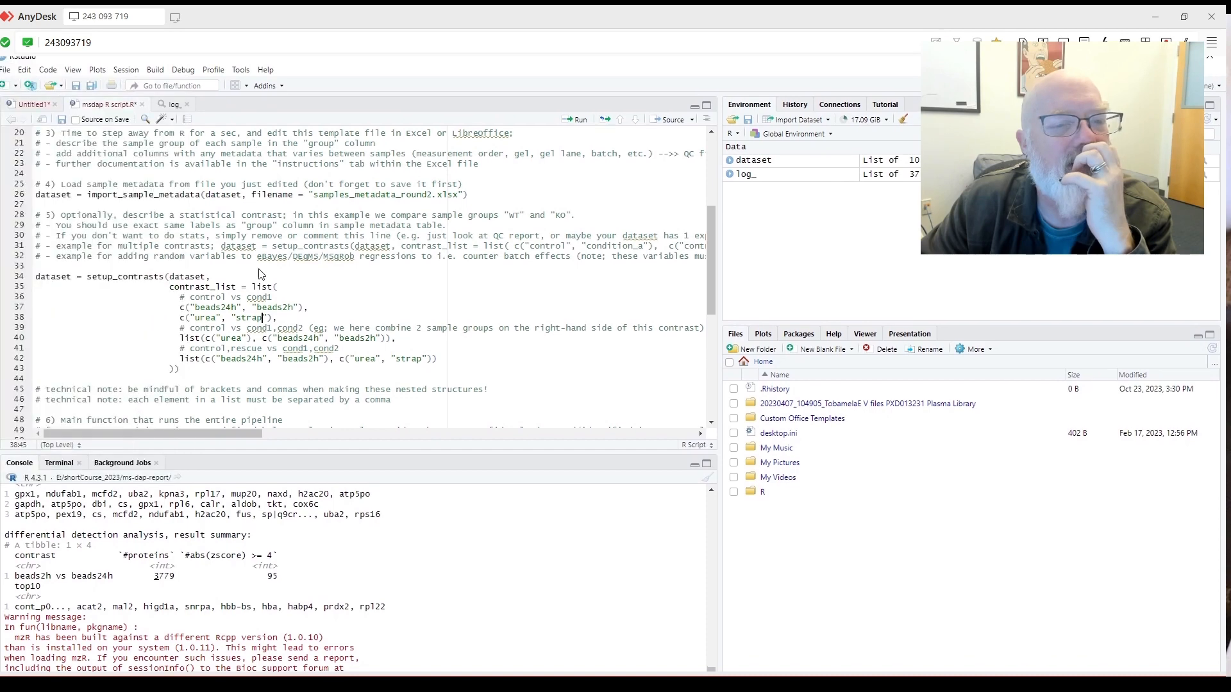
click(133, 328)
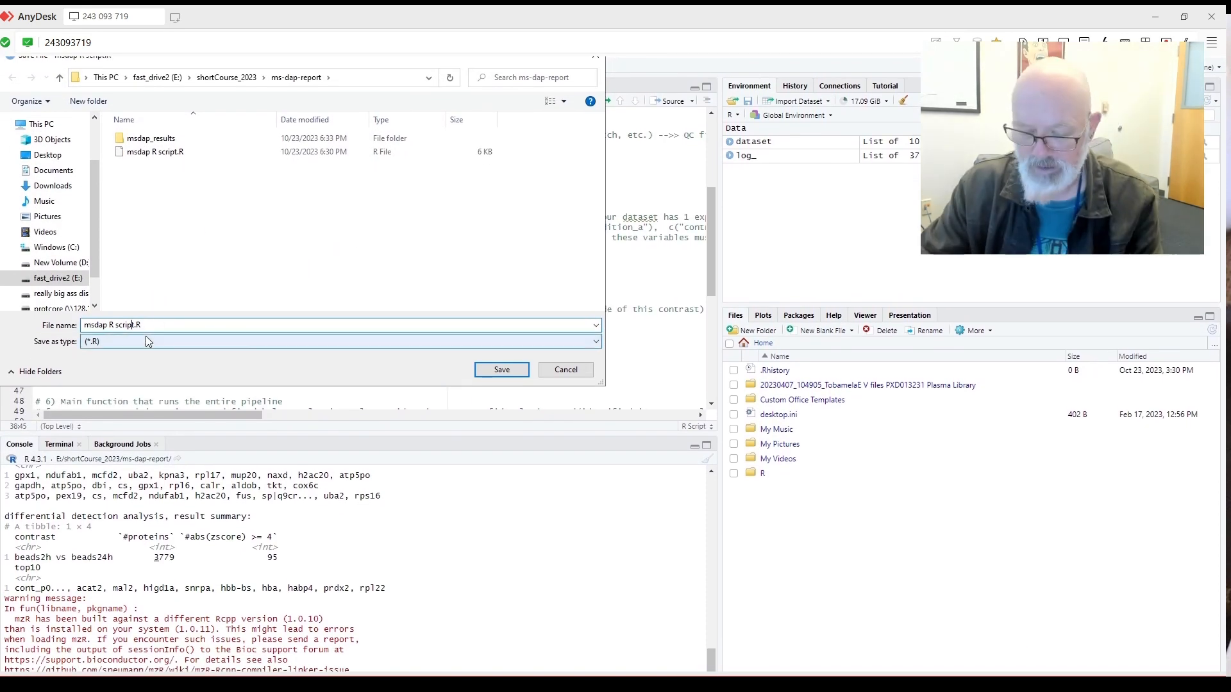
text(_round2)
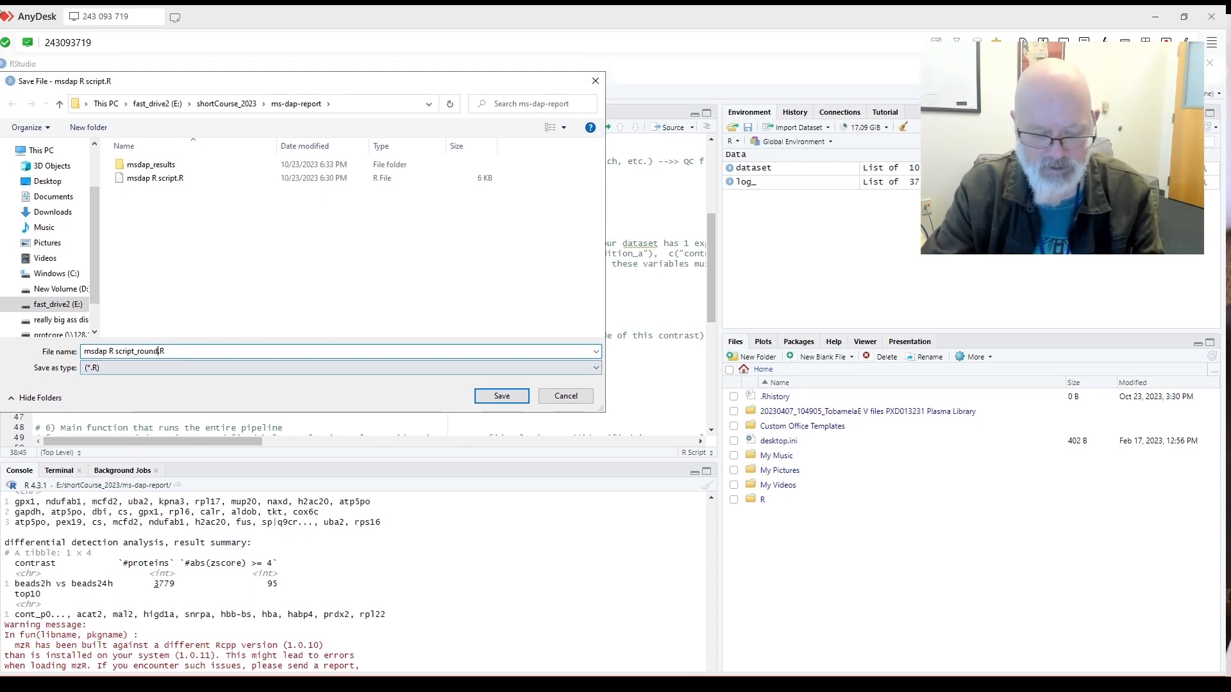
click(501, 396)
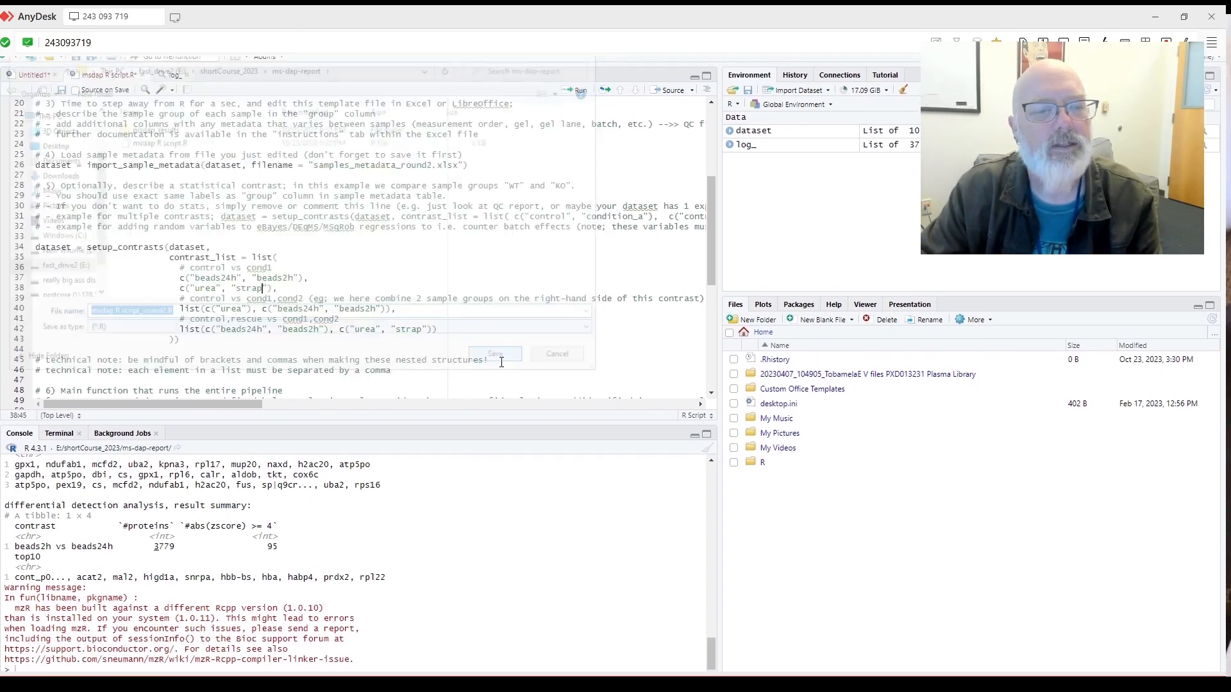
click(484, 196)
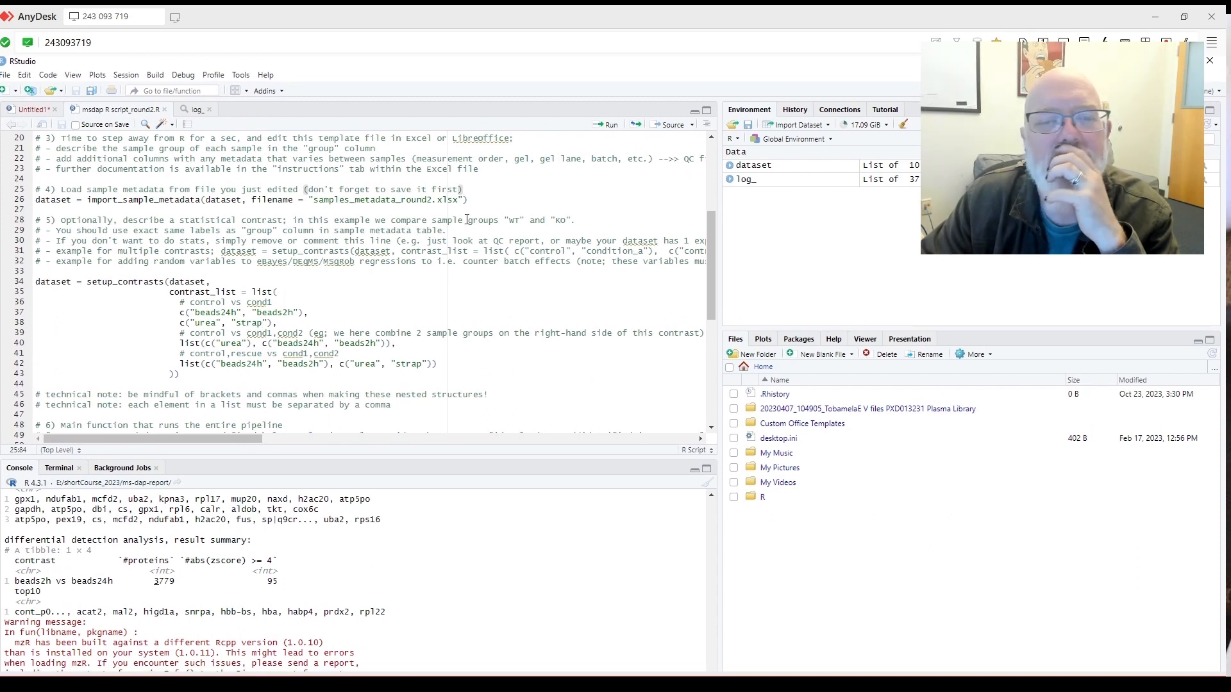
Run the samples_metadata_round2.xlsx import lines, then run setup_contrasts for the four contrasts.
click(508, 202)
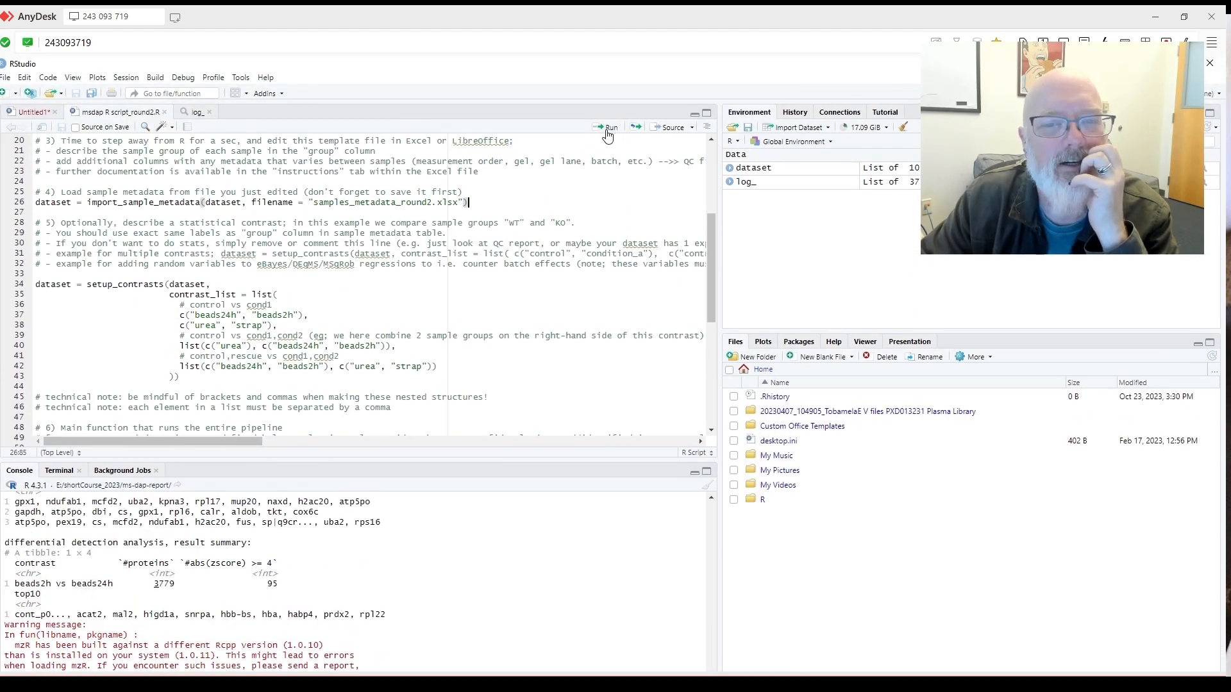
click(607, 135)
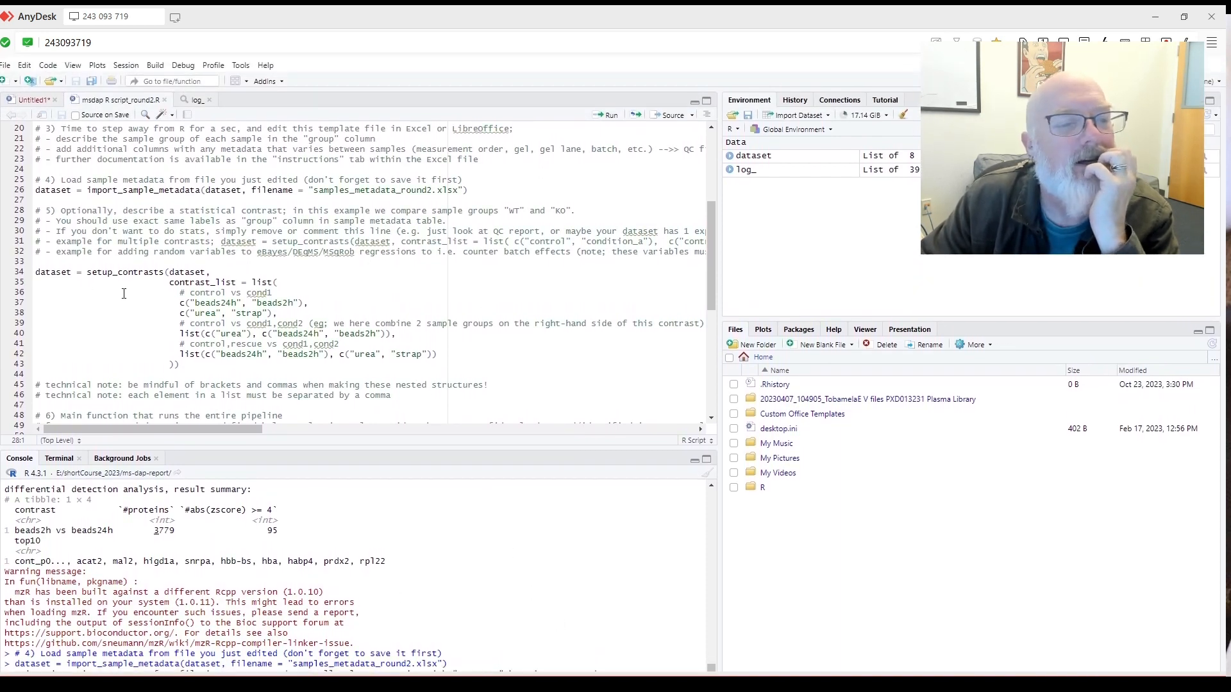
click(37, 275)
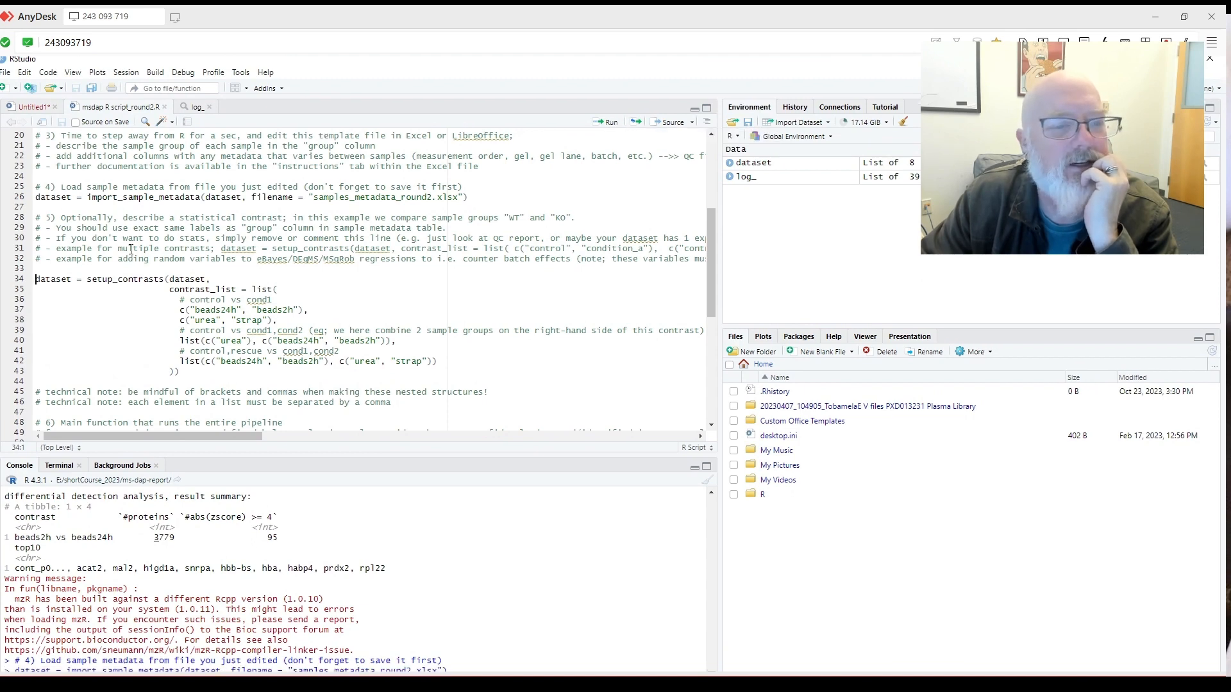
click(611, 129)
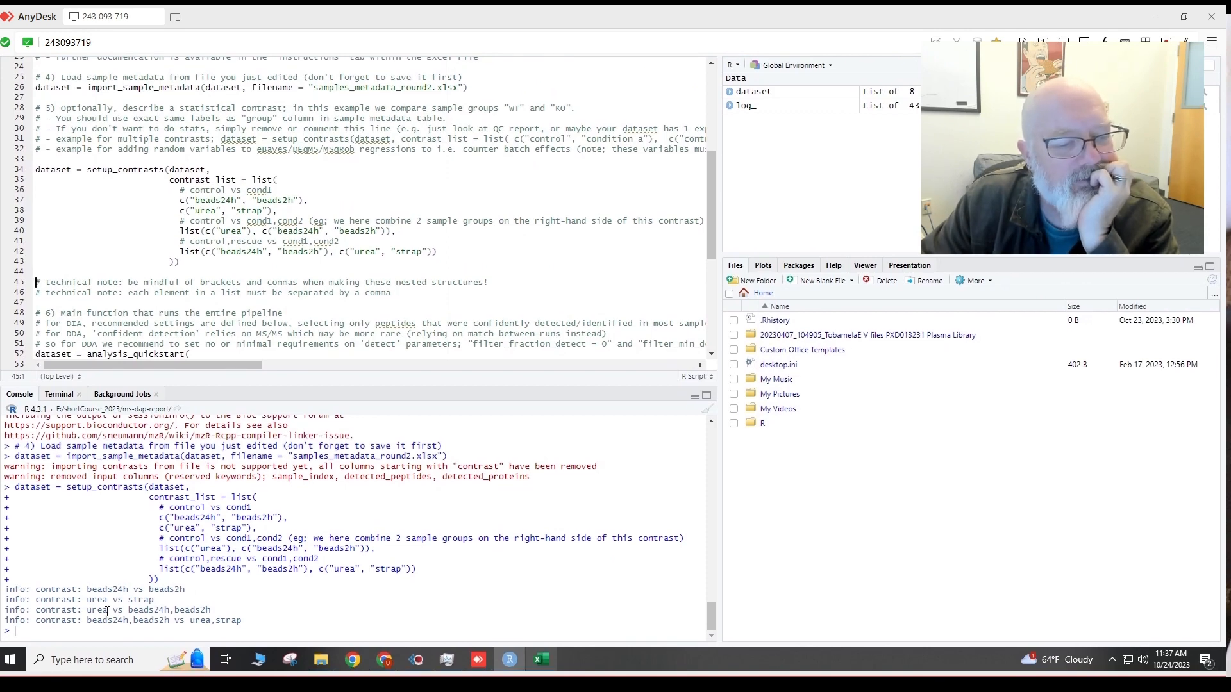
Check filter_by_contrast is TRUE, then run the analysis_quickstart call on lines 52–76.
scroll(284, 314, down, 2)
scroll(284, 314, down, 4)
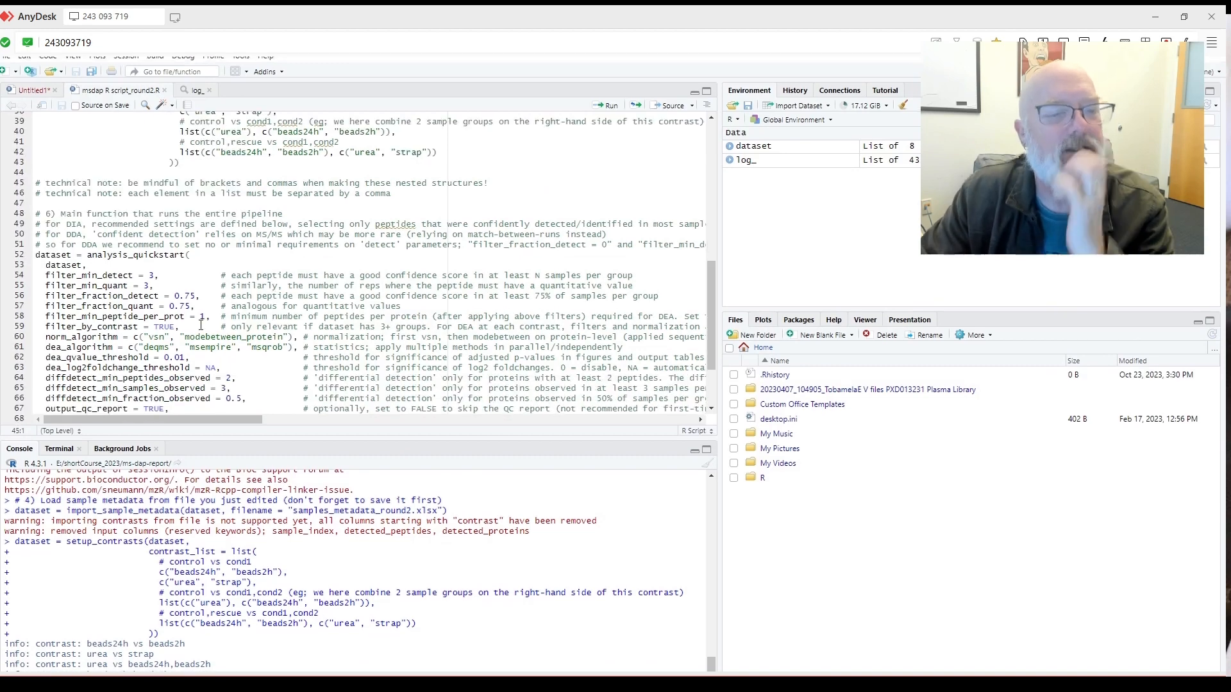
drag(175, 327, 154, 326)
drag(232, 392, 2, 438)
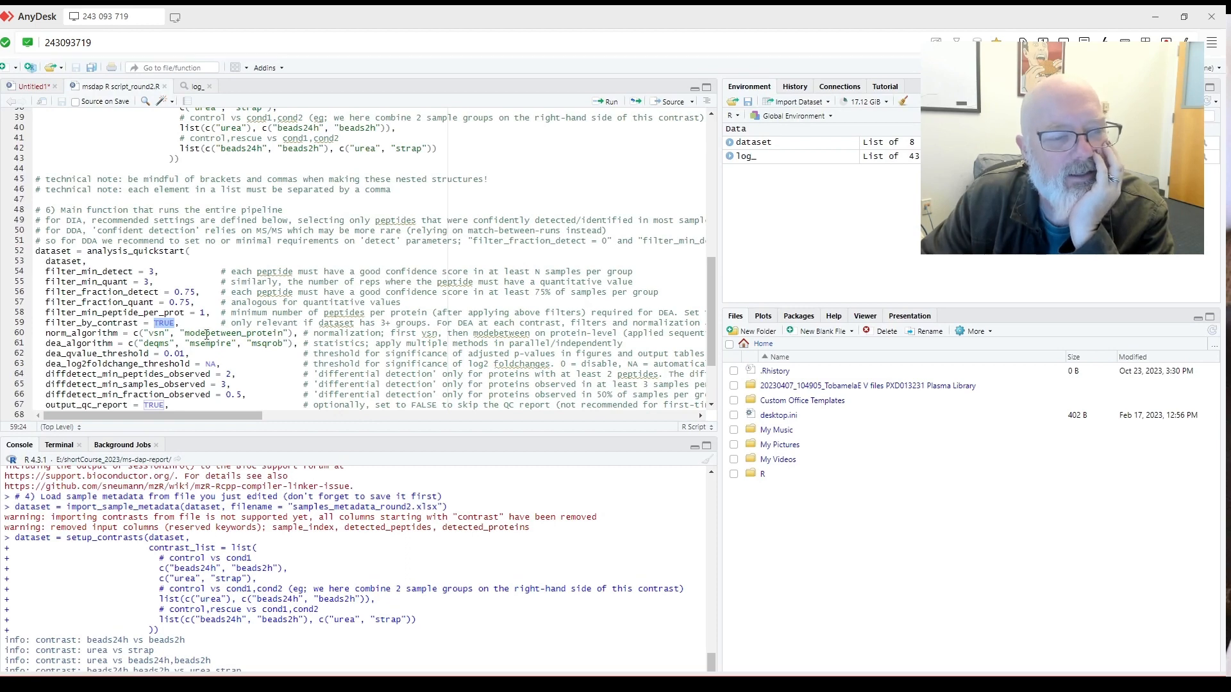
scroll(192, 332, down, 2)
scroll(189, 338, down, 3)
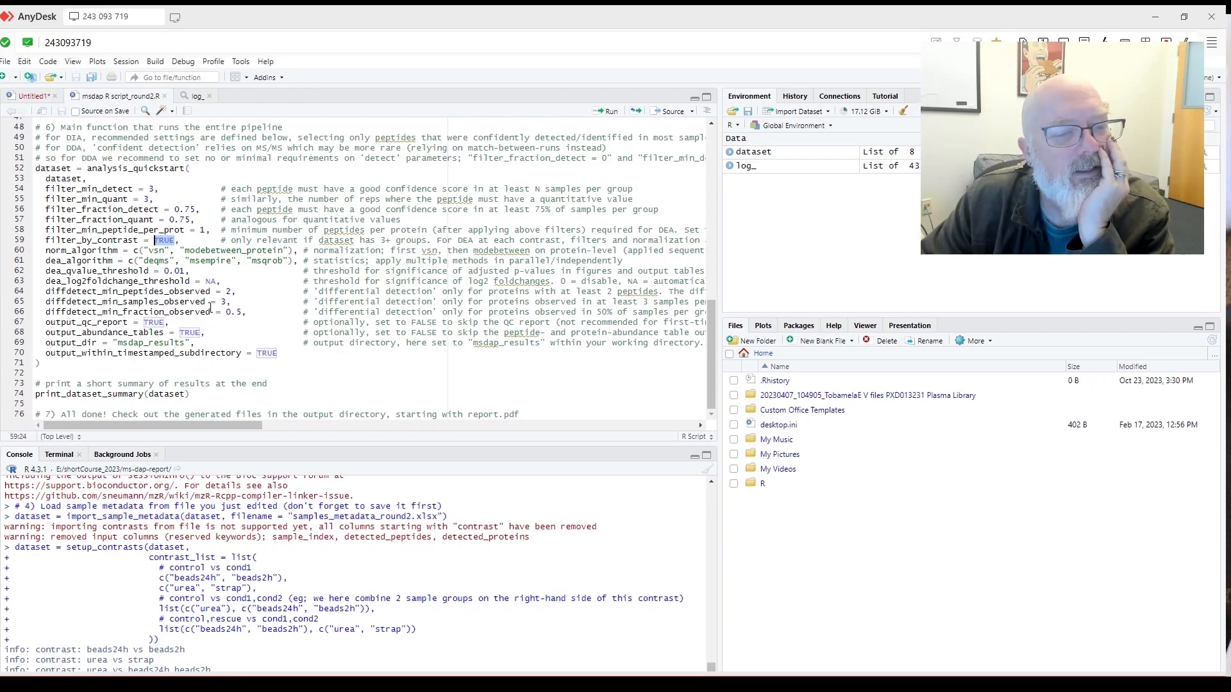
scroll(96, 256, up, 2)
drag(36, 224, 403, 441)
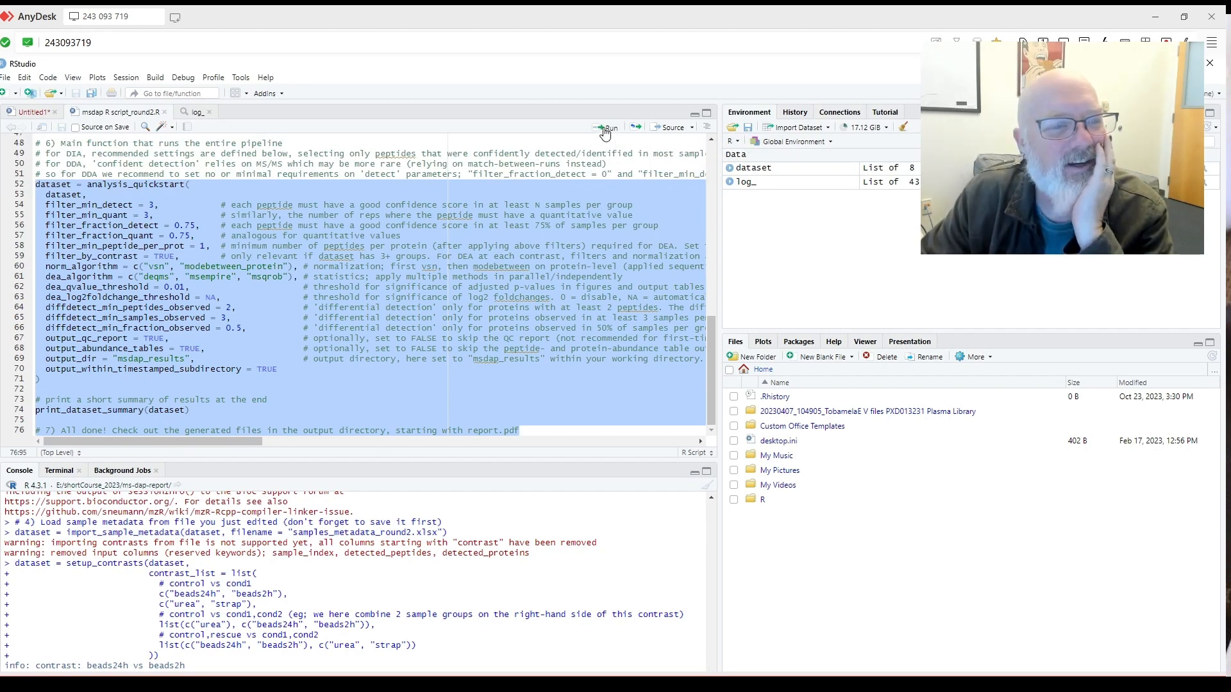
click(604, 129)
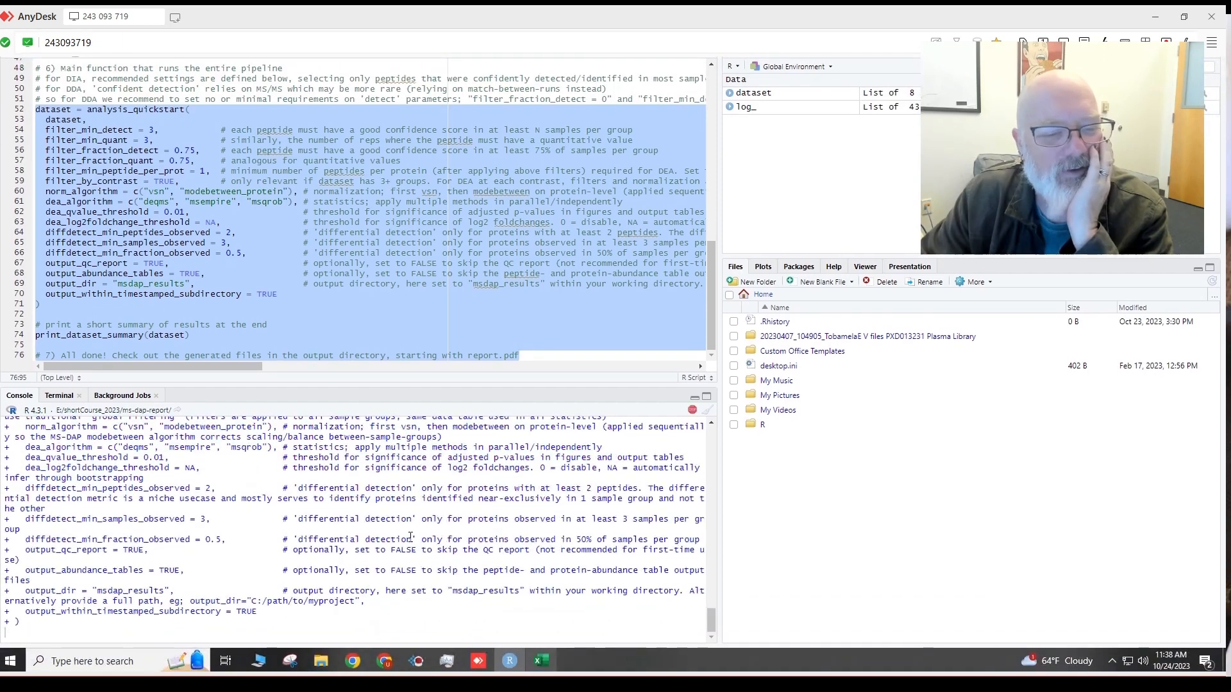
Sort msdap_results by Date modified and open the 2023-10-24 and 2023-10-23 run folders.
mouse_move(321, 660)
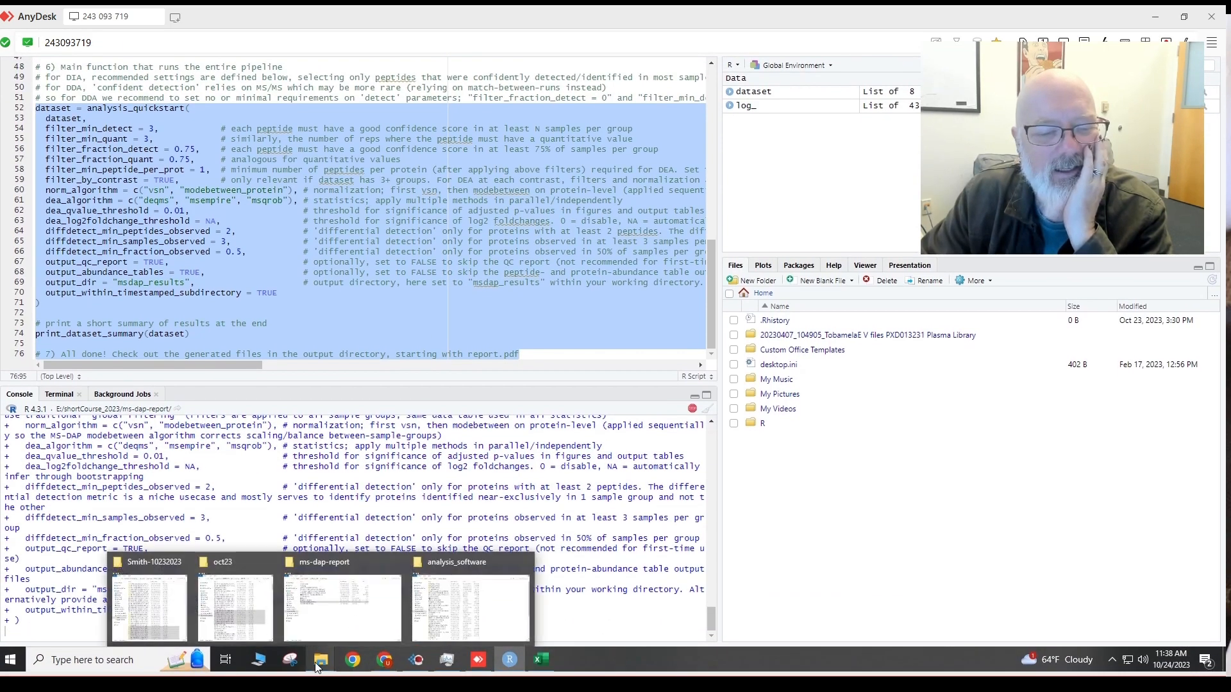
click(344, 630)
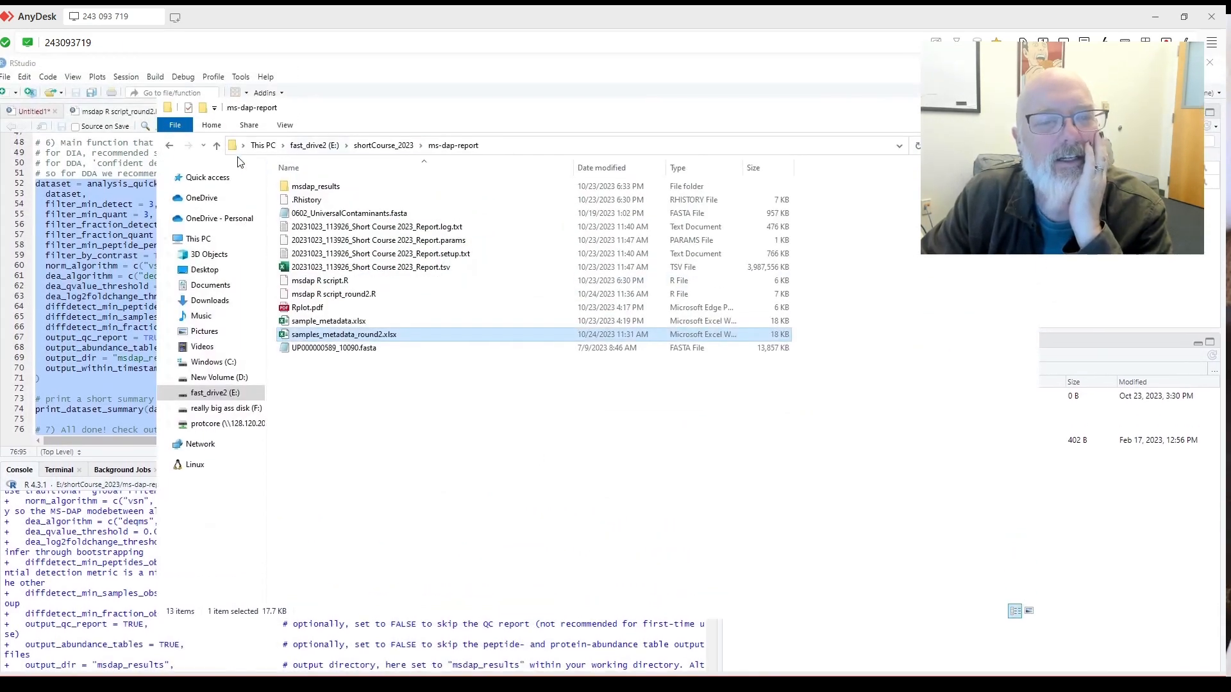
double_click(314, 186)
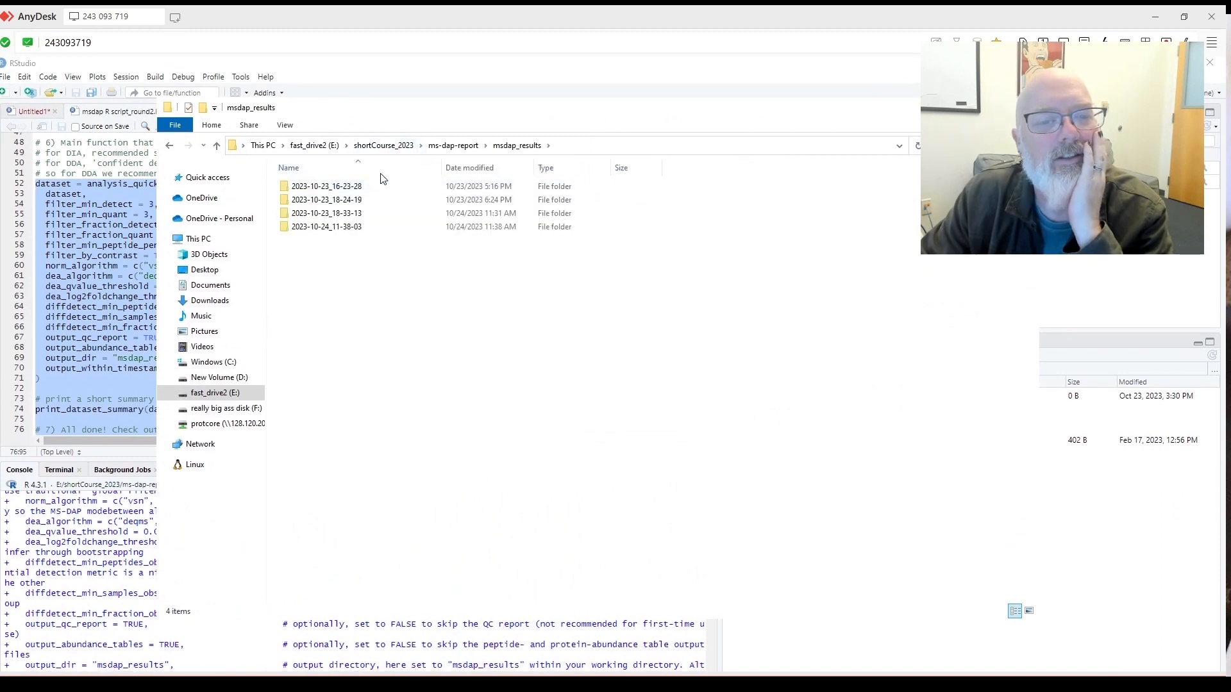
click(494, 170)
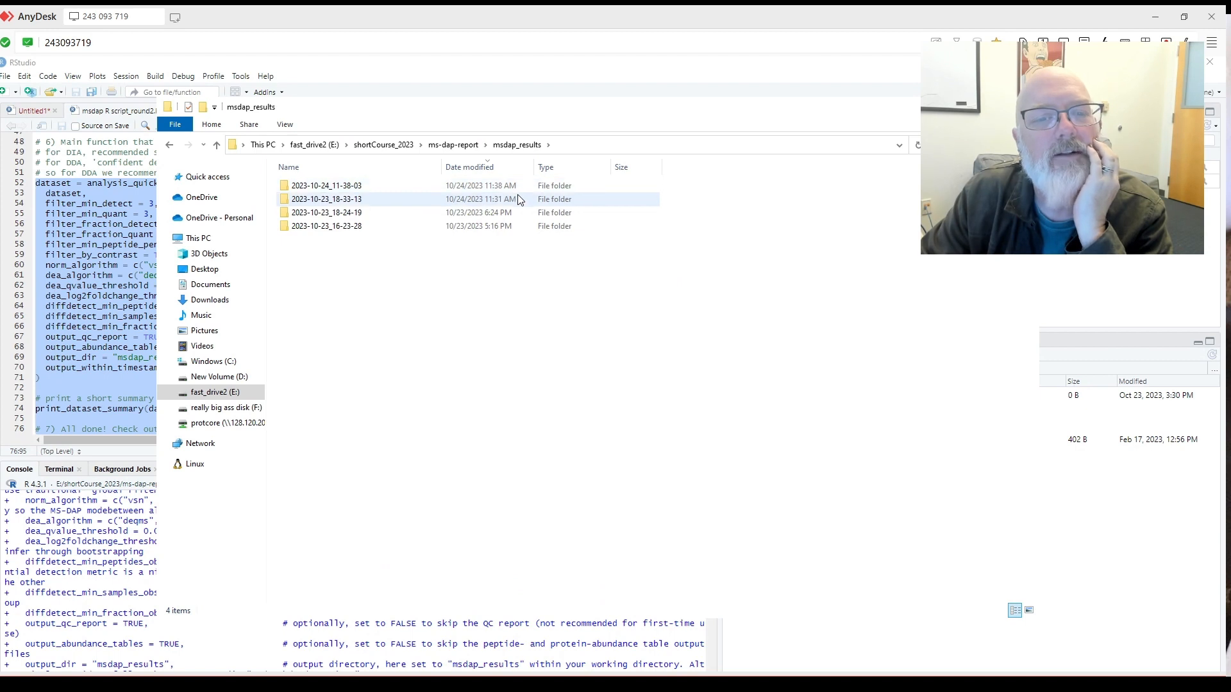
double_click(386, 186)
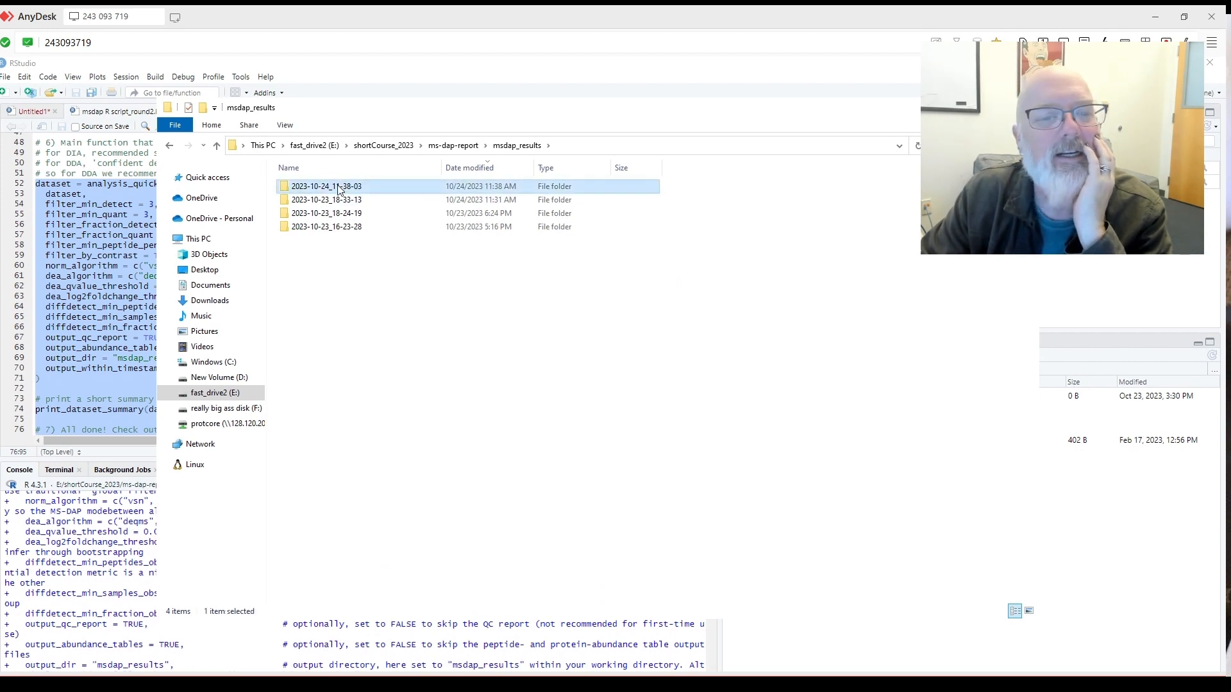
key(alt+Left)
double_click(363, 200)
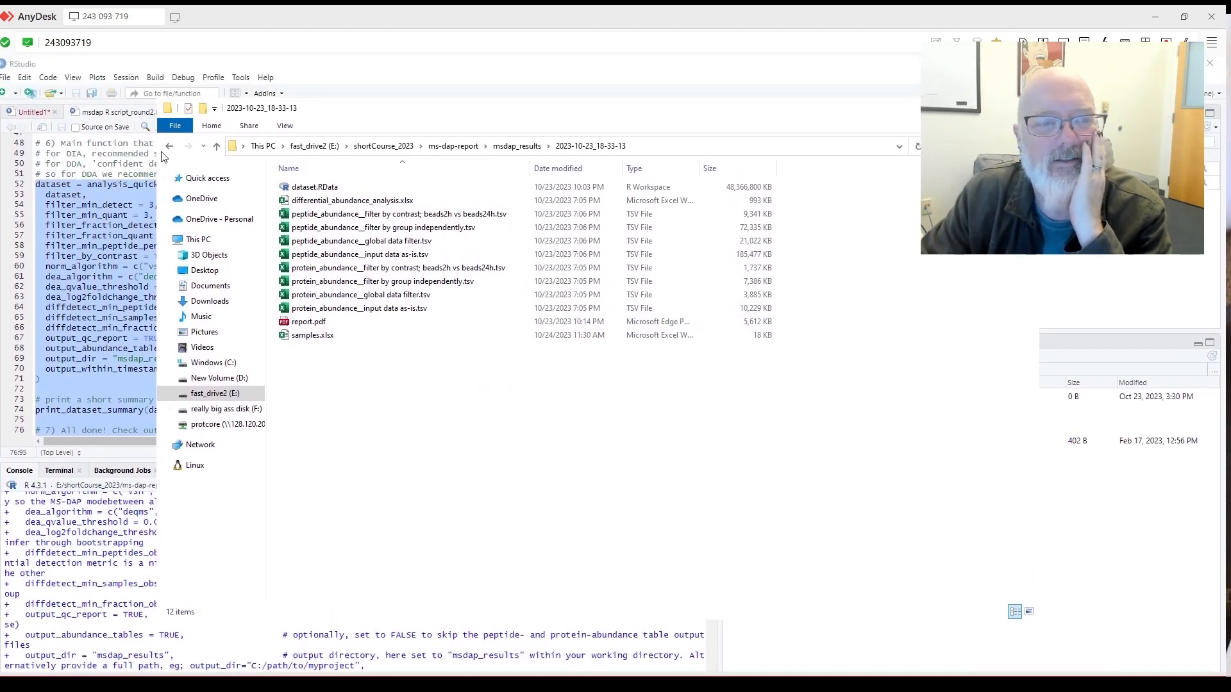
click(169, 147)
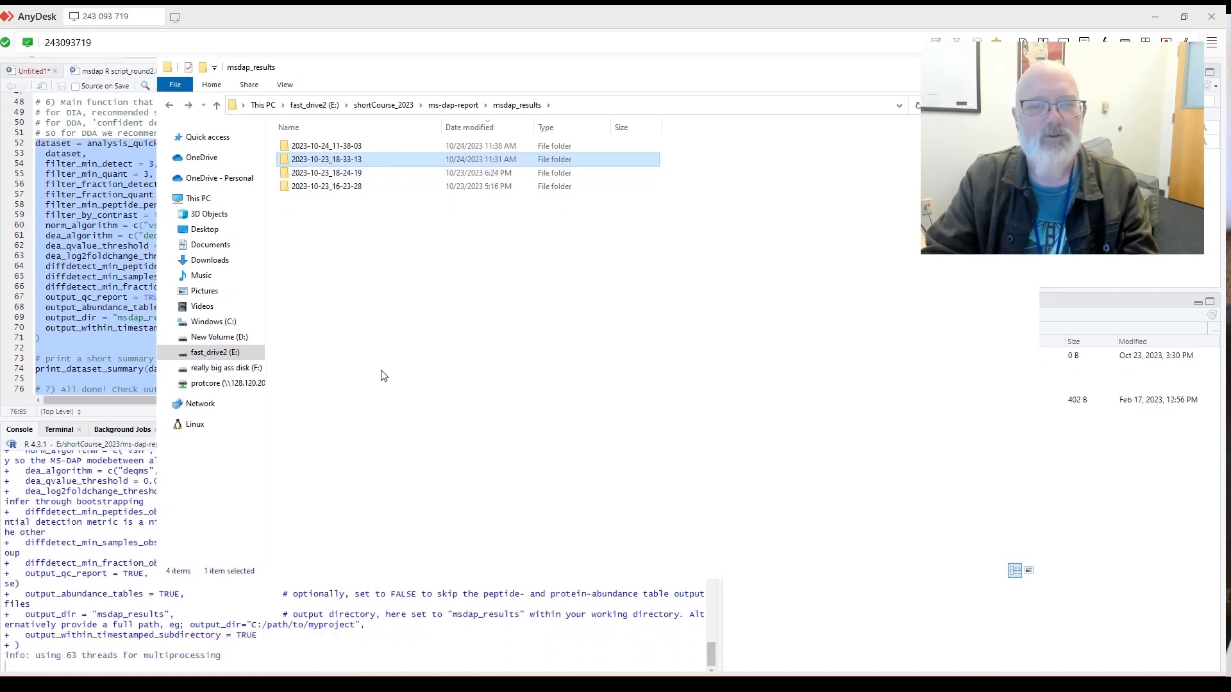
Nudge the folder window up and go back to the RStudio script.
mouse_move(394, 110)
mouse_down()
mouse_move(404, 134)
mouse_move(414, 119)
mouse_move(401, 96)
mouse_up()
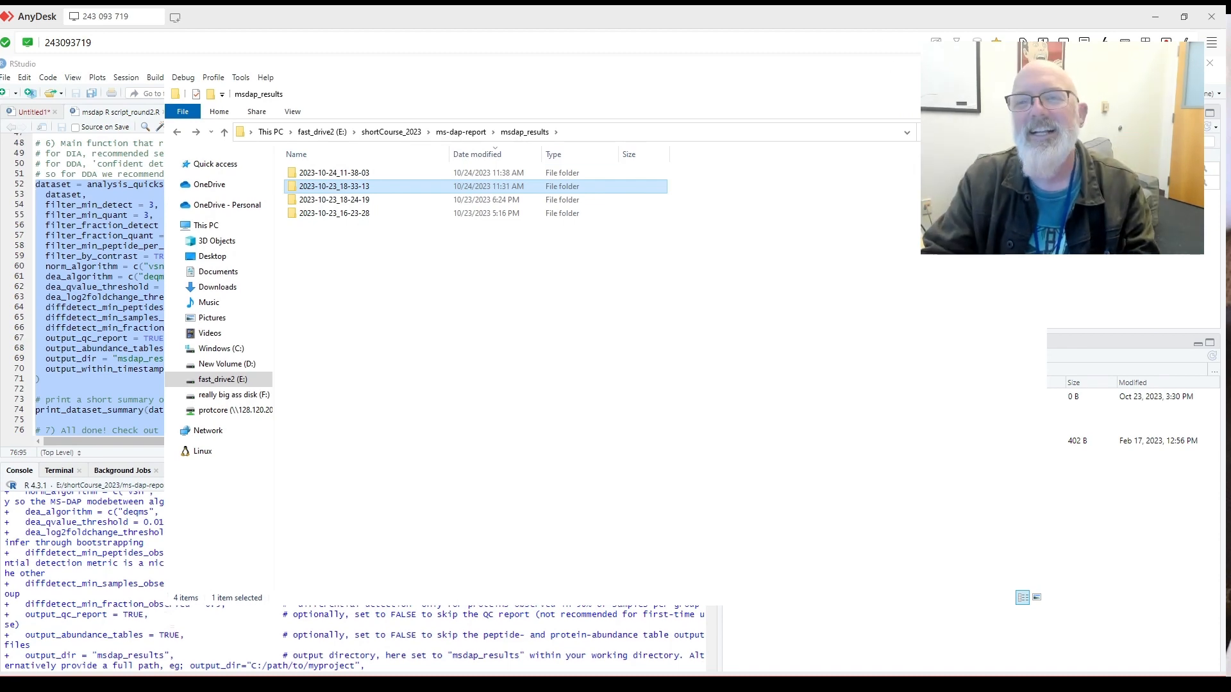
click(973, 95)
scroll(530, 370, up, 2)
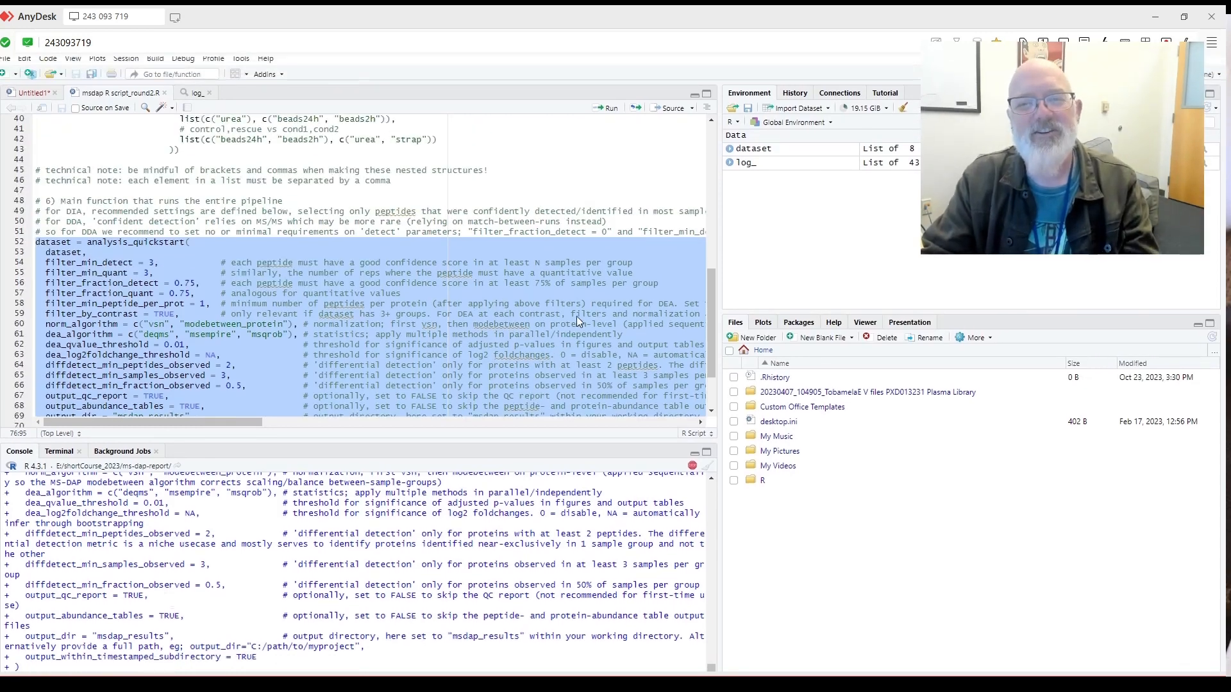
scroll(575, 316, down, 2)
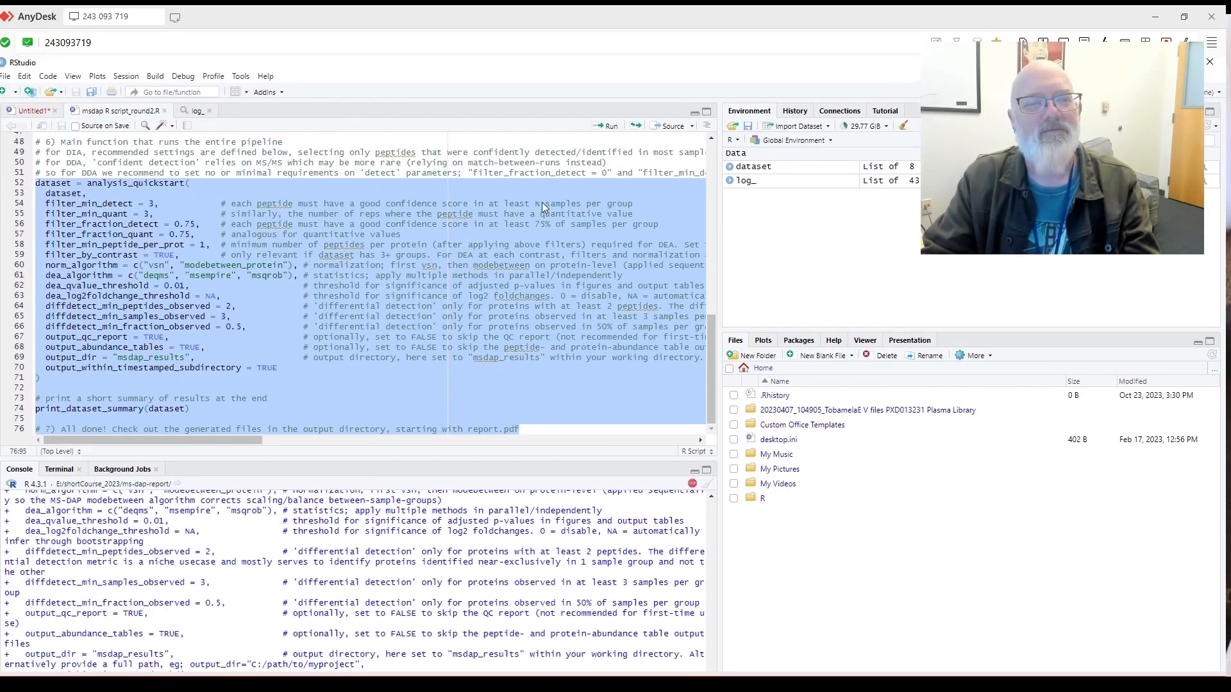